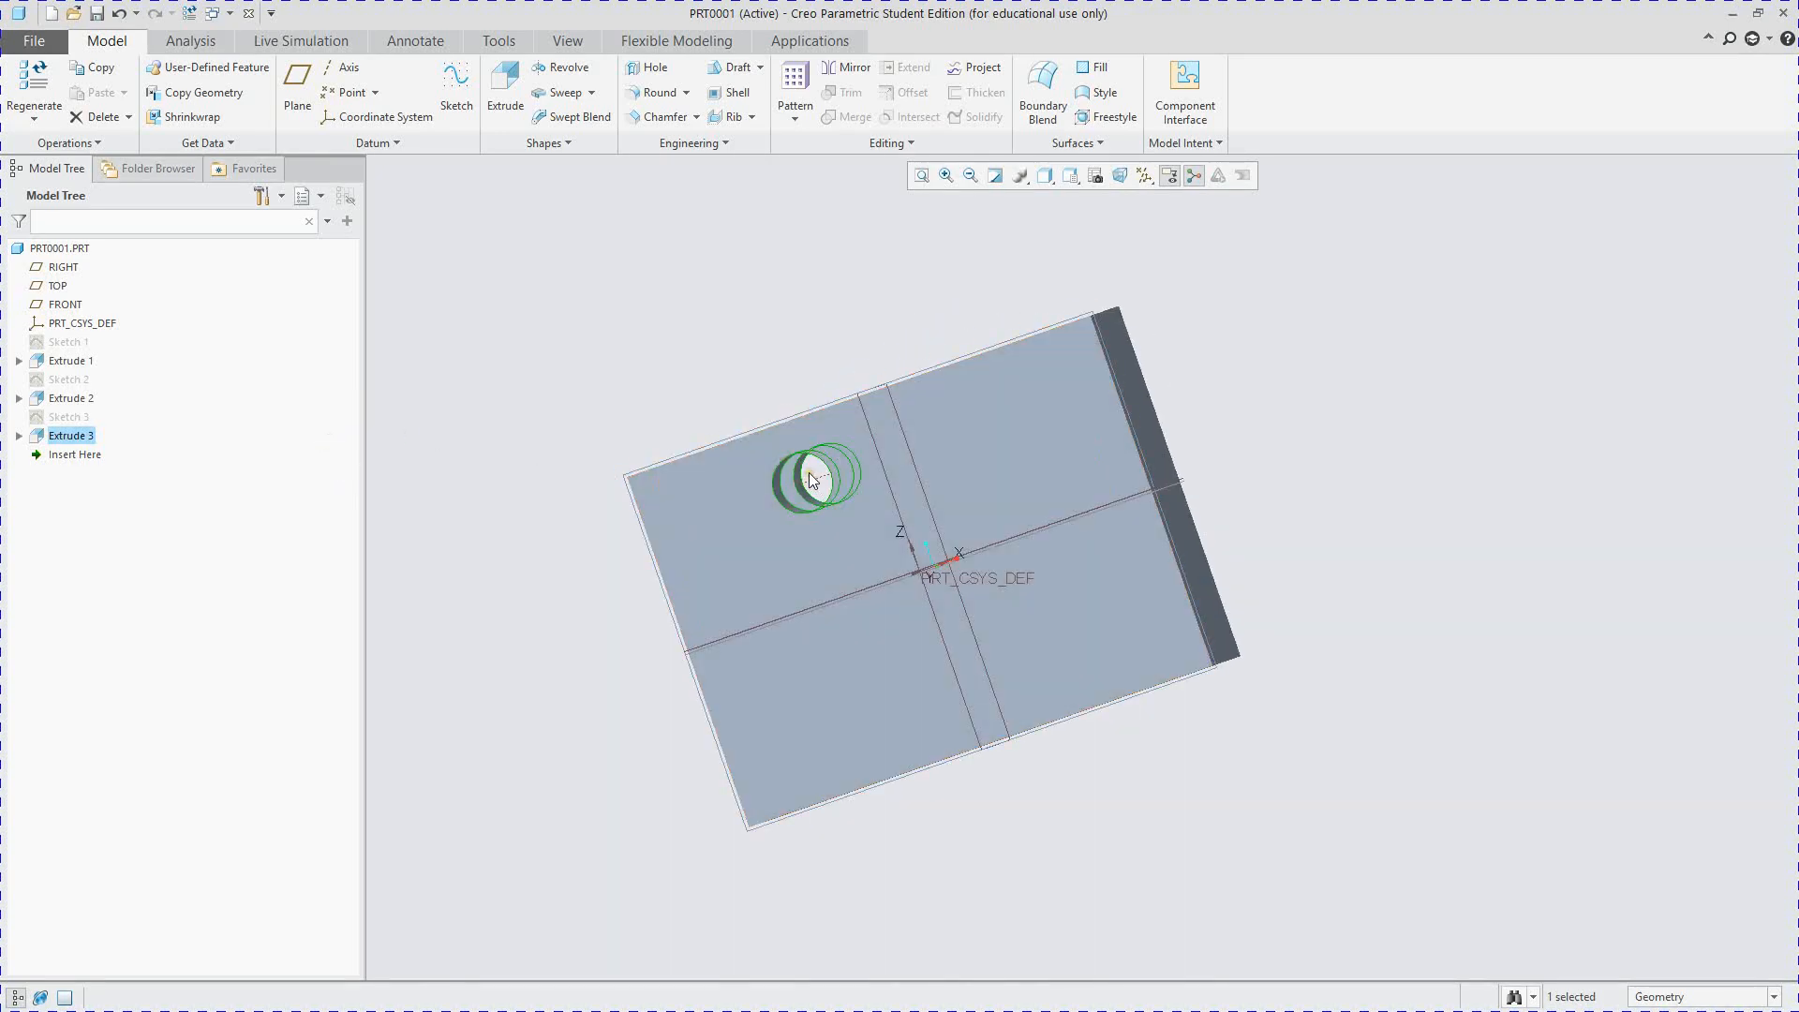
# - Create a new solid part using the default template
pyautogui.moveTo(605, 359)
pyautogui.mouseDown(button='middle')
pyautogui.moveTo(727, 390)
pyautogui.moveTo(707, 406)
pyautogui.moveTo(615, 378)
pyautogui.moveTo(643, 385)
pyautogui.moveTo(621, 362)
pyautogui.mouseUp(button='middle')
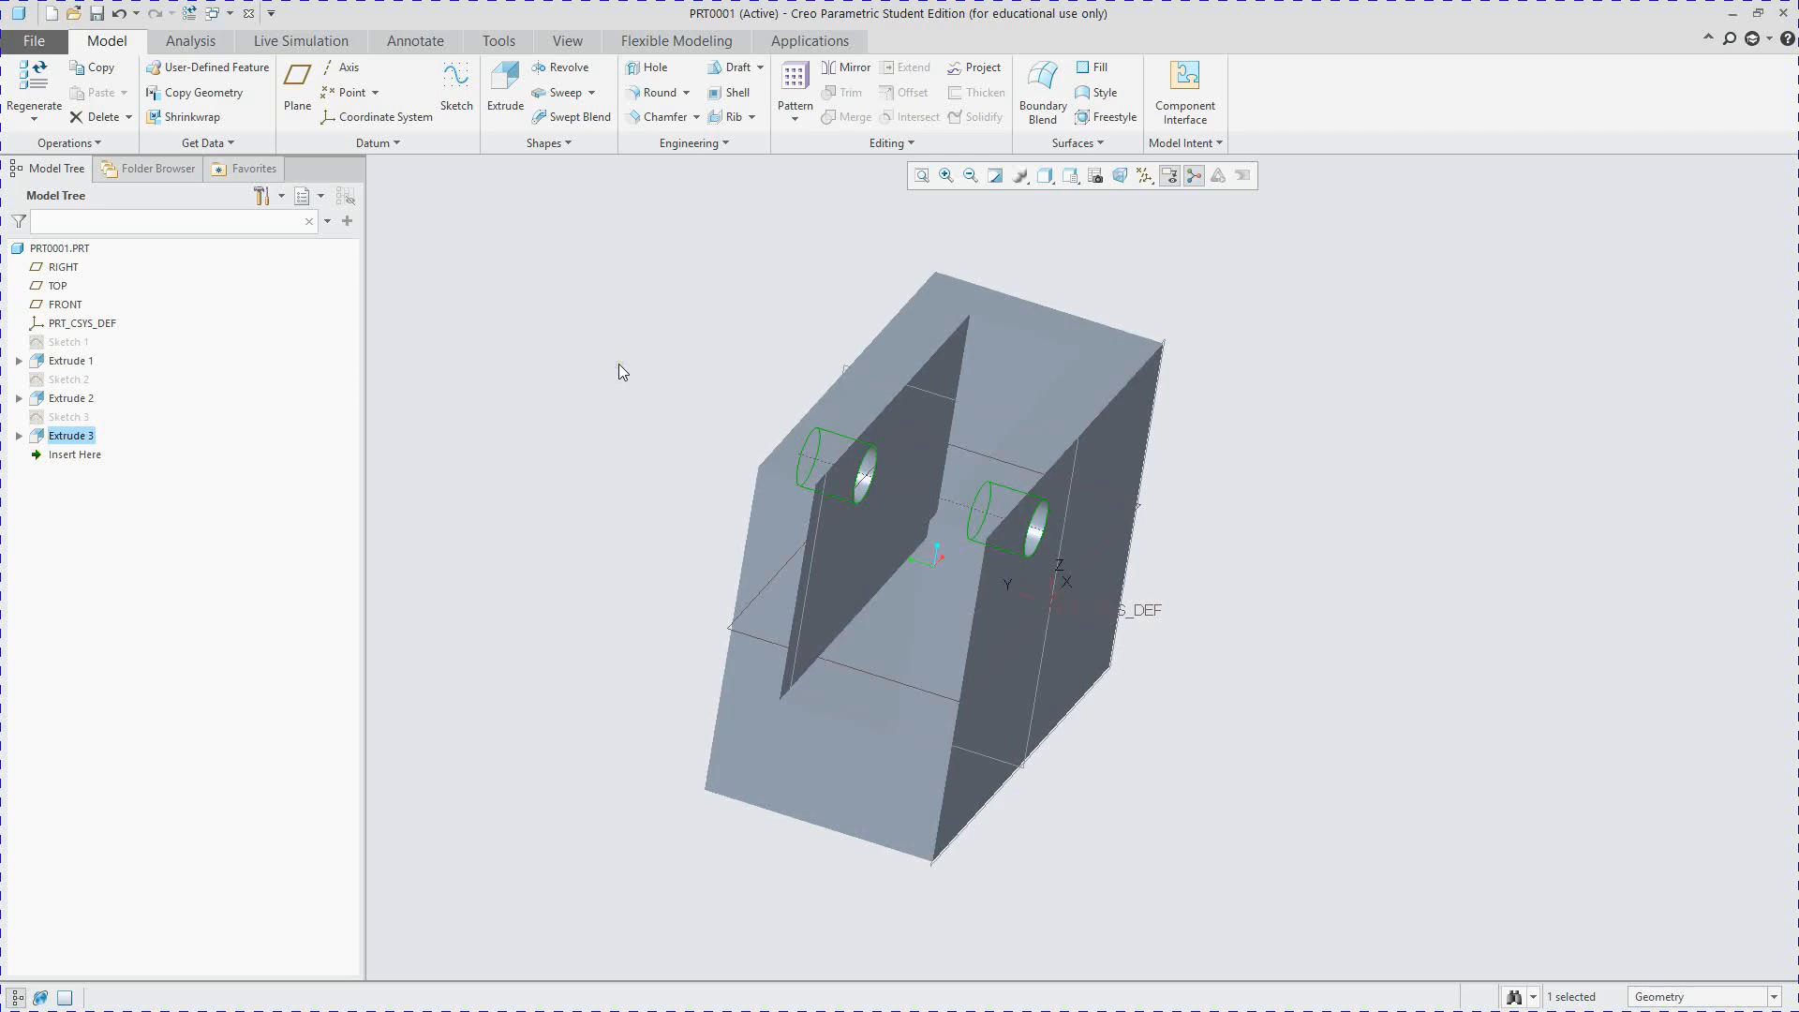
pyautogui.moveTo(602, 365); pyautogui.dragTo(555, 281, button='middle')
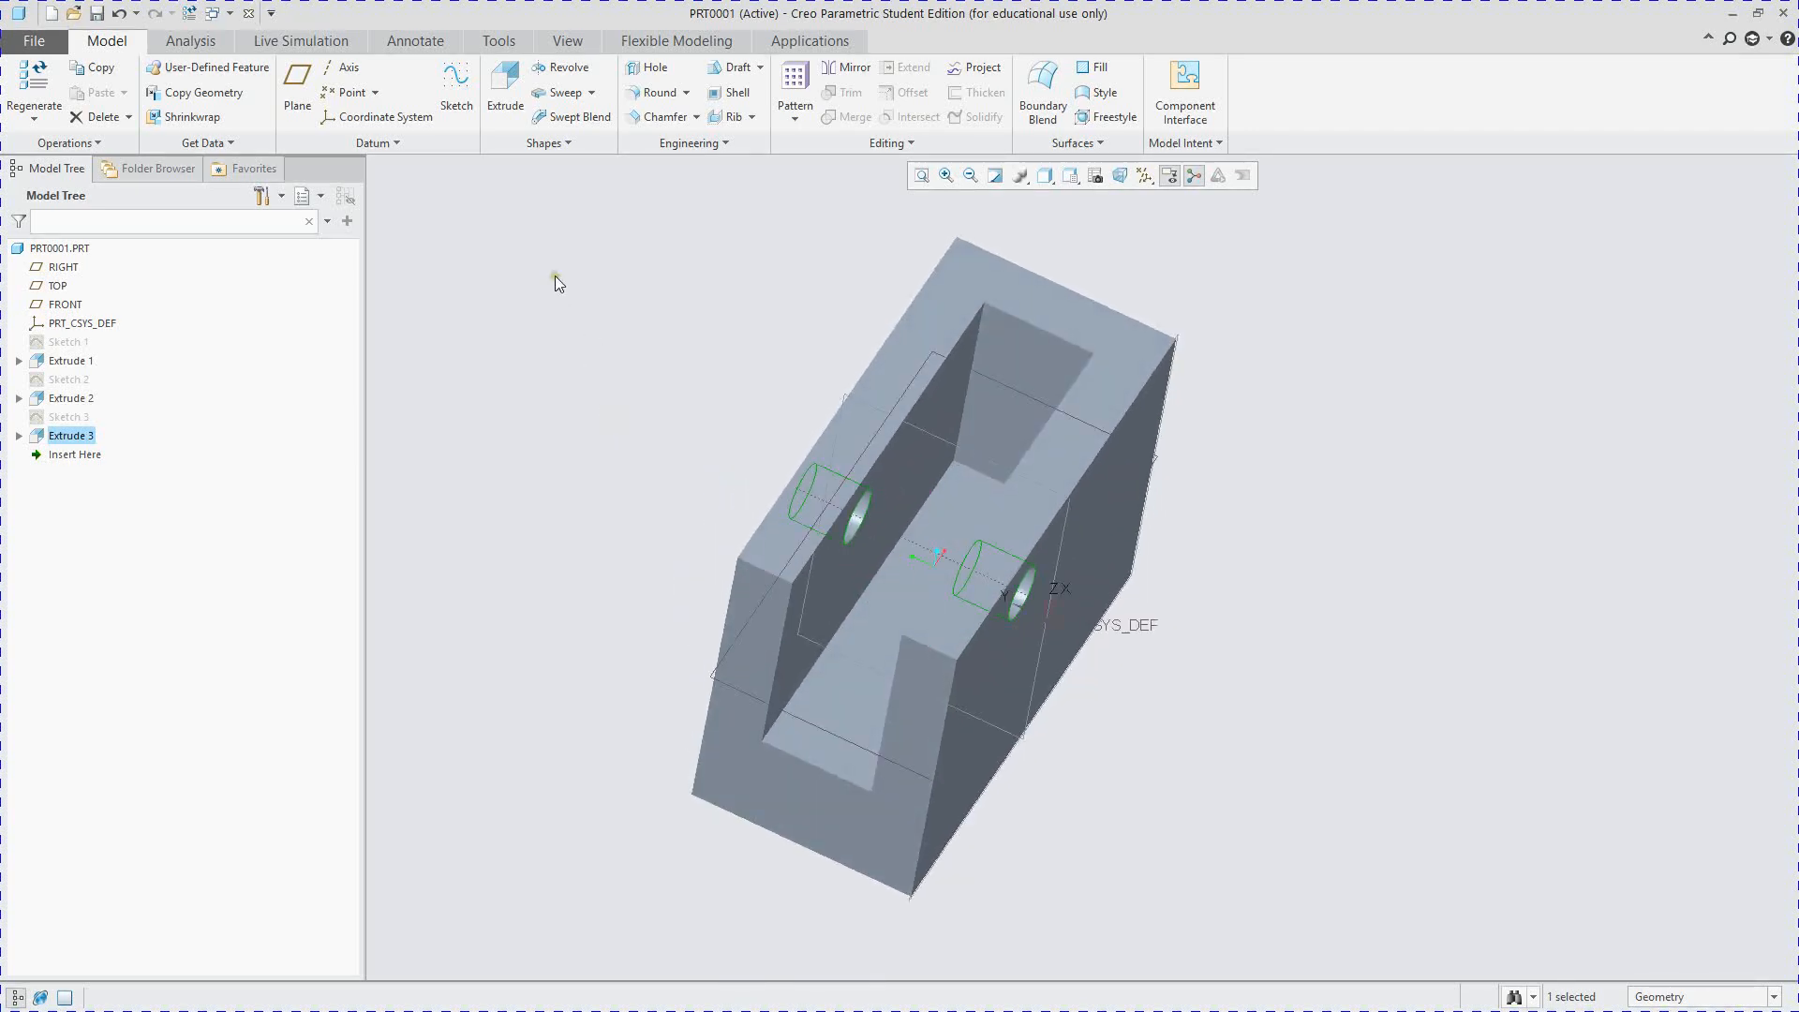
pyautogui.click(43, 41)
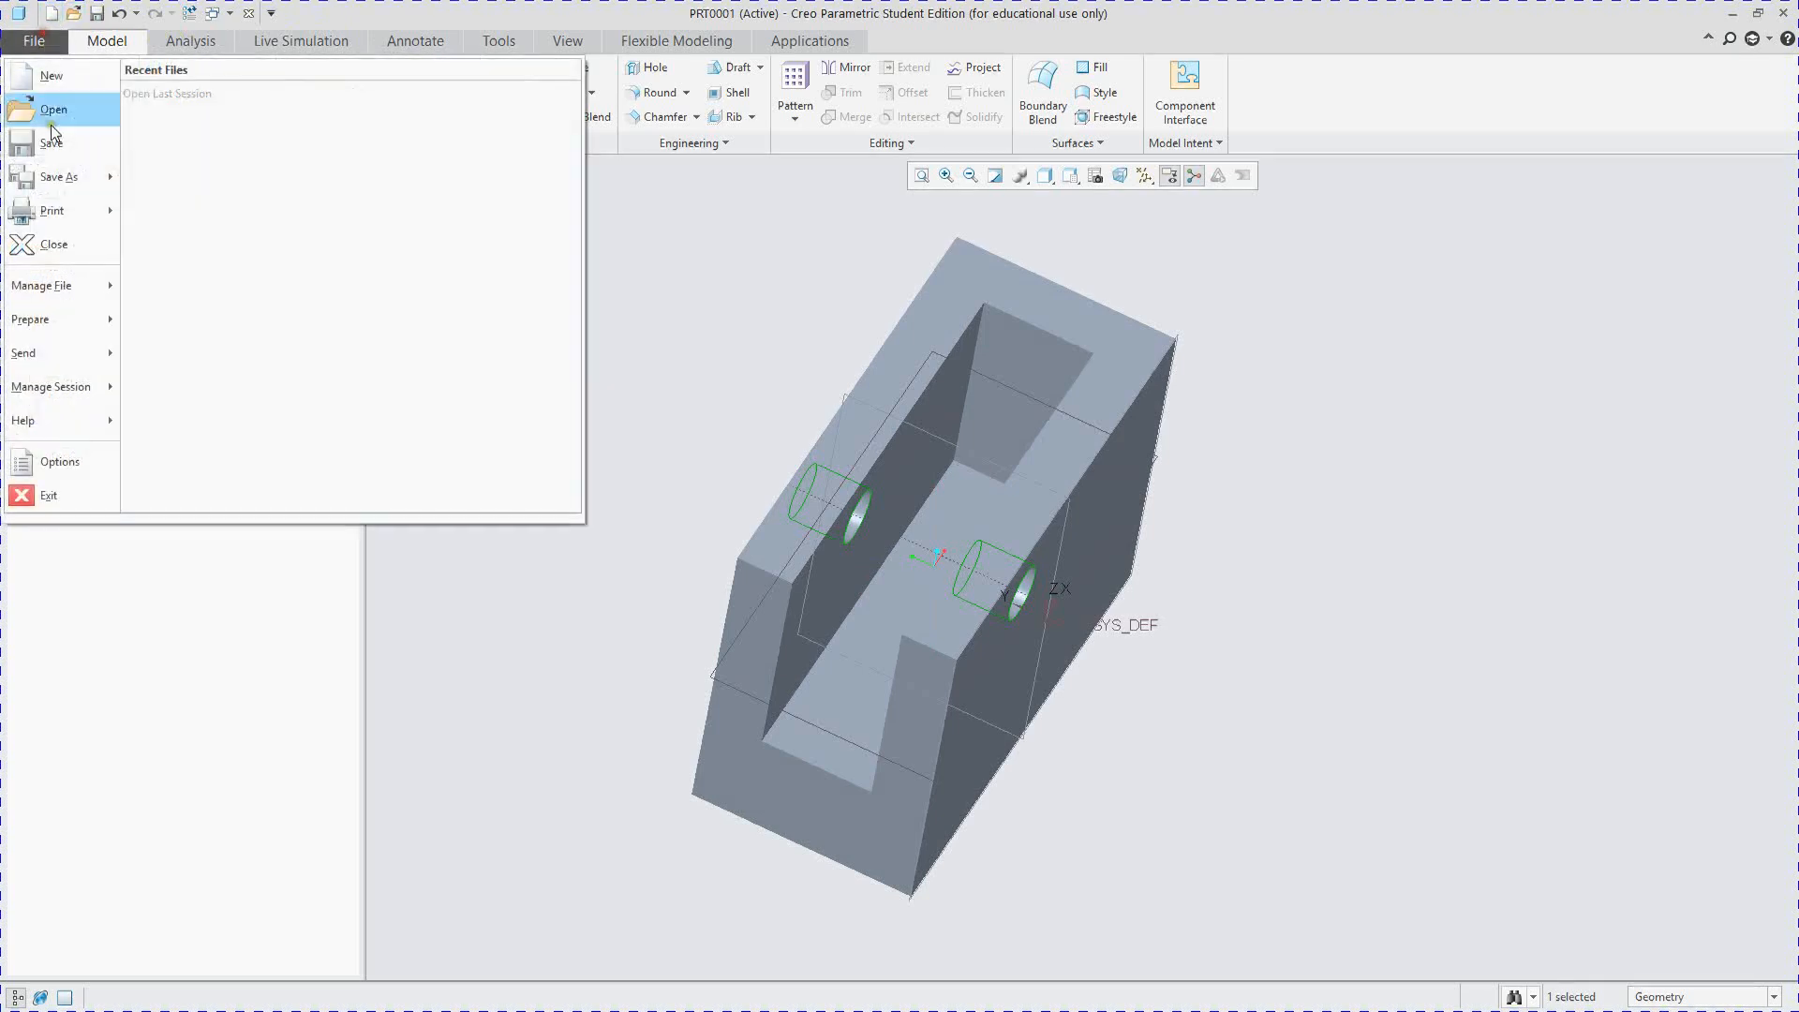
pyautogui.click(52, 77)
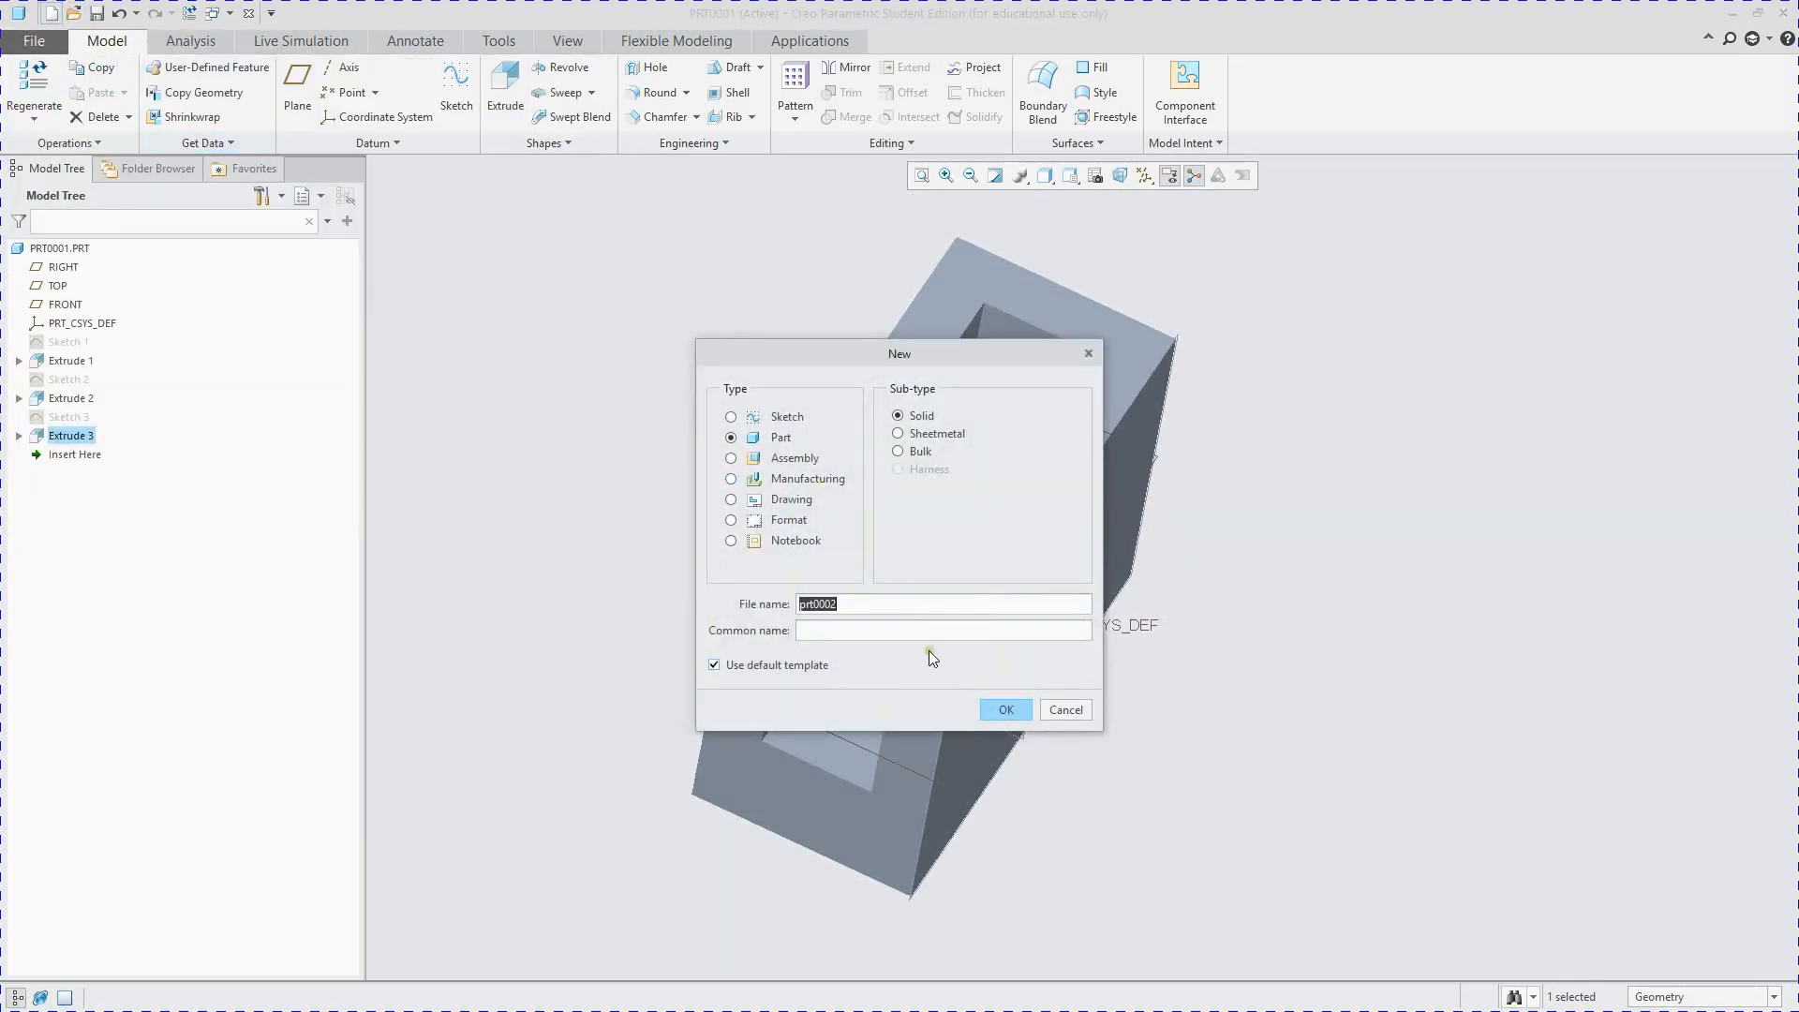
pyautogui.click(1010, 713)
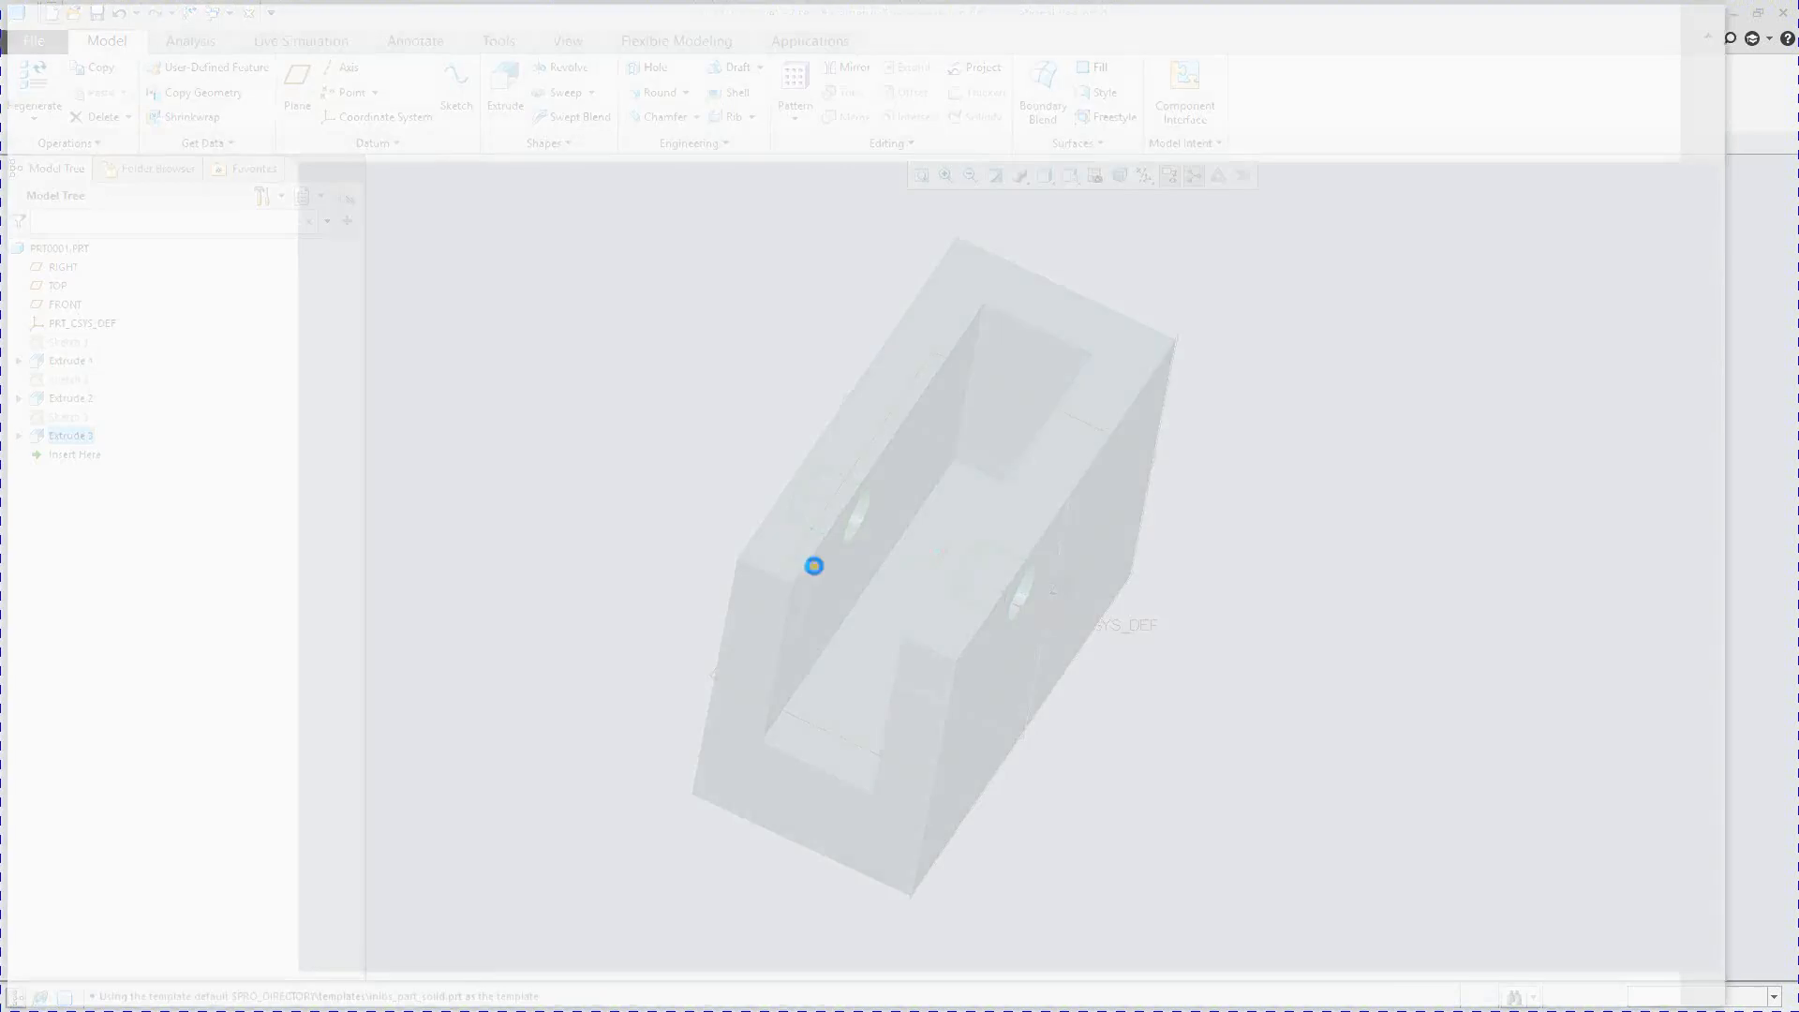
# - Start a sketch on the TOP datum plane with the RIGHT plane as the right-facing orientation reference
pyautogui.moveTo(604, 315)
pyautogui.mouseDown(button='middle')
pyautogui.moveTo(700, 592)
pyautogui.moveTo(711, 550)
pyautogui.moveTo(779, 510)
pyautogui.moveTo(954, 567)
pyautogui.moveTo(924, 543)
pyautogui.mouseUp(button='middle')
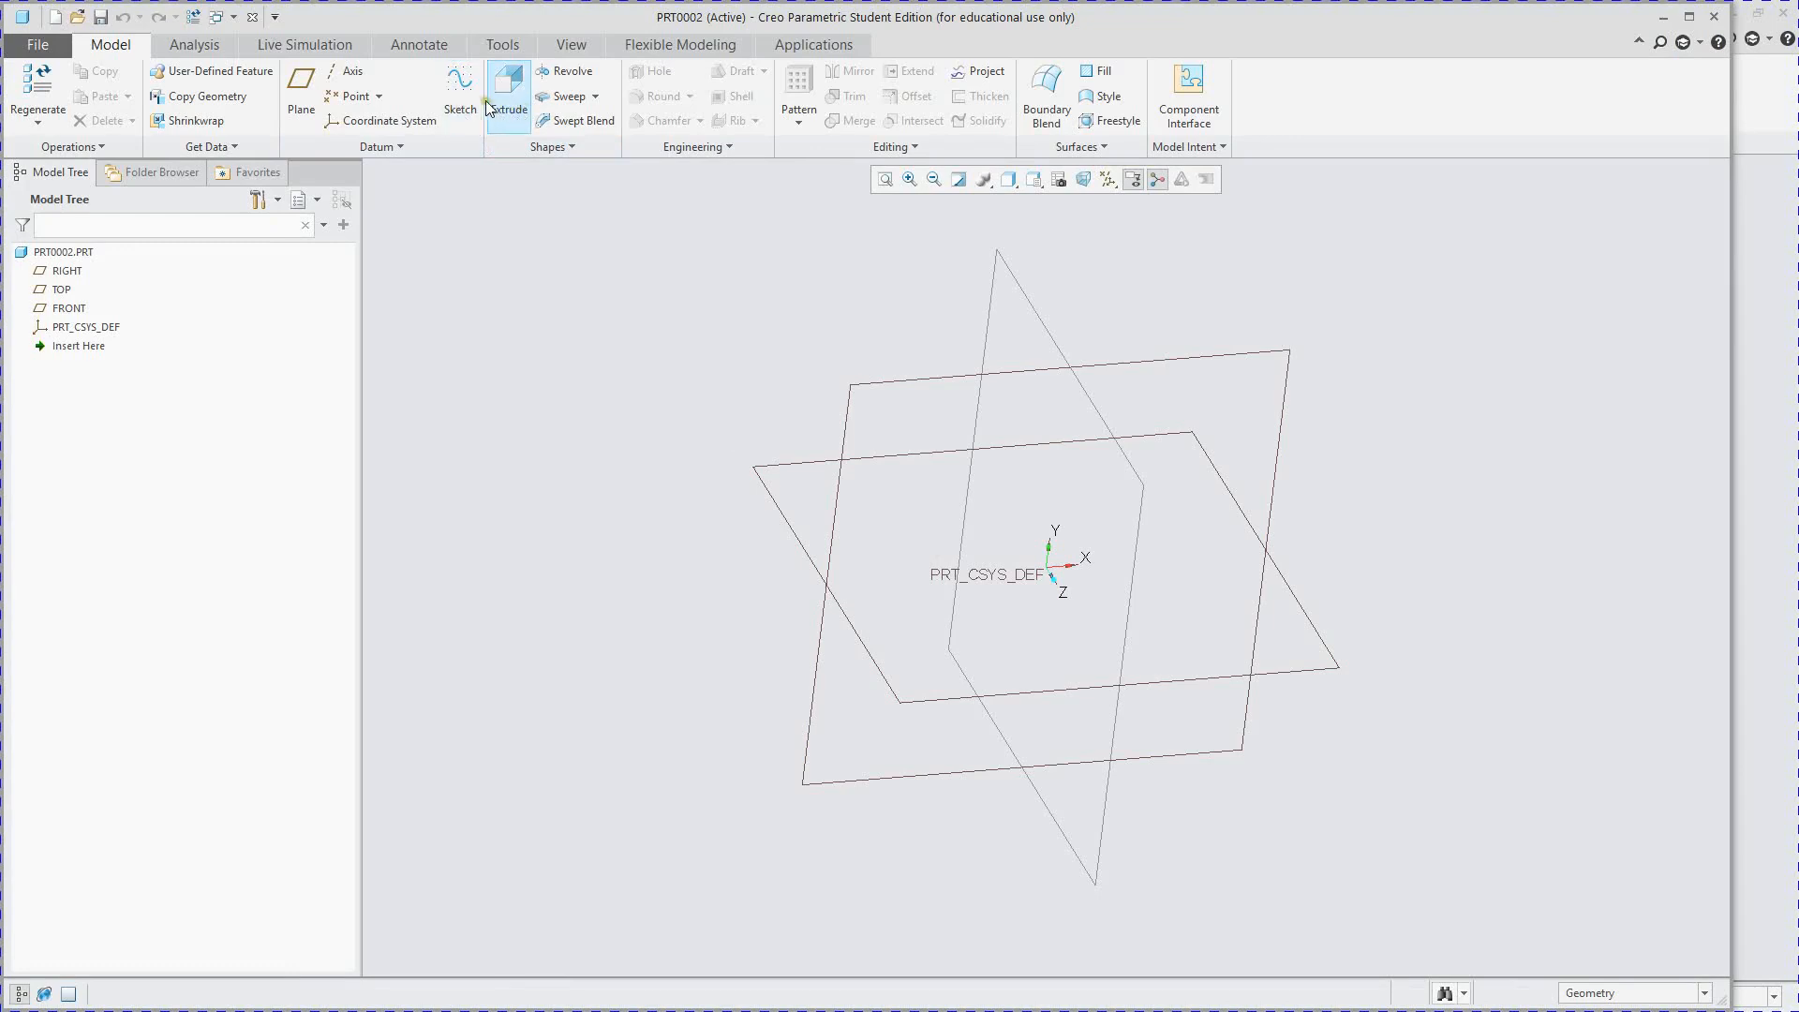
pyautogui.click(460, 90)
pyautogui.click(1162, 436)
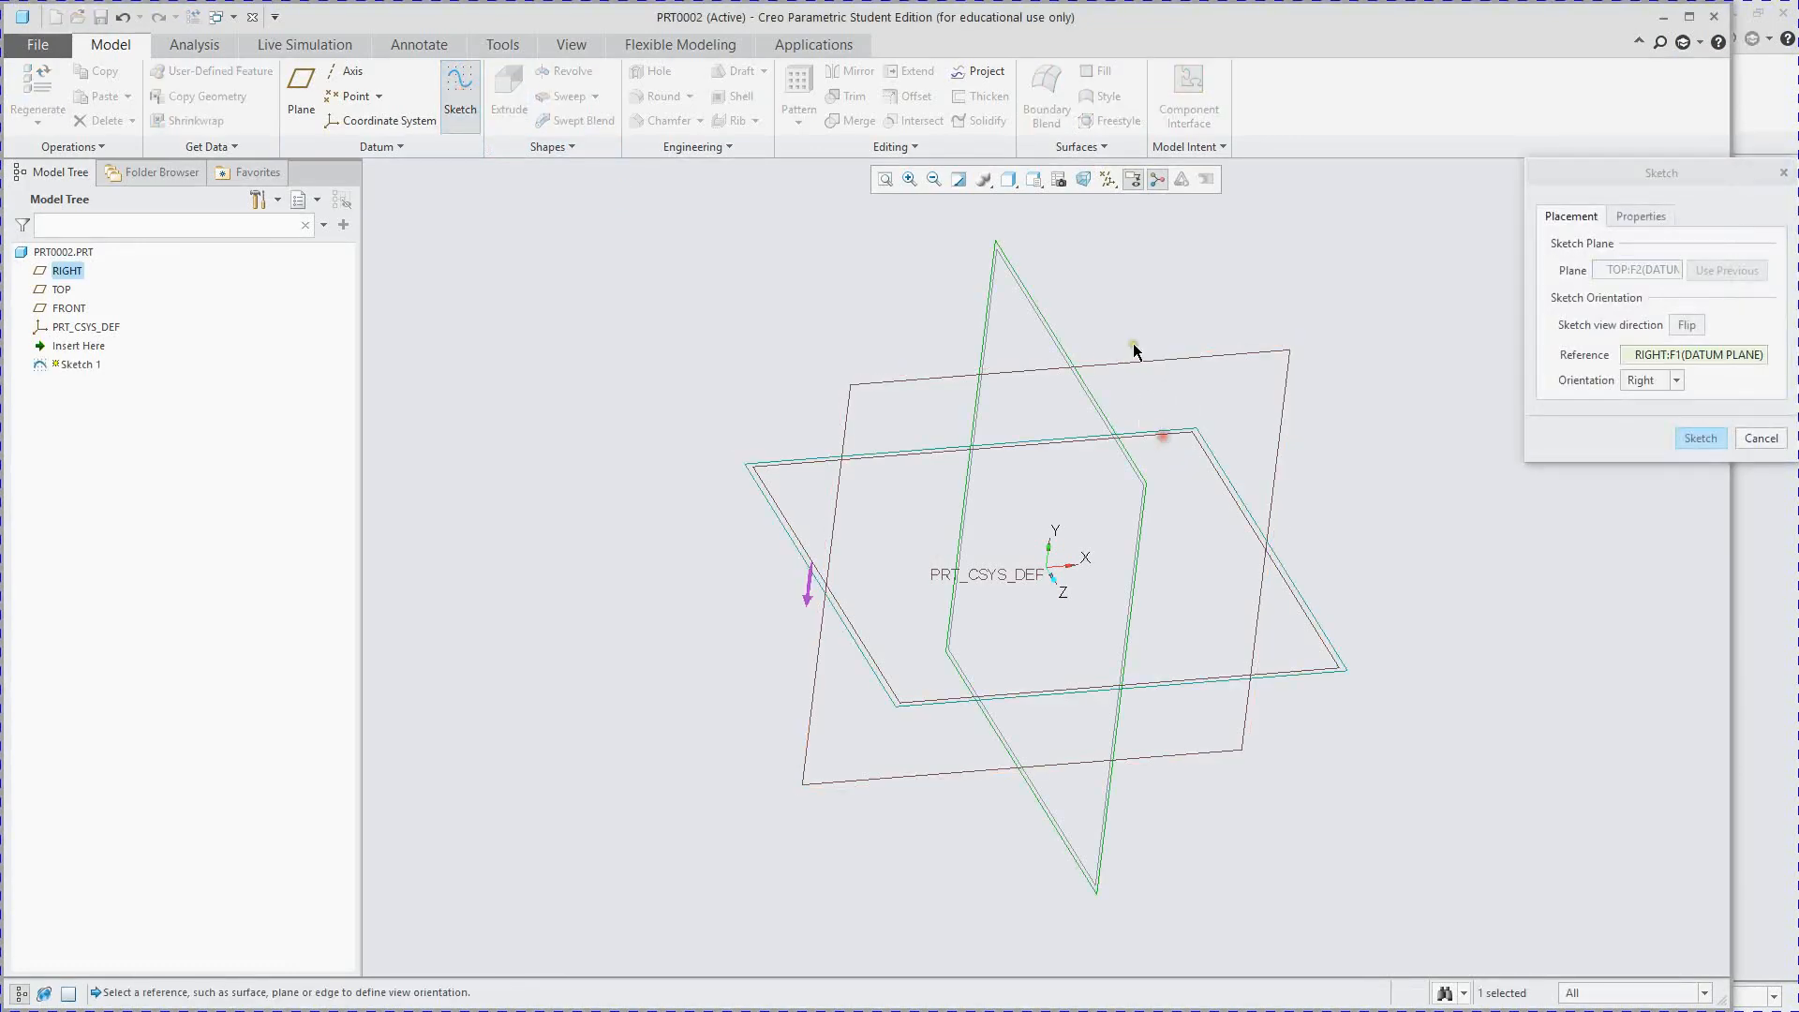
pyautogui.click(1697, 439)
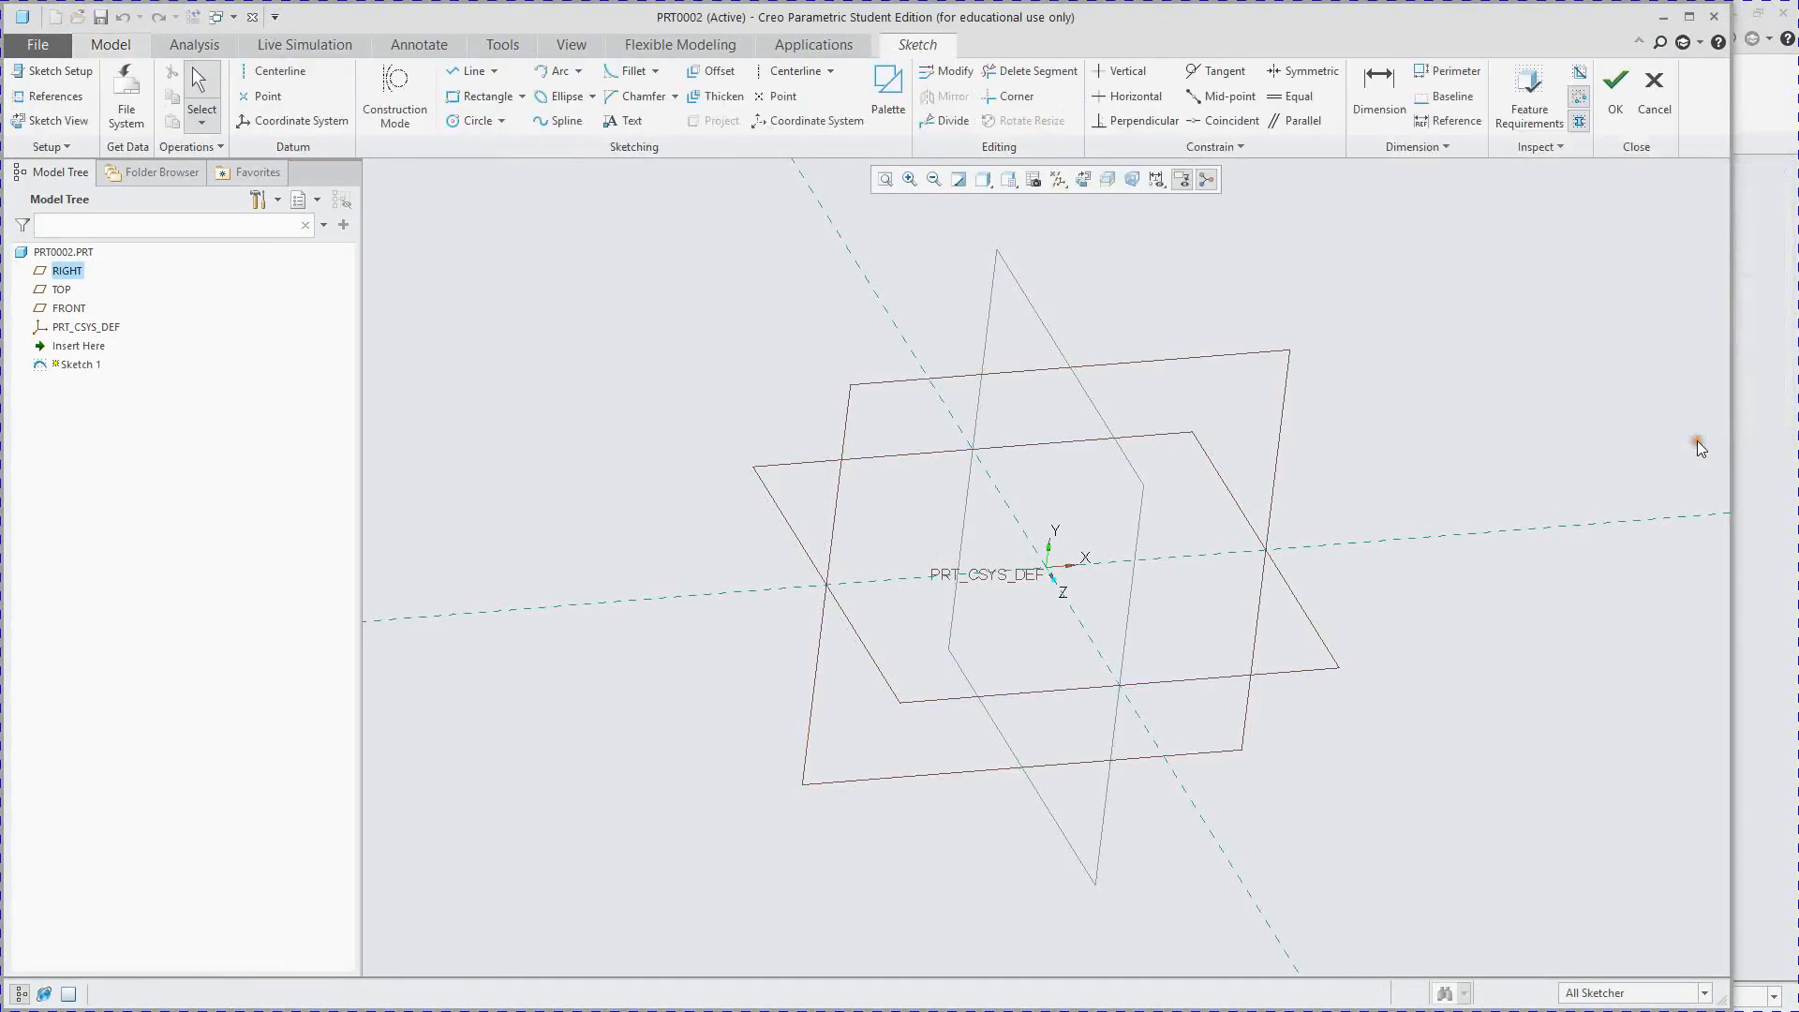
# - Sketch a circle centred on the origin, set its diameter to 60, and finish the sketch
pyautogui.moveTo(918, 405); pyautogui.dragTo(929, 386, button='middle')
pyautogui.click(495, 116)
pyautogui.click(1047, 554)
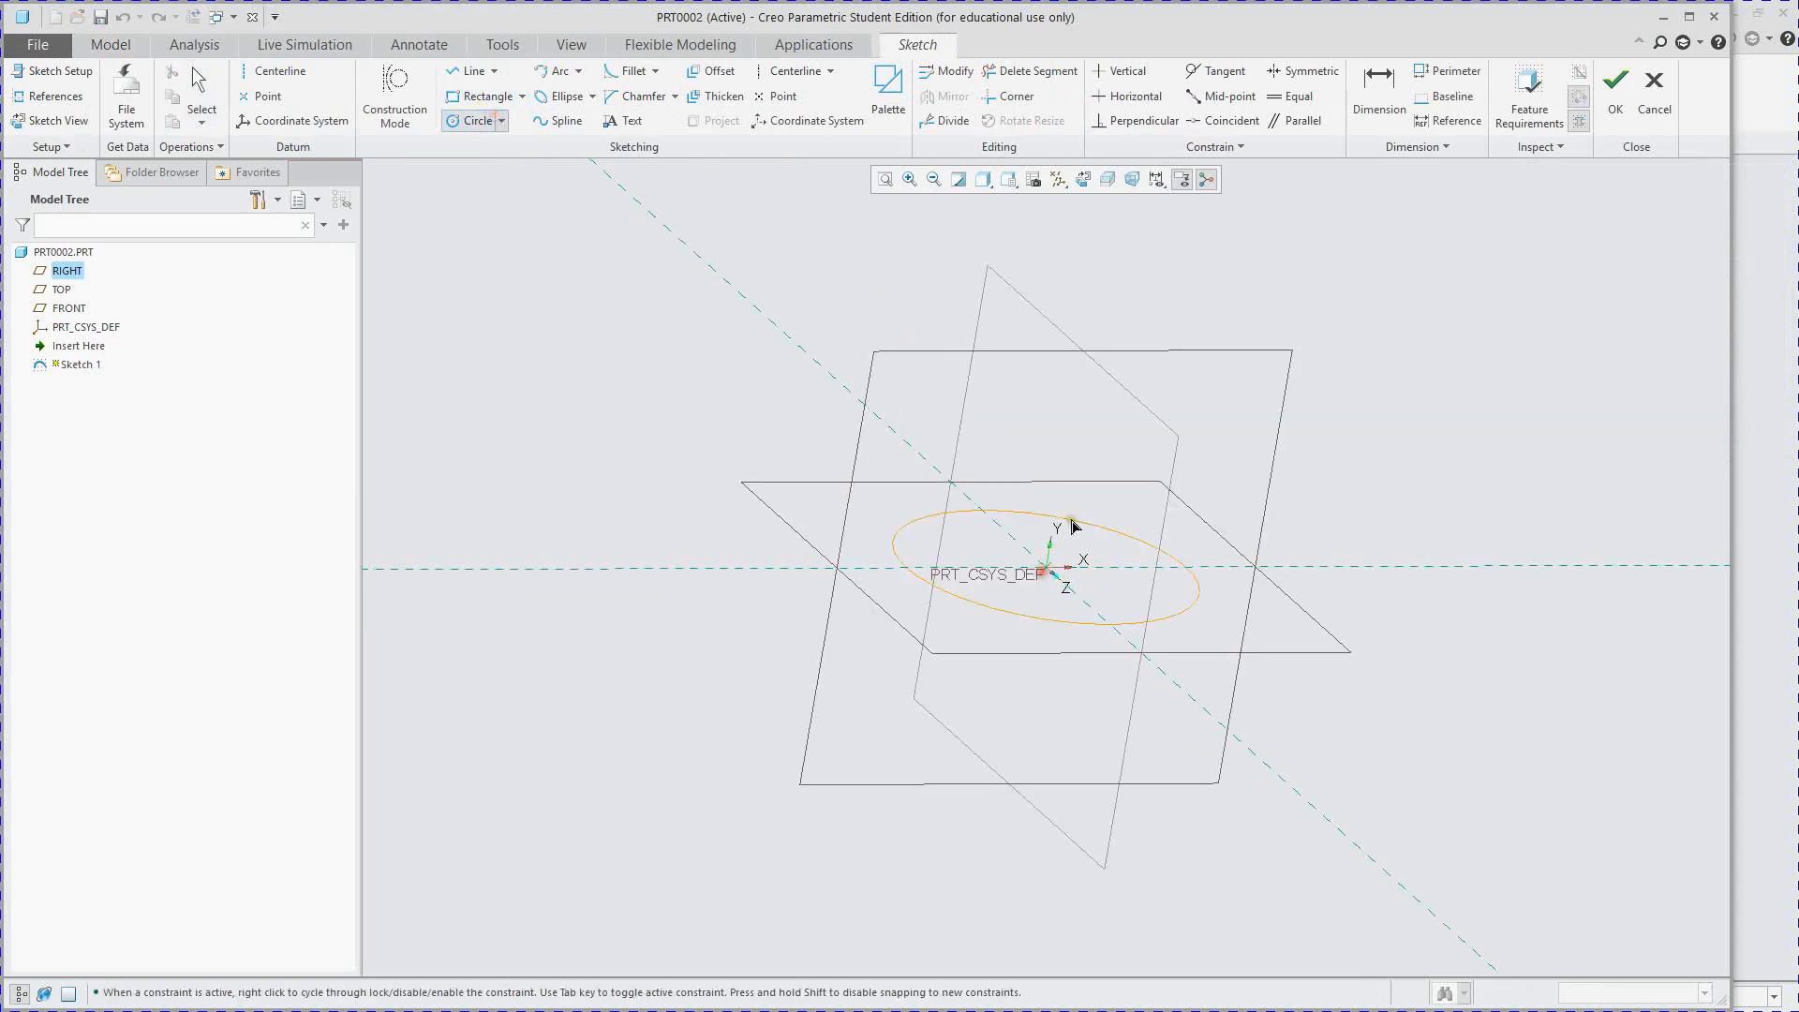
pyautogui.click(1074, 536)
pyautogui.middleClick(1087, 553)
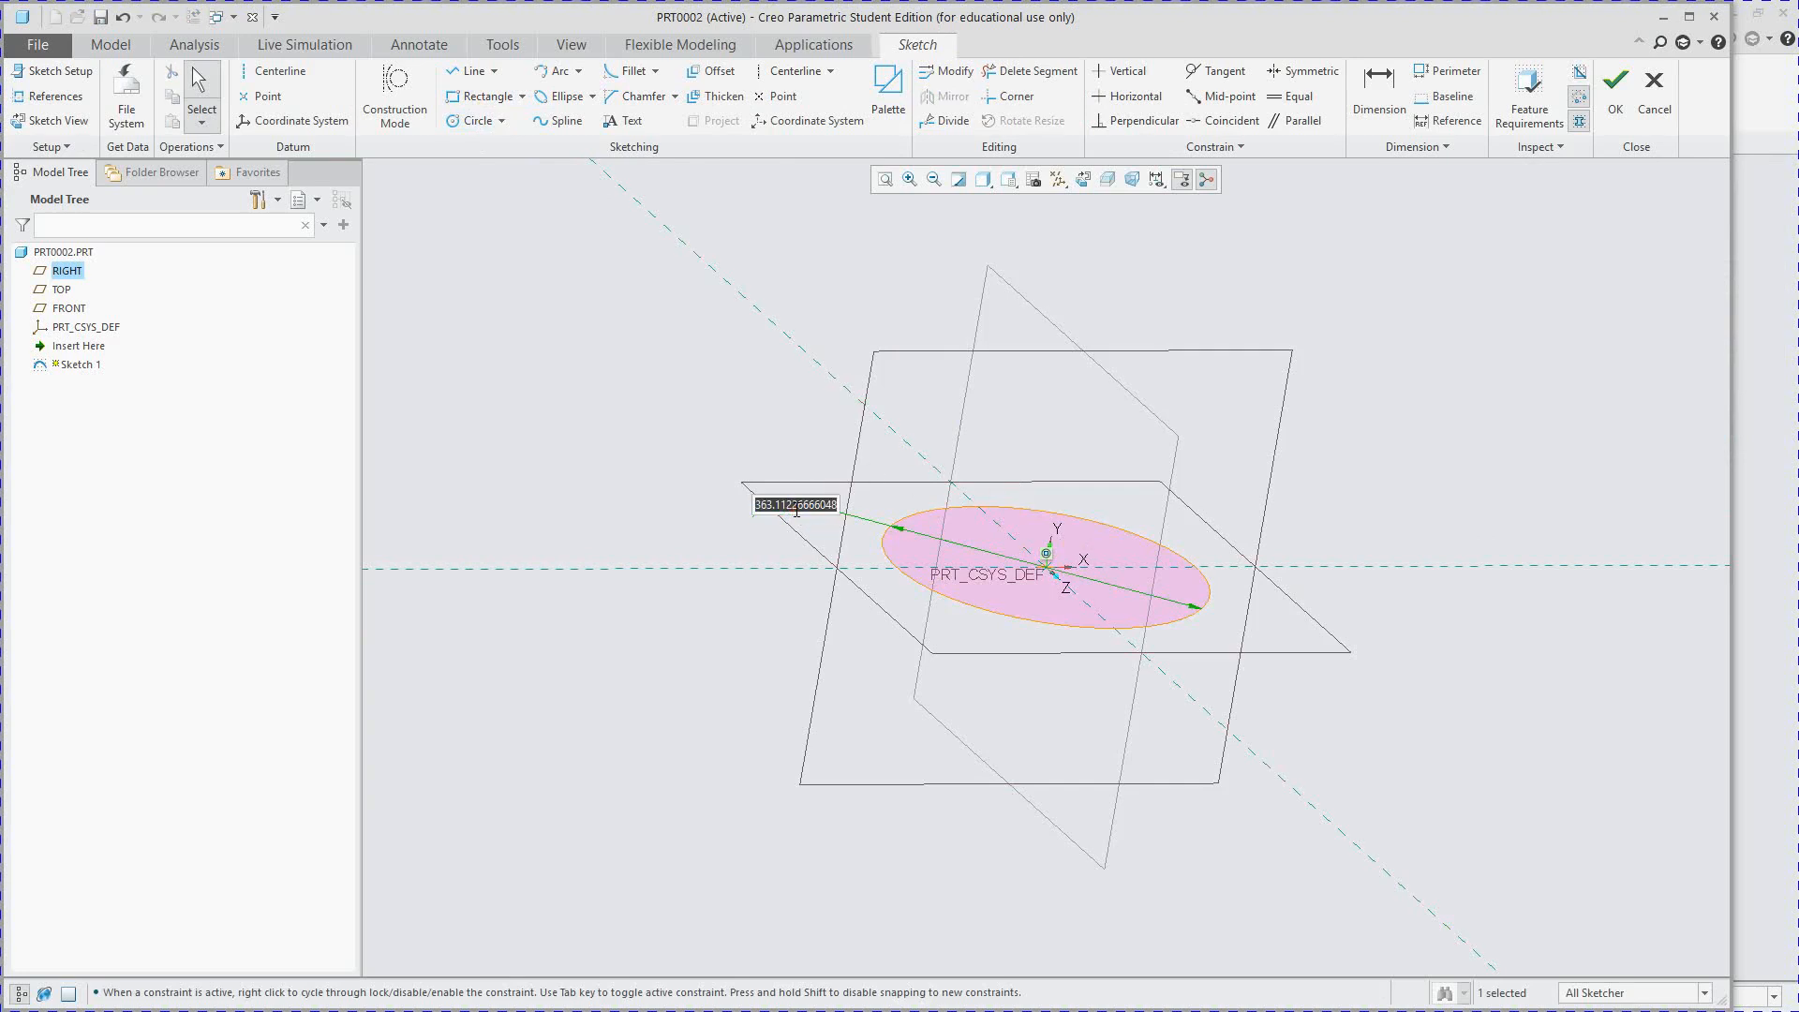
pyautogui.write('60')
pyautogui.press('Return')
pyautogui.scroll(3, 797, 510)
pyautogui.scroll(-3, 797, 511)
pyautogui.scroll(-6, 1101, 758)
pyautogui.moveTo(801, 415); pyautogui.dragTo(787, 382, button='middle')
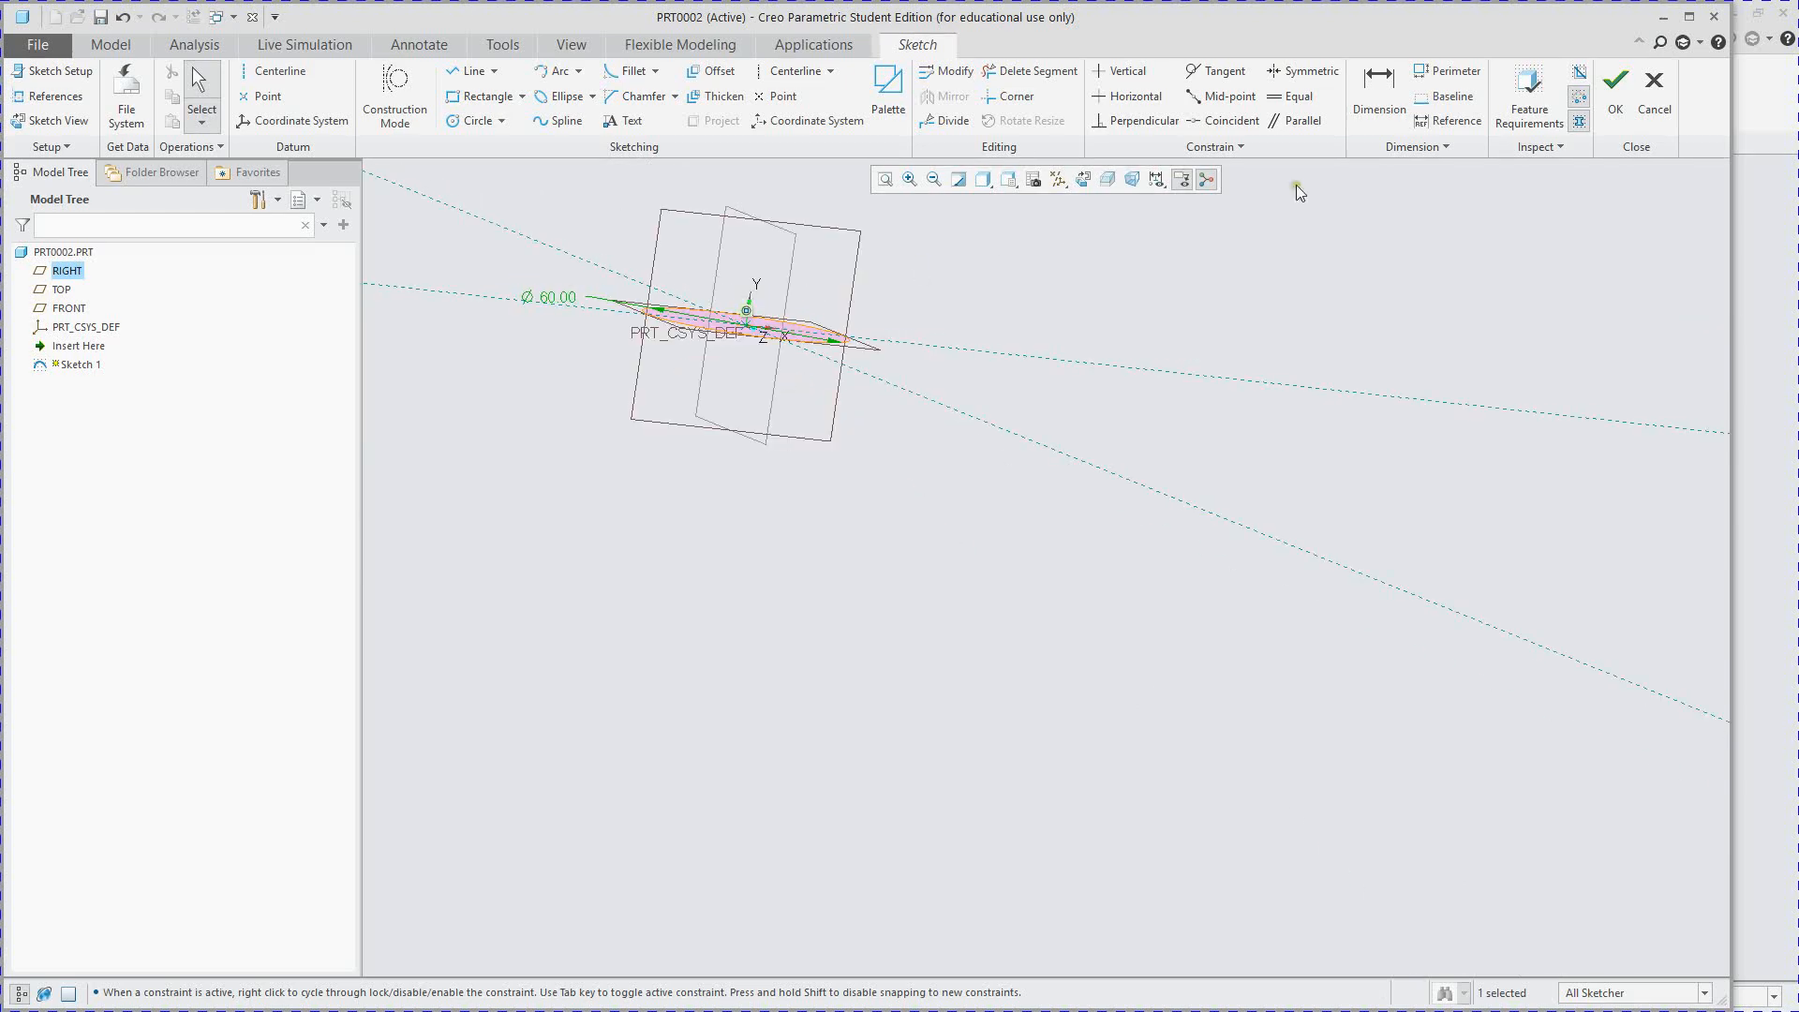
pyautogui.click(1615, 94)
# - Extrude the circle sketch into a solid cylinder with a depth of 600
pyautogui.moveTo(925, 638); pyautogui.dragTo(899, 474, button='middle')
pyautogui.click(509, 94)
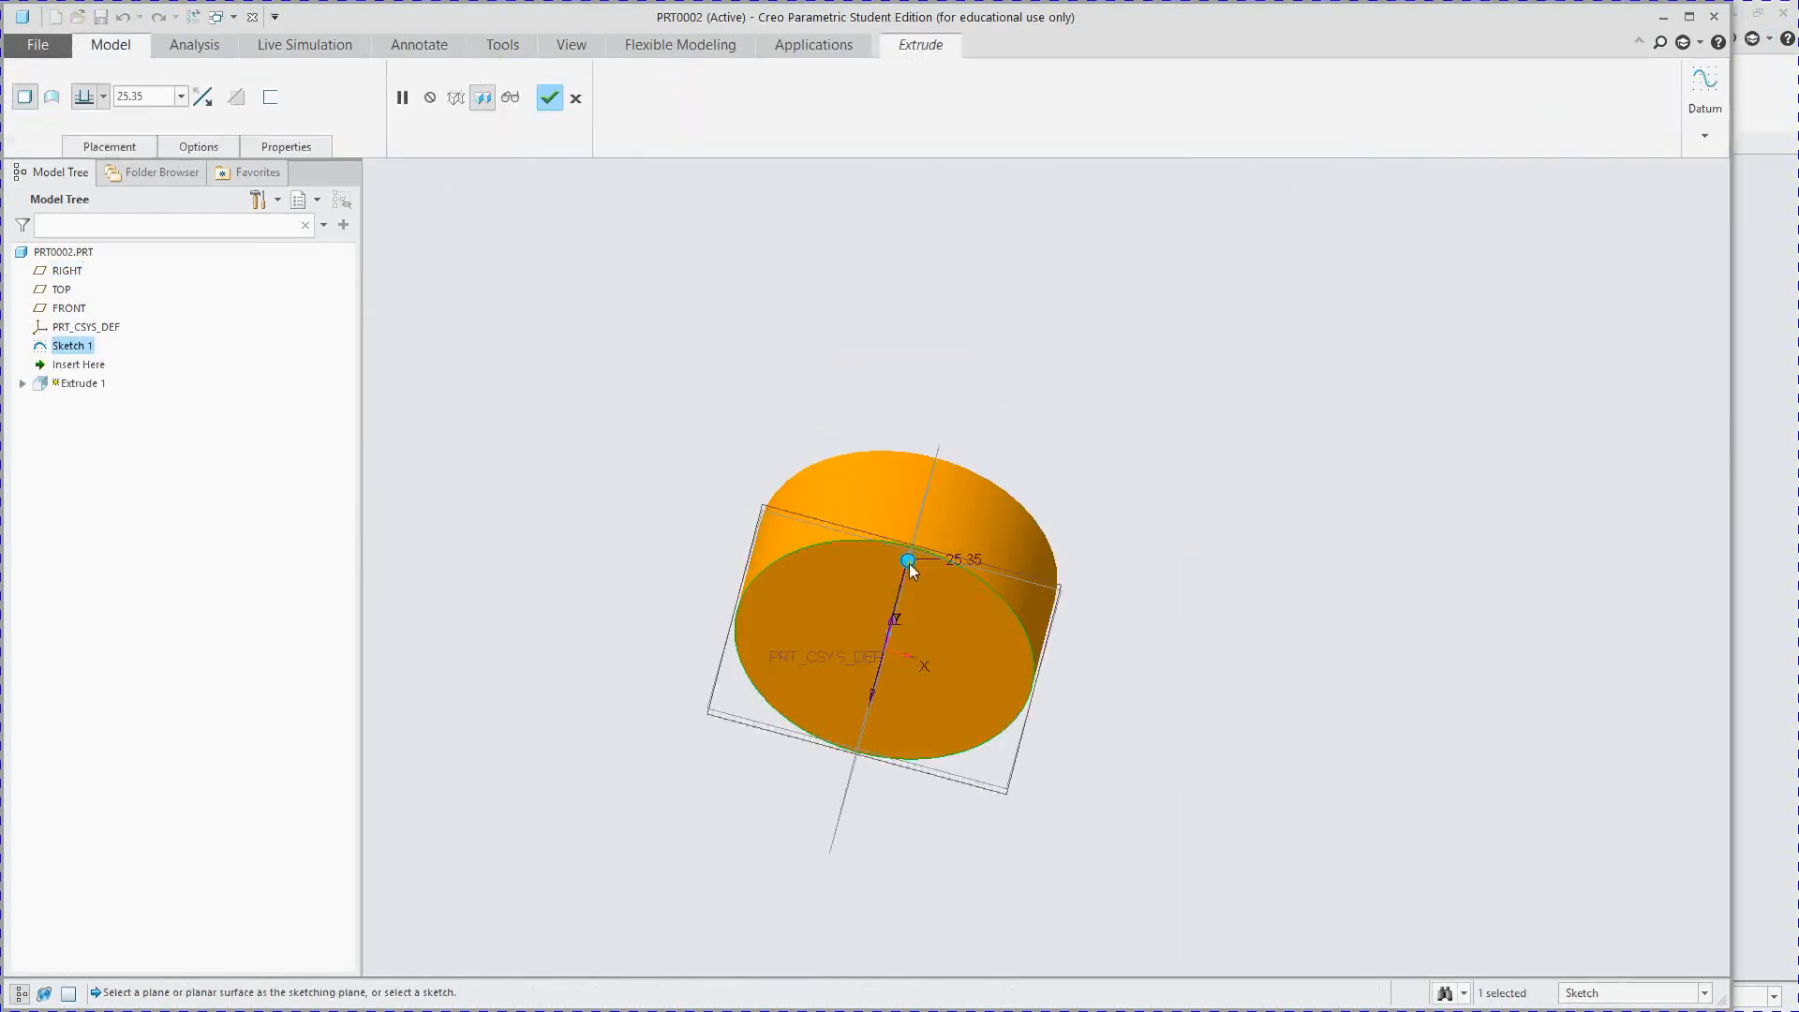
pyautogui.doubleClick(958, 561)
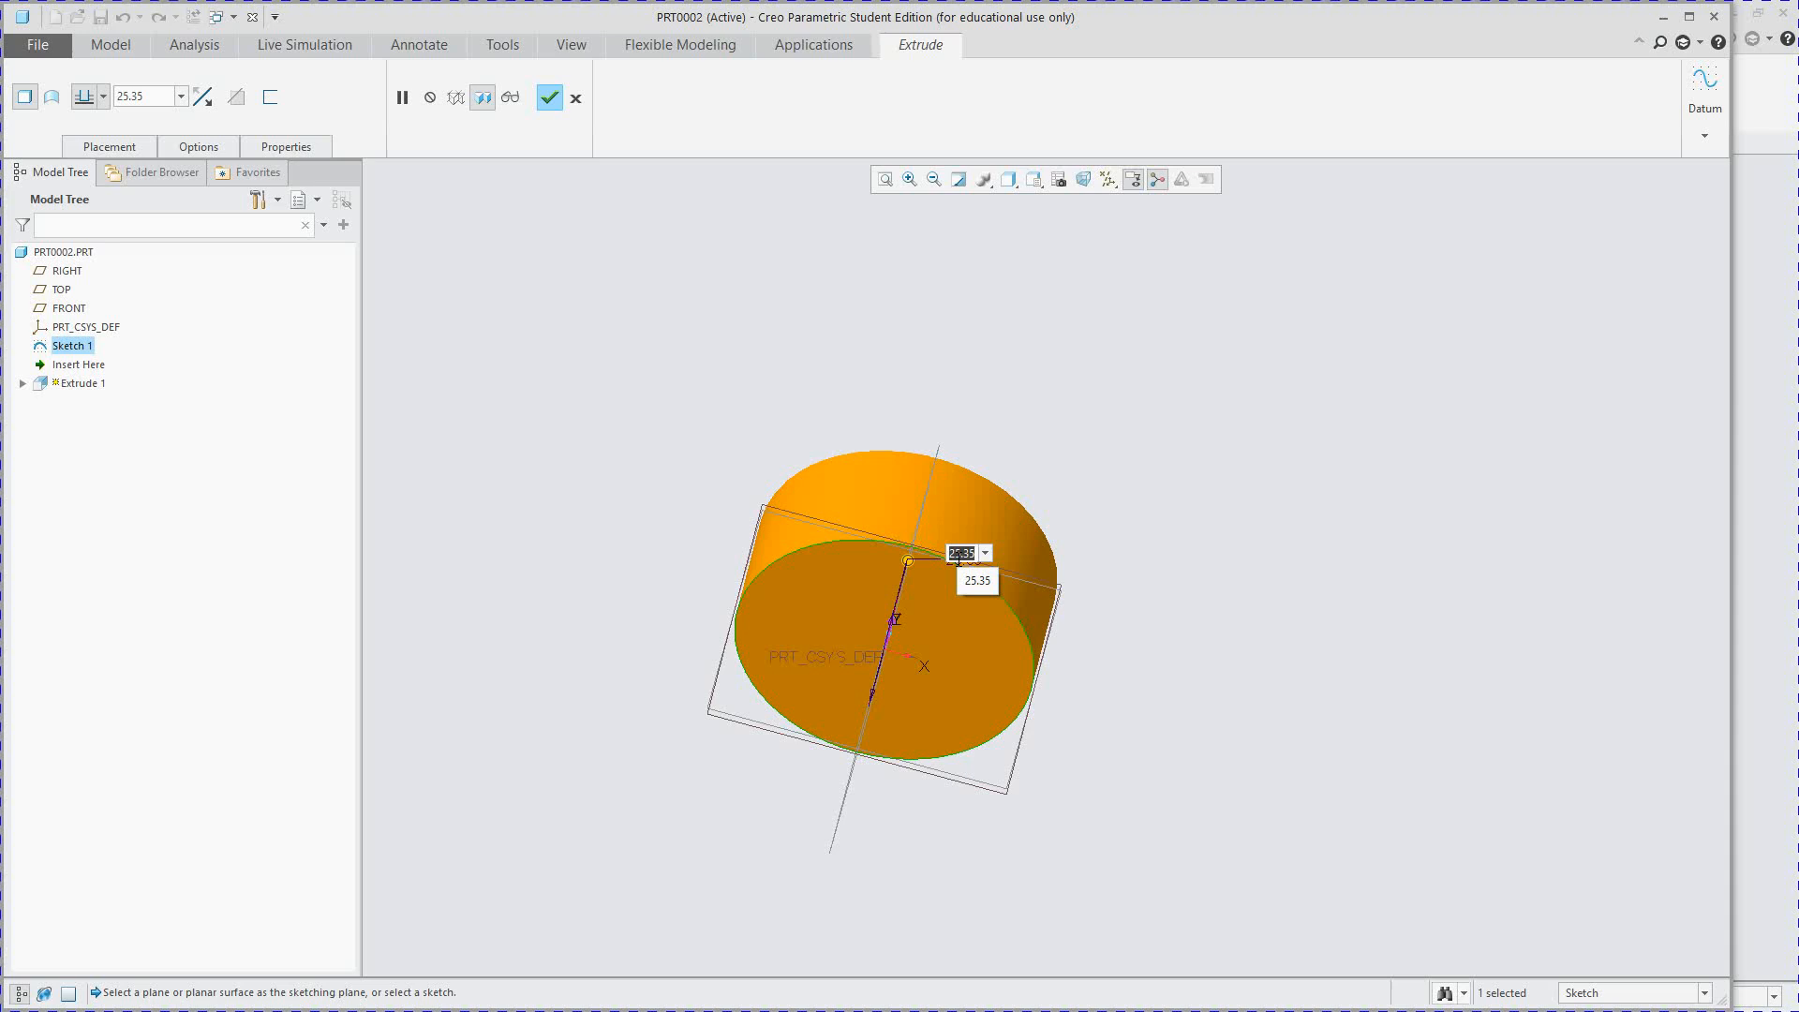
pyautogui.write('66')
pyautogui.write('0')
pyautogui.press('Return')
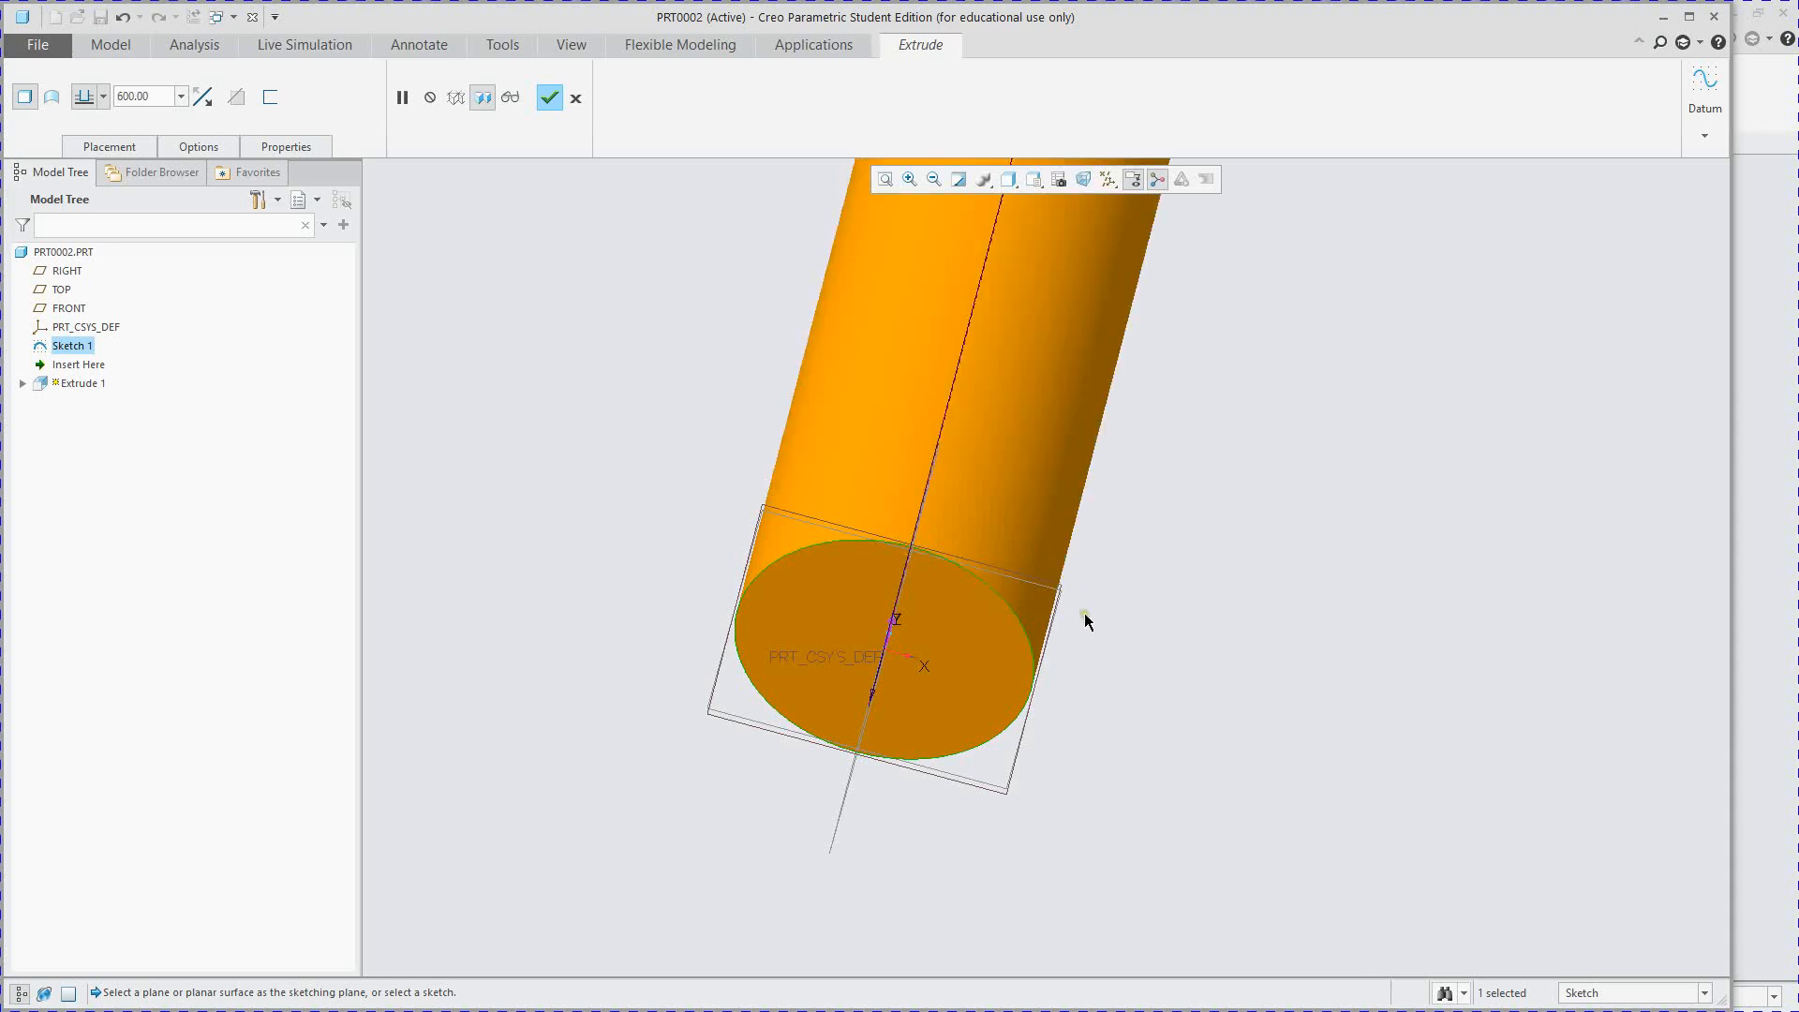
pyautogui.scroll(-3, 1076, 594)
pyautogui.moveTo(1104, 722); pyautogui.dragTo(1060, 441, button='middle')
pyautogui.click(811, 44)
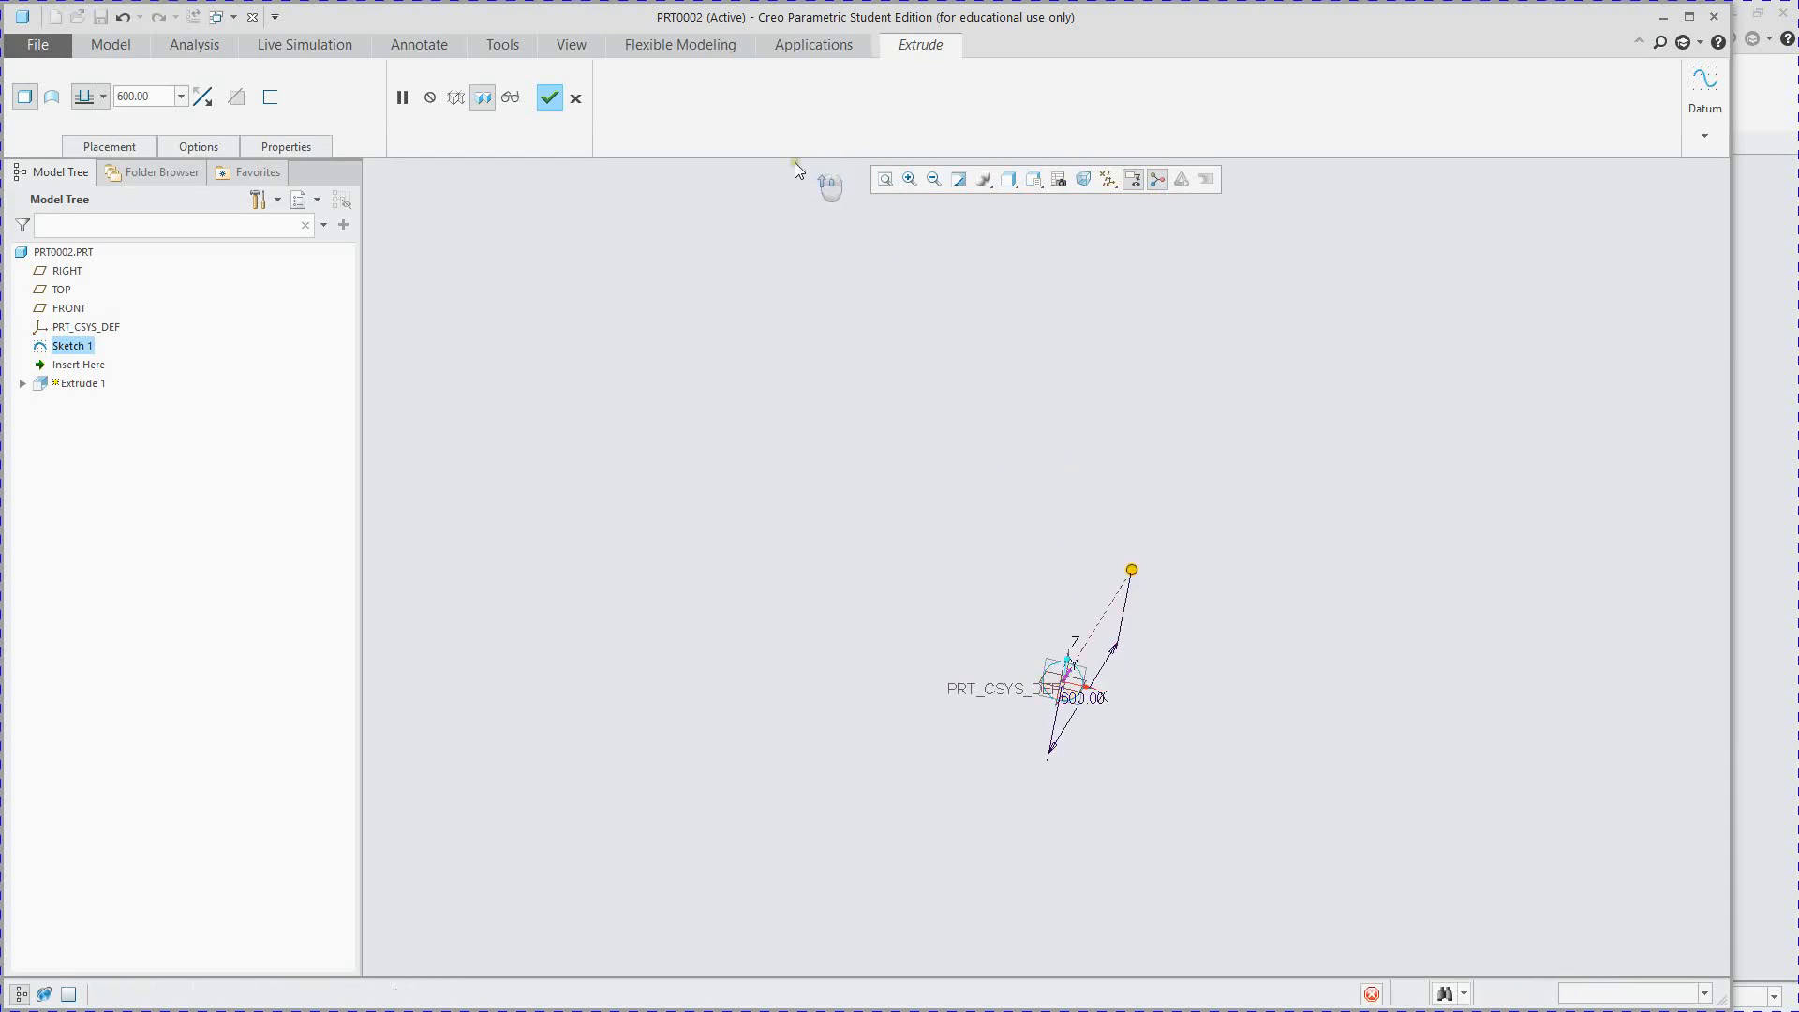
pyautogui.click(895, 45)
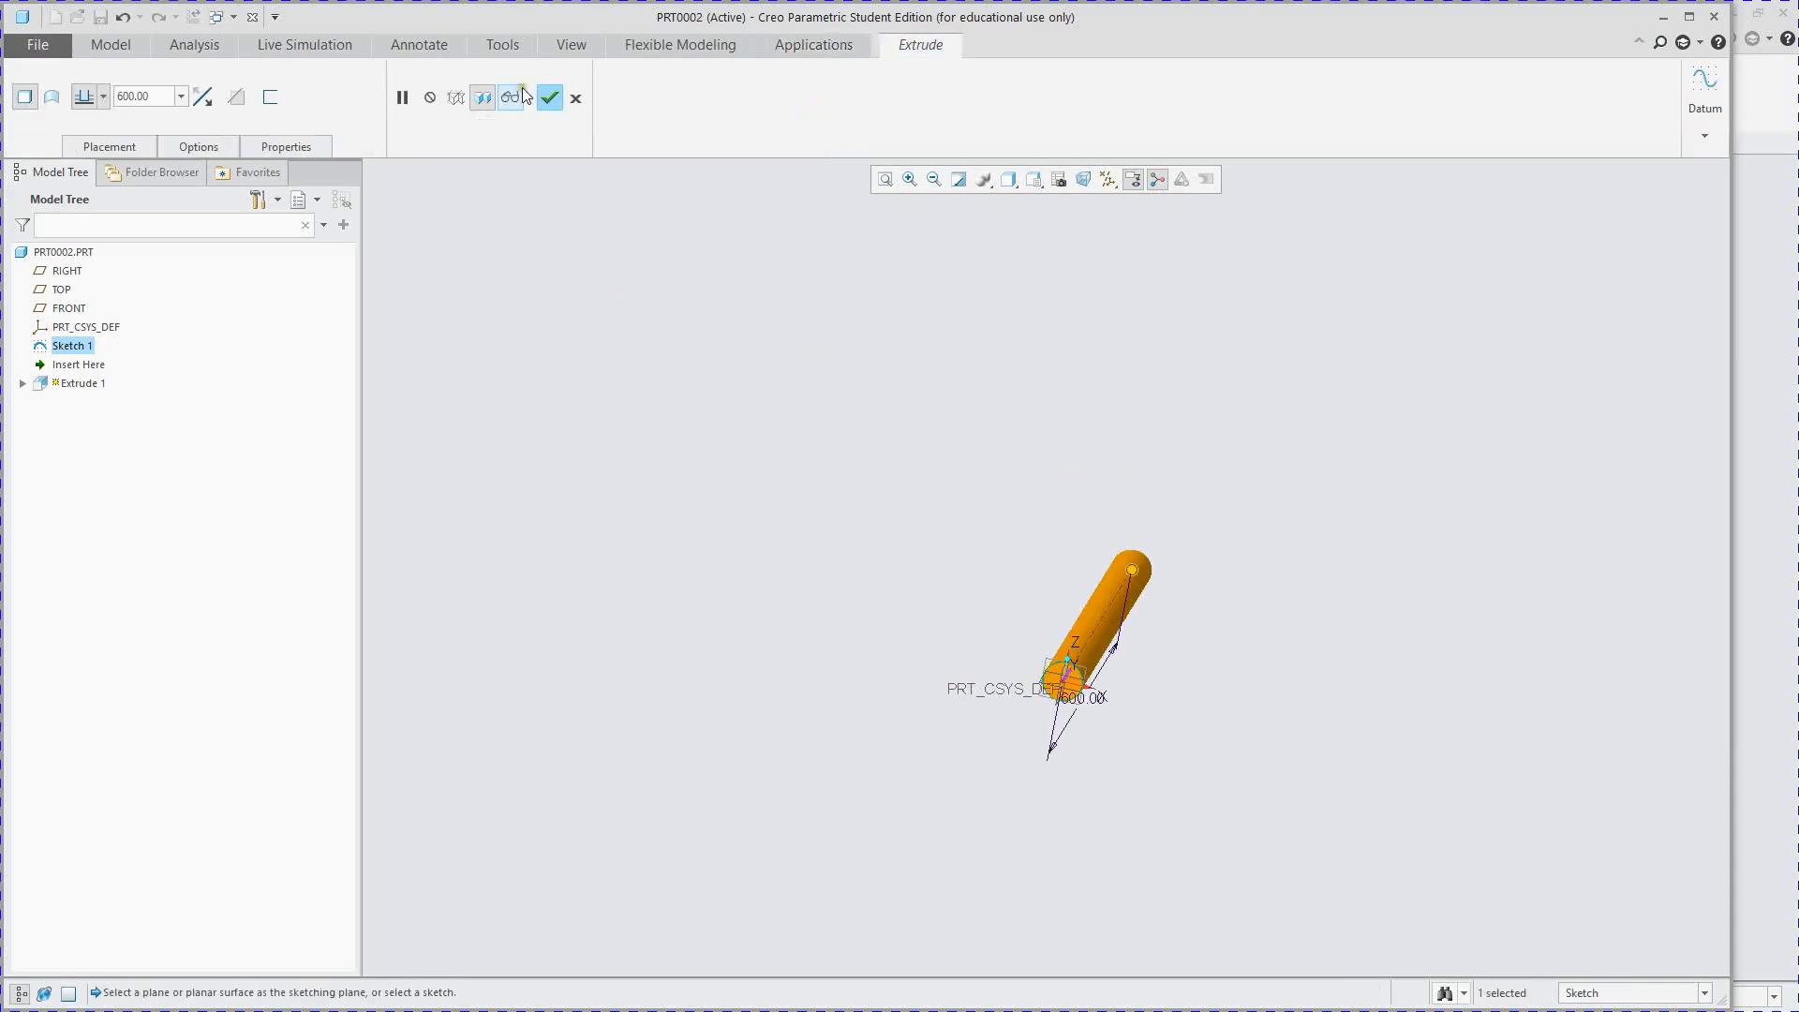
pyautogui.click(550, 98)
# - Start a Helical Sweep and define its helix profile sketch on the FRONT plane, with the RIGHT plane as right-facing reference
pyautogui.scroll(-4, 1124, 684)
pyautogui.scroll(-2, 699, 829)
pyautogui.moveTo(723, 828); pyautogui.dragTo(870, 611, button='middle')
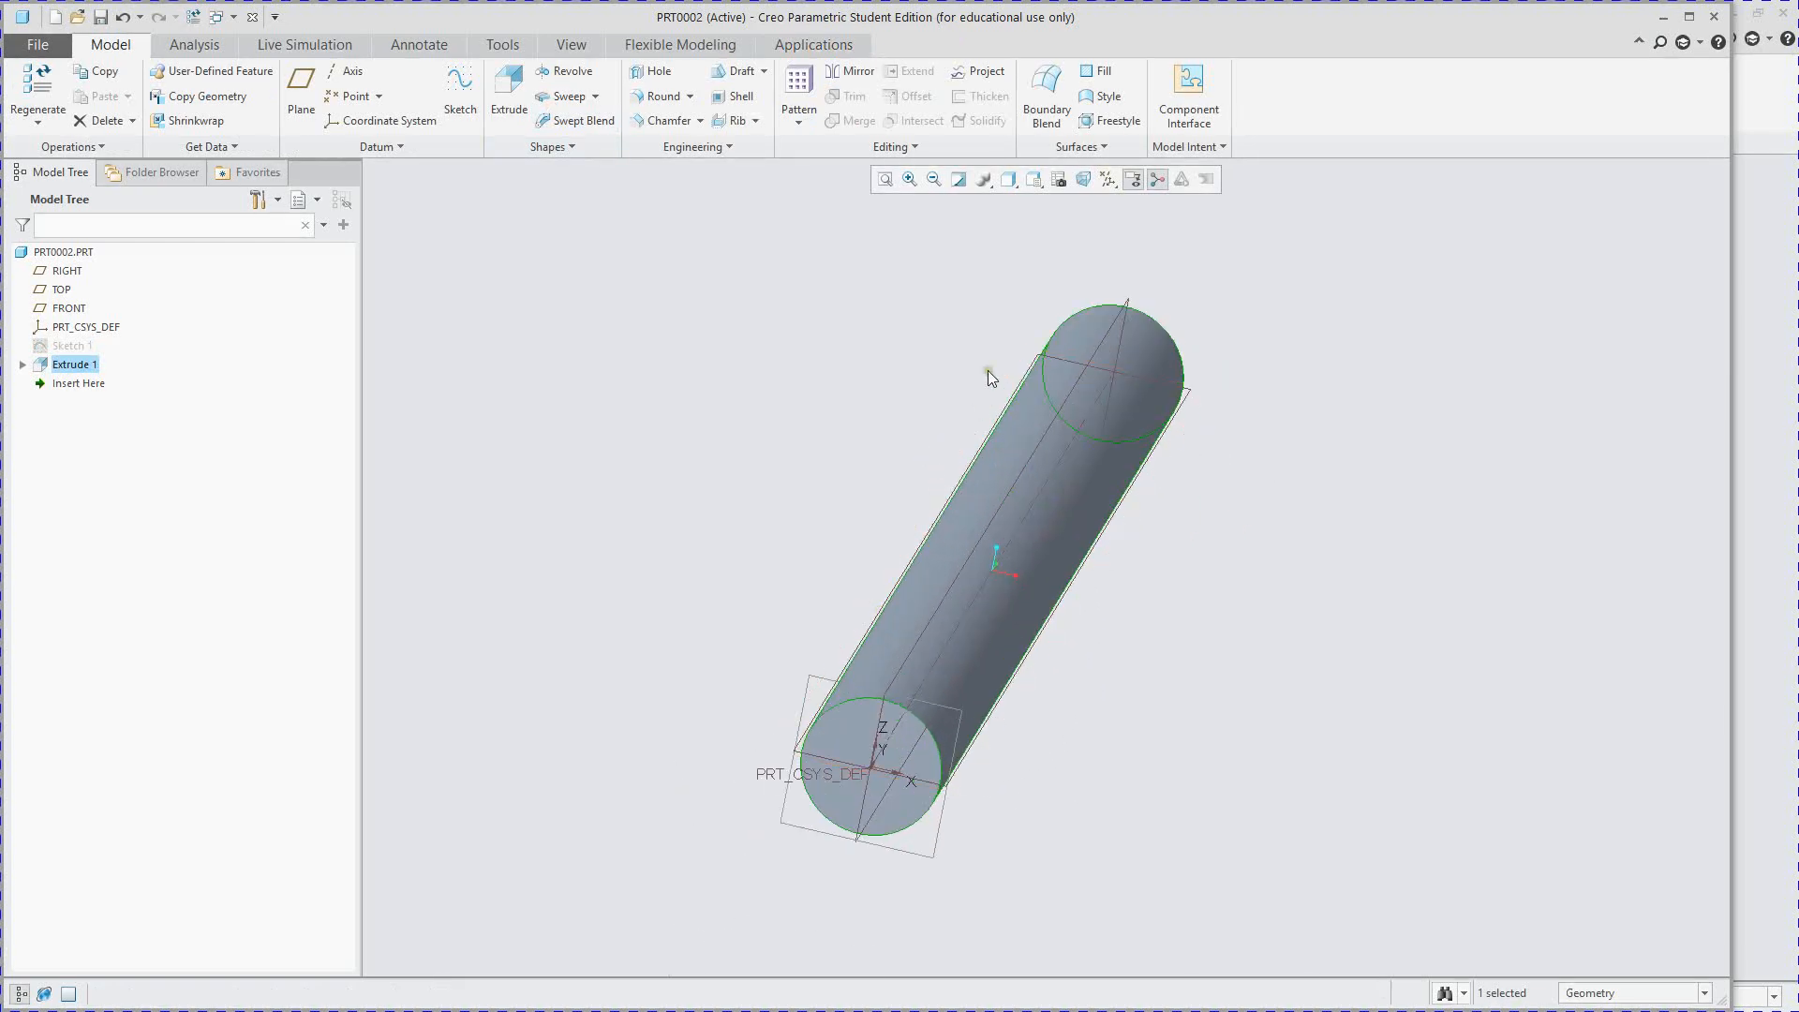
pyautogui.moveTo(835, 335)
pyautogui.mouseDown(button='middle')
pyautogui.moveTo(791, 338)
pyautogui.moveTo(812, 356)
pyautogui.mouseUp(button='middle')
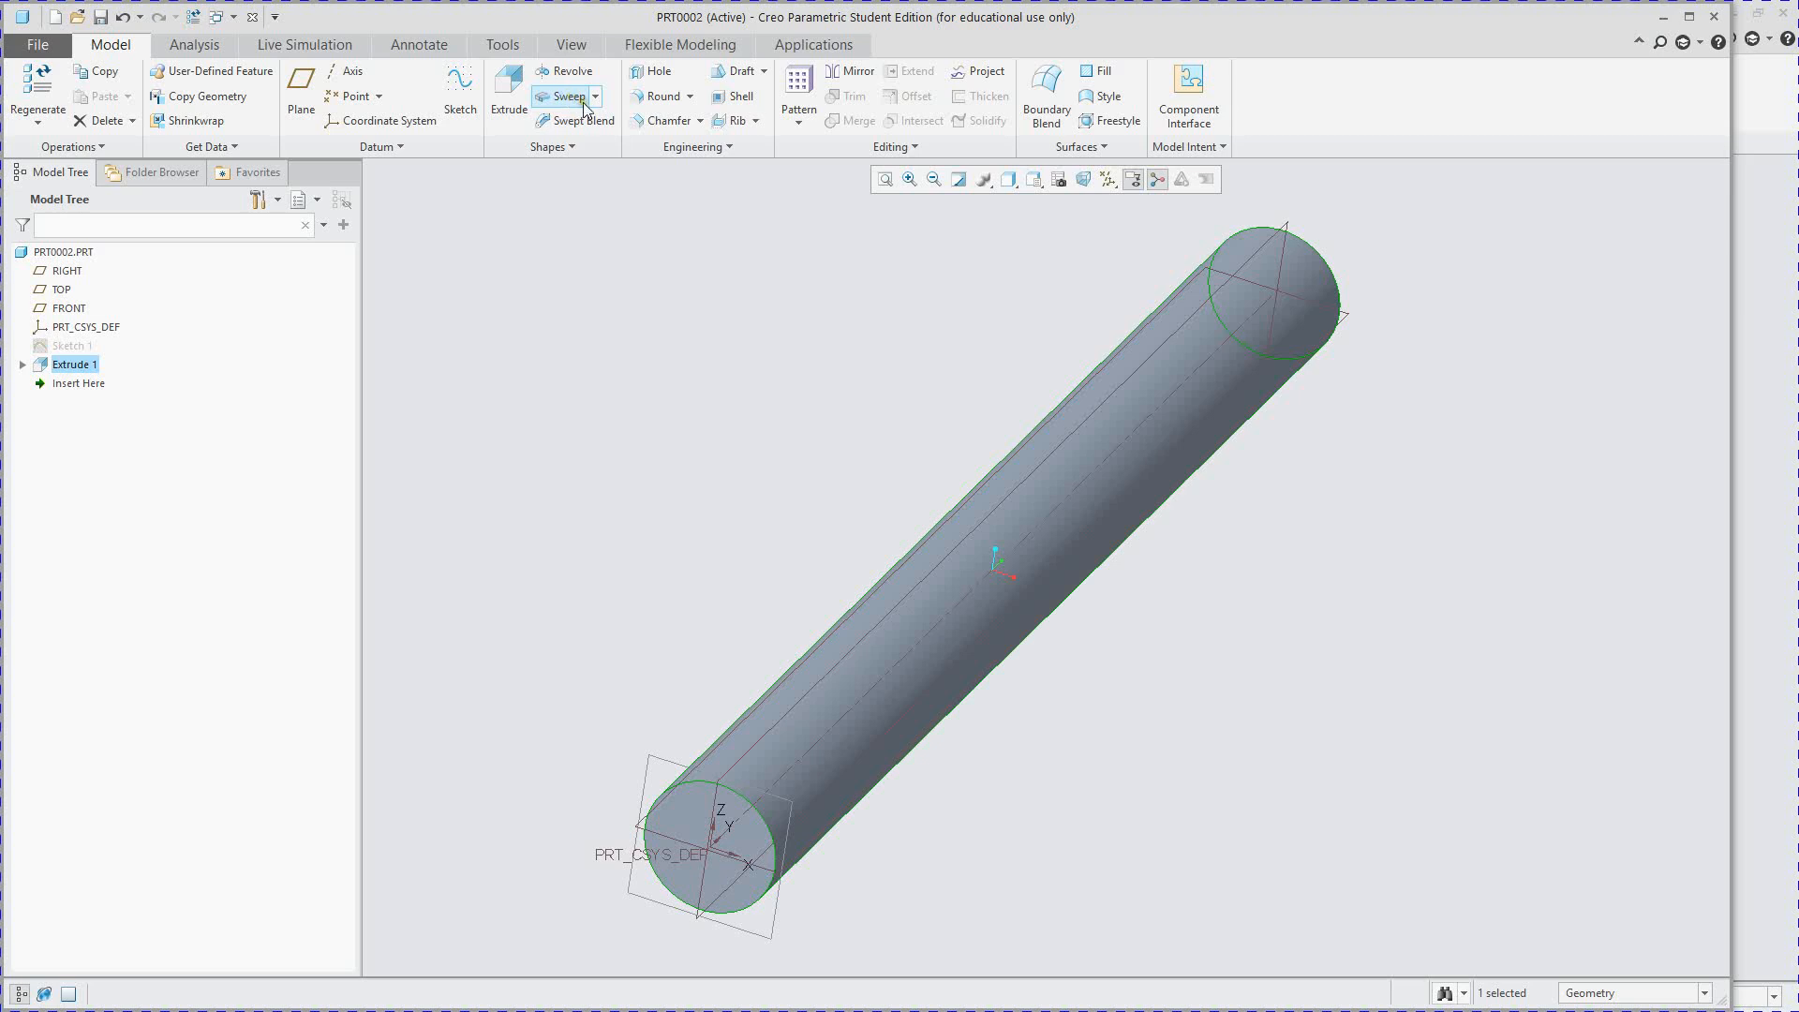
pyautogui.click(596, 103)
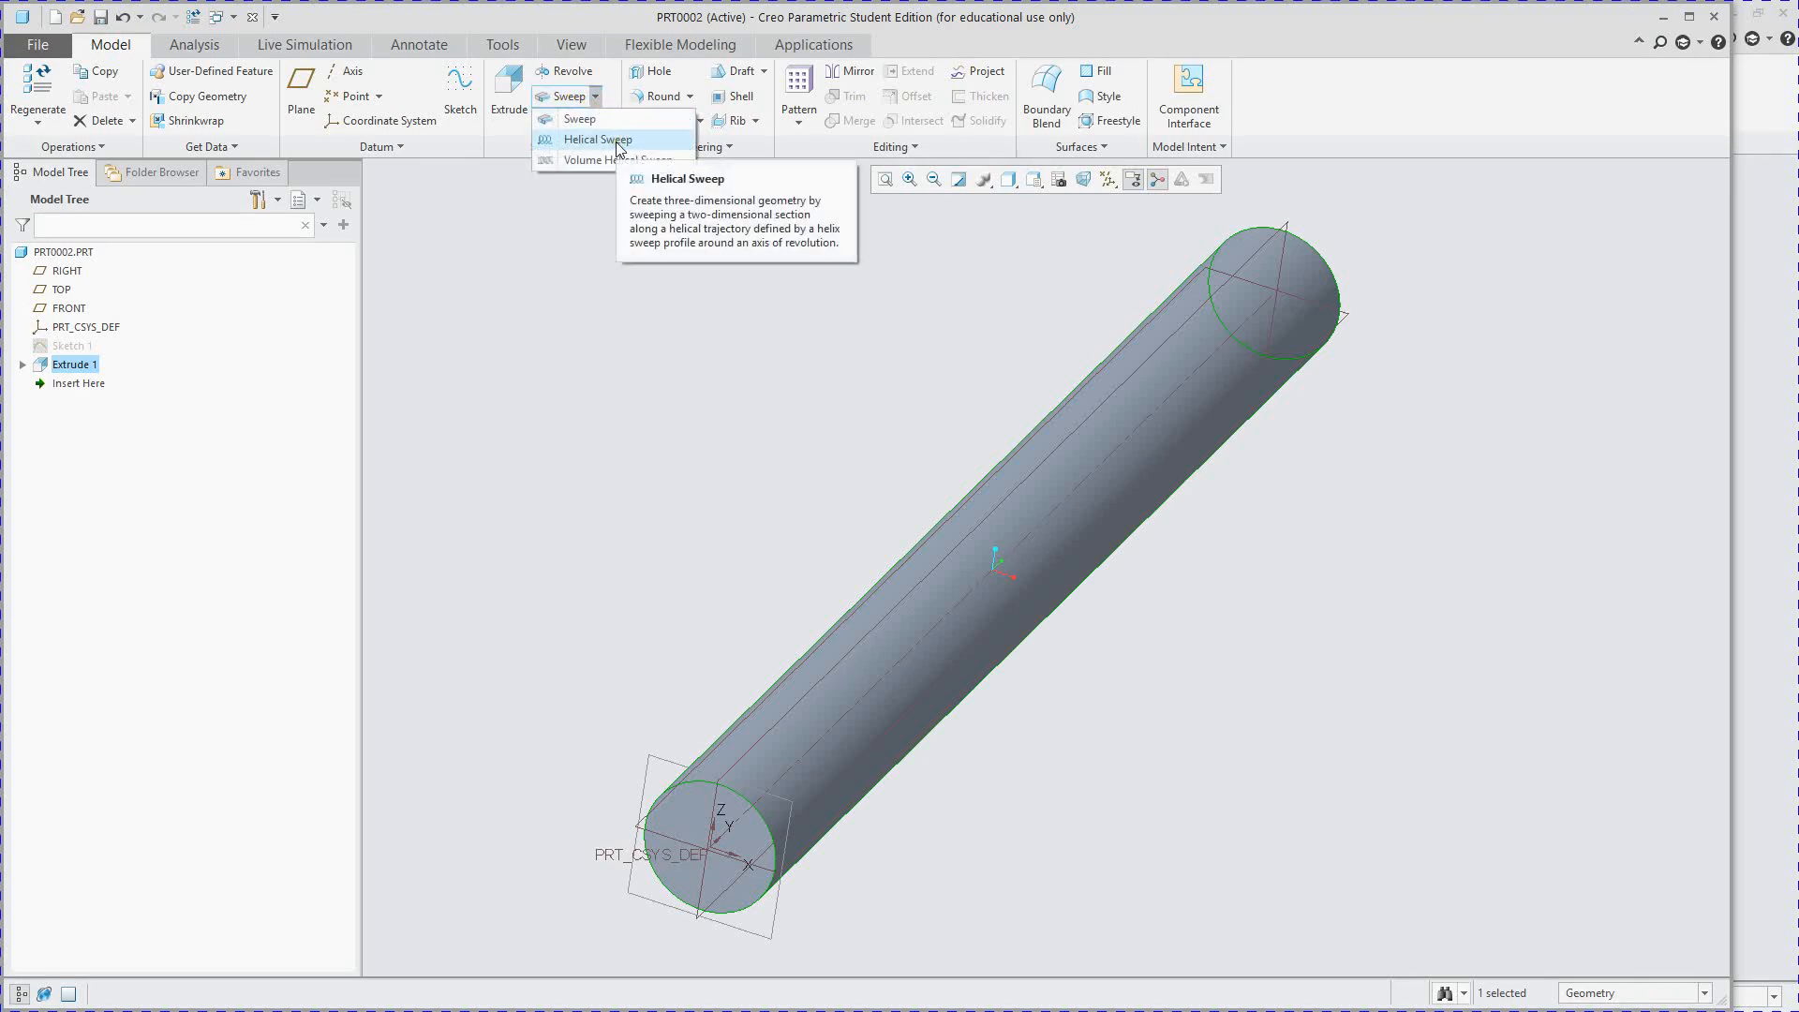
pyautogui.click(616, 142)
pyautogui.scroll(-3, 747, 475)
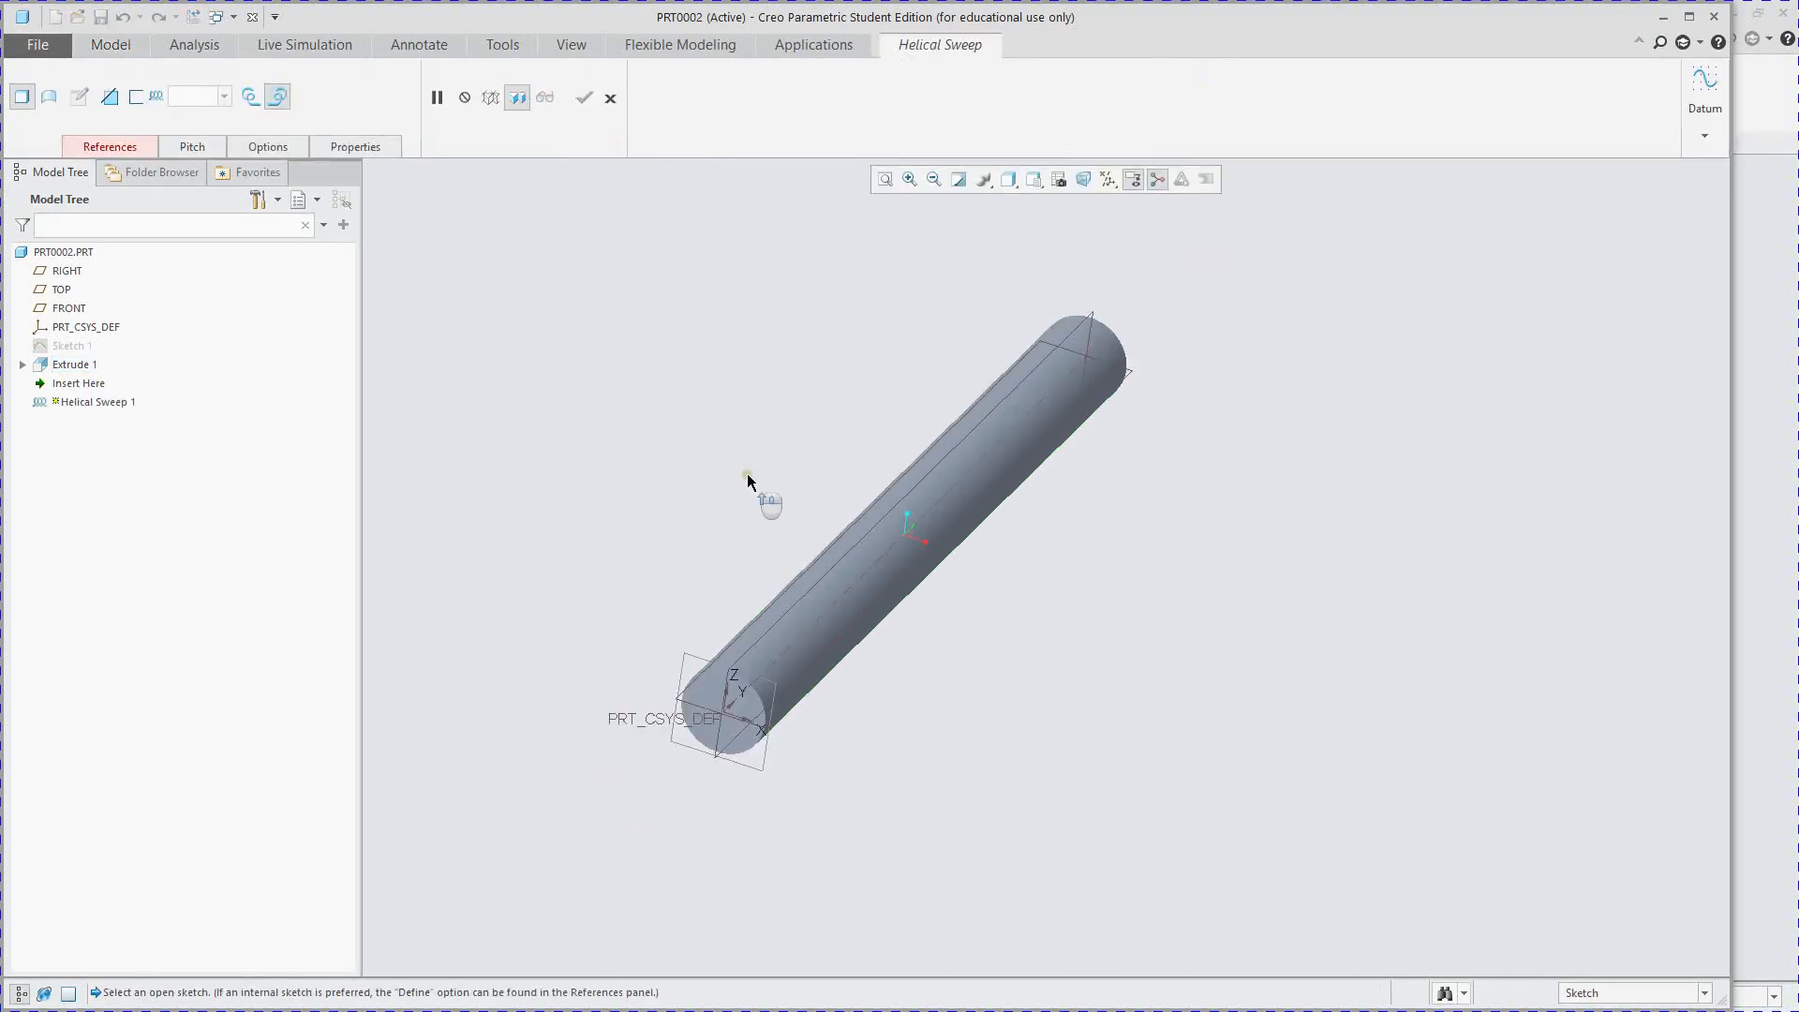
pyautogui.moveTo(628, 562); pyautogui.dragTo(730, 727, button='middle')
pyautogui.scroll(-3, 729, 712)
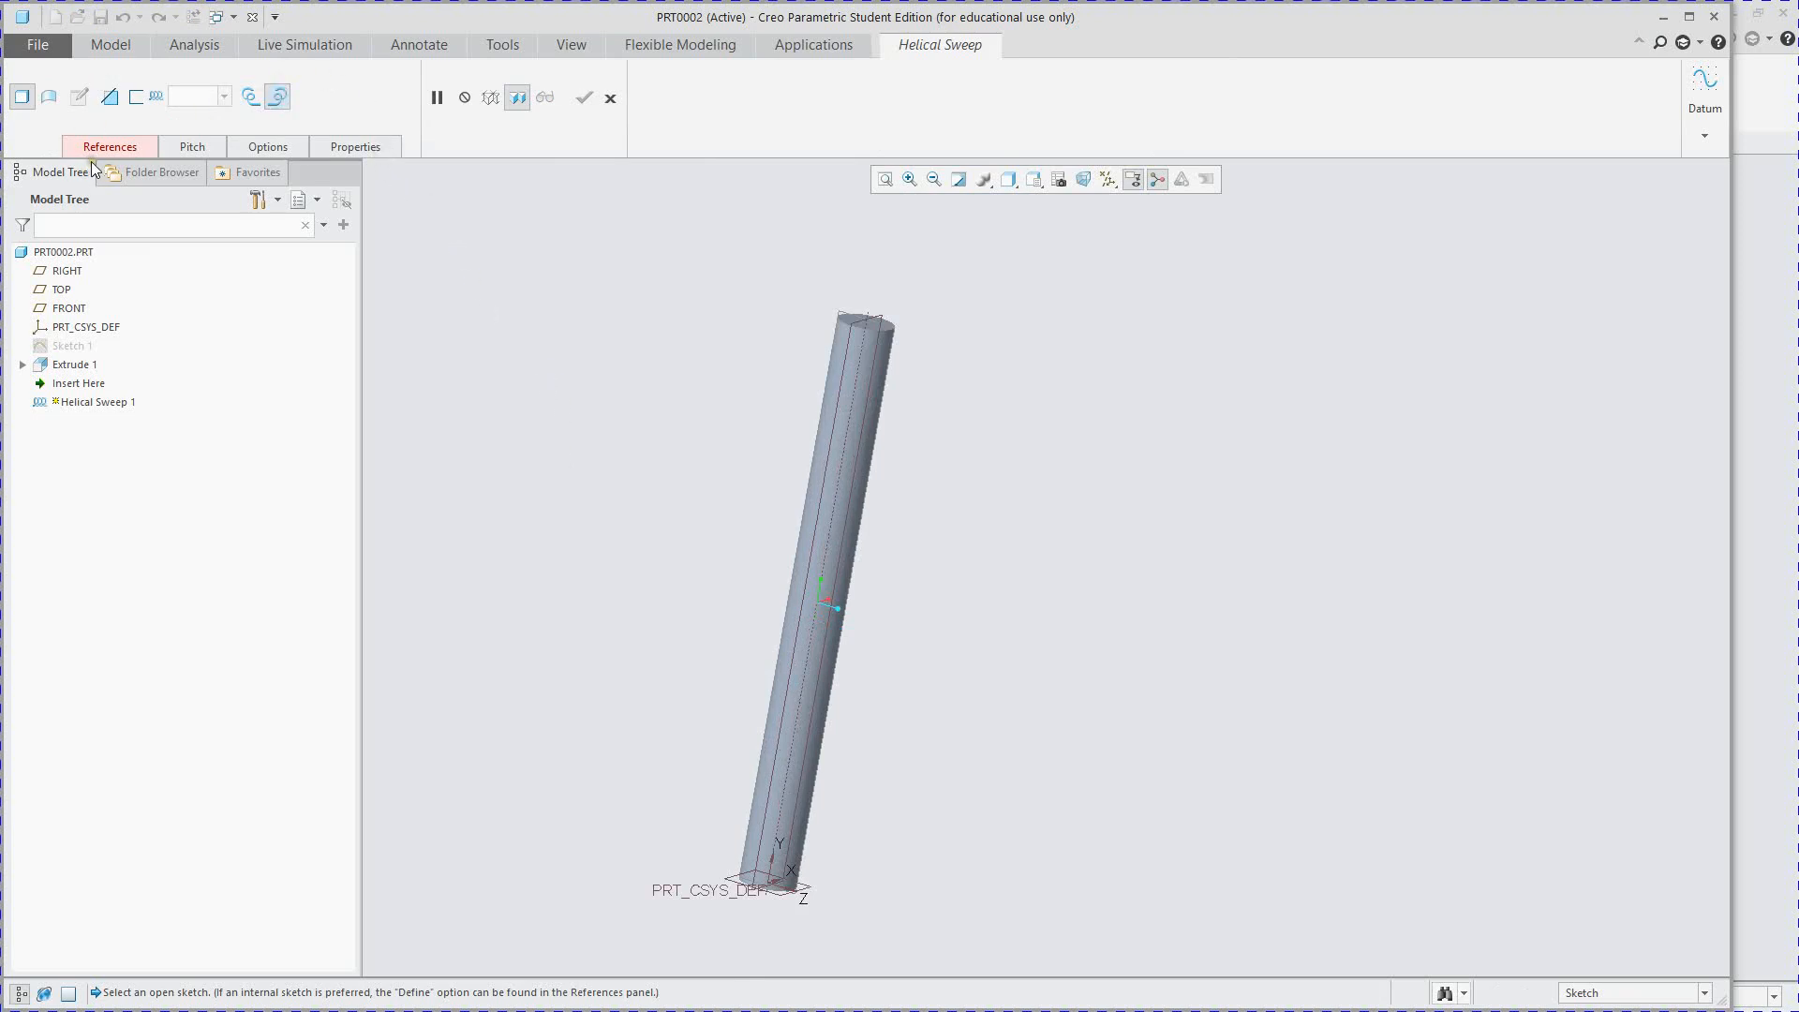
pyautogui.click(151, 147)
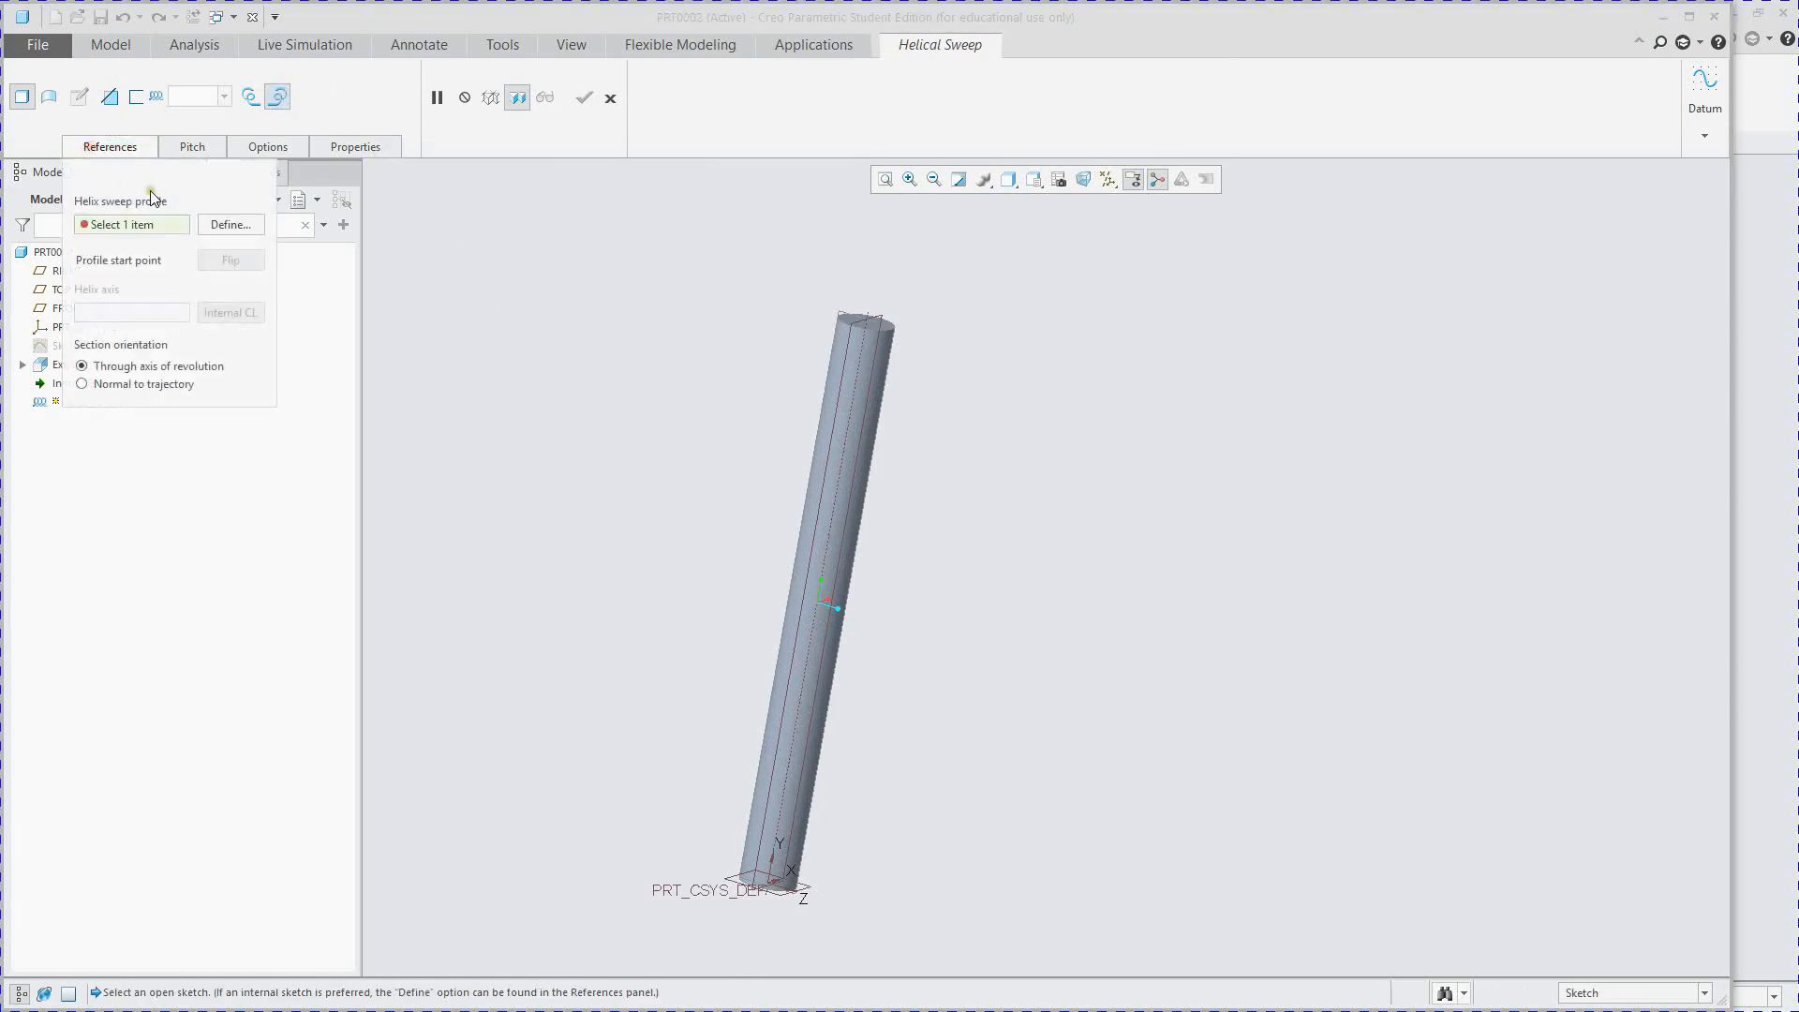
pyautogui.click(231, 225)
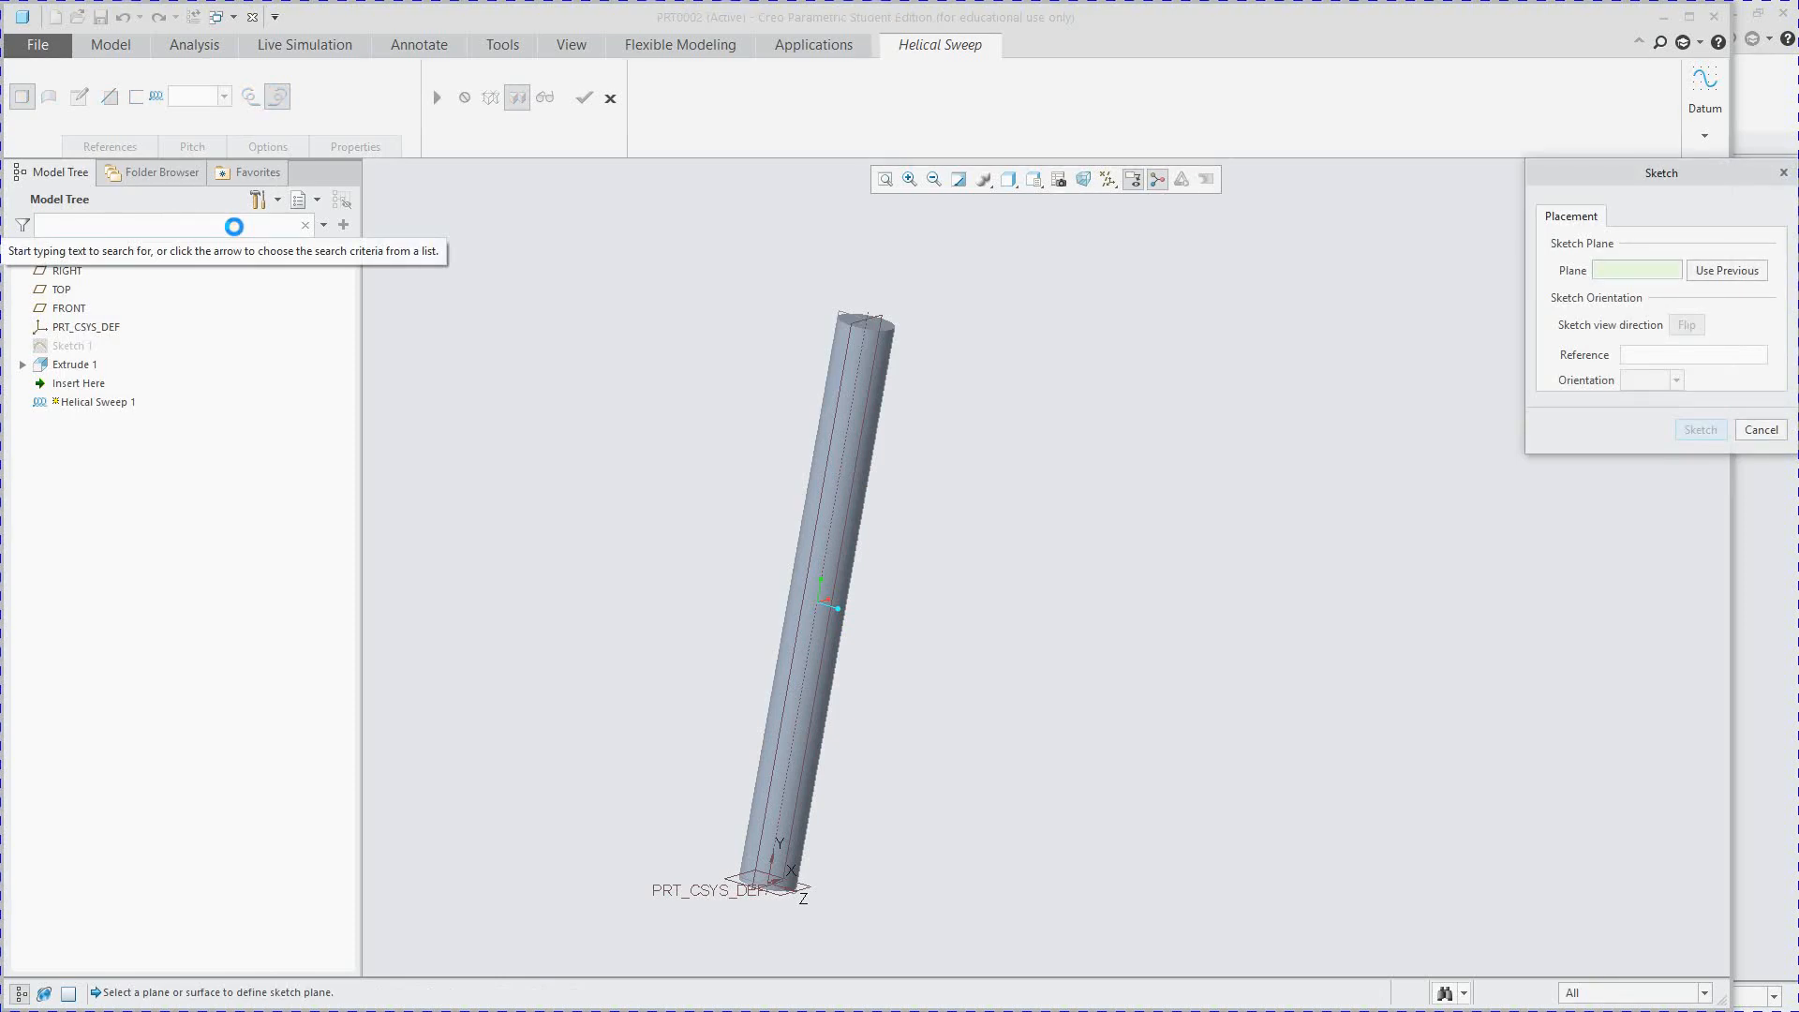
pyautogui.moveTo(643, 493)
pyautogui.mouseDown(button='middle')
pyautogui.moveTo(747, 731)
pyautogui.moveTo(702, 727)
pyautogui.moveTo(739, 702)
pyautogui.mouseUp(button='middle')
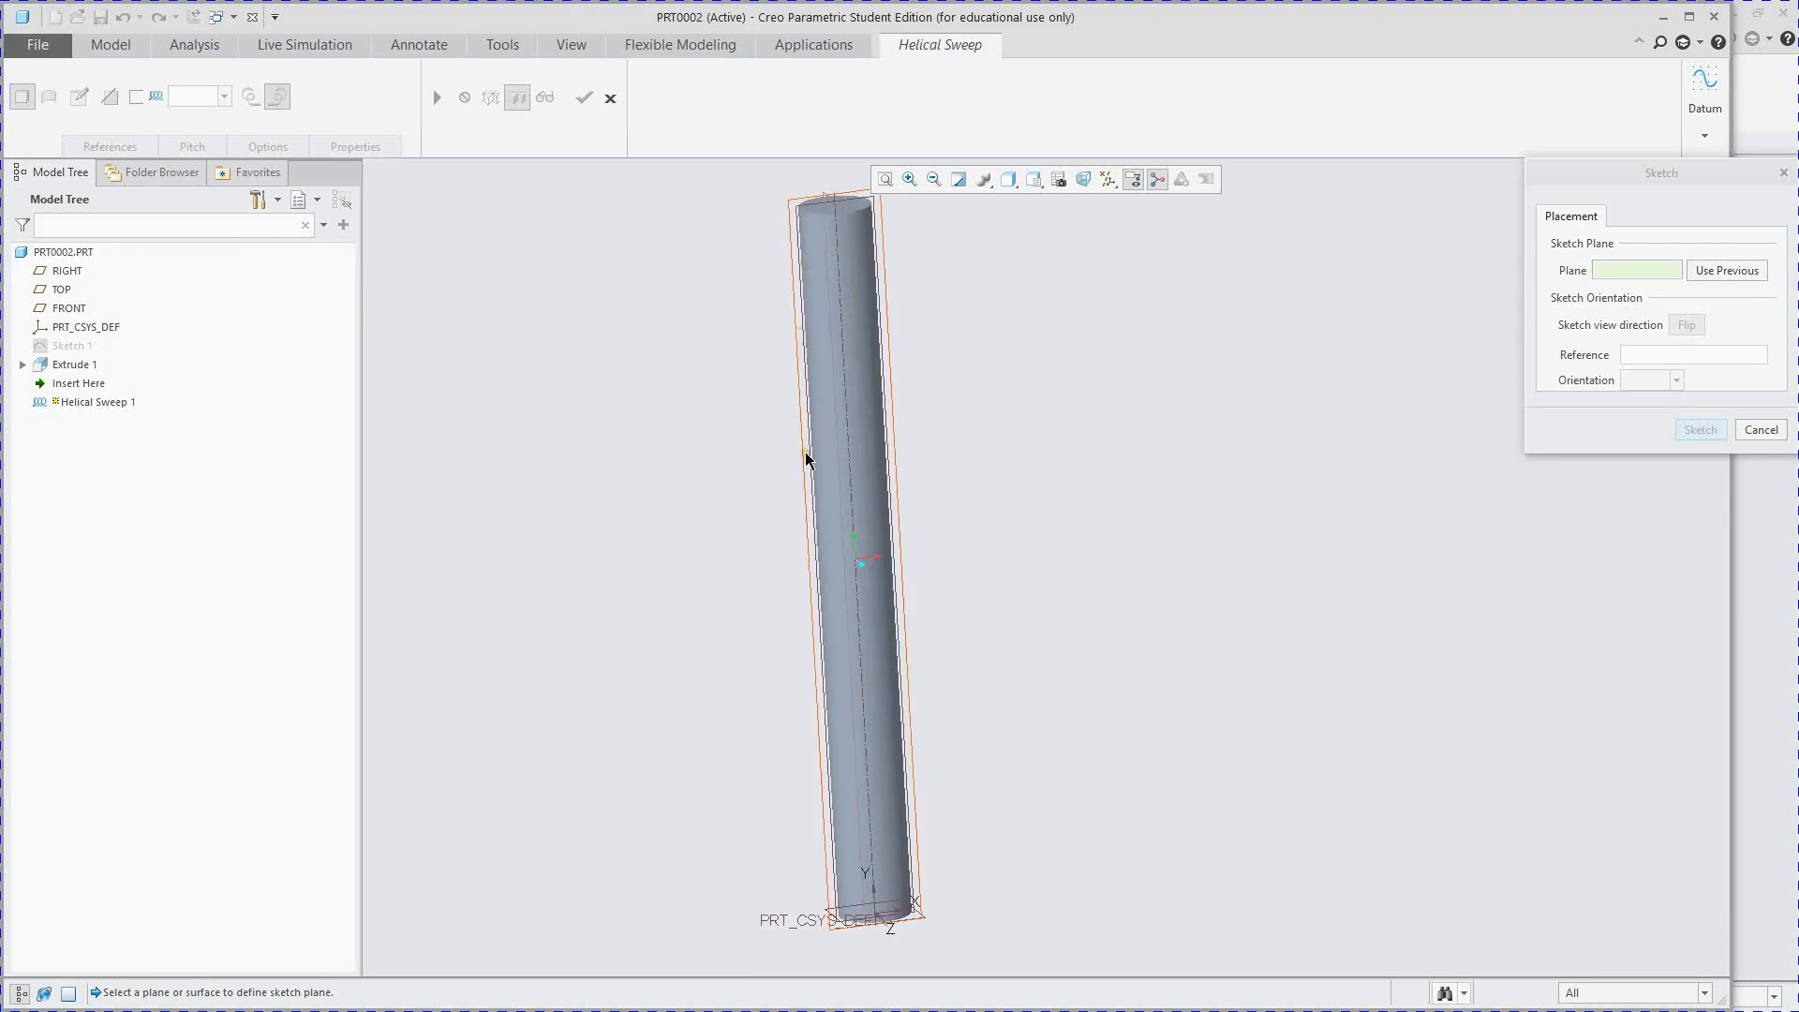
pyautogui.click(818, 531)
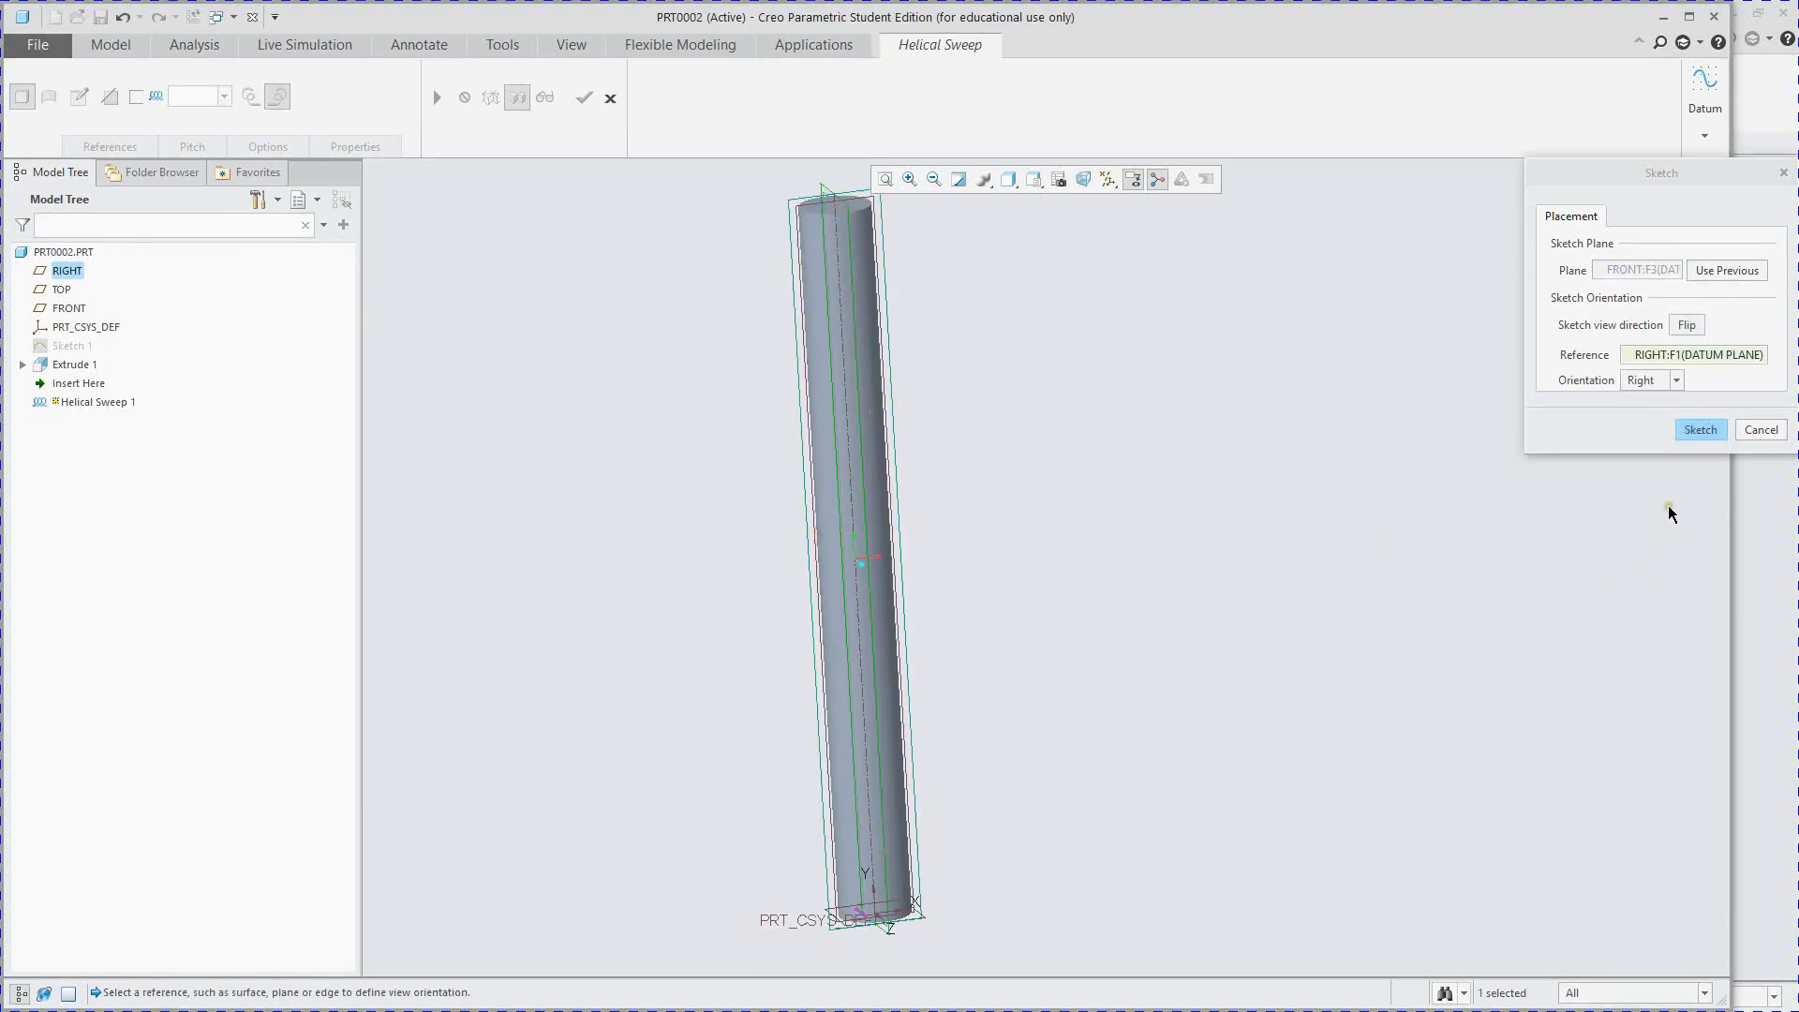
pyautogui.click(1701, 430)
# - Sketch a vertical helix profile line about 544 long up the cylinder's right edge from its base, and finish the sketch
pyautogui.moveTo(1211, 630); pyautogui.dragTo(1074, 681, button='middle')
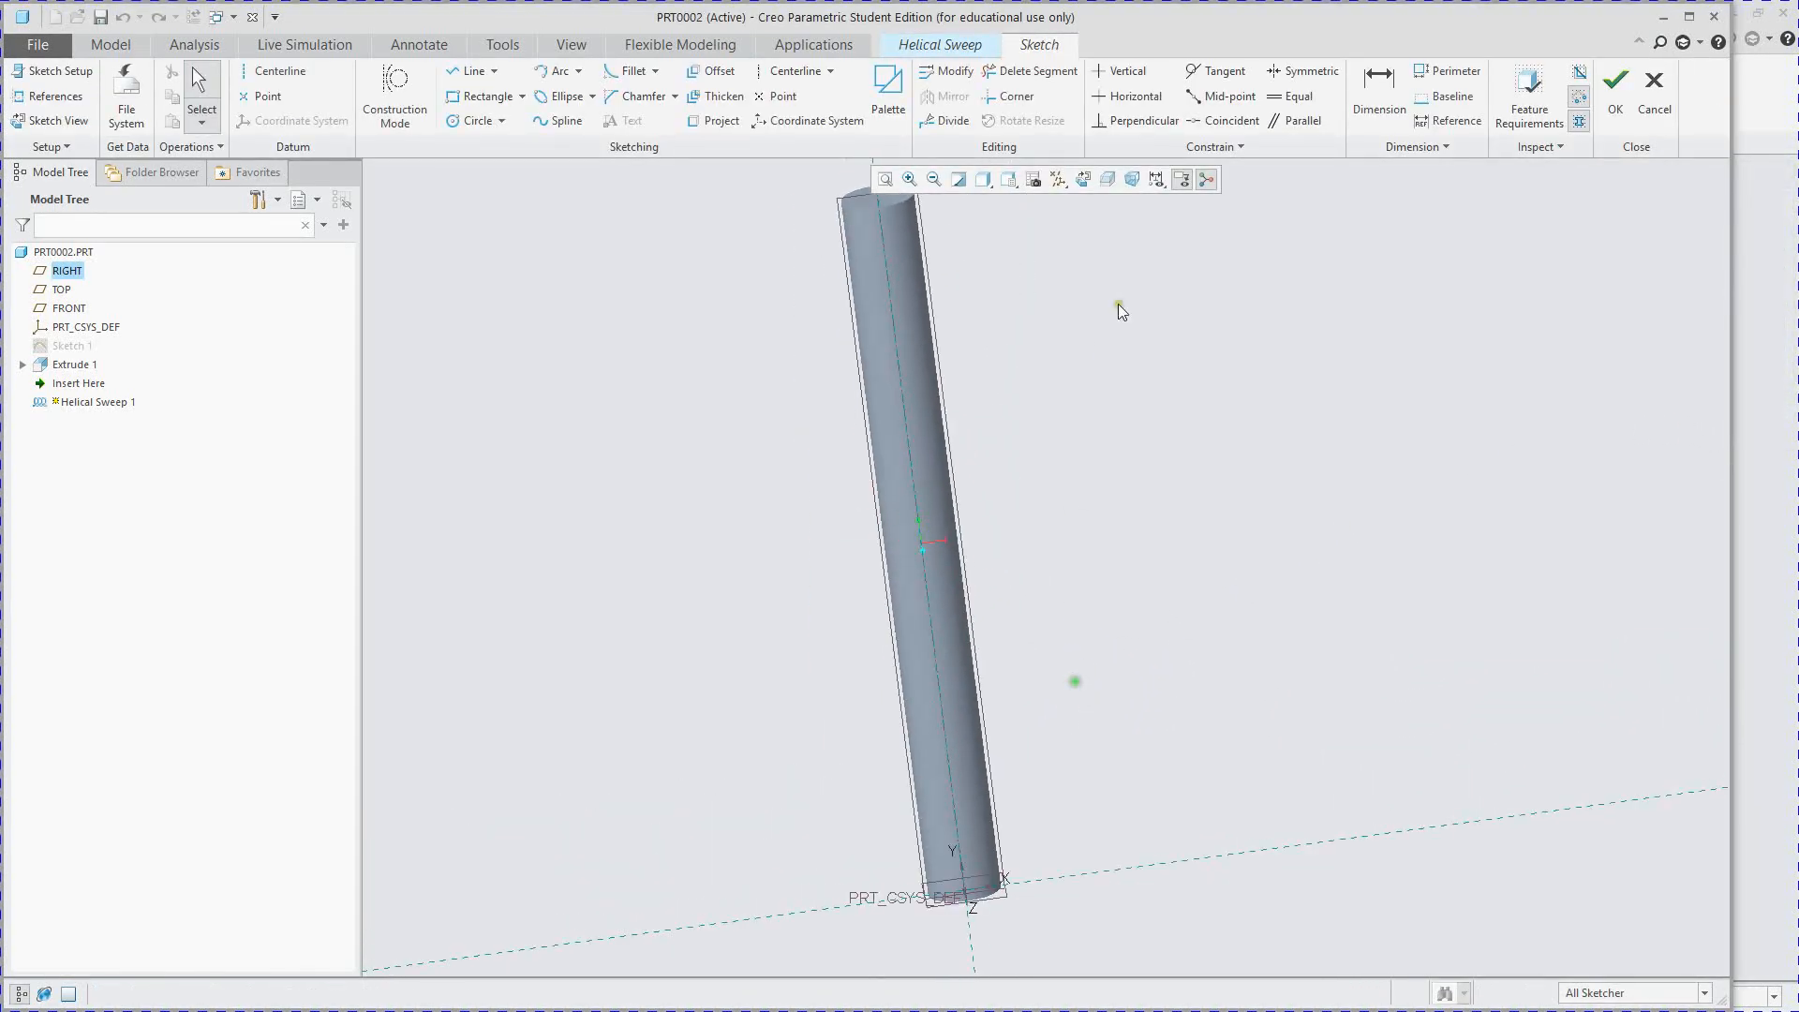
pyautogui.click(1084, 180)
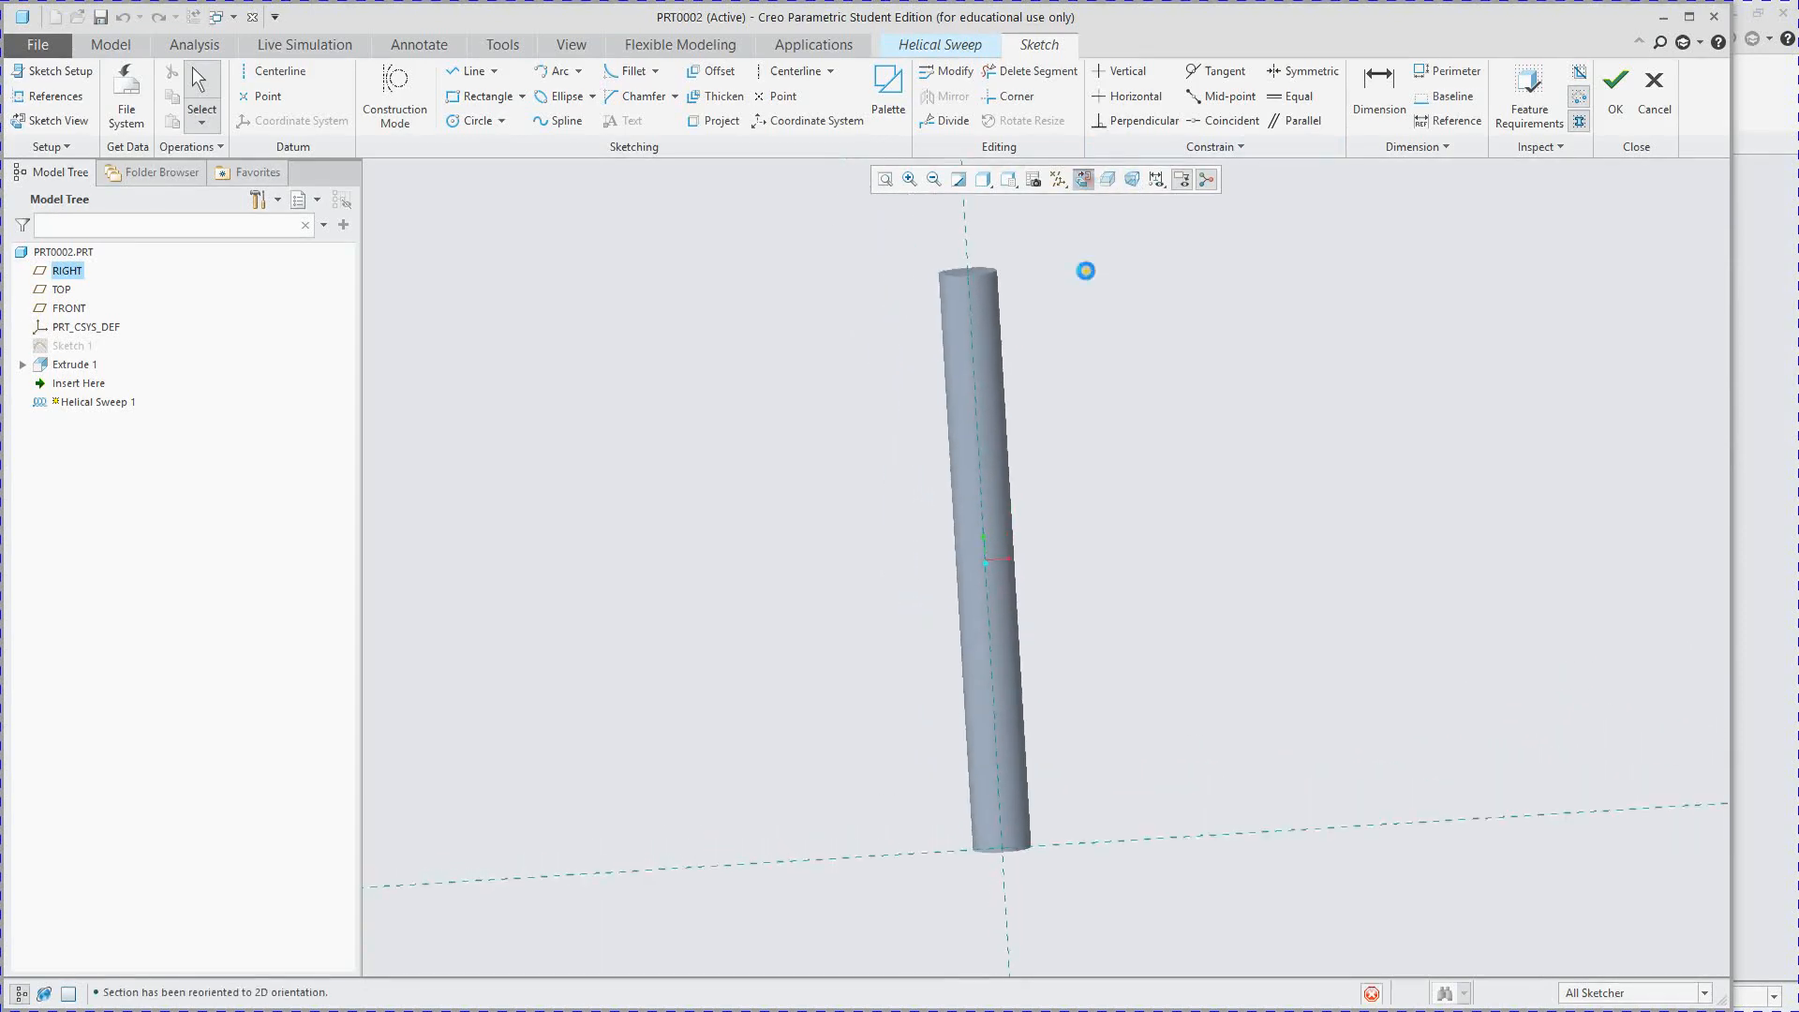
pyautogui.click(469, 72)
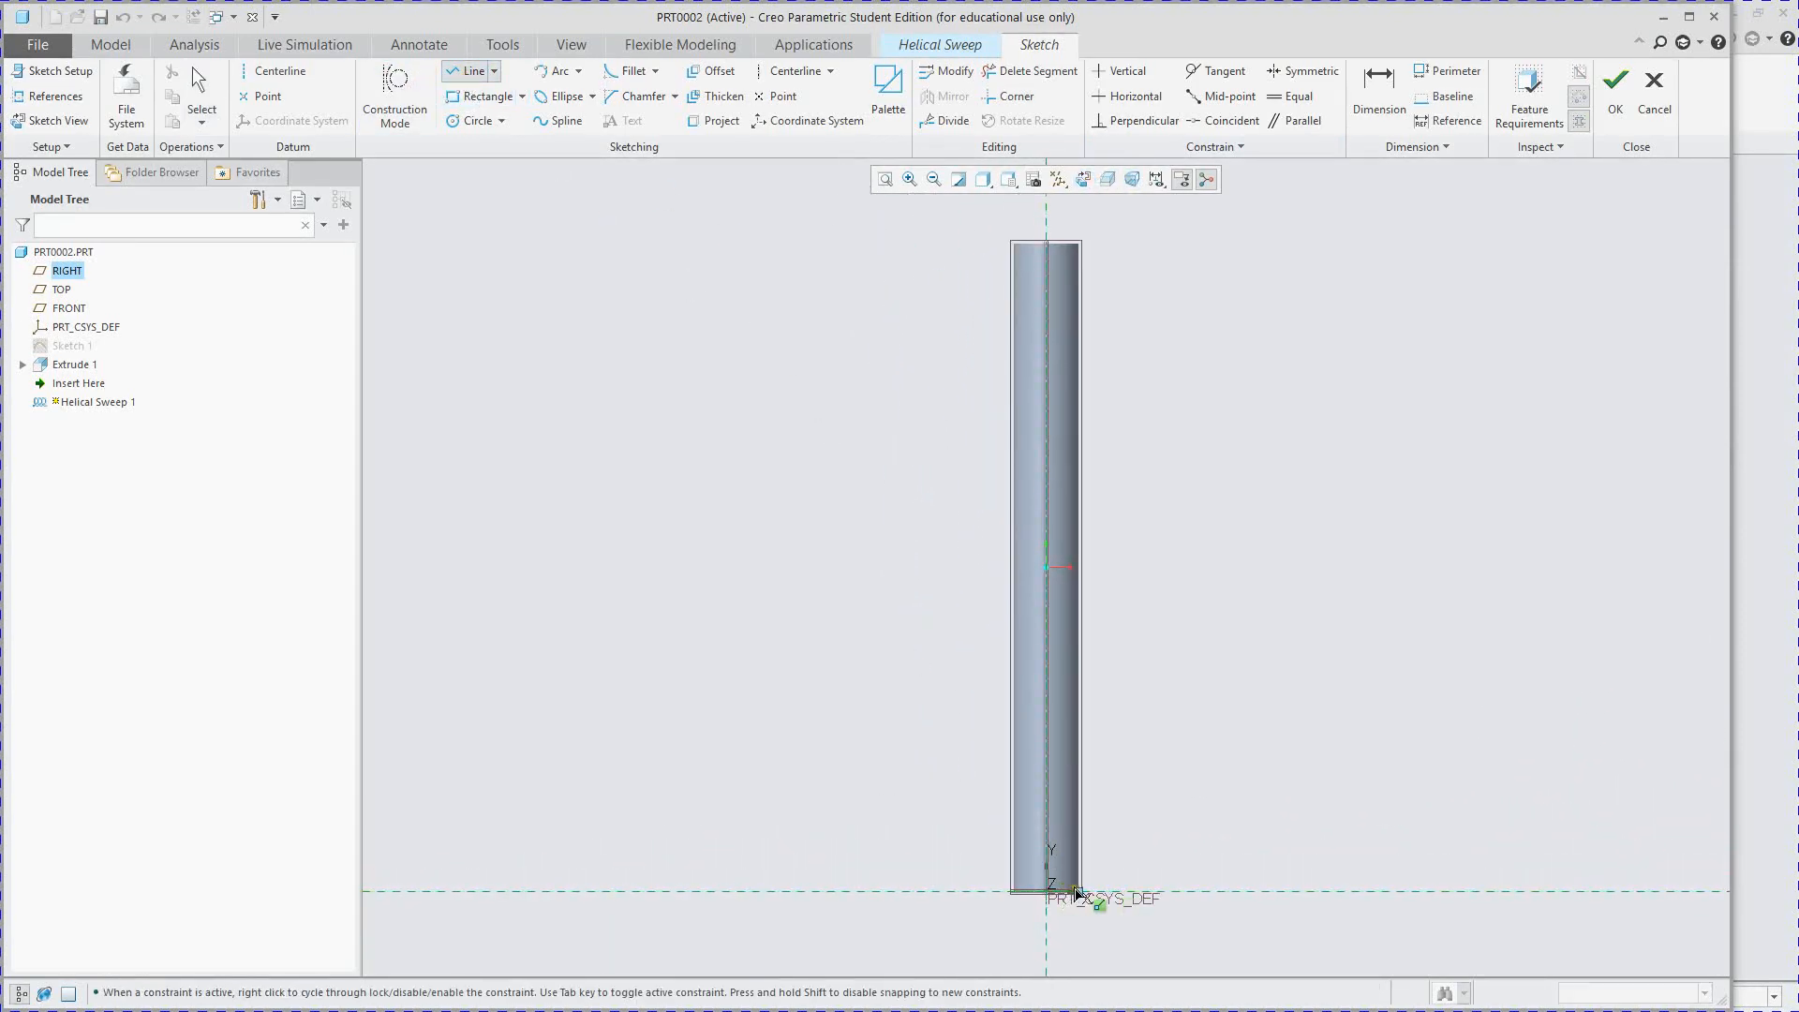
pyautogui.click(1078, 890)
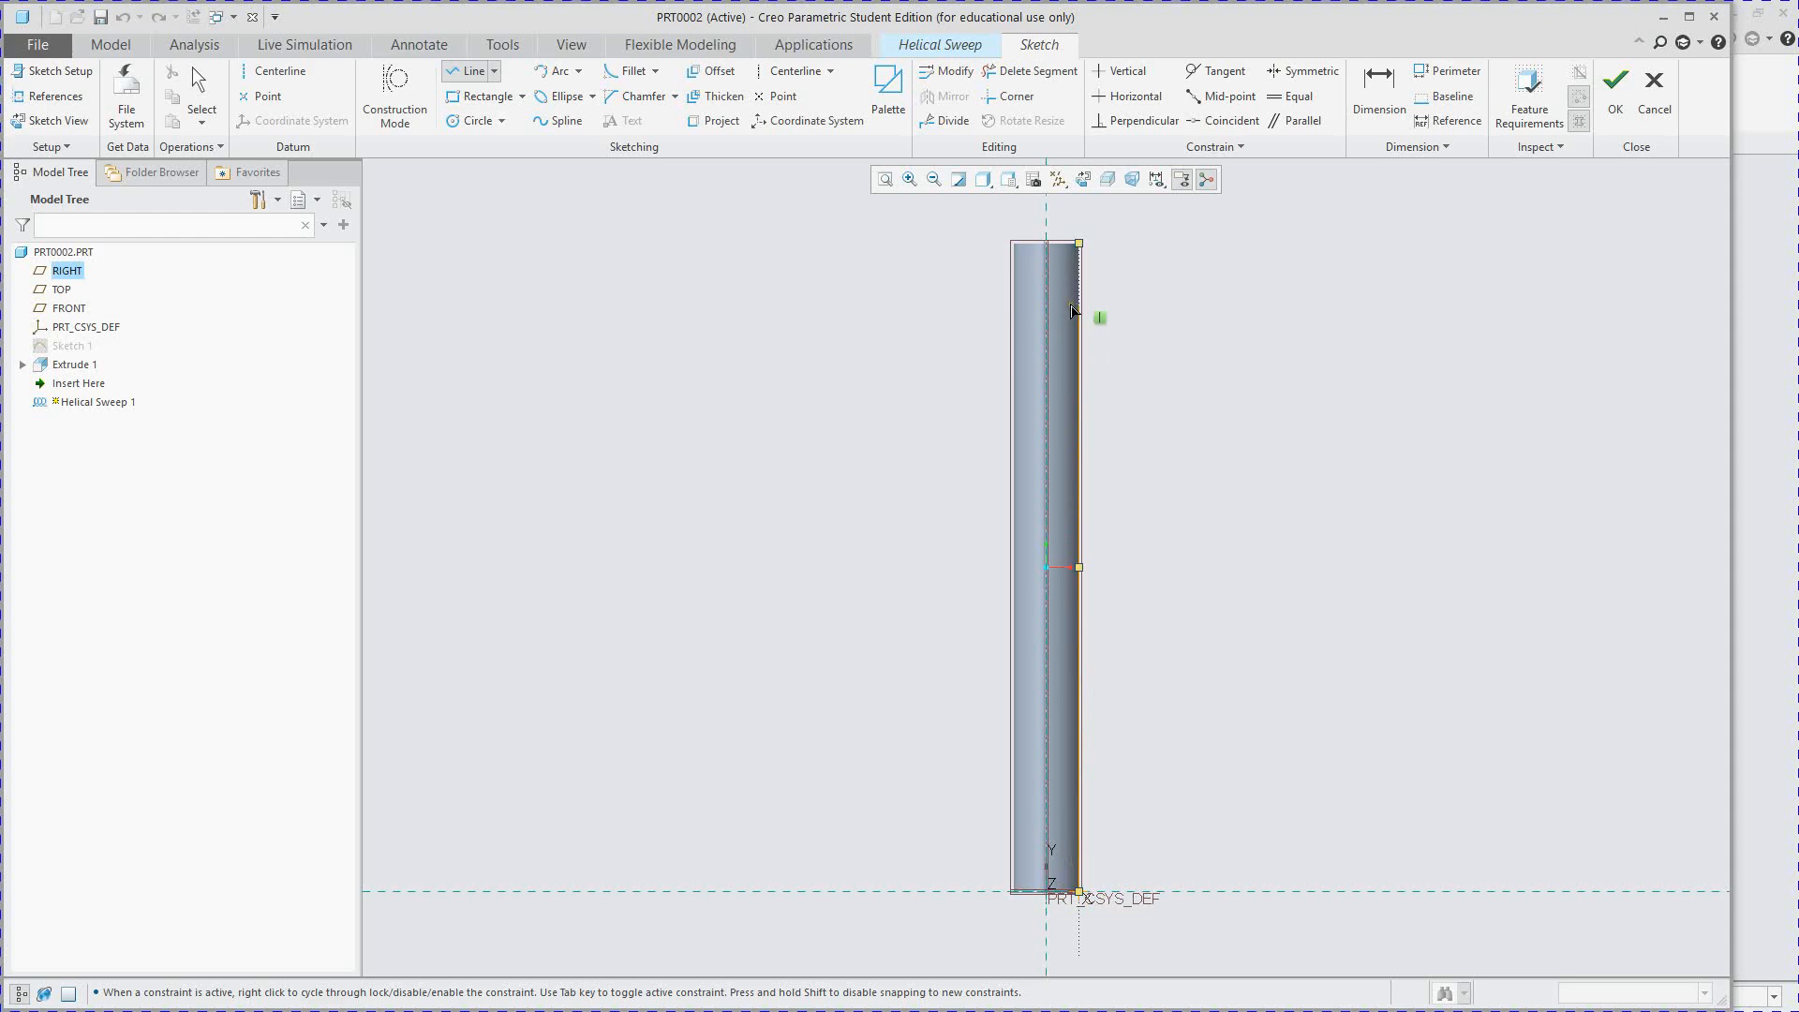
pyautogui.click(1077, 305)
pyautogui.middleClick(1078, 281)
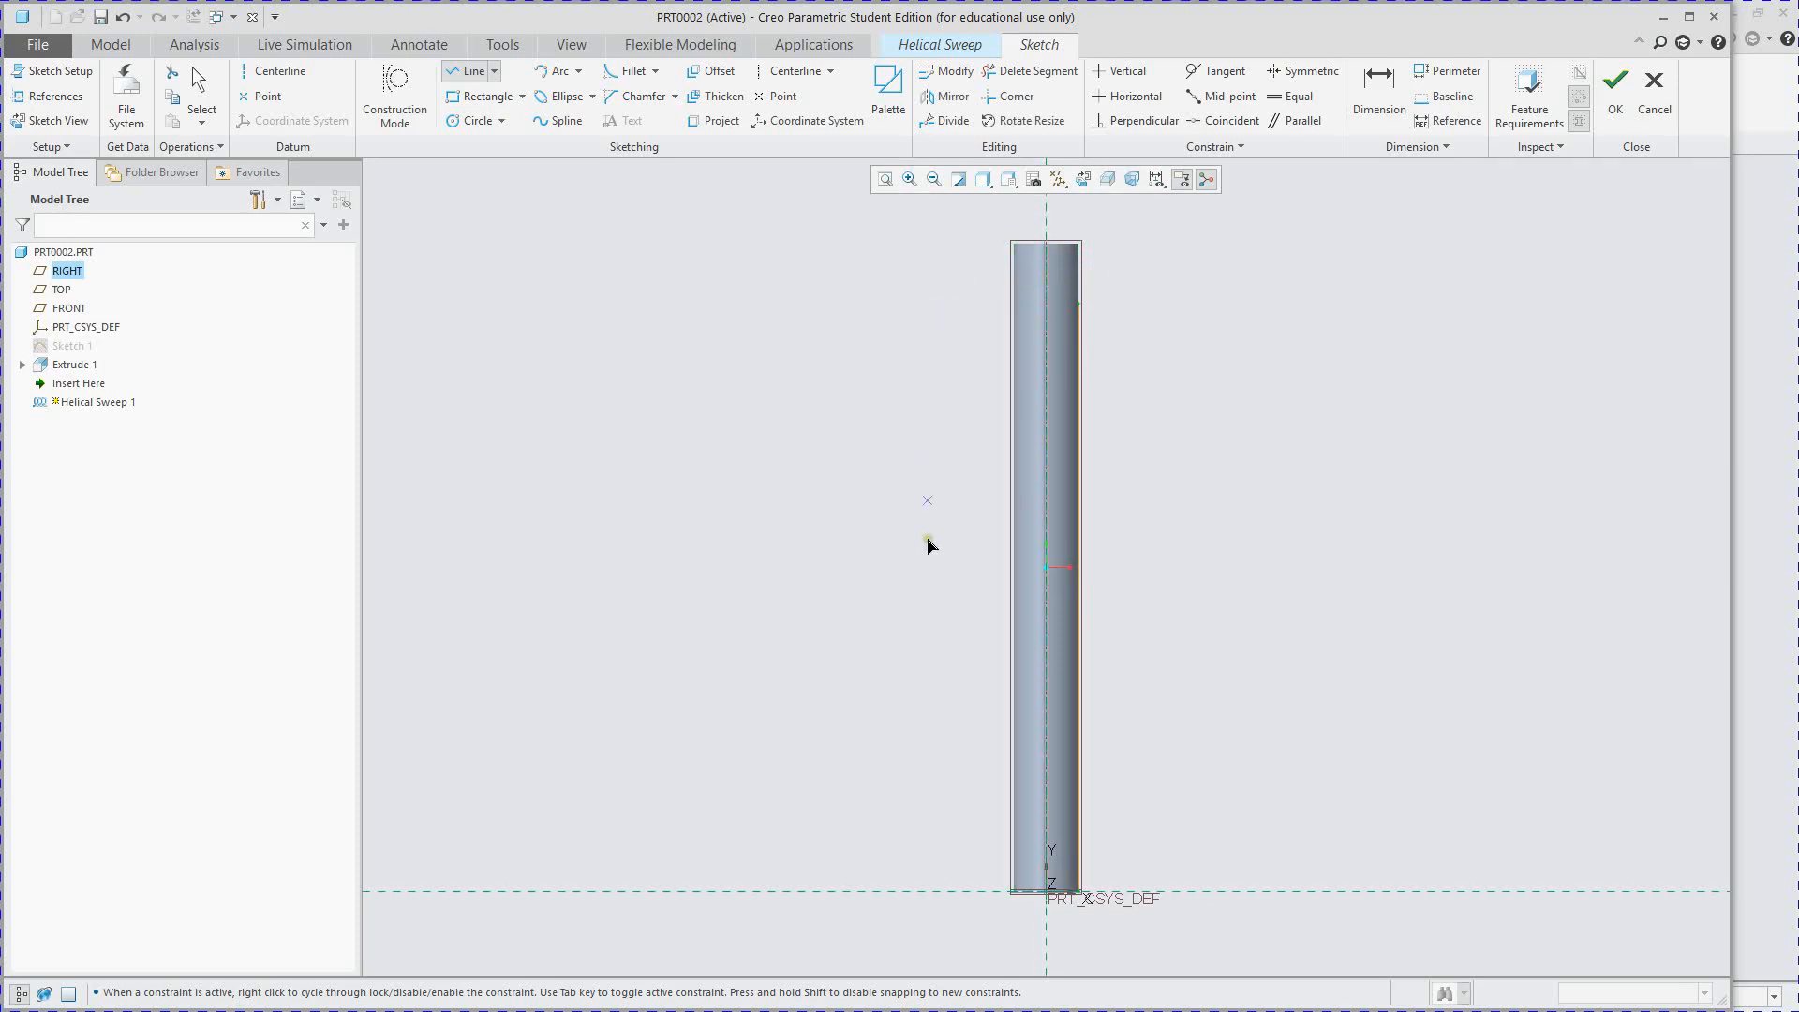
pyautogui.middleClick(1386, 351)
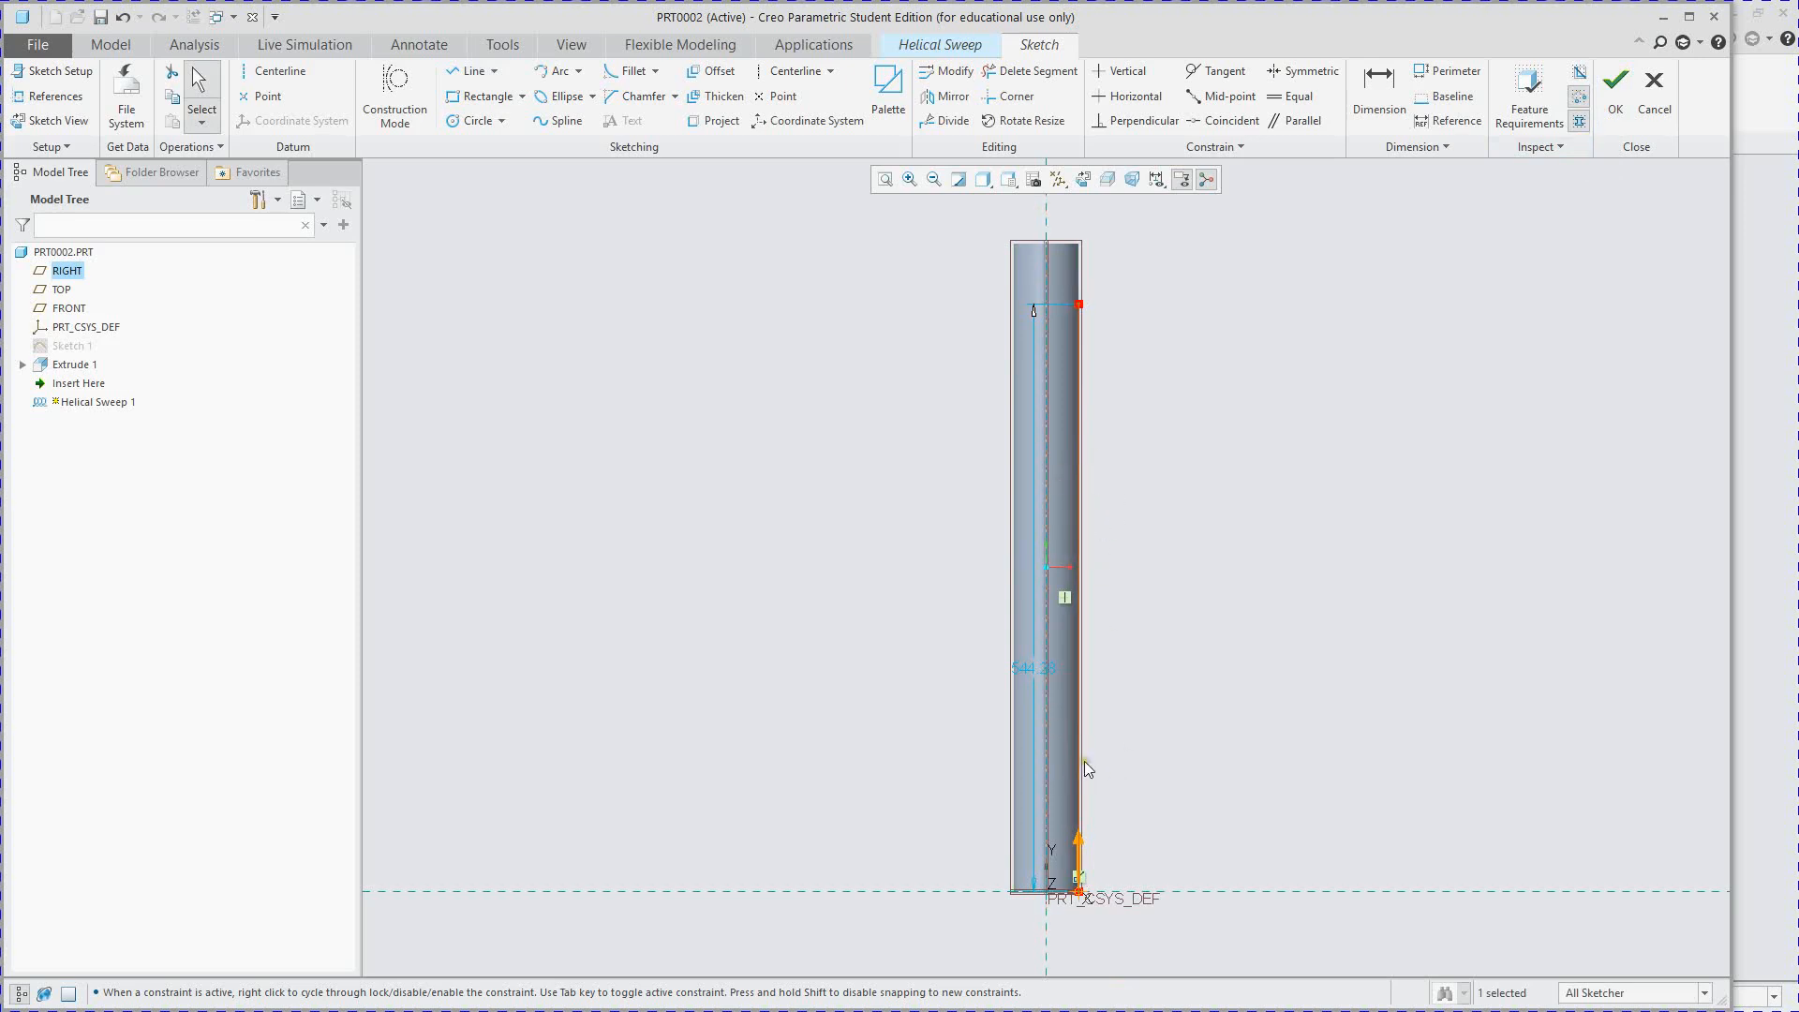
pyautogui.click(1627, 109)
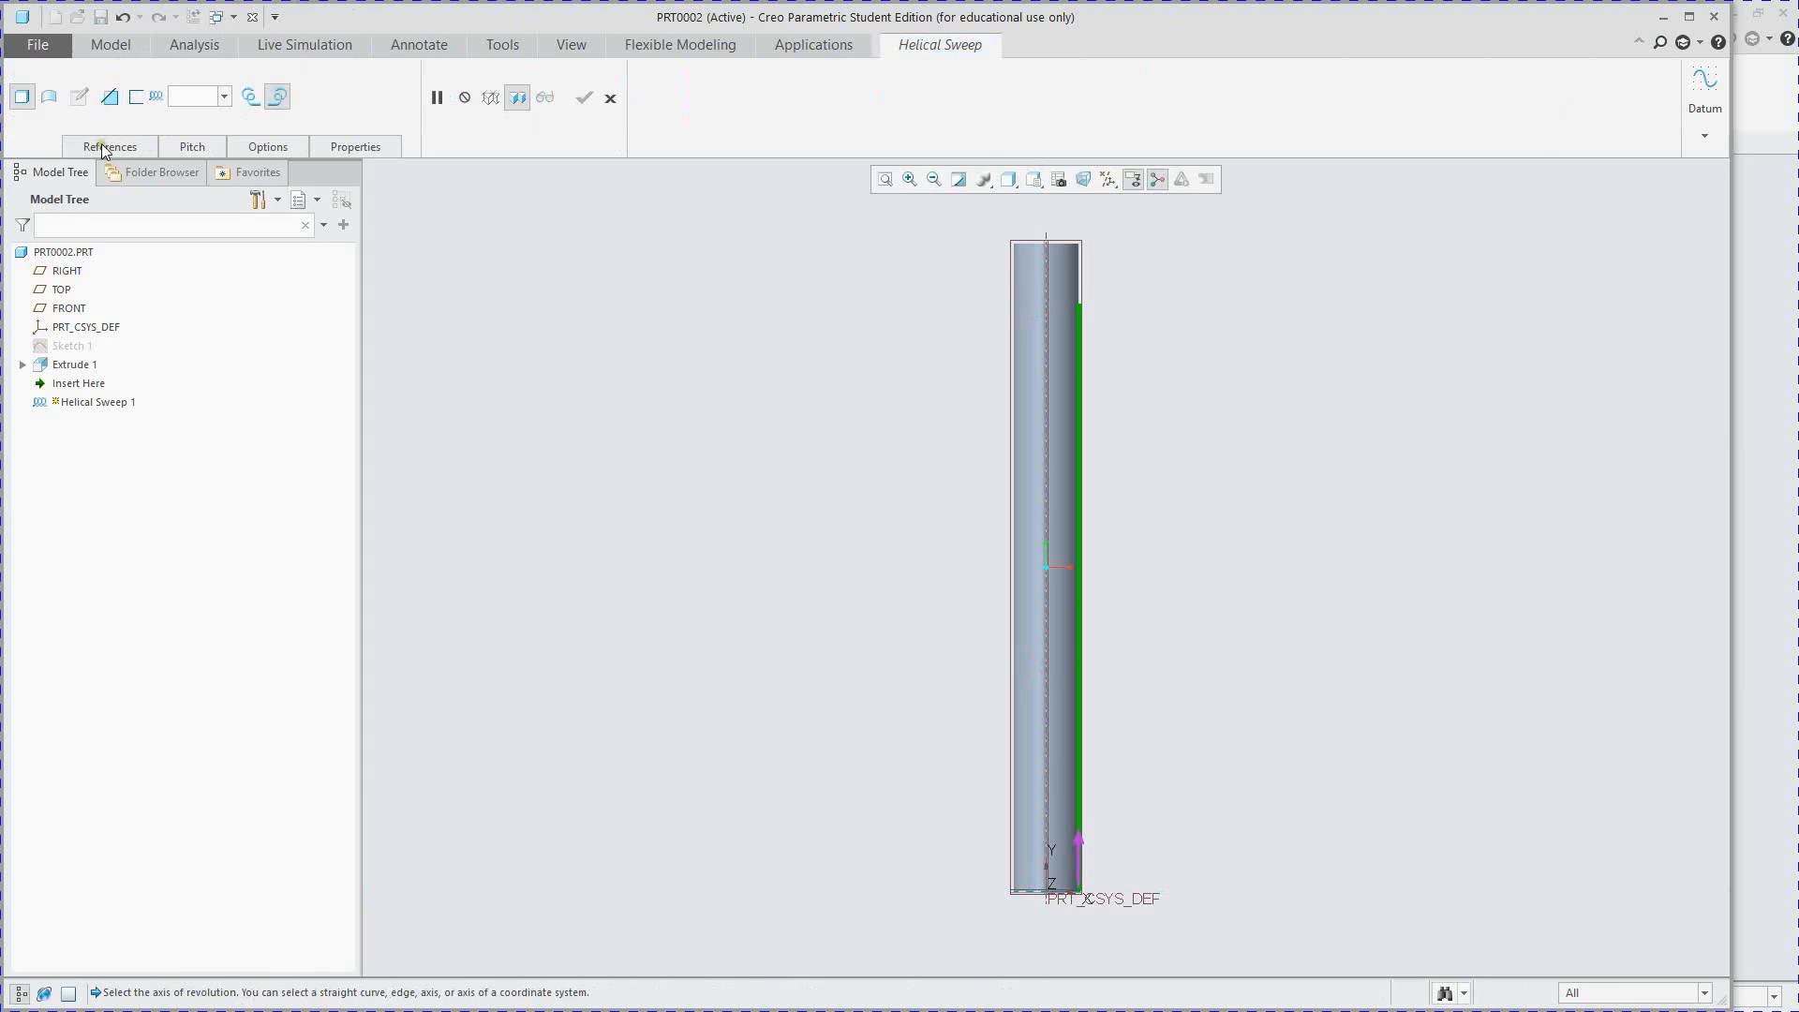
# - Set the cylinder's centre axis A_1 as the helix axis of the sweep
pyautogui.click(103, 149)
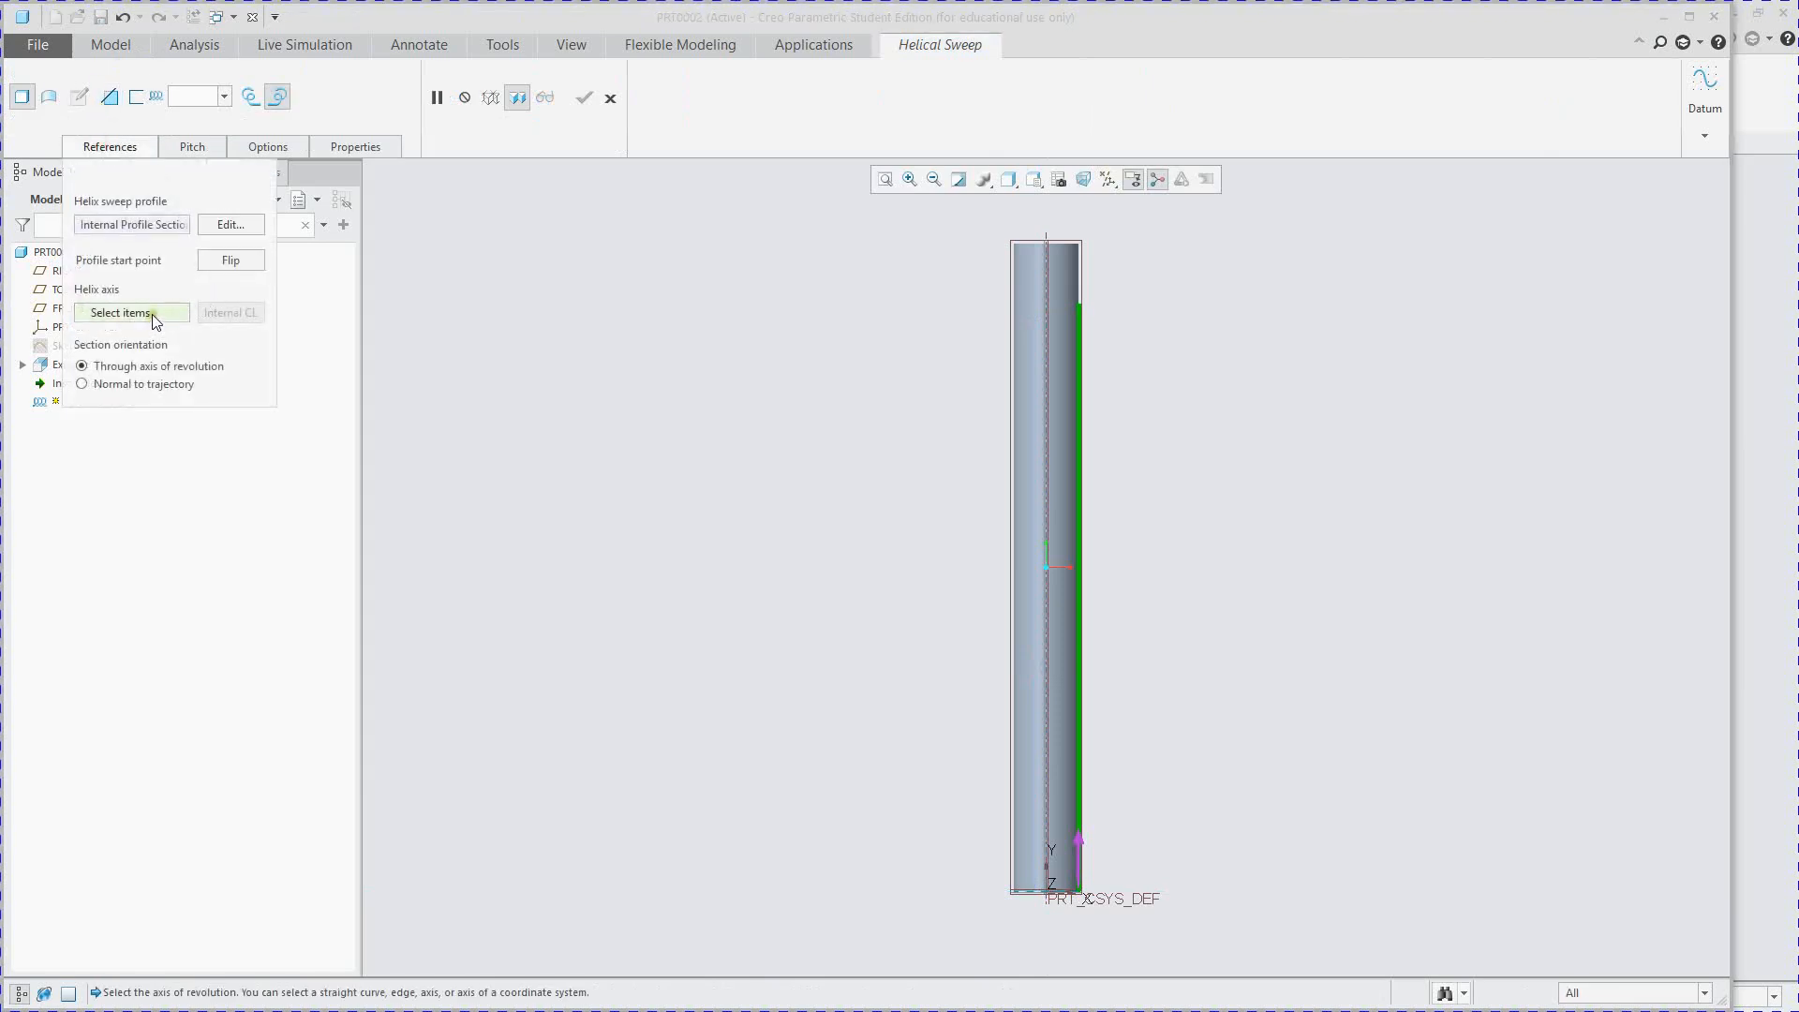
pyautogui.scroll(-4, 974, 493)
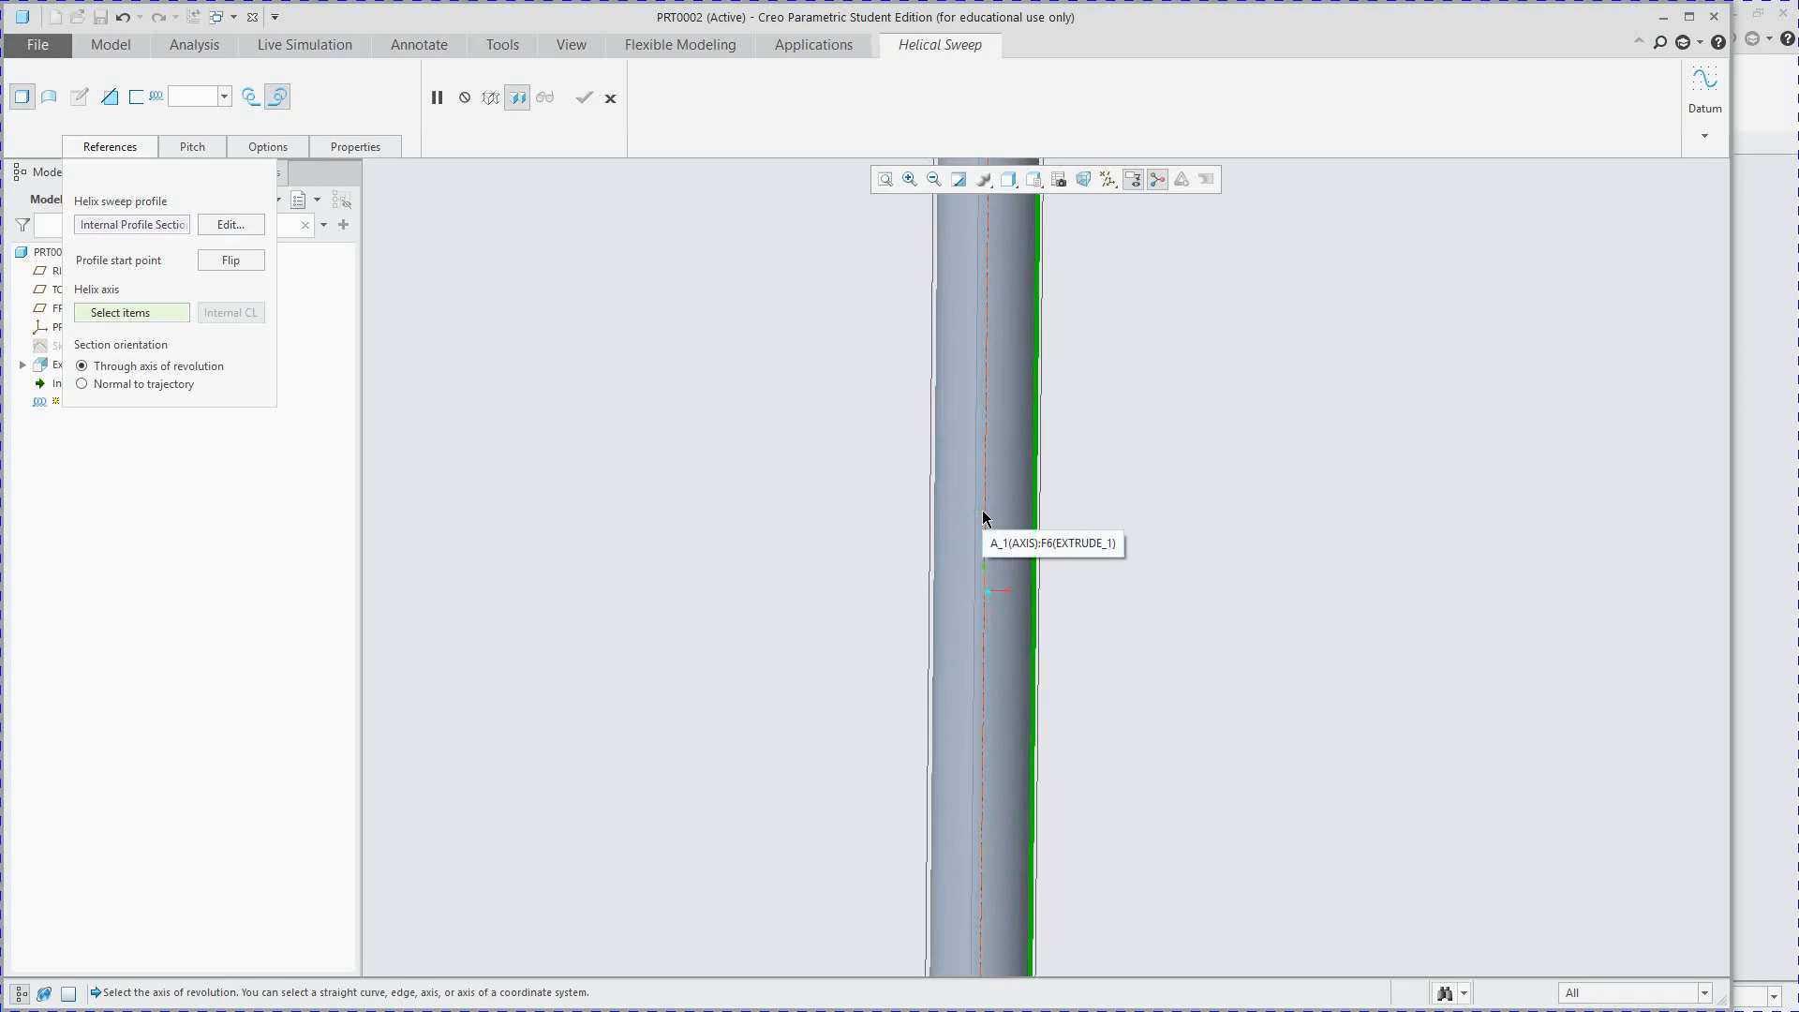
pyautogui.click(984, 517)
pyautogui.scroll(4, 947, 503)
pyautogui.moveTo(948, 501); pyautogui.dragTo(894, 508, button='middle')
pyautogui.scroll(-3, 896, 515)
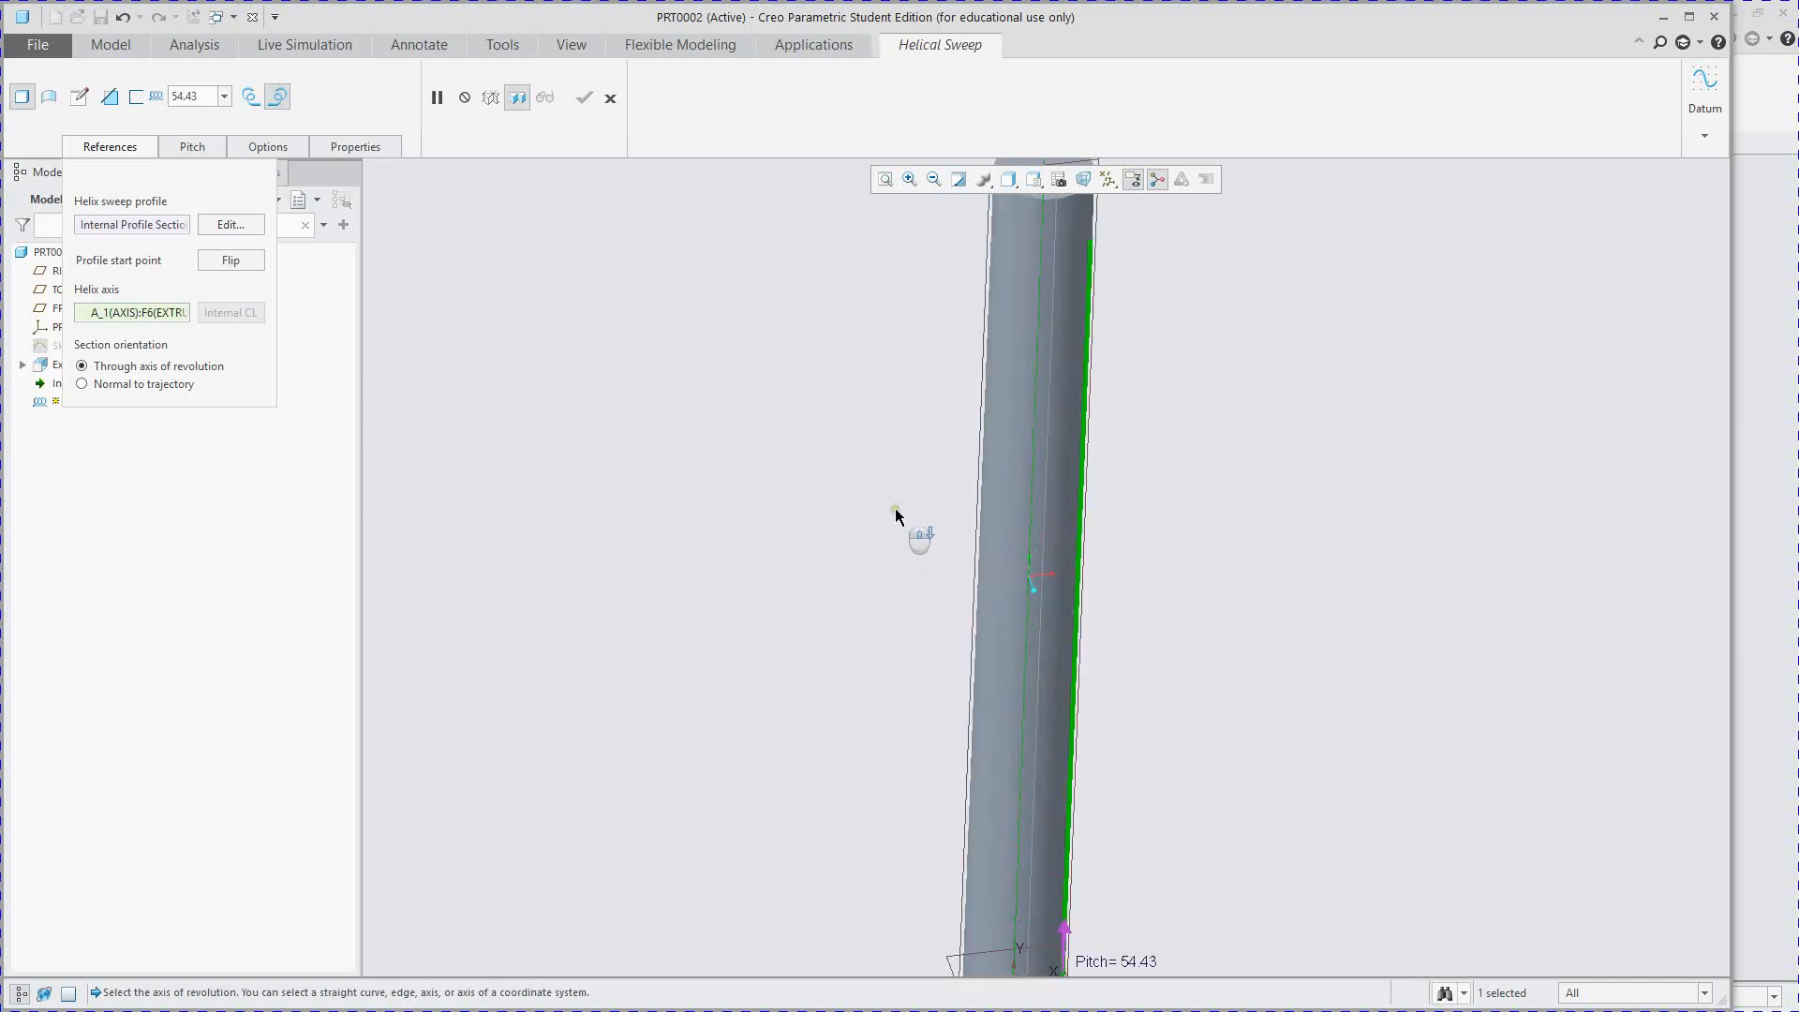
pyautogui.scroll(3, 896, 508)
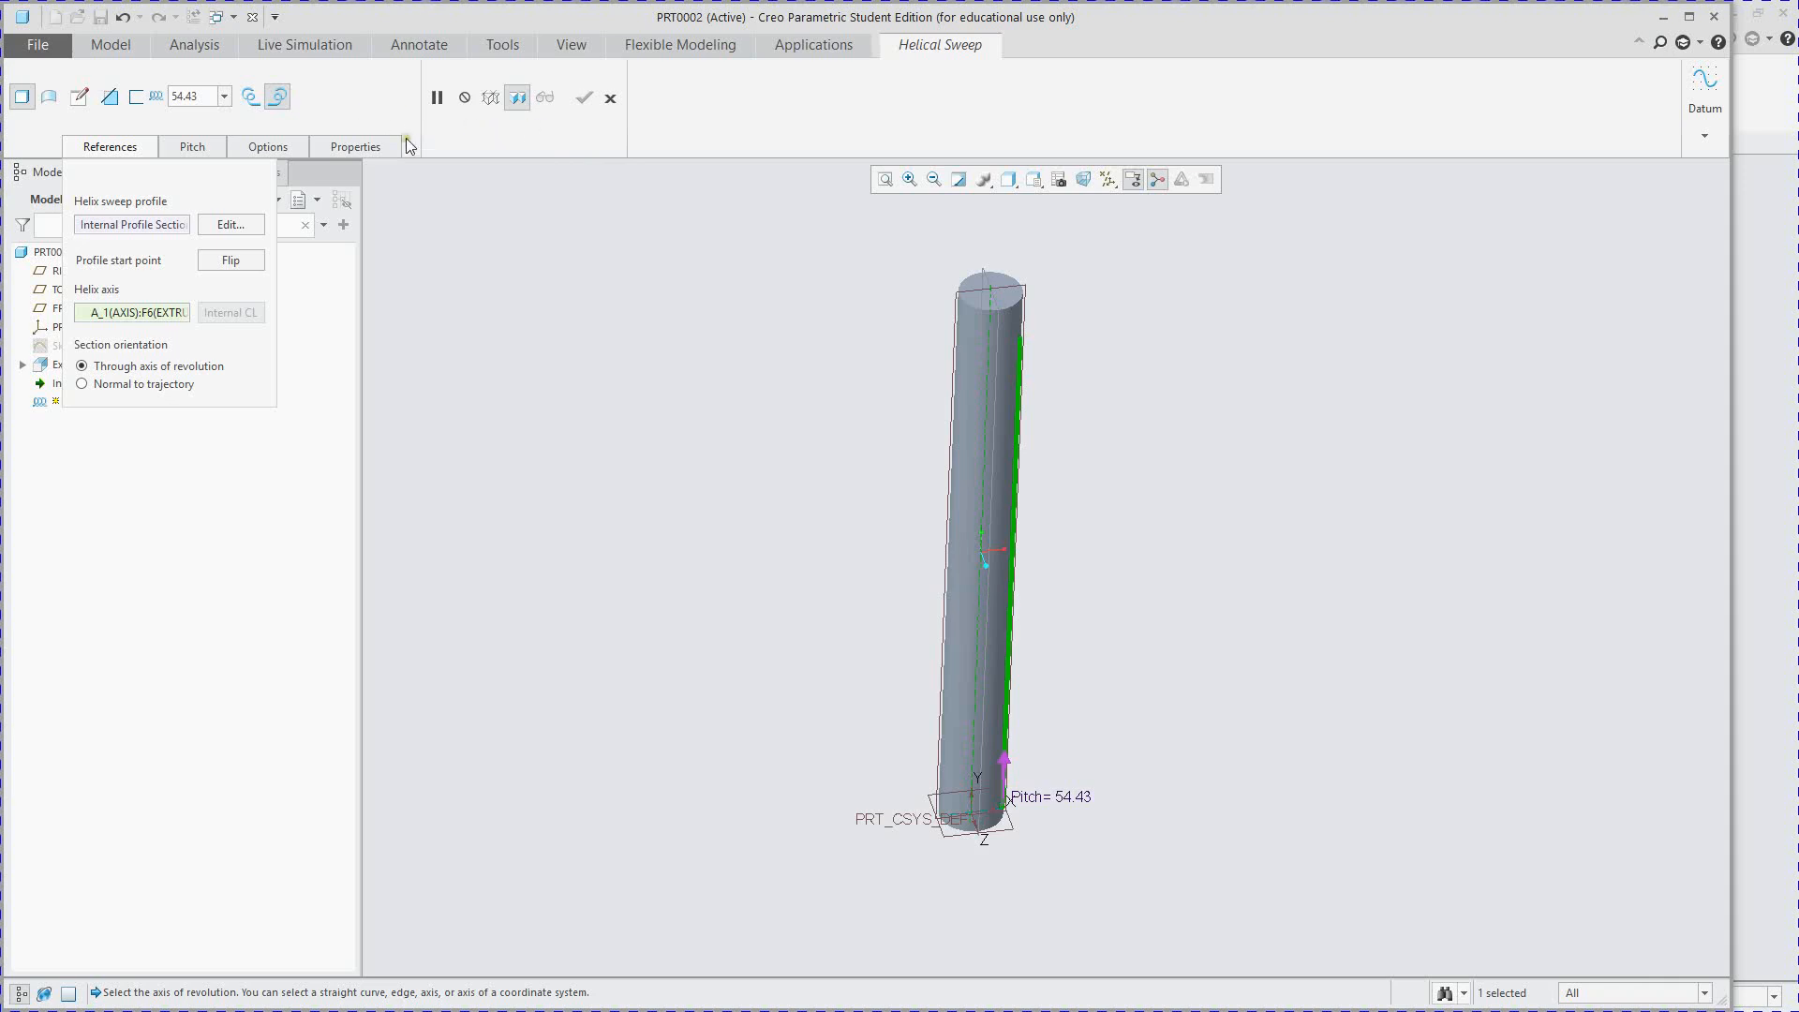
pyautogui.scroll(-1, 686, 405)
pyautogui.scroll(1, 685, 405)
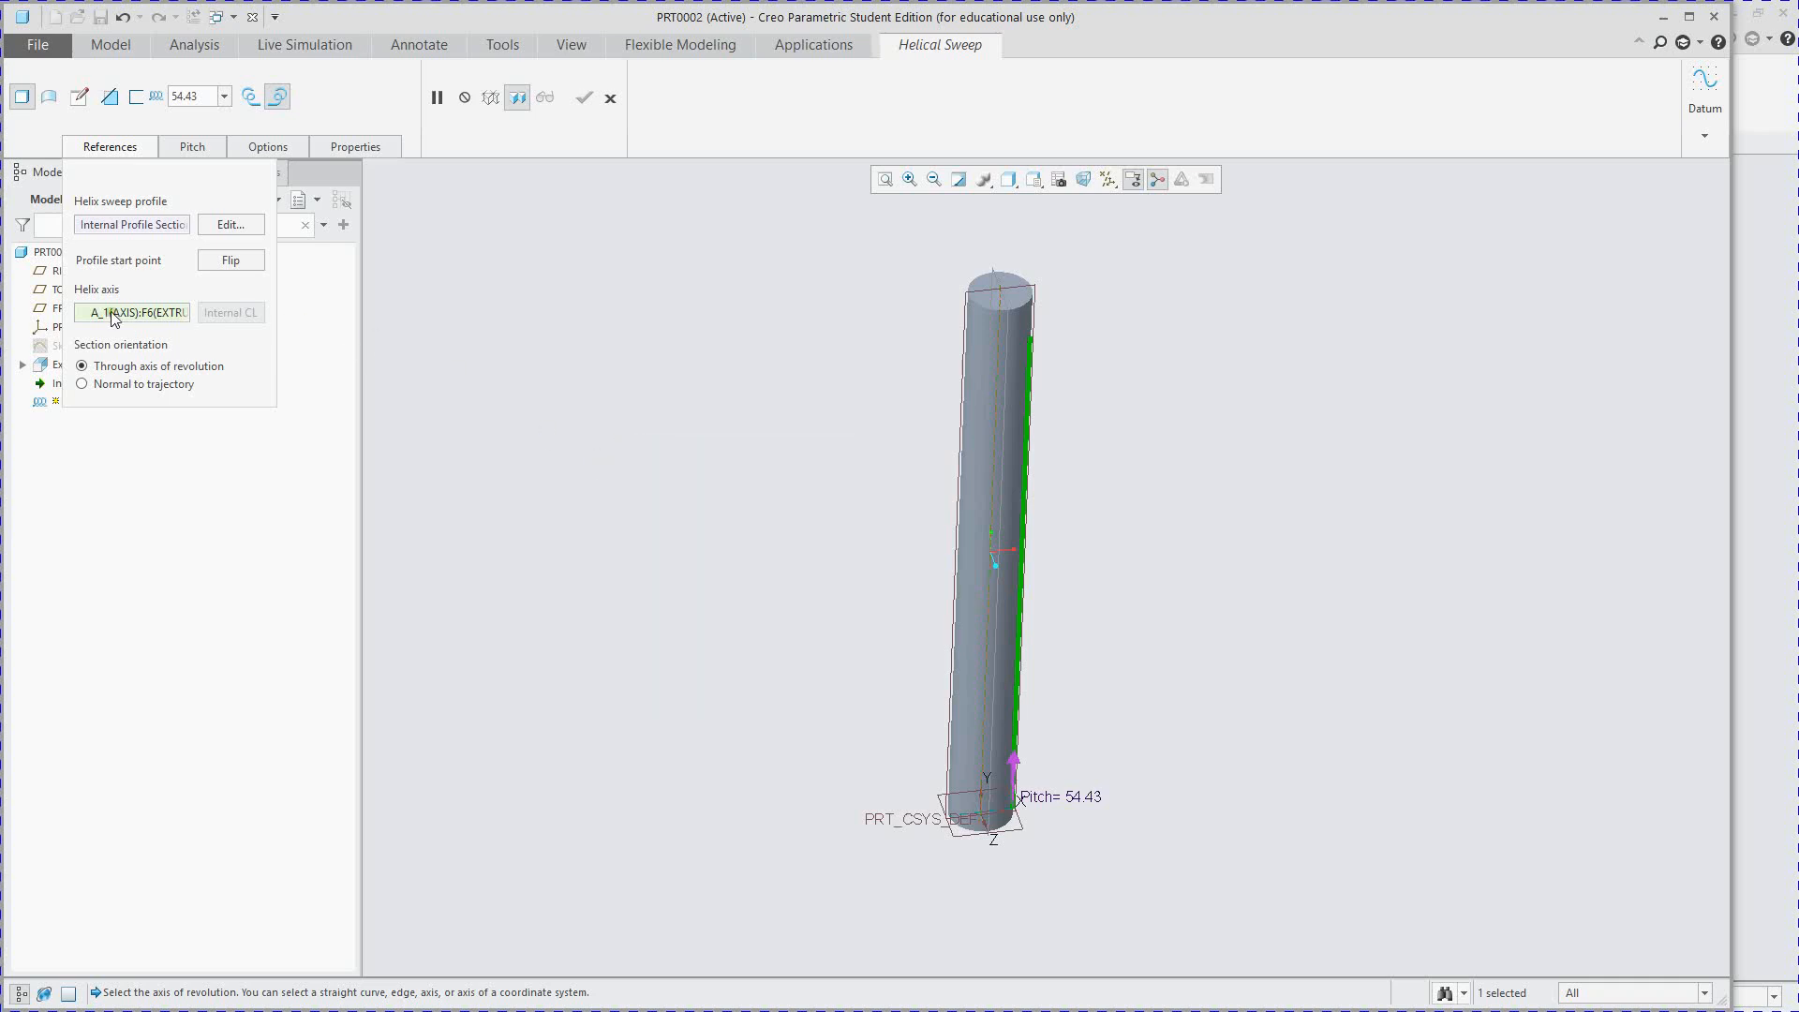
pyautogui.click(80, 97)
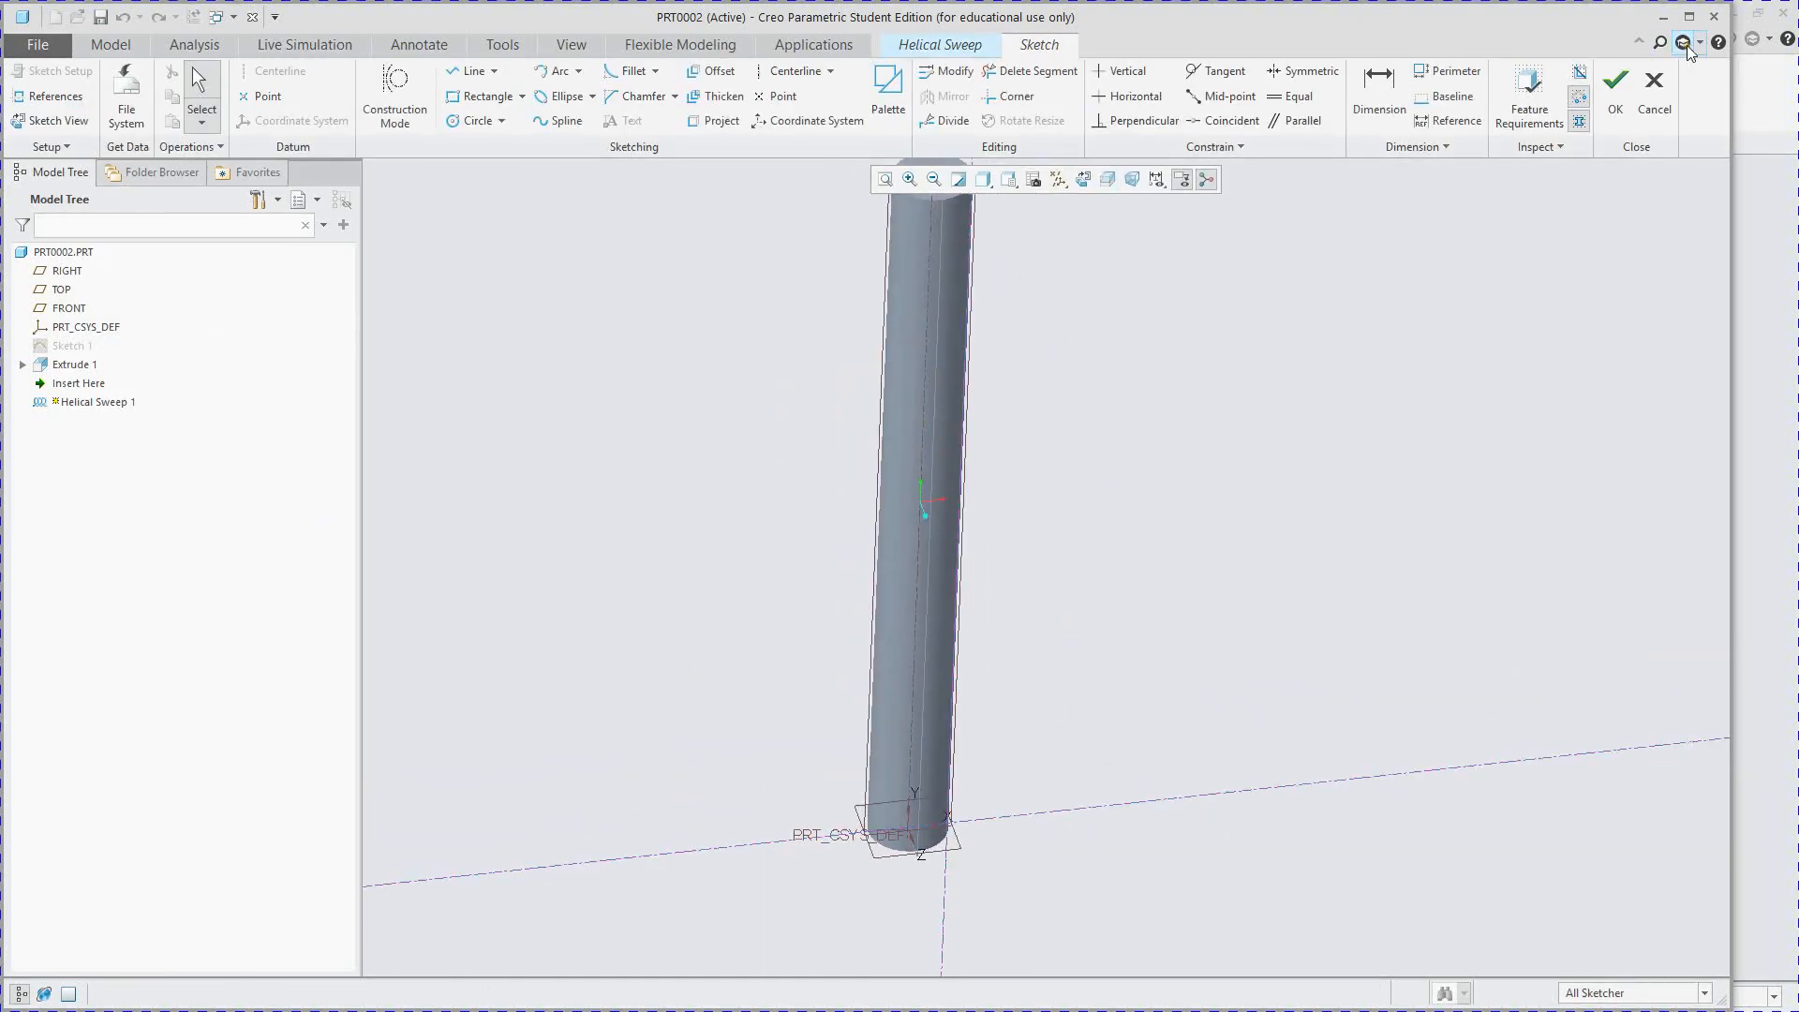
pyautogui.click(1654, 94)
pyautogui.click(971, 555)
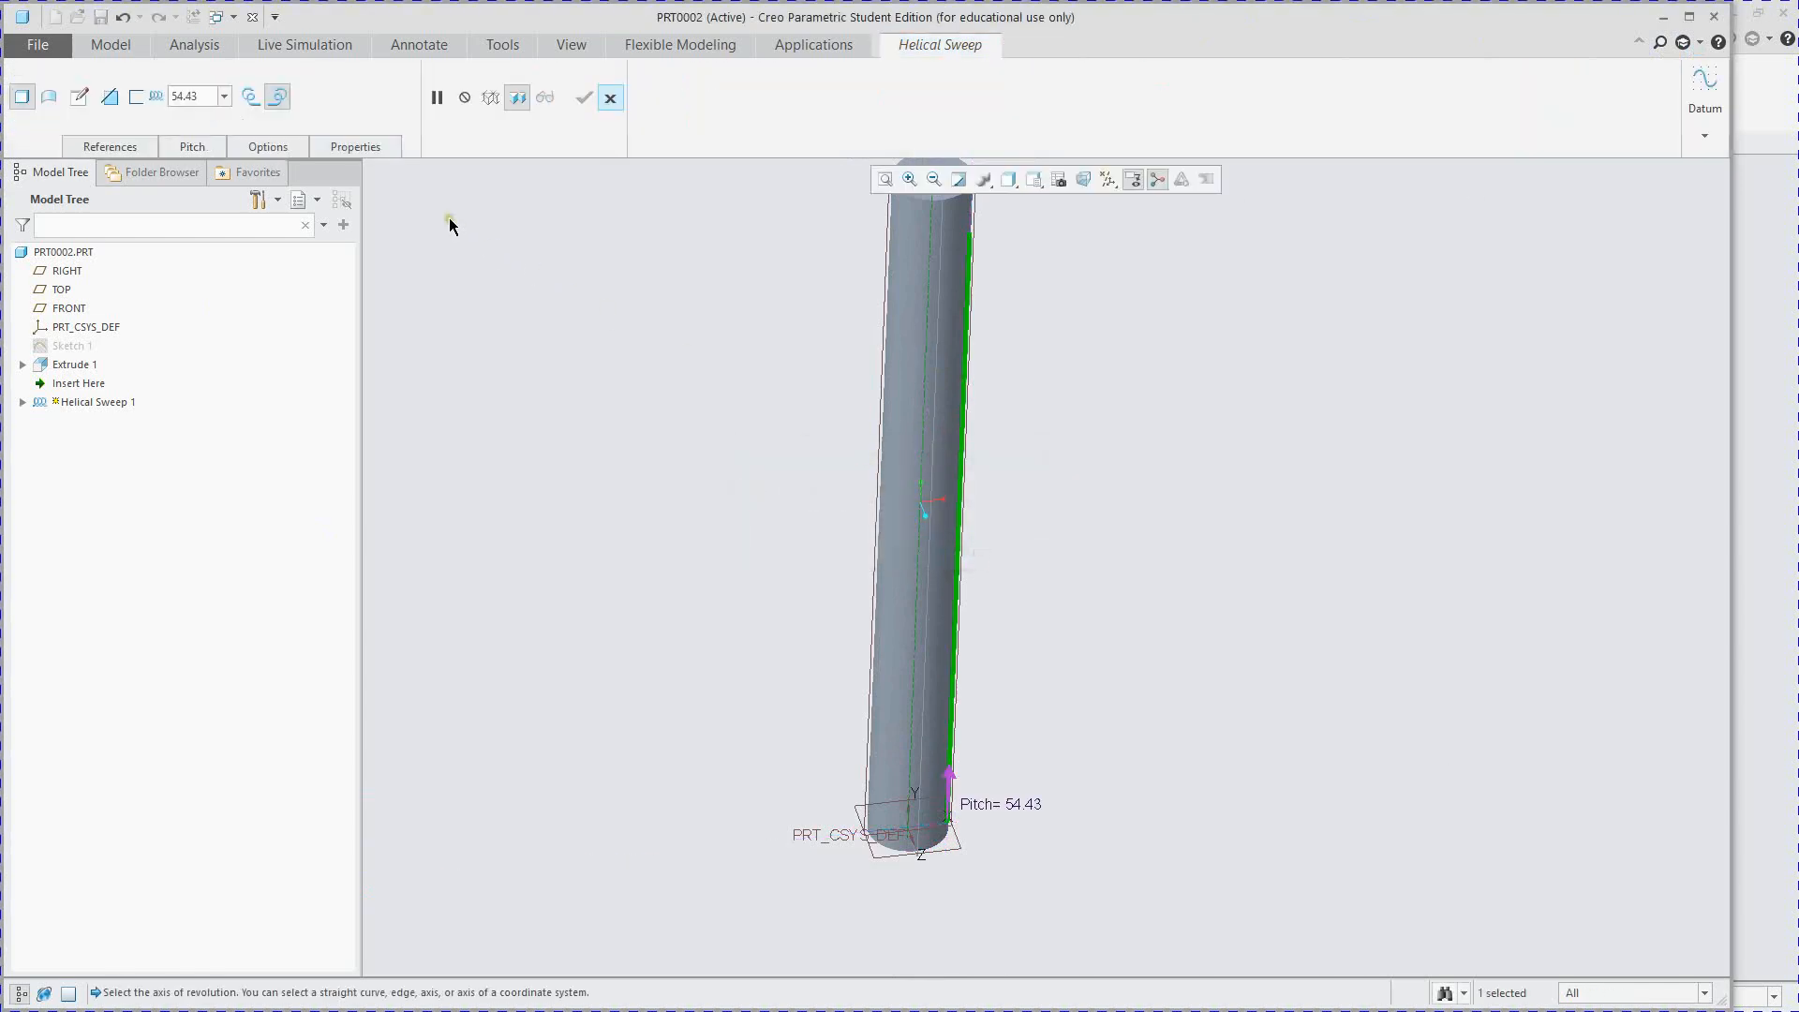
# - Open the helical sweep's section sketch and orient its sketch plane parallel to the screen
pyautogui.click(80, 96)
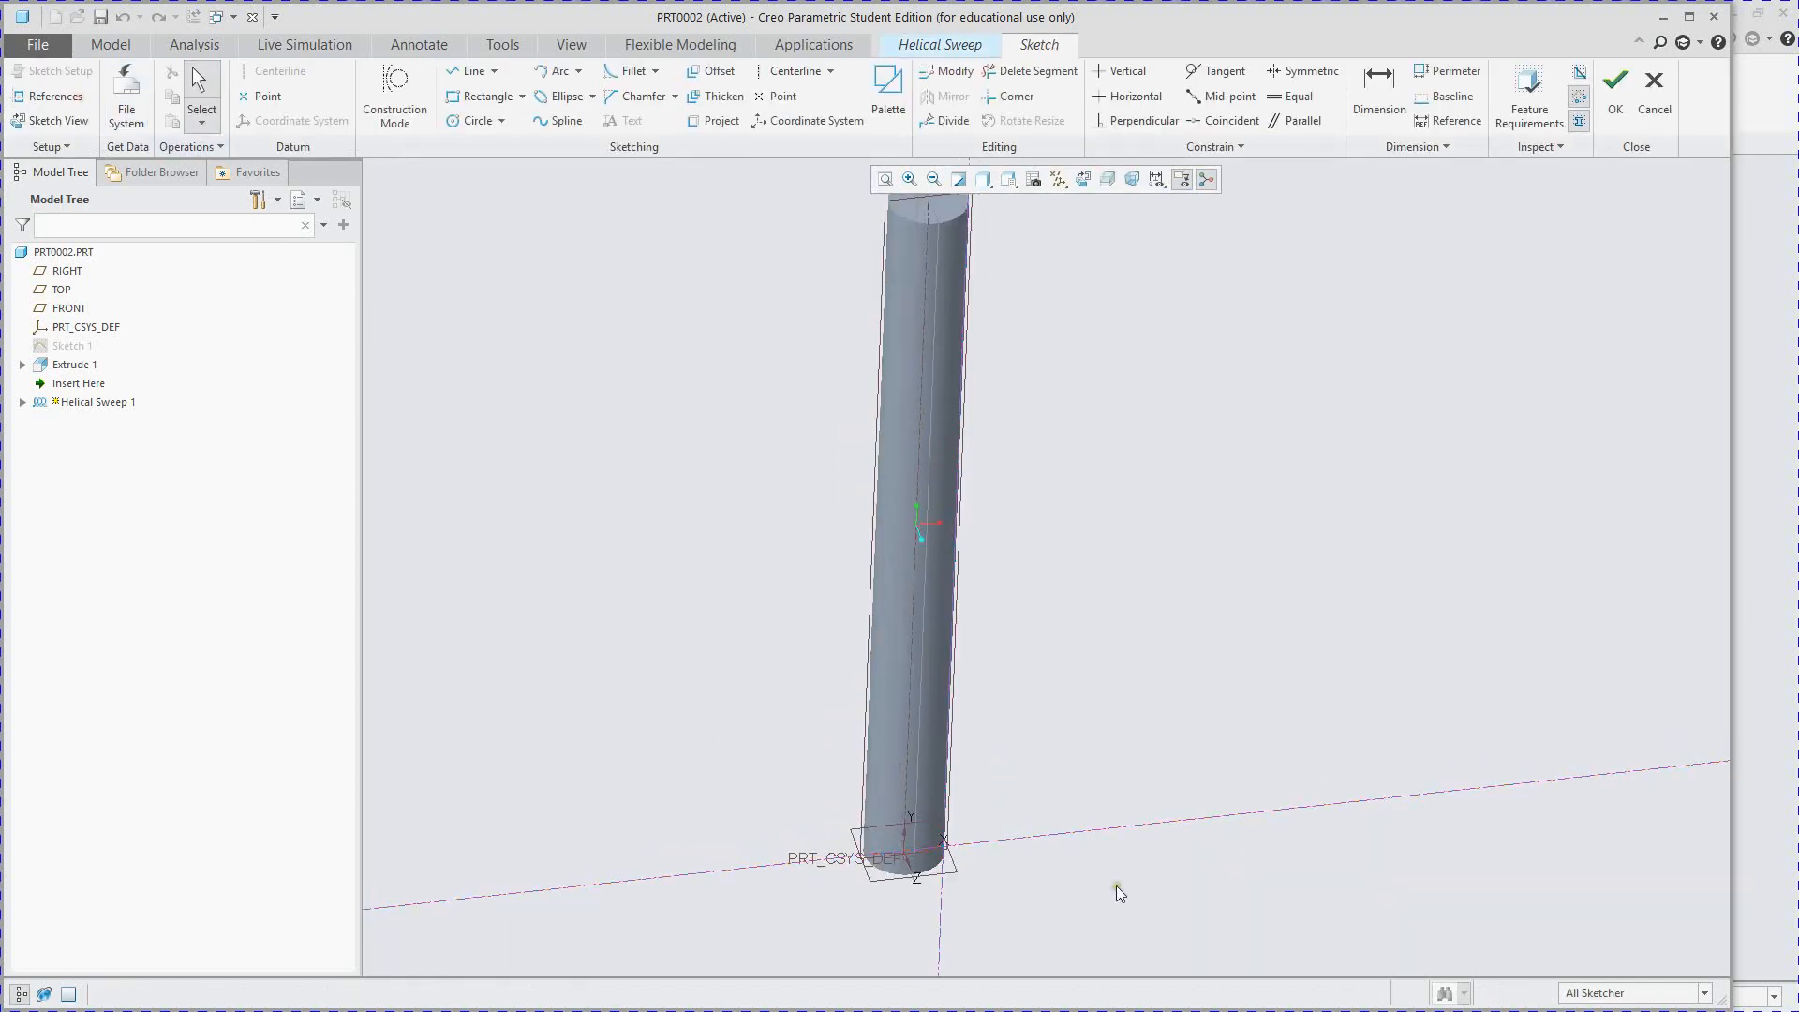
pyautogui.scroll(-6, 991, 922)
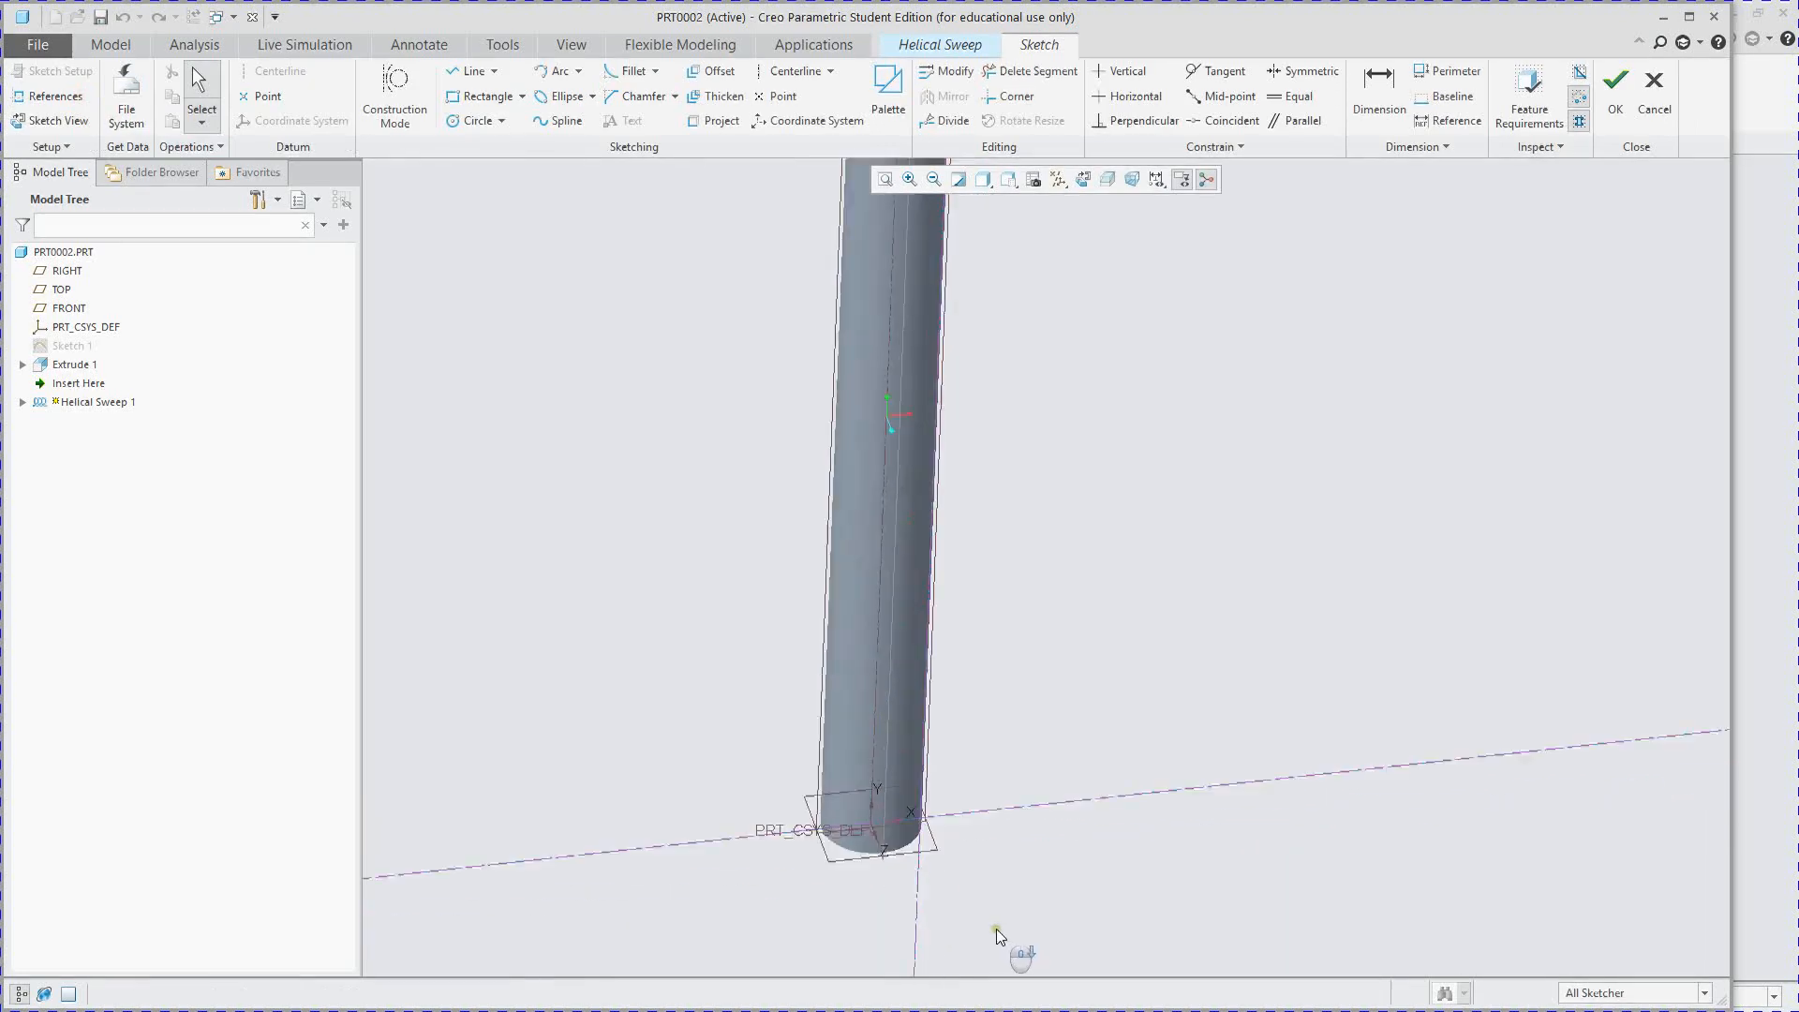
pyautogui.moveTo(576, 463); pyautogui.dragTo(546, 450, button='middle')
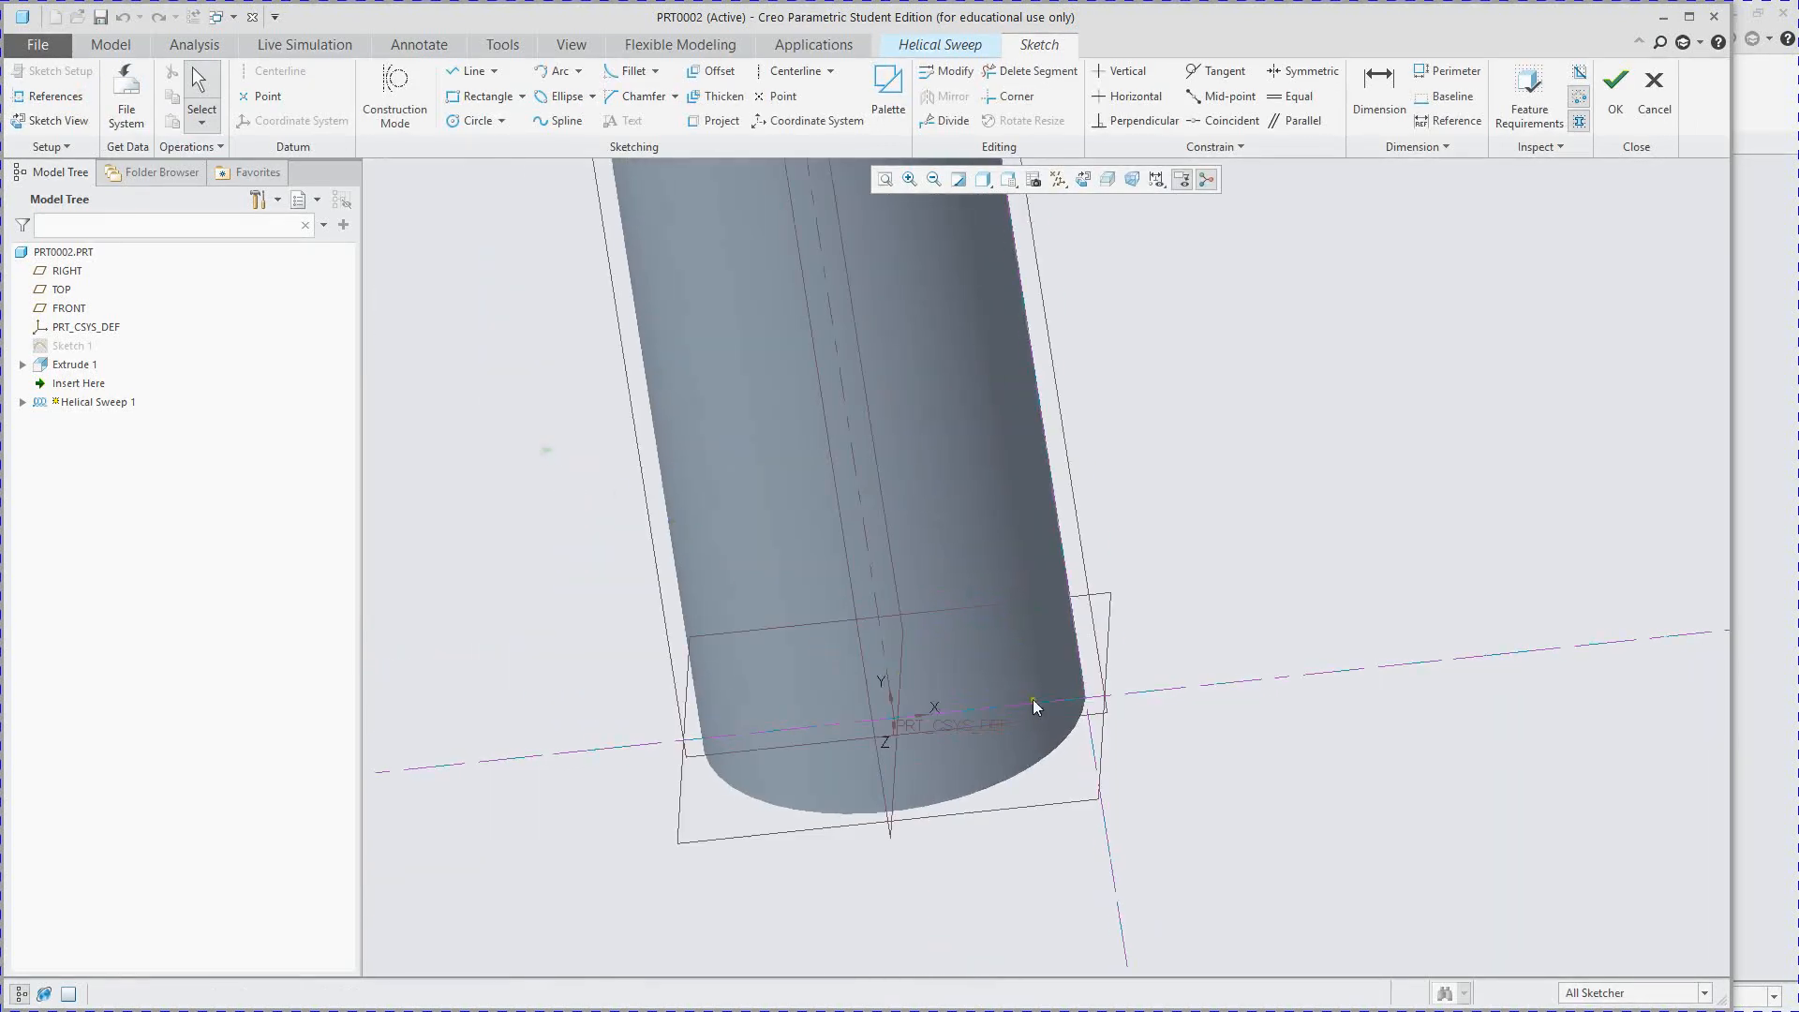
pyautogui.click(1086, 187)
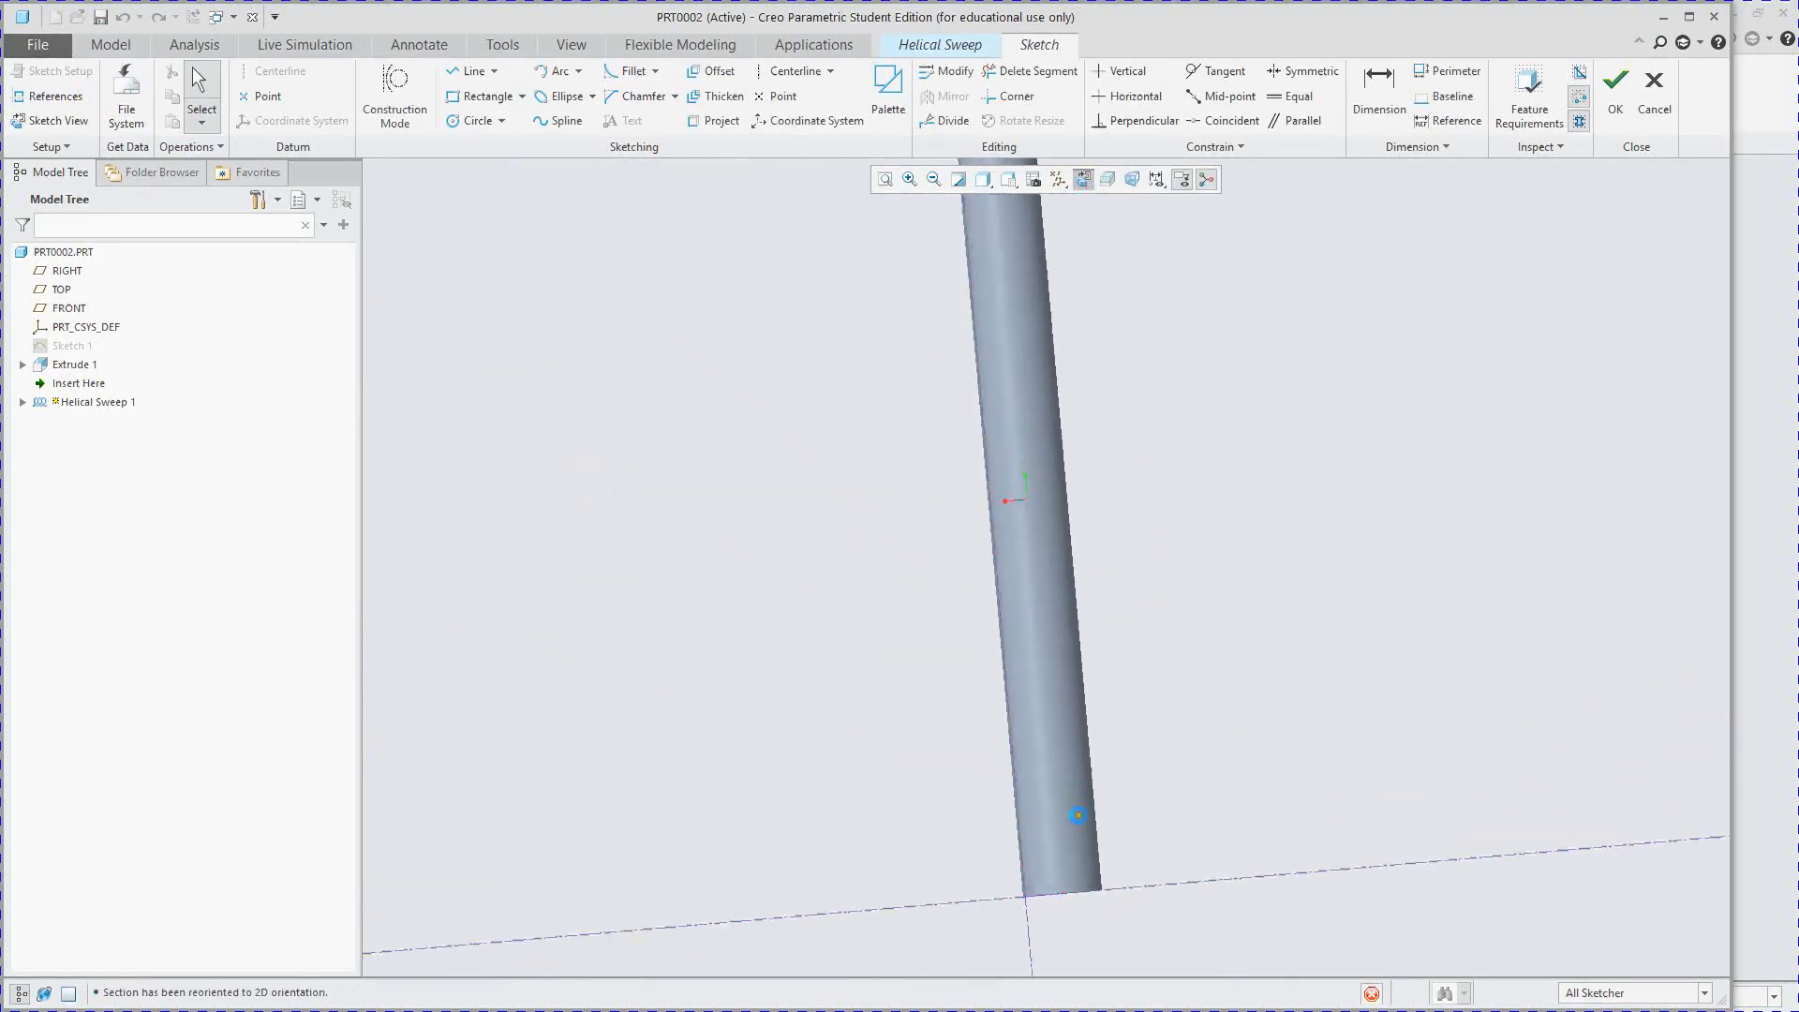
pyautogui.scroll(-5, 1017, 923)
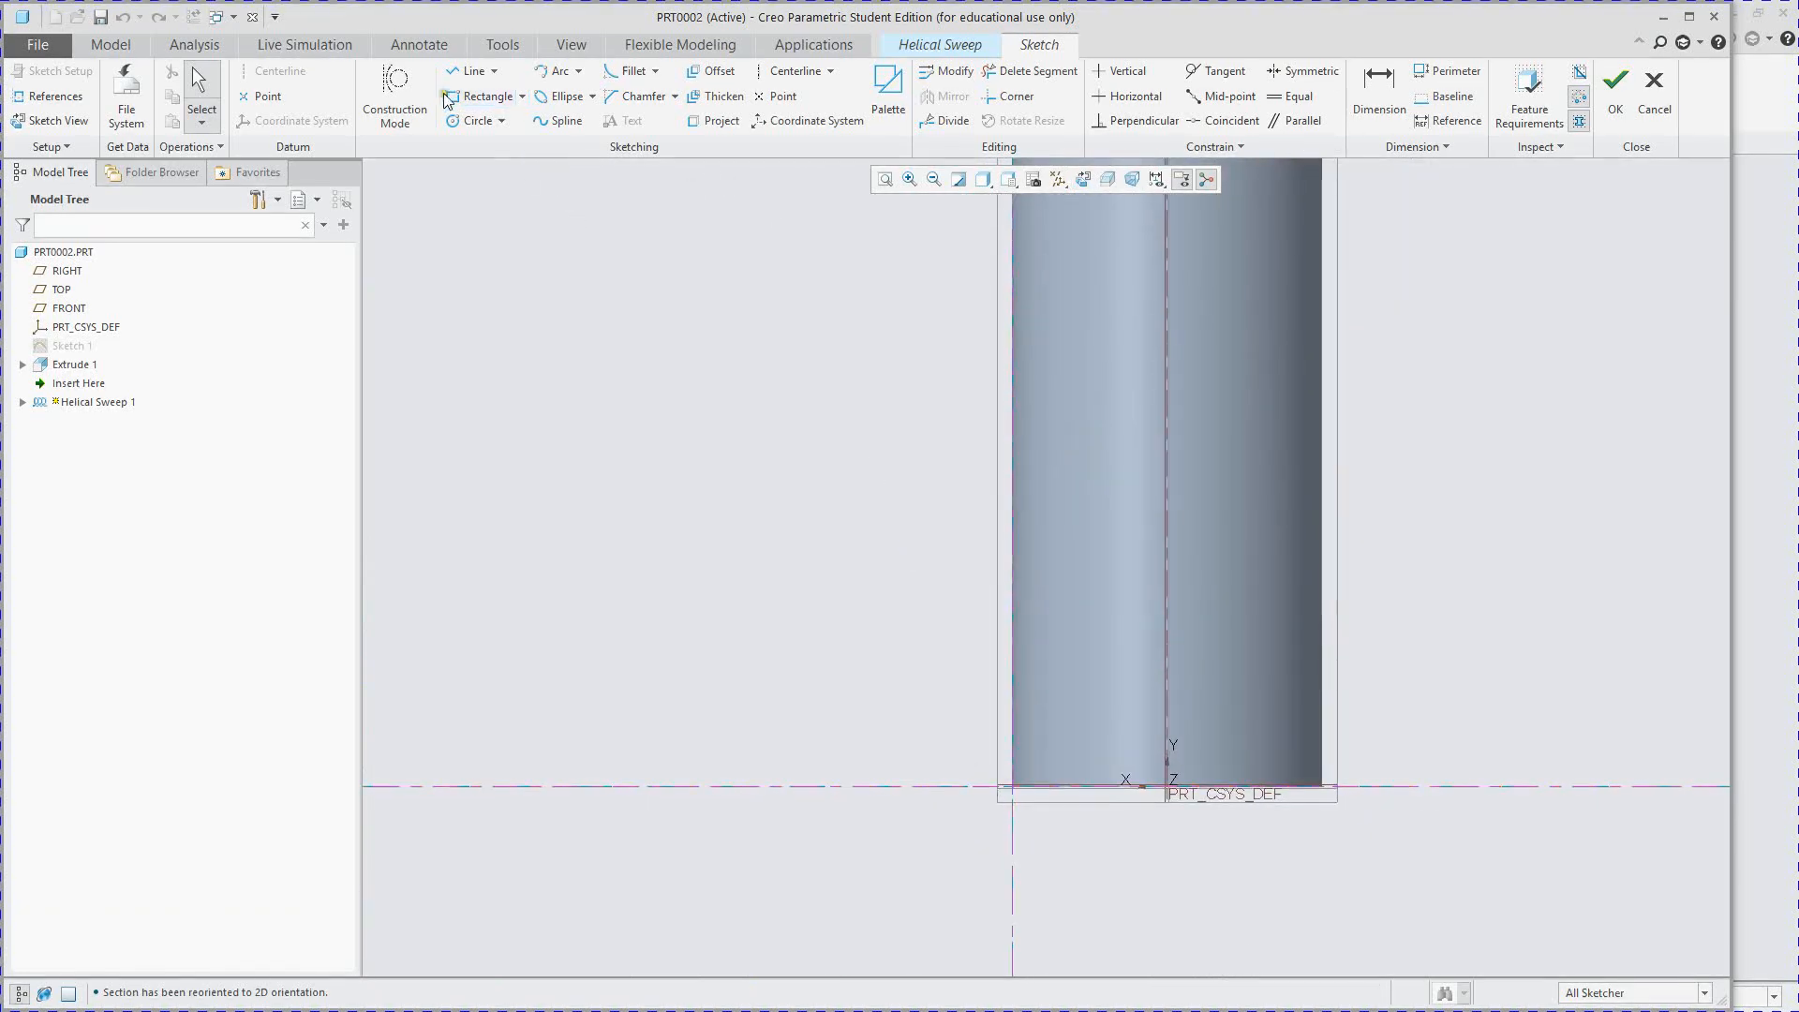
# - Sketch a closed triangular thread profile at the cylinder's lower edge, pointing outward with a tip angle of about 64°, and finish the section sketch
pyautogui.click(478, 73)
pyautogui.scroll(-3, 1012, 777)
pyautogui.click(1004, 776)
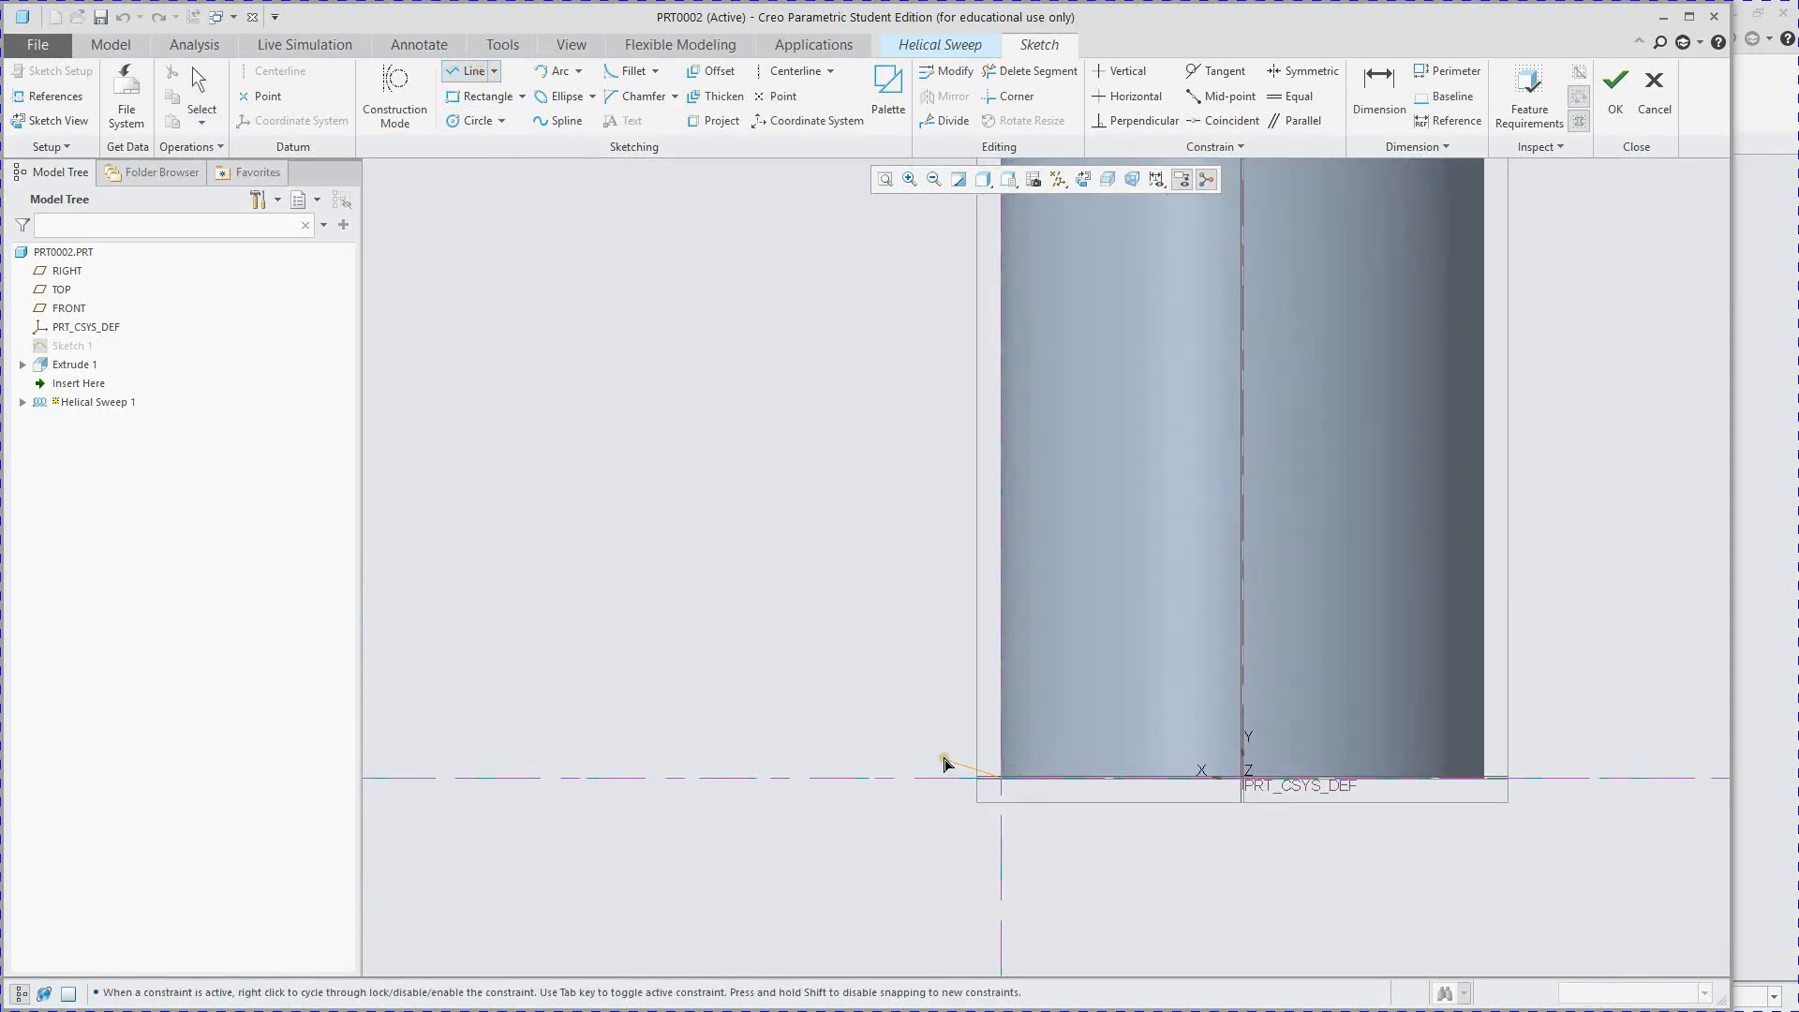
pyautogui.click(931, 737)
pyautogui.click(995, 693)
pyautogui.click(1013, 776)
pyautogui.middleClick(1059, 670)
pyautogui.scroll(3, 928, 586)
pyautogui.scroll(-1, 879, 581)
pyautogui.scroll(-3, 902, 739)
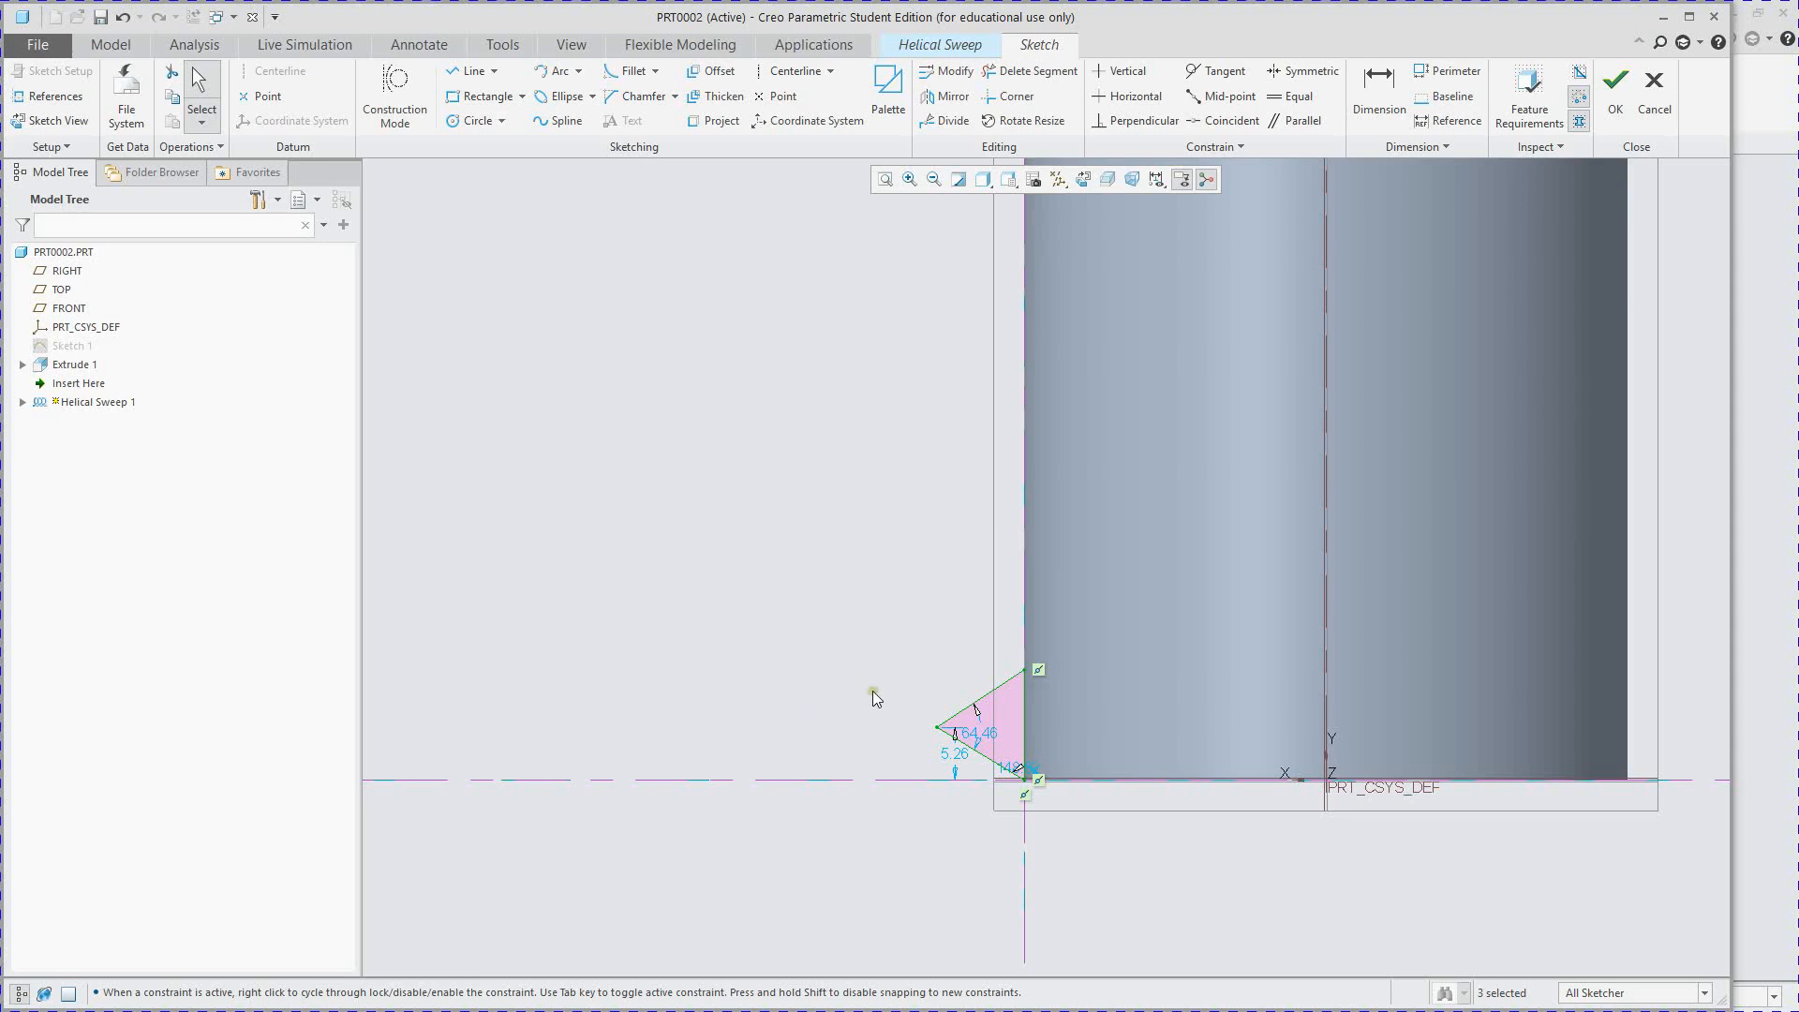
pyautogui.scroll(1, 807, 723)
pyautogui.scroll(-1, 817, 719)
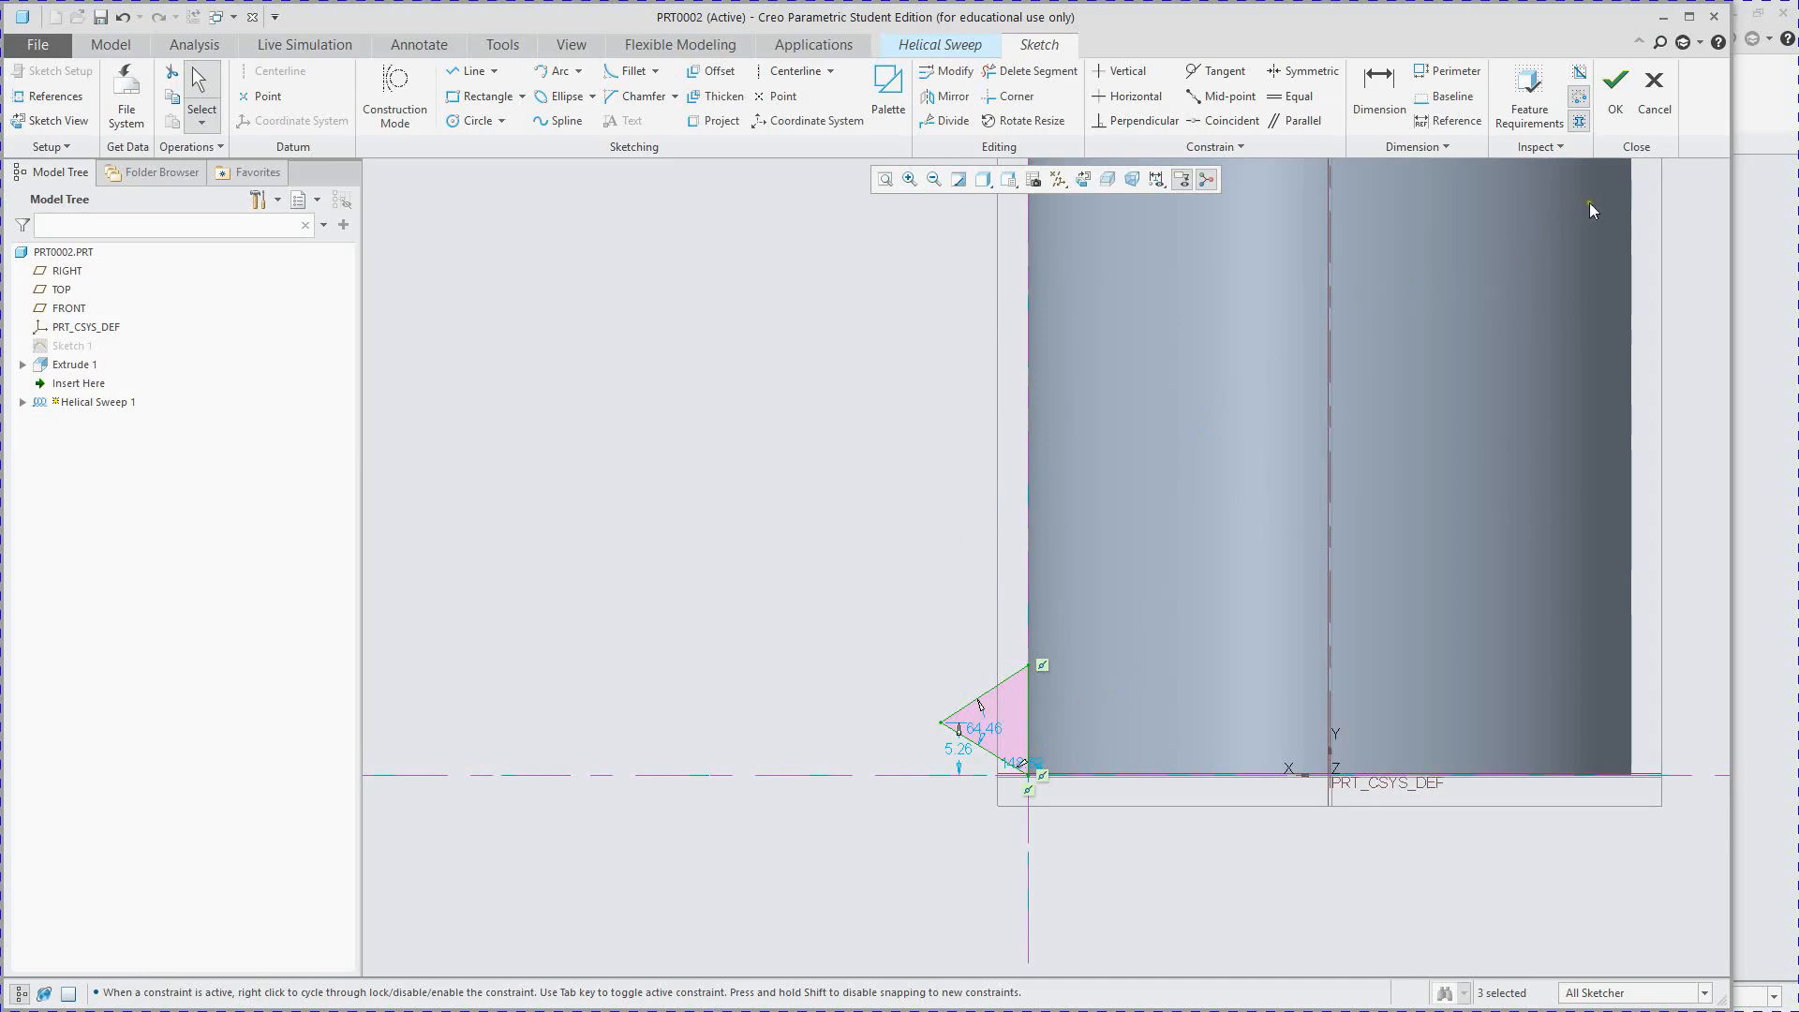
pyautogui.click(1615, 86)
# - Try a pitch of 10 for the helical sweep
pyautogui.scroll(3, 1184, 935)
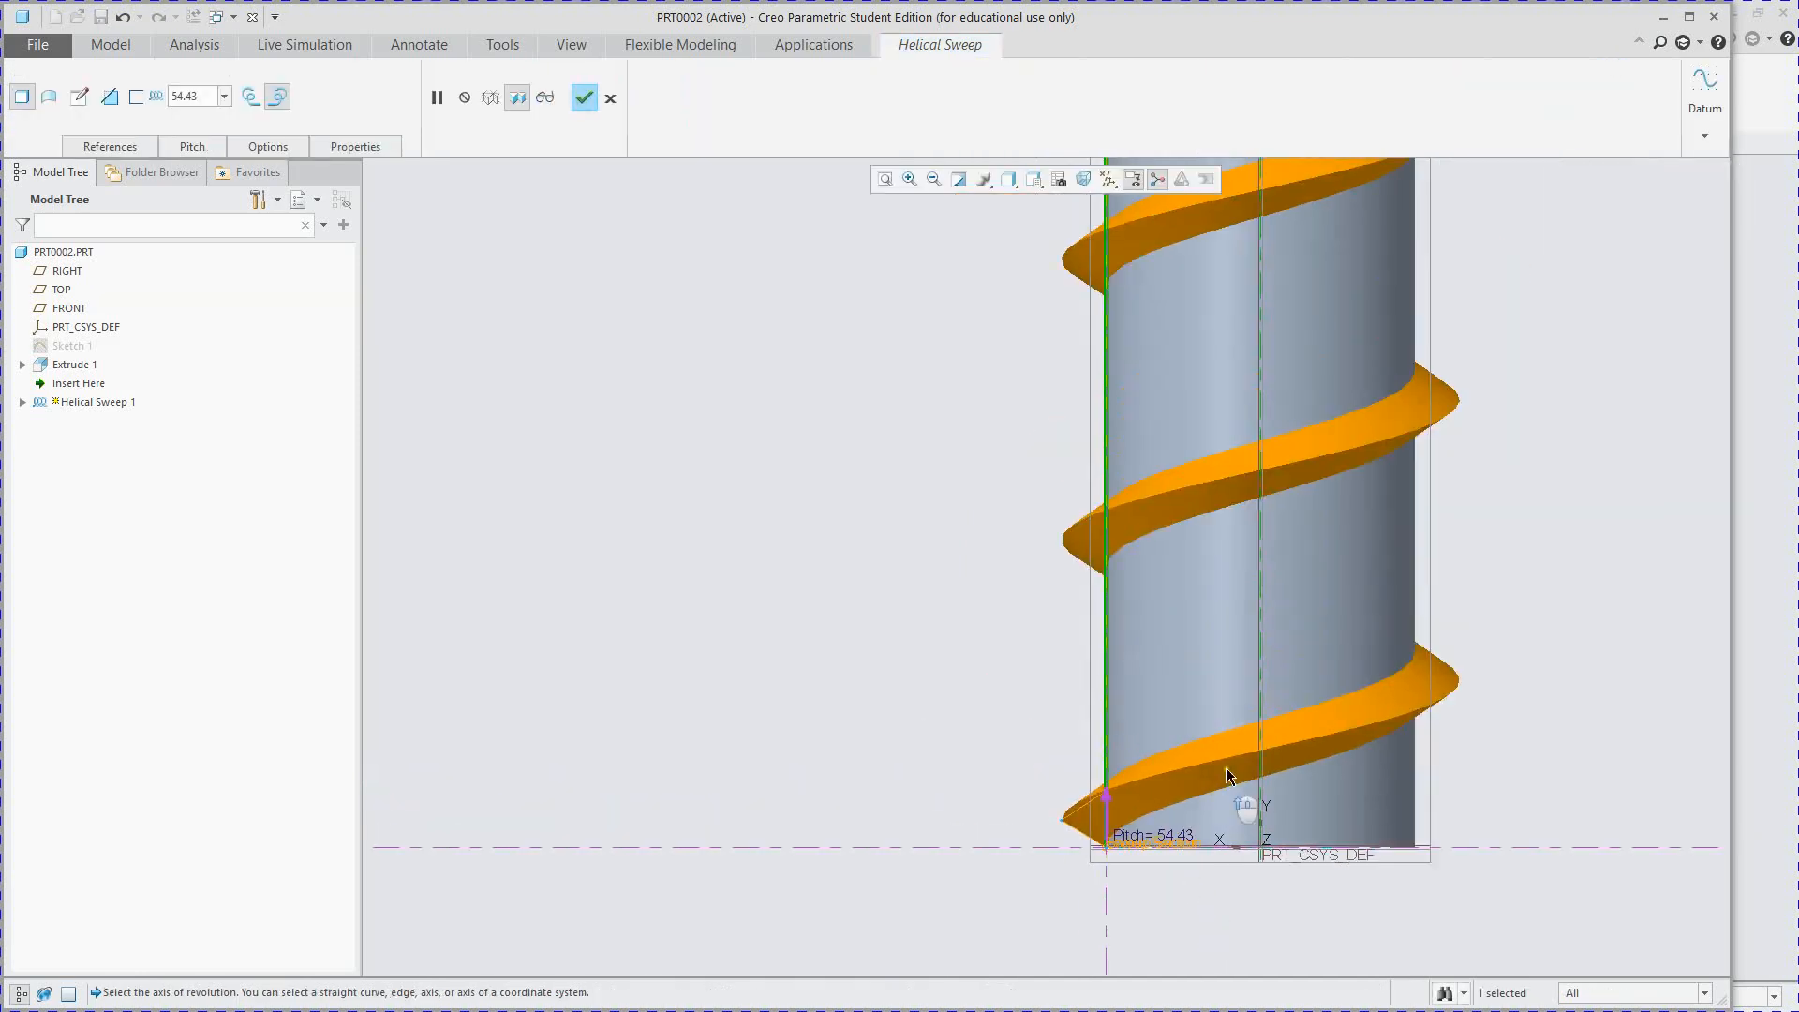
pyautogui.scroll(5, 1221, 793)
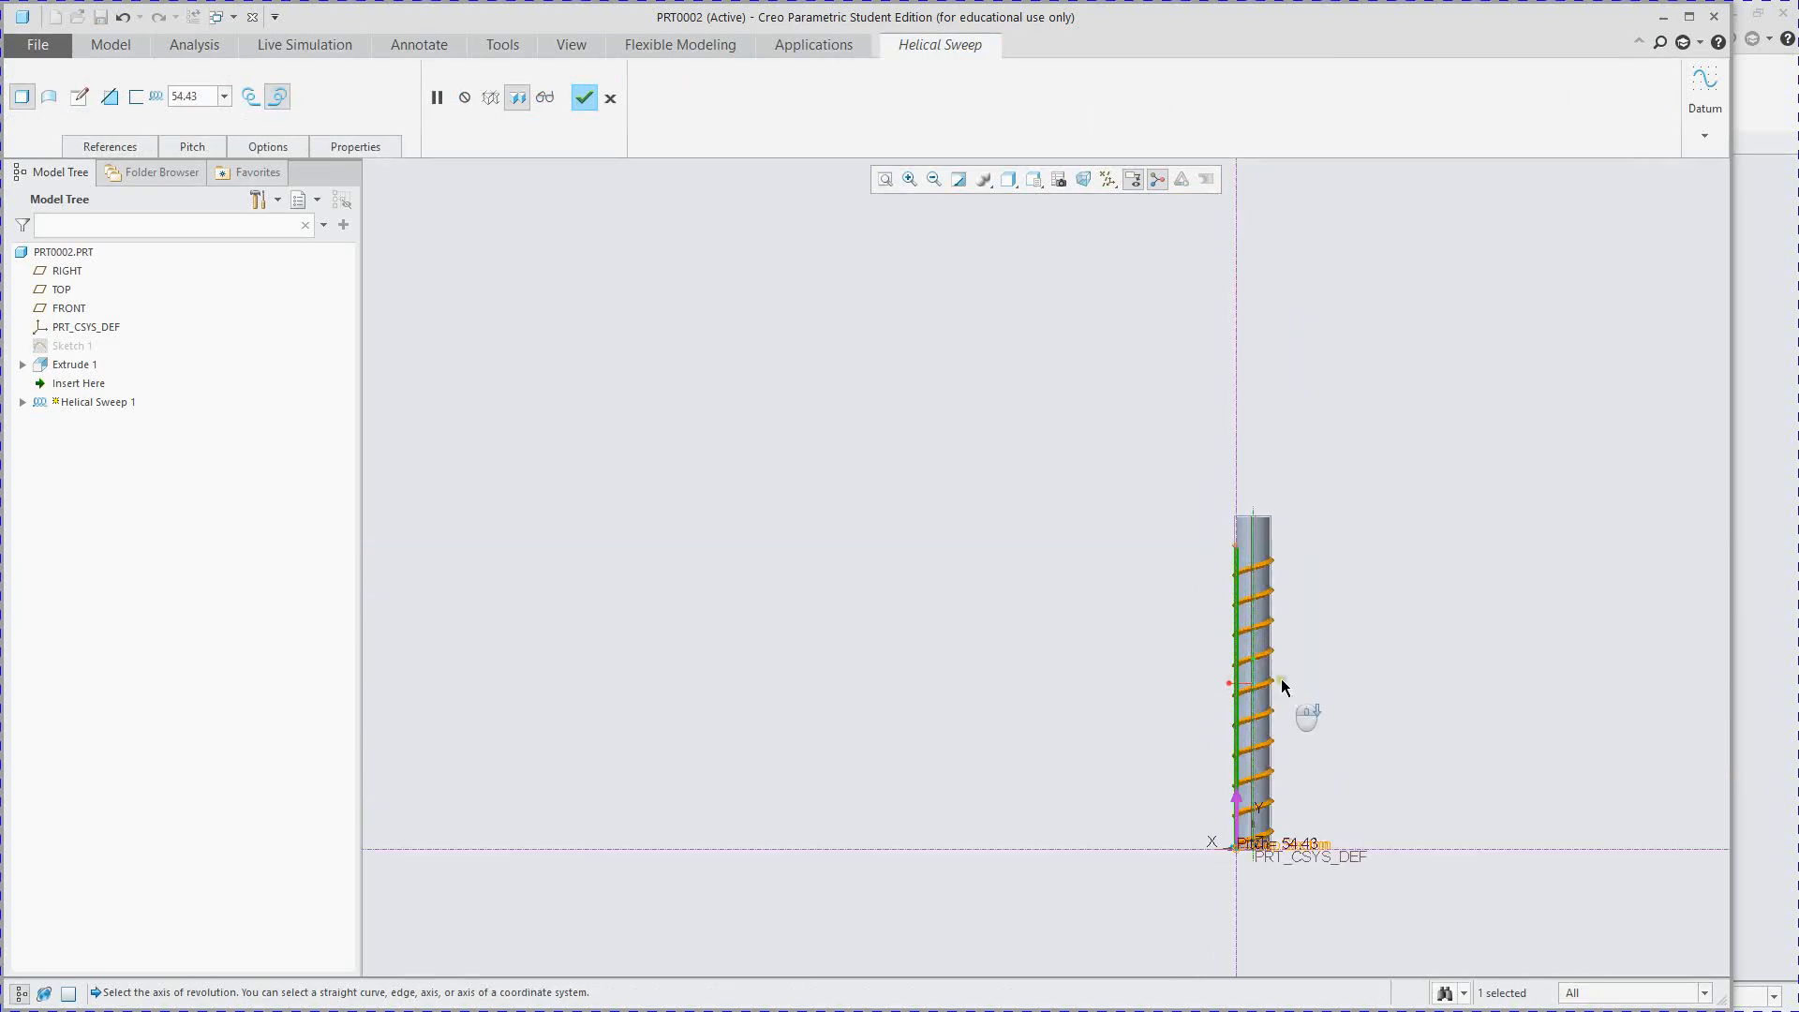
pyautogui.scroll(-2, 1284, 691)
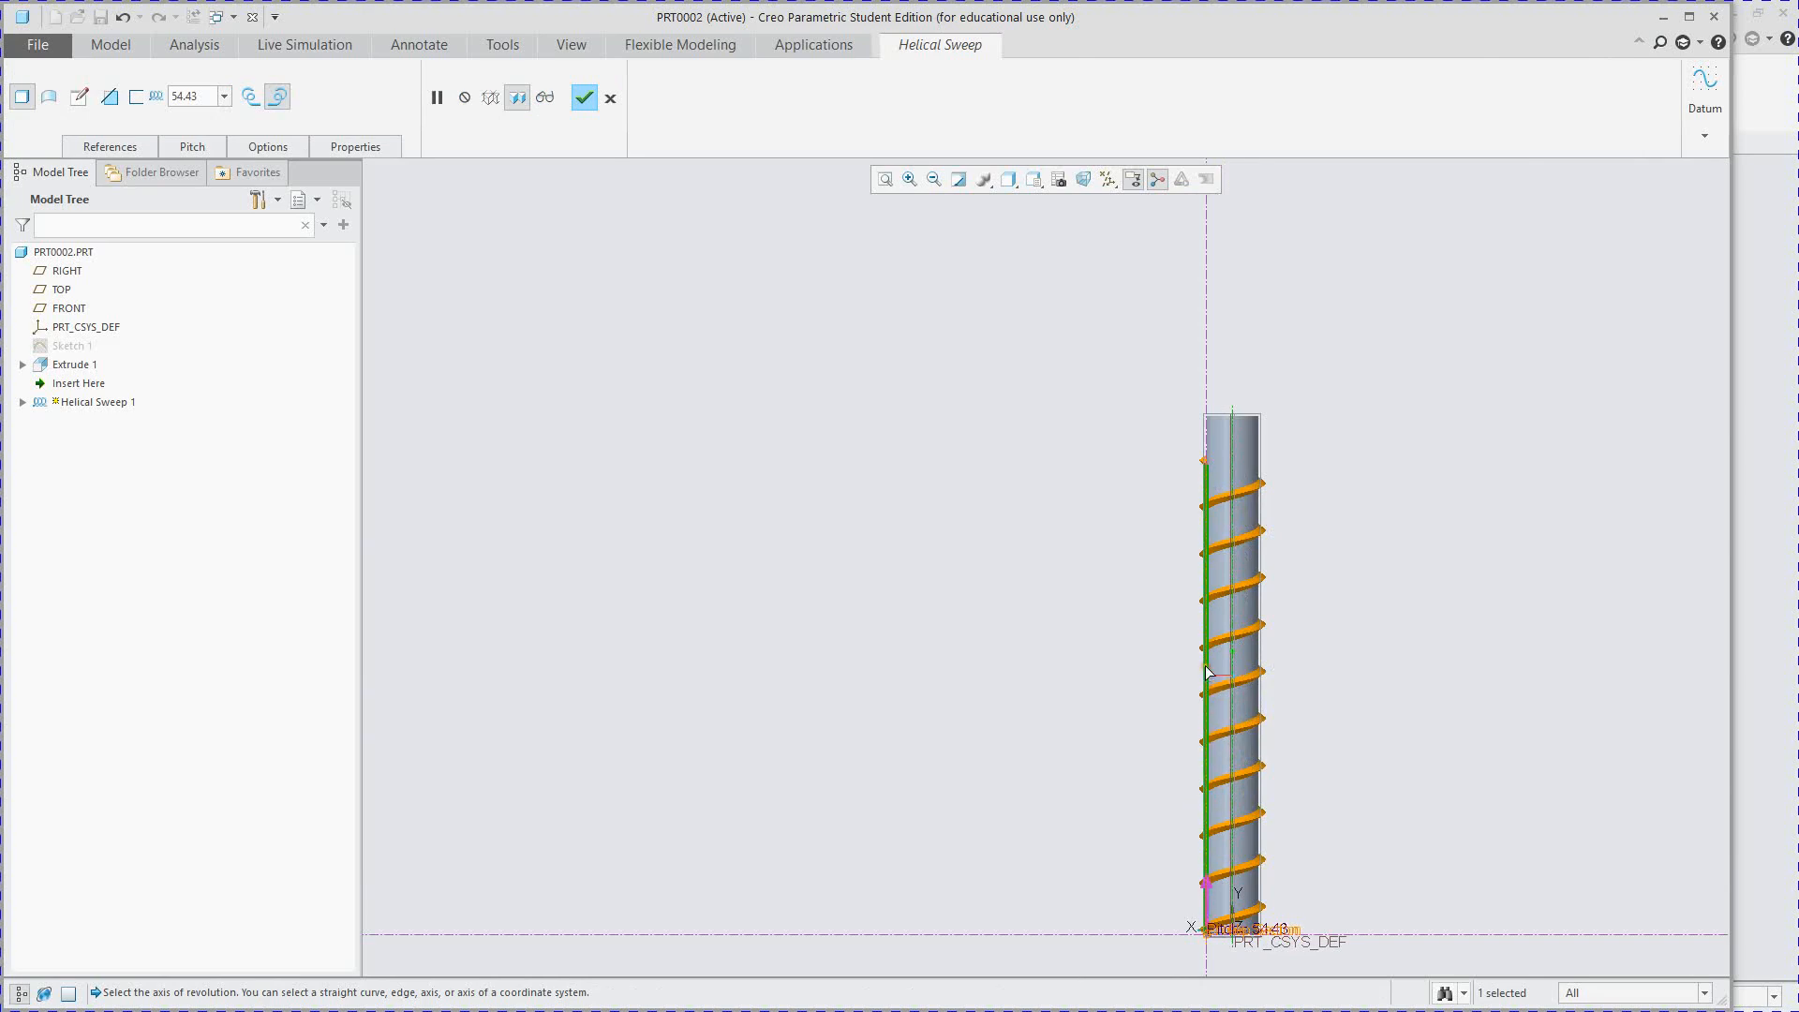
pyautogui.click(212, 101)
pyautogui.scroll(3, 834, 740)
pyautogui.scroll(-4, 1026, 807)
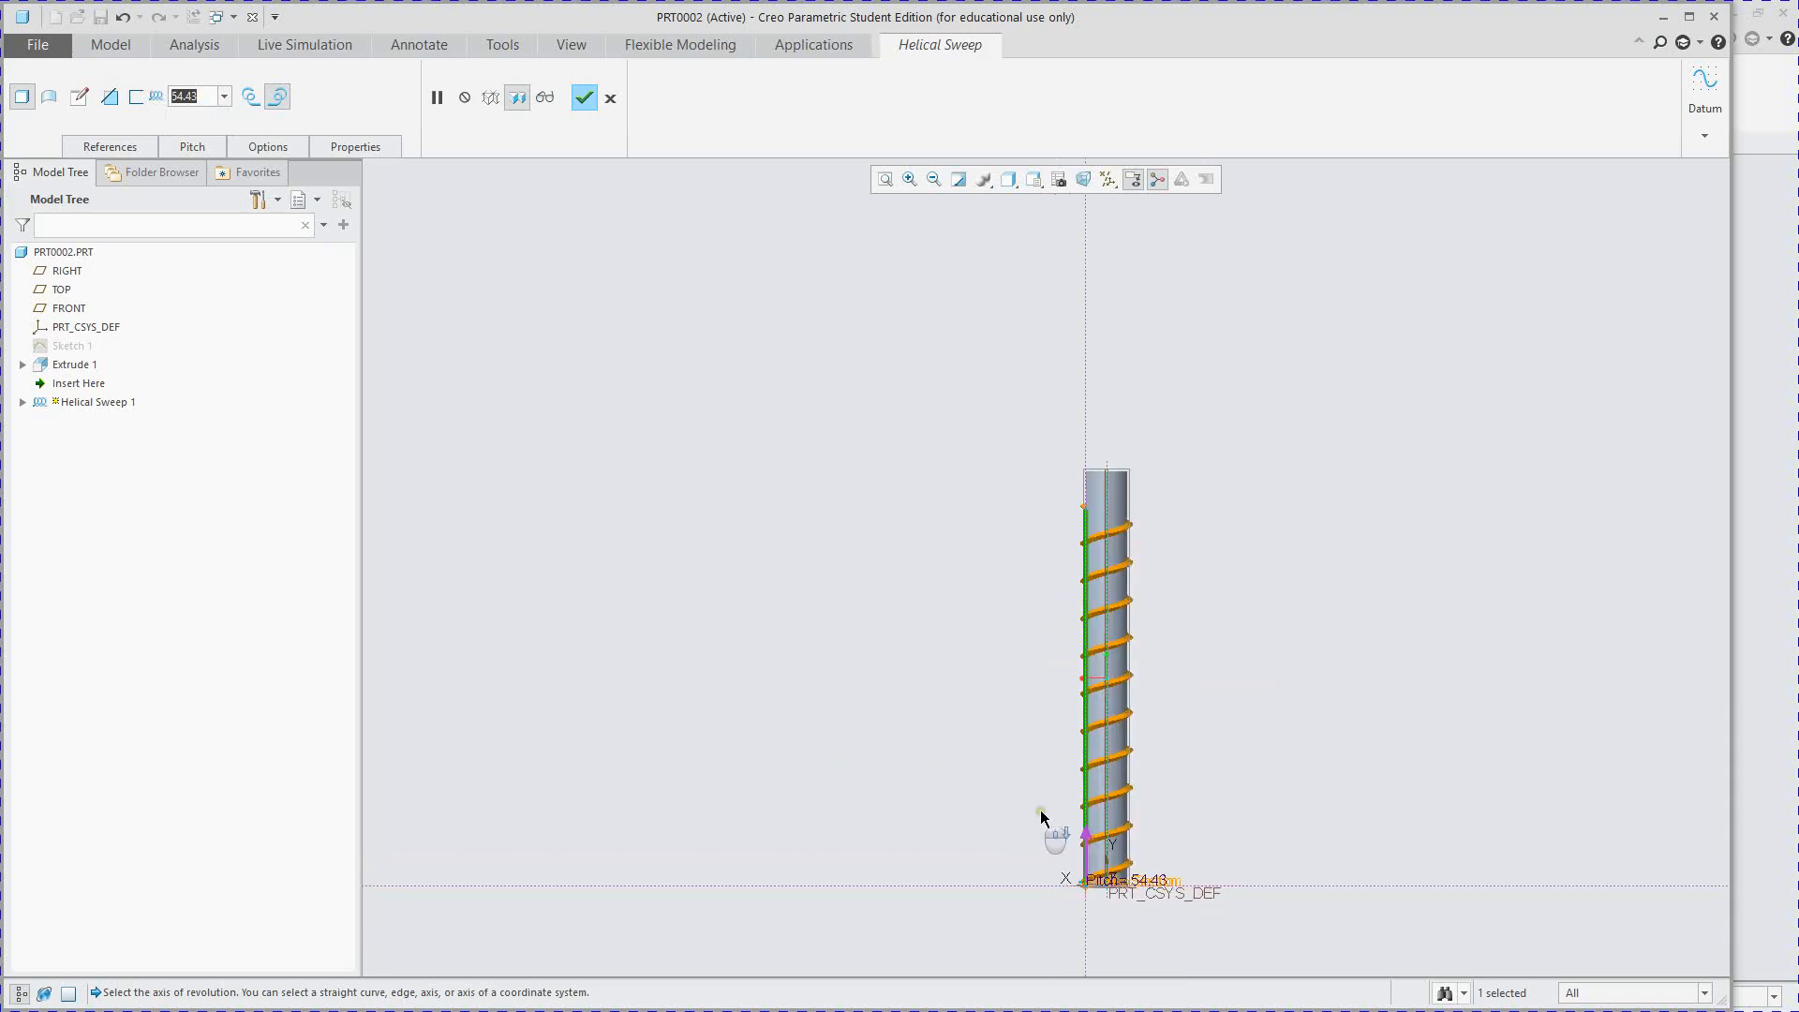
pyautogui.scroll(2, 986, 691)
pyautogui.scroll(-2, 1246, 736)
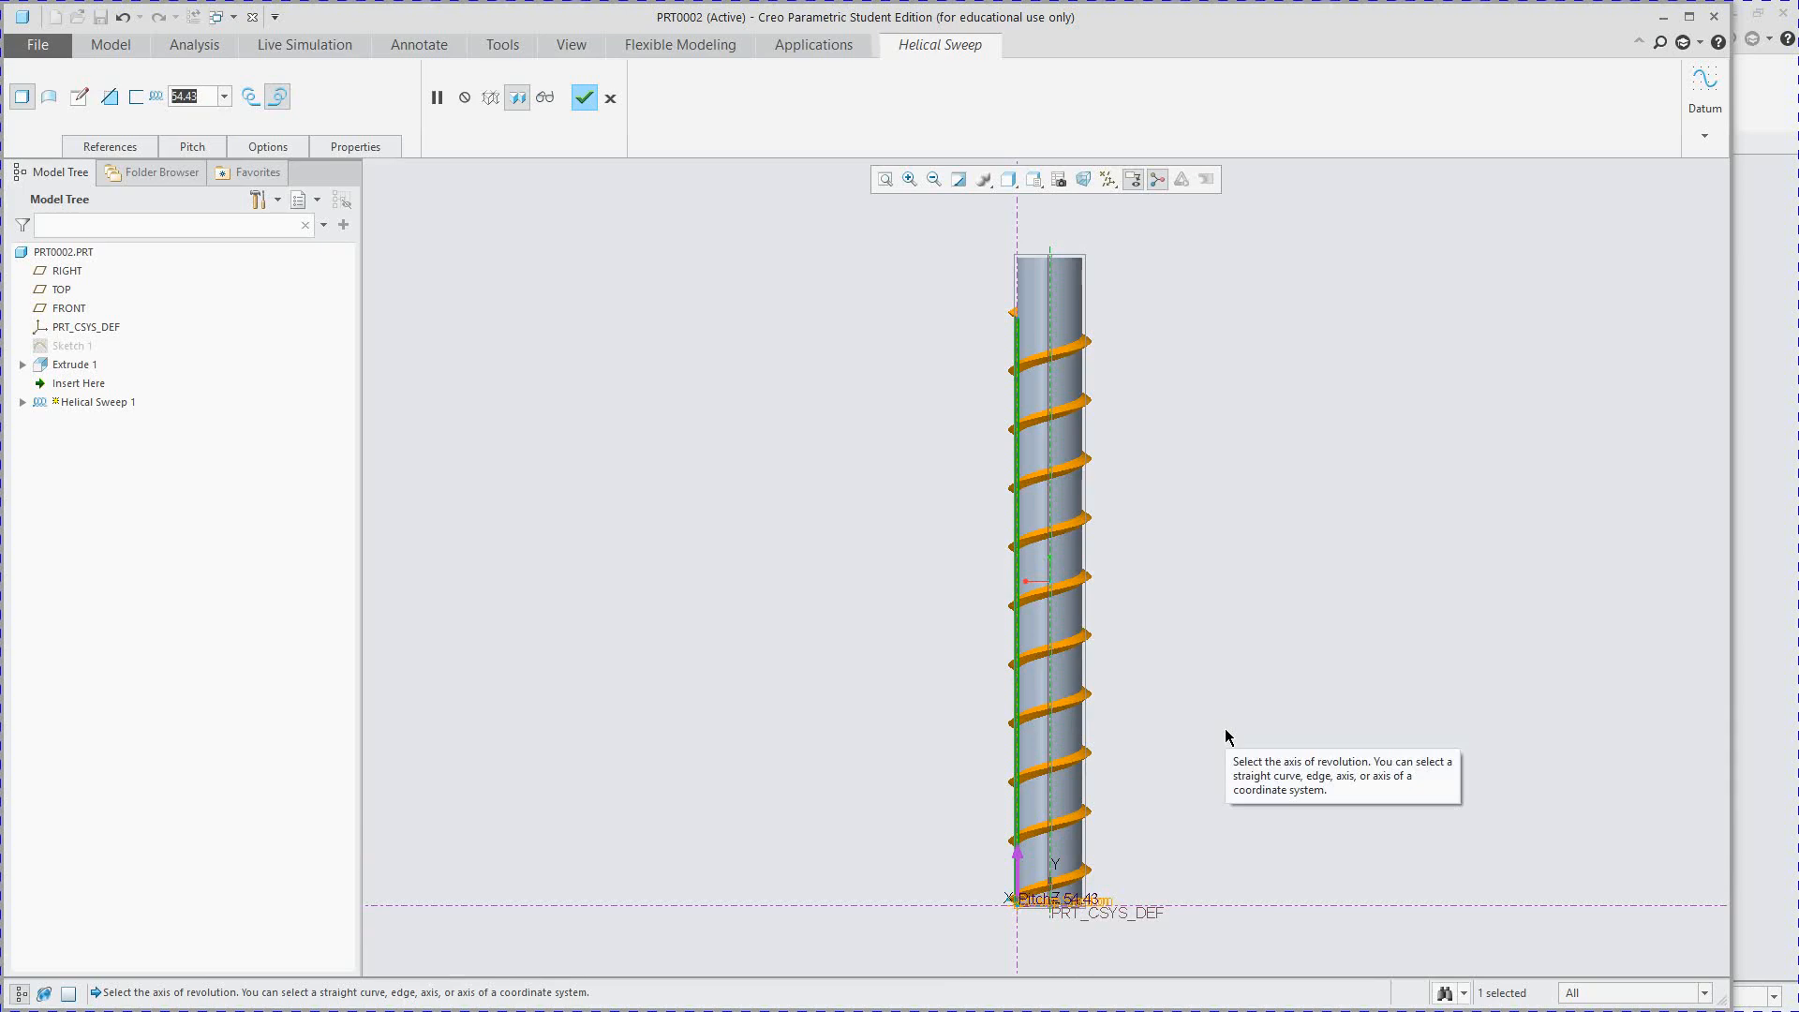
pyautogui.write('10')
pyautogui.press('Return')
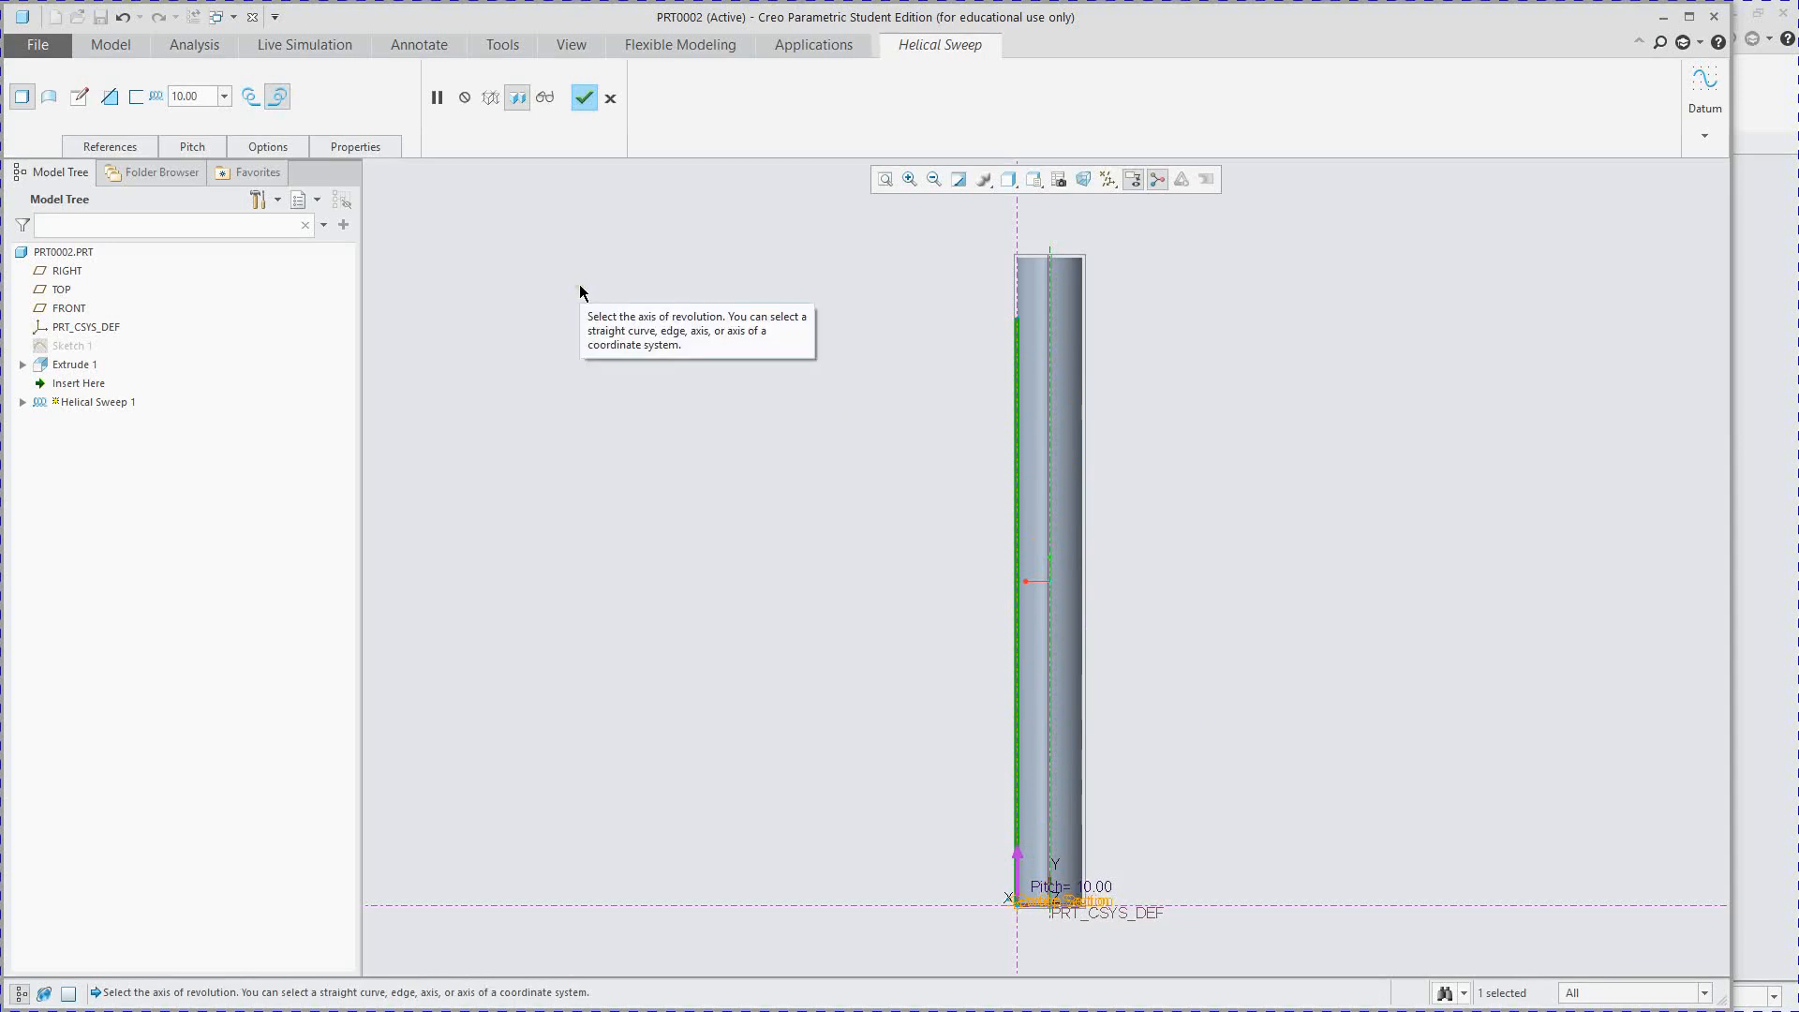
# - Try helical sweep pitches of 20 and 30
pyautogui.moveTo(209, 96); pyautogui.dragTo(160, 94)
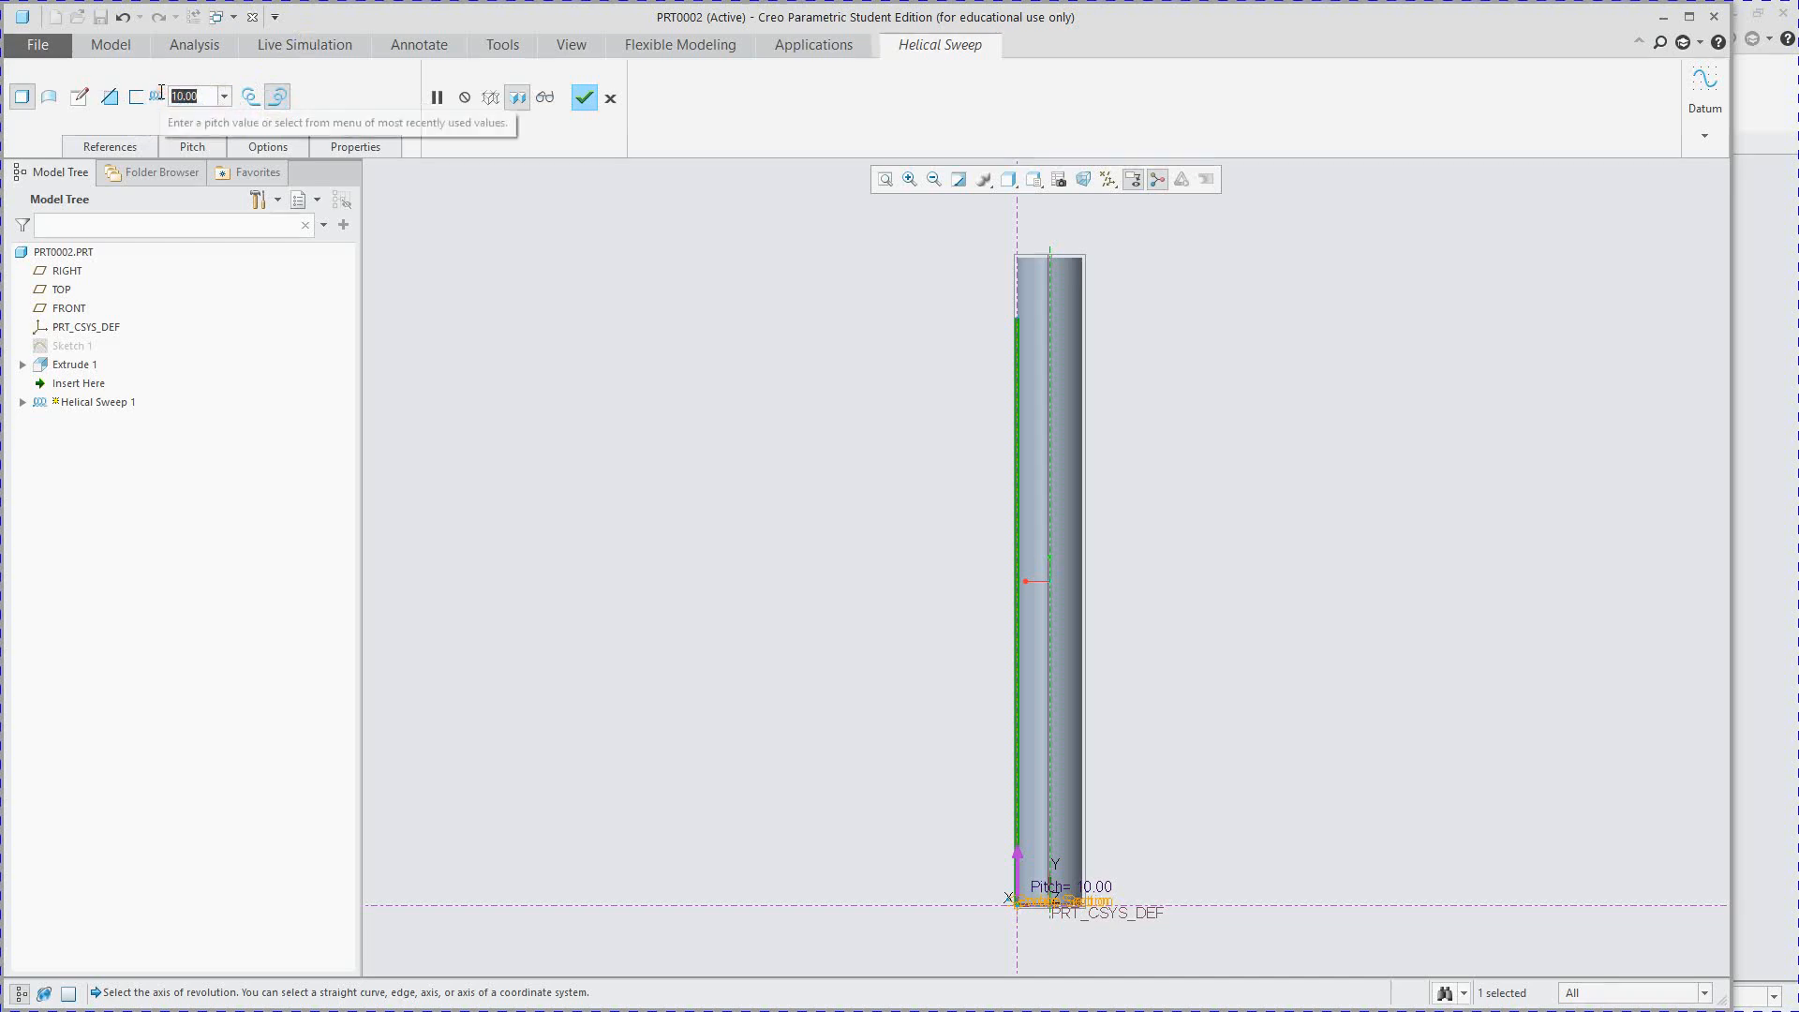
pyautogui.write('200')
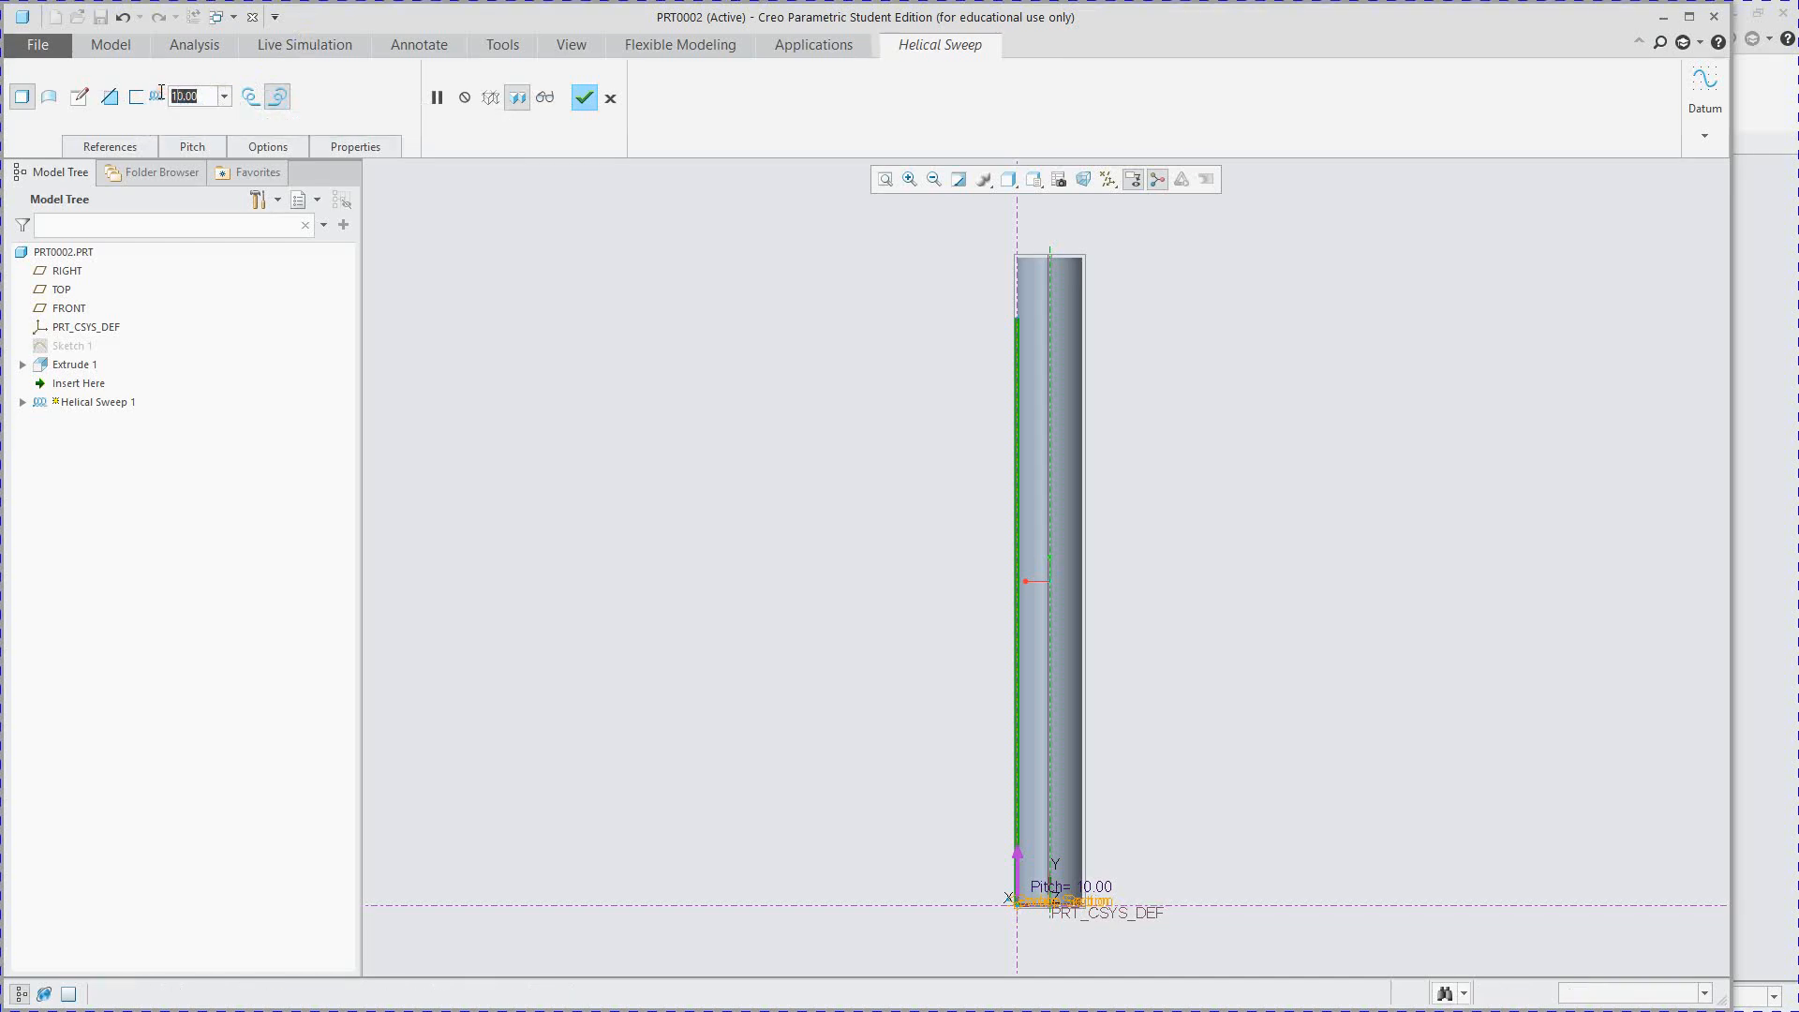
pyautogui.press('Return')
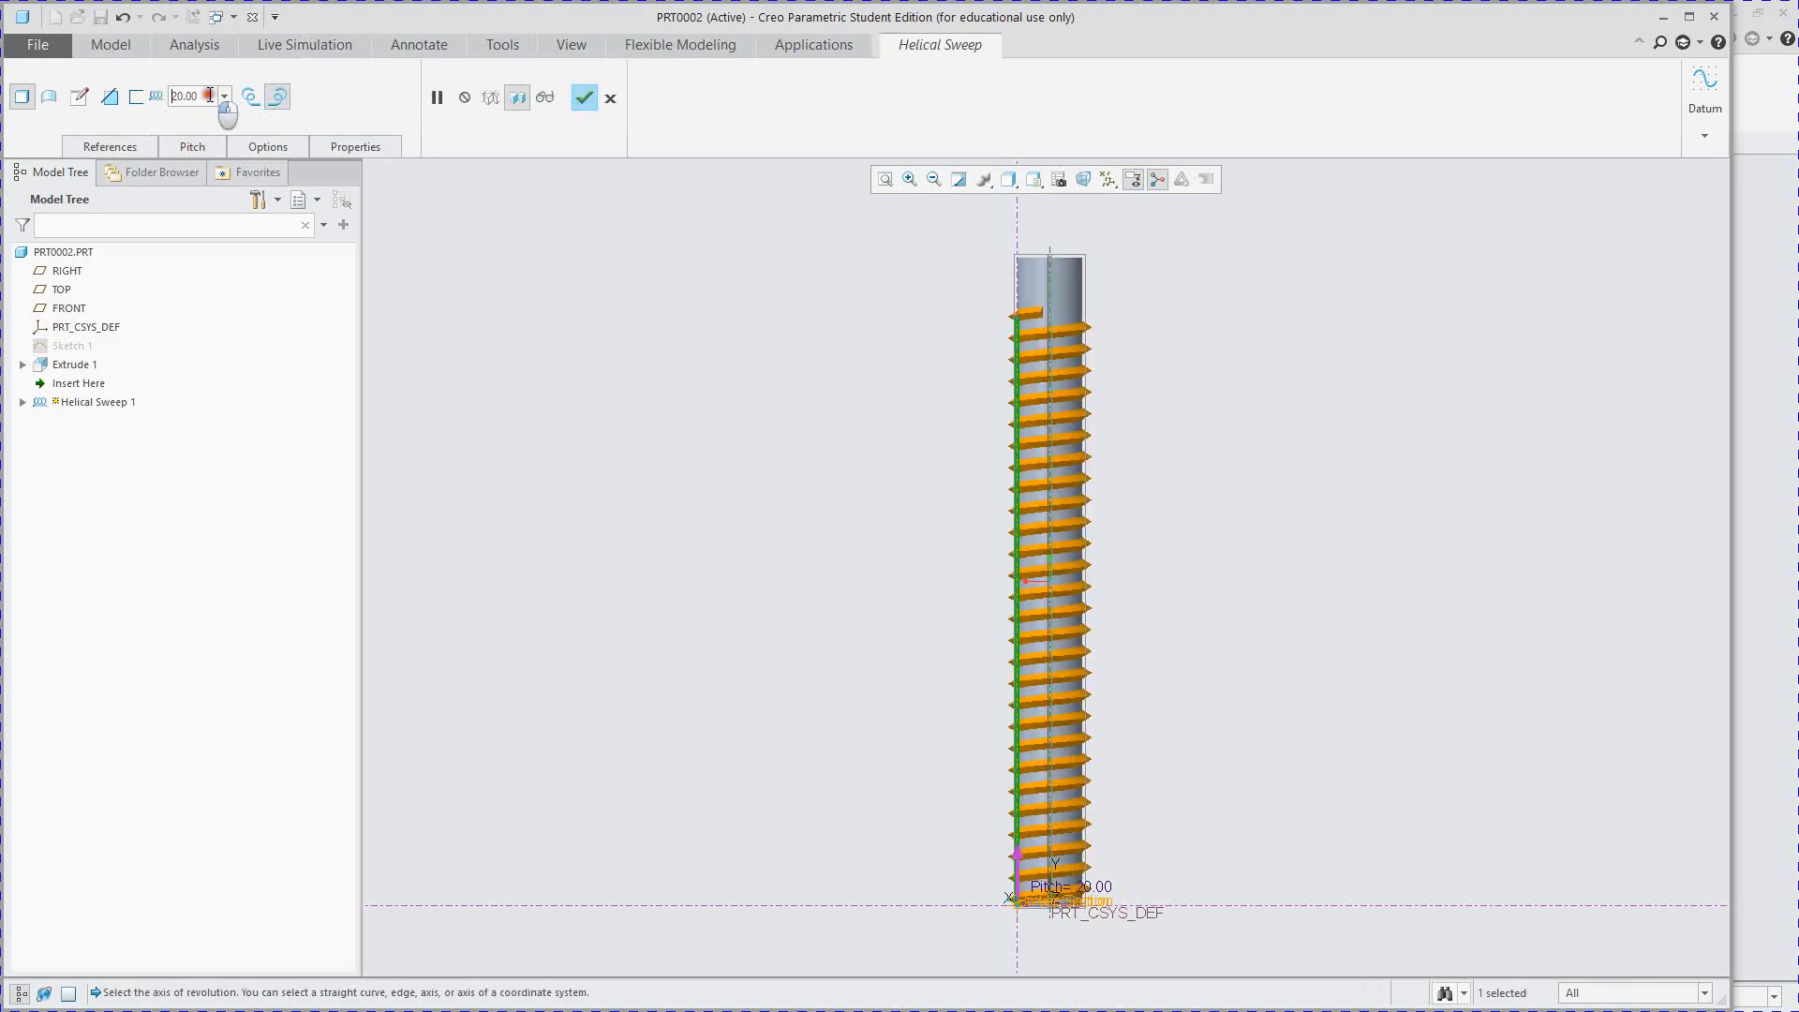
pyautogui.click(139, 99)
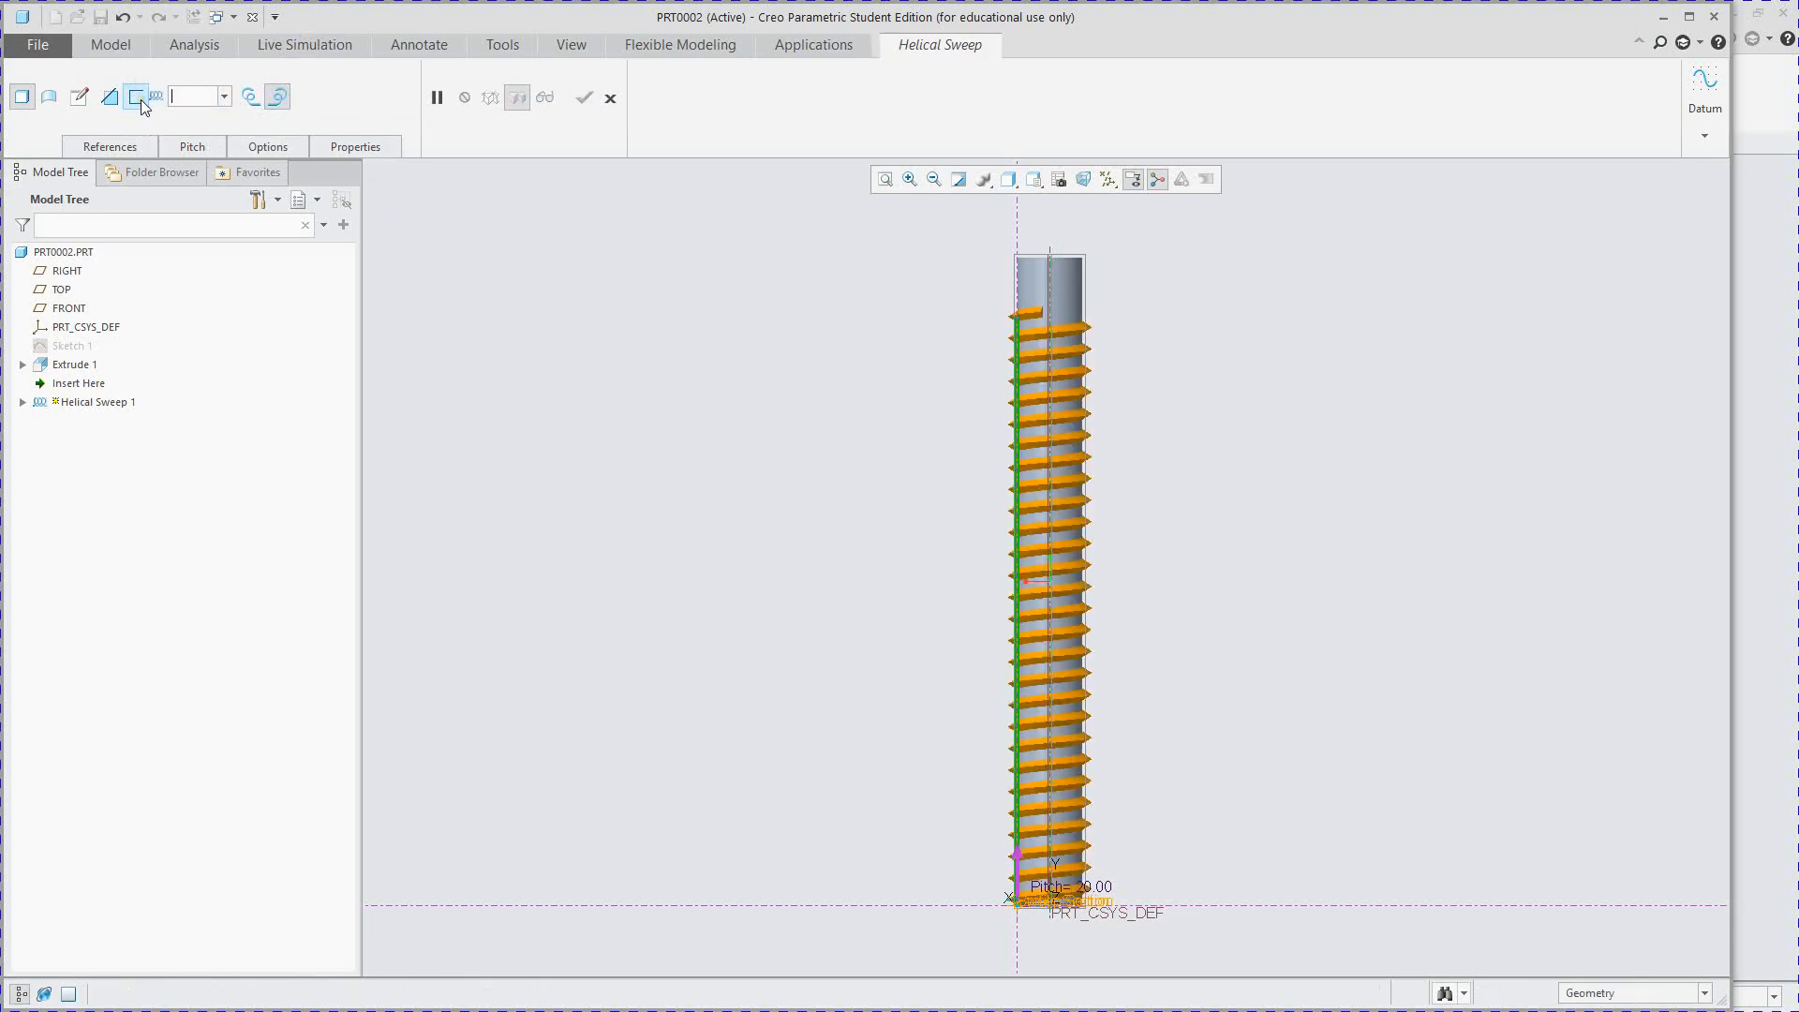
pyautogui.press('Return')
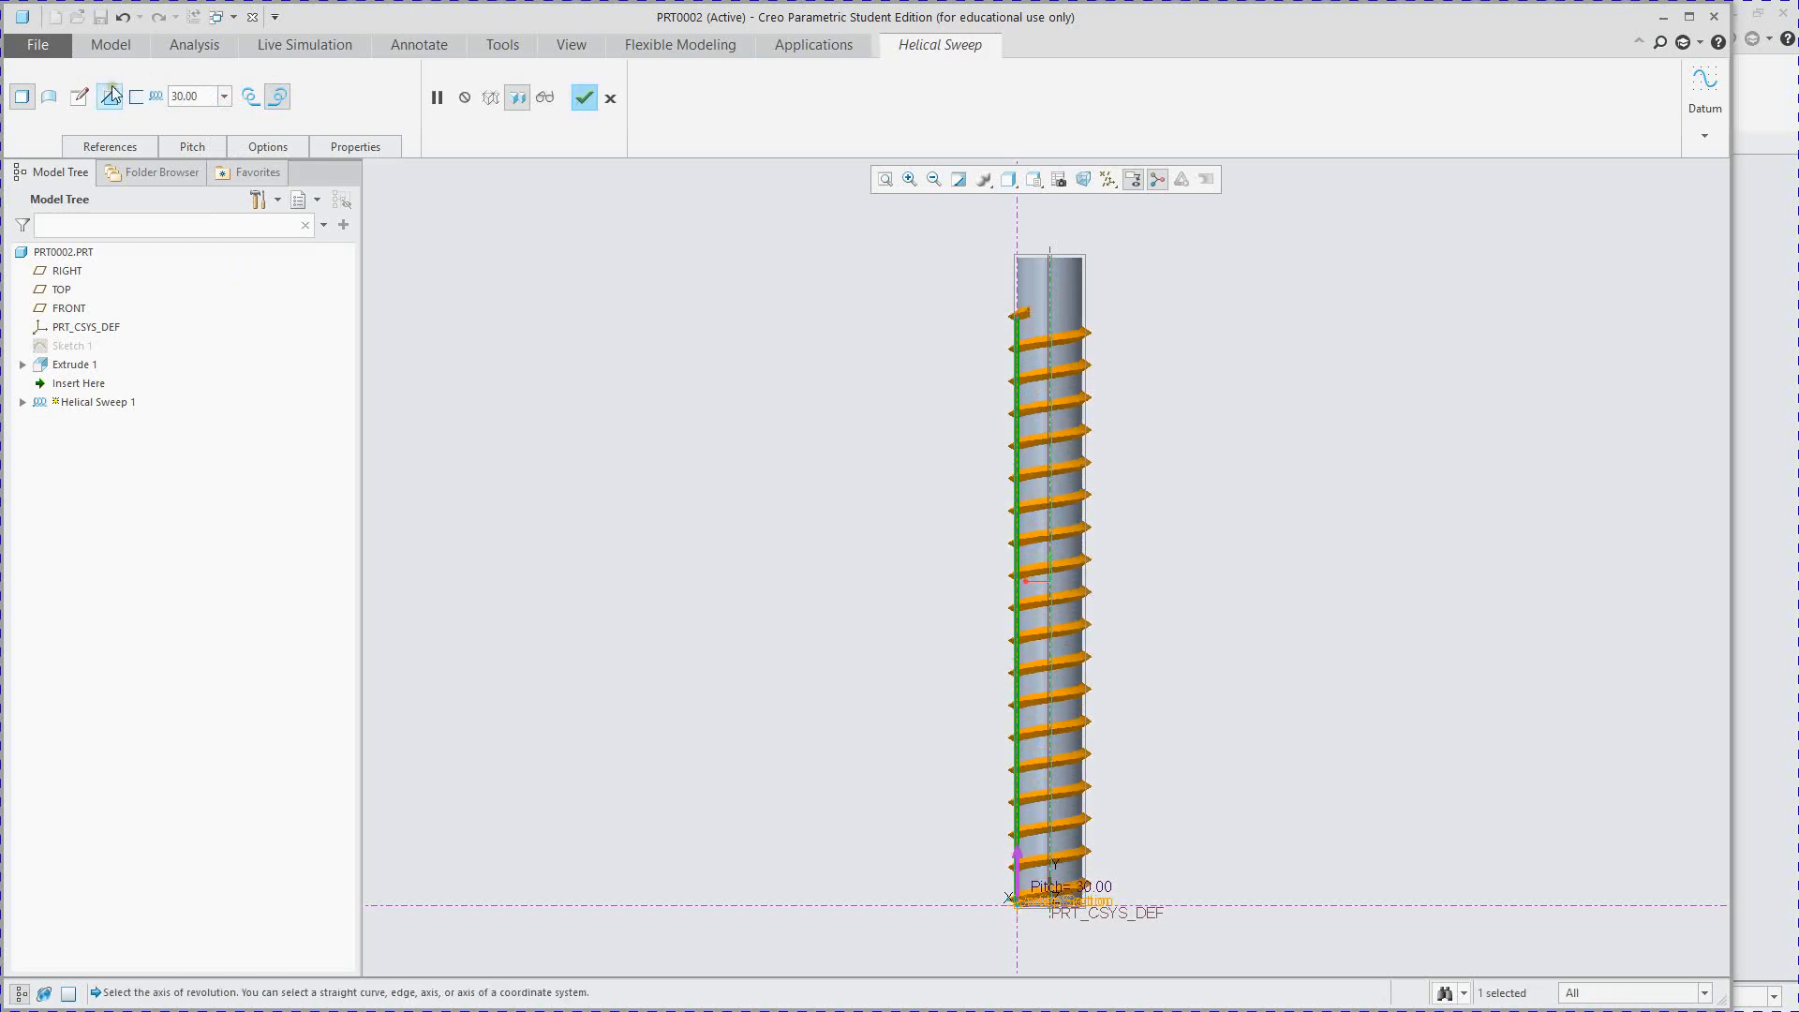
# - Try helical sweep pitches of 40 and 25
pyautogui.moveTo(200, 96); pyautogui.dragTo(151, 92)
pyautogui.press('BackSpace')
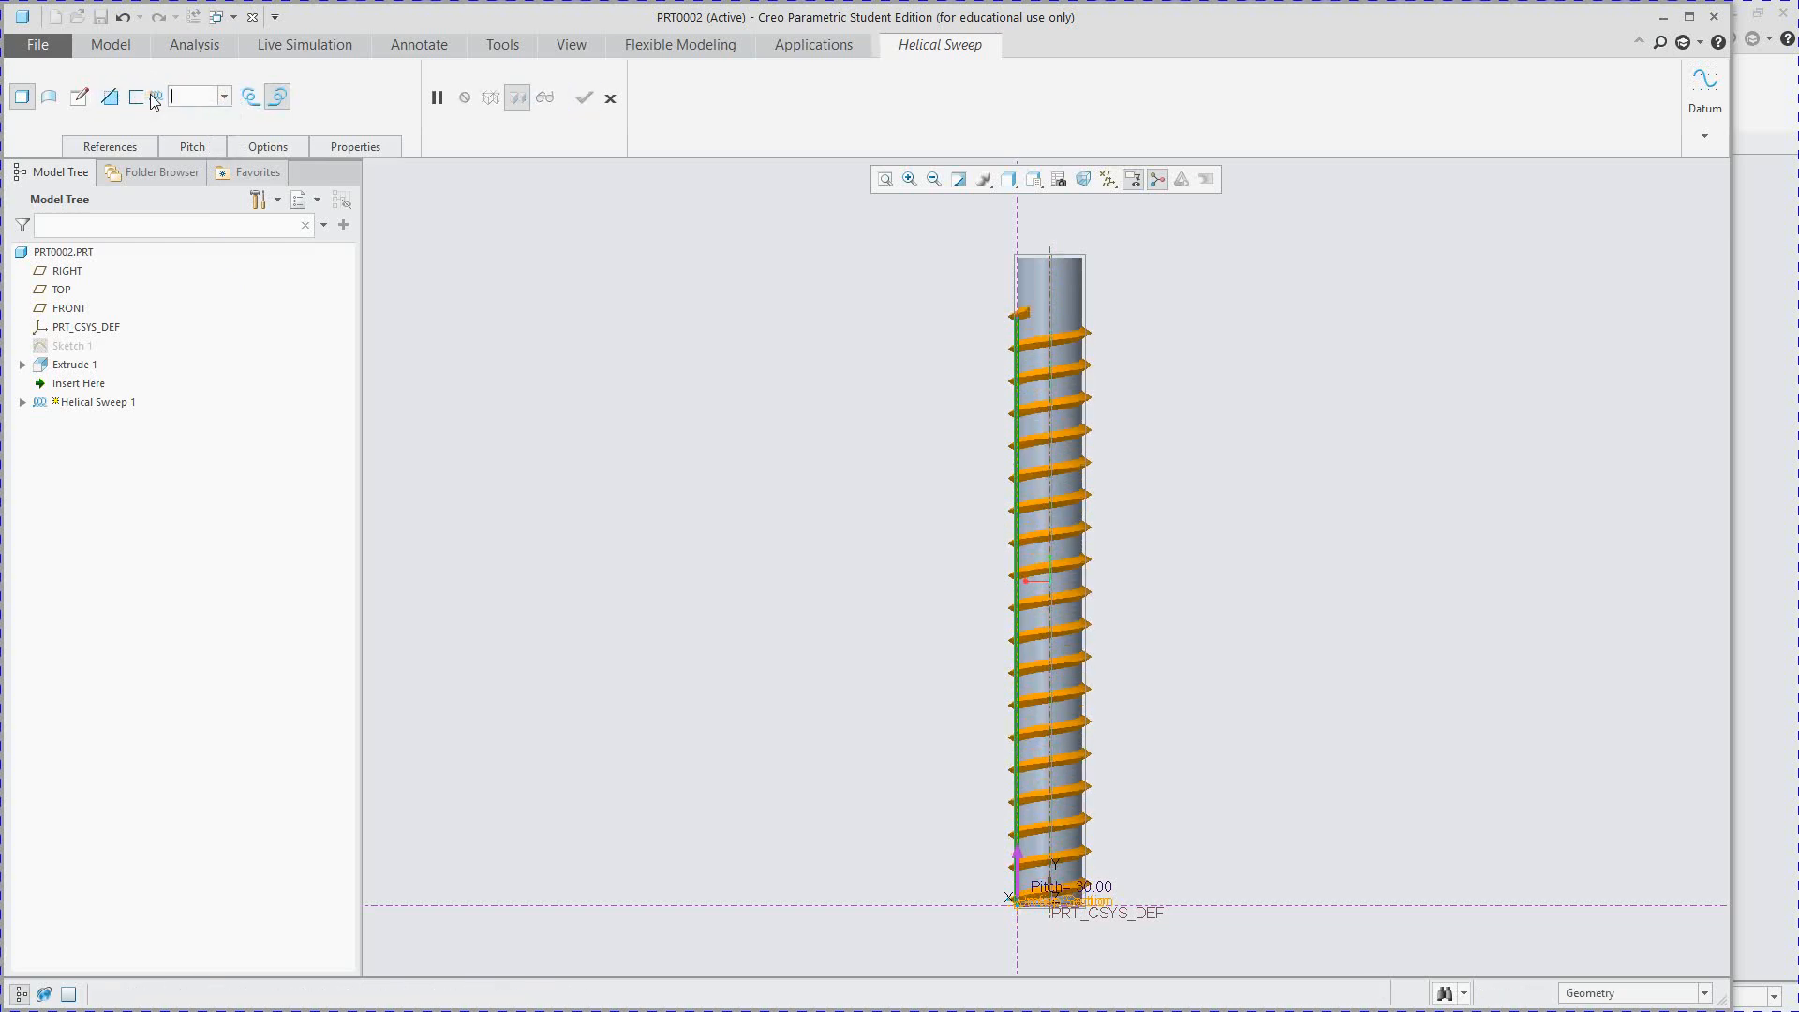
pyautogui.write('40')
pyautogui.press('Return')
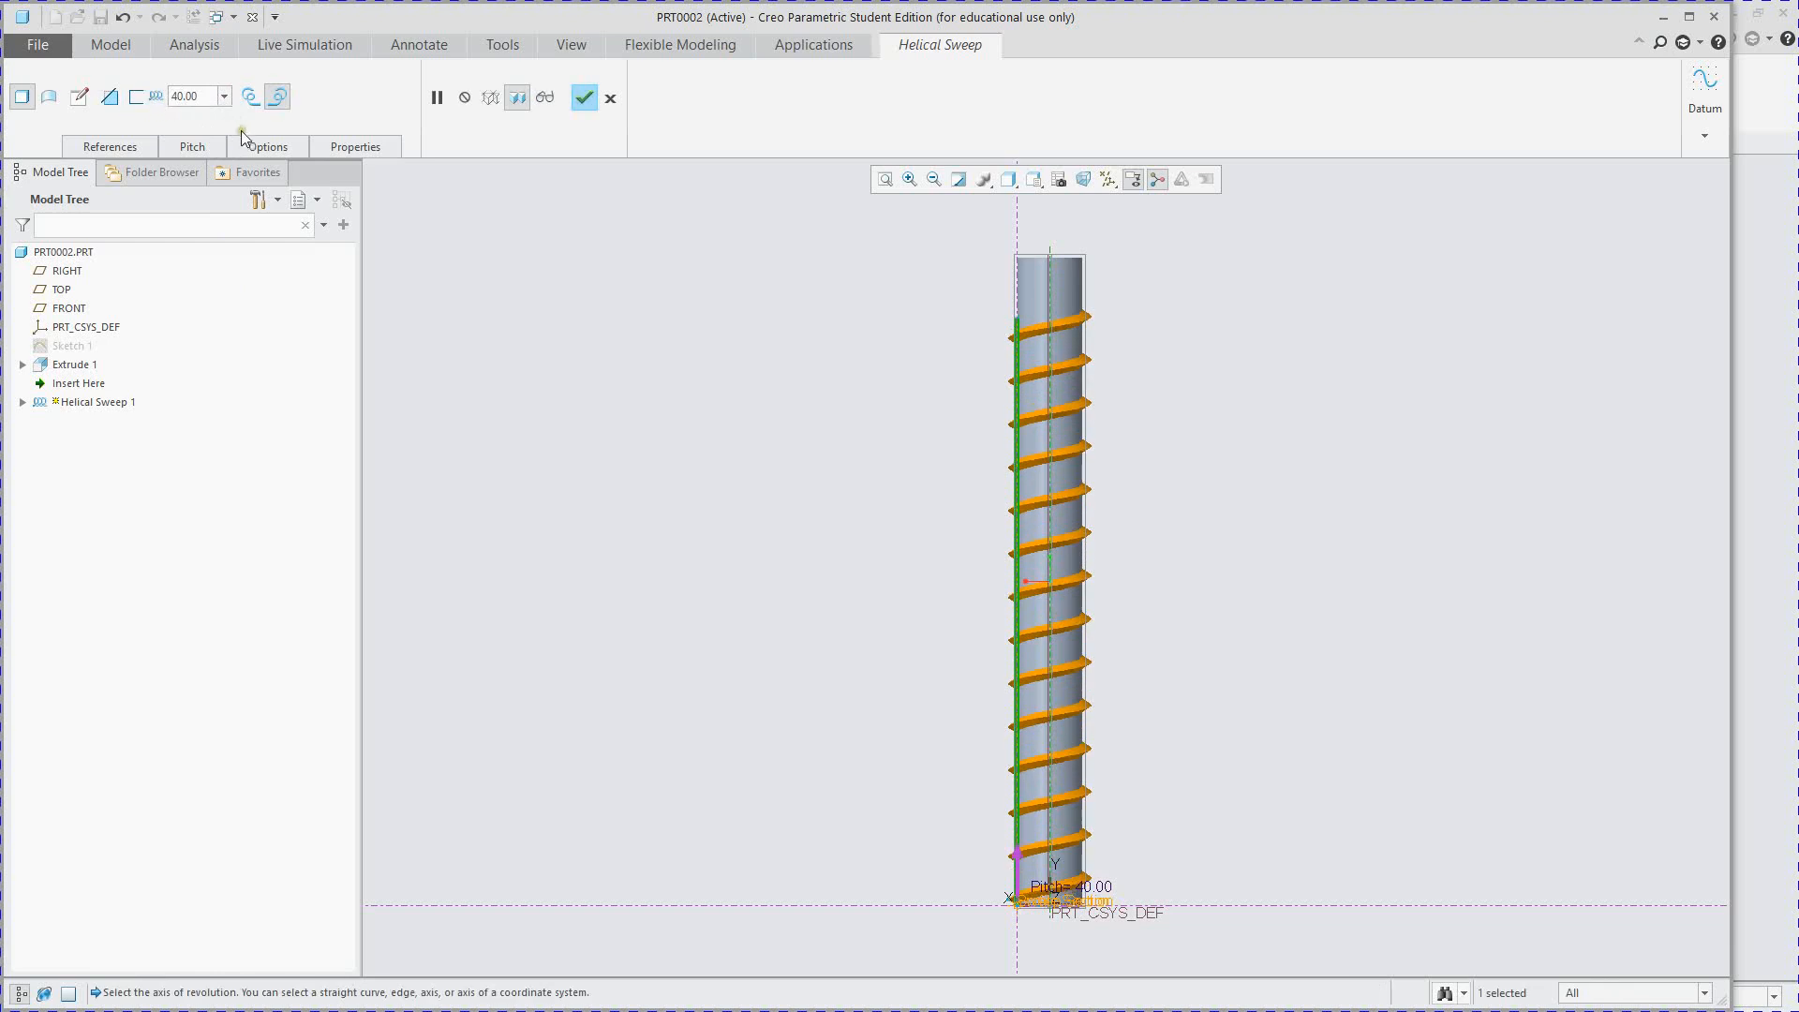
pyautogui.moveTo(199, 99); pyautogui.dragTo(167, 94)
pyautogui.write('25')
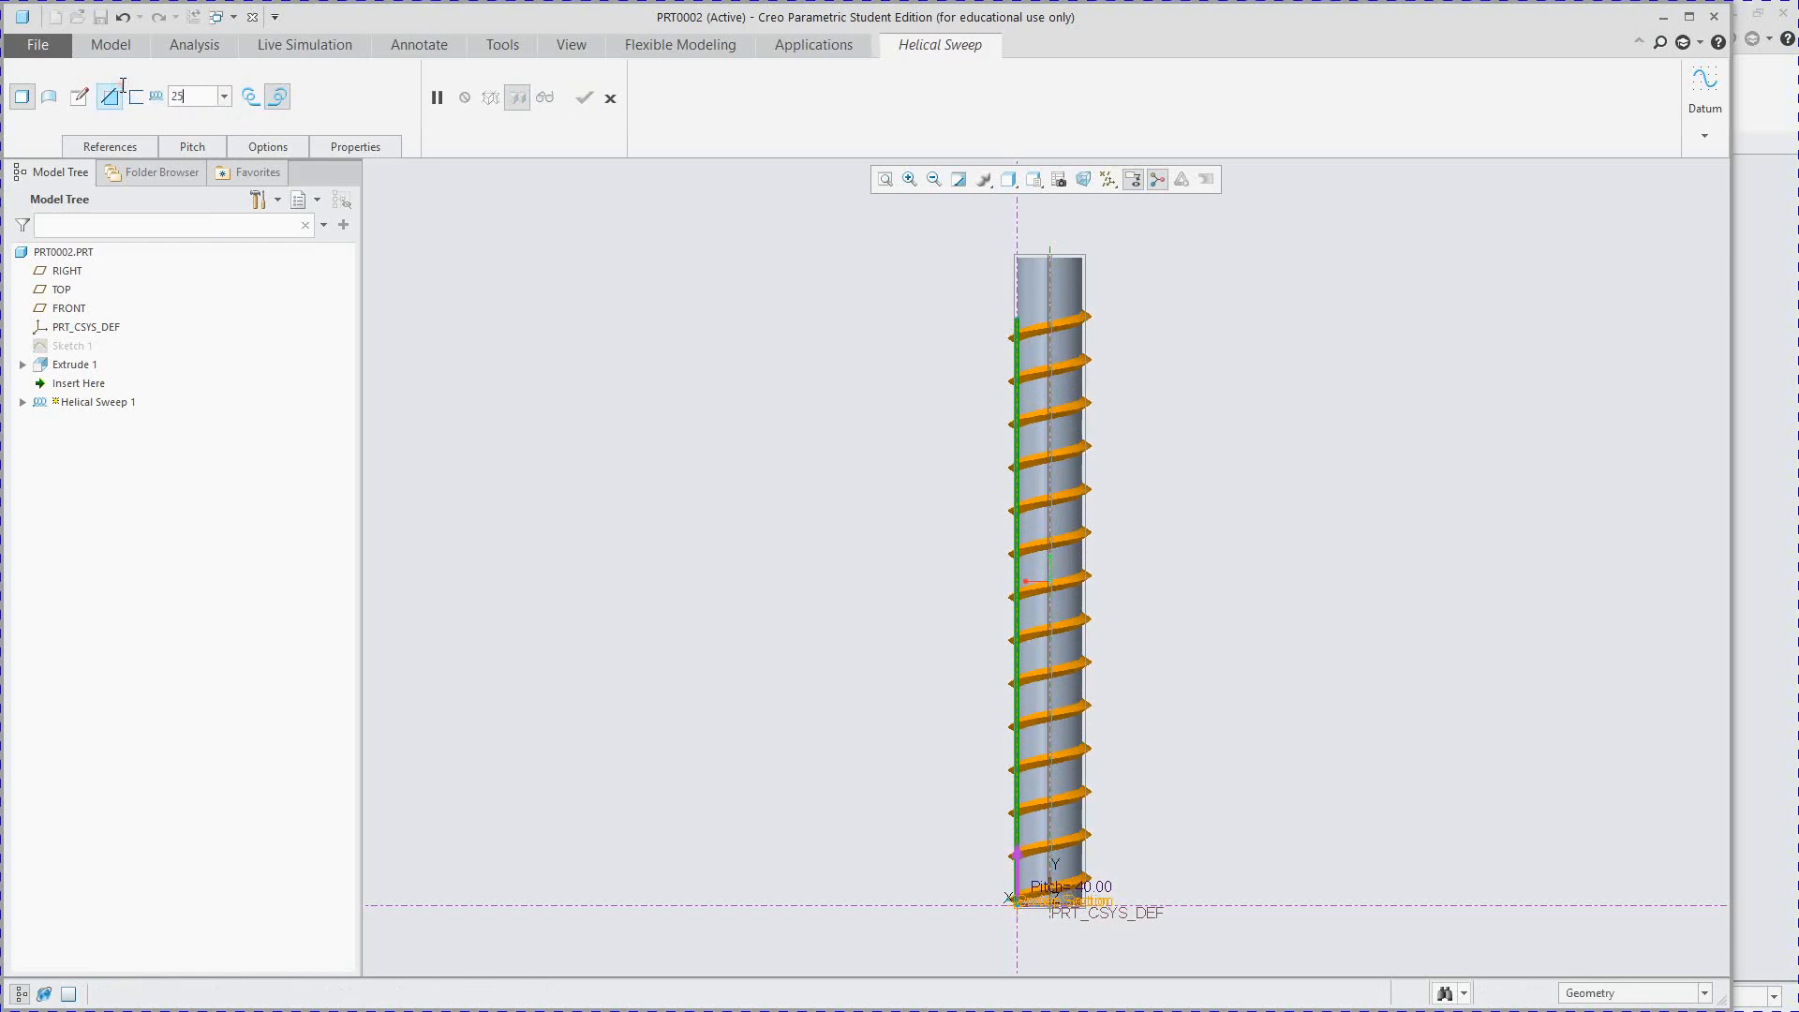
pyautogui.press('Return')
pyautogui.scroll(-2, 771, 595)
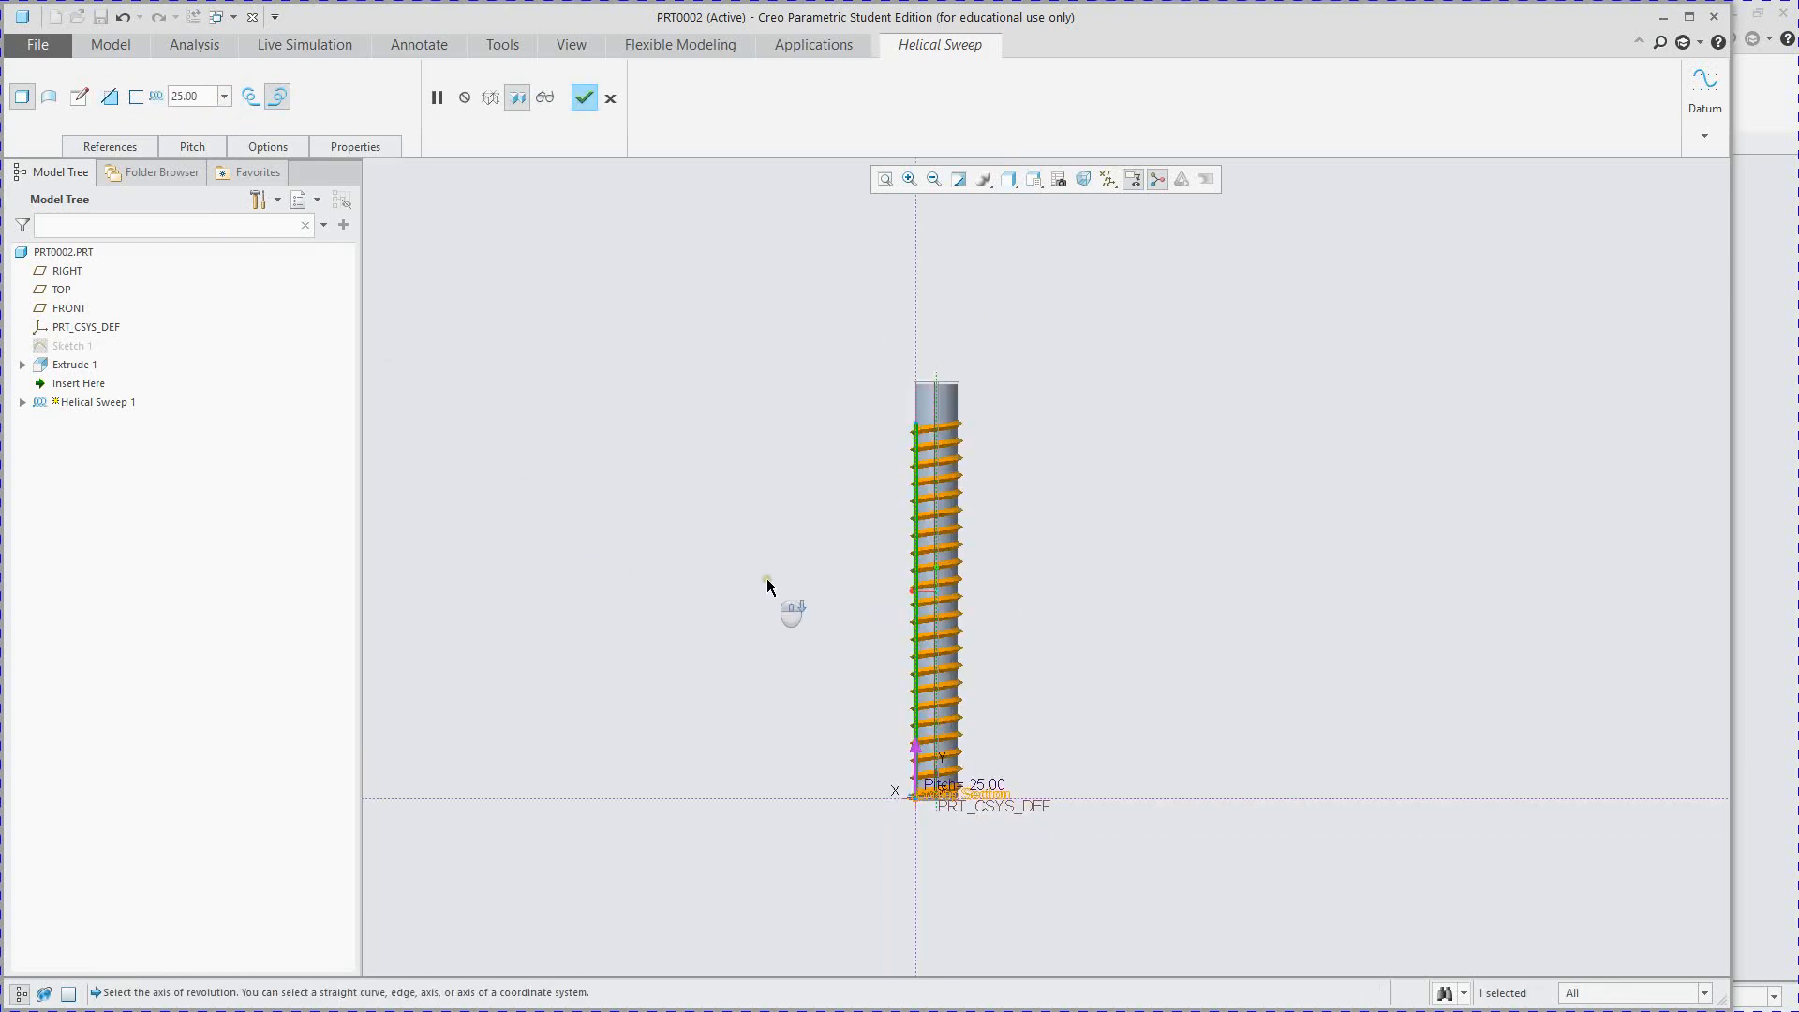
# - Set the helical sweep's pitch to 15 and complete the feature
pyautogui.moveTo(217, 98); pyautogui.dragTo(161, 94)
pyautogui.write('15')
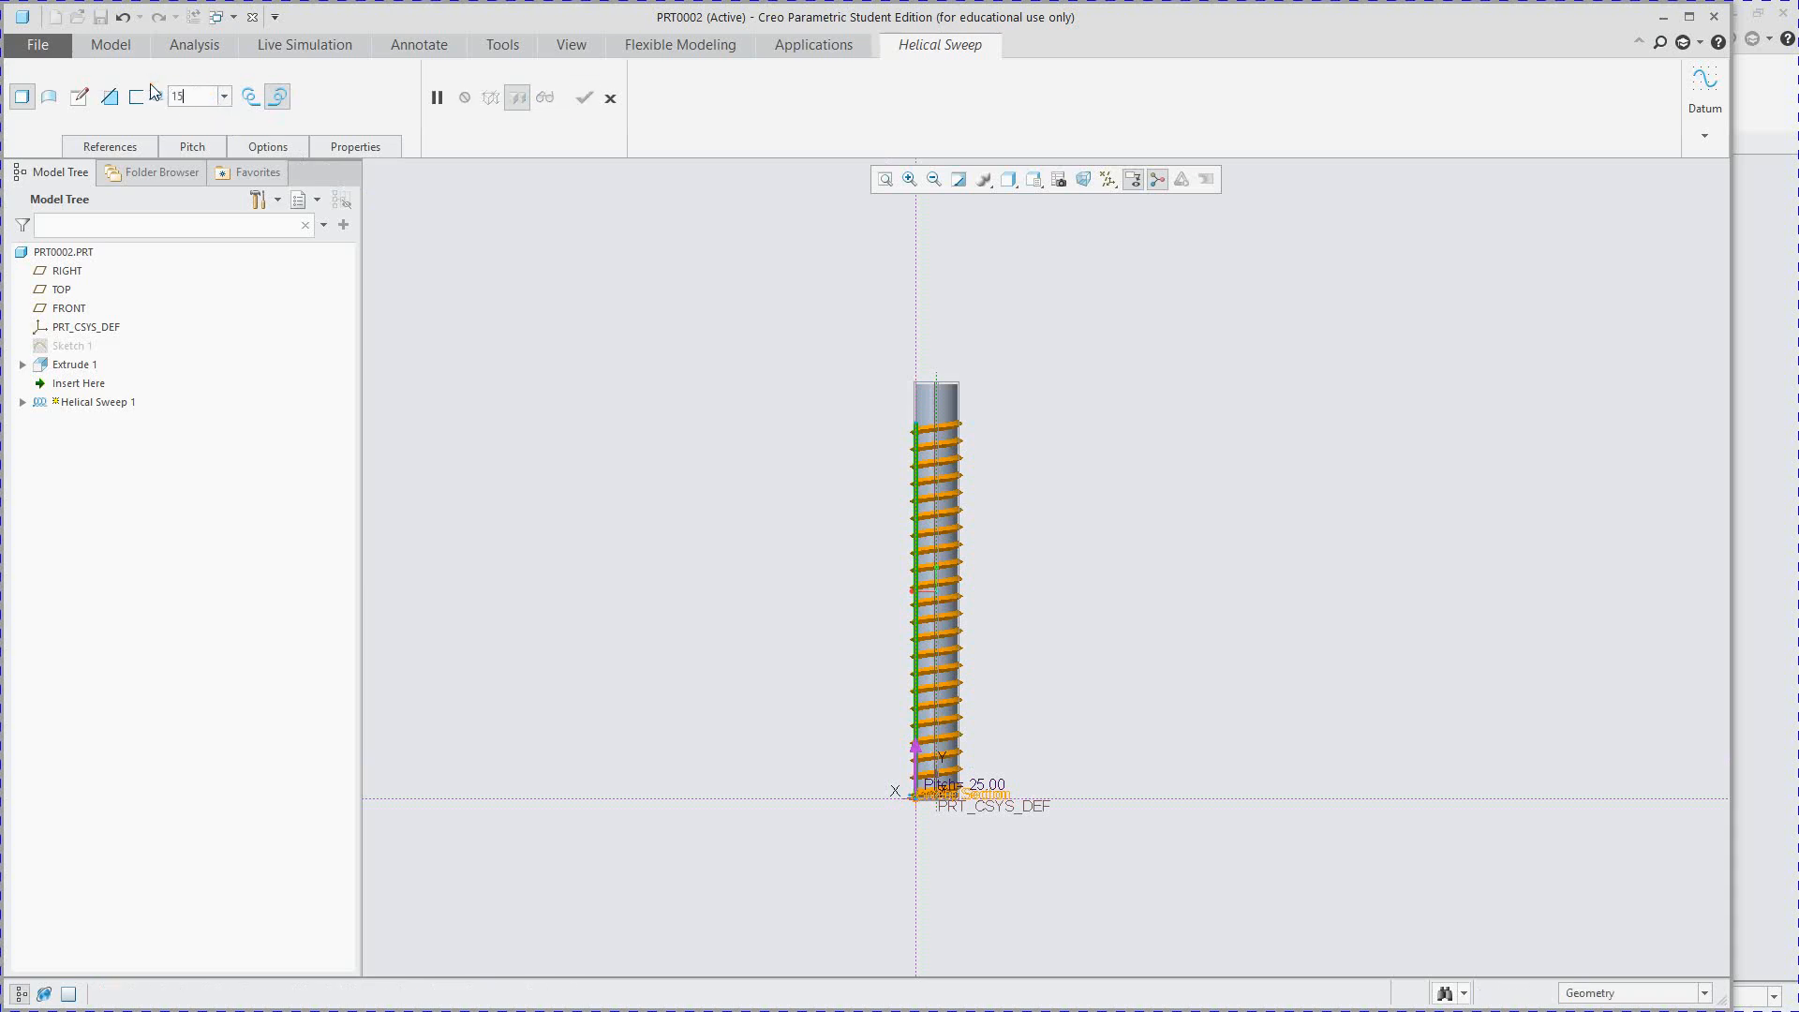
pyautogui.press('Return')
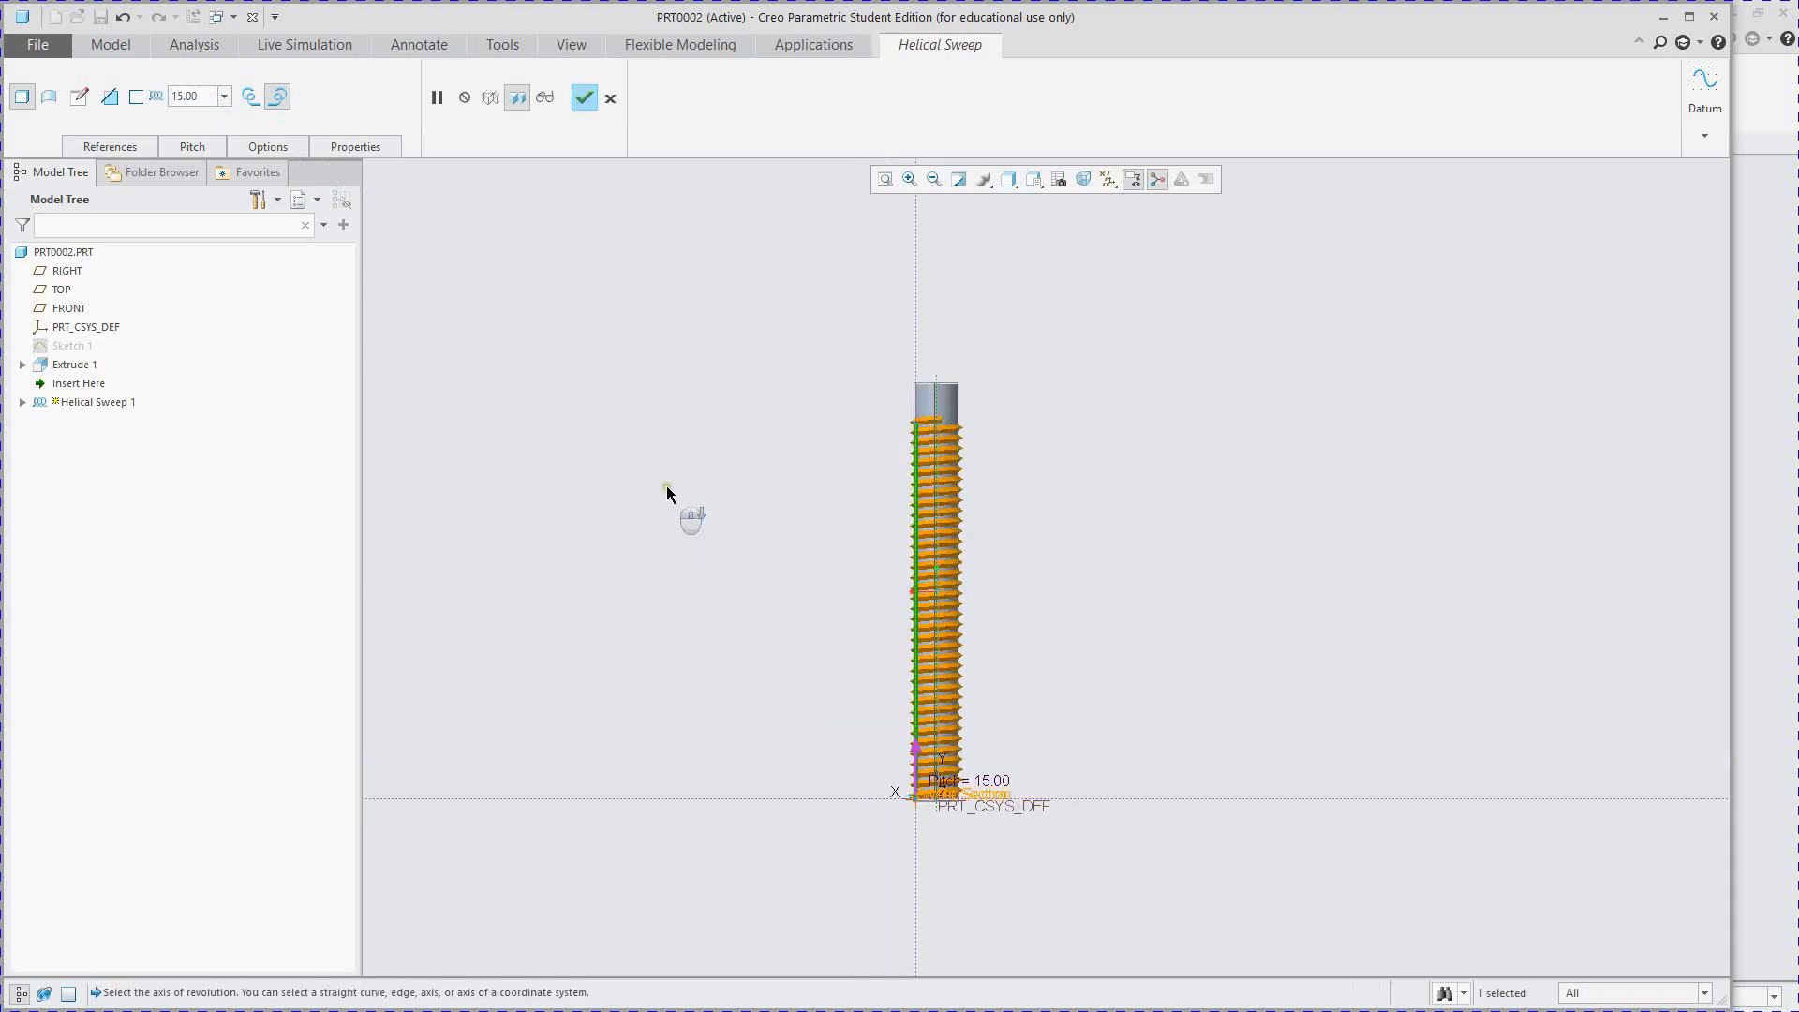
pyautogui.click(580, 103)
# - Examine the finished thread on the rod from the end and from the side
pyautogui.scroll(3, 694, 717)
pyautogui.scroll(-2, 839, 515)
pyautogui.scroll(-2, 828, 682)
pyautogui.moveTo(808, 509); pyautogui.dragTo(808, 678, button='middle')
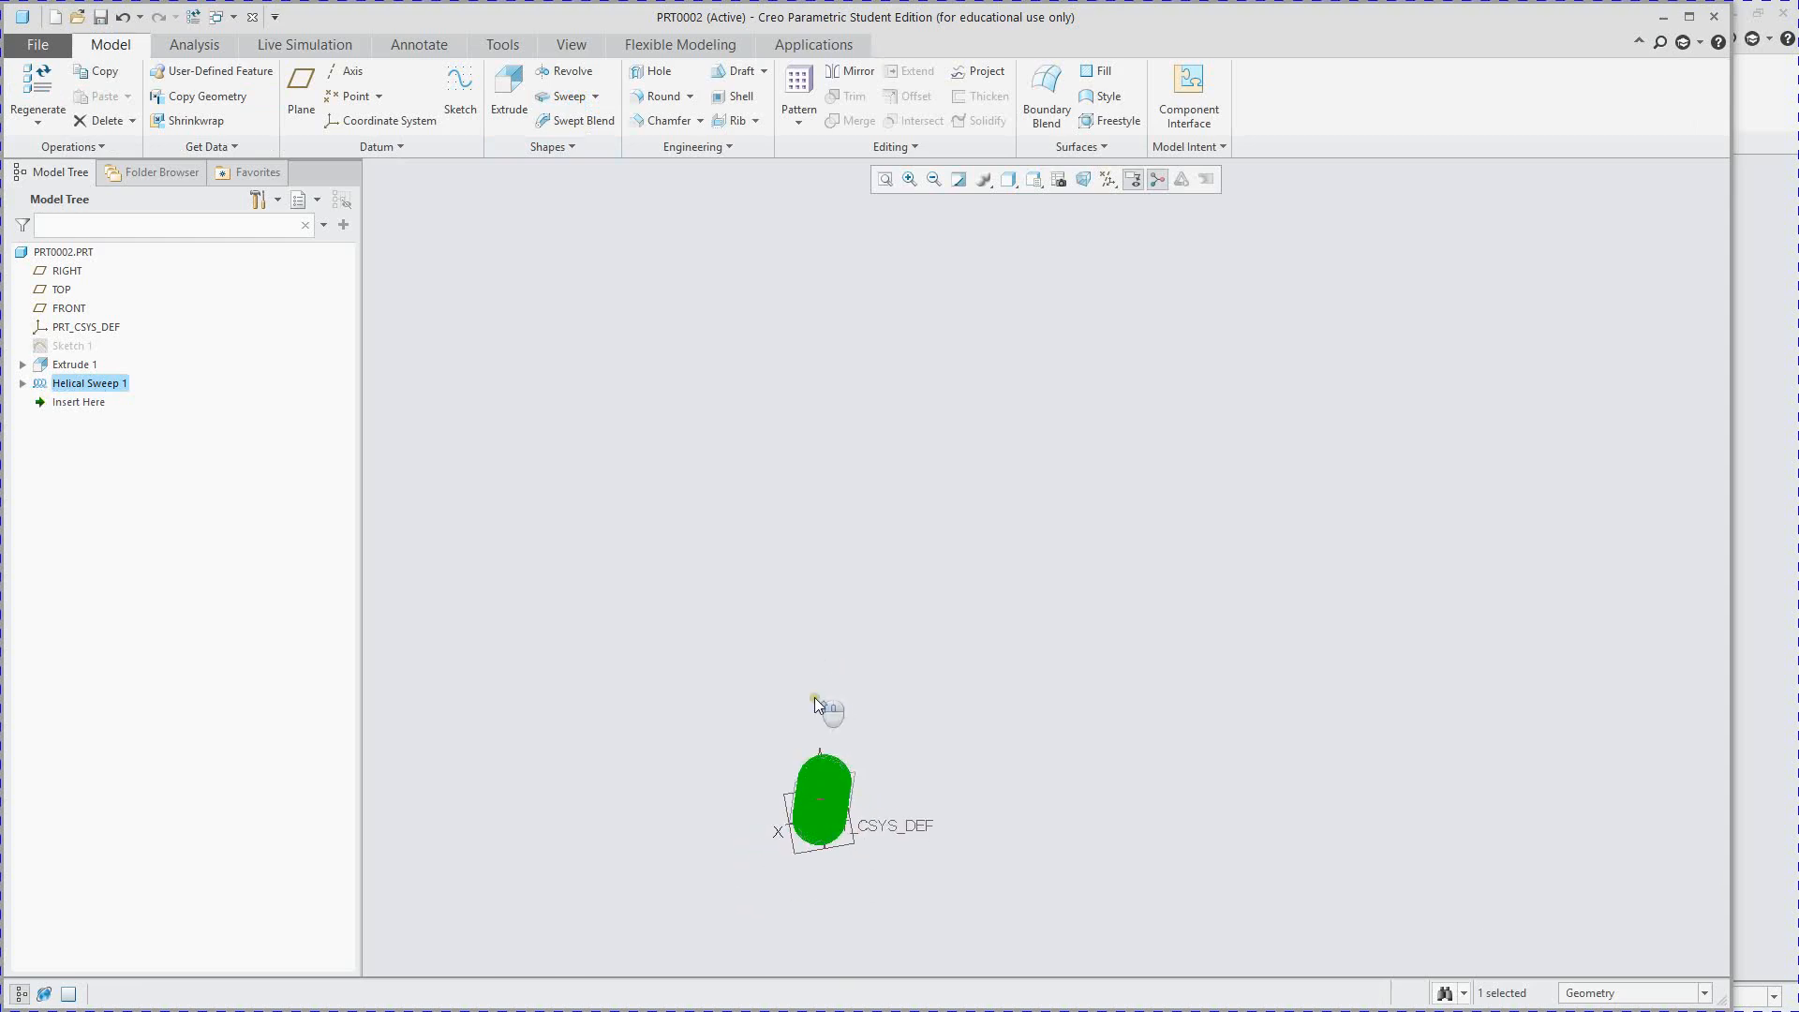
pyautogui.scroll(3, 783, 862)
pyautogui.scroll(-3, 861, 934)
pyautogui.moveTo(659, 695); pyautogui.dragTo(552, 483, button='middle')
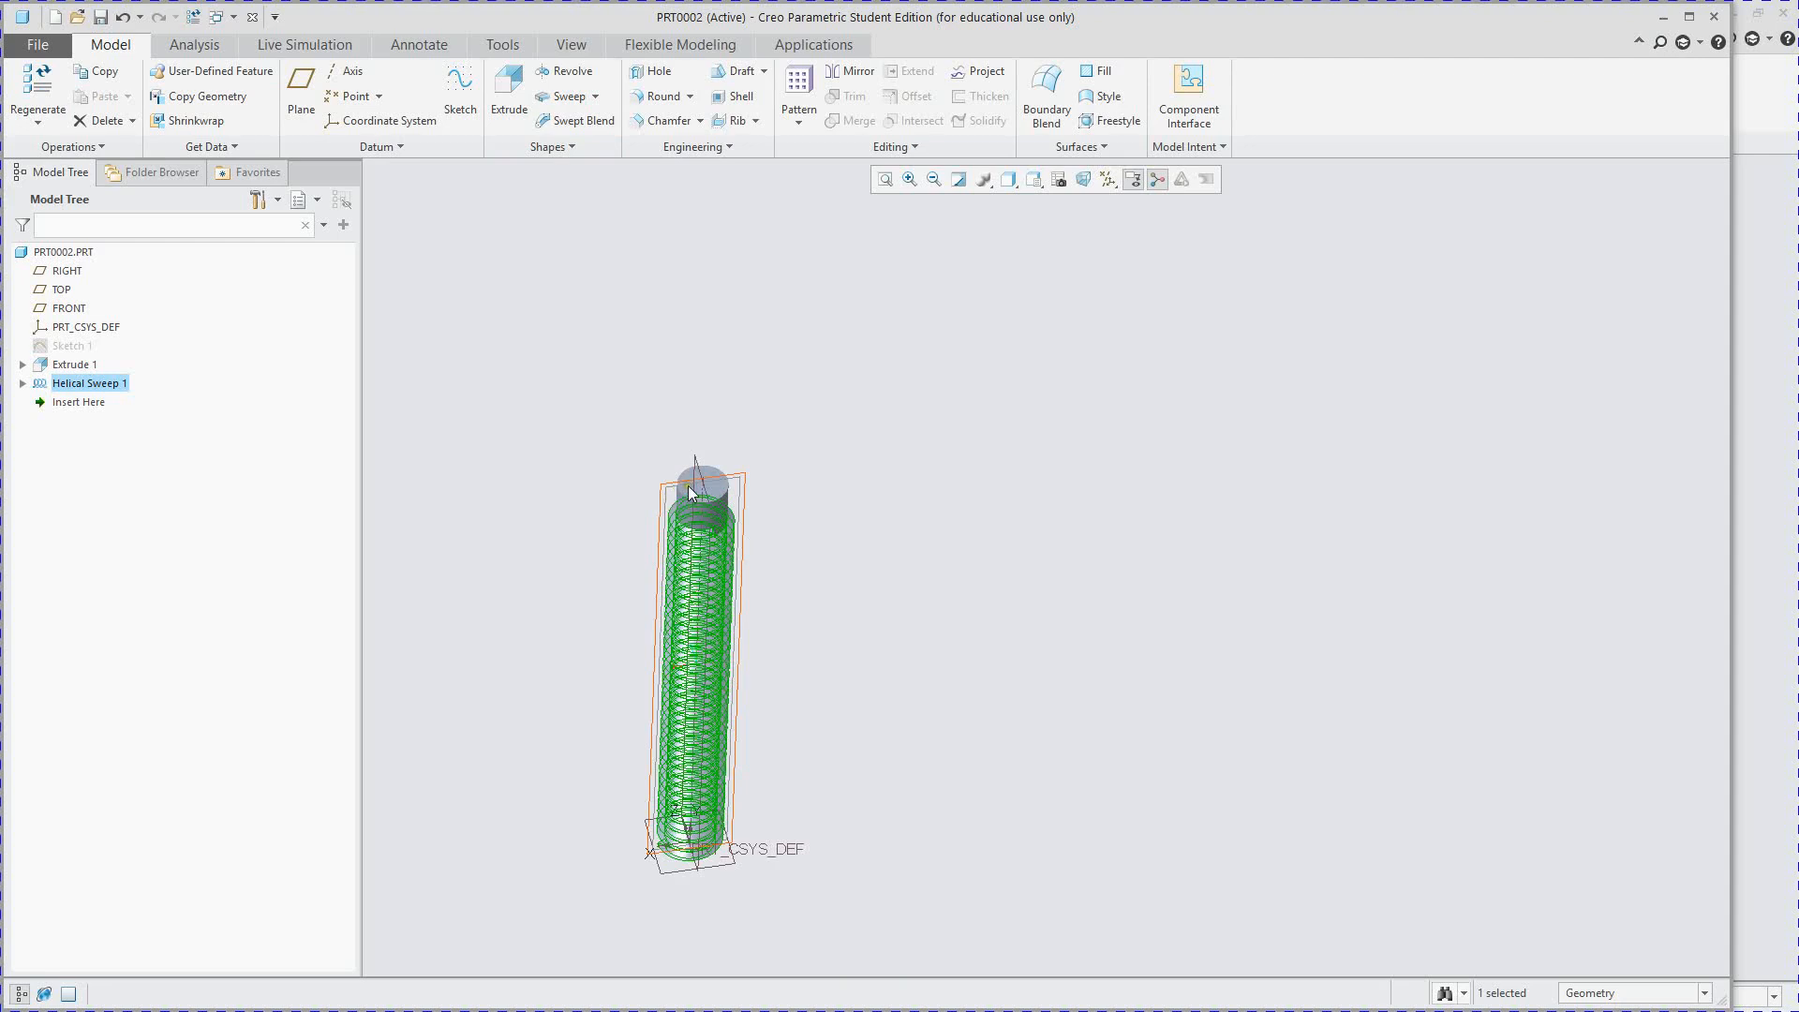
pyautogui.scroll(2, 660, 459)
pyautogui.scroll(-3, 684, 478)
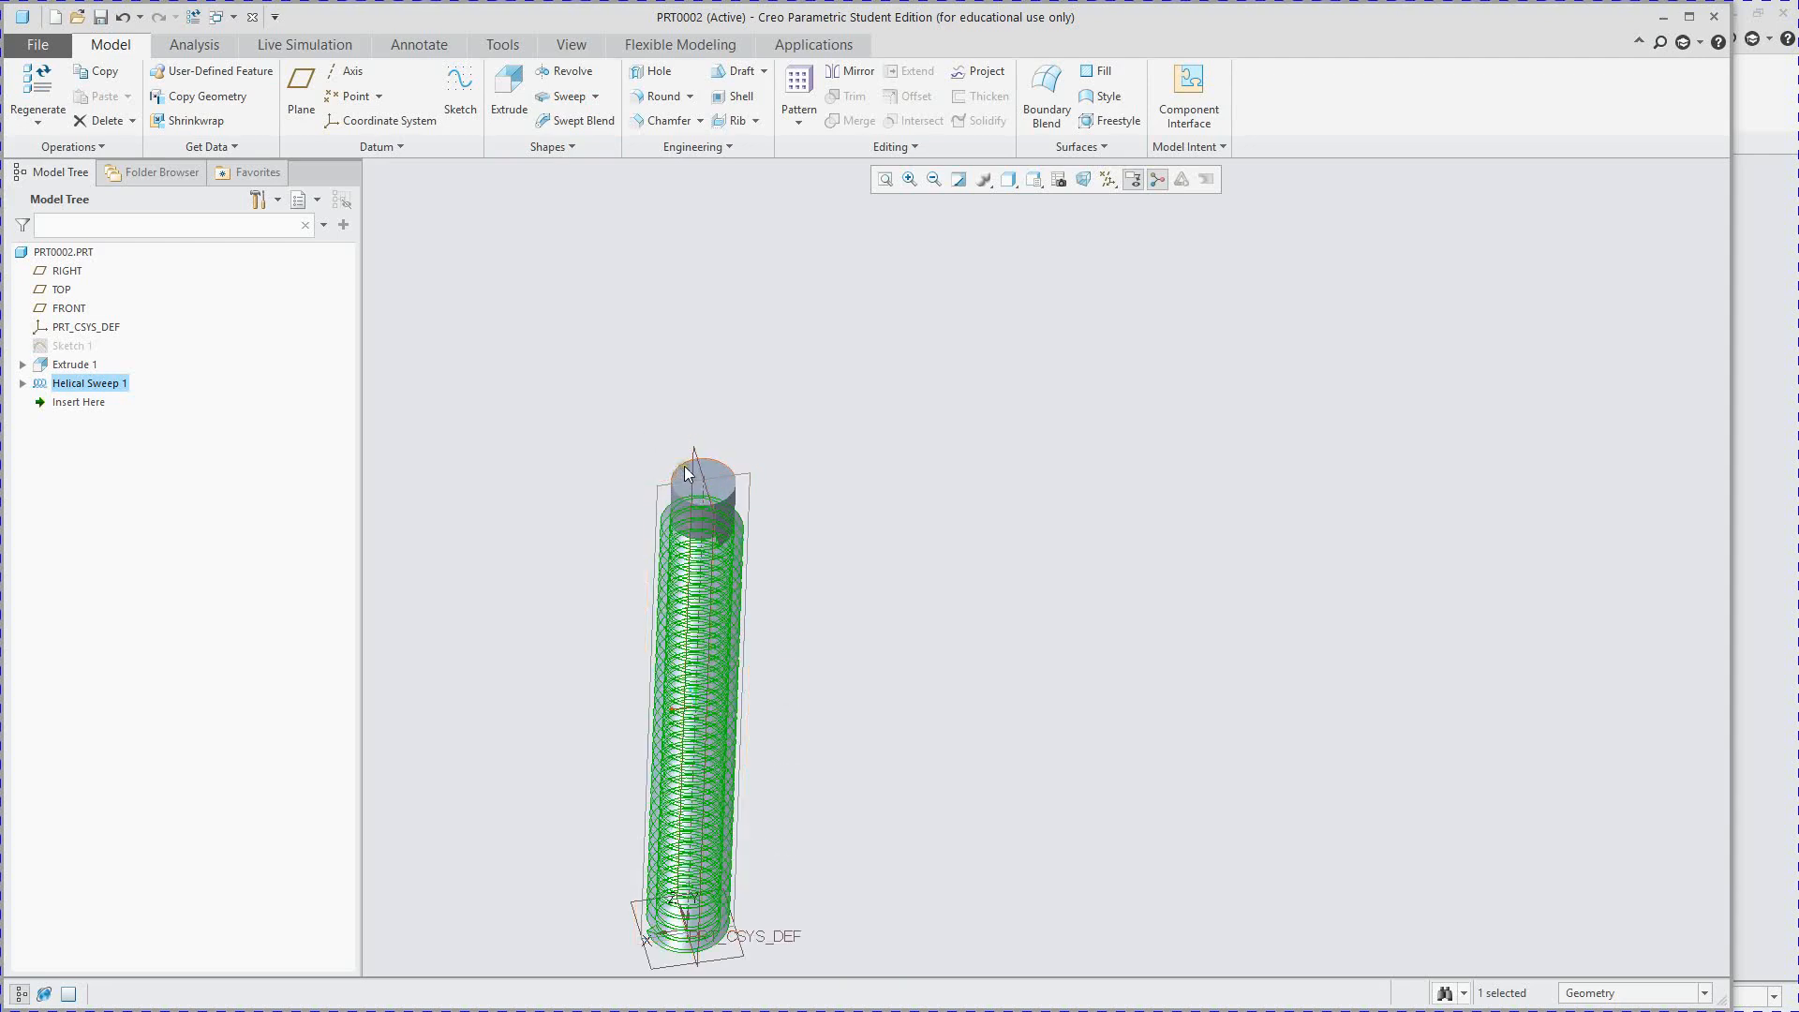
# - Start a sketch on the flat end face above the thread and orient it parallel to the screen
pyautogui.click(716, 475)
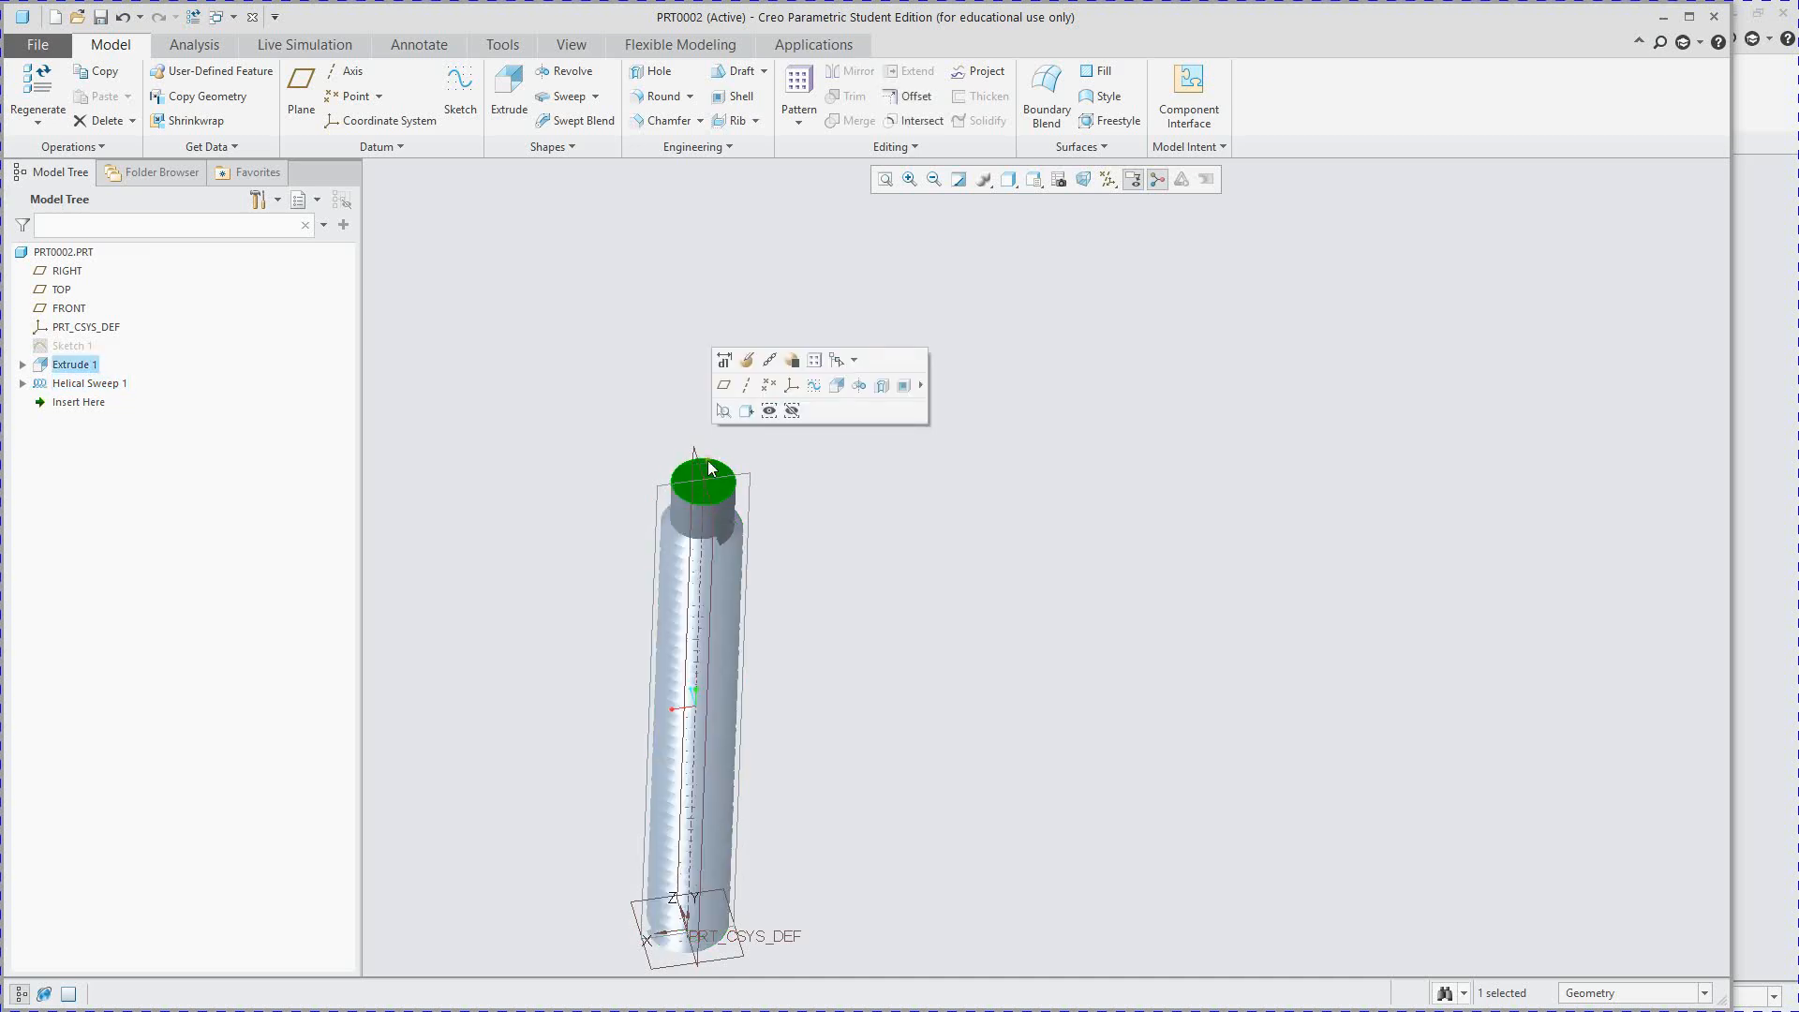
pyautogui.click(460, 89)
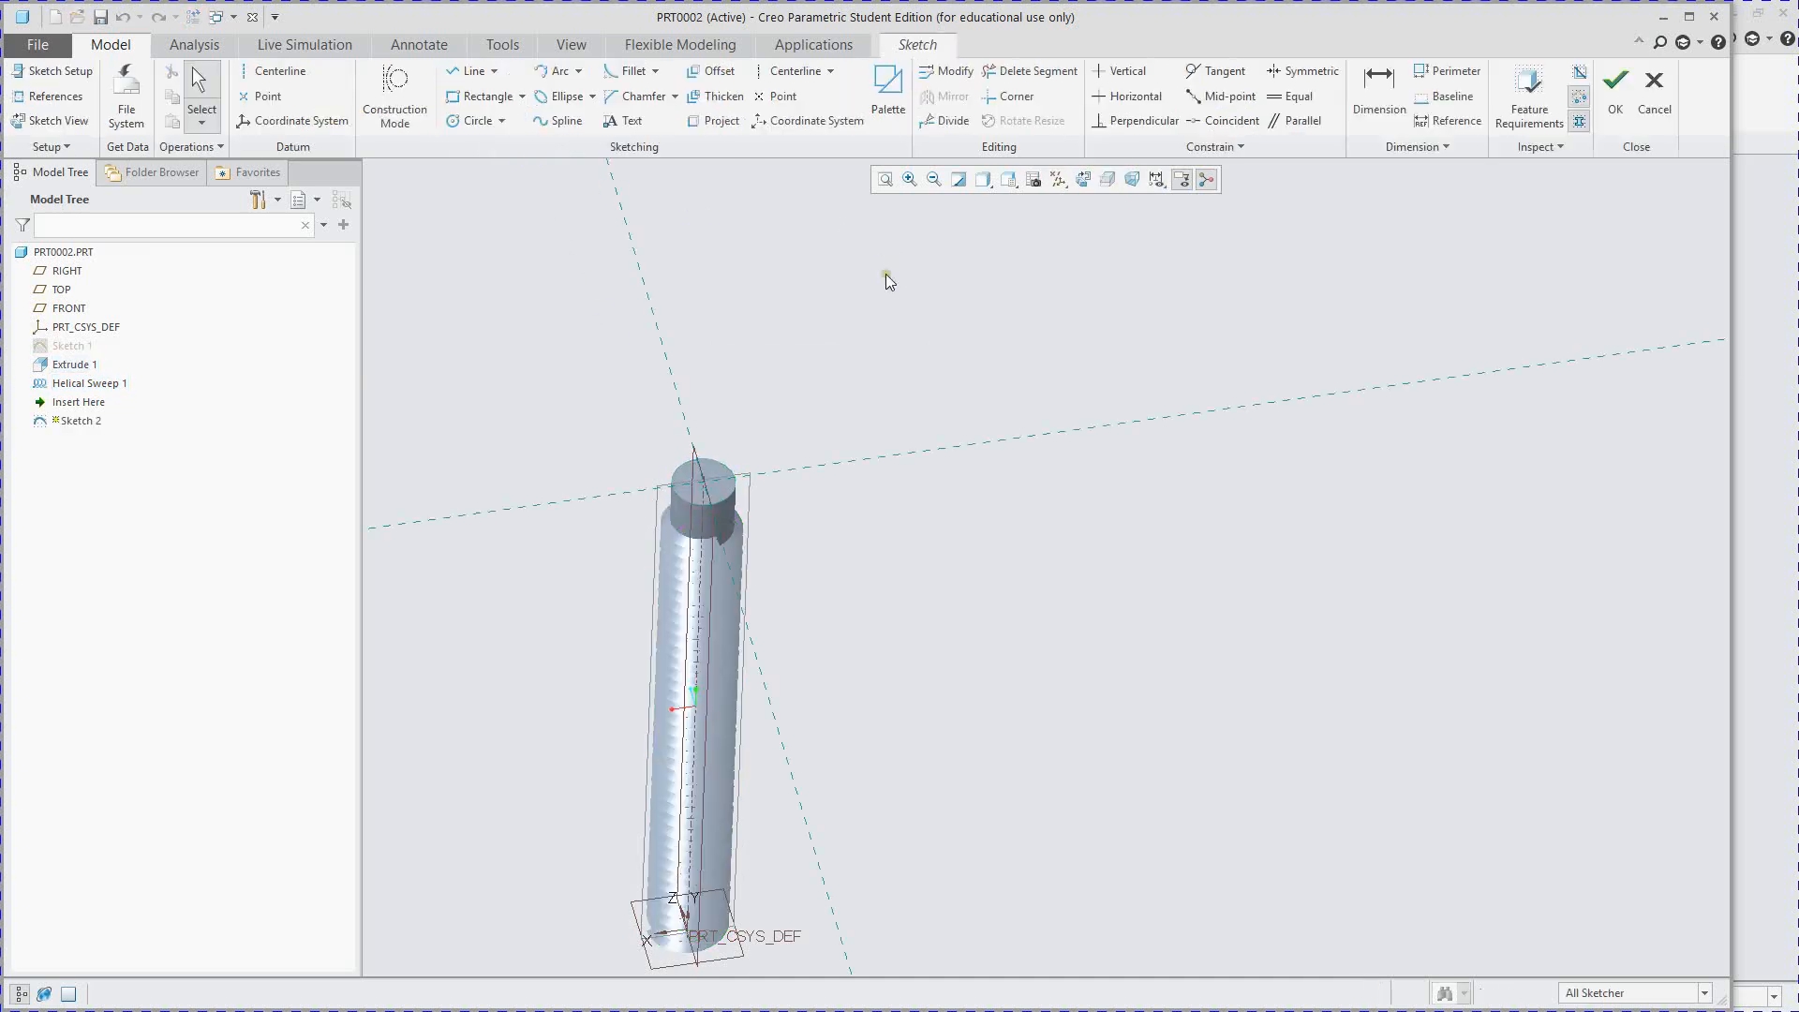
pyautogui.click(1104, 183)
pyautogui.scroll(5, 545, 401)
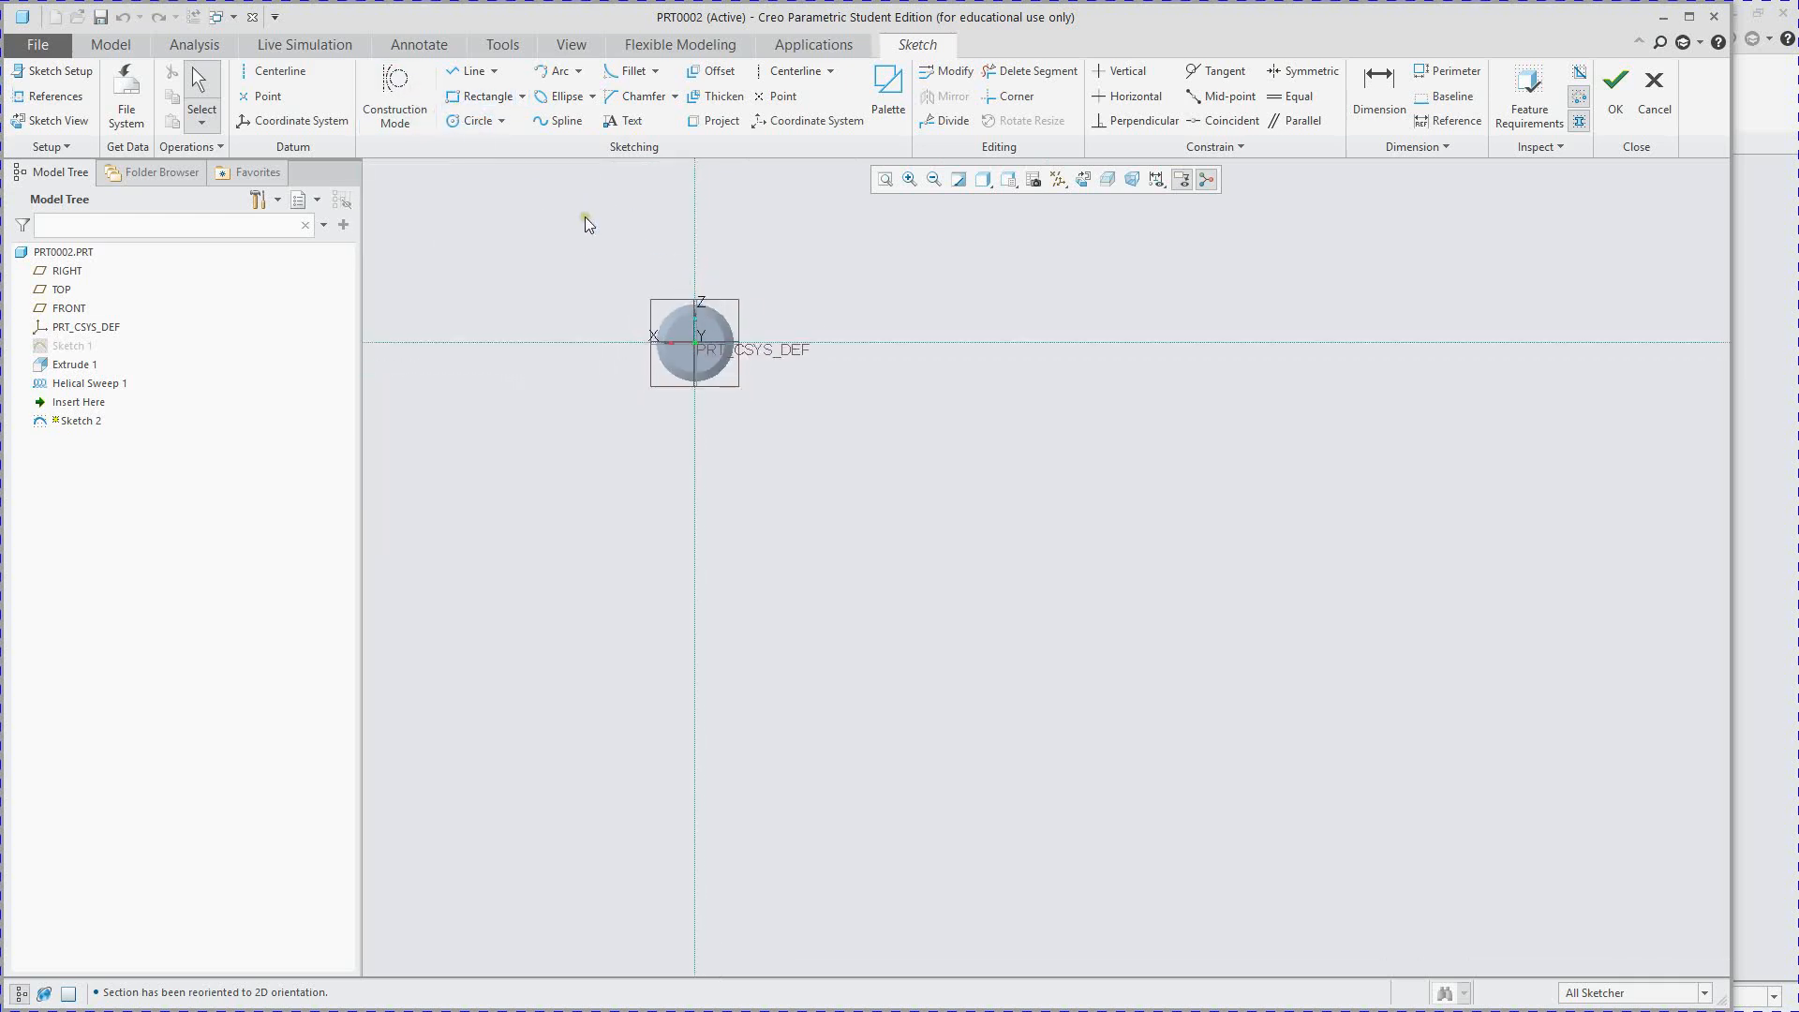
# - Sketch a construction circle about 80 in radius, centred on the rod's axis and enclosing its end face
pyautogui.scroll(-4, 587, 223)
pyautogui.scroll(1, 615, 391)
pyautogui.scroll(-1, 616, 391)
pyautogui.scroll(3, 617, 391)
pyautogui.scroll(-1, 617, 391)
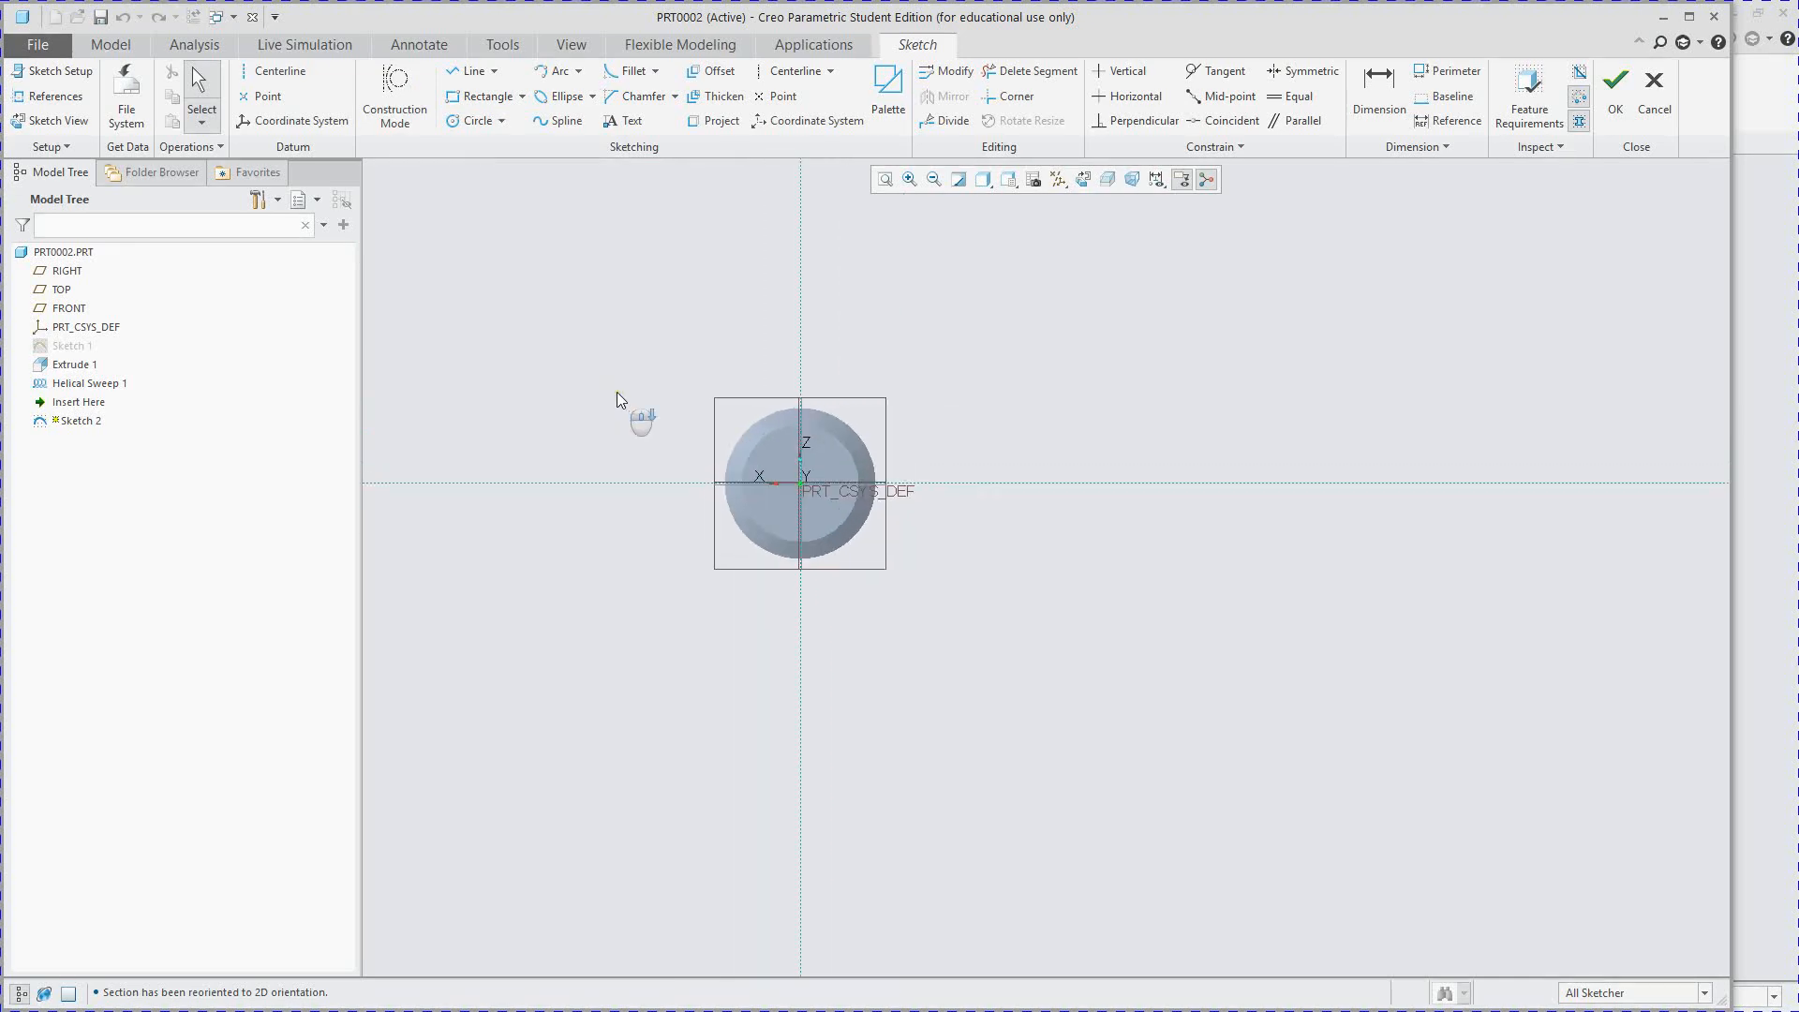
pyautogui.click(405, 100)
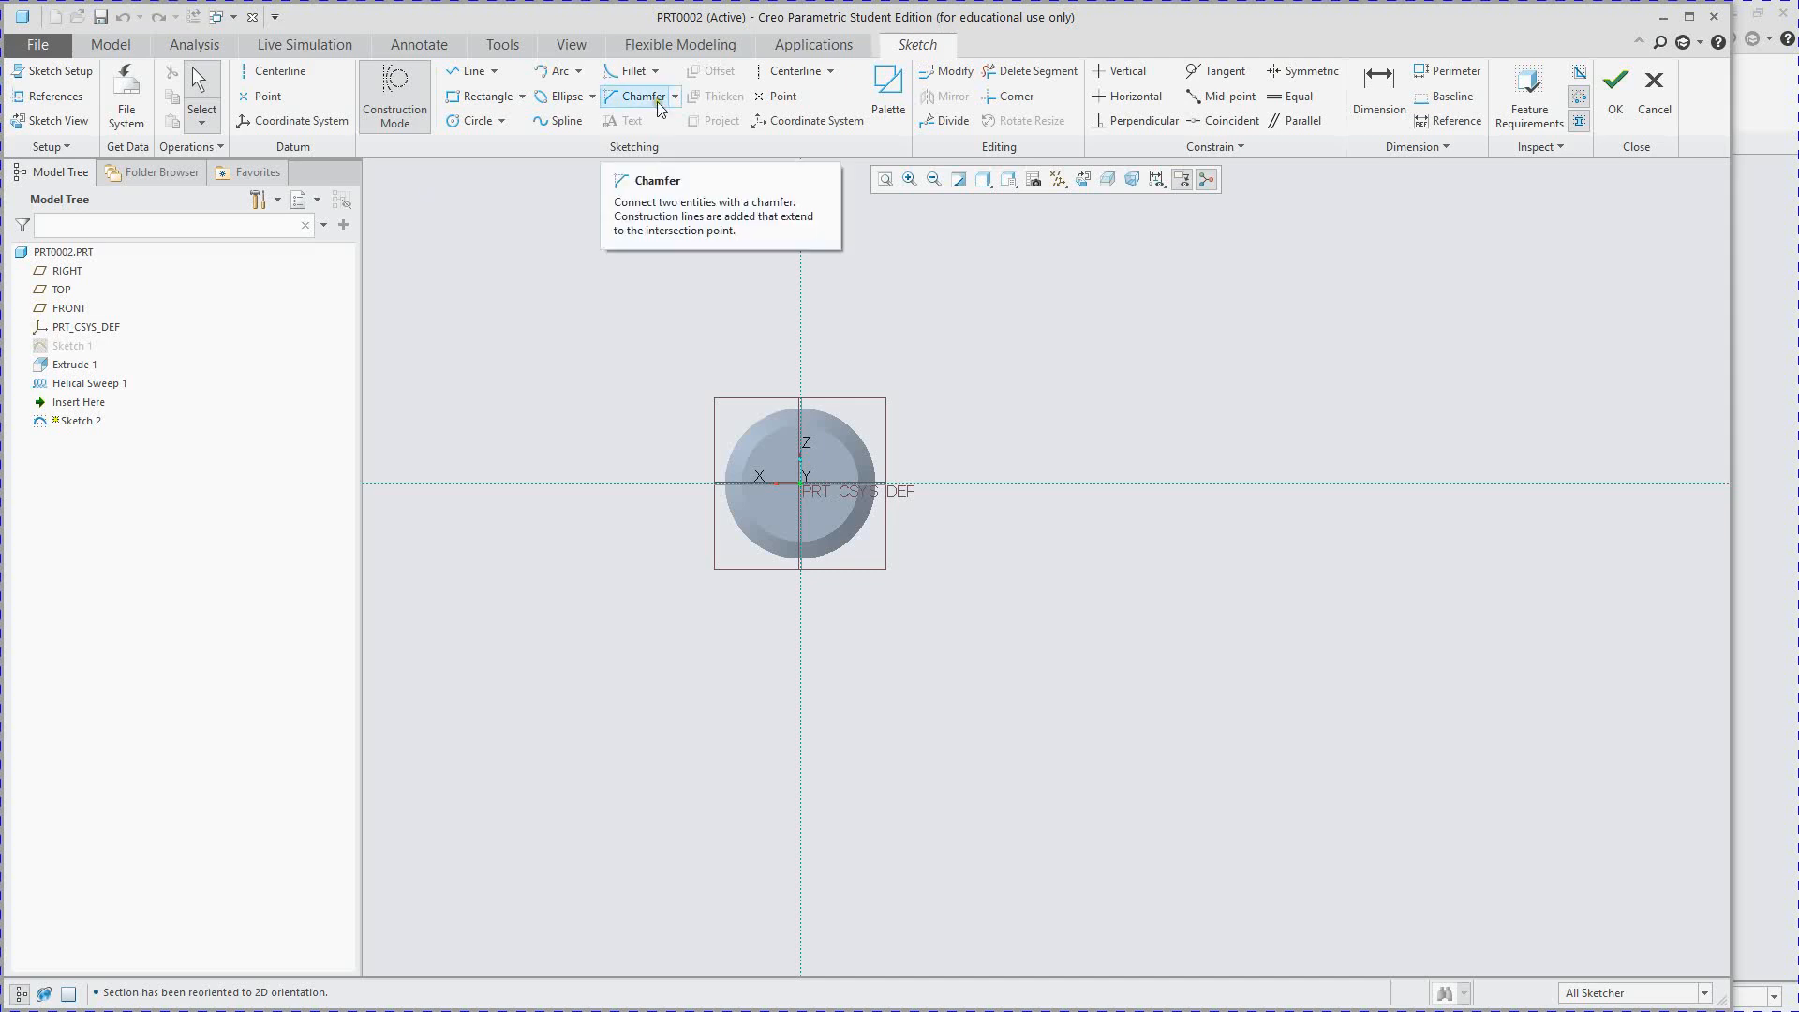
pyautogui.click(459, 128)
pyautogui.click(800, 483)
pyautogui.click(928, 390)
pyautogui.middleClick(925, 419)
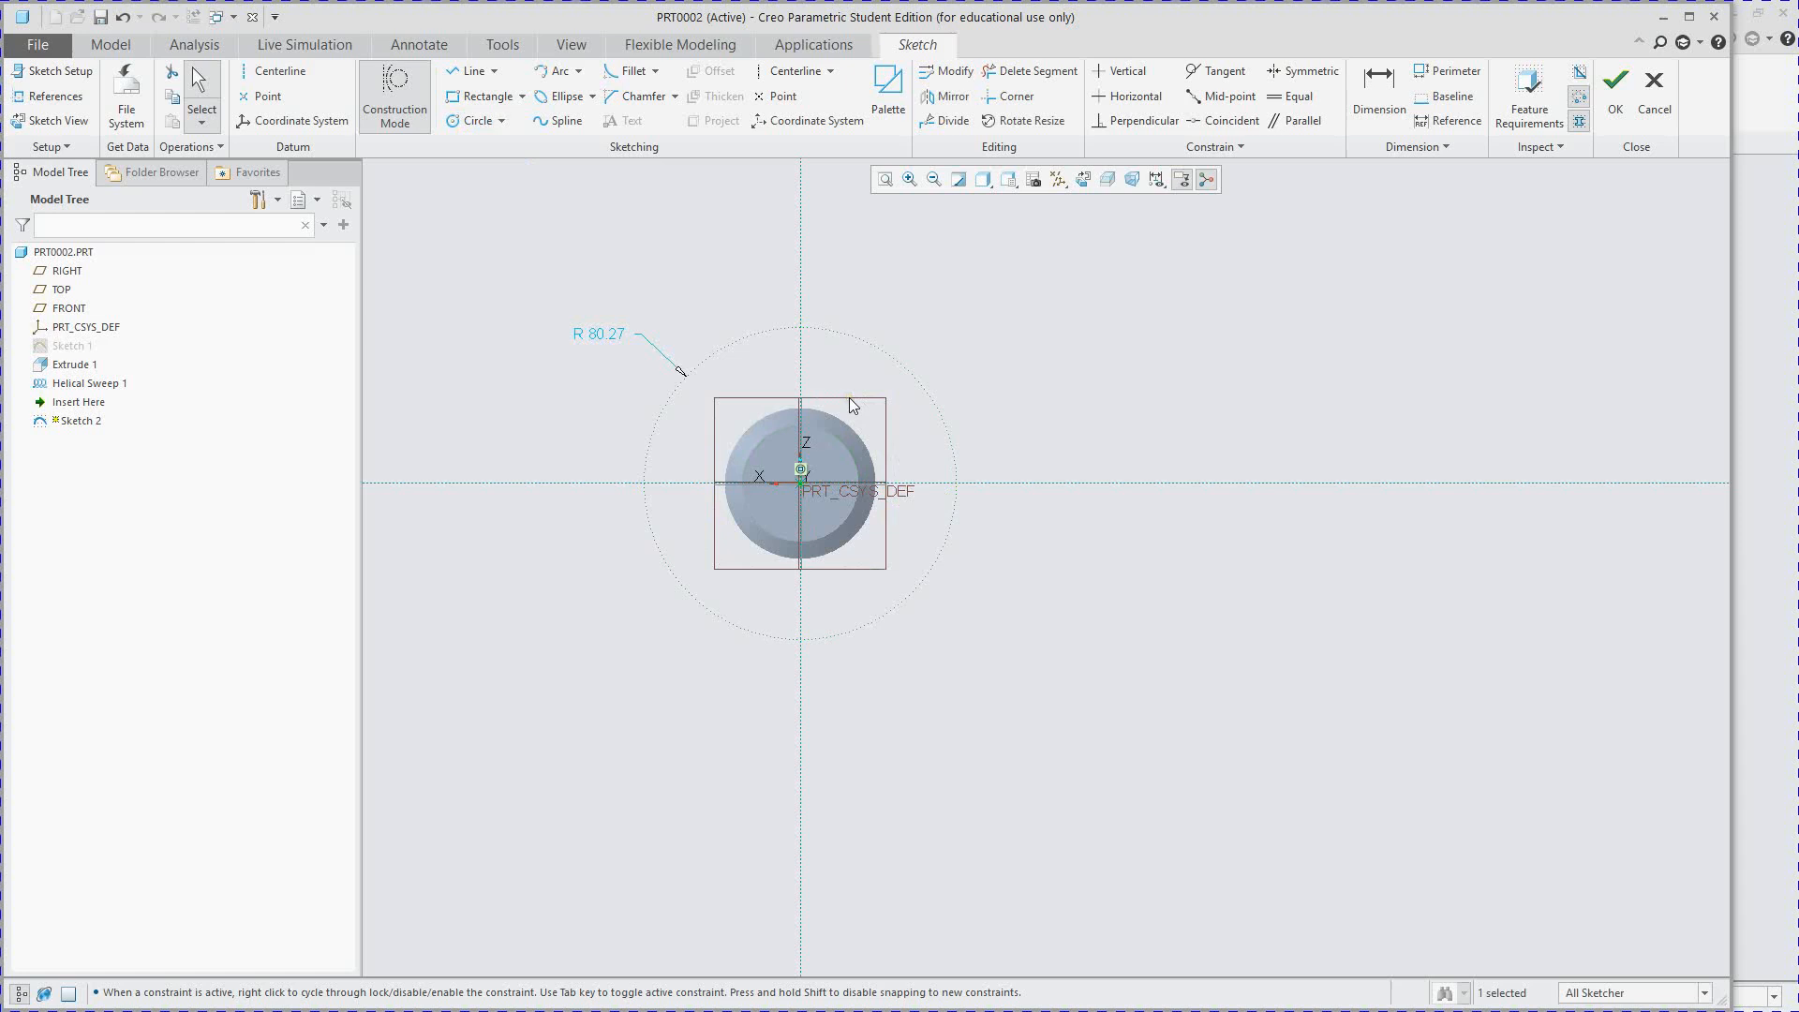
# - Set the construction circle's radius to 75
pyautogui.doubleClick(596, 339)
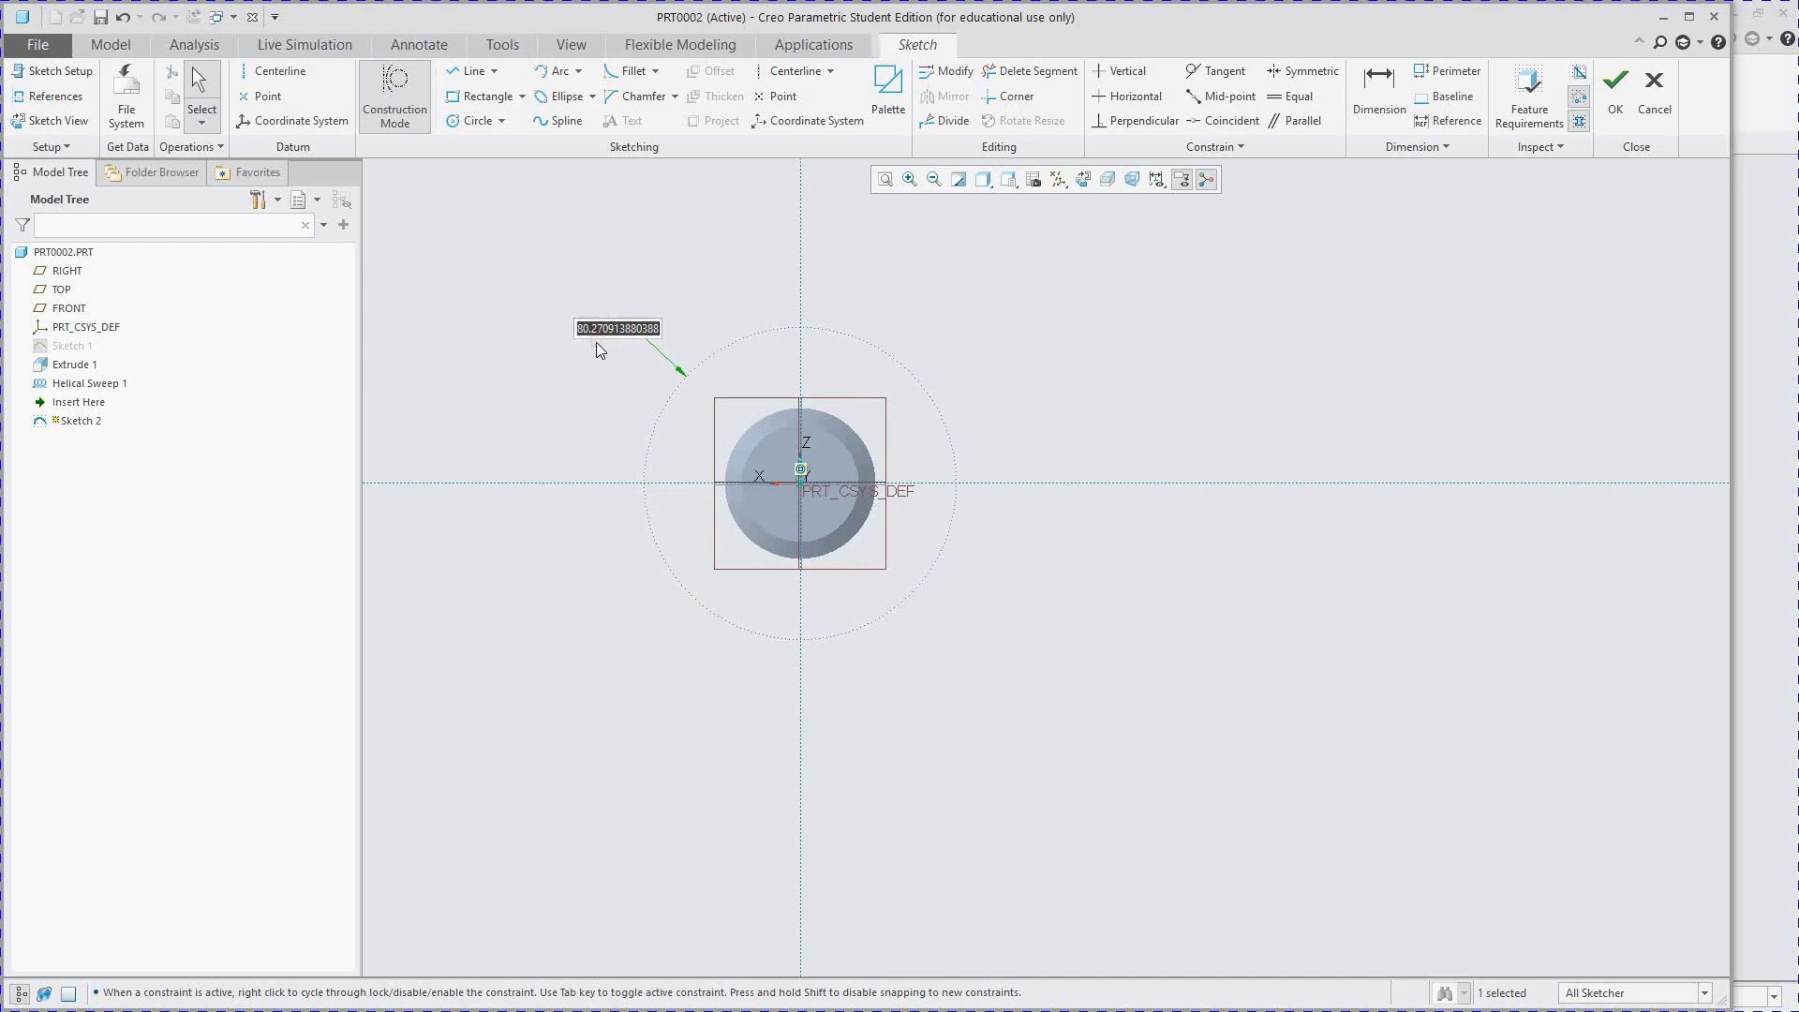
pyautogui.write('75')
pyautogui.press('Return')
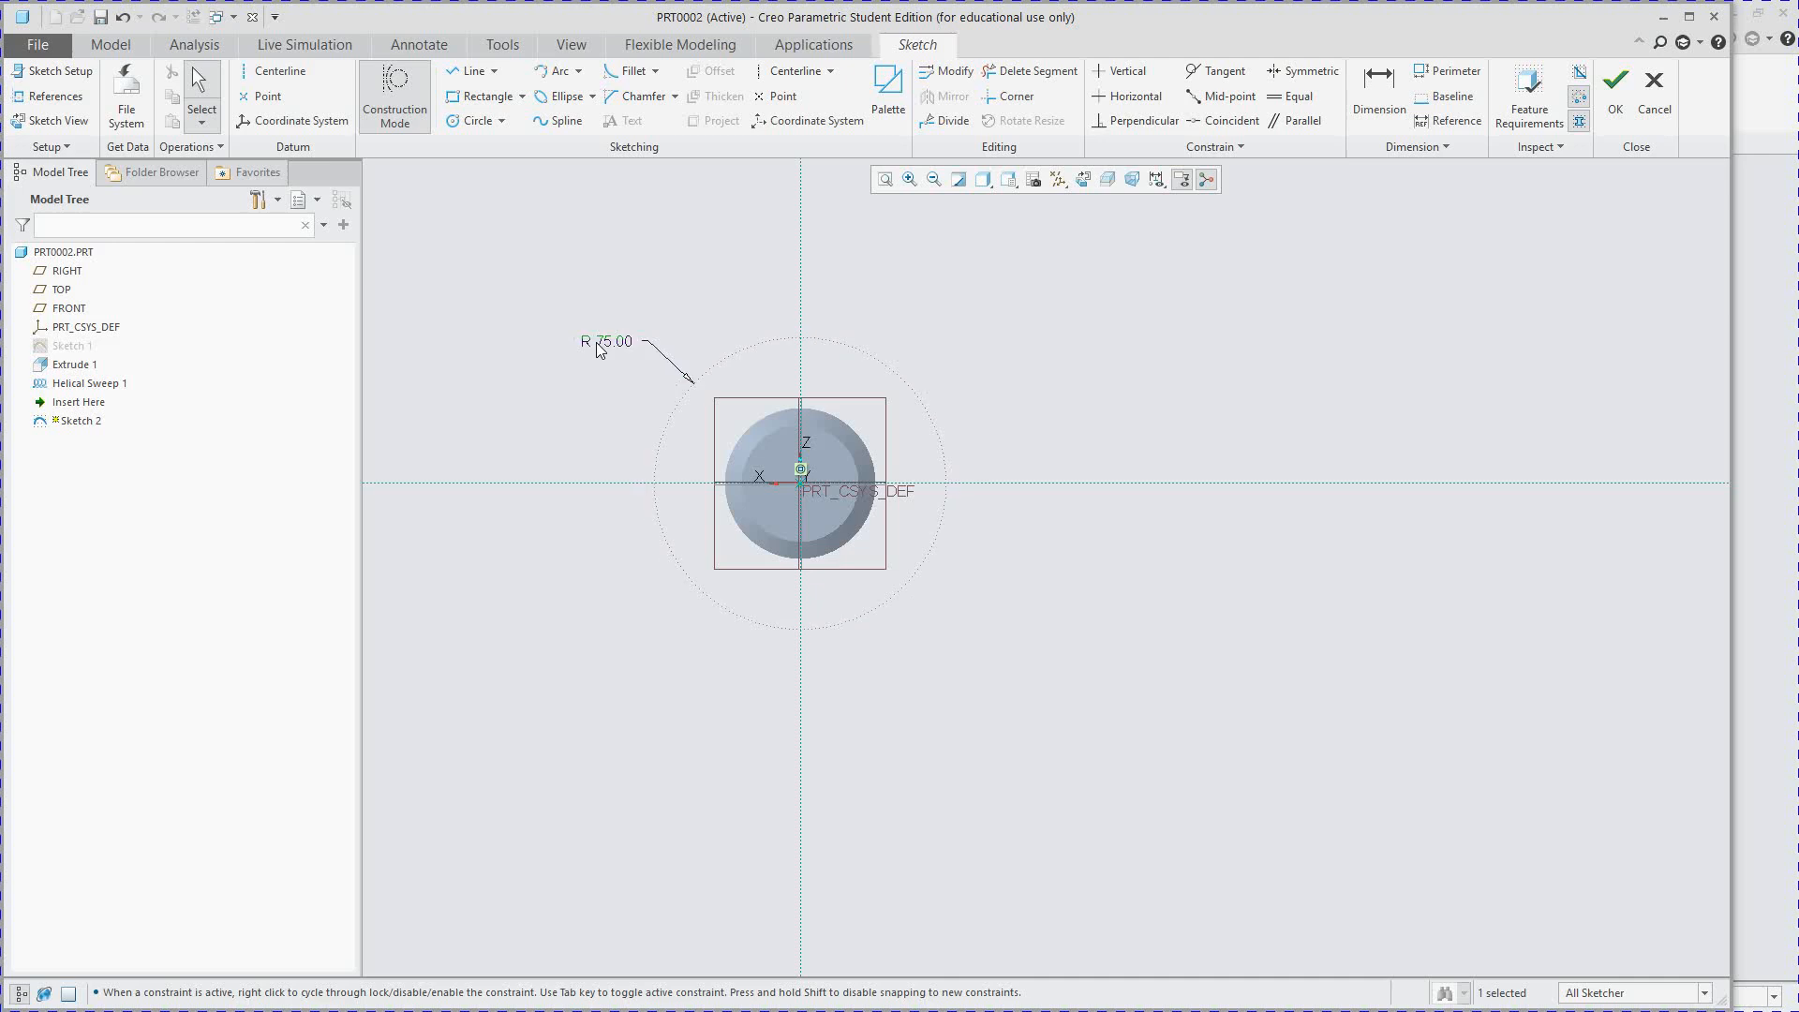
# - Sketch a construction rectangle about 74 wide, inscribed in the circle and symmetric about both axes
pyautogui.click(483, 96)
pyautogui.scroll(3, 855, 428)
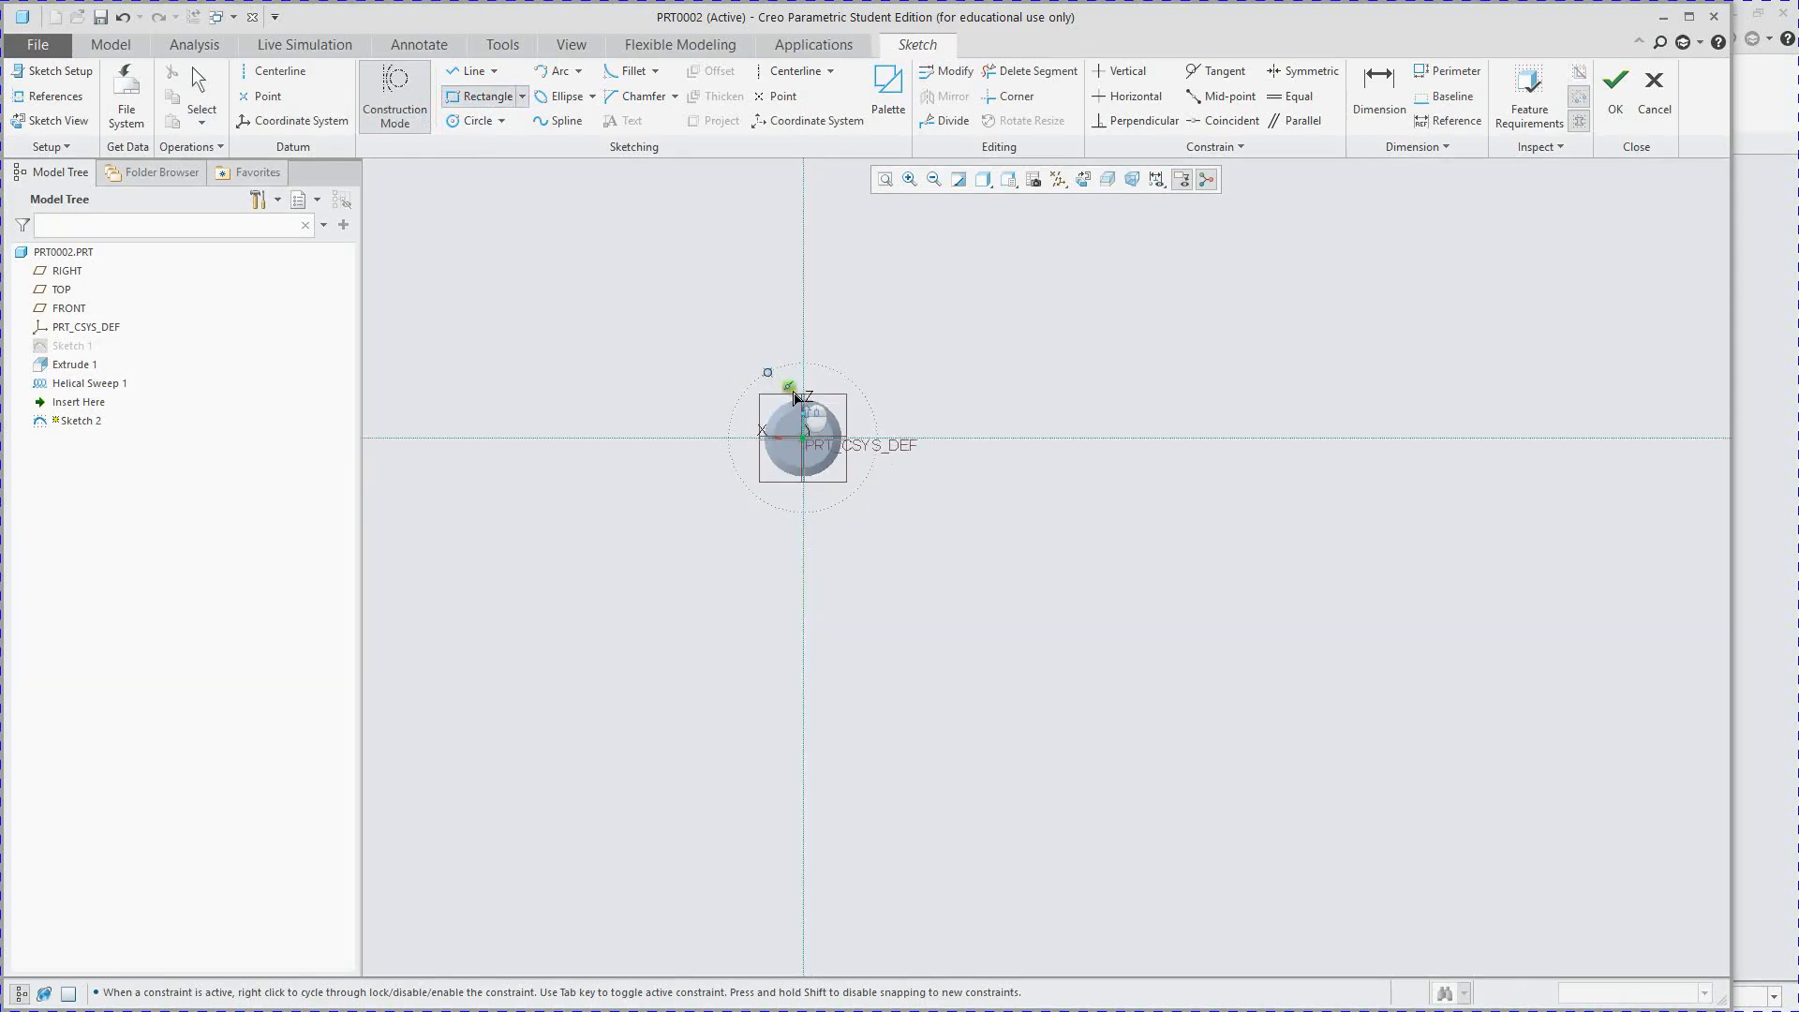
pyautogui.scroll(-3, 792, 390)
pyautogui.click(741, 358)
pyautogui.click(886, 626)
pyautogui.middleClick(452, 134)
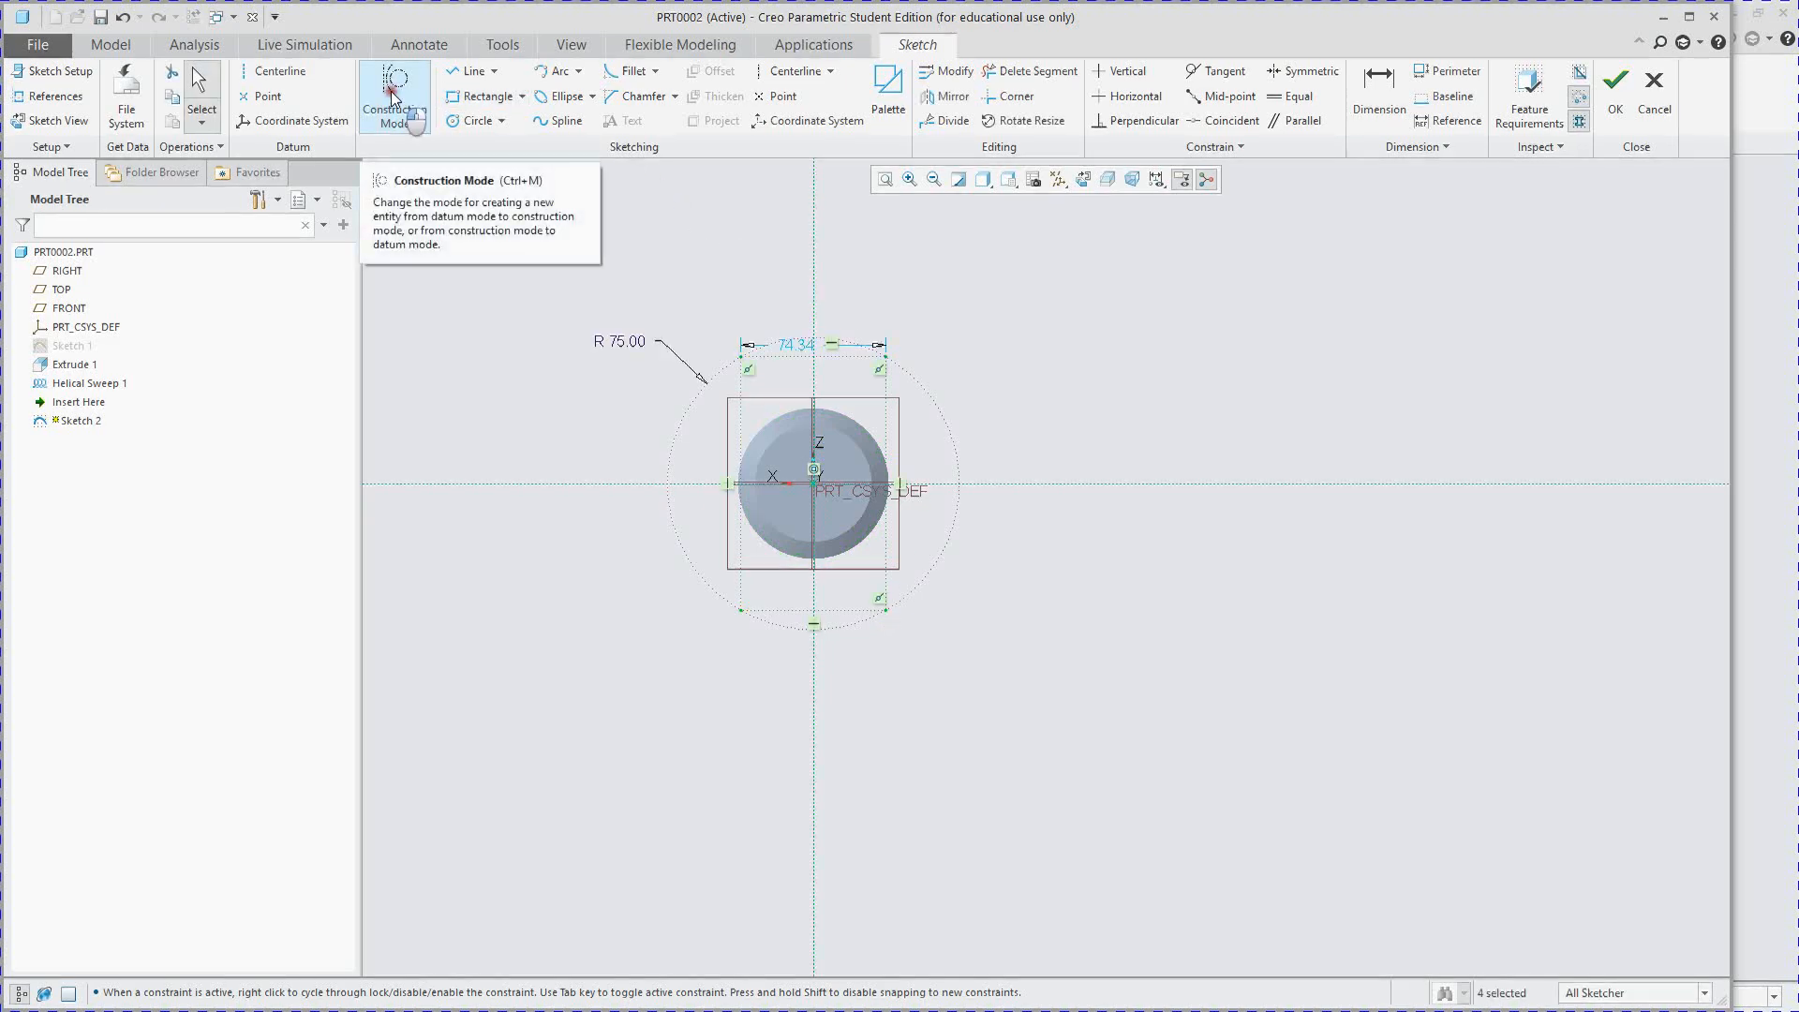
# - Draw a closed hexagon of solid lines through the rectangle's four corners and the circle's two points on the horizontal axis
pyautogui.click(474, 73)
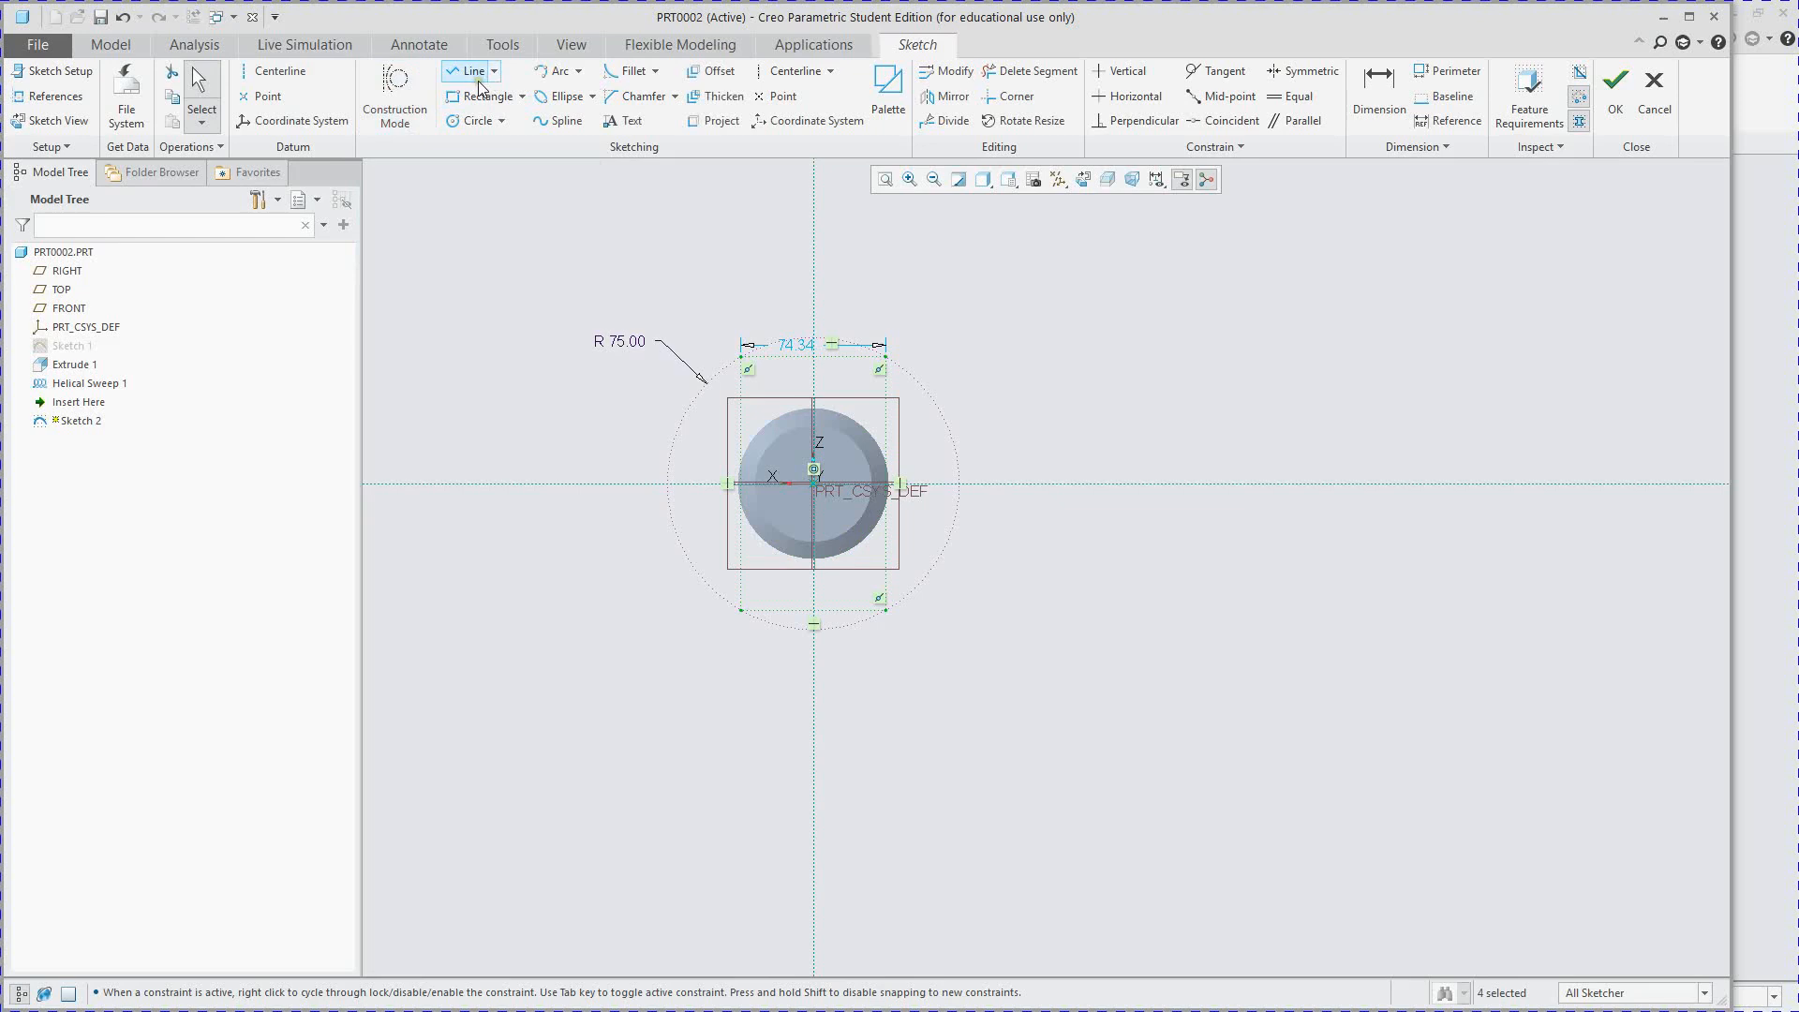
pyautogui.click(741, 357)
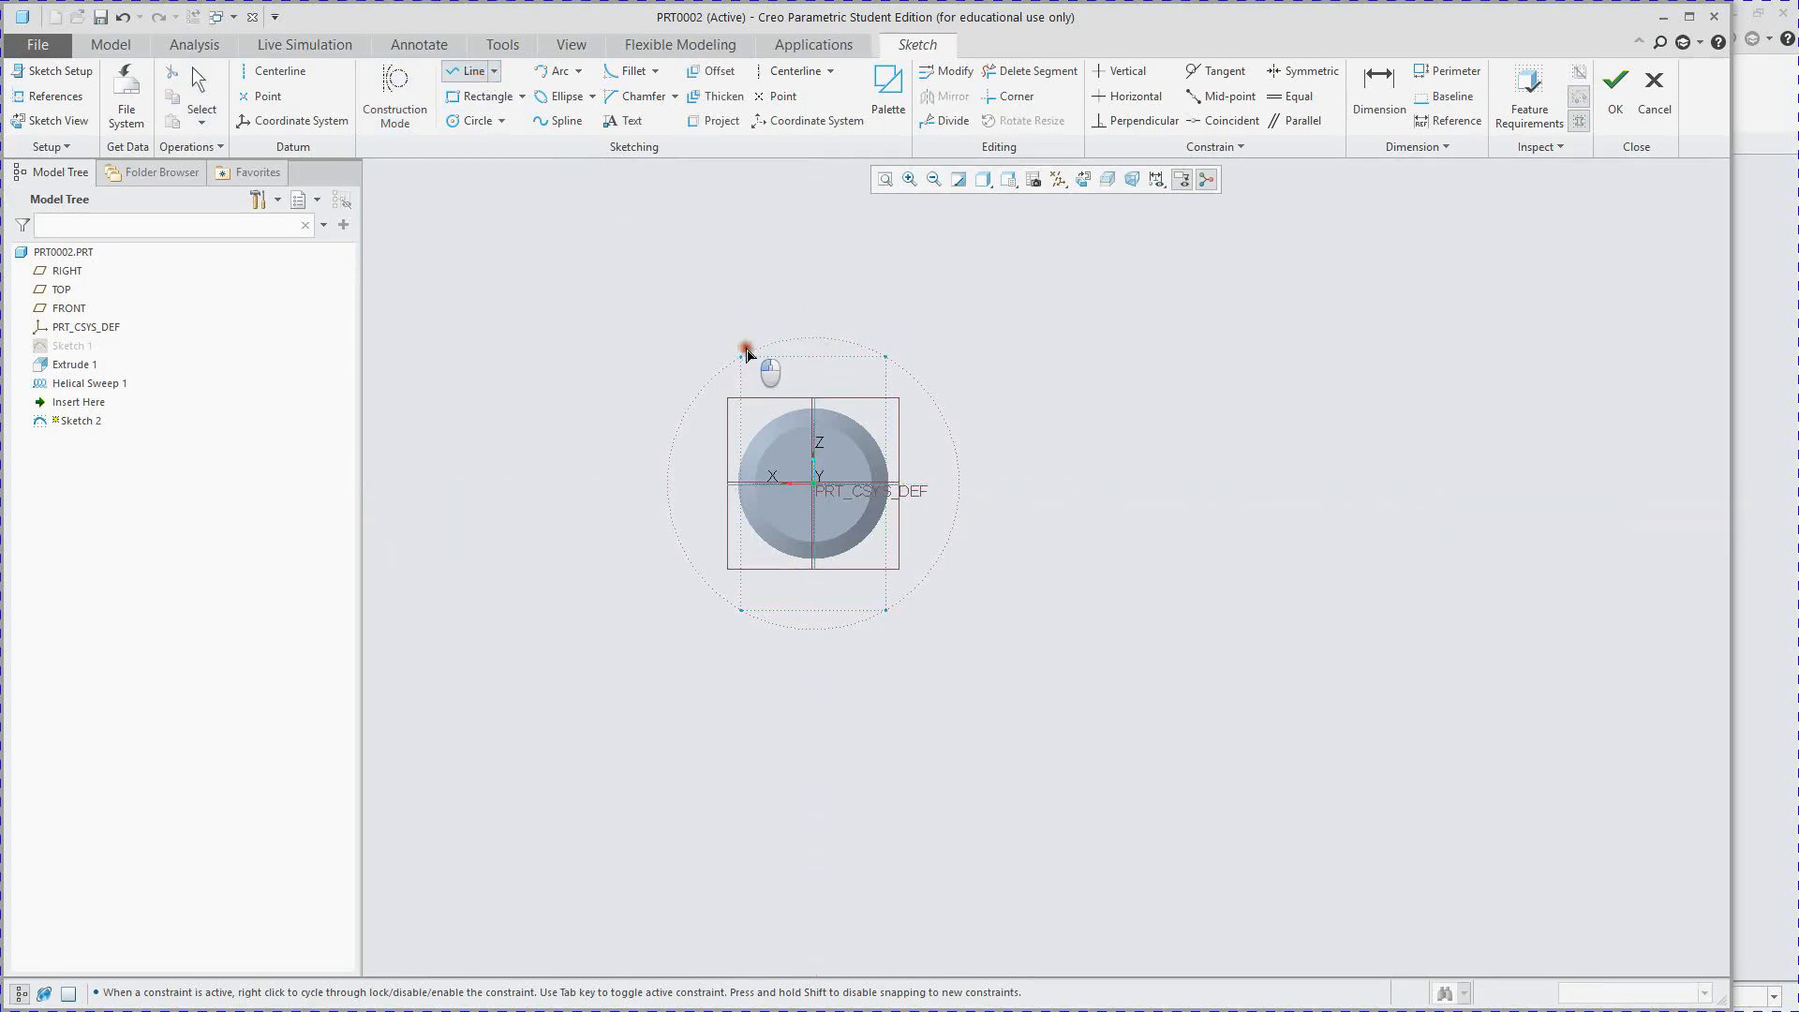
pyautogui.click(886, 357)
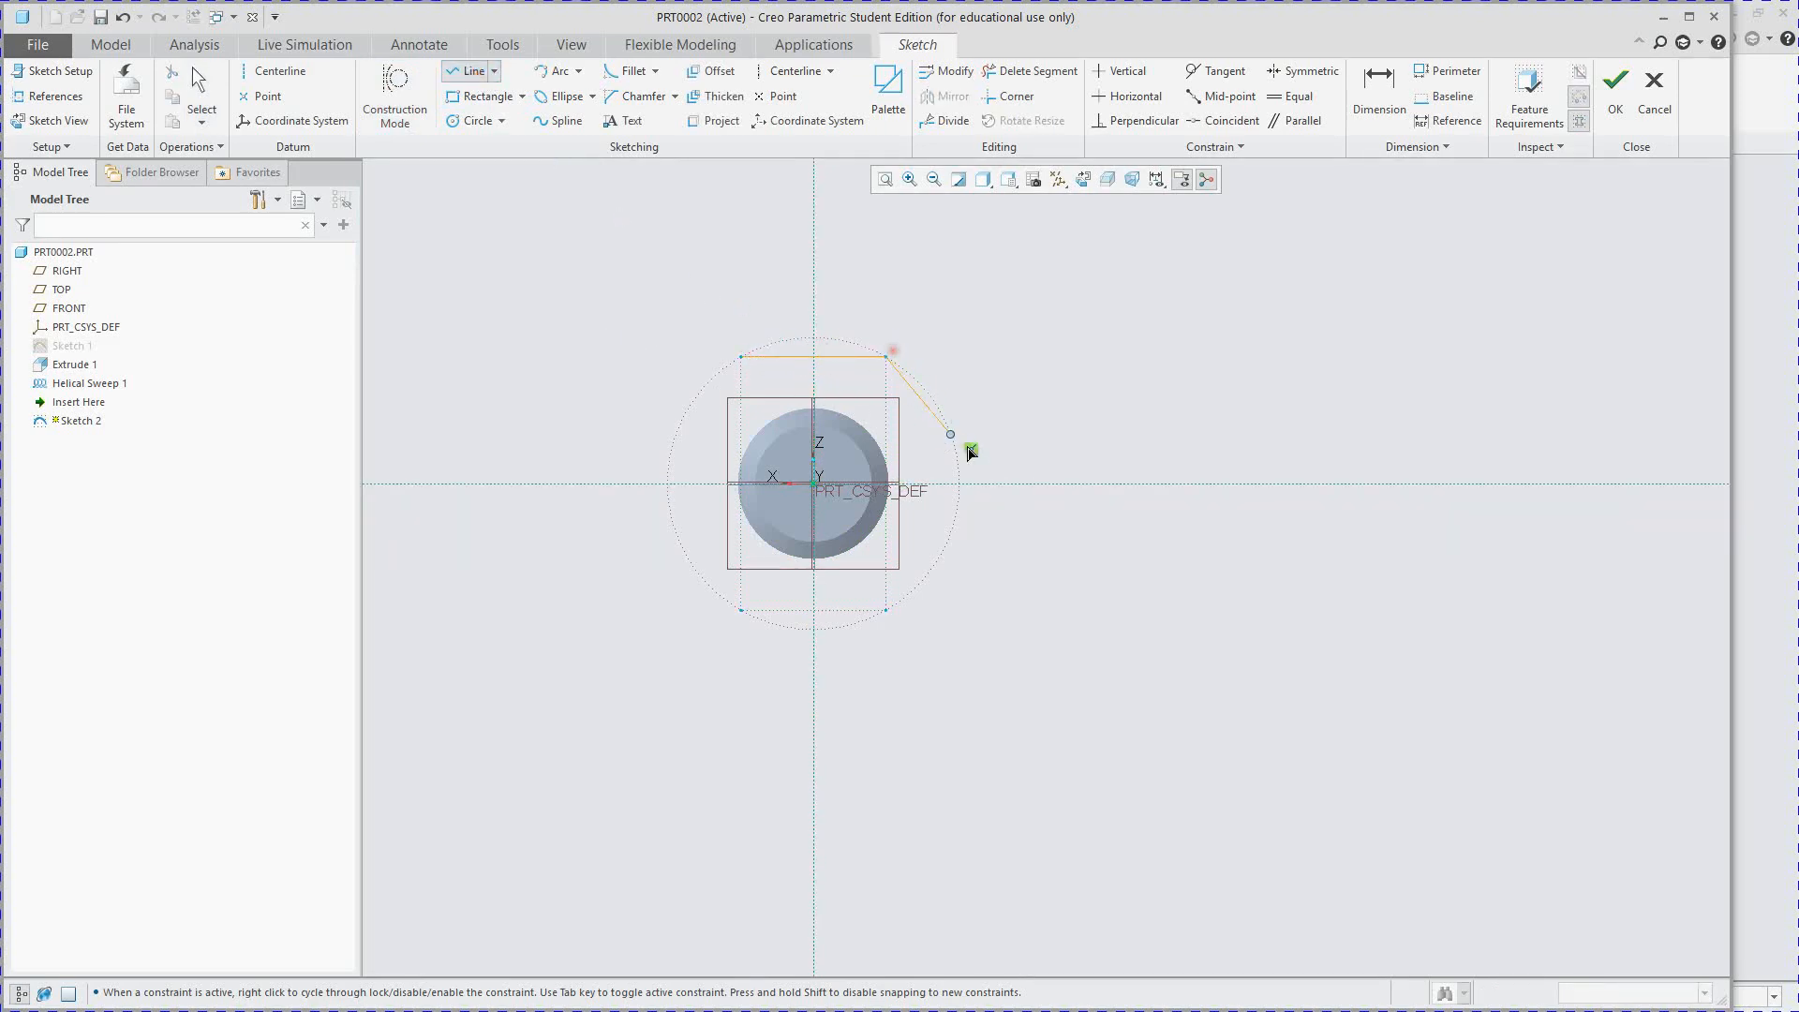
pyautogui.click(958, 483)
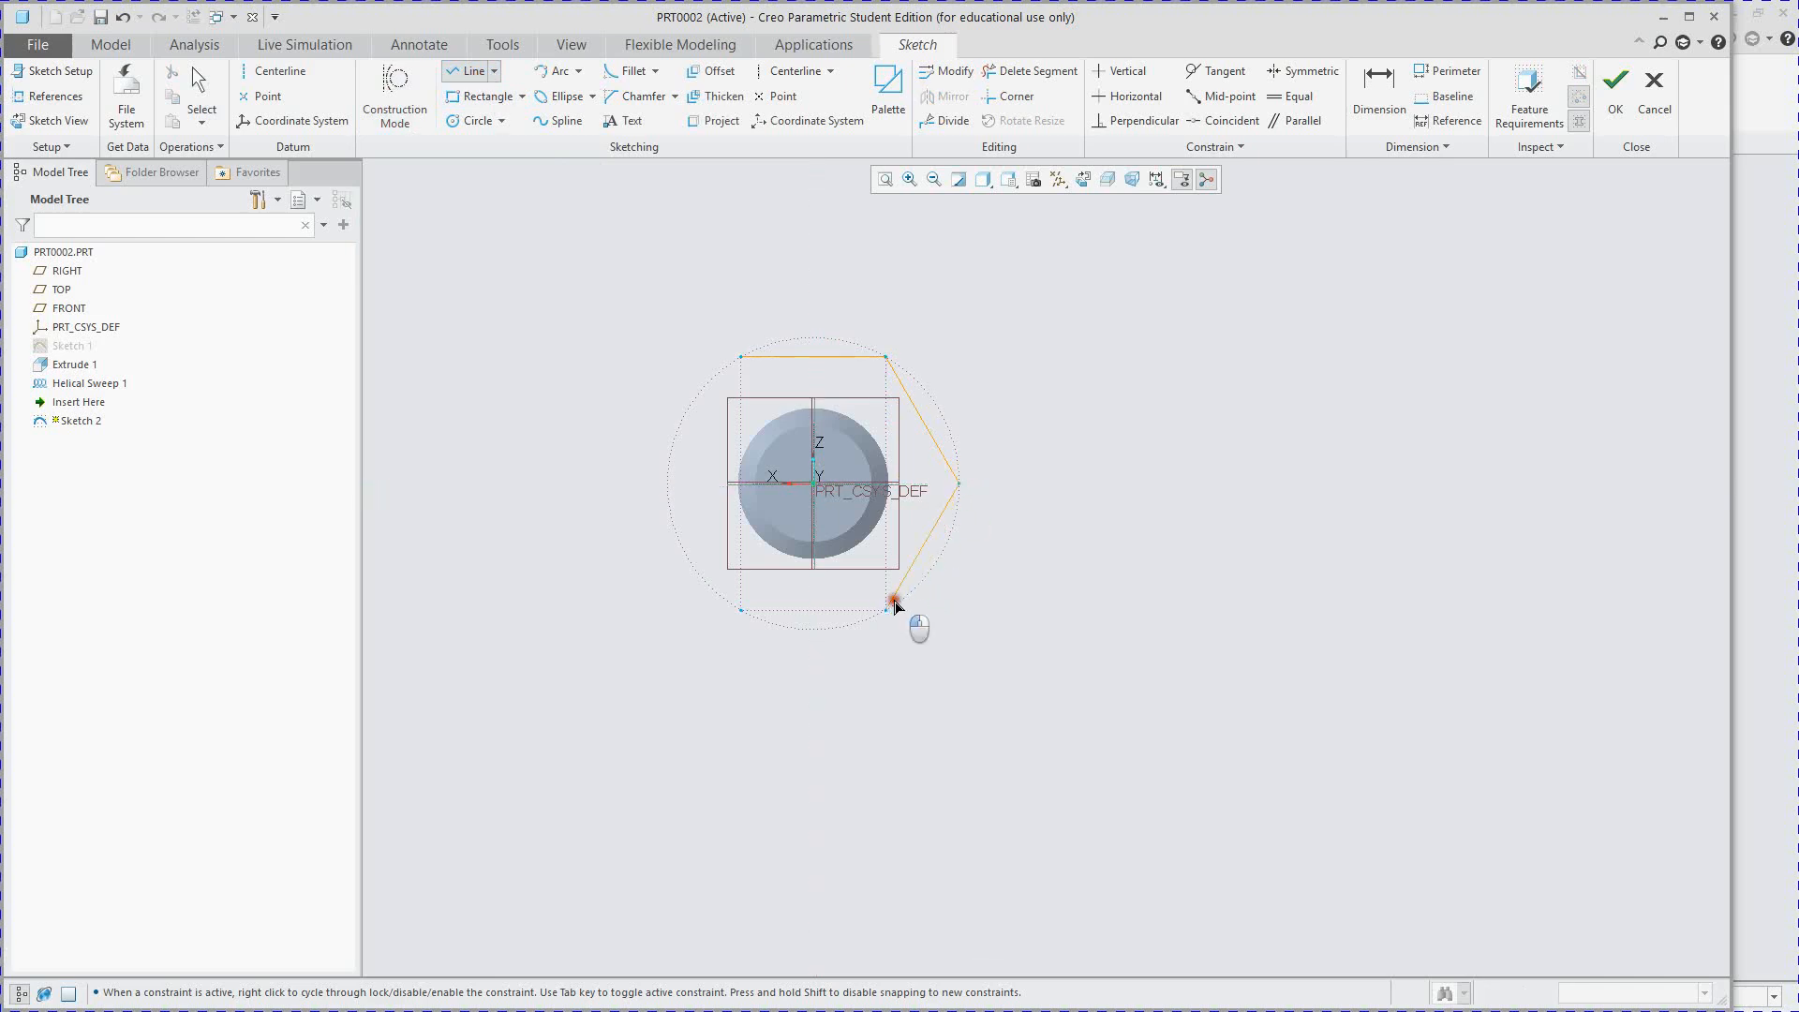
pyautogui.click(885, 610)
pyautogui.click(741, 610)
pyautogui.click(667, 483)
pyautogui.click(741, 357)
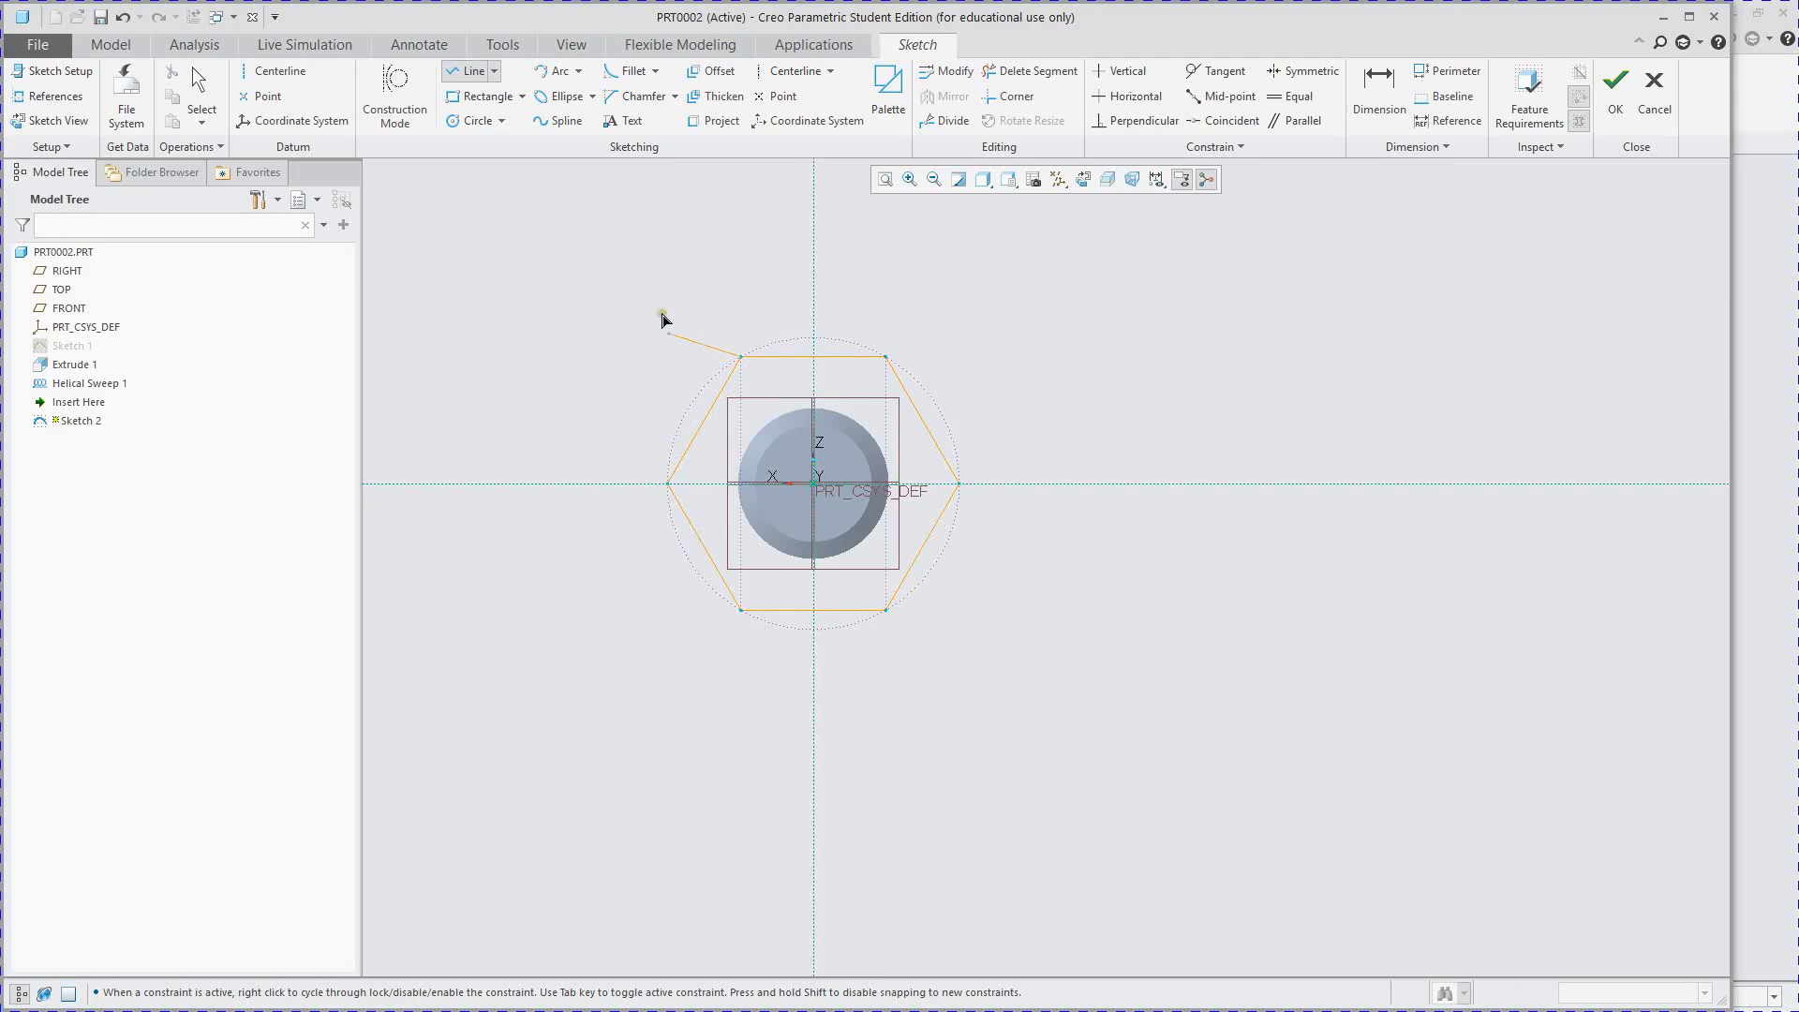
pyautogui.middleClick(601, 303)
# - Examine the hexagon's position on the rod's end in 3D and restore the sketch view parallel to the screen
pyautogui.moveTo(617, 308); pyautogui.dragTo(626, 281, button='middle')
pyautogui.scroll(3, 611, 637)
pyautogui.scroll(1, 611, 637)
pyautogui.scroll(-2, 547, 444)
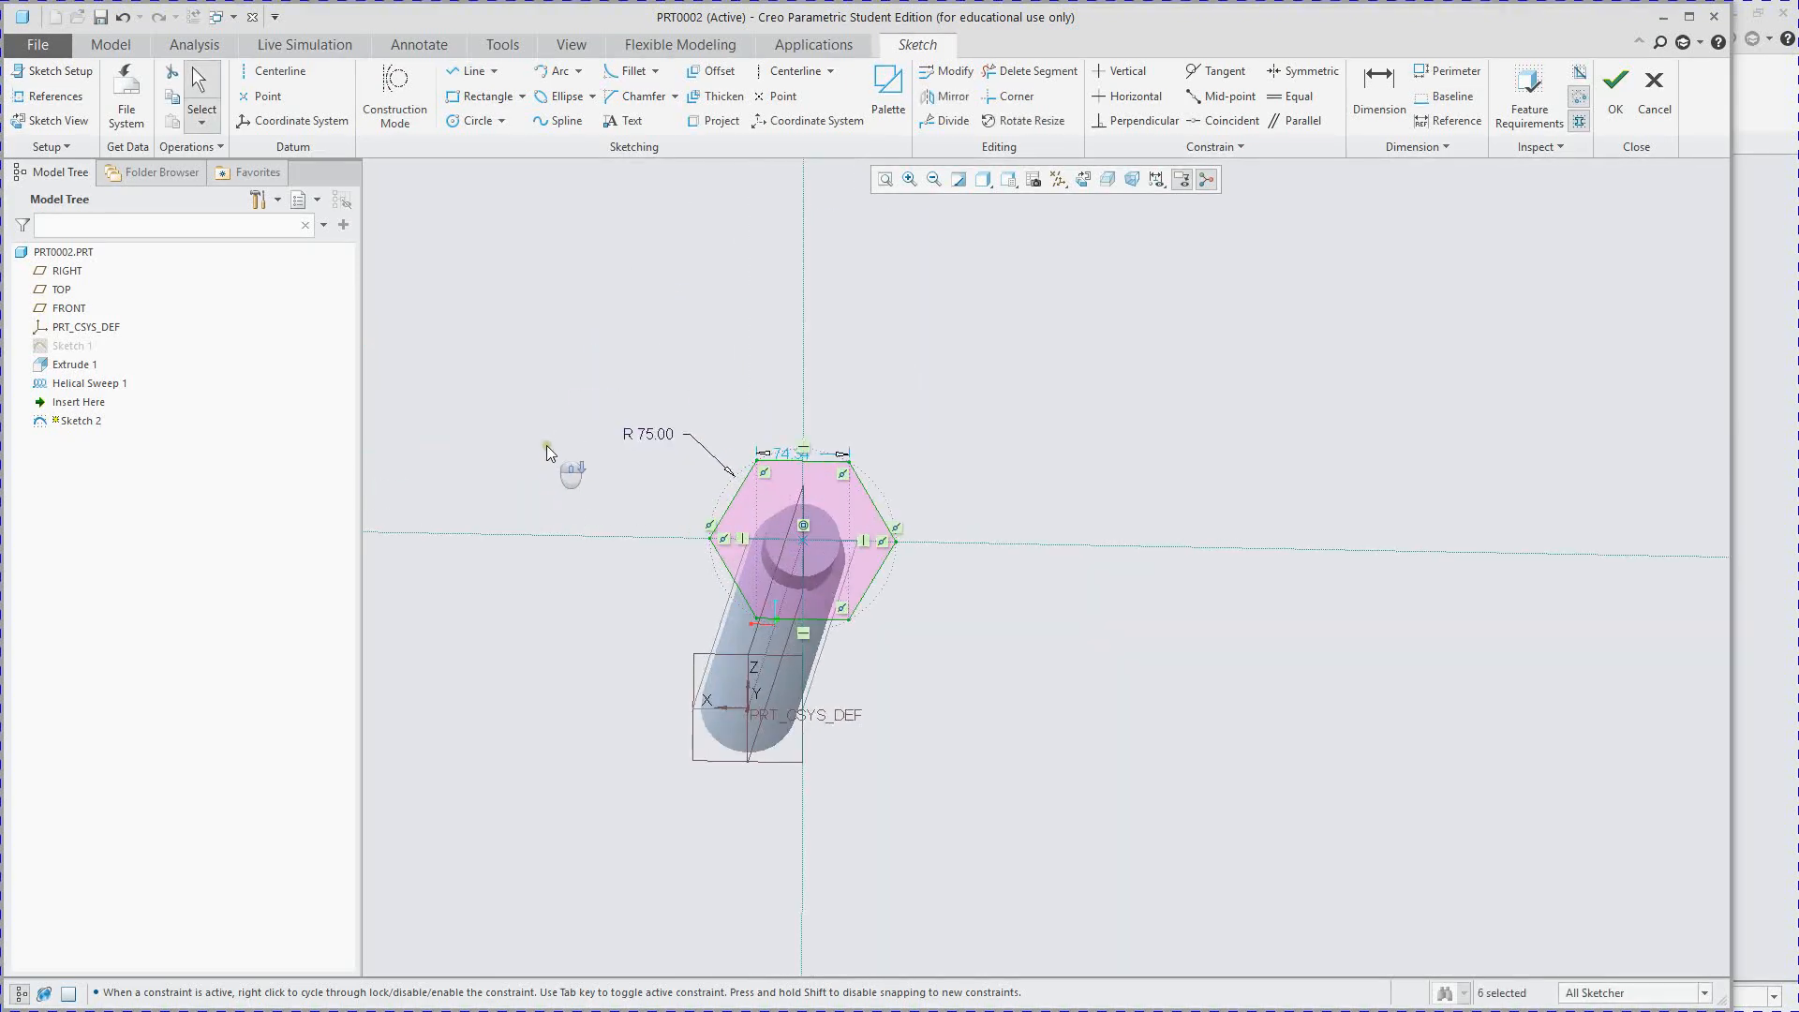
pyautogui.moveTo(823, 504); pyautogui.dragTo(848, 473, button='middle')
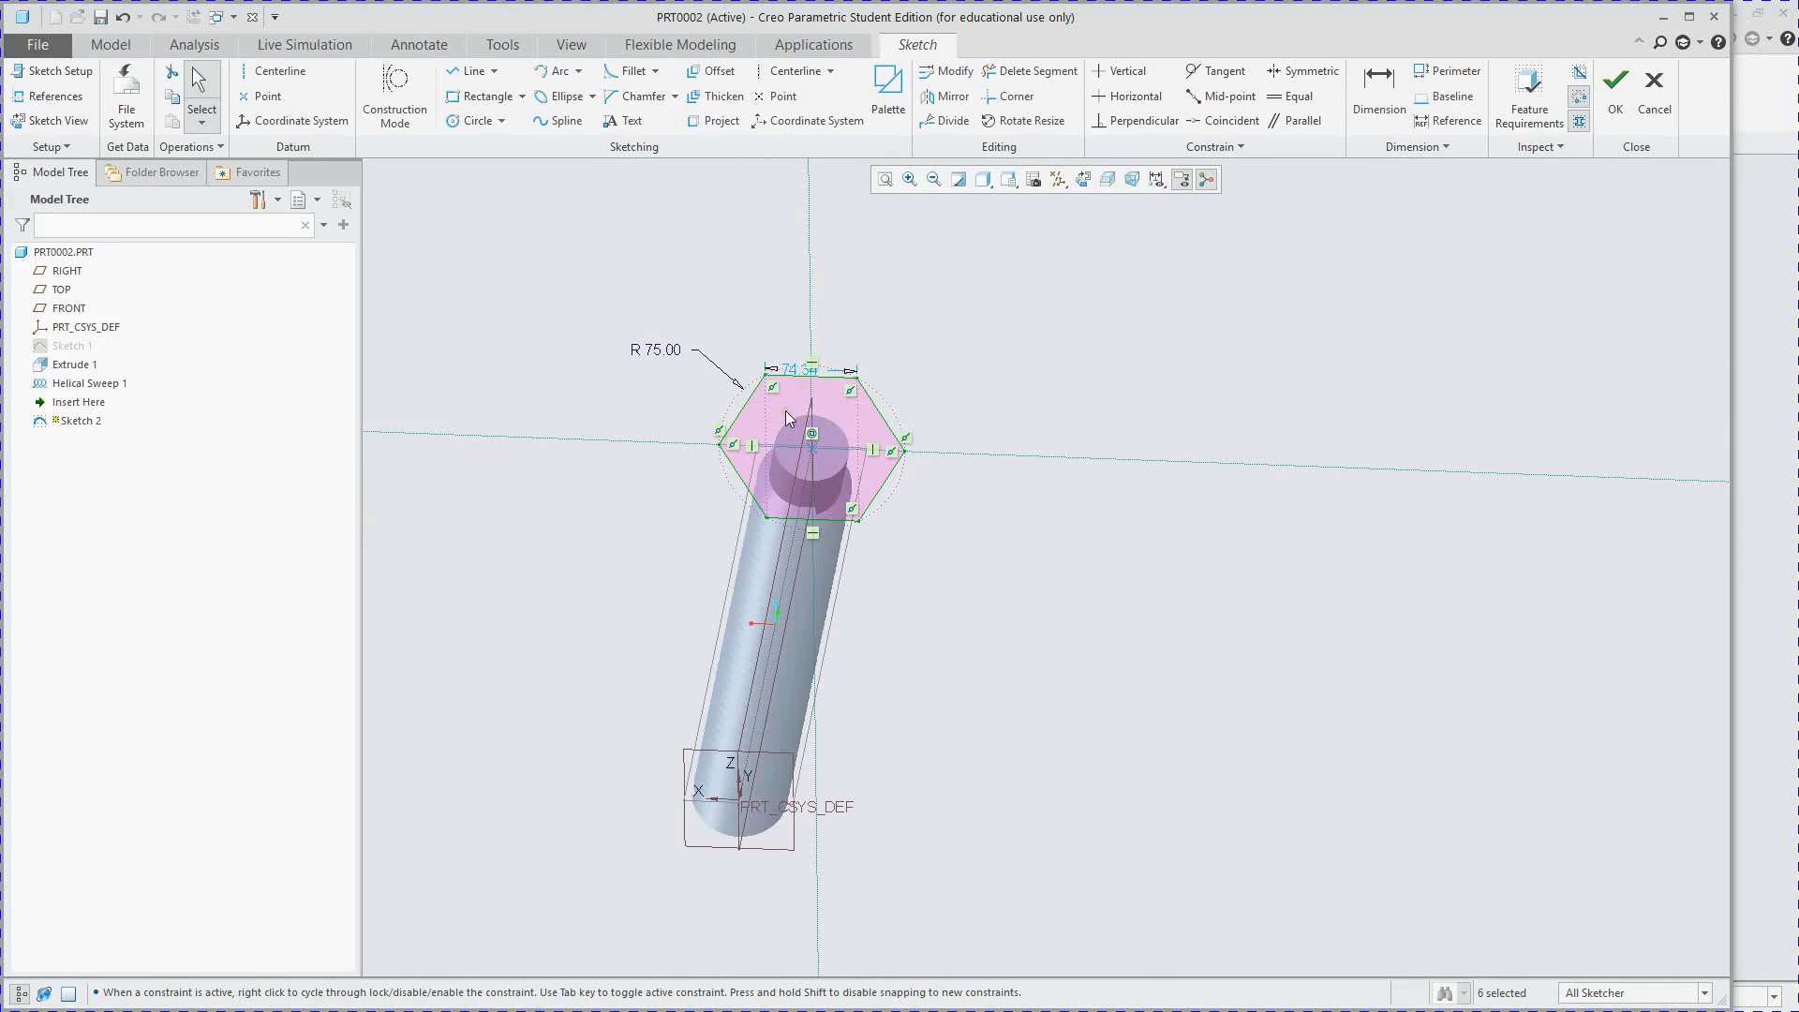
pyautogui.moveTo(791, 410); pyautogui.dragTo(822, 504, button='middle')
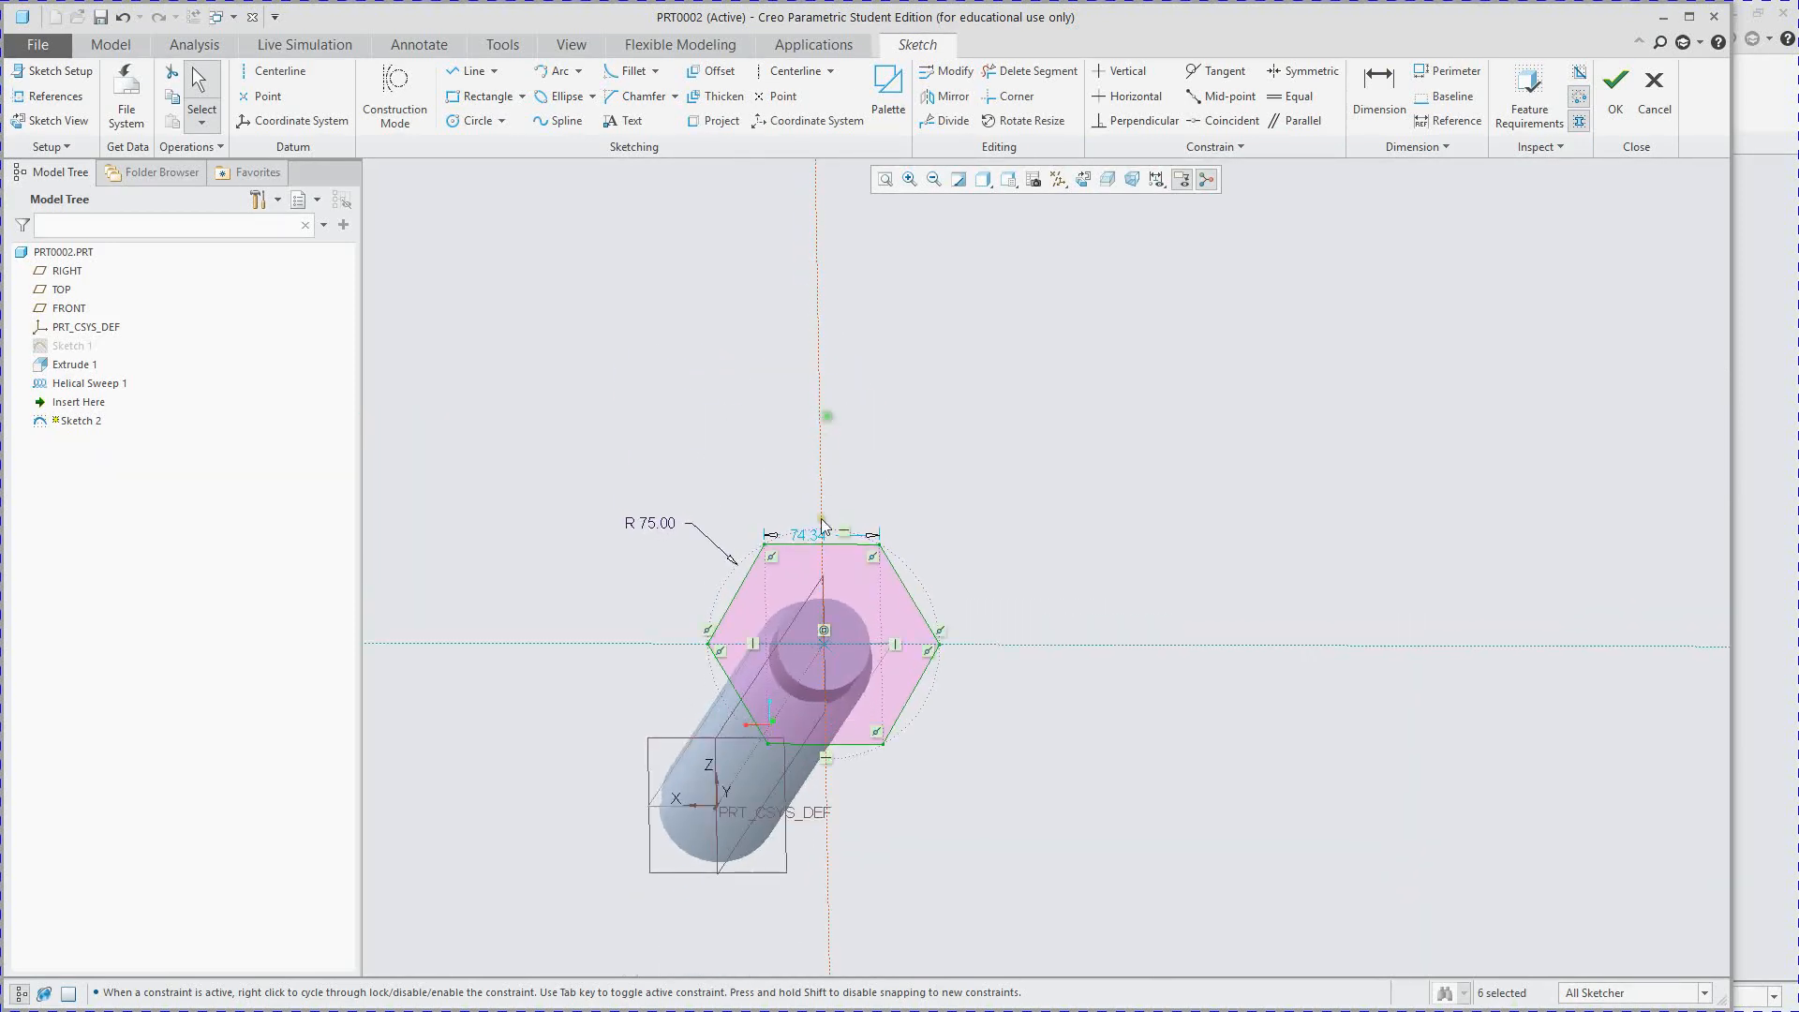
pyautogui.scroll(2, 821, 504)
pyautogui.click(1081, 178)
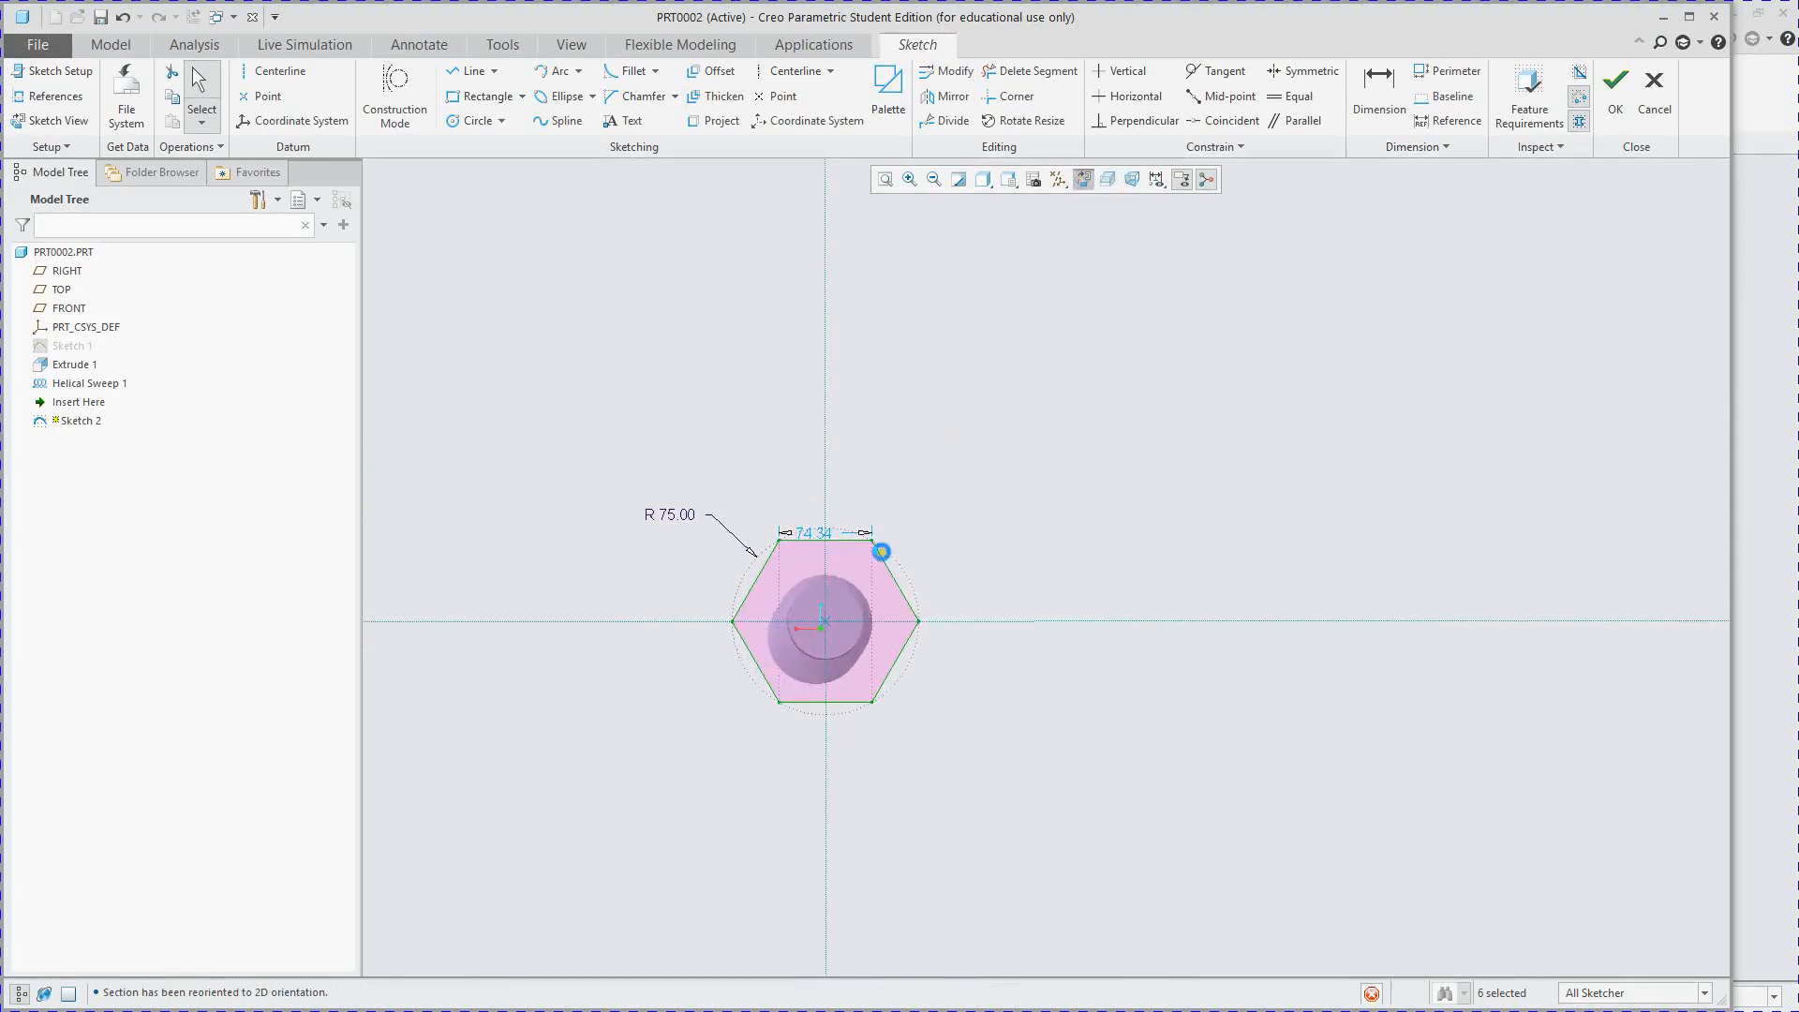
pyautogui.scroll(-2, 815, 658)
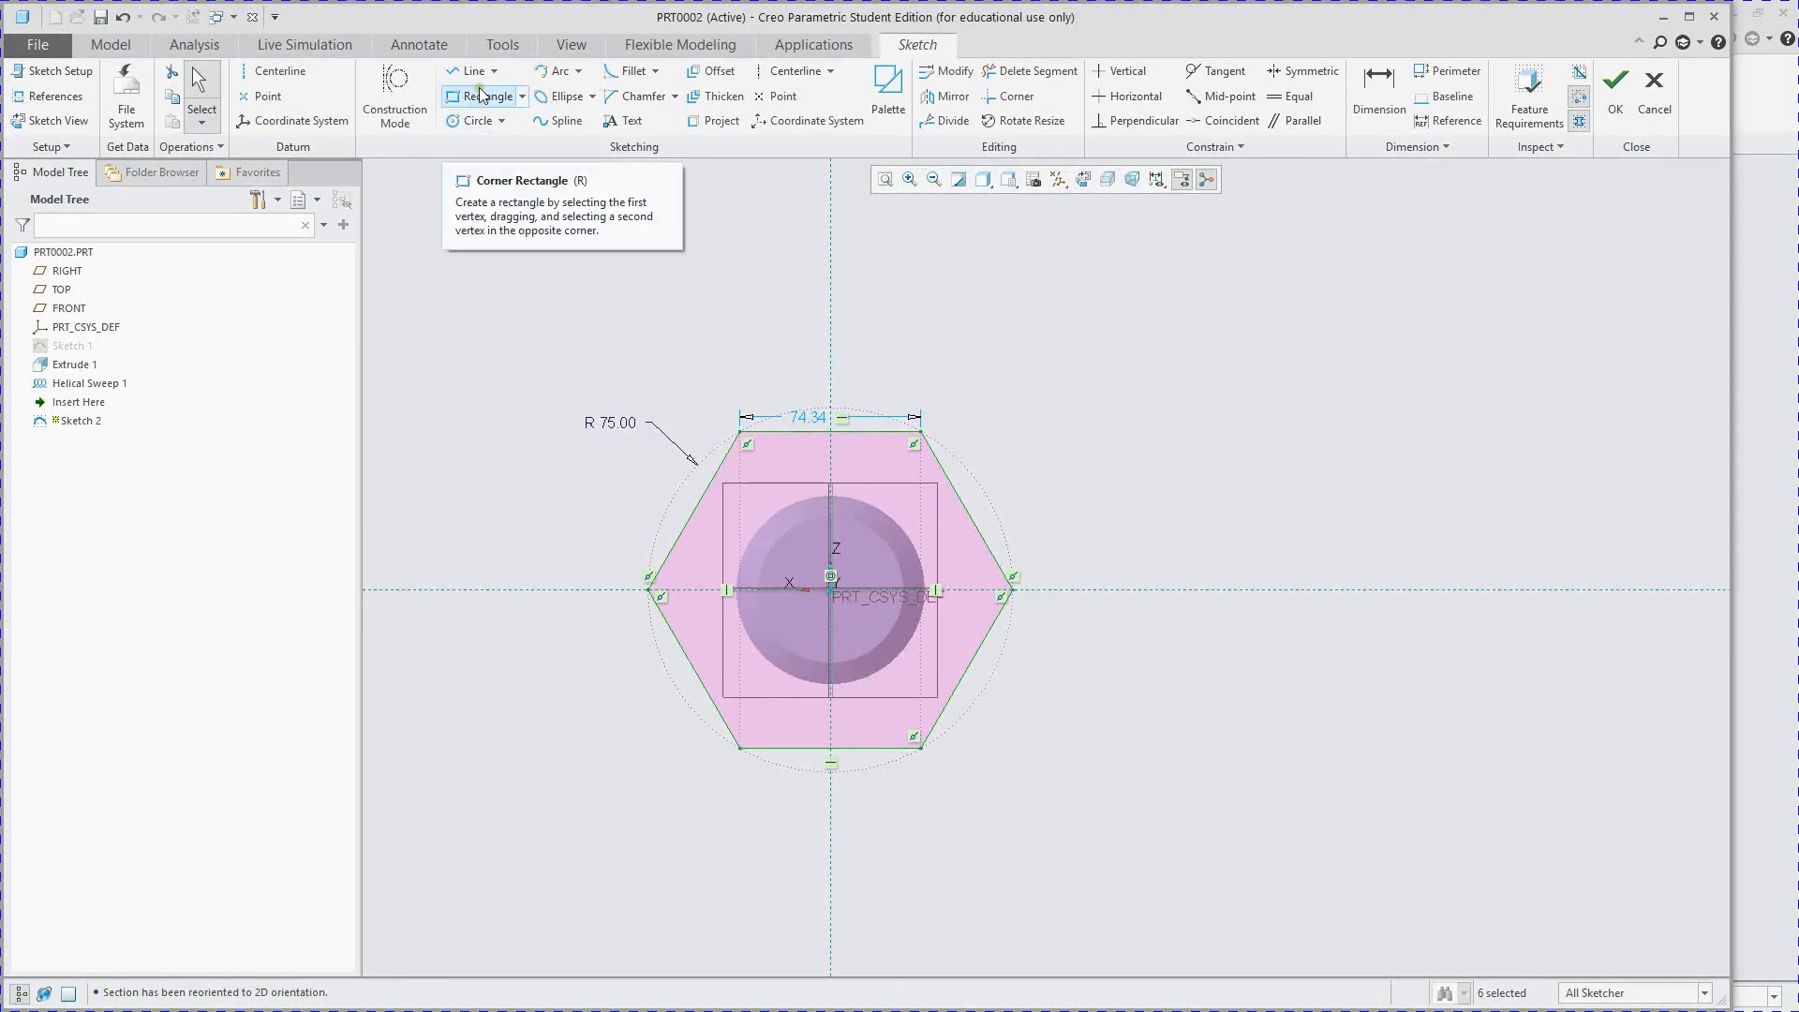
pyautogui.click(476, 119)
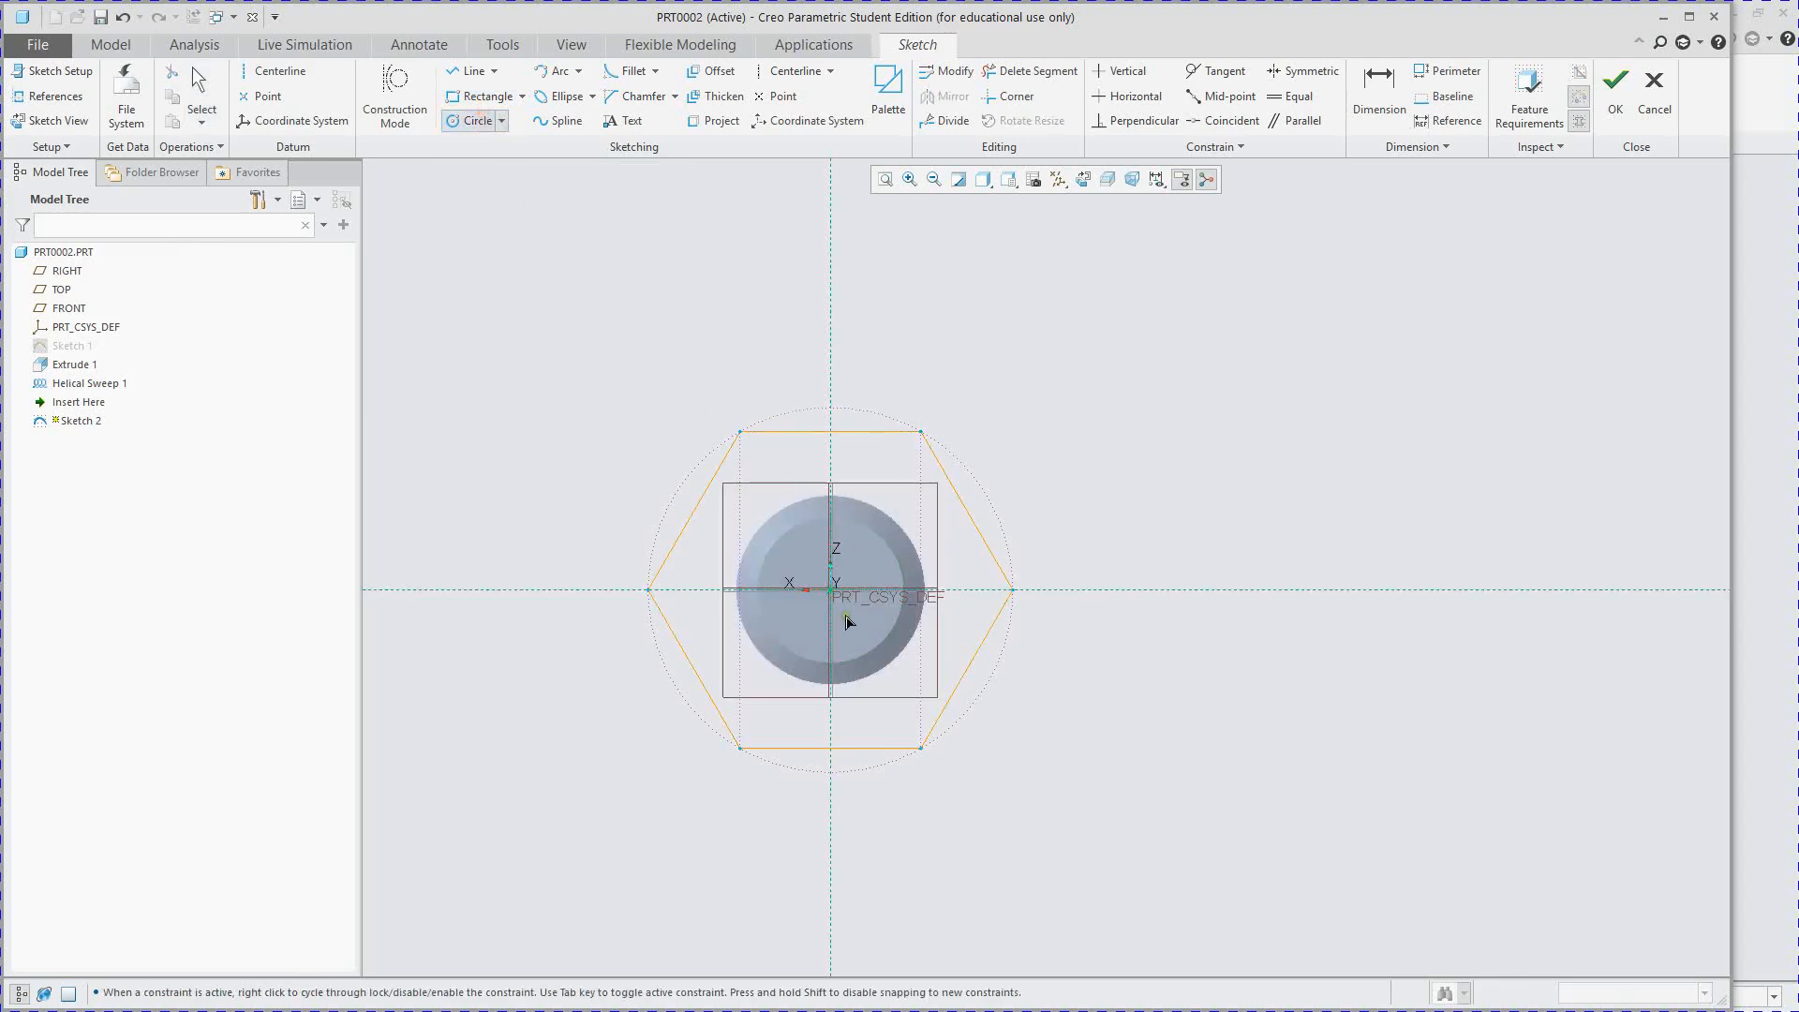
pyautogui.click(830, 589)
pyautogui.click(869, 528)
pyautogui.middleClick(756, 450)
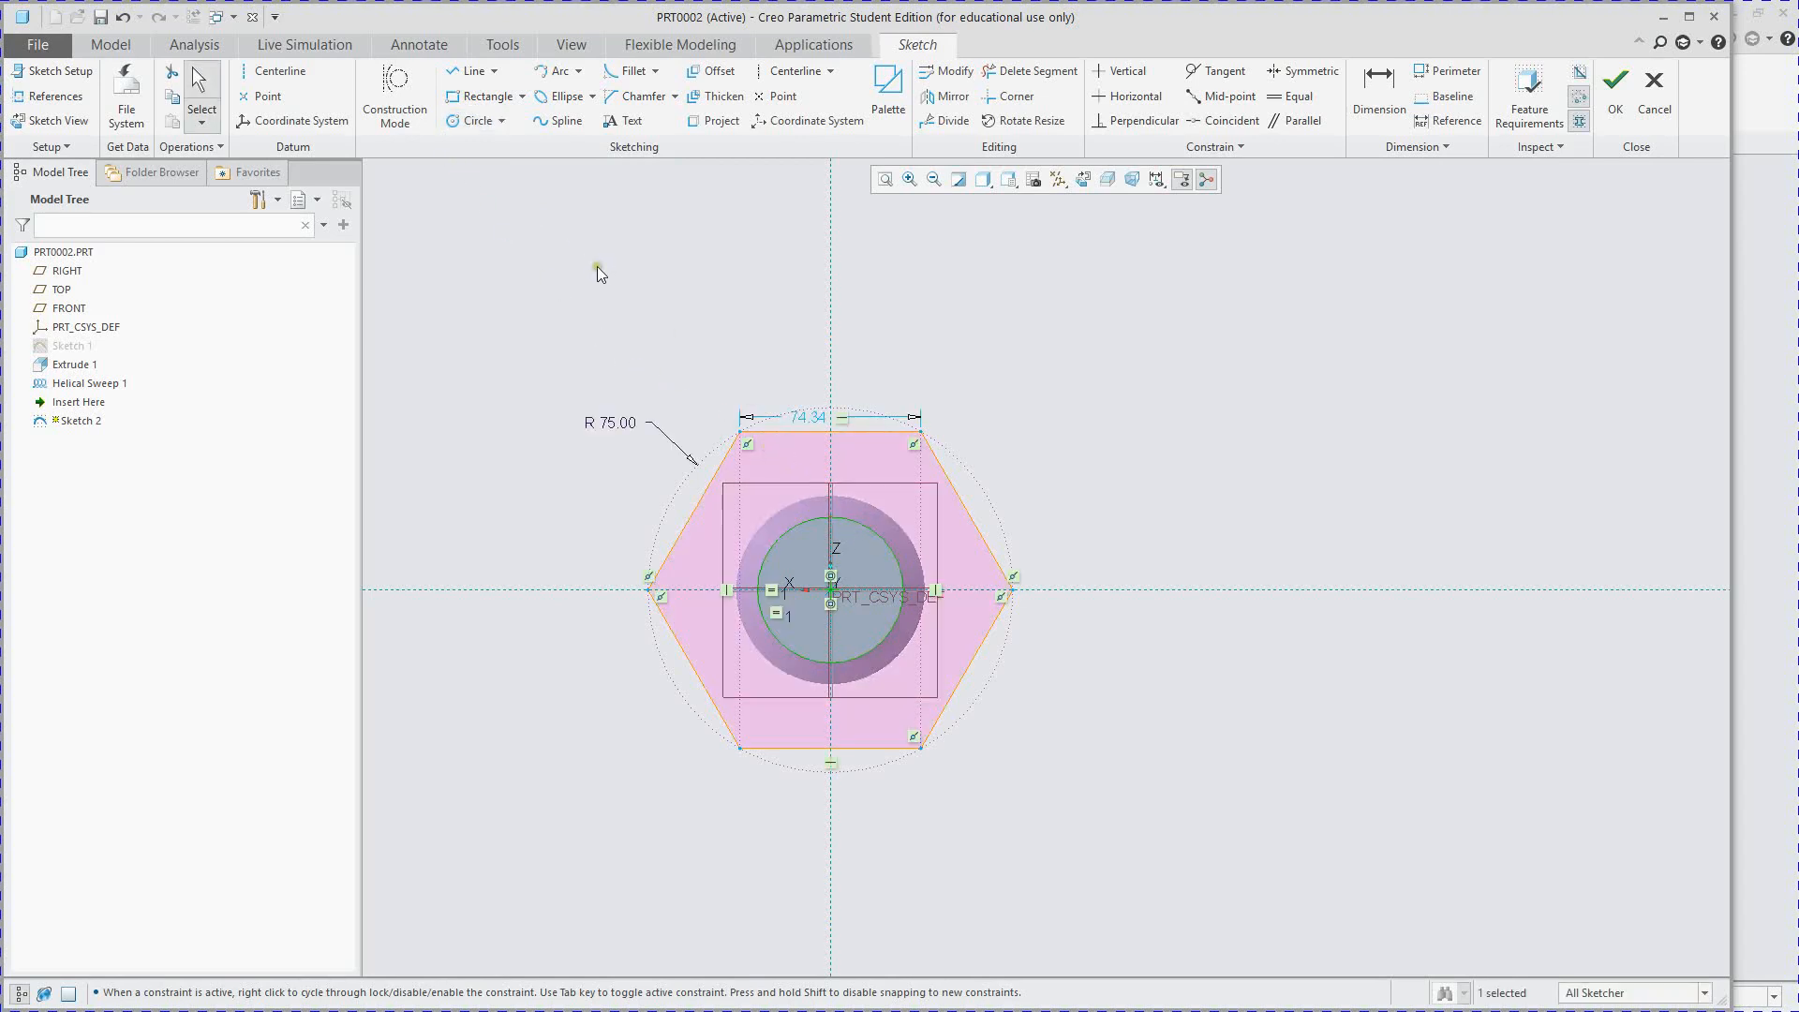
# - Sketch a concentric construction circle inside the hexagon, matching the edge of the rod's flat end face
pyautogui.click(395, 93)
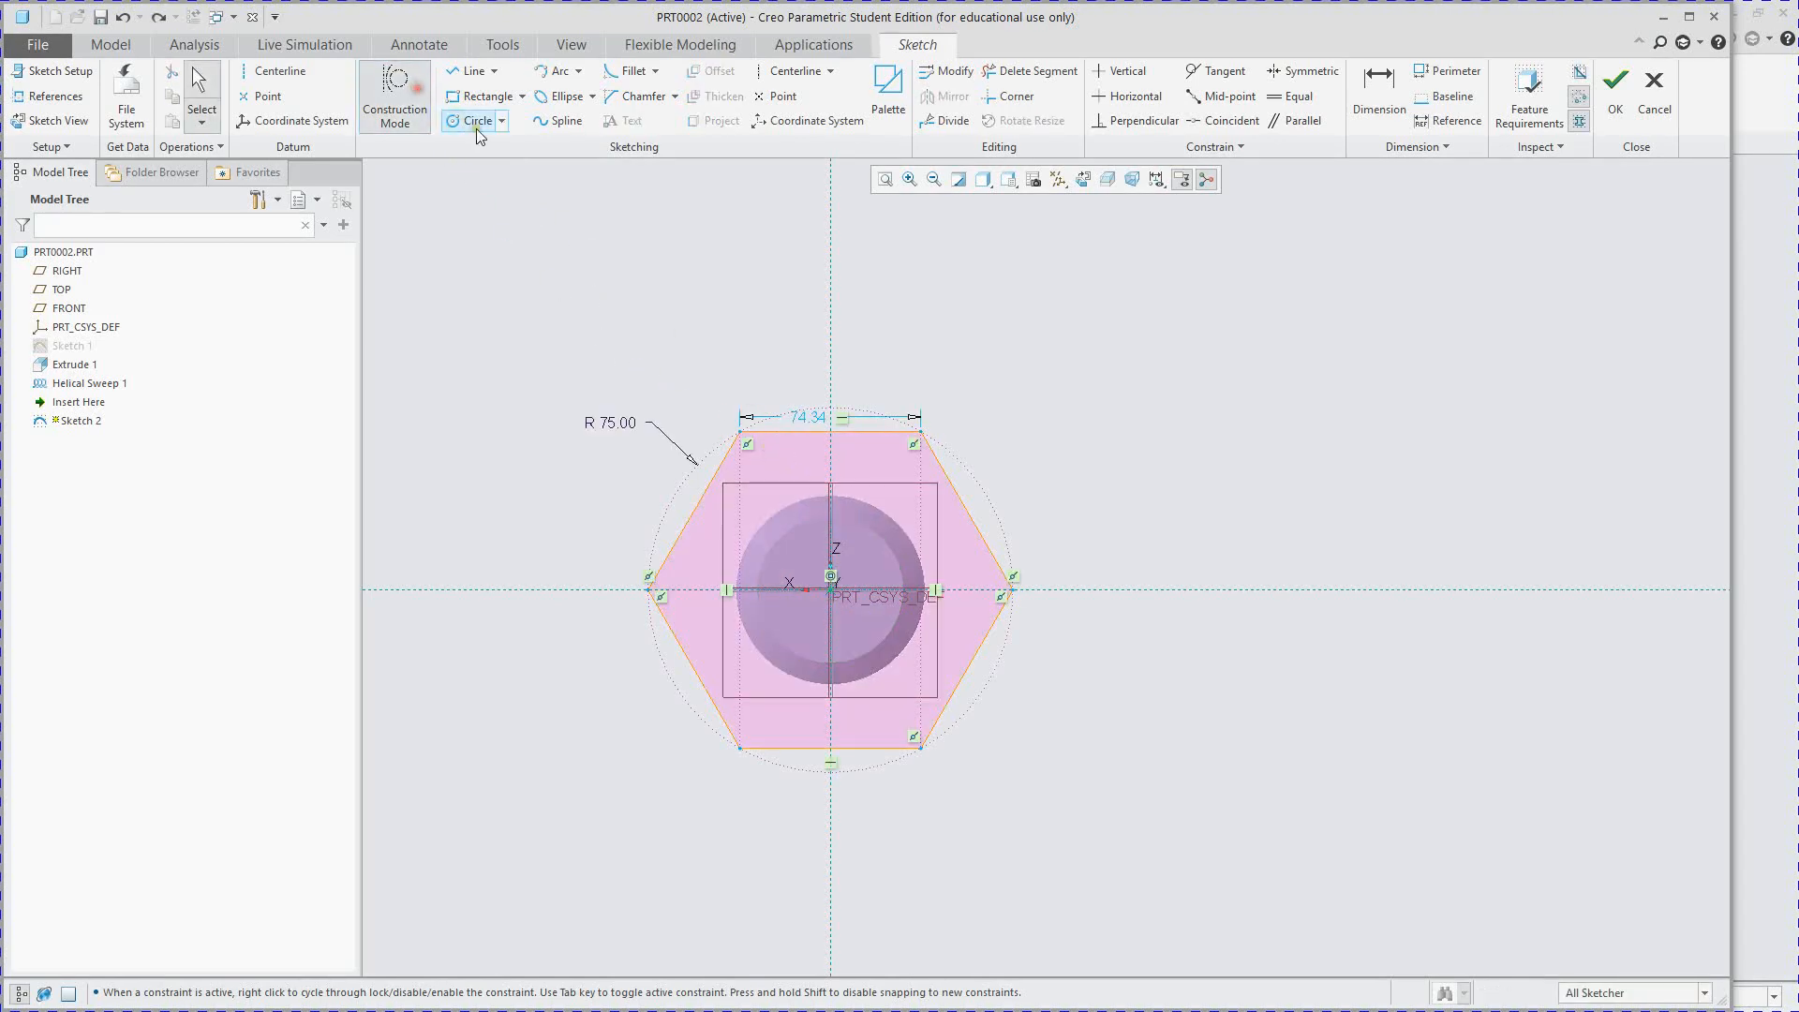
pyautogui.click(476, 121)
pyautogui.click(830, 589)
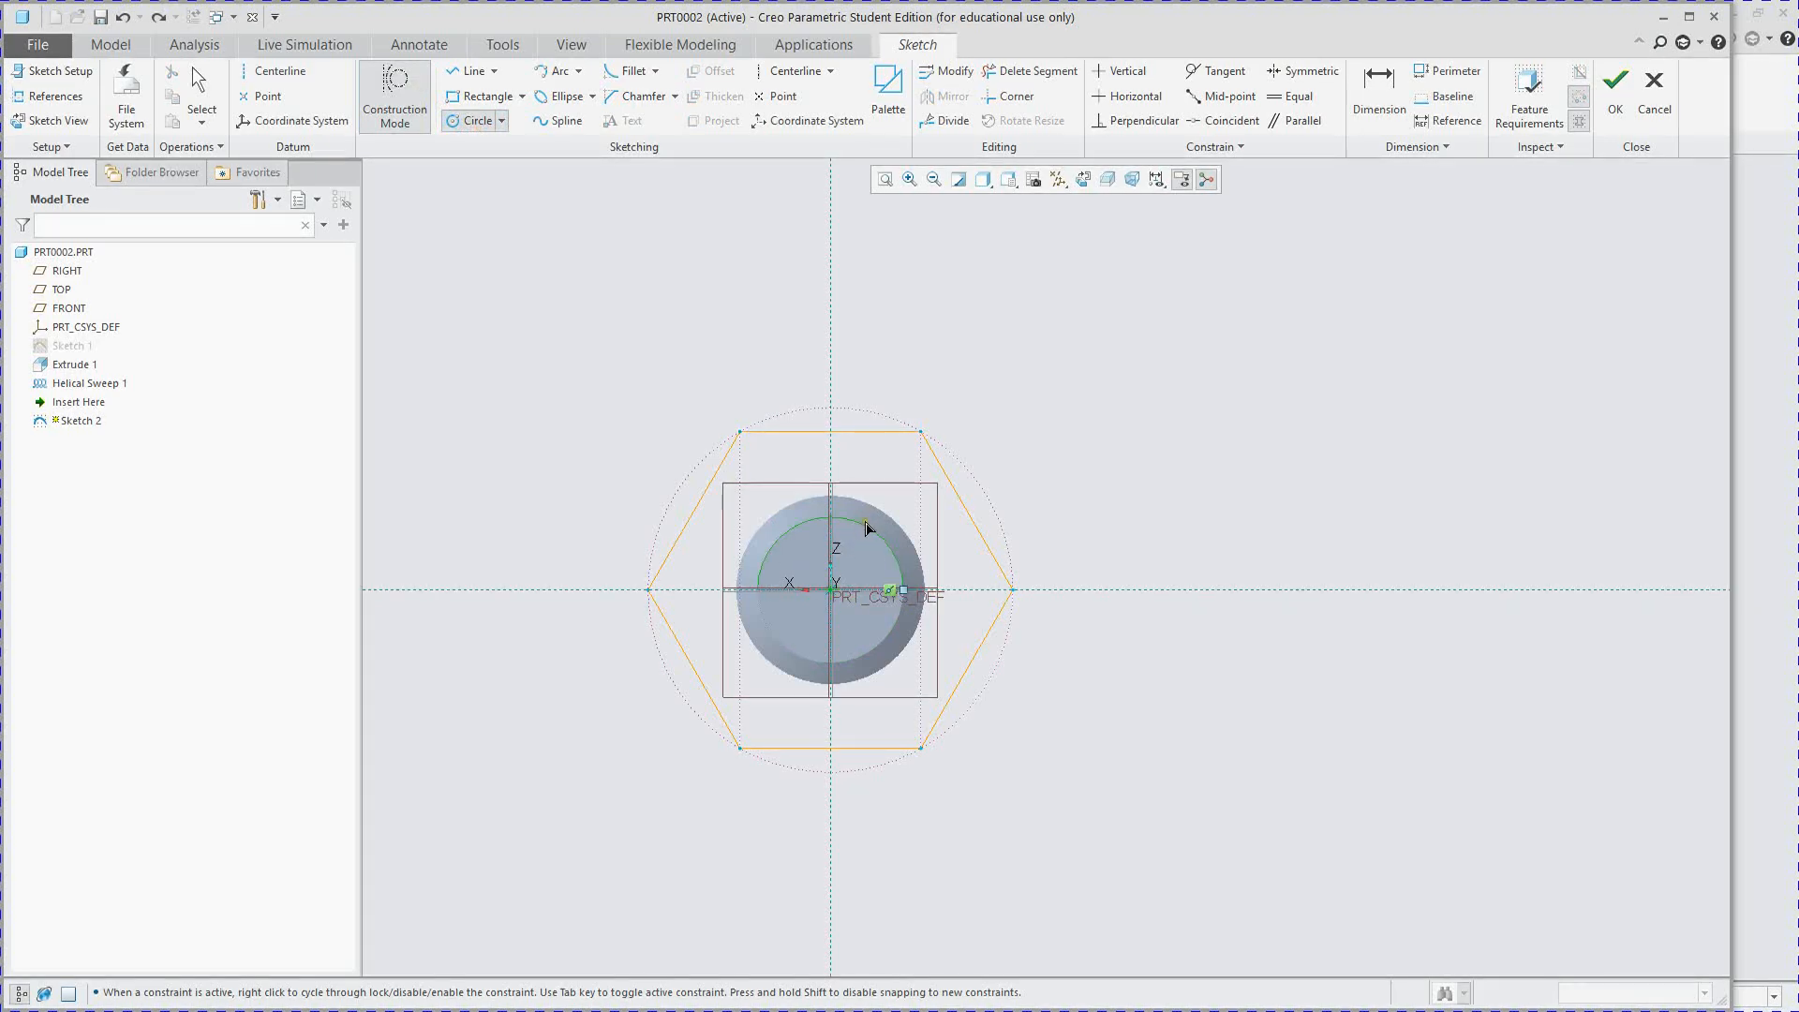
pyautogui.click(865, 535)
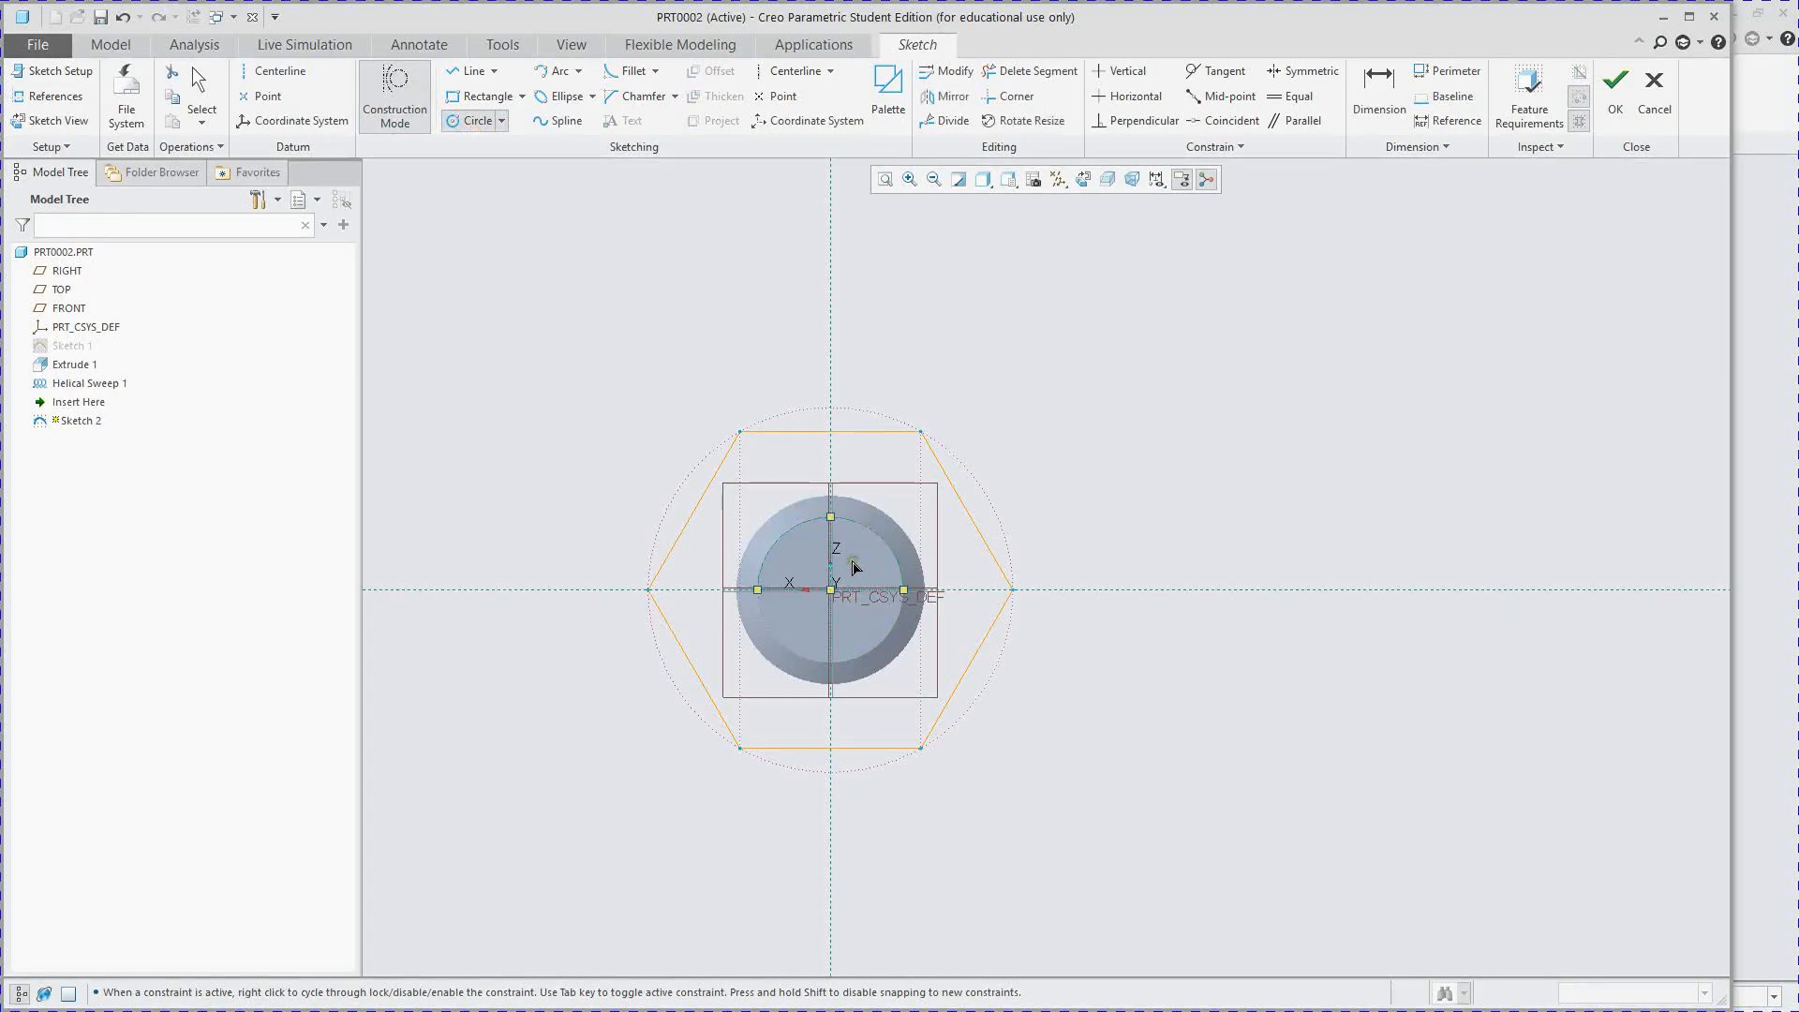
pyautogui.middleClick(750, 484)
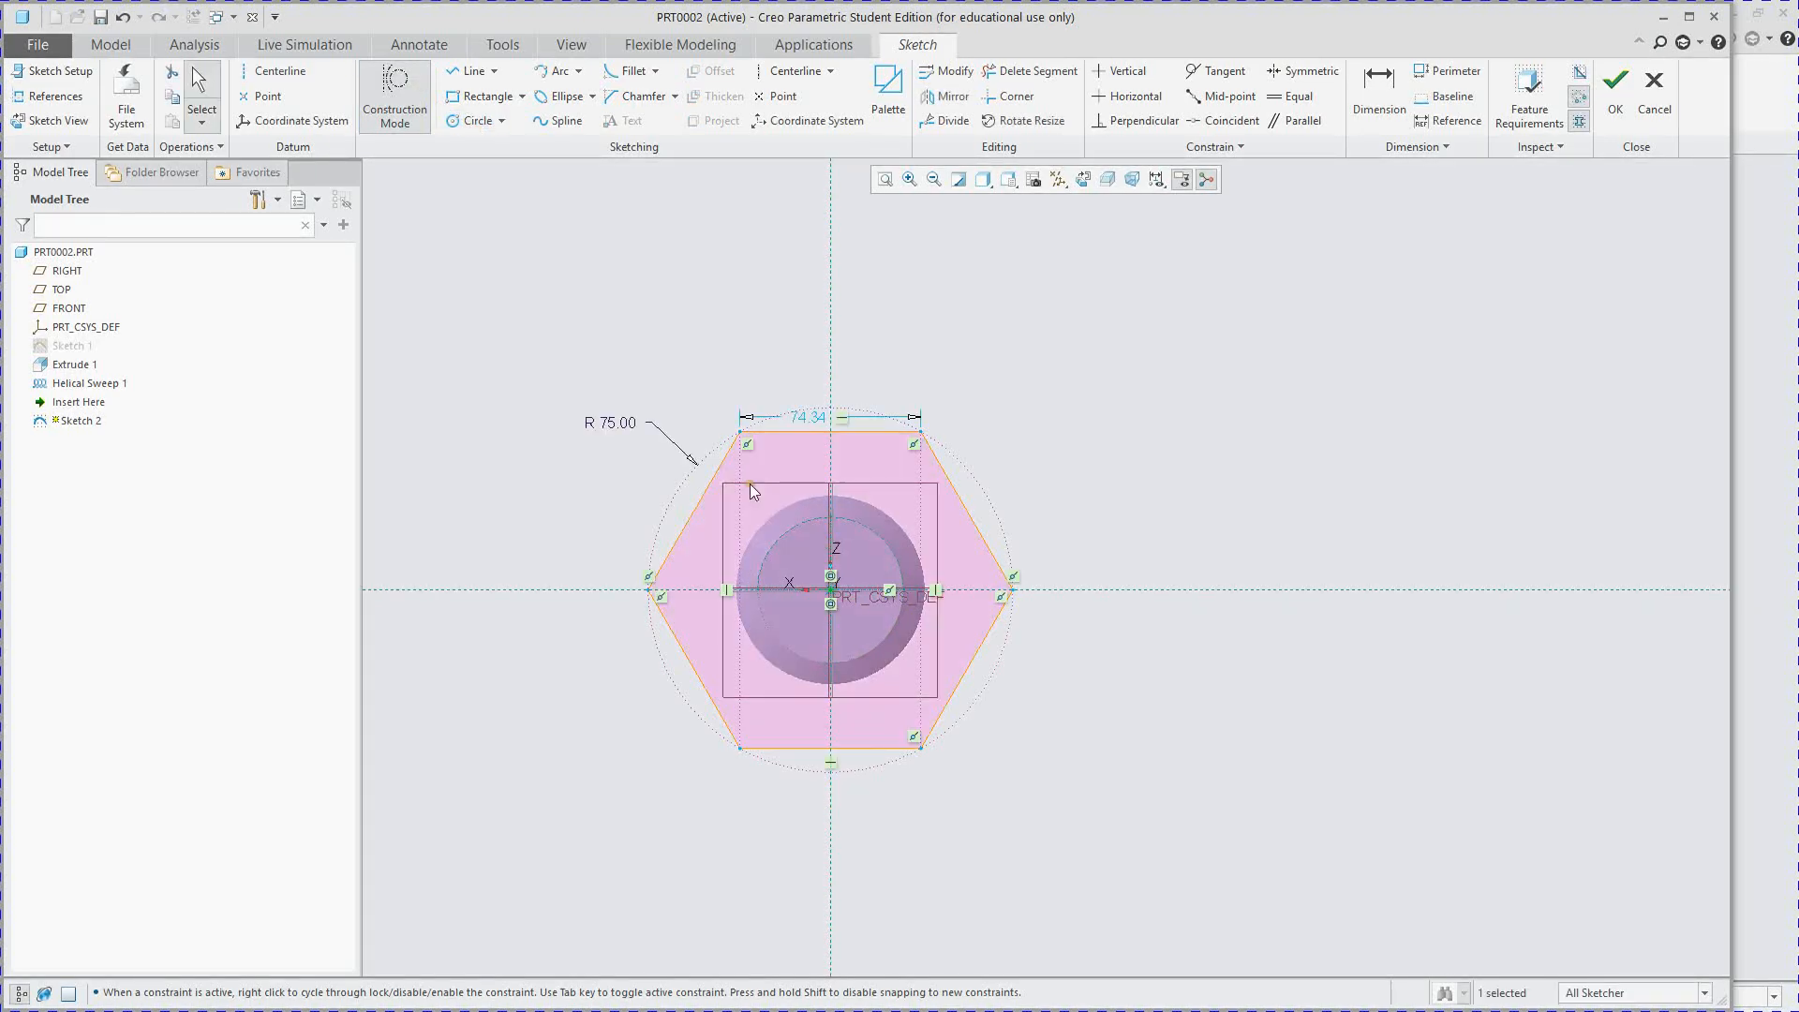
# - Sketch a construction rectangle about 33 wide inscribed in the inner circle, and return to solid geometry mode
pyautogui.click(481, 97)
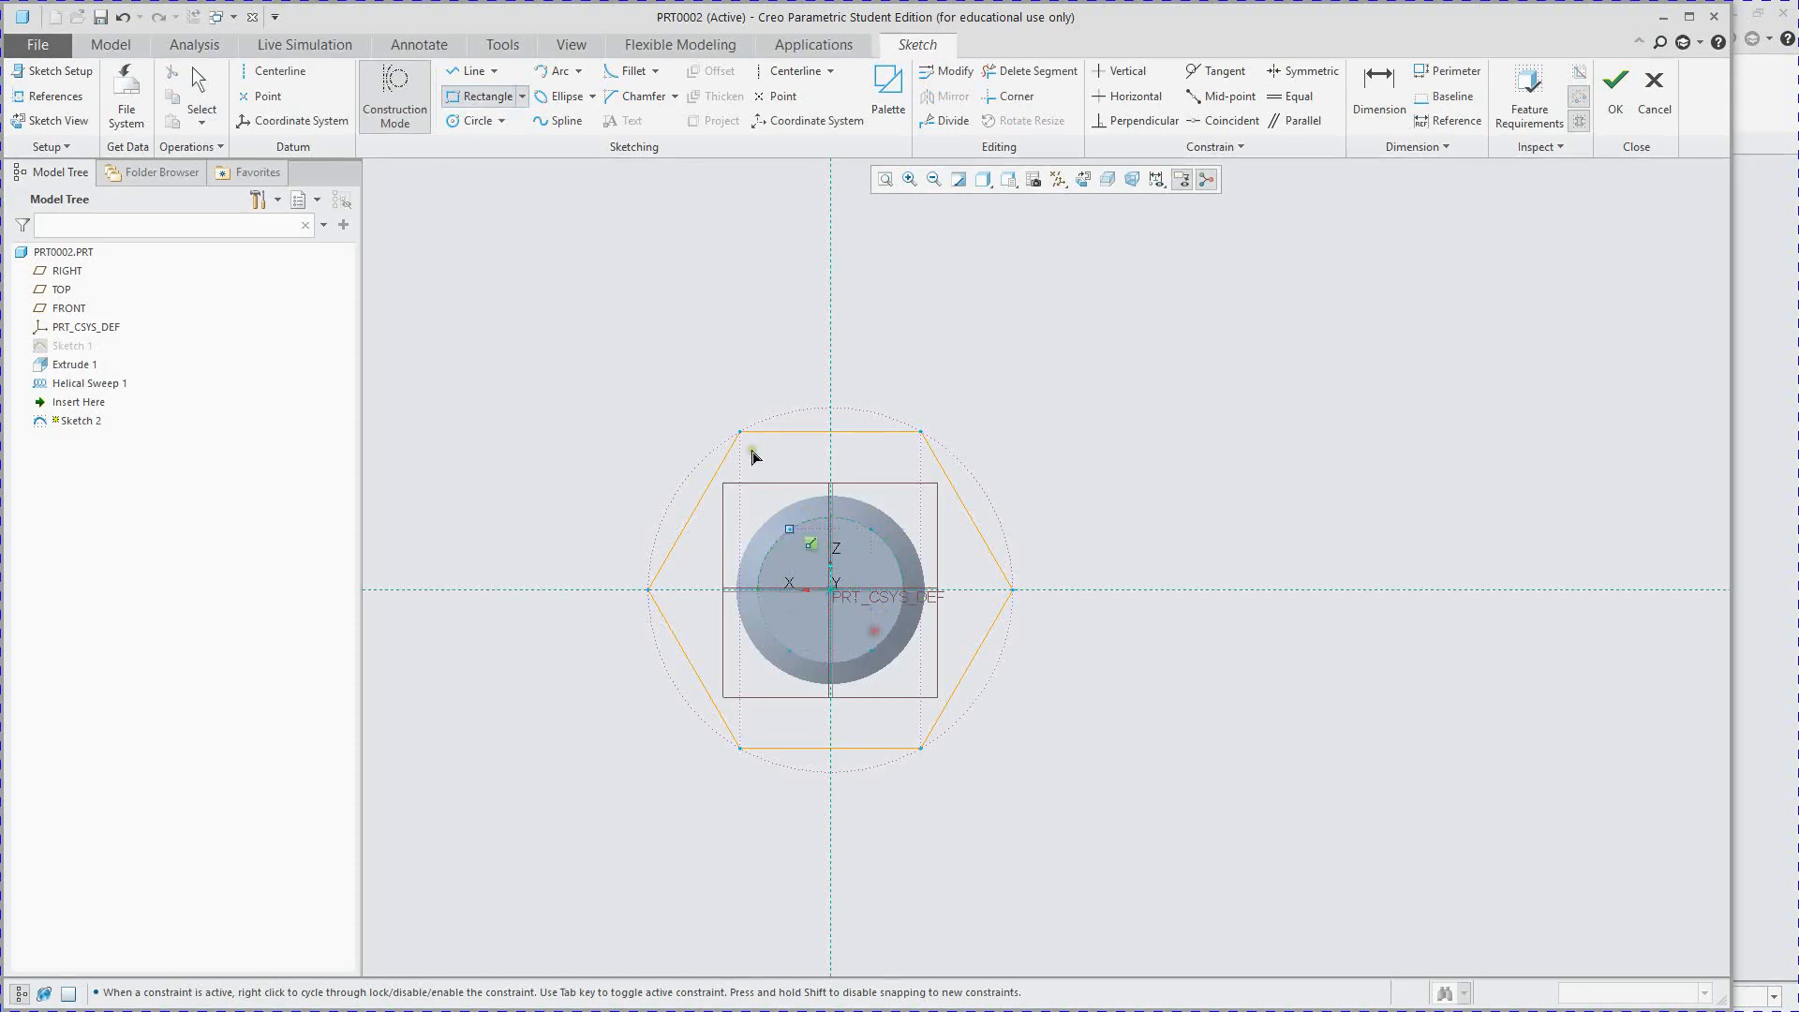
pyautogui.middleClick(769, 482)
pyautogui.click(408, 81)
pyautogui.click(474, 73)
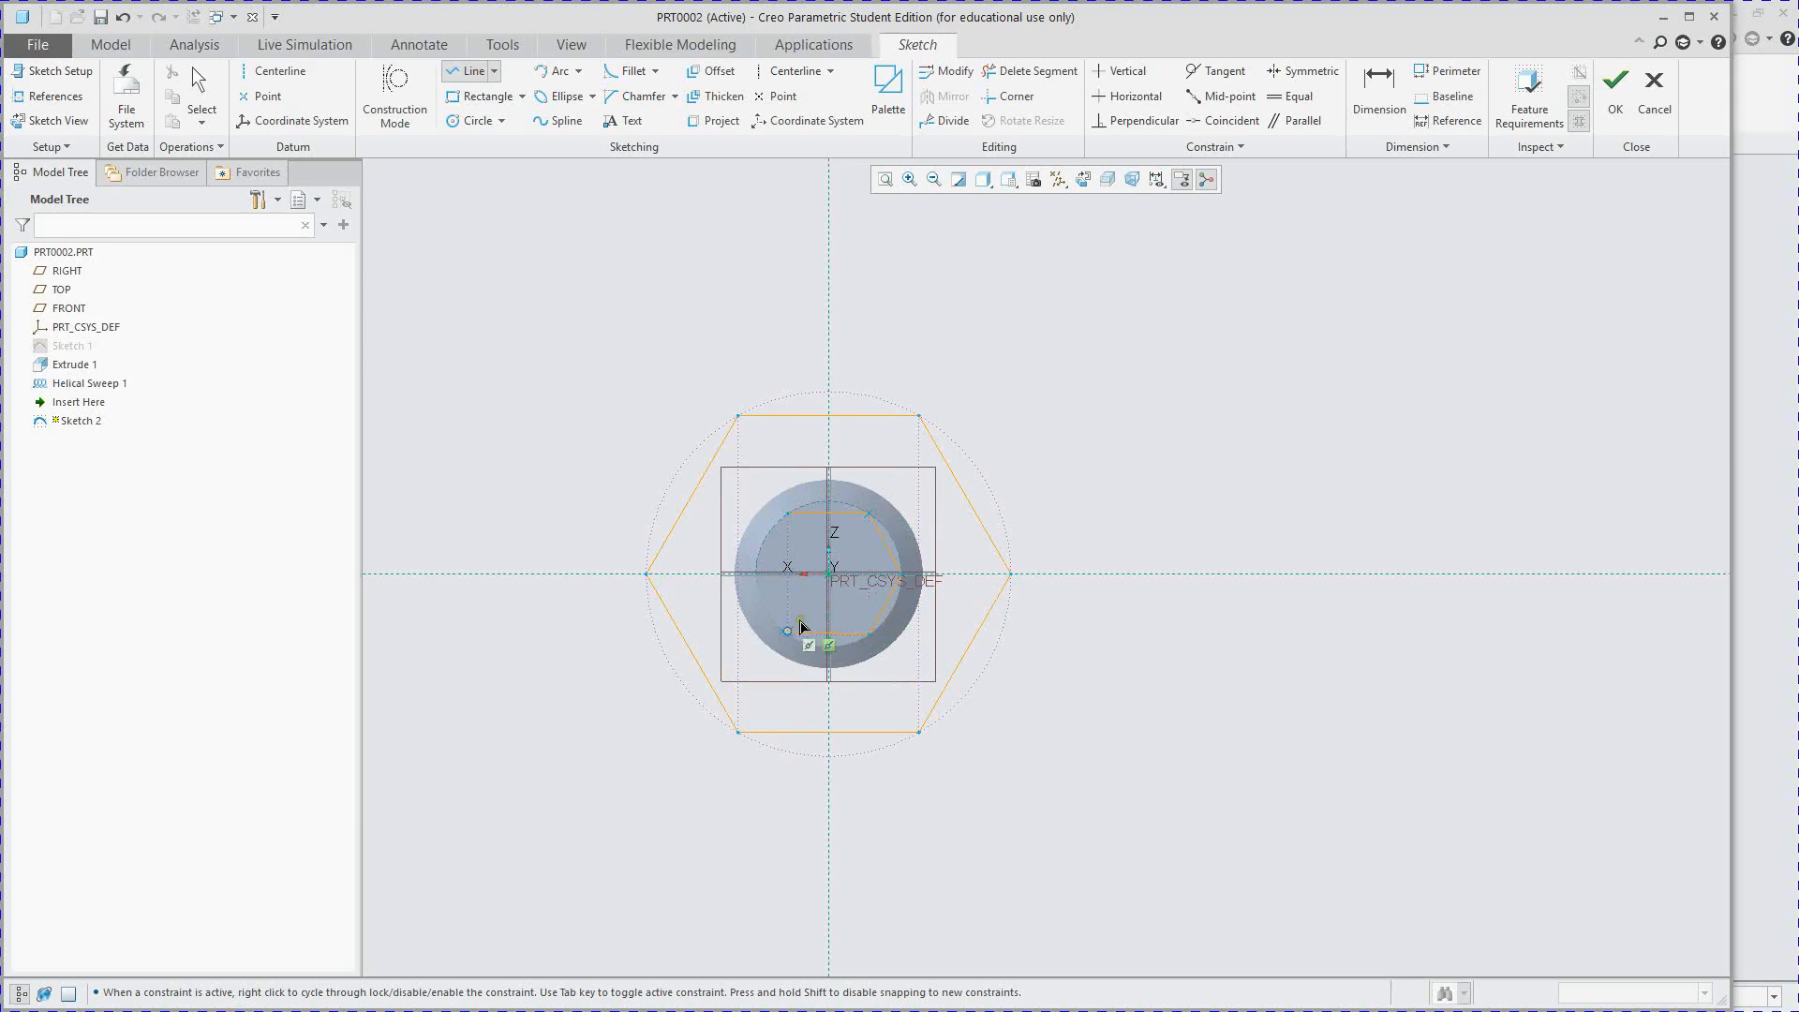
pyautogui.middleClick(795, 625)
pyautogui.middleClick(795, 626)
# - Draw a closed inner hexagon through the small rectangle's corners and the inner circle's horizontal-axis points, and complete the sketch
pyautogui.click(474, 72)
pyautogui.click(786, 514)
pyautogui.click(869, 514)
pyautogui.click(869, 636)
pyautogui.click(870, 636)
pyautogui.click(788, 636)
pyautogui.click(756, 573)
pyautogui.click(788, 514)
pyautogui.middleClick(834, 470)
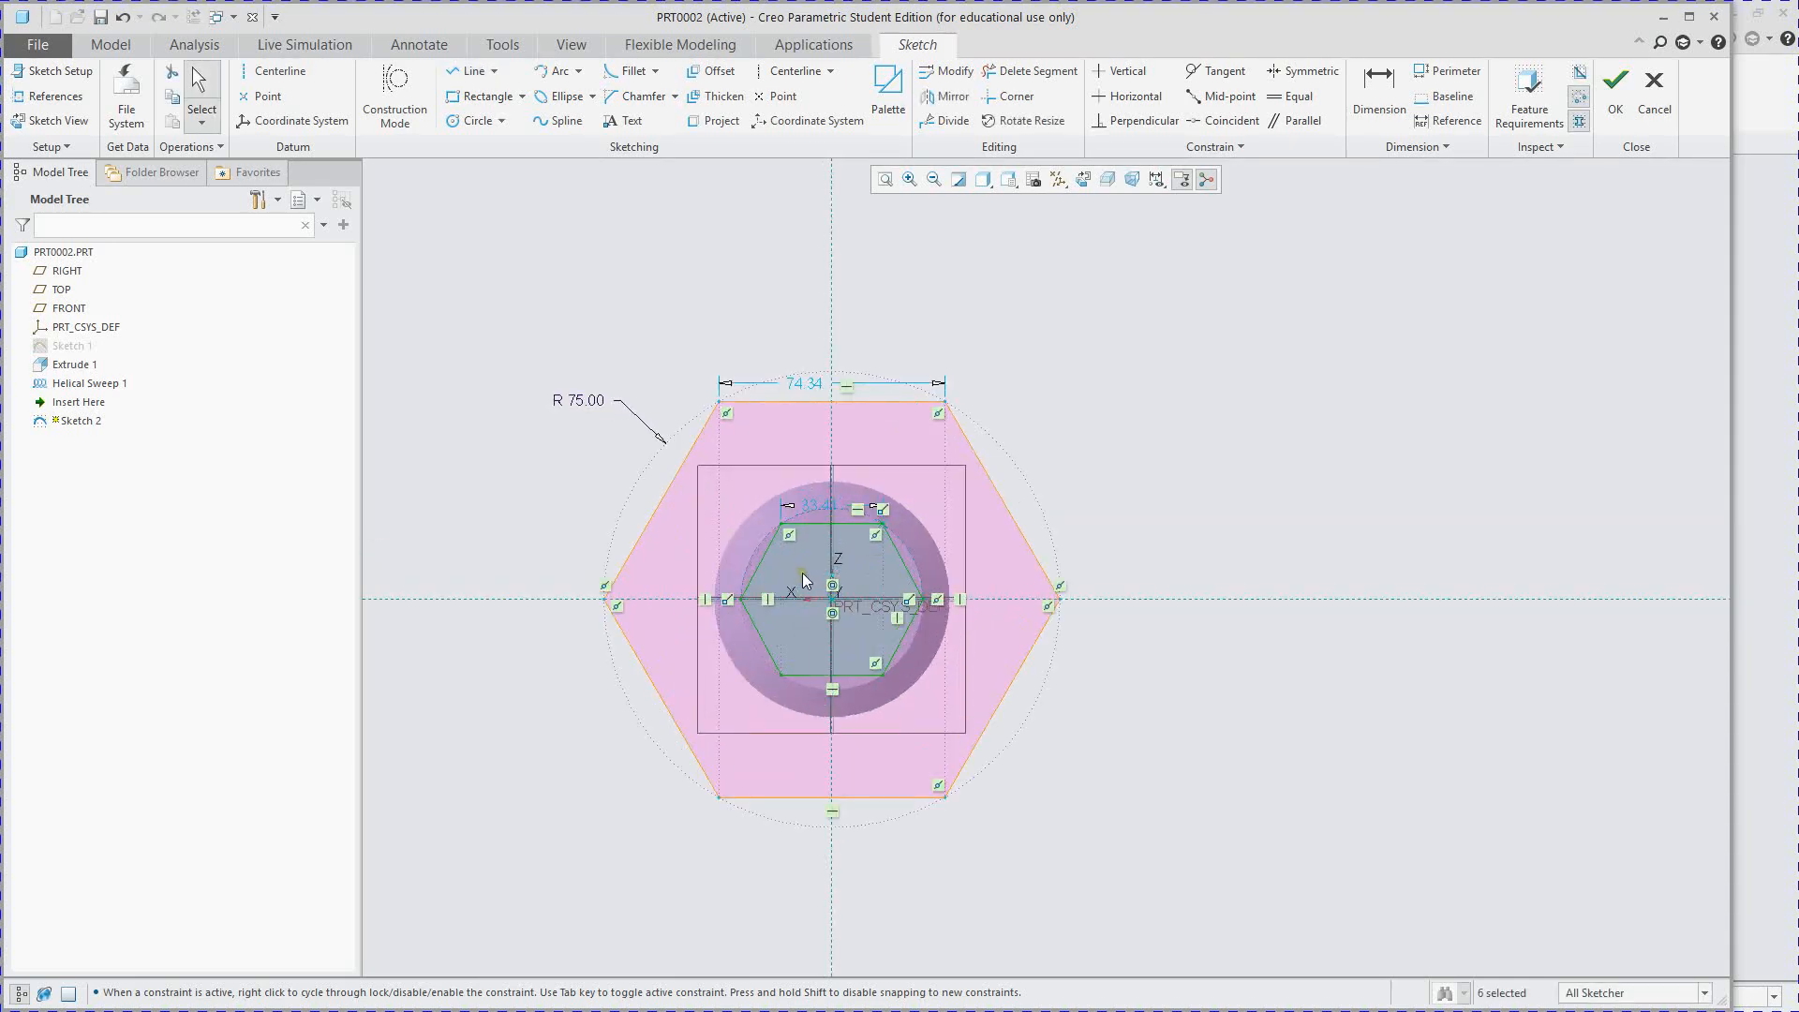
pyautogui.scroll(-2, 815, 599)
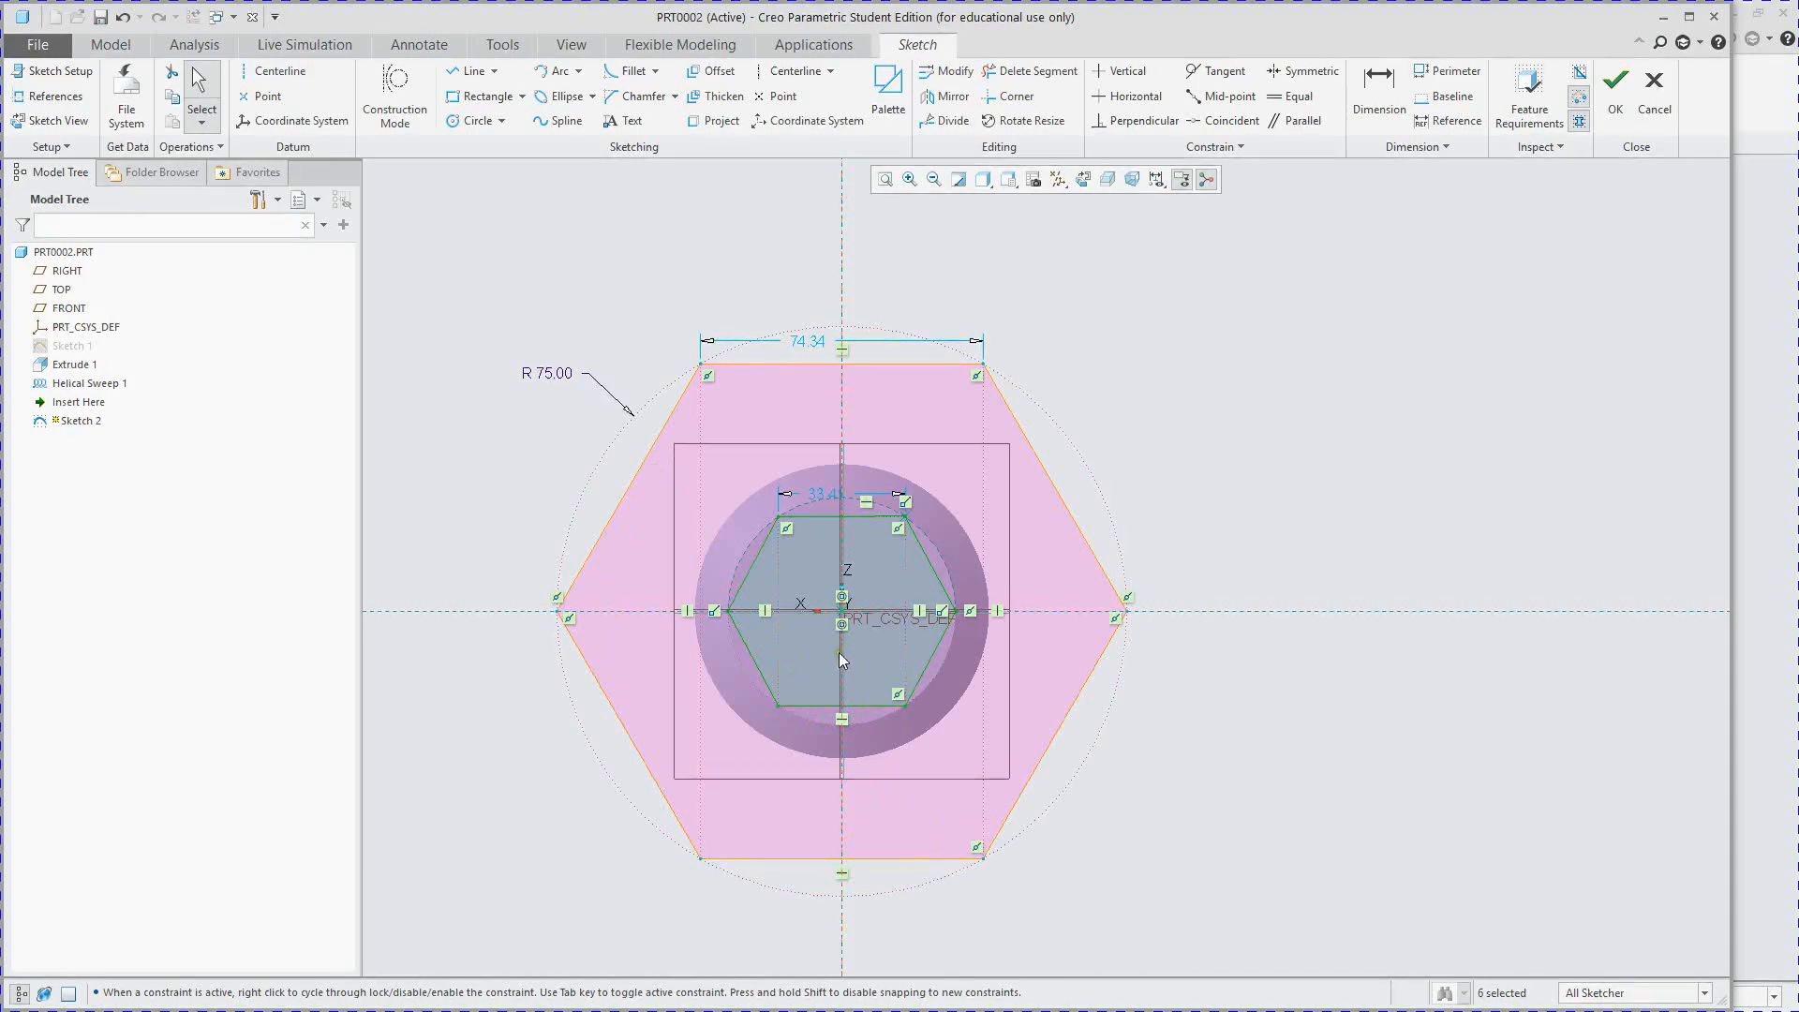
pyautogui.click(1617, 101)
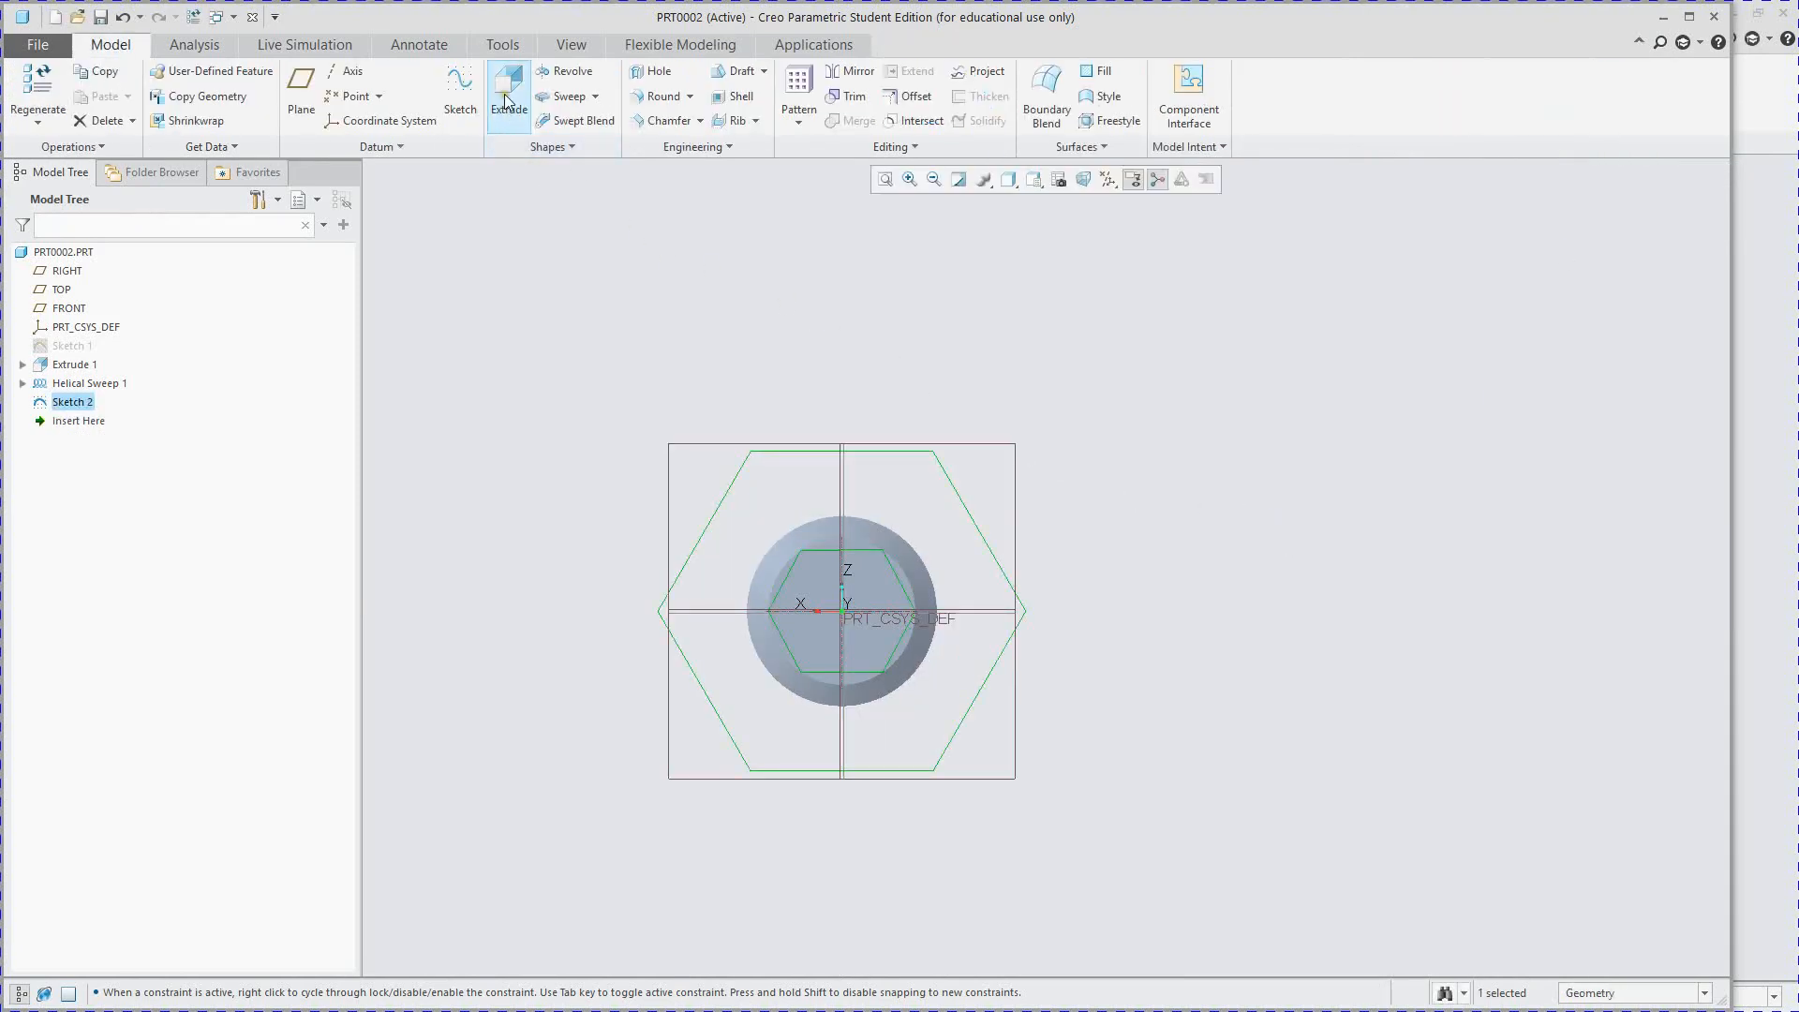
# - Extrude the area between the two hexagons by 100 to form the bolt head with a hex socket
pyautogui.click(506, 101)
pyautogui.moveTo(867, 628); pyautogui.dragTo(886, 395, button='middle')
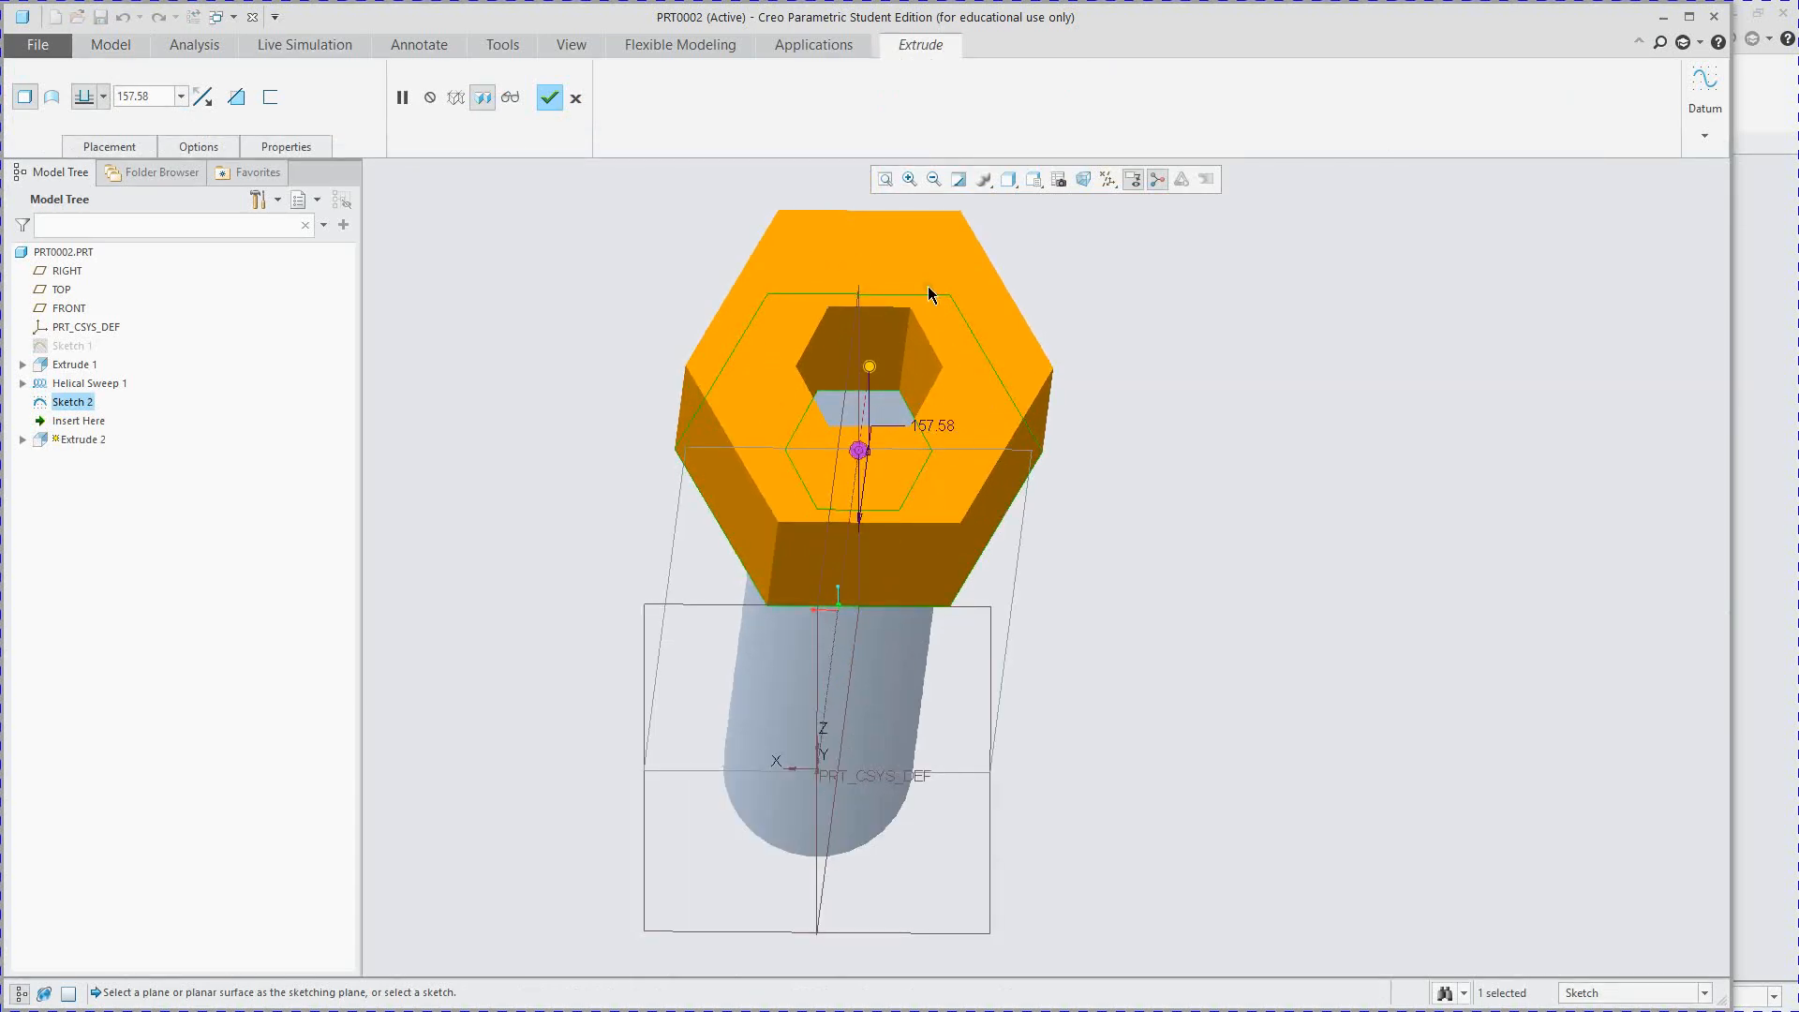
pyautogui.doubleClick(936, 424)
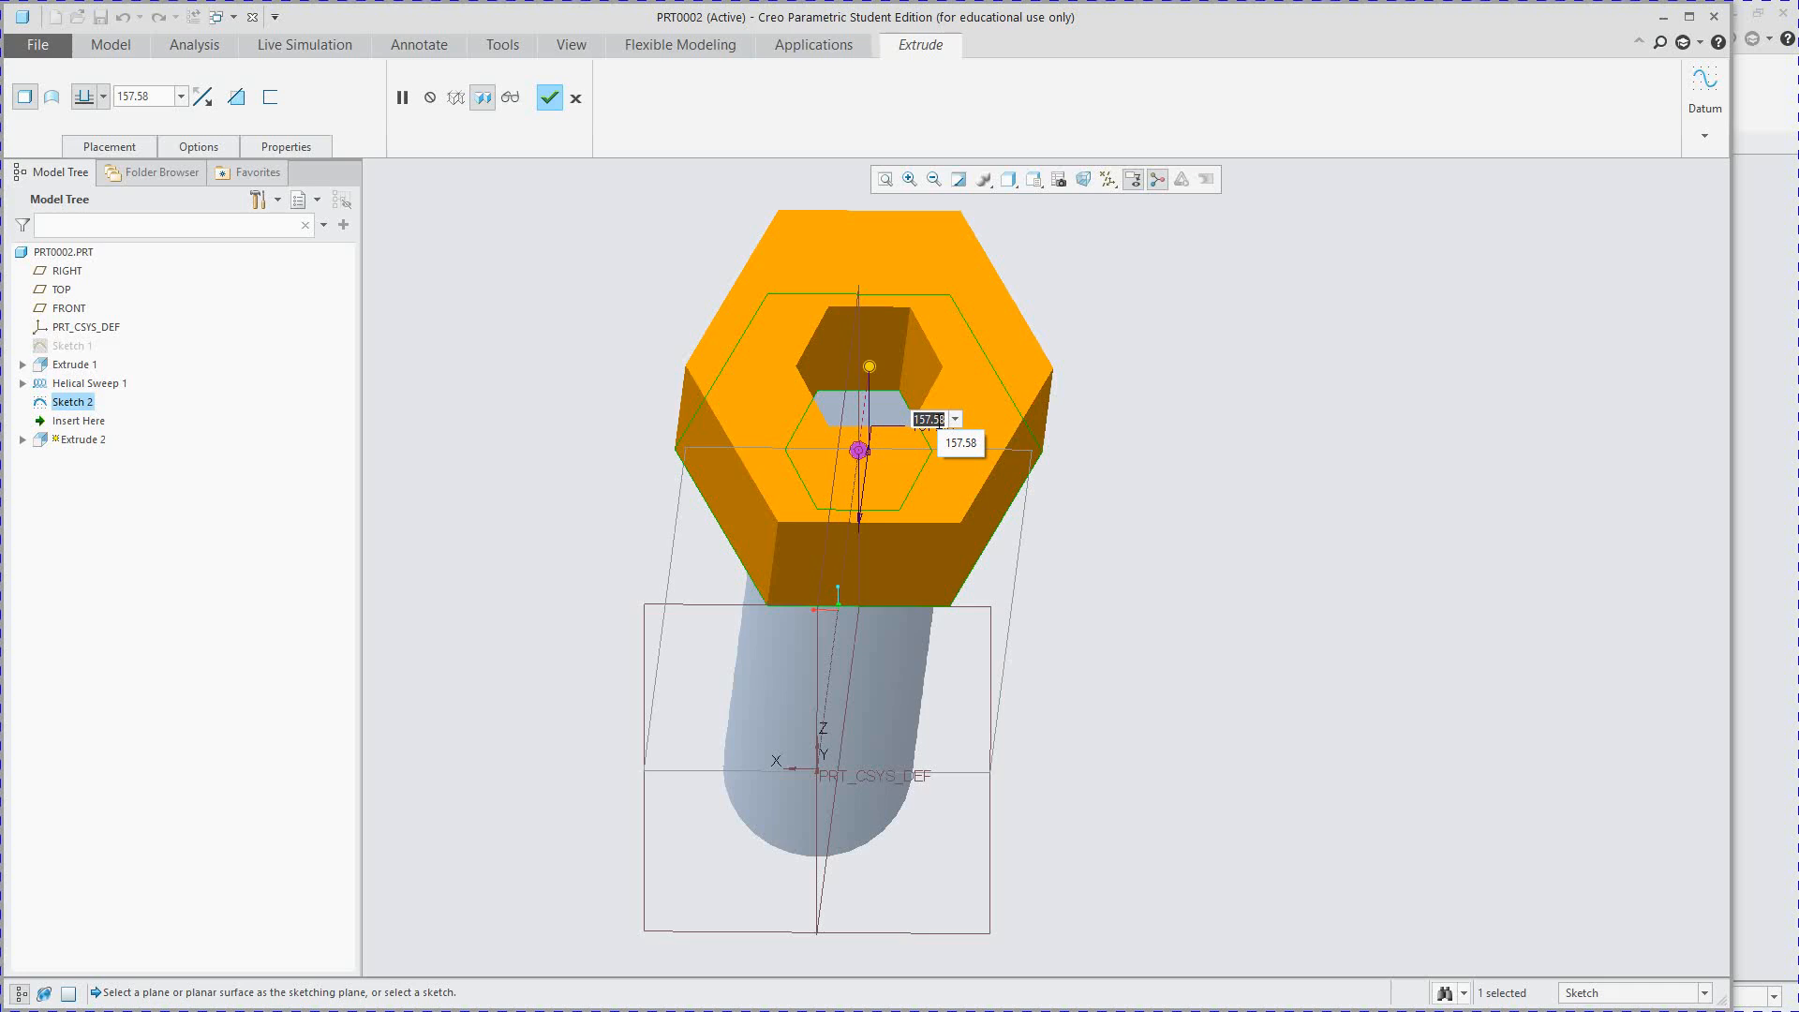
pyautogui.write('100')
pyautogui.press('Return')
pyautogui.moveTo(1050, 532); pyautogui.dragTo(937, 562, button='middle')
pyautogui.click(549, 98)
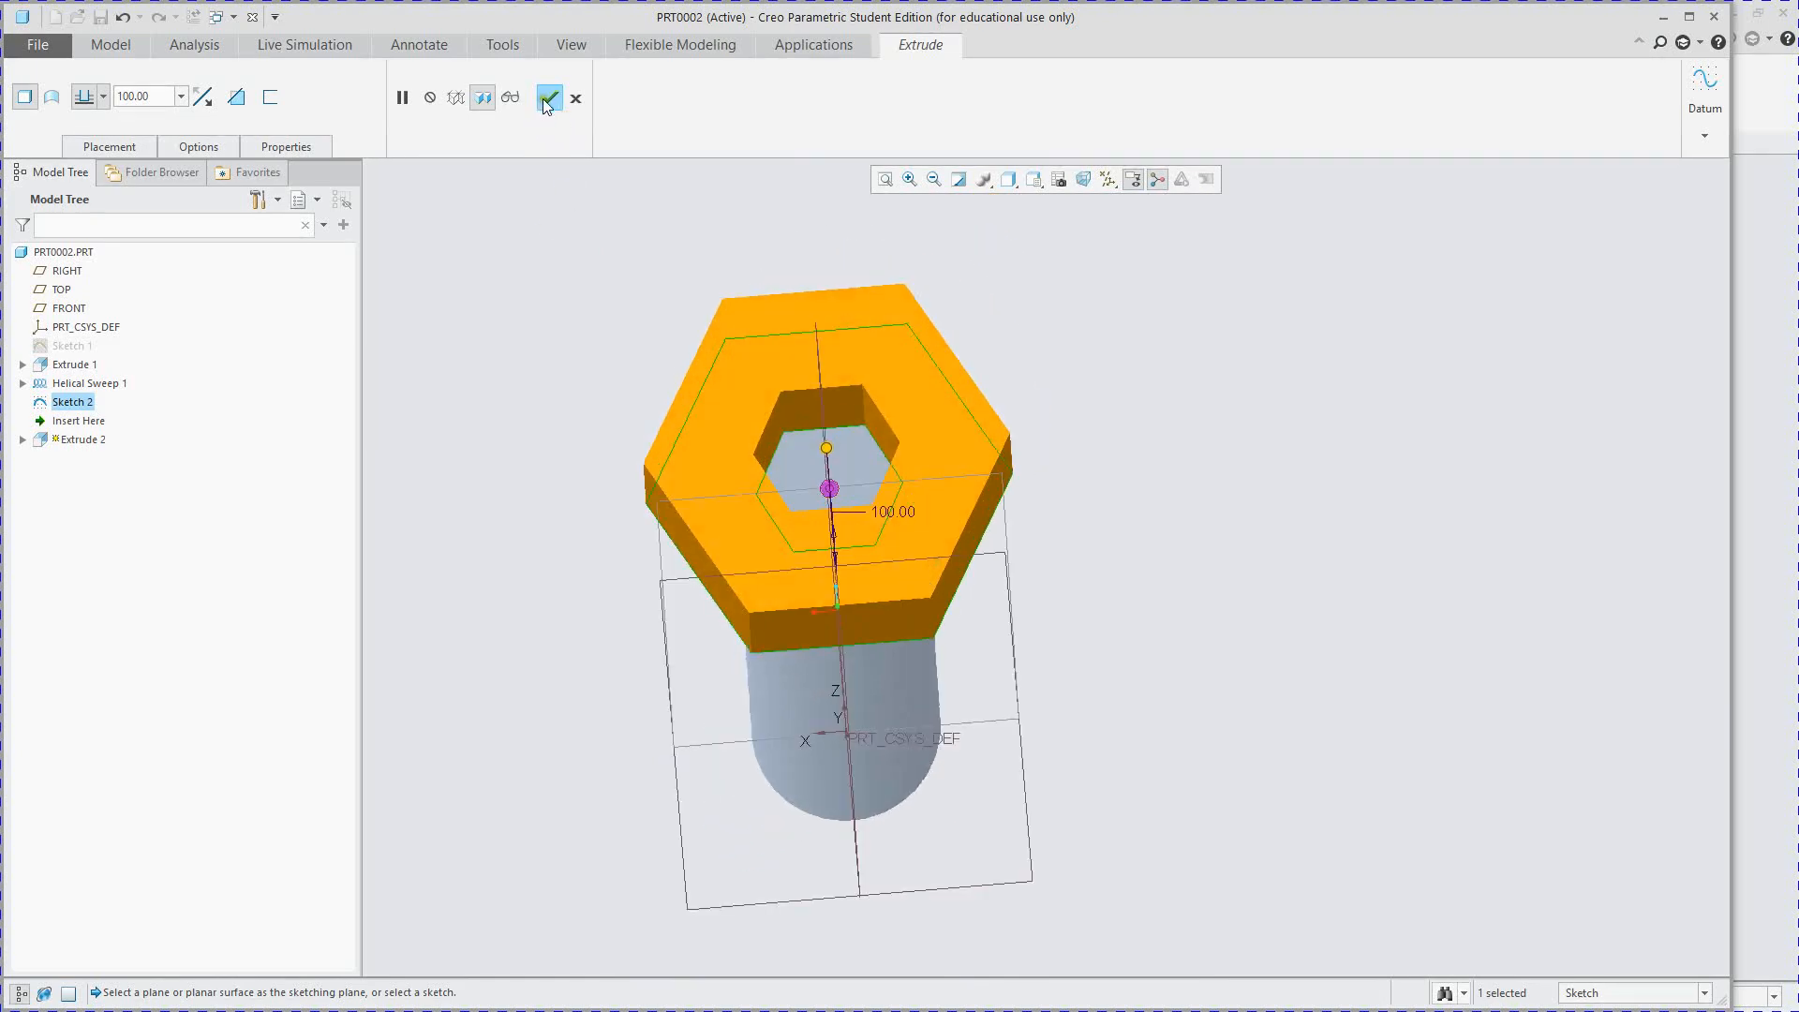
# - Reopen Sketch 1, the rod's base circle, for editing and orient it parallel to the screen
pyautogui.moveTo(577, 536); pyautogui.dragTo(1018, 740, button='middle')
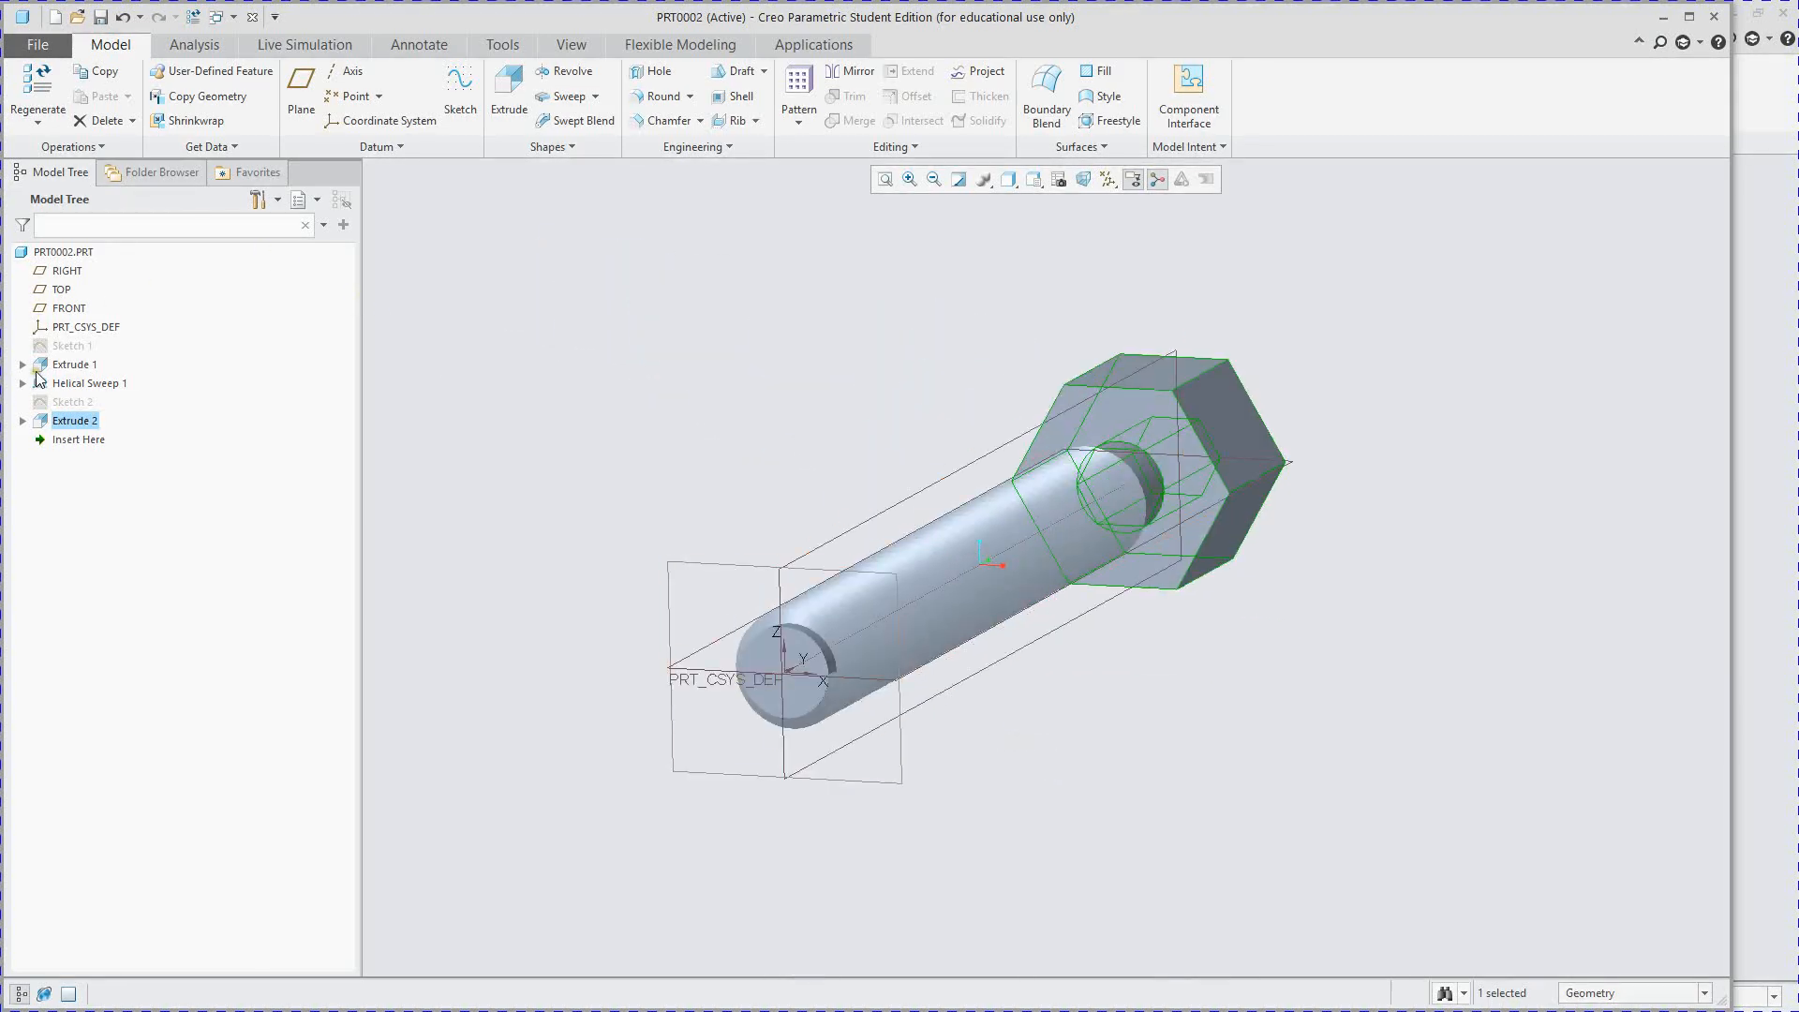
pyautogui.click(67, 346)
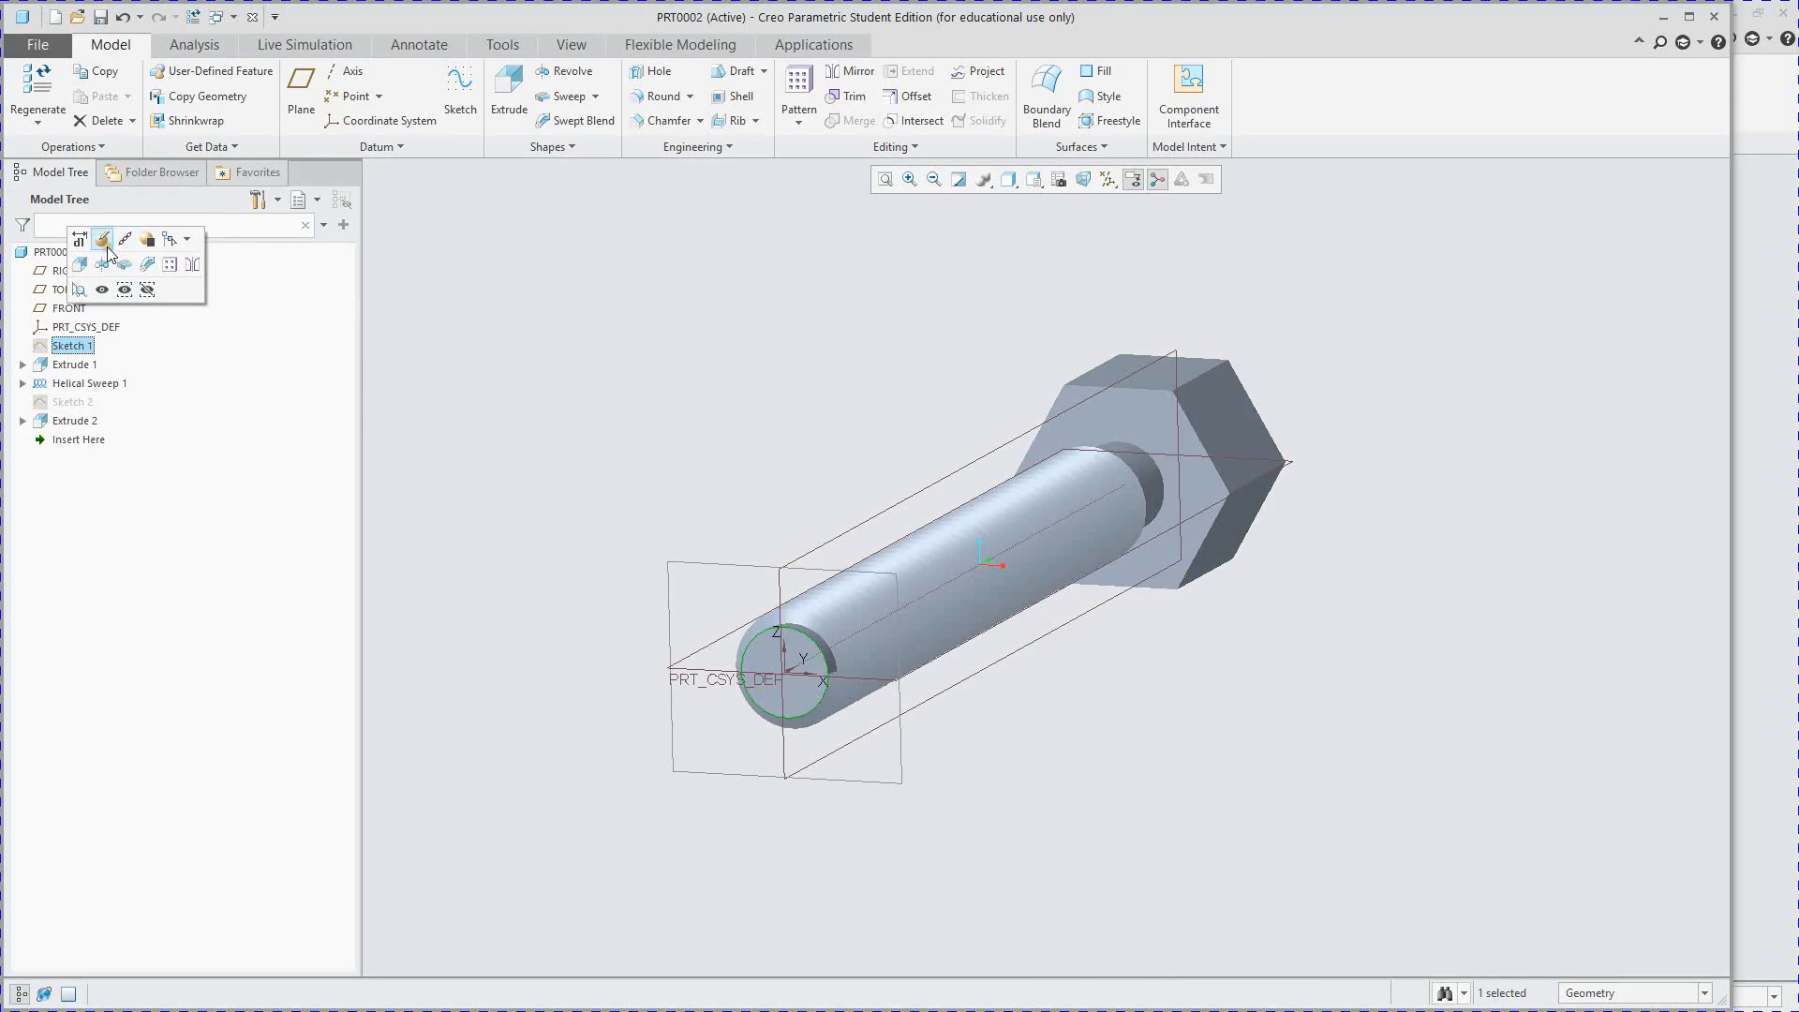
pyautogui.click(111, 253)
pyautogui.scroll(-6, 708, 581)
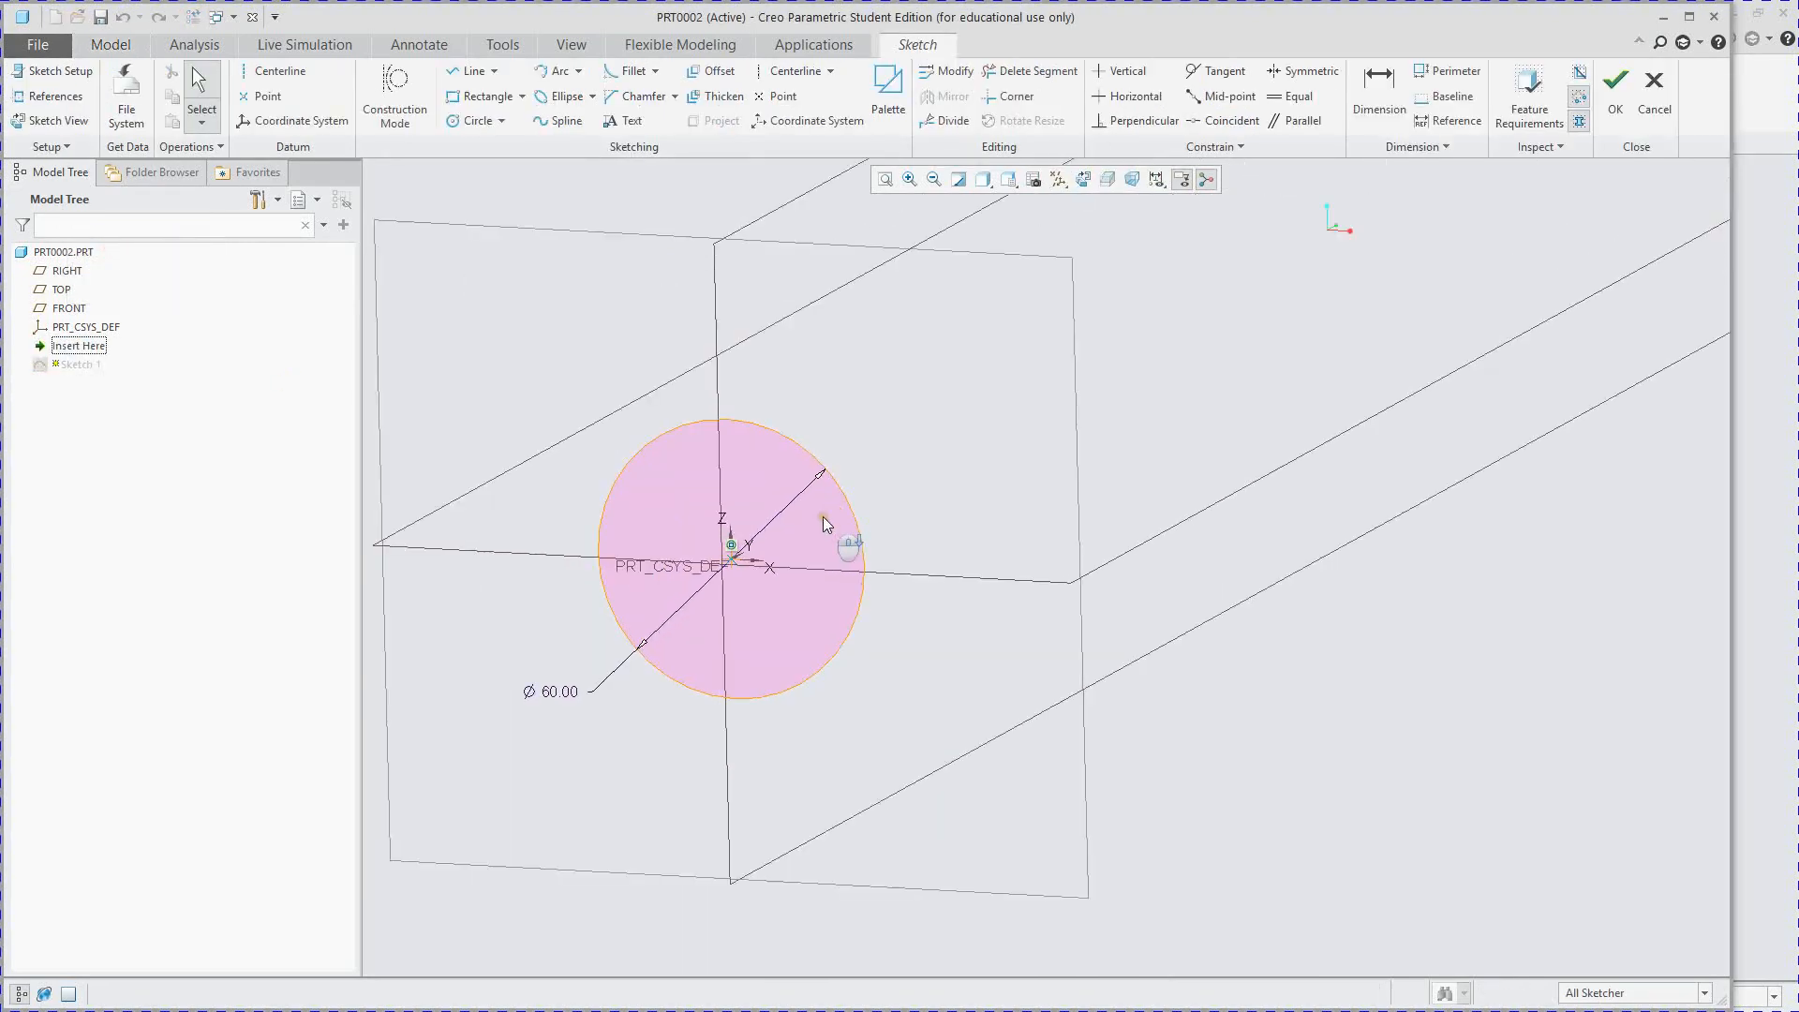
pyautogui.moveTo(645, 627); pyautogui.dragTo(693, 617, button='middle')
pyautogui.click(1081, 178)
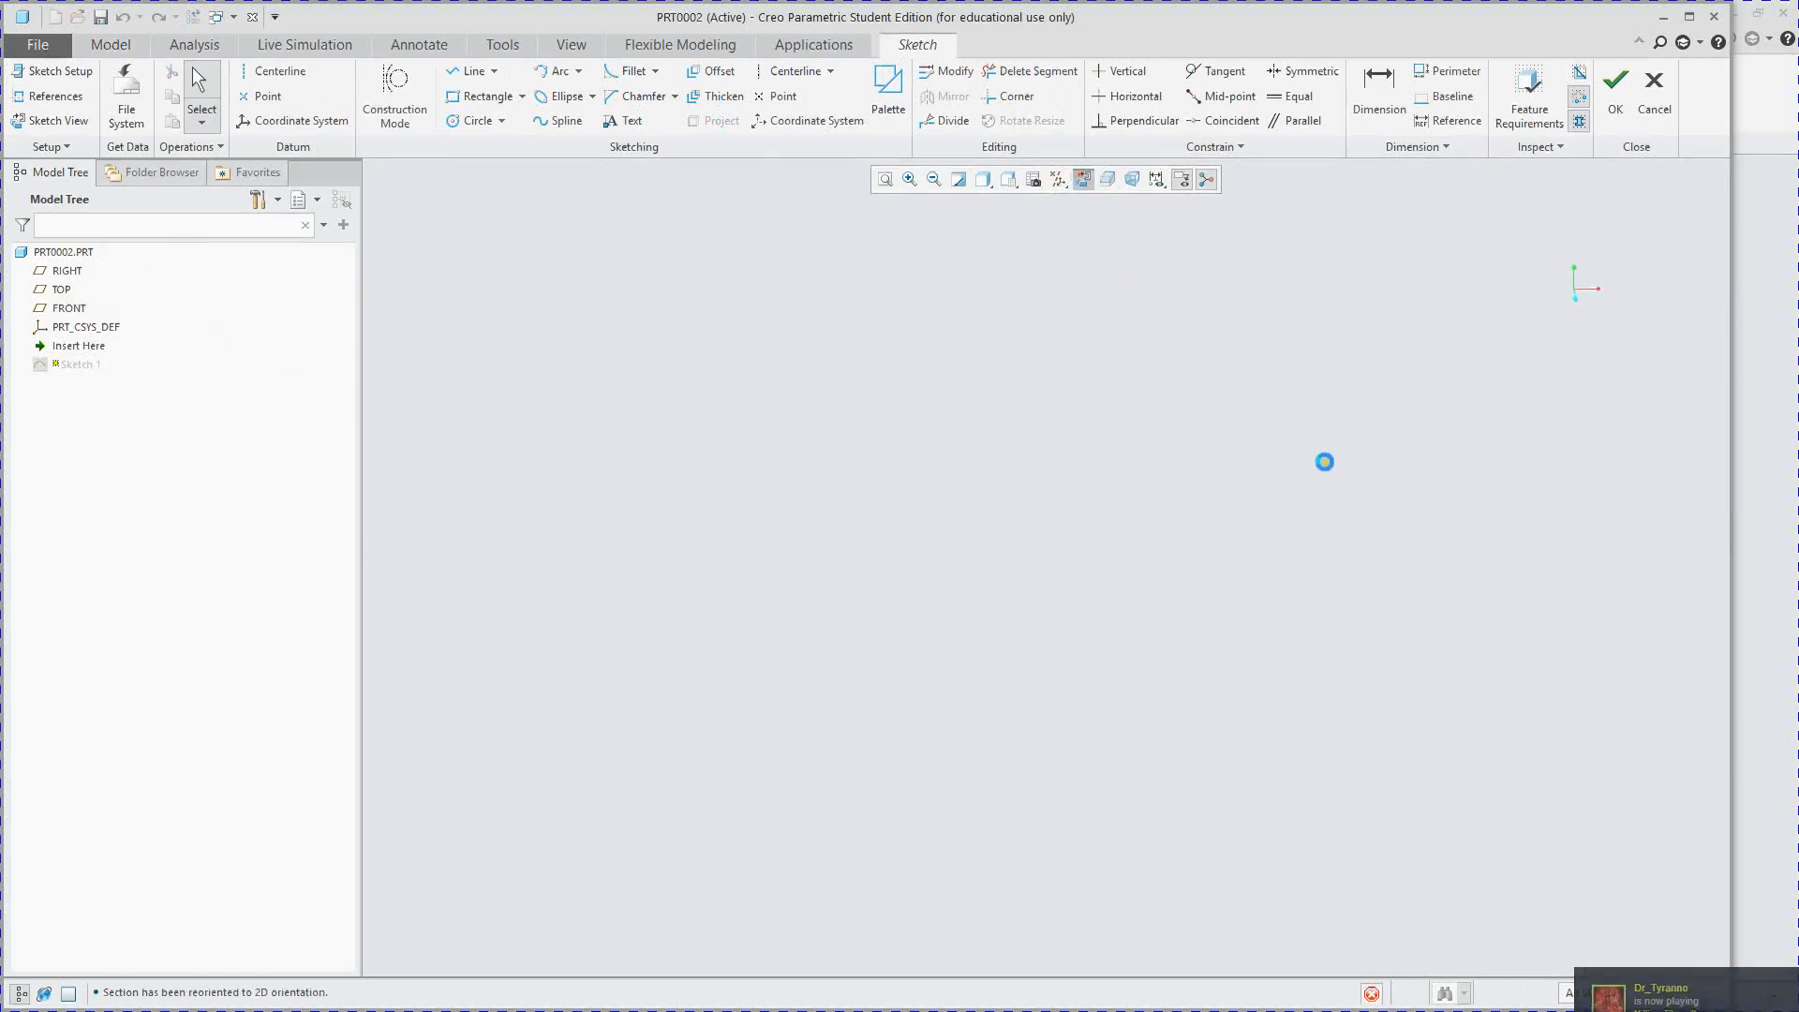
# - Sketch a circle about 29 in diameter outside the rod's 60 mm base circle
pyautogui.moveTo(1426, 589)
pyautogui.mouseDown(button='middle')
pyautogui.moveTo(1250, 692)
pyautogui.moveTo(735, 892)
pyautogui.moveTo(1045, 770)
pyautogui.mouseUp(button='middle')
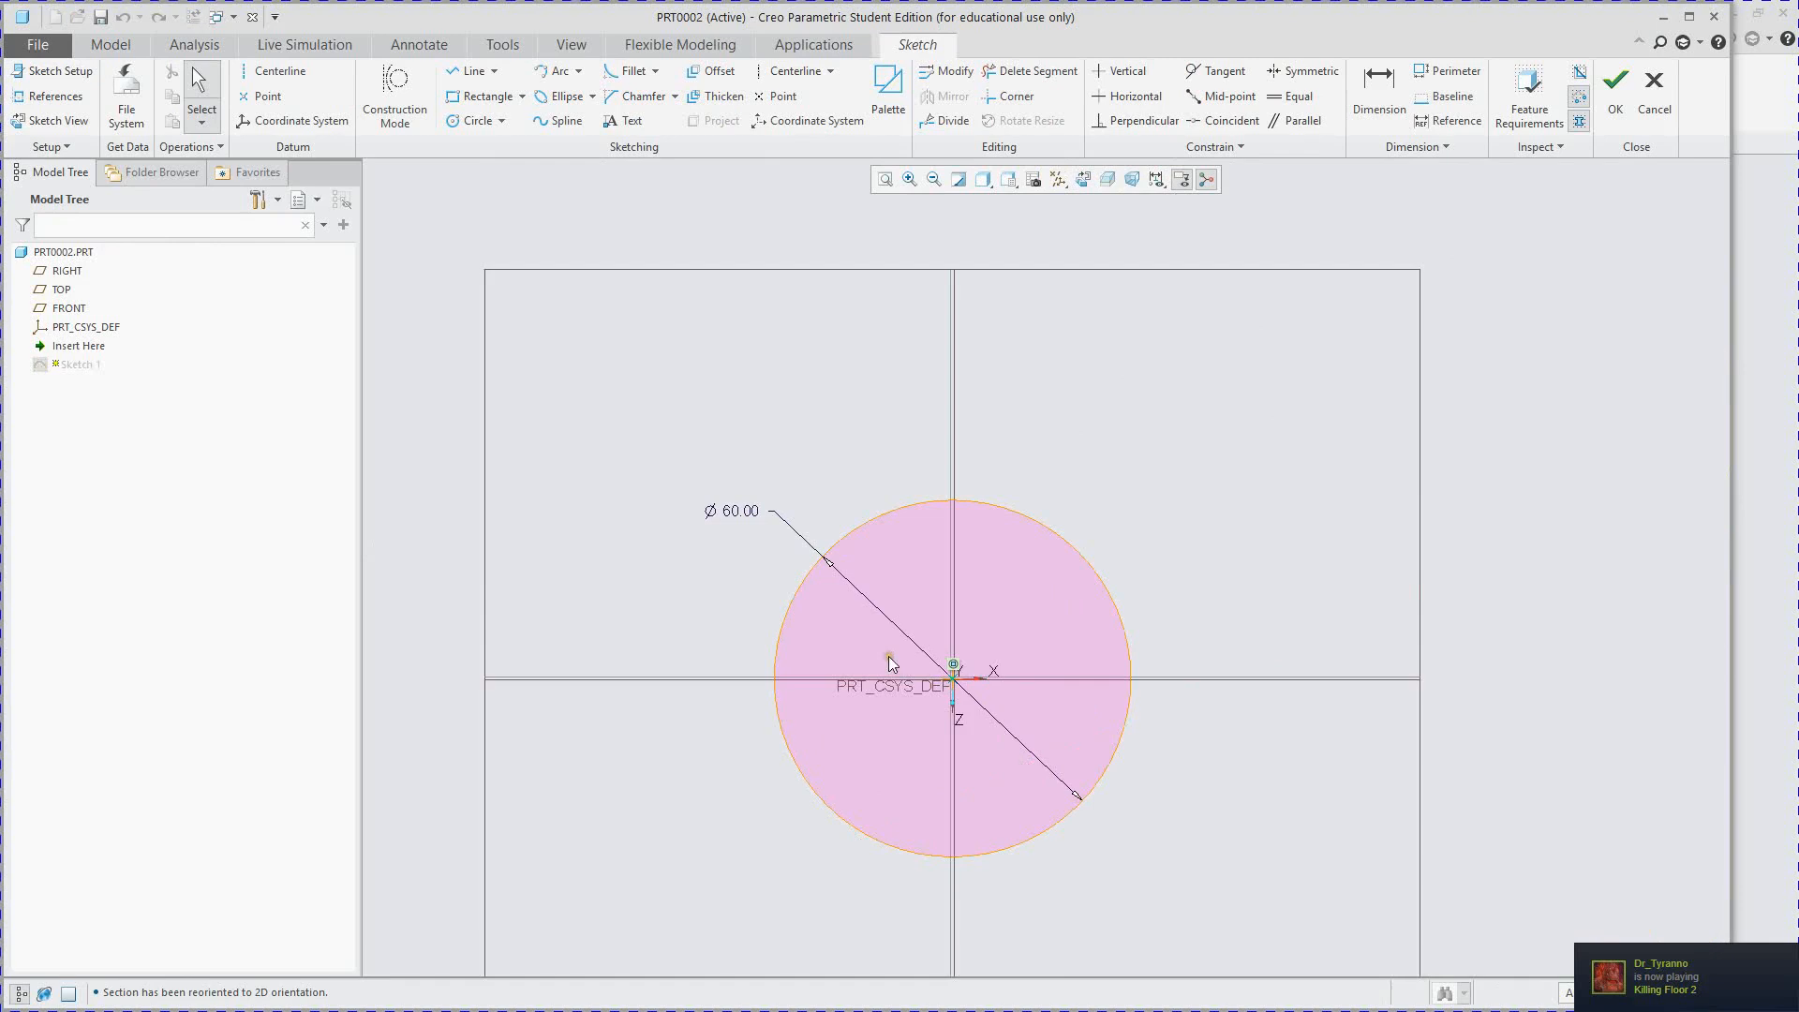
pyautogui.scroll(-5, 713, 750)
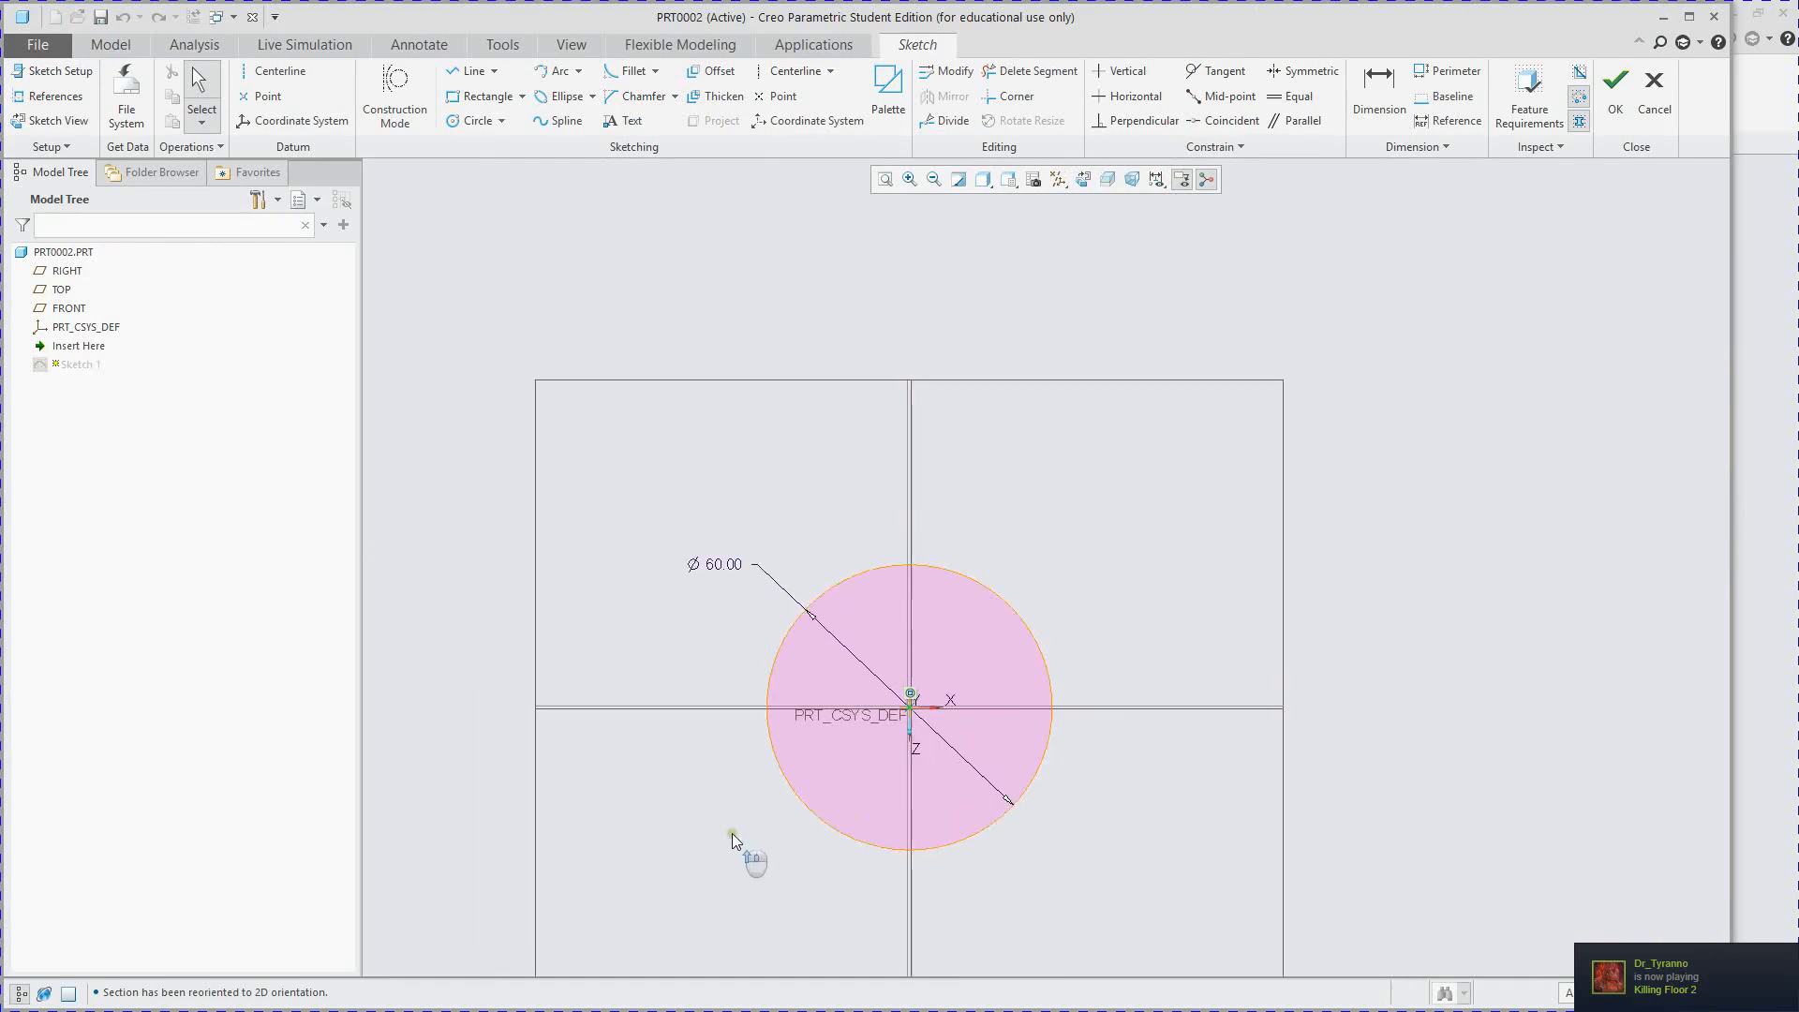
pyautogui.scroll(1, 965, 899)
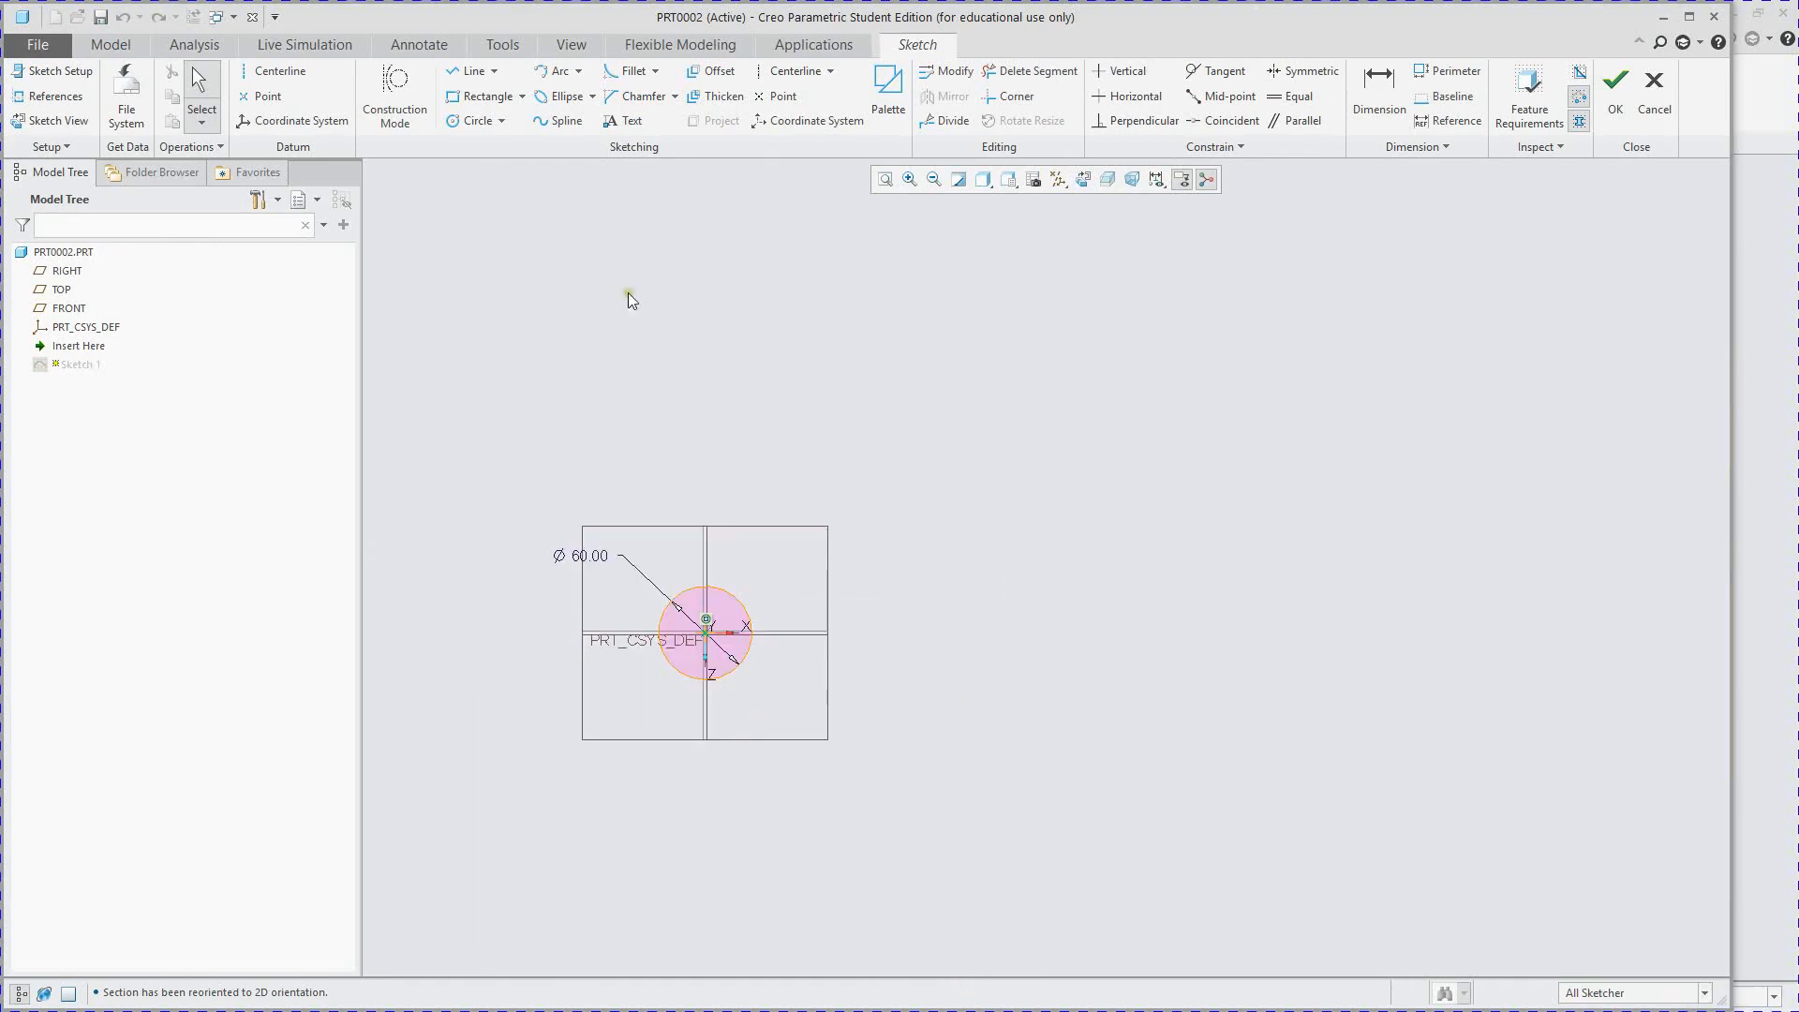
pyautogui.click(485, 123)
pyautogui.click(858, 688)
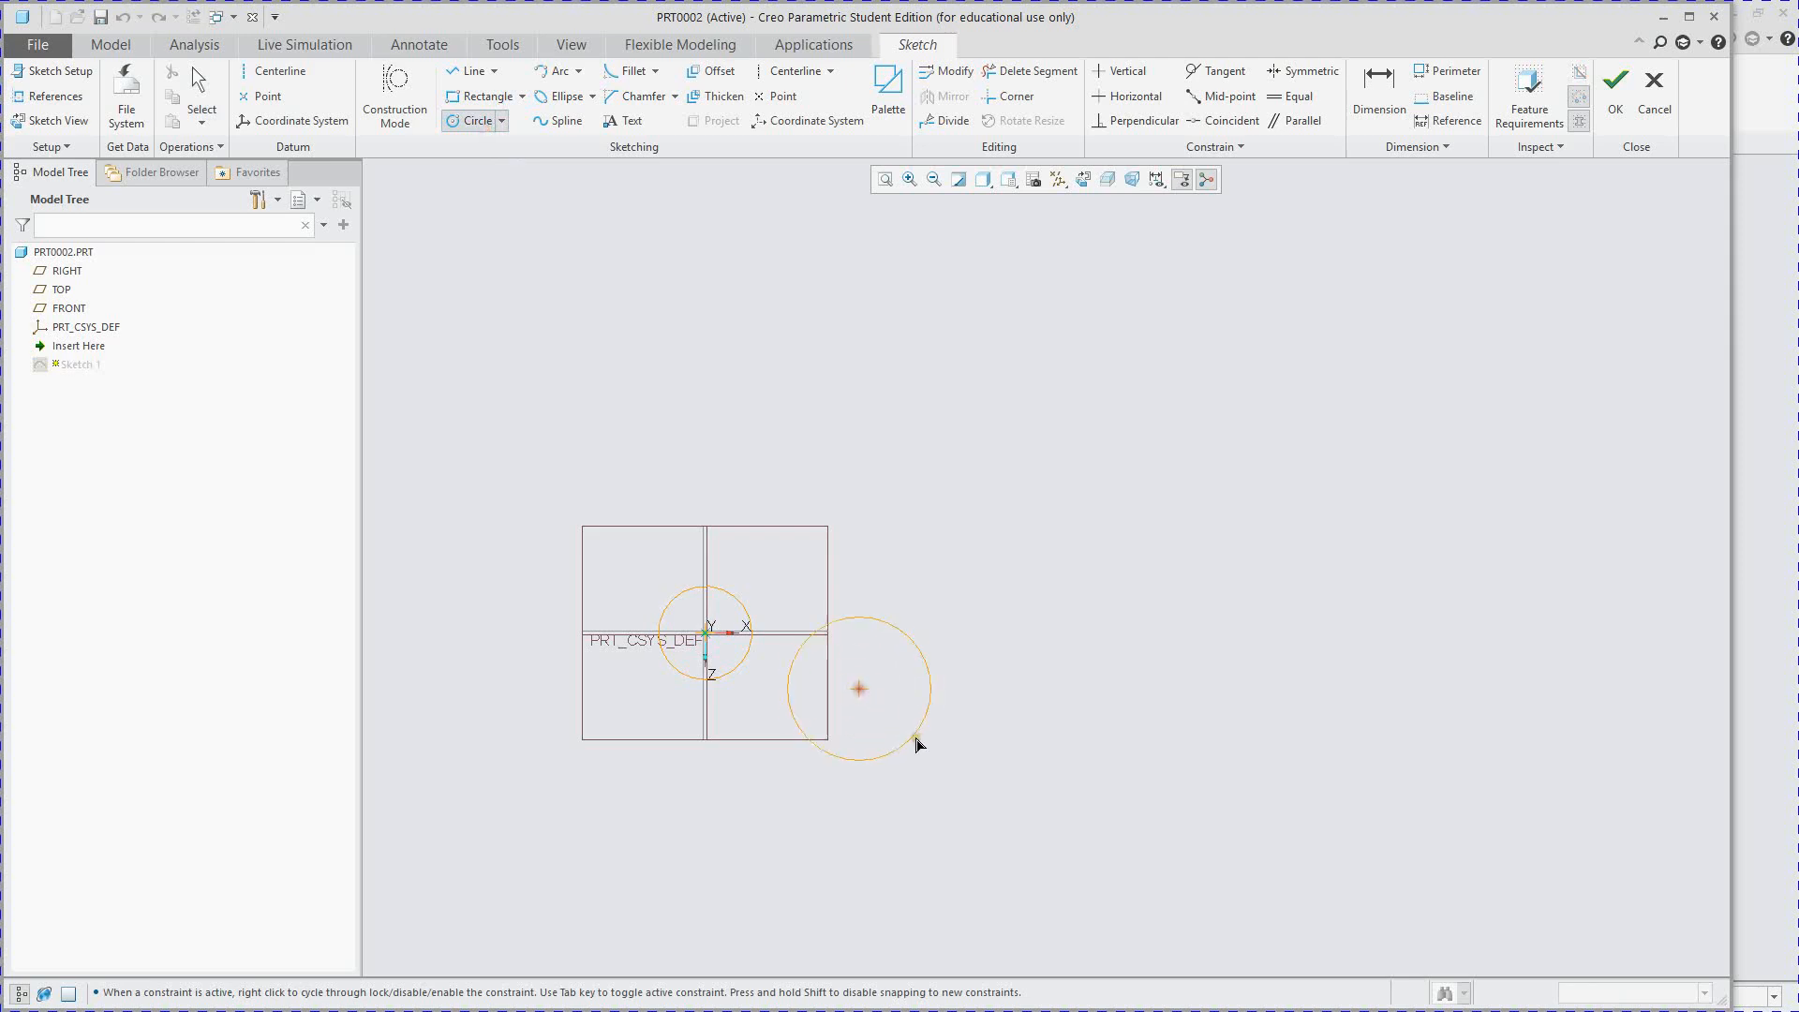
pyautogui.click(873, 701)
pyautogui.middleClick(871, 712)
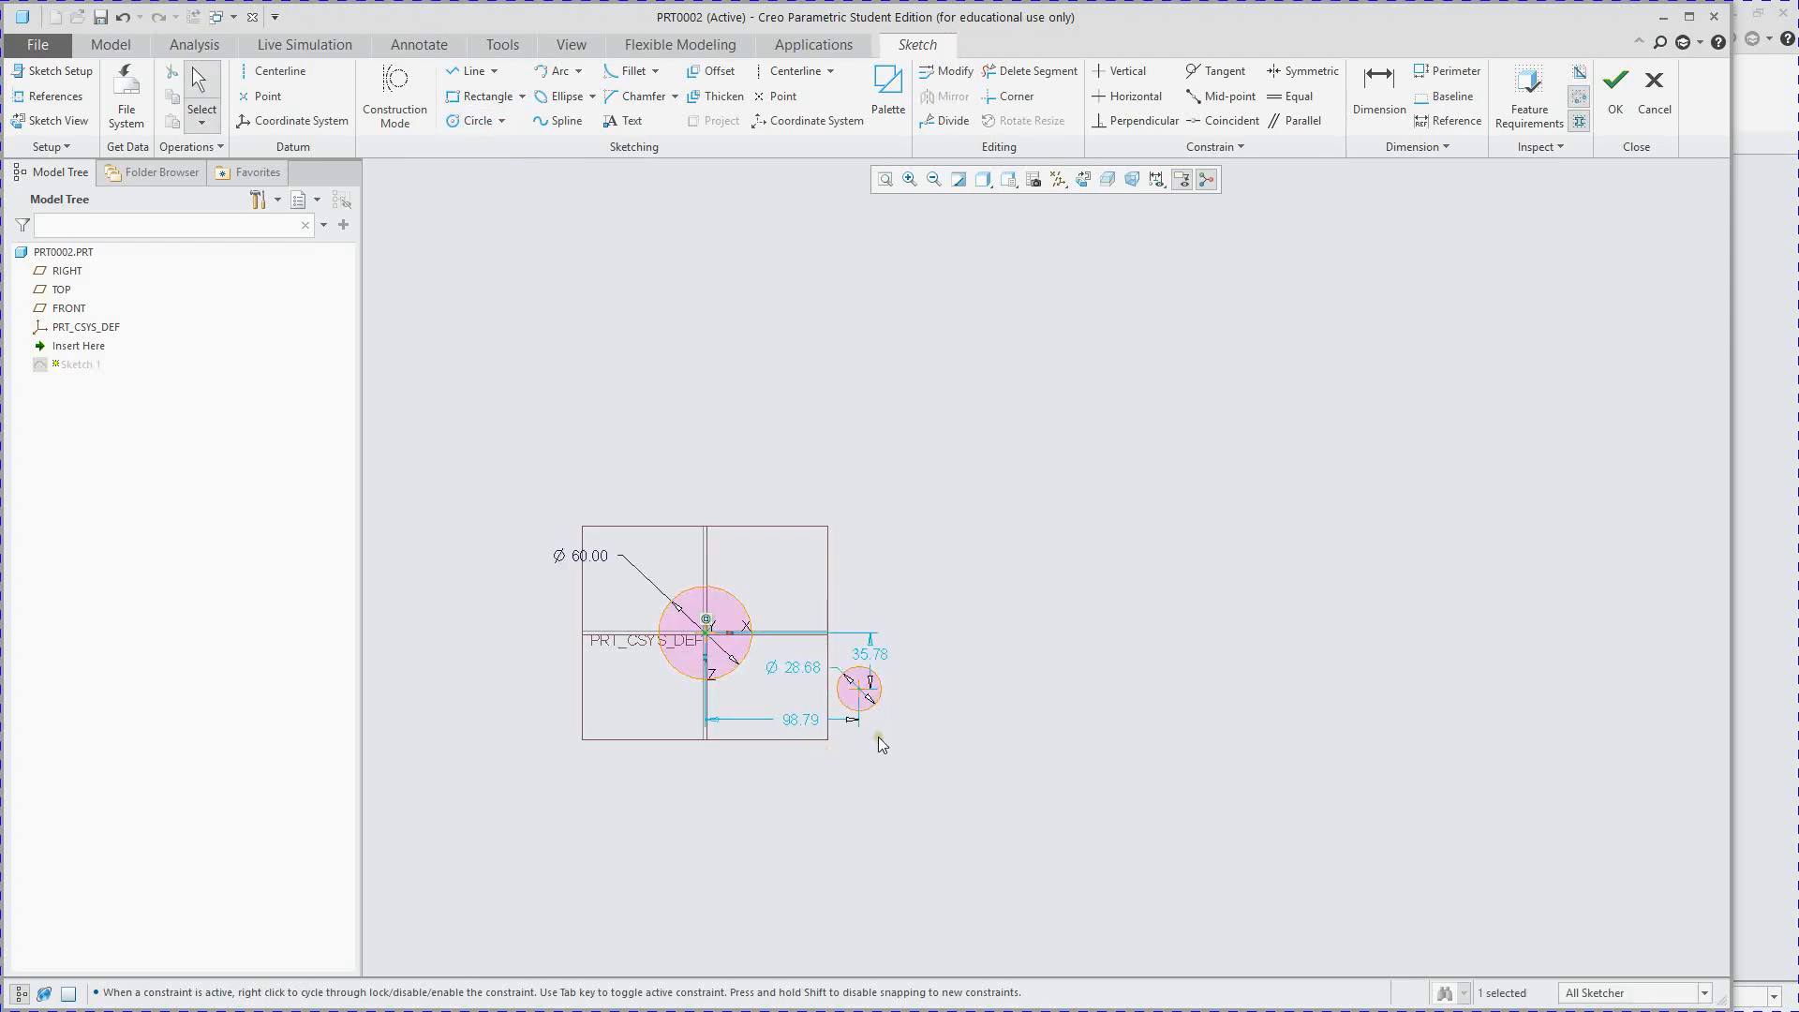
# - Set the small circle's horizontal and vertical centre offsets to 0, making it concentric with the base circle, and complete the sketch
pyautogui.scroll(-2, 853, 735)
pyautogui.scroll(5, 845, 733)
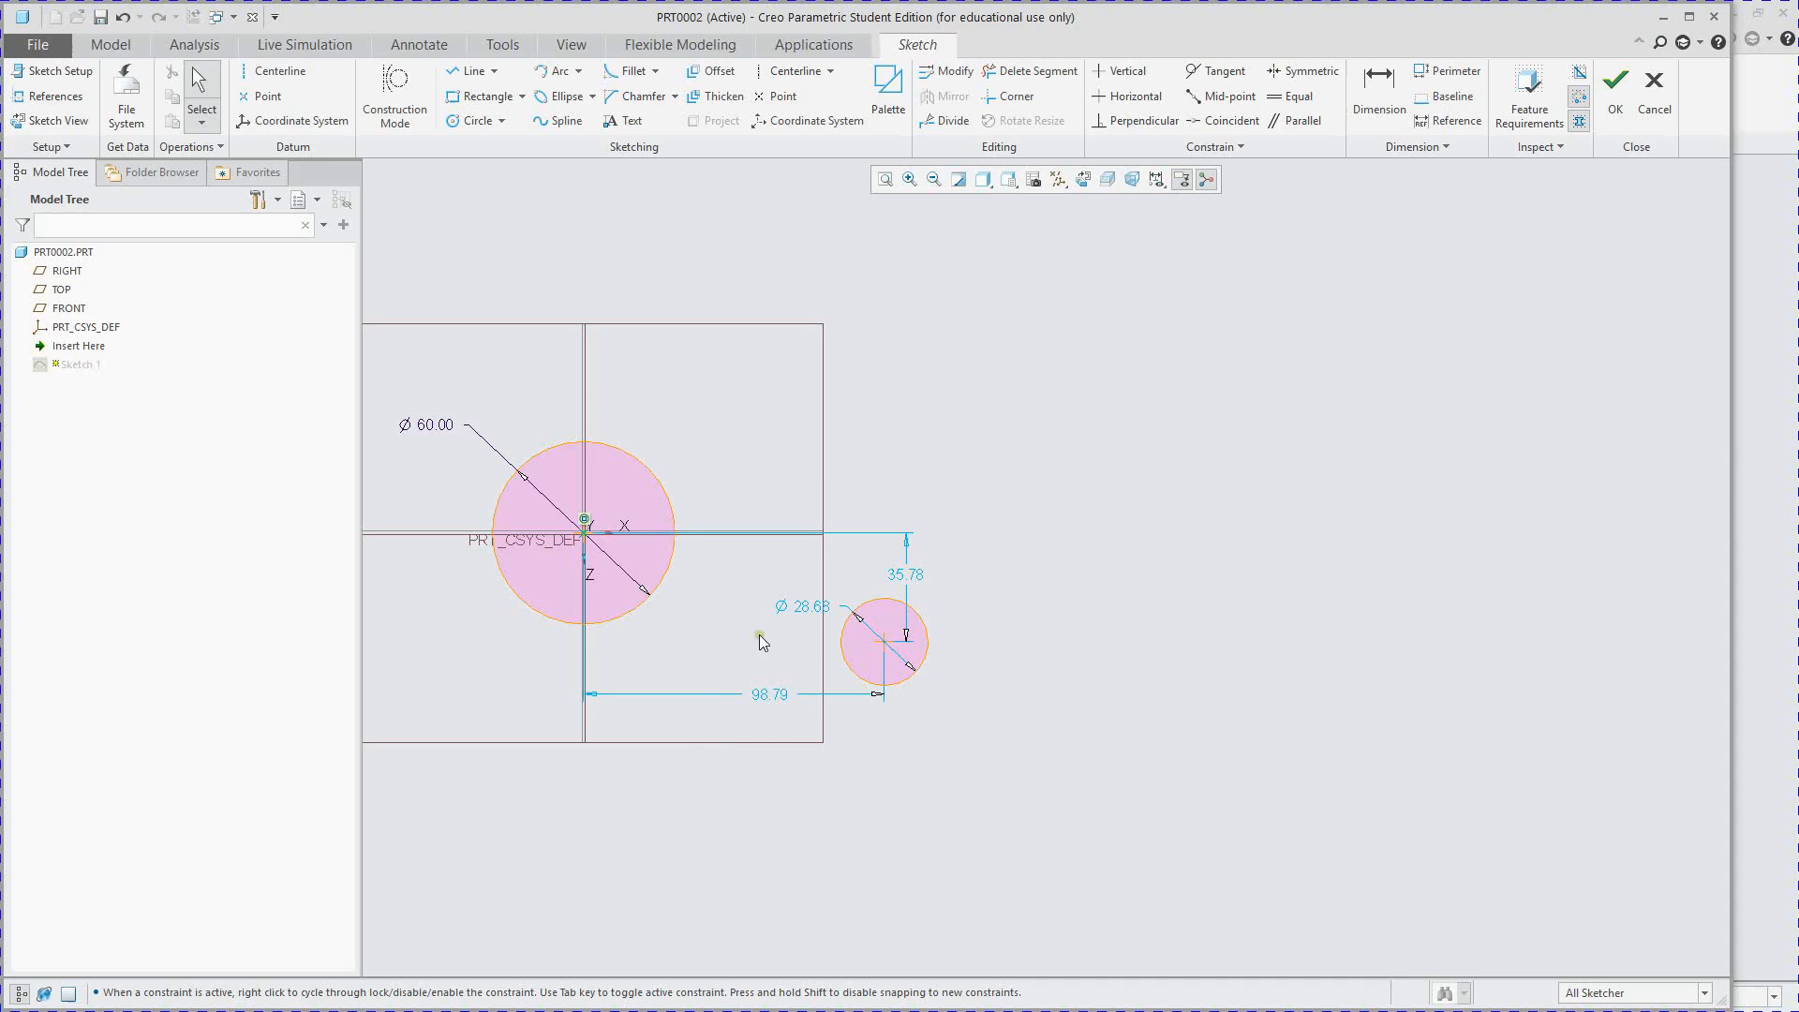
pyautogui.doubleClick(759, 695)
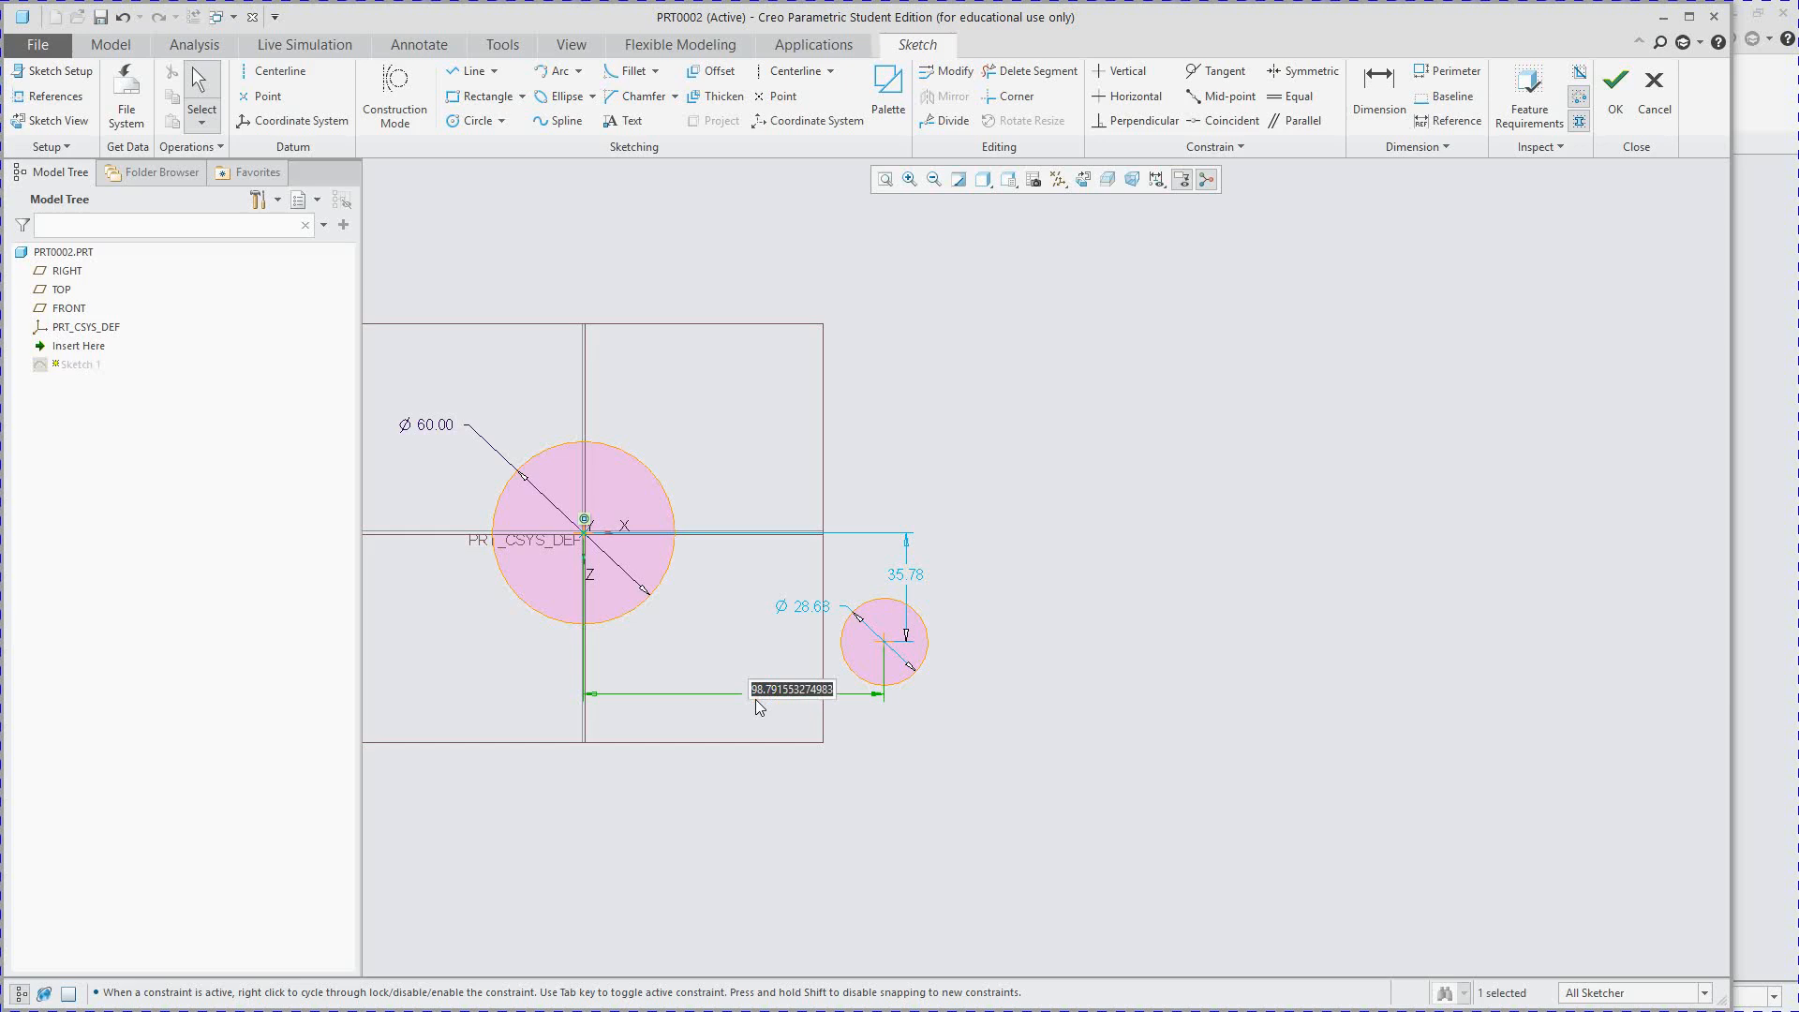
pyautogui.write('00')
pyautogui.press('Return')
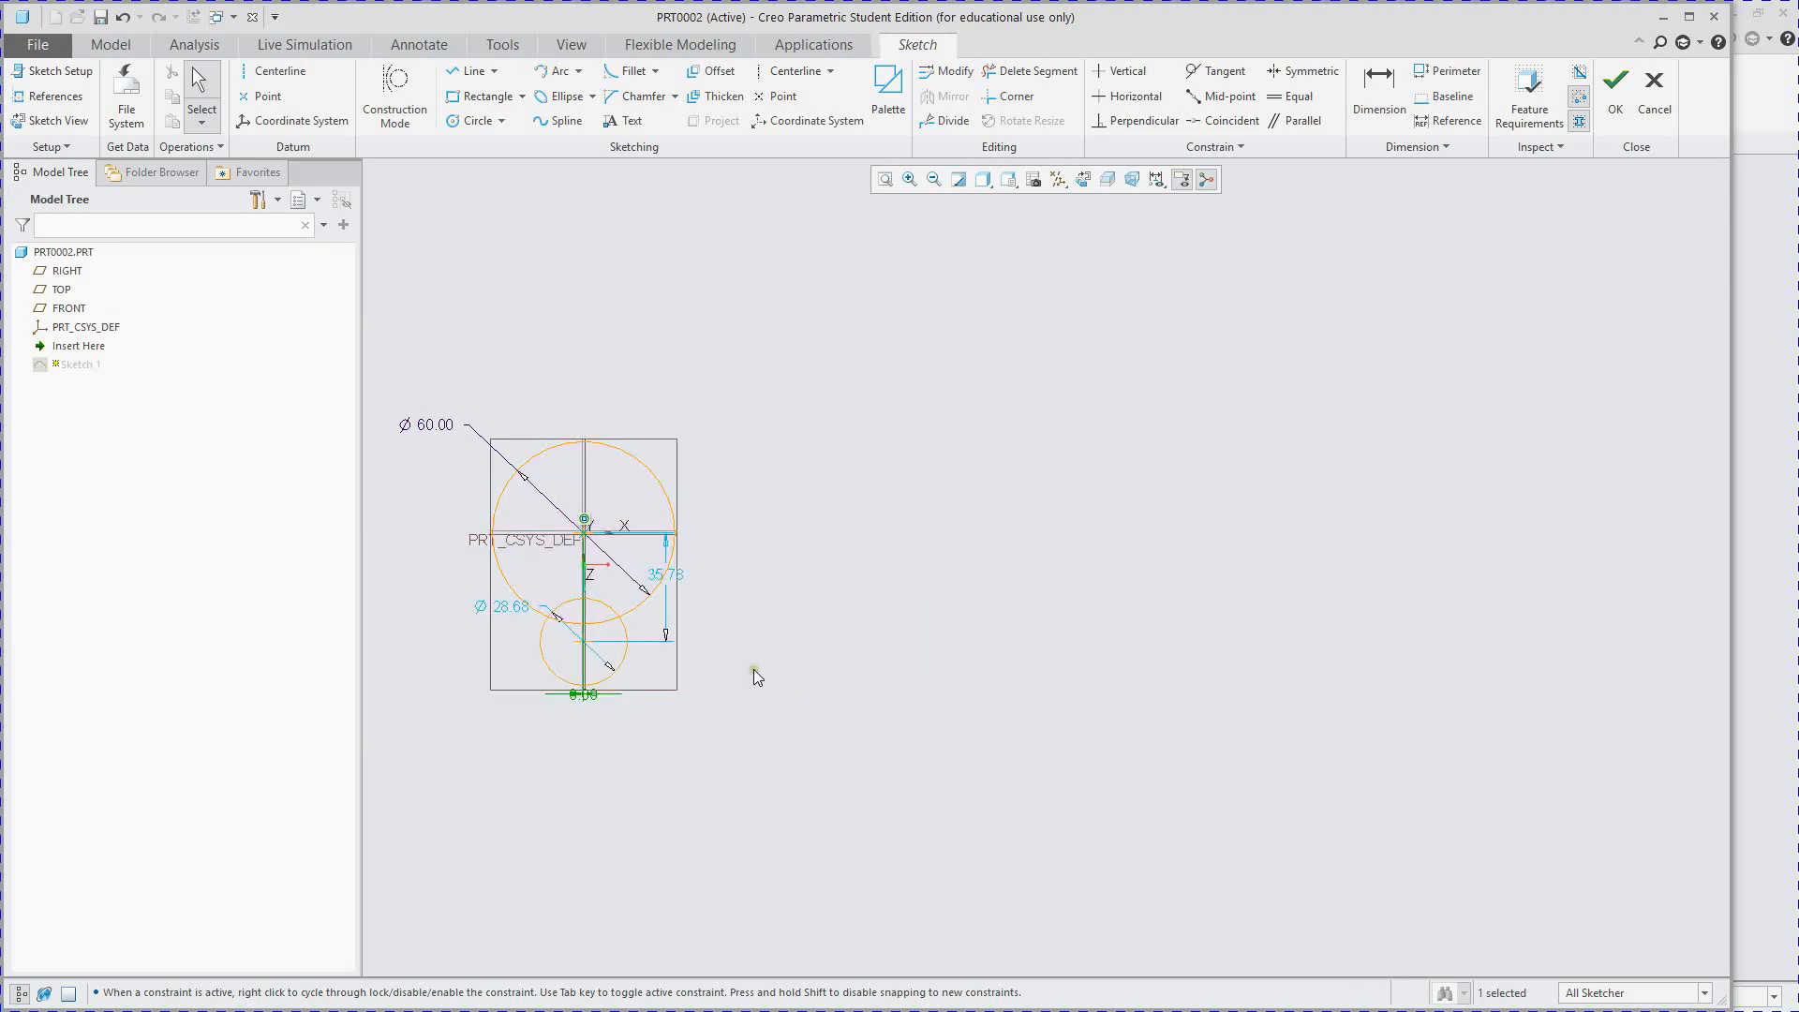
pyautogui.doubleClick(677, 577)
pyautogui.write('00')
pyautogui.press('Return')
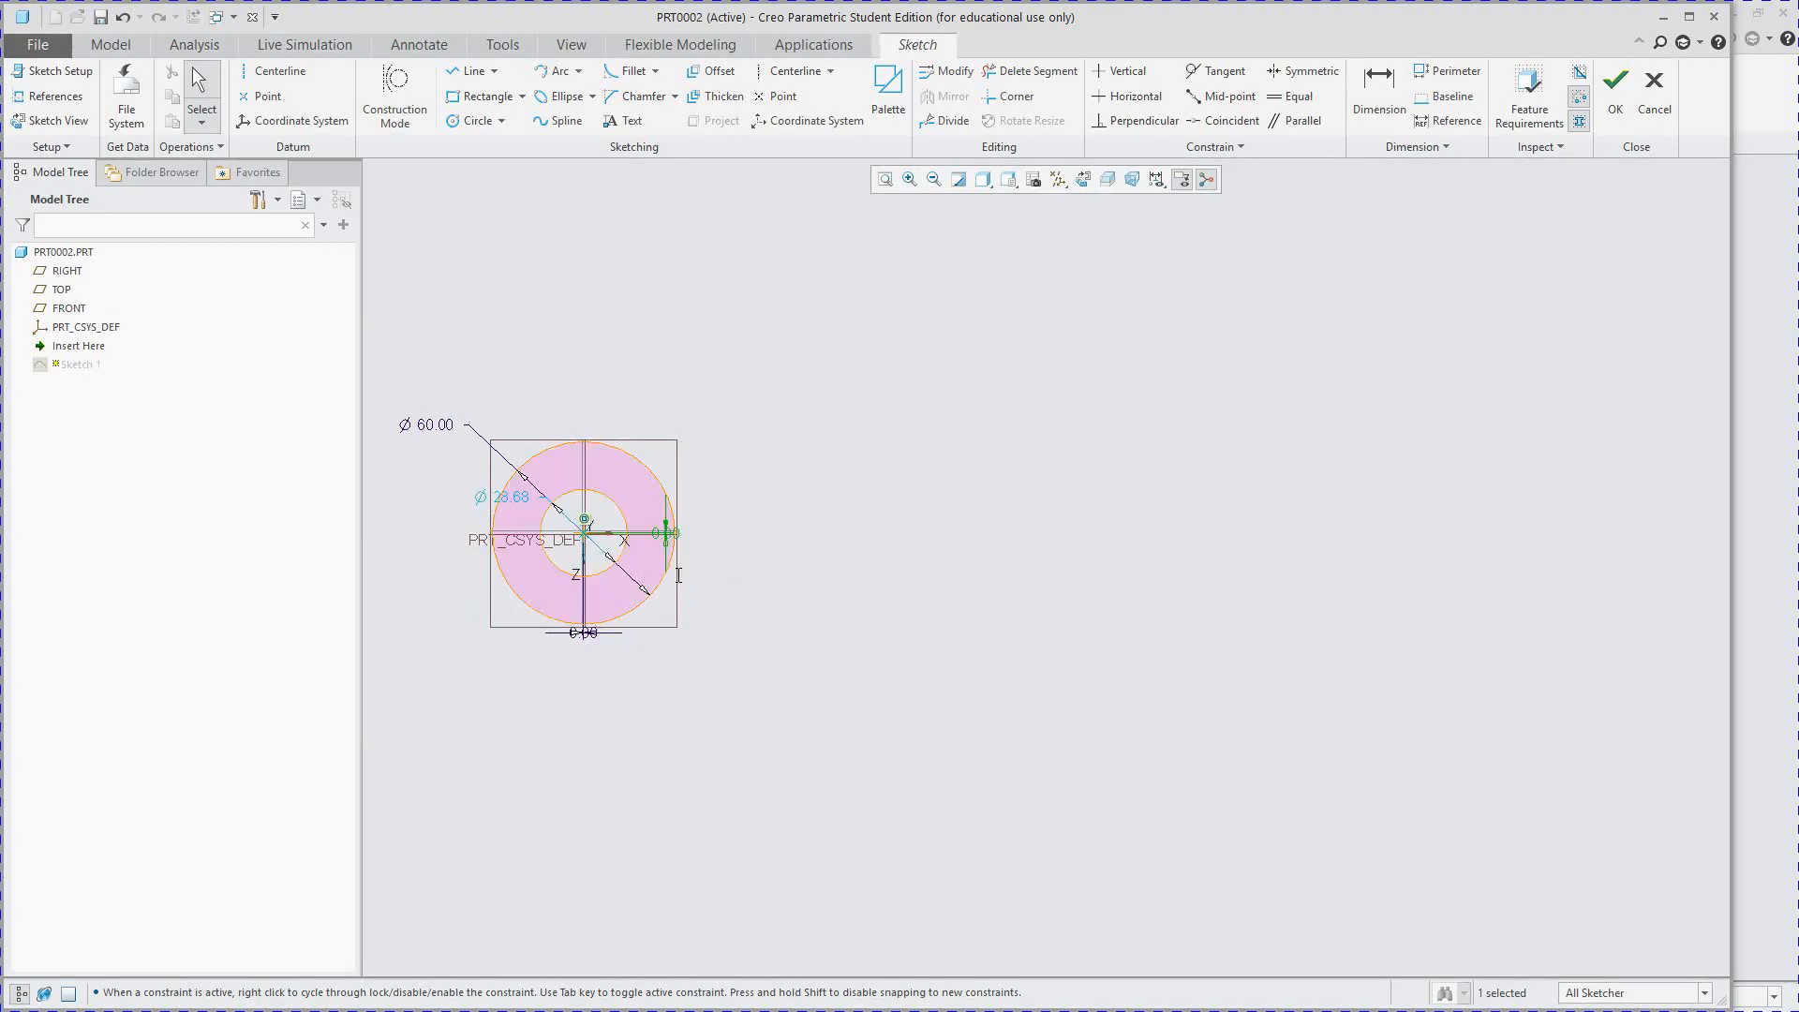
pyautogui.click(1615, 89)
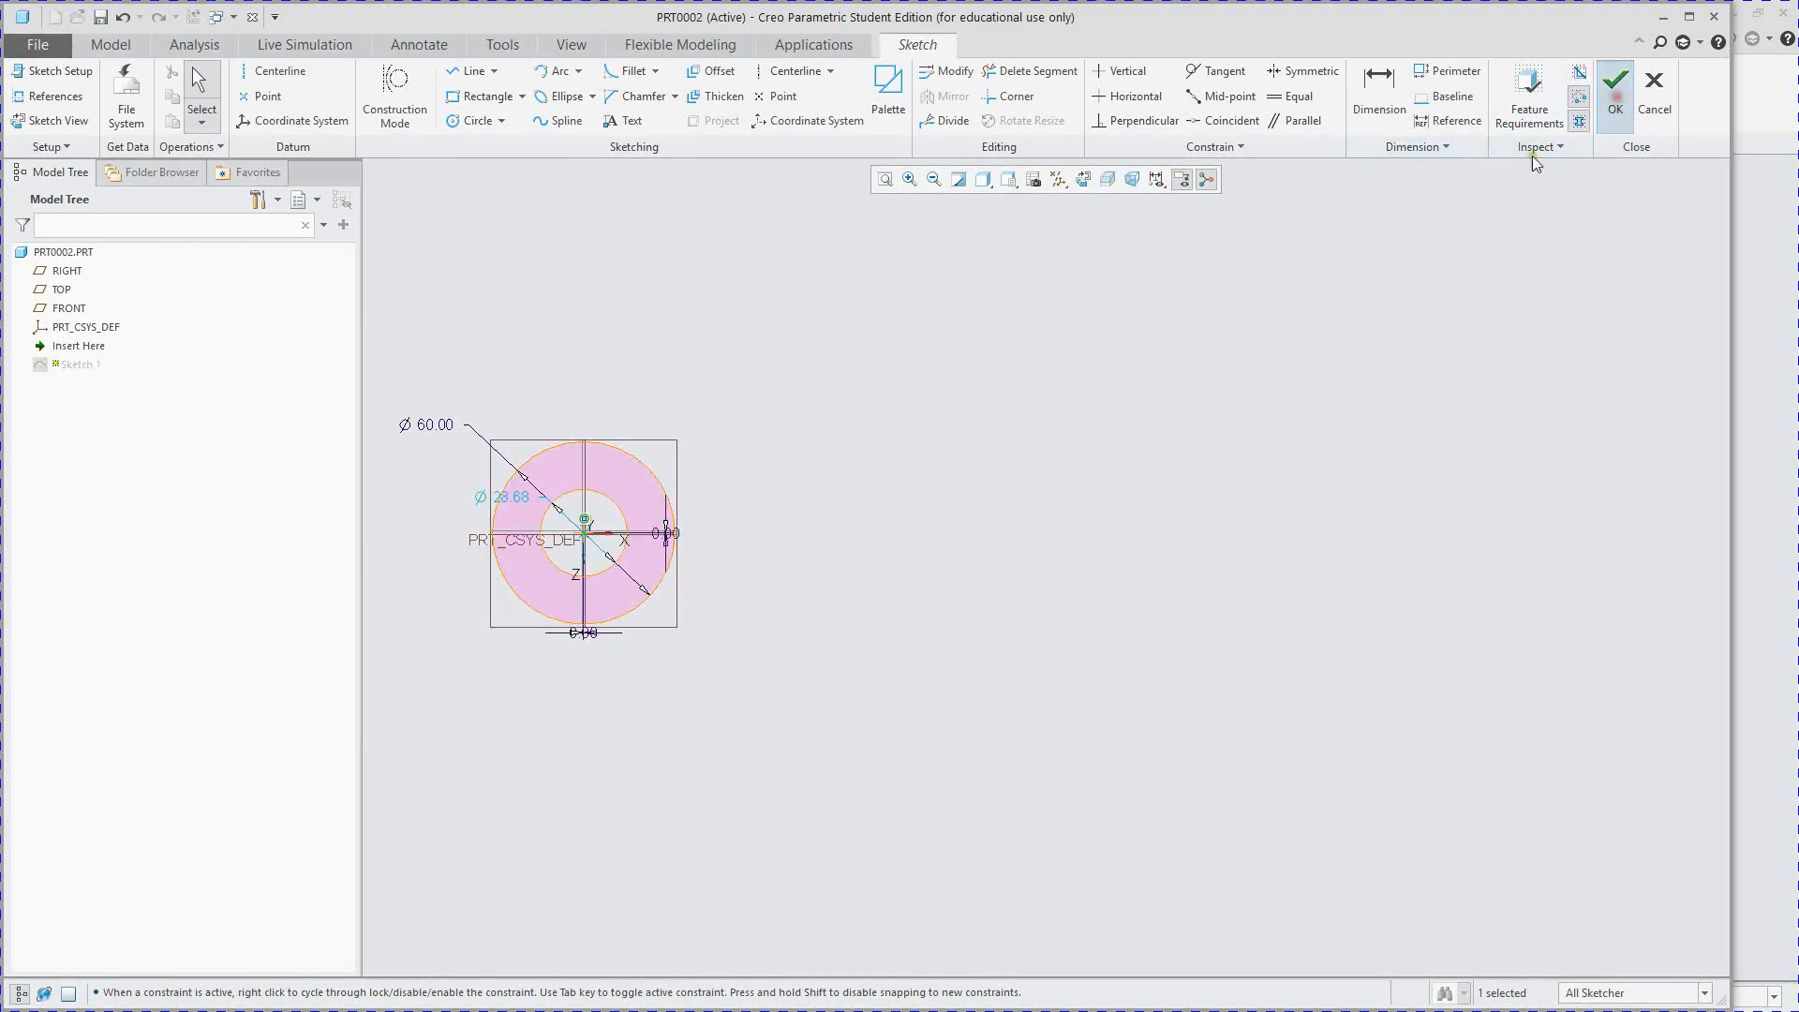
pyautogui.moveTo(875, 553); pyautogui.dragTo(999, 450, button='middle')
pyautogui.moveTo(1000, 541); pyautogui.dragTo(1177, 723, button='middle')
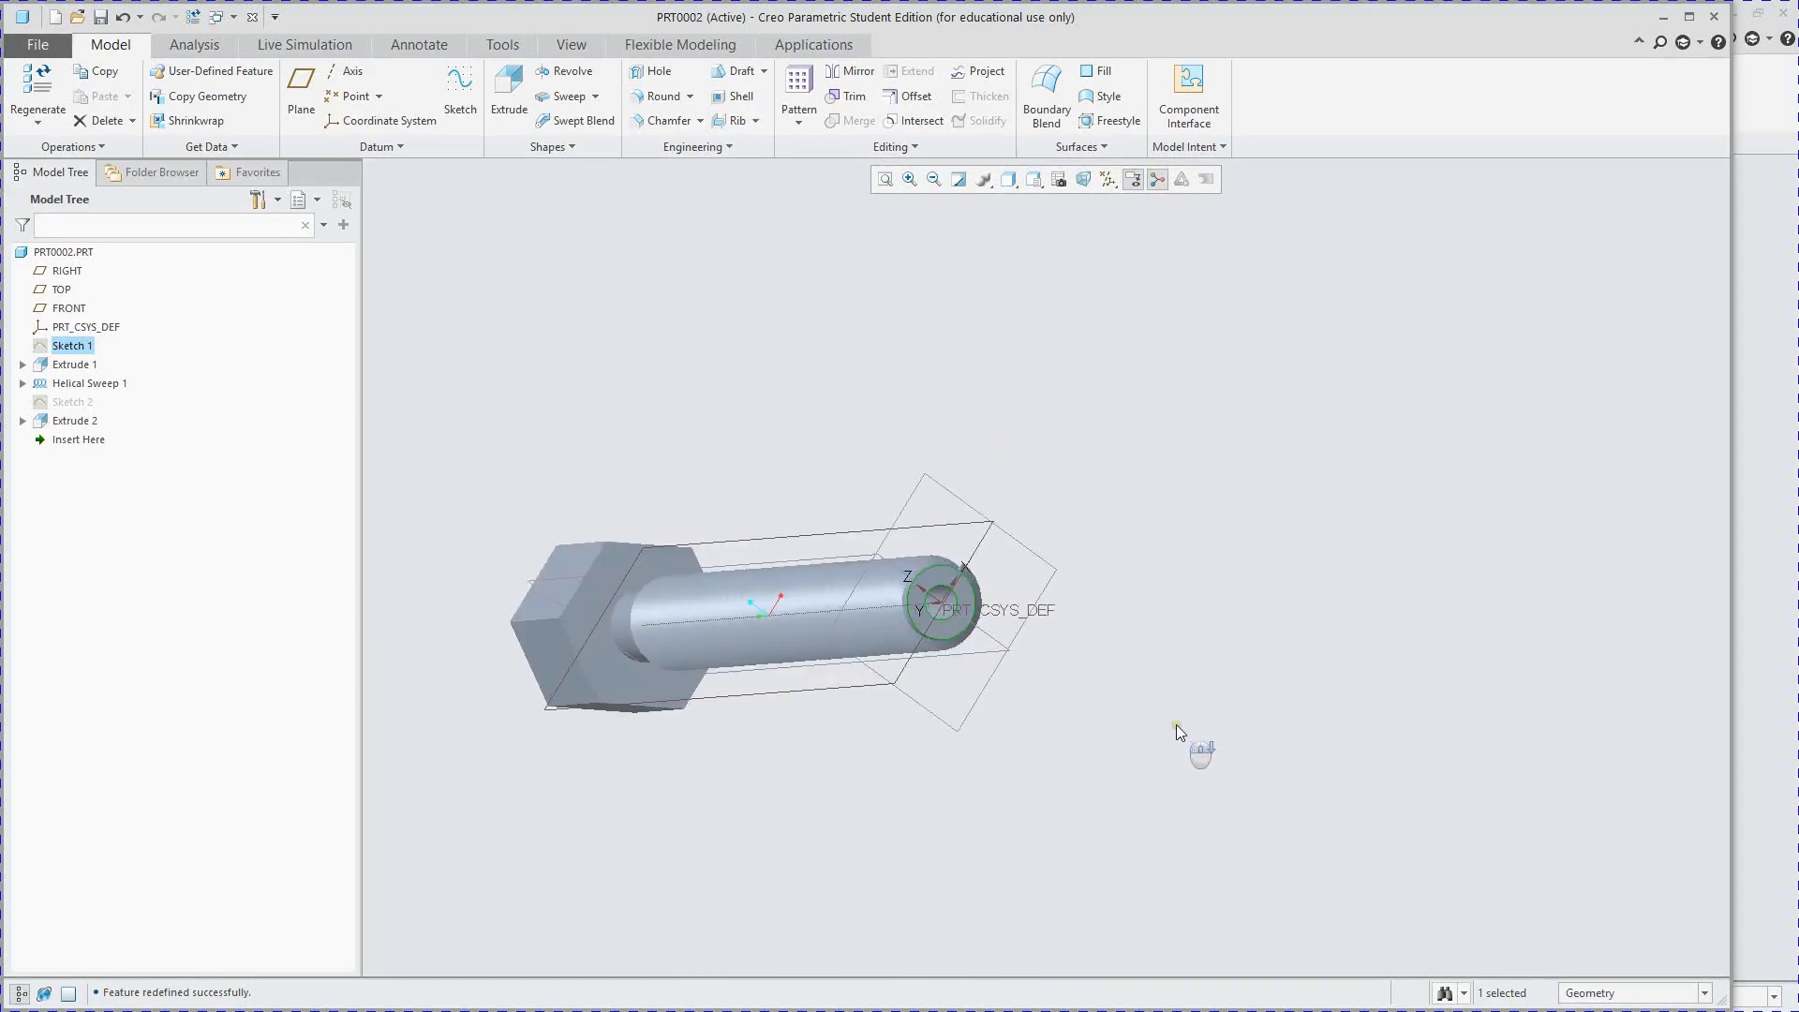
pyautogui.click(455, 98)
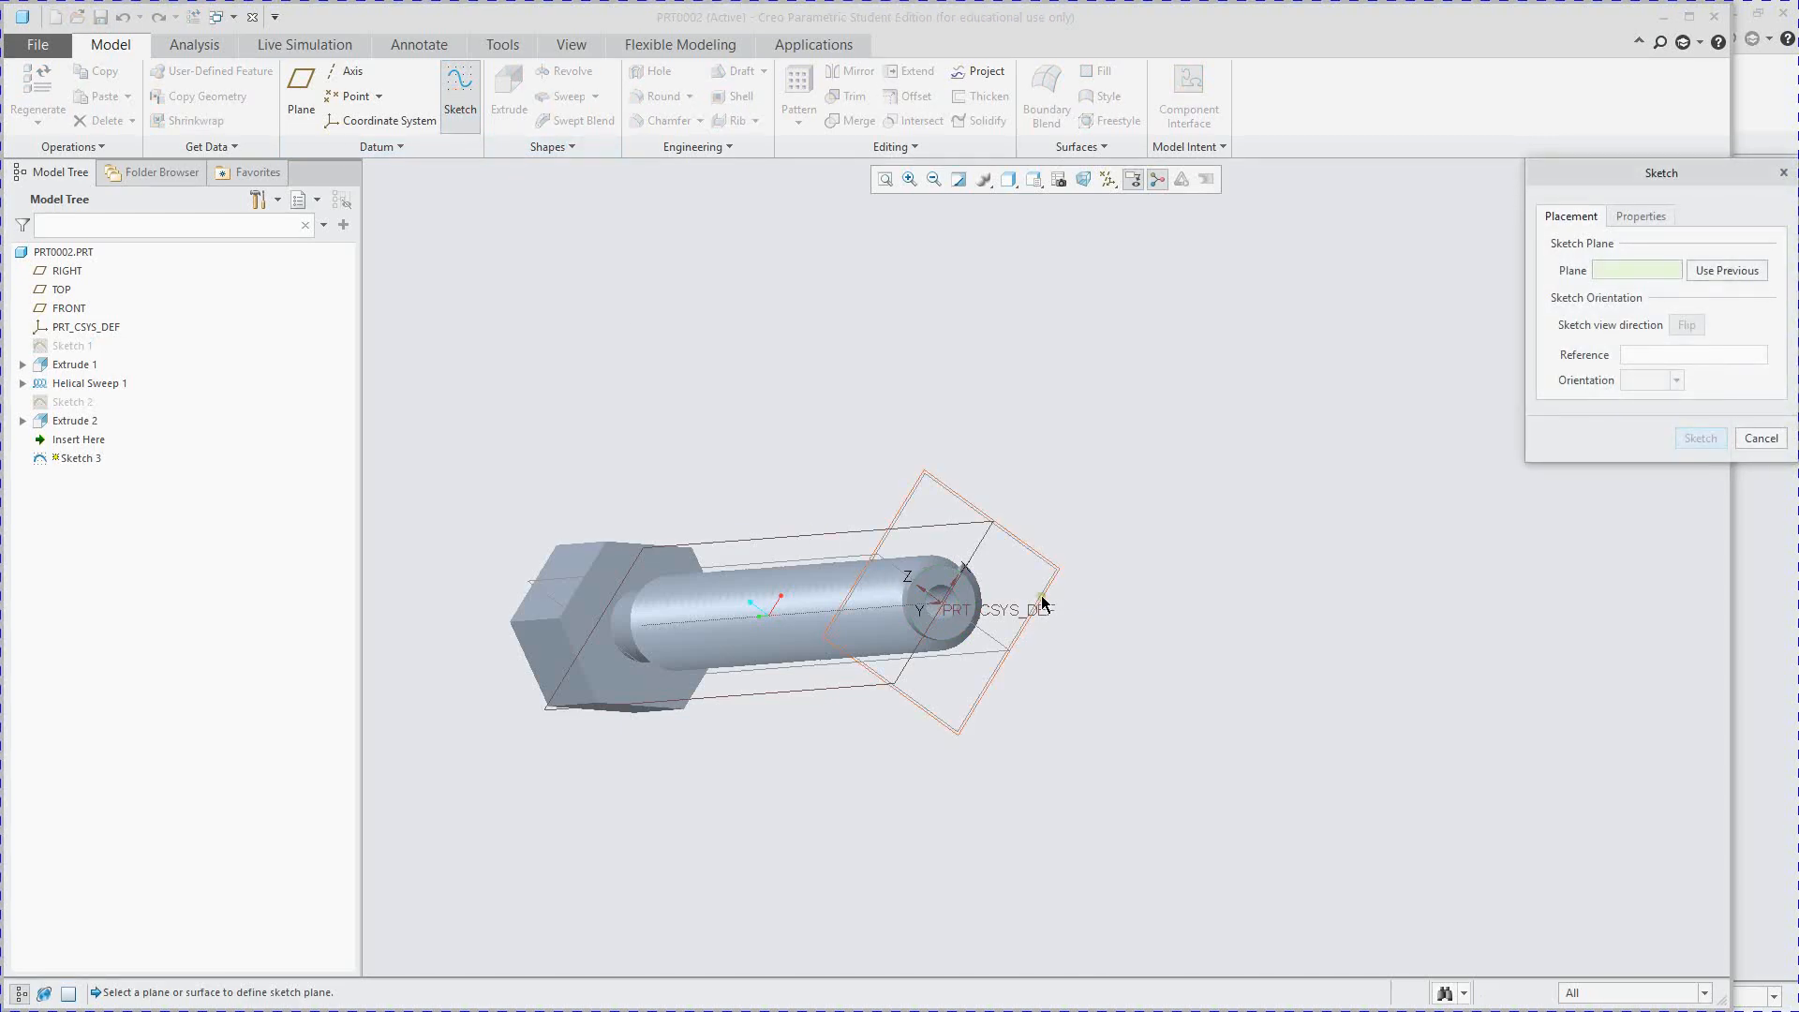
pyautogui.click(1717, 442)
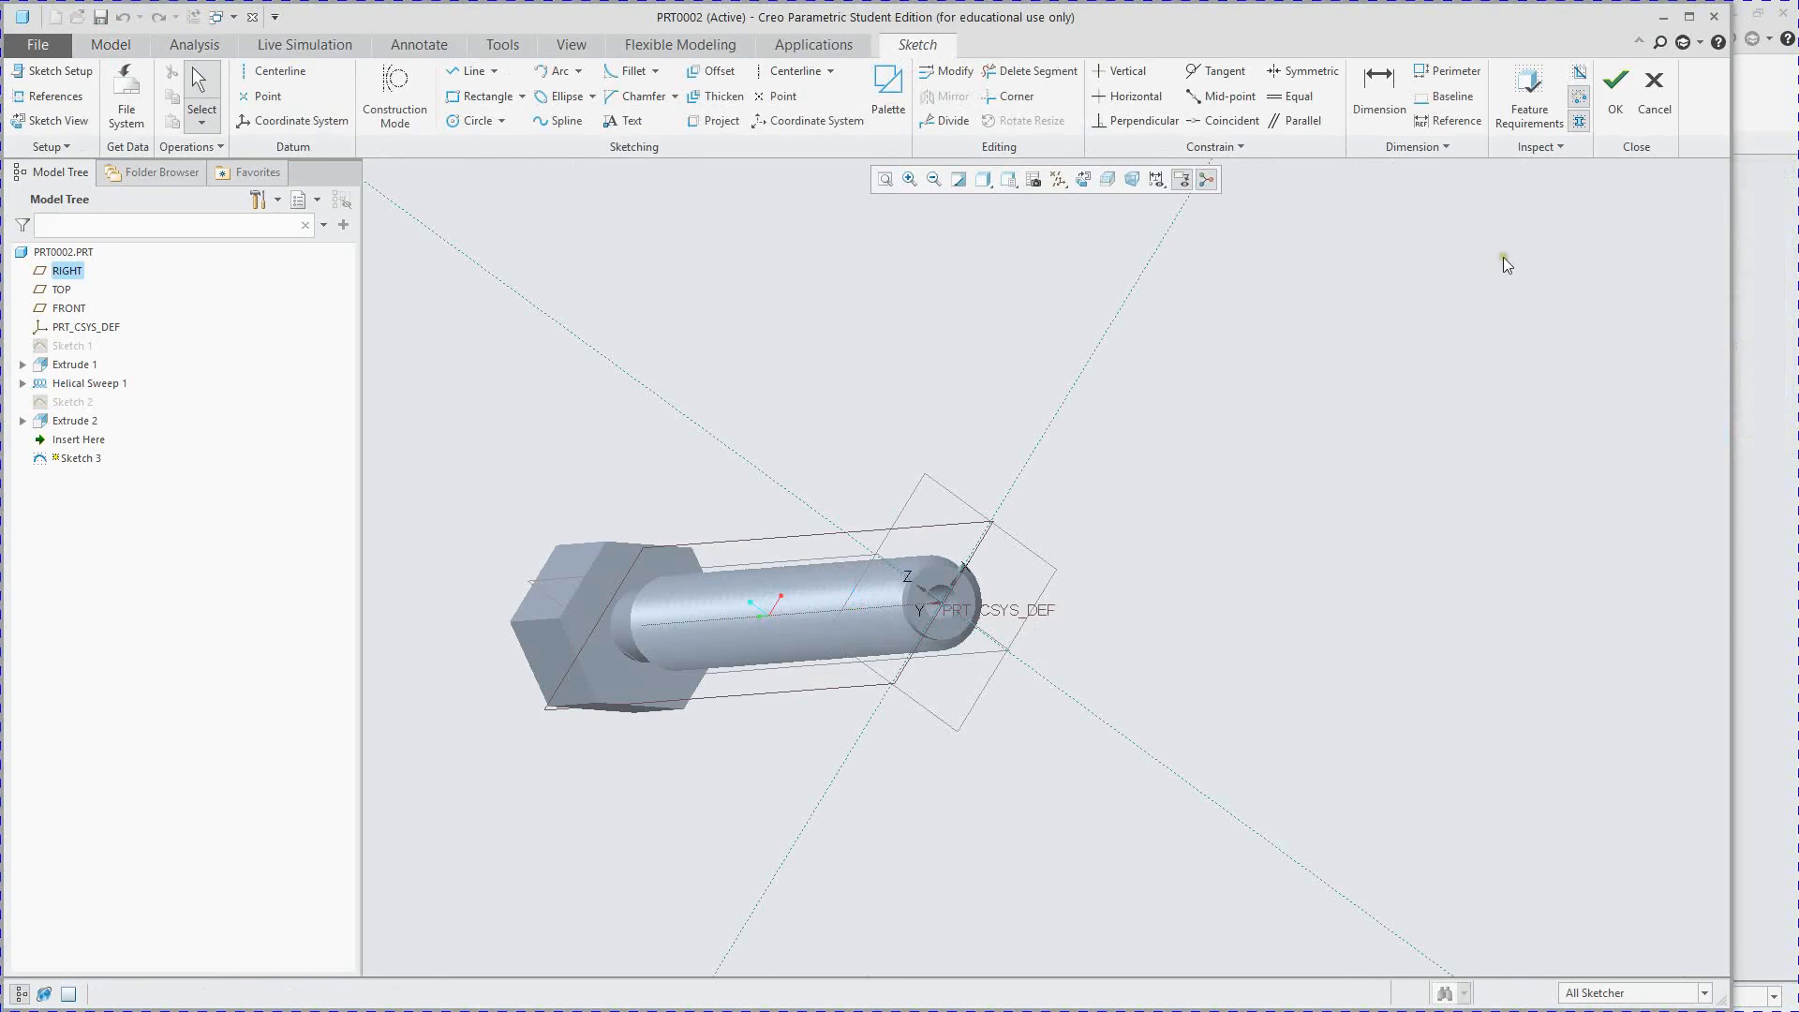
pyautogui.click(1654, 94)
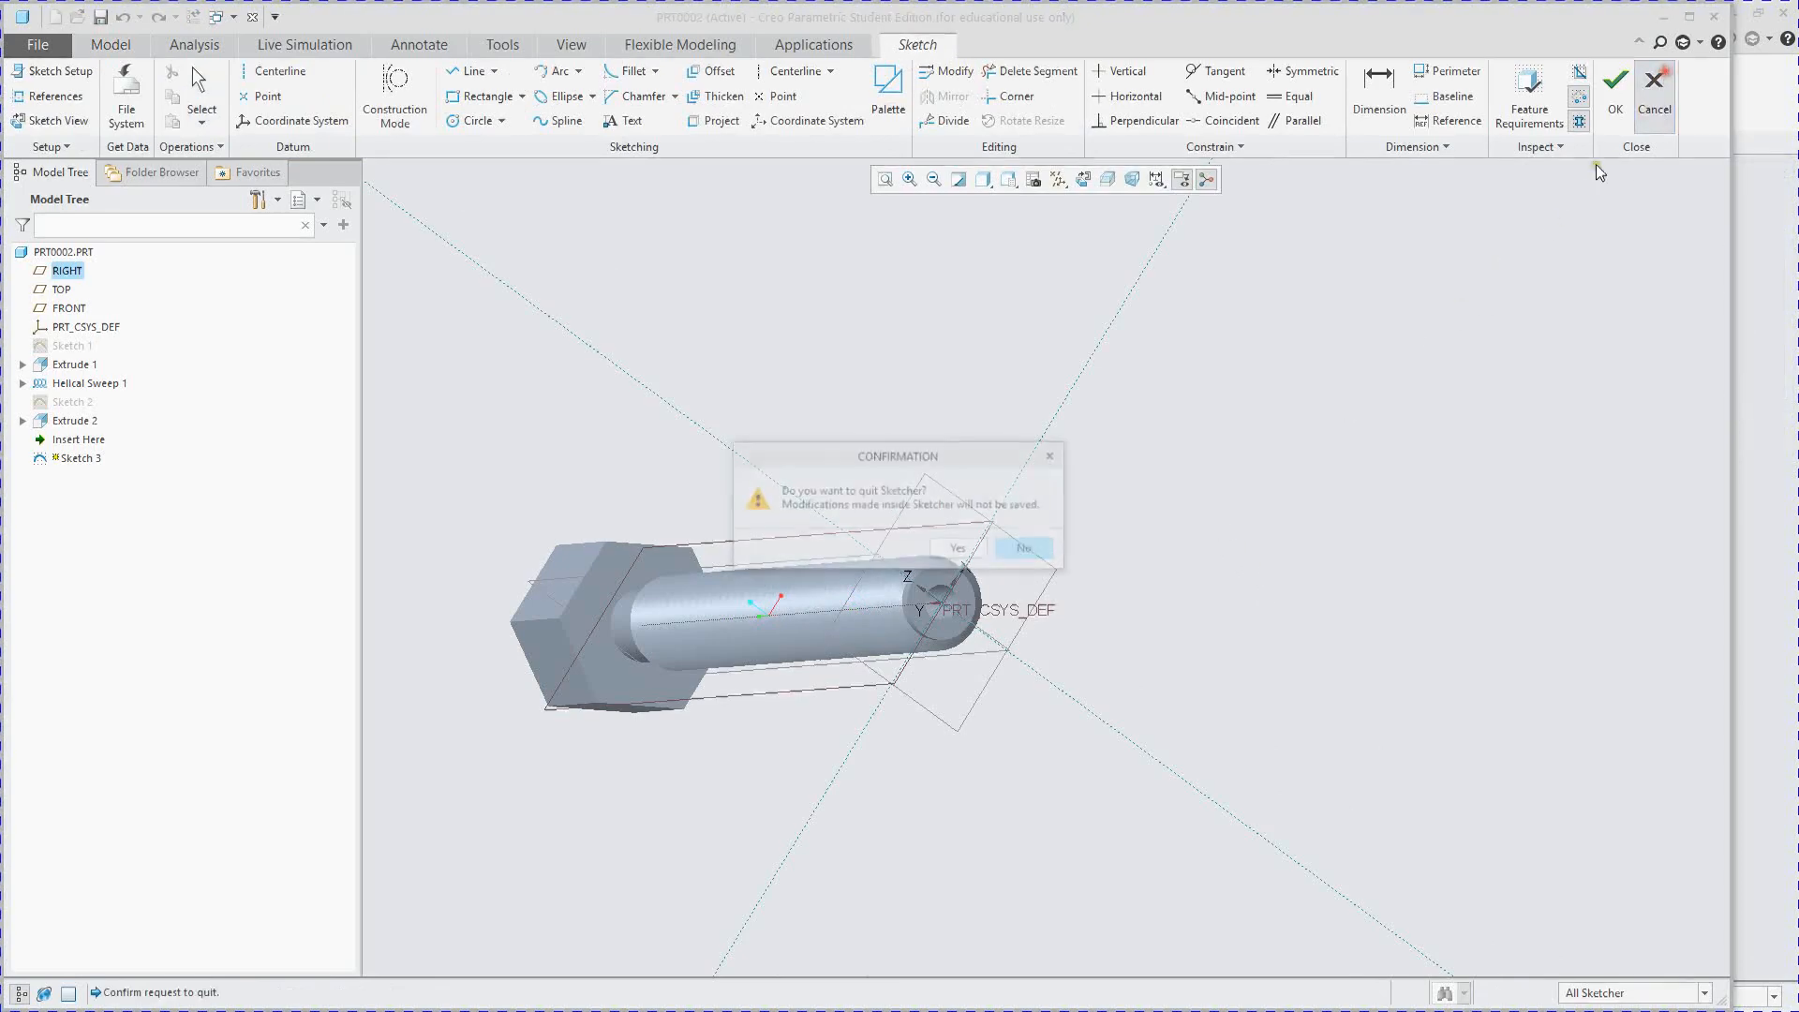
pyautogui.click(982, 554)
# - Create a new solid part named prt0003 with the default template
pyautogui.click(38, 44)
pyautogui.click(77, 82)
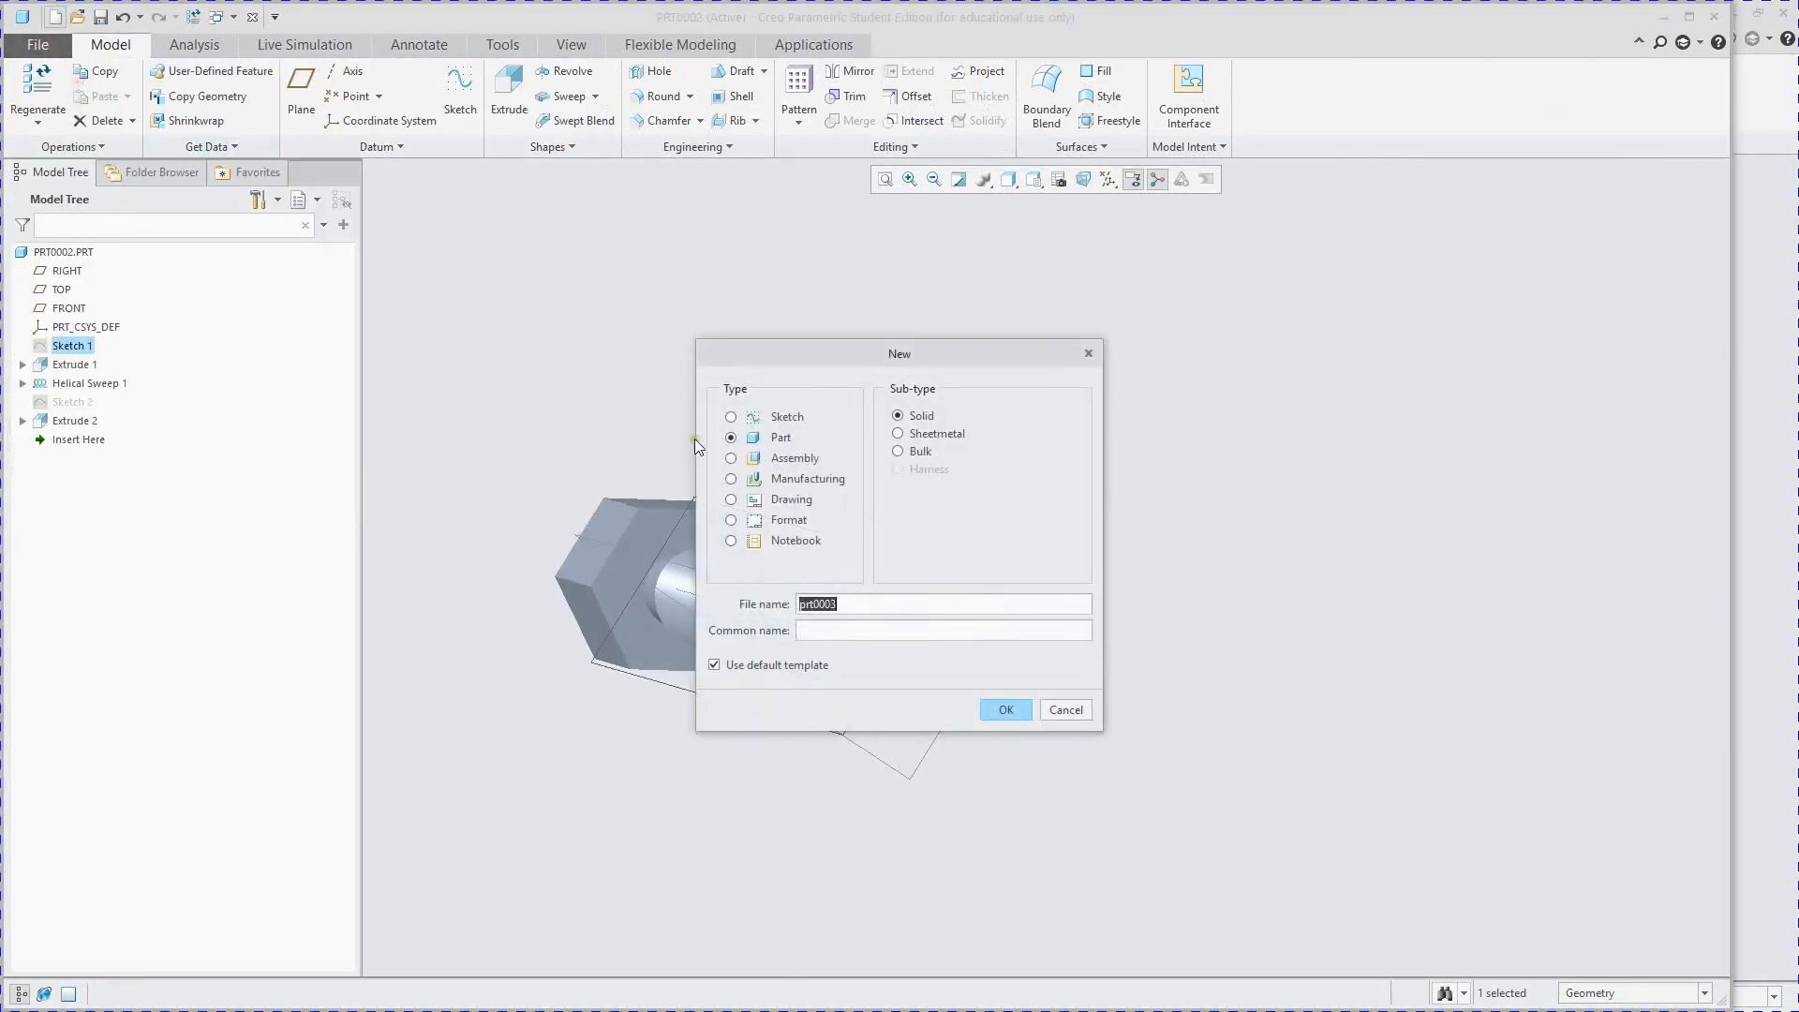
pyautogui.click(1005, 710)
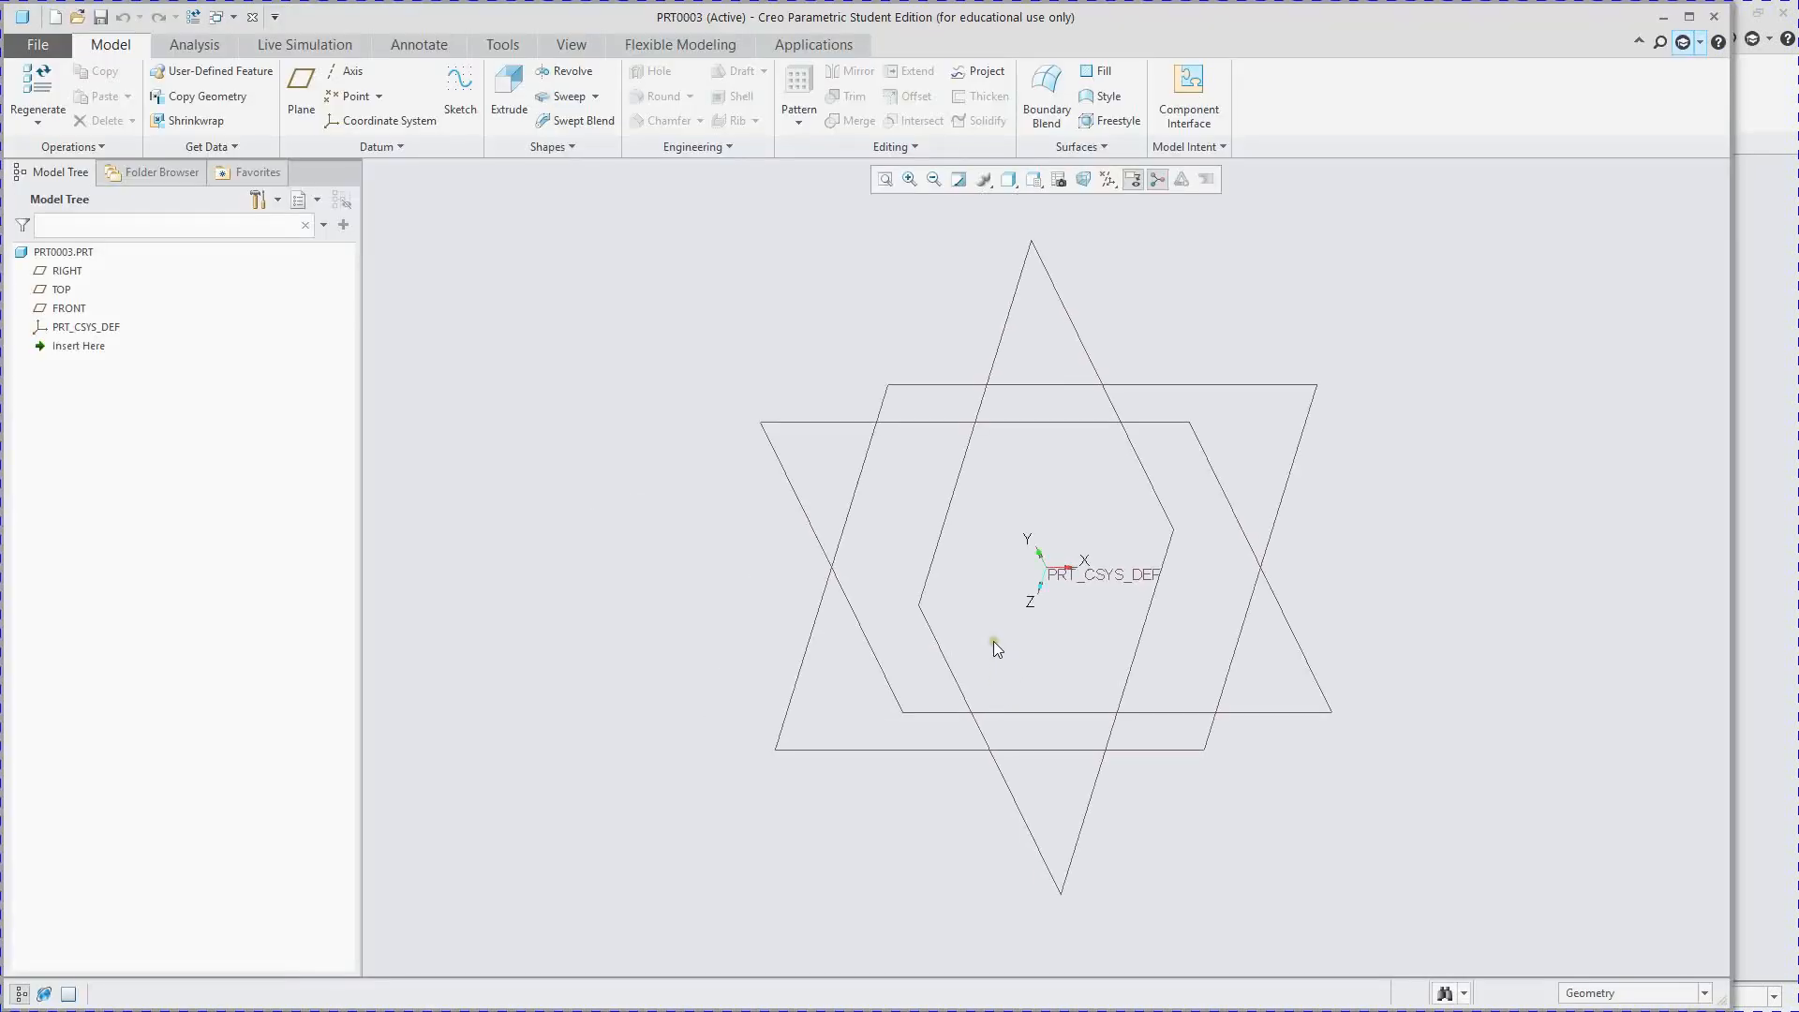
# - Sketch a rectangle about 286 by 102 on the FRONT plane, with its upper edge on the horizontal reference
pyautogui.moveTo(994, 643); pyautogui.dragTo(975, 640, button='middle')
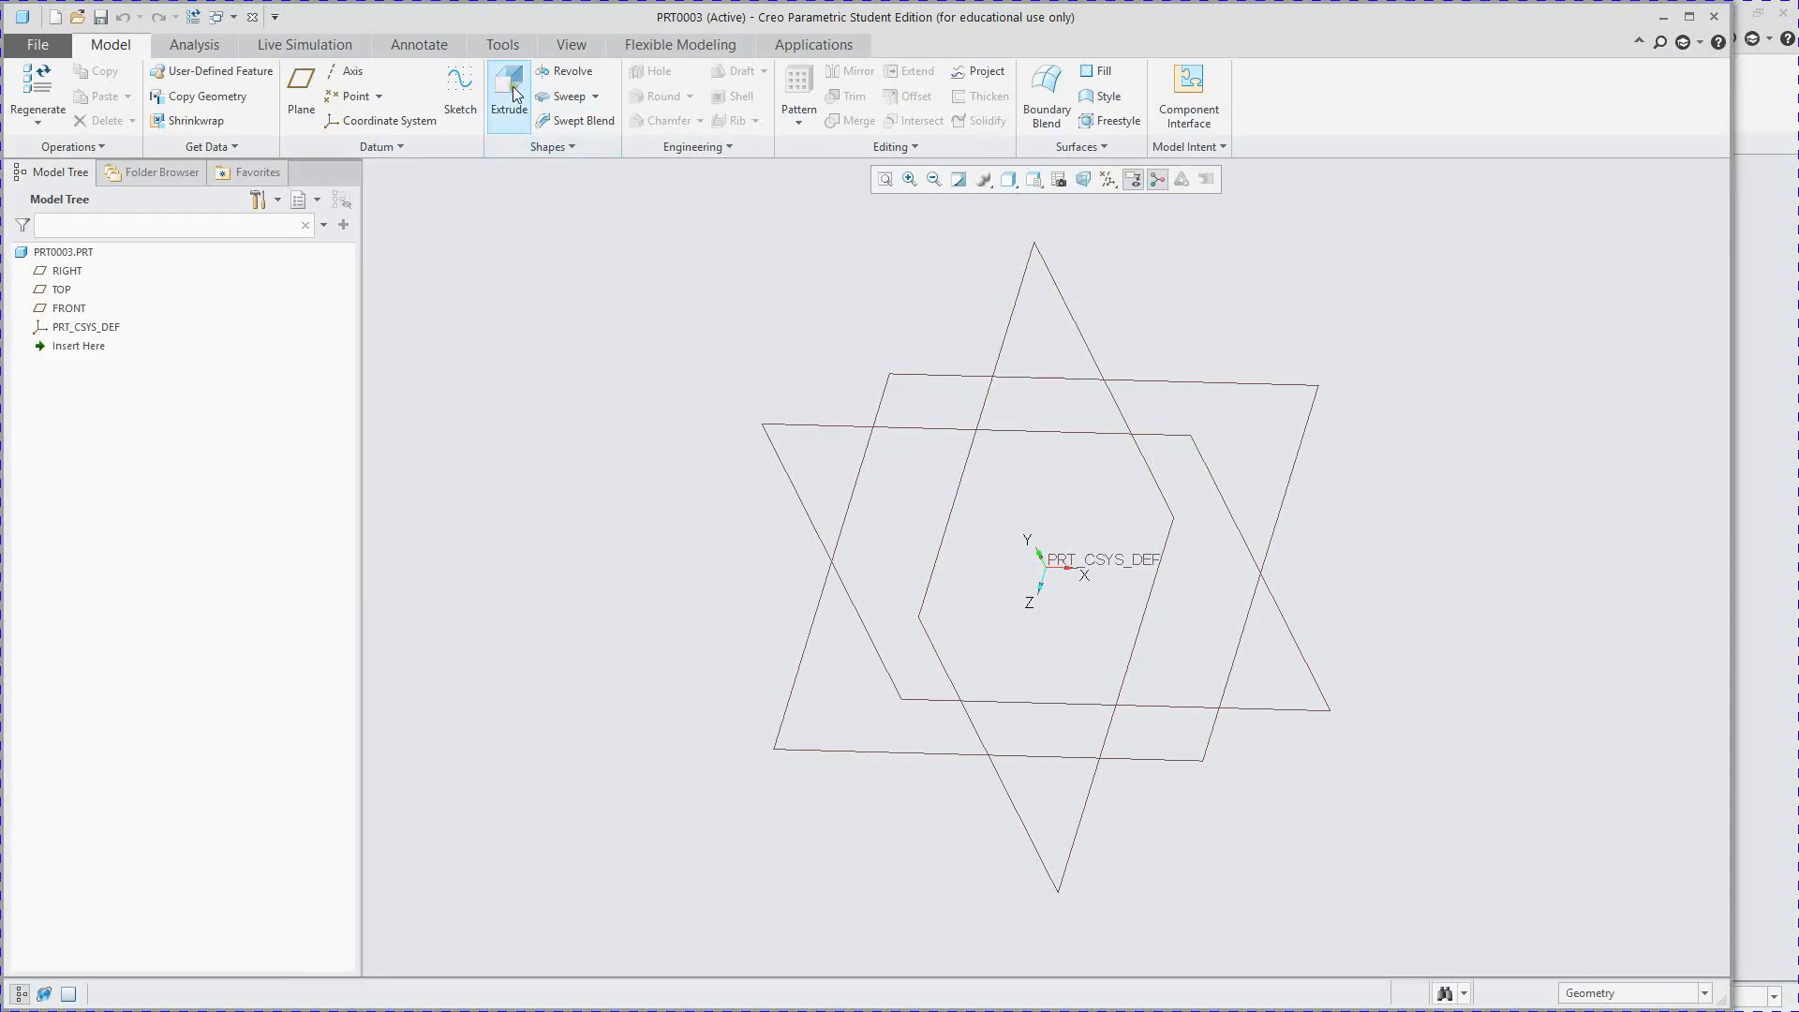
pyautogui.click(1003, 441)
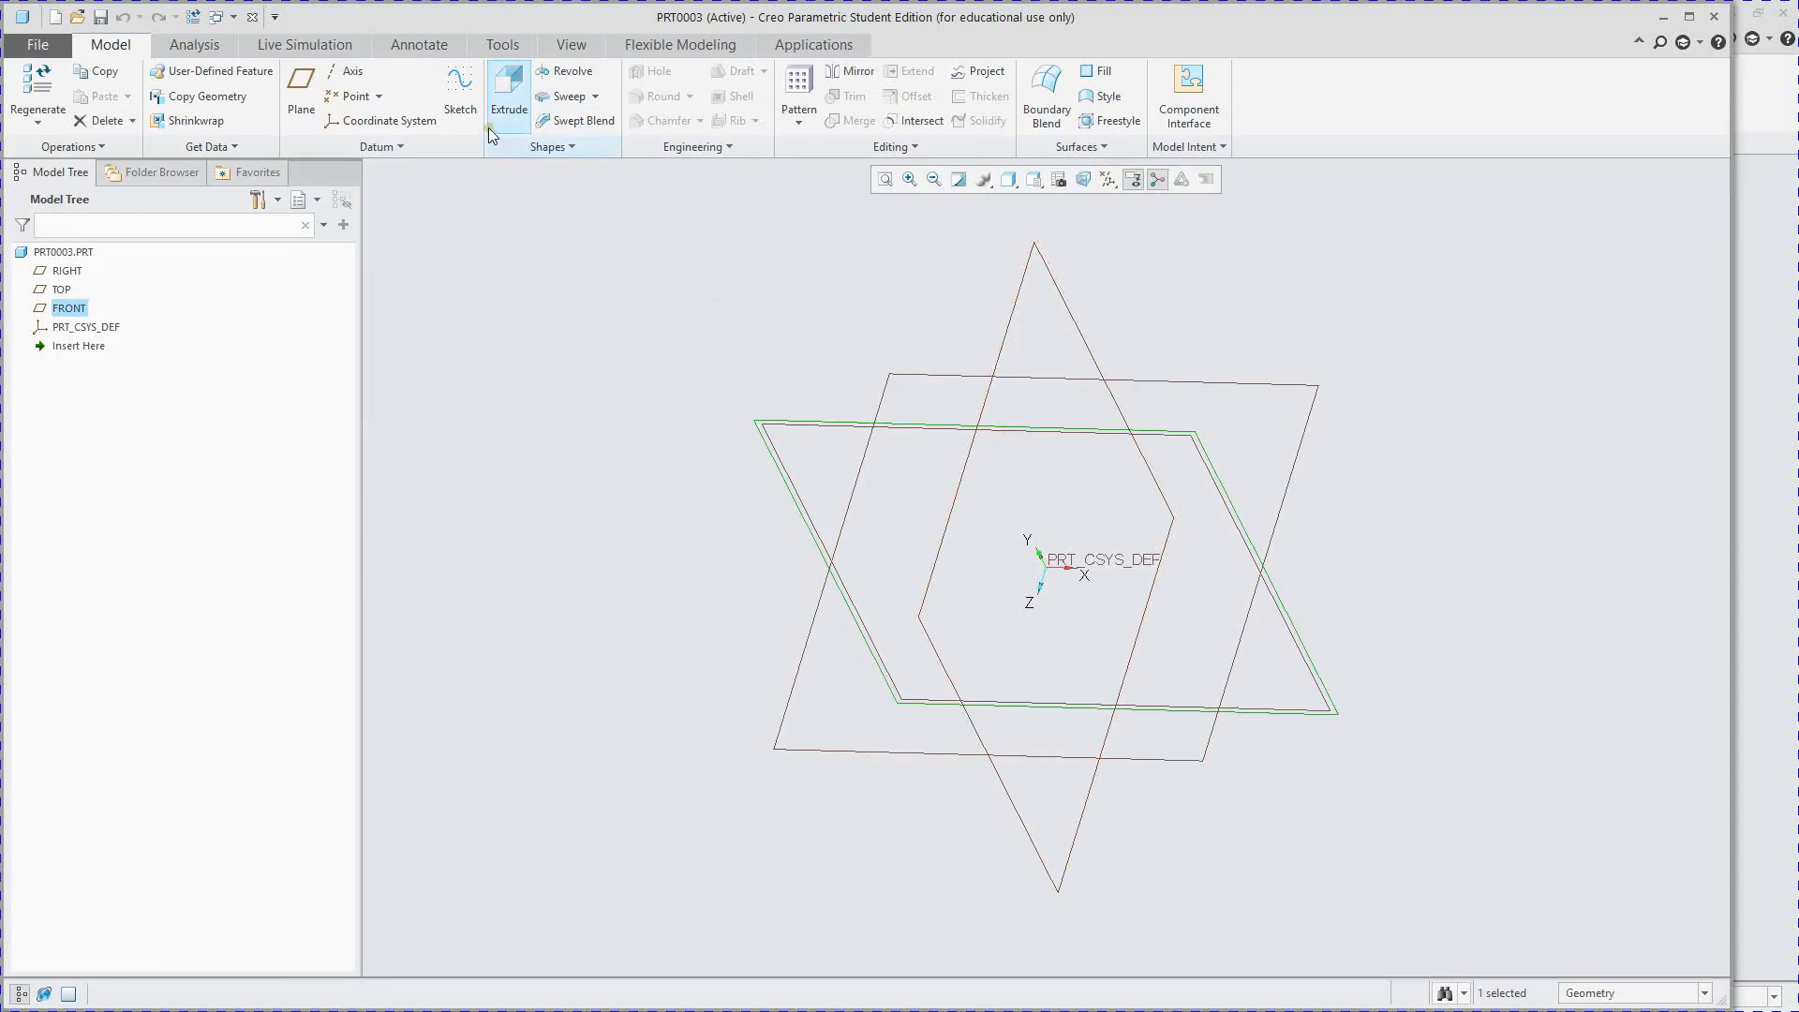
pyautogui.click(460, 89)
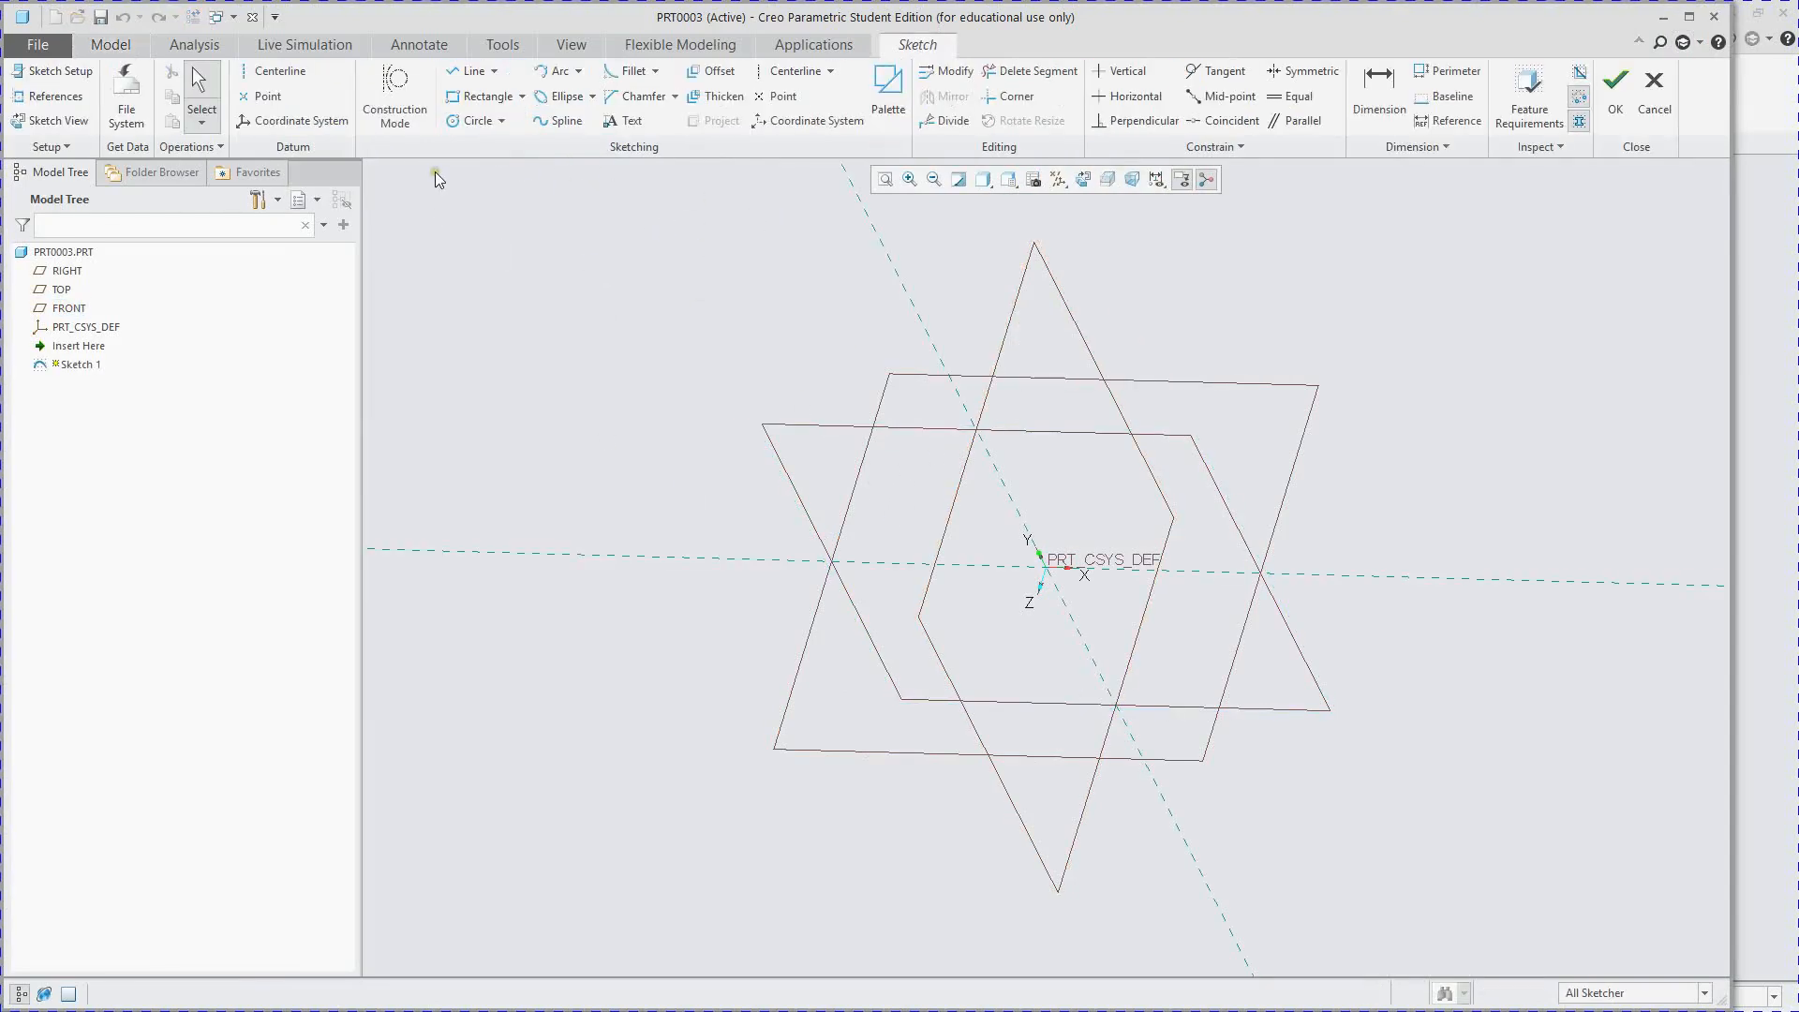
pyautogui.click(482, 96)
pyautogui.click(931, 565)
pyautogui.click(1201, 623)
pyautogui.middleClick(1164, 346)
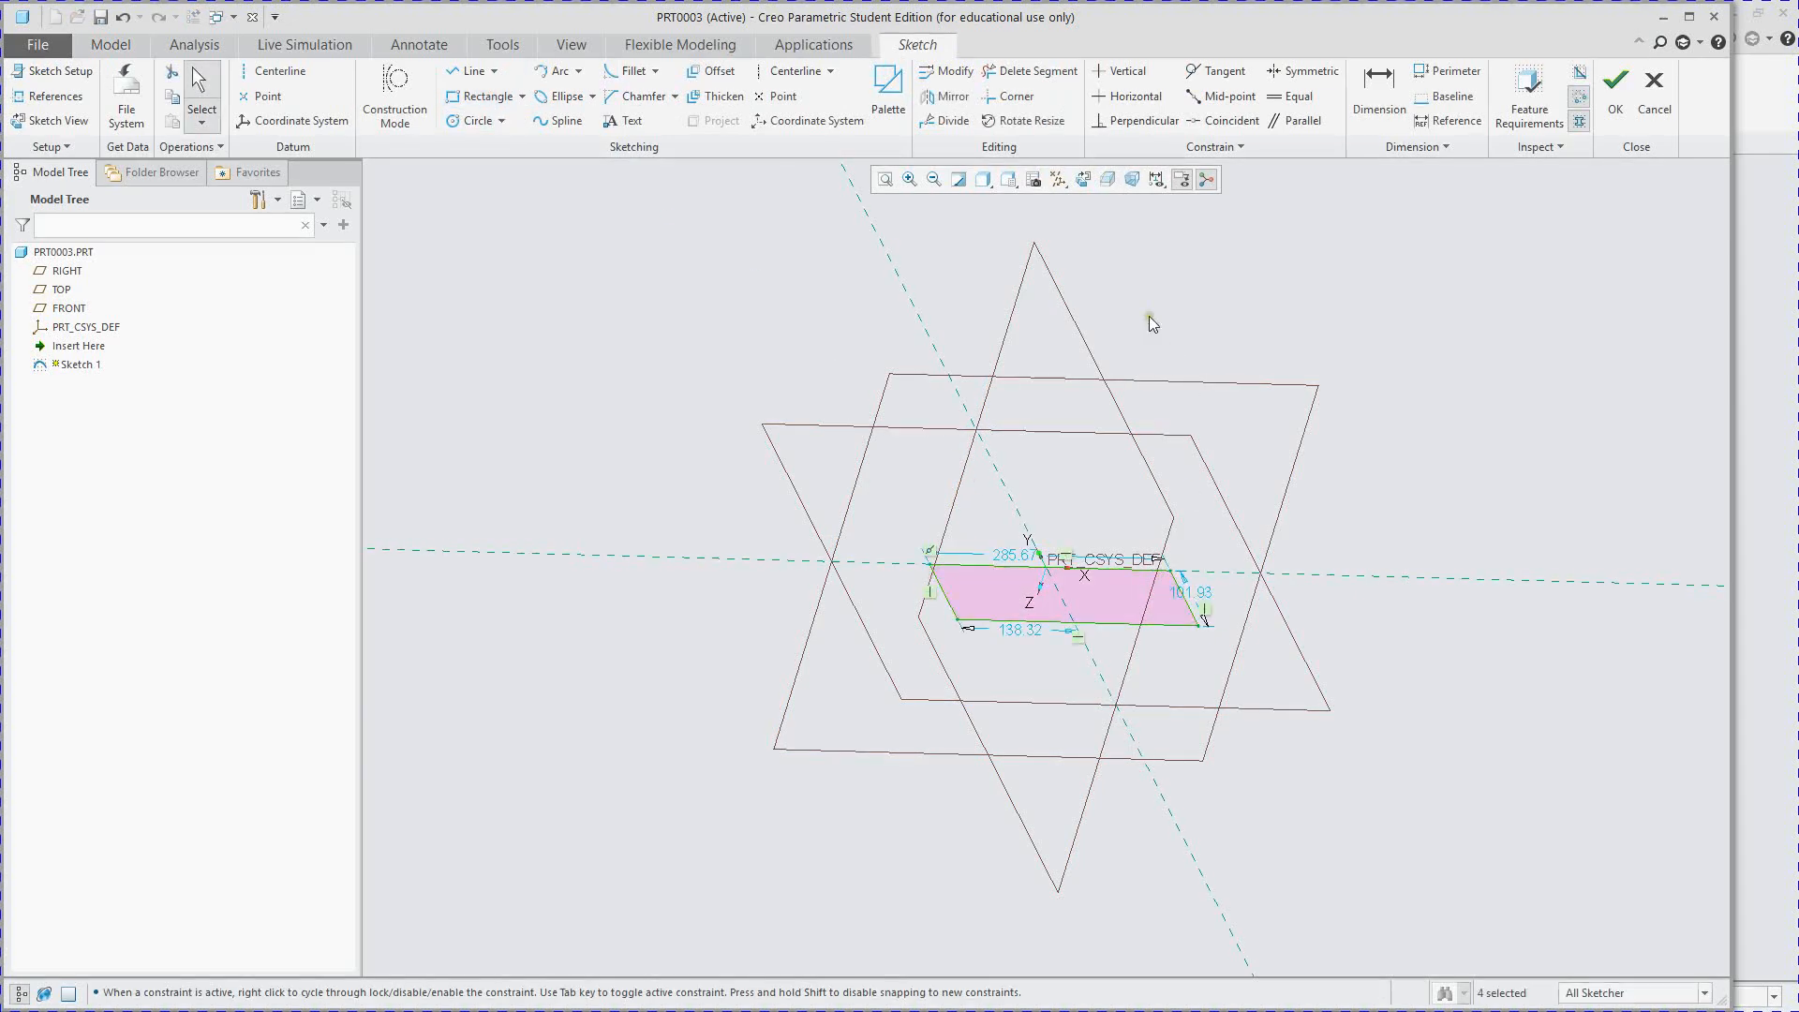
# - Orient the sketch parallel to the screen and dimension the rectangle 300 wide and 50 high, with its left edge 150 from the vertical reference
pyautogui.click(1083, 179)
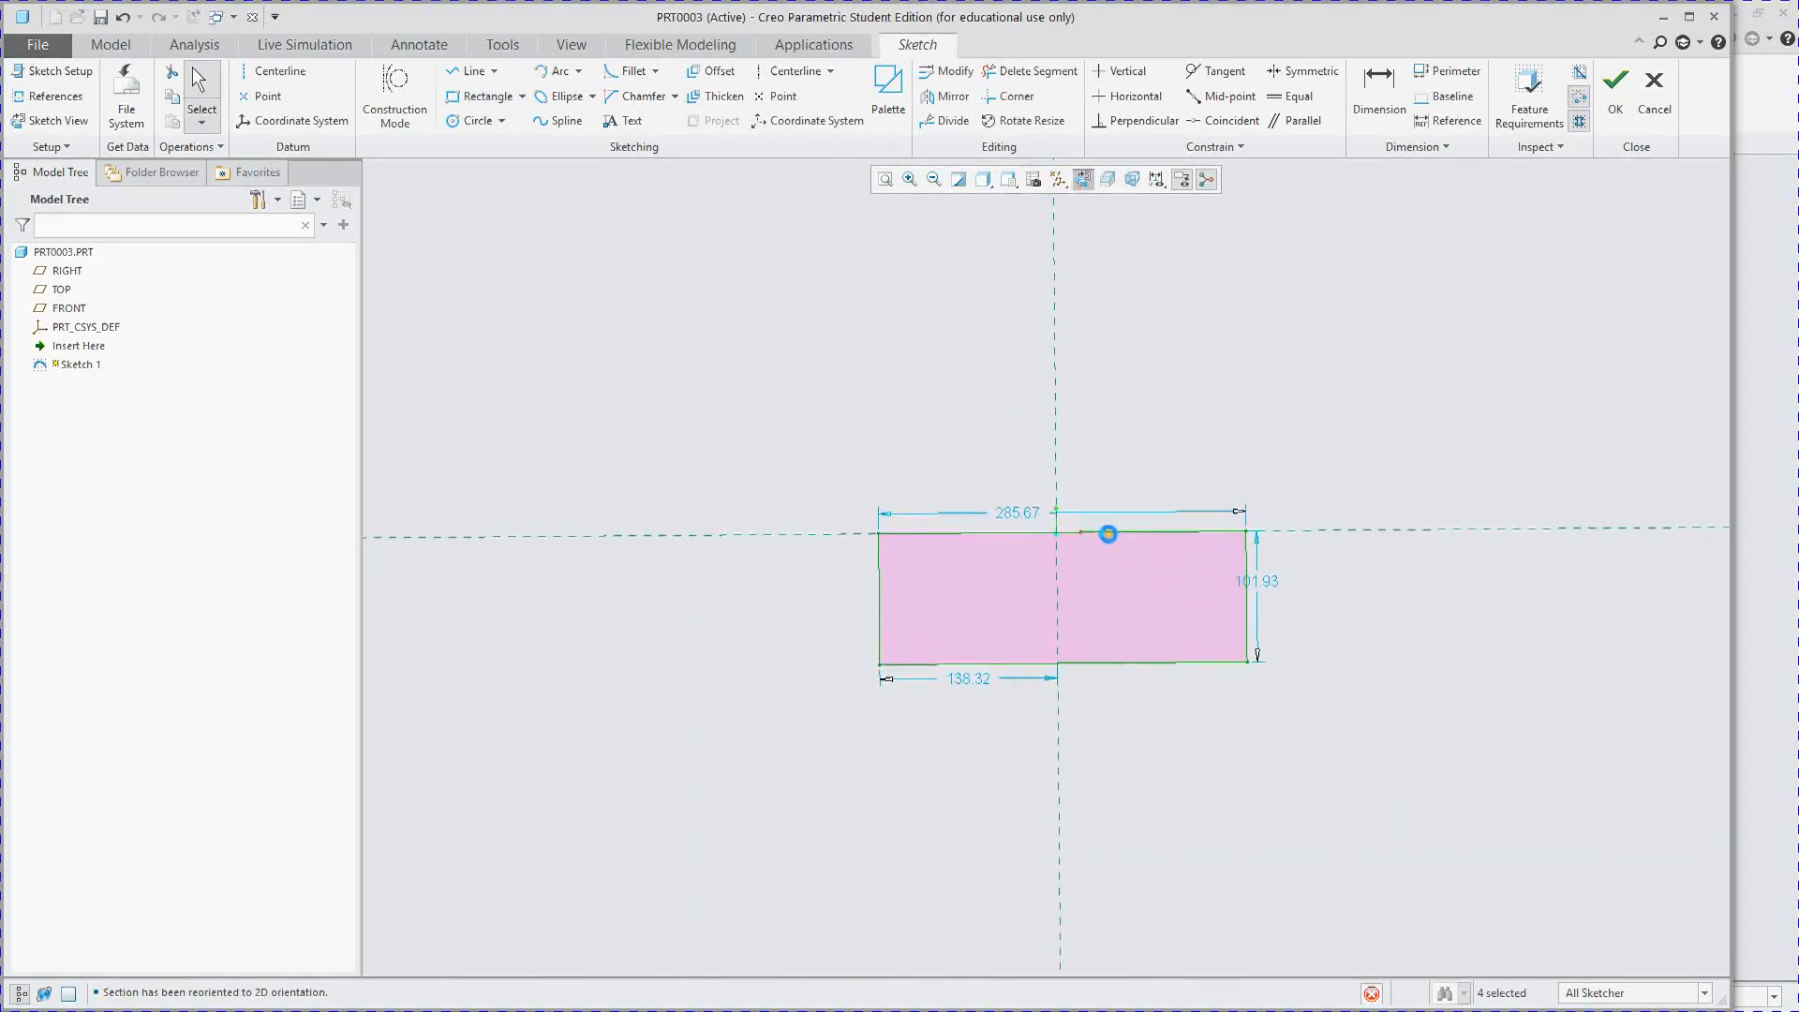
pyautogui.doubleClick(1017, 512)
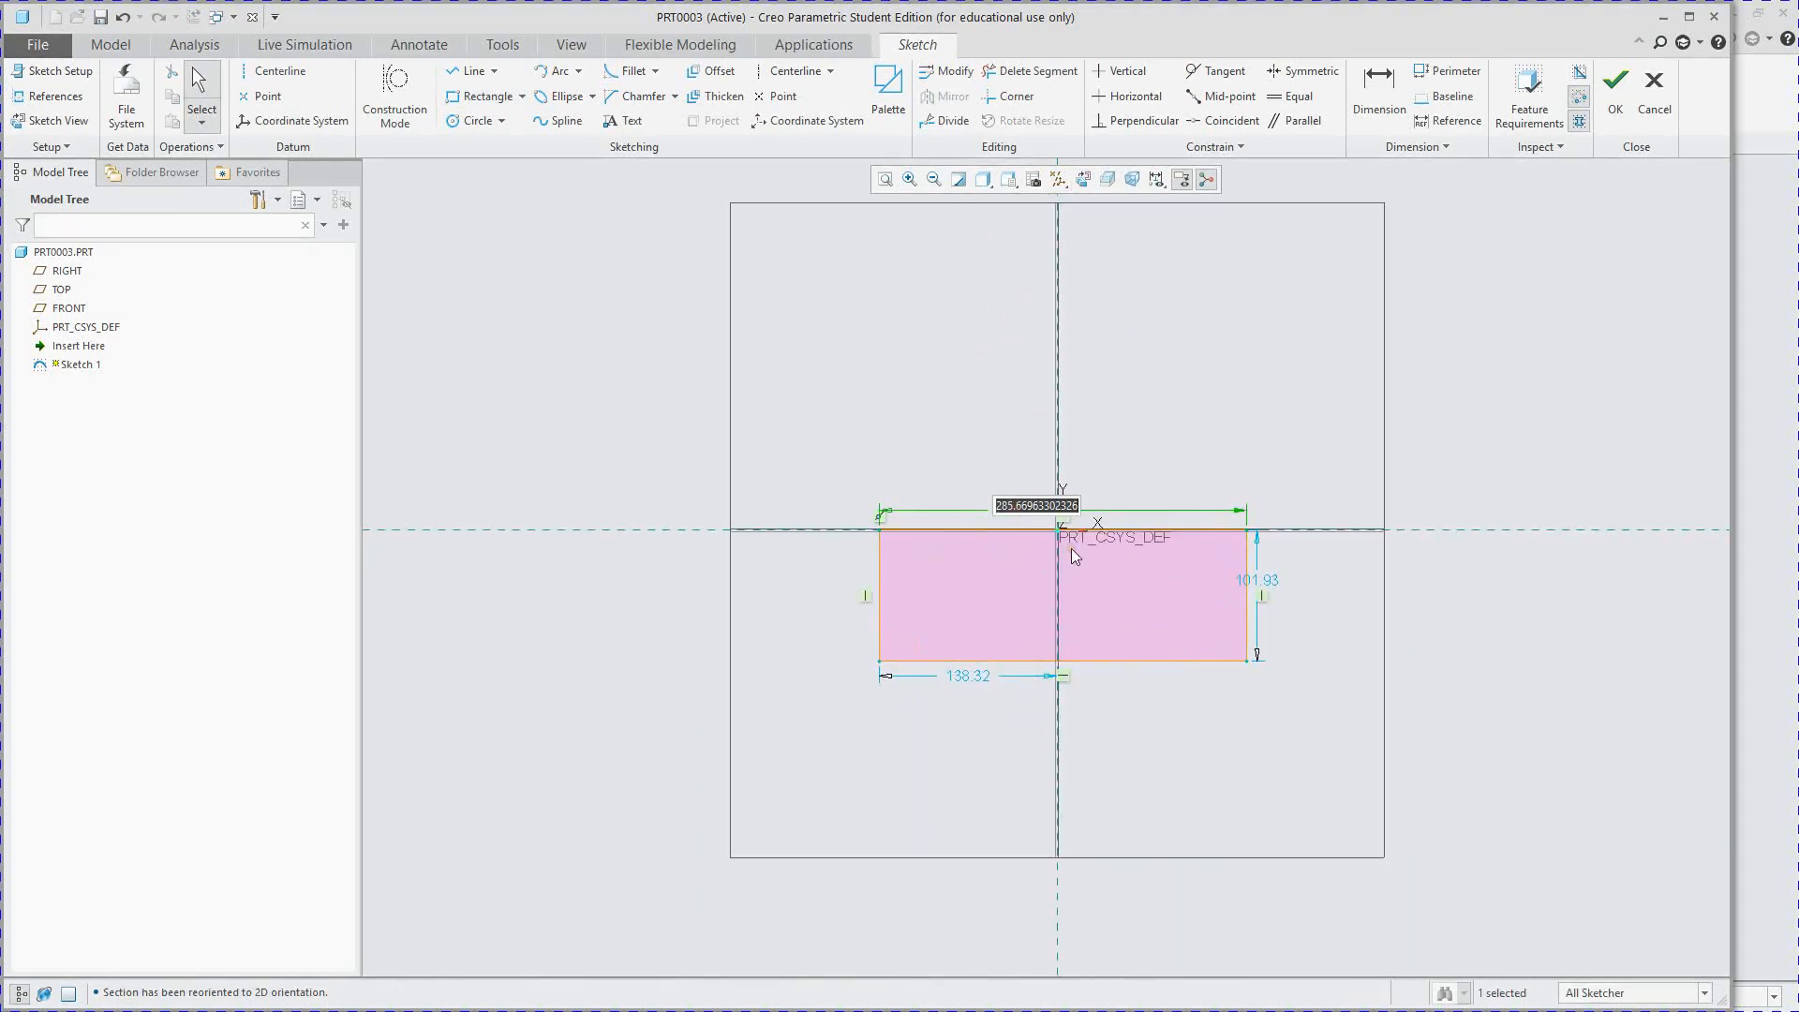
pyautogui.write('300')
pyautogui.press('Return')
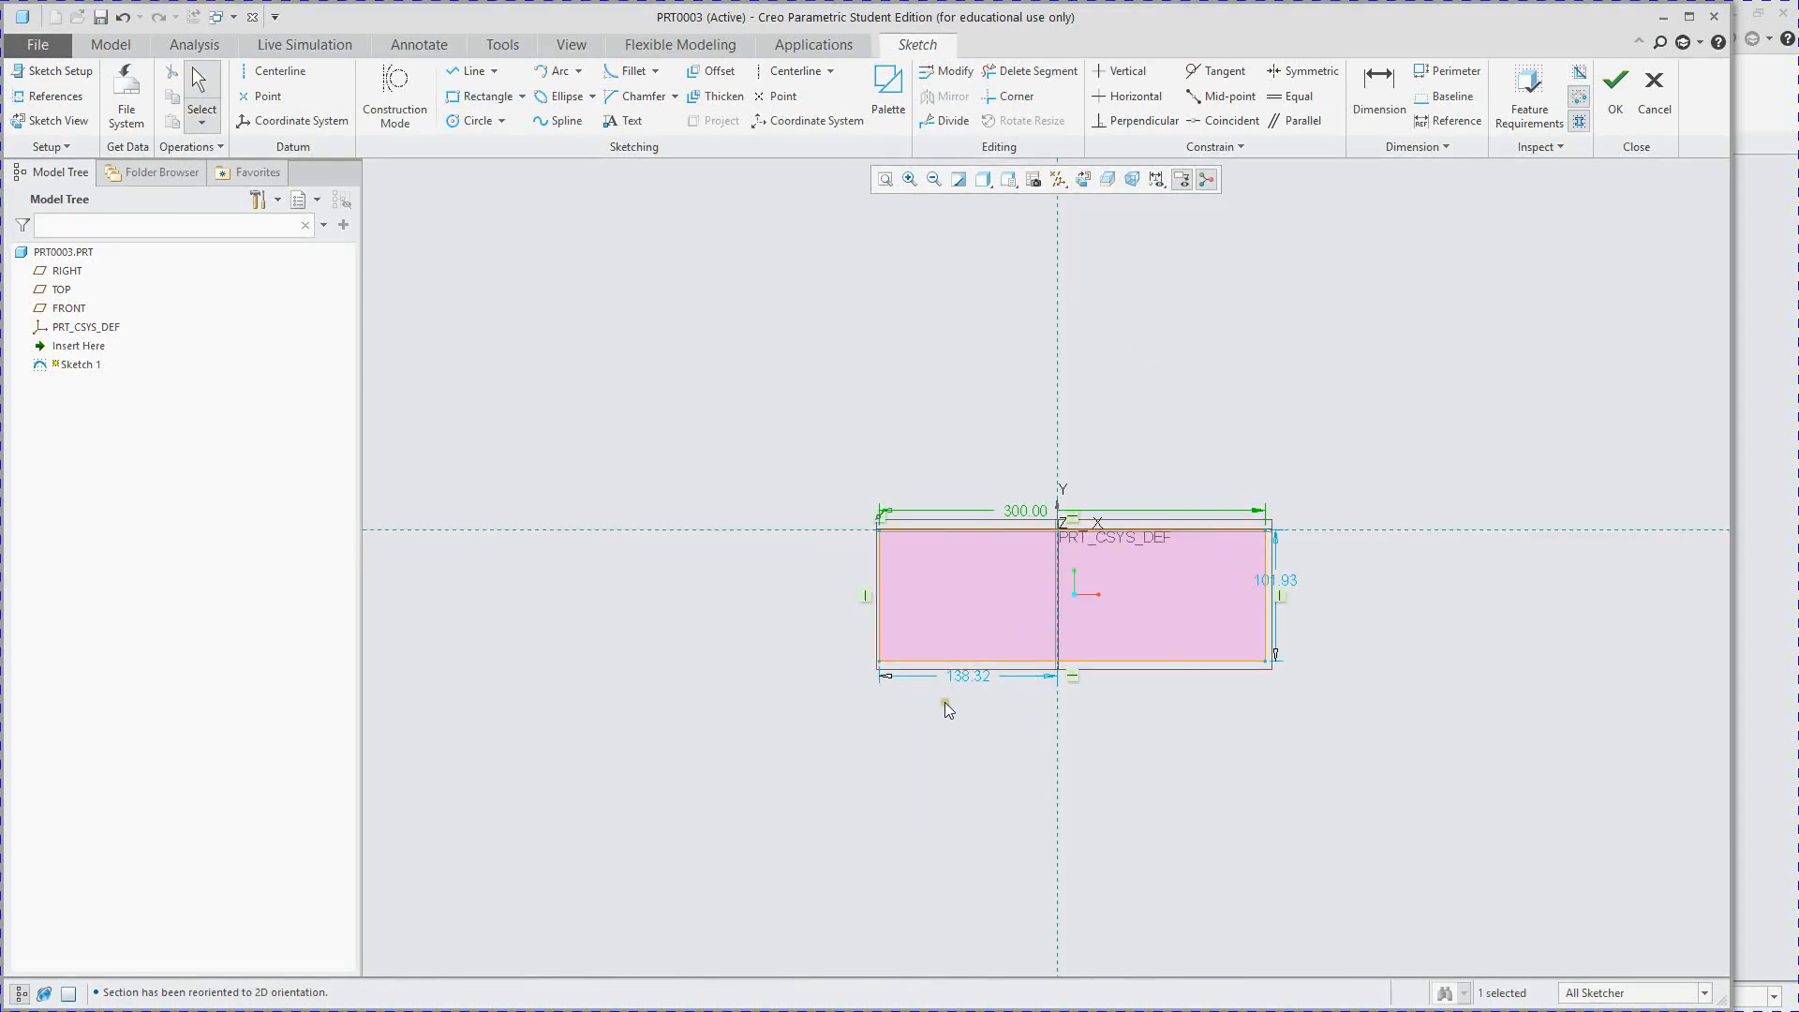
pyautogui.doubleClick(964, 680)
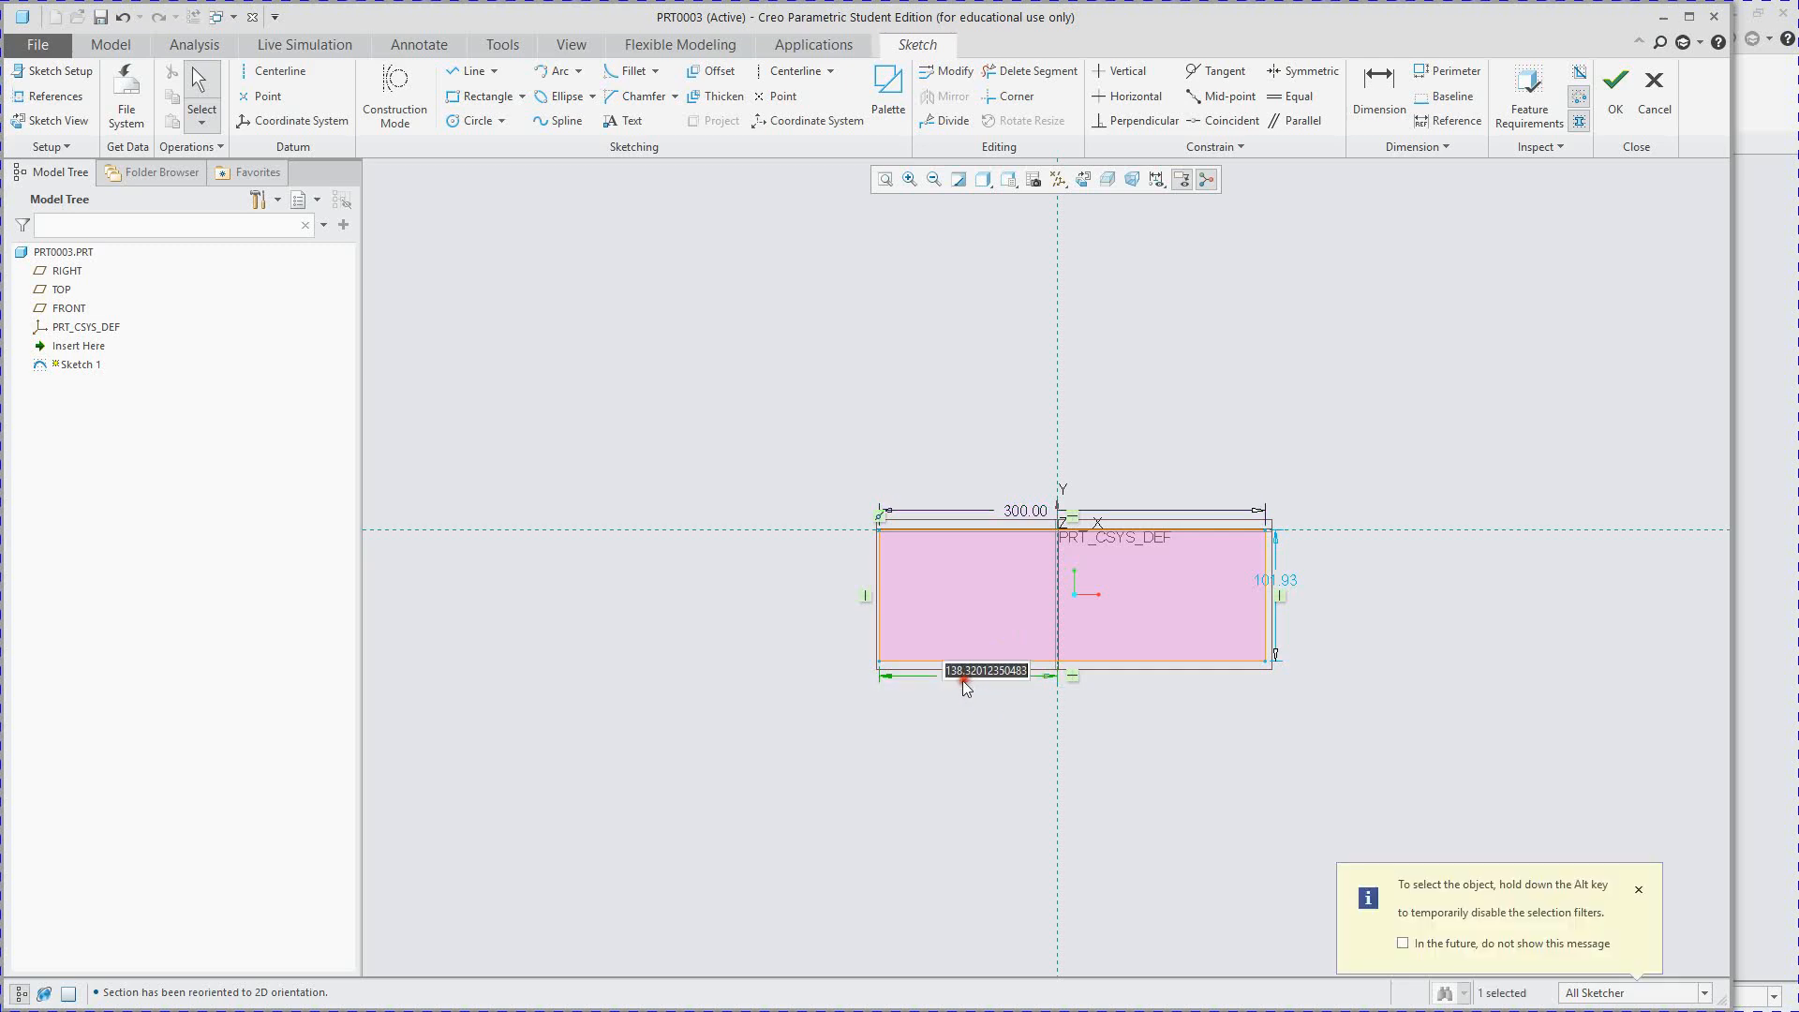
pyautogui.write('150')
pyautogui.press('Return')
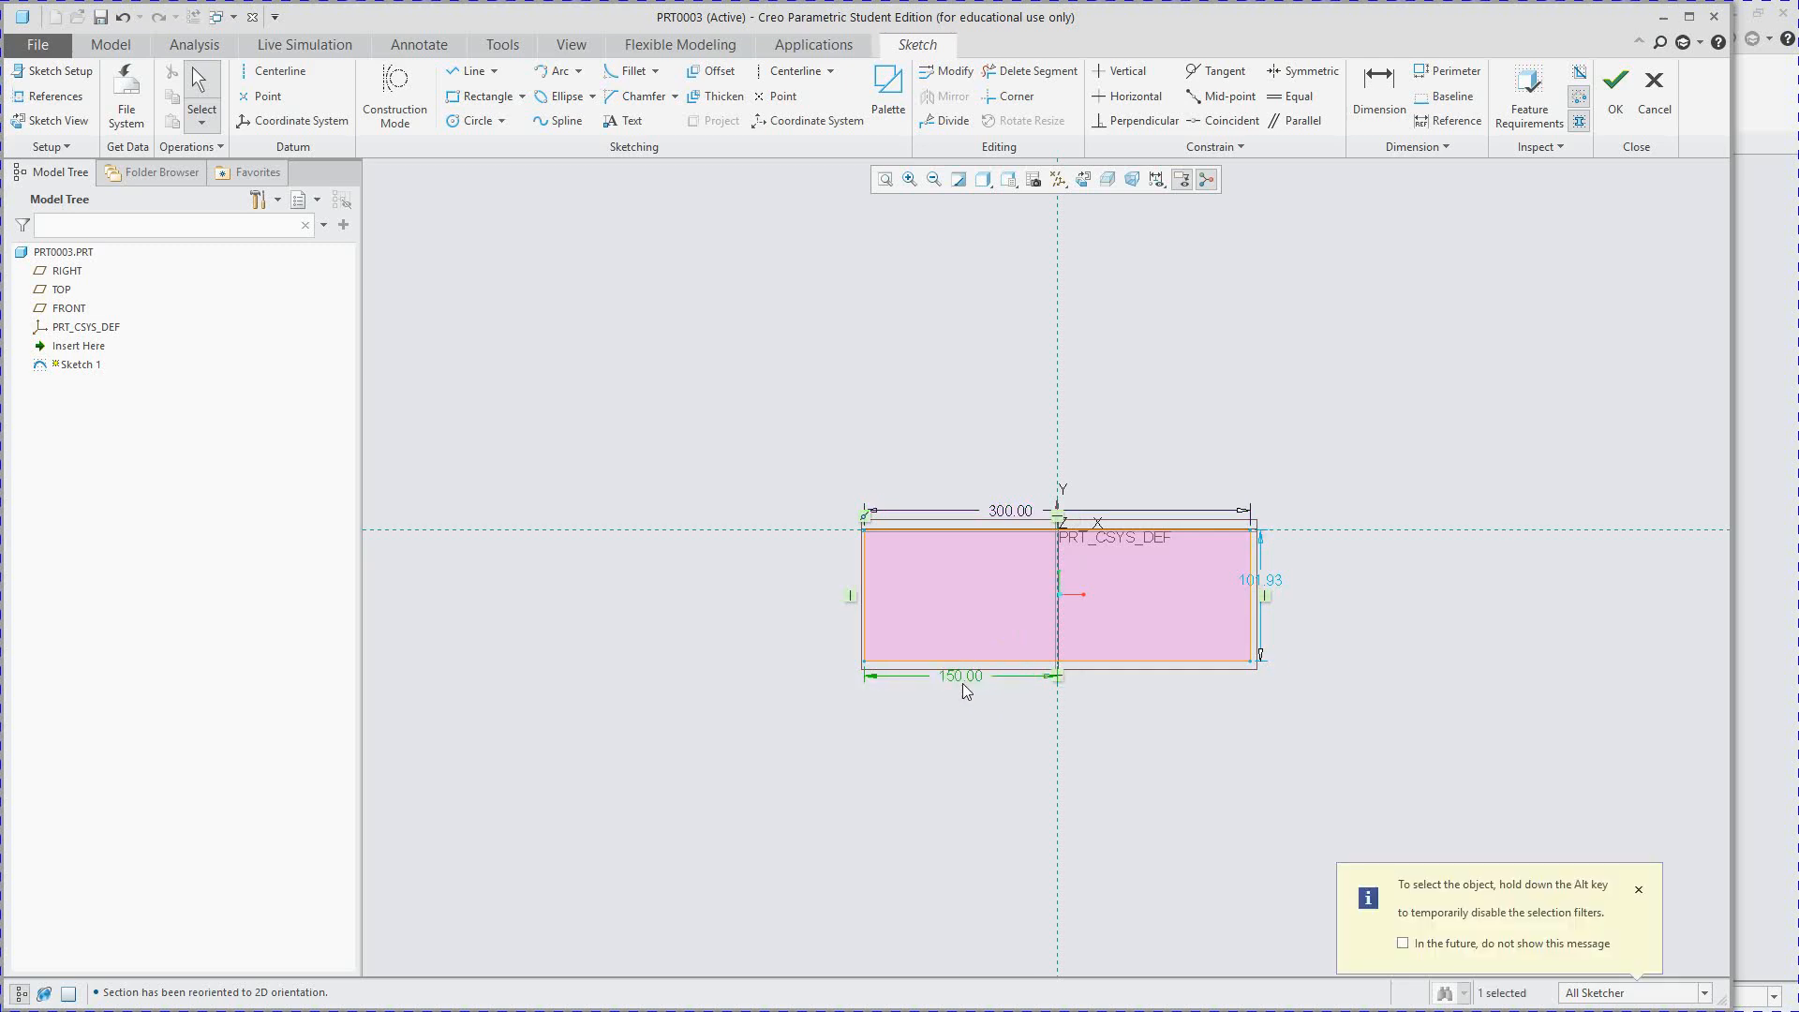
pyautogui.doubleClick(1264, 585)
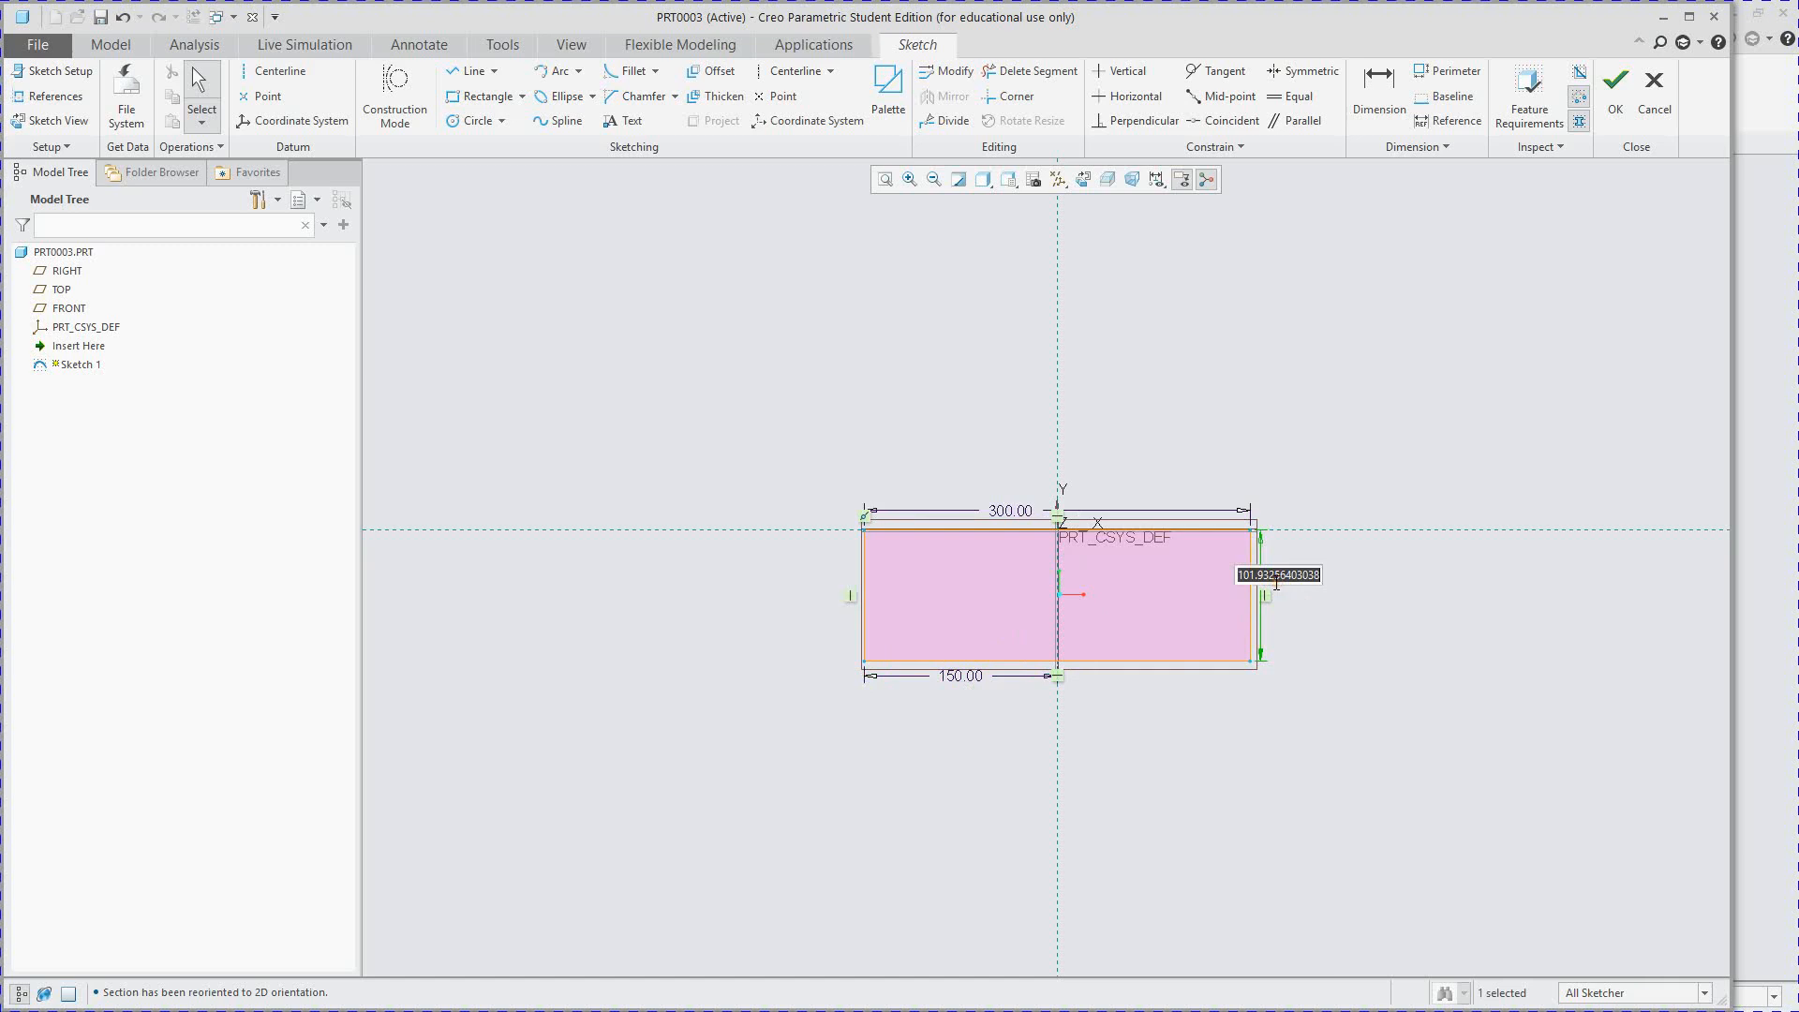
pyautogui.write('50')
pyautogui.press('Return')
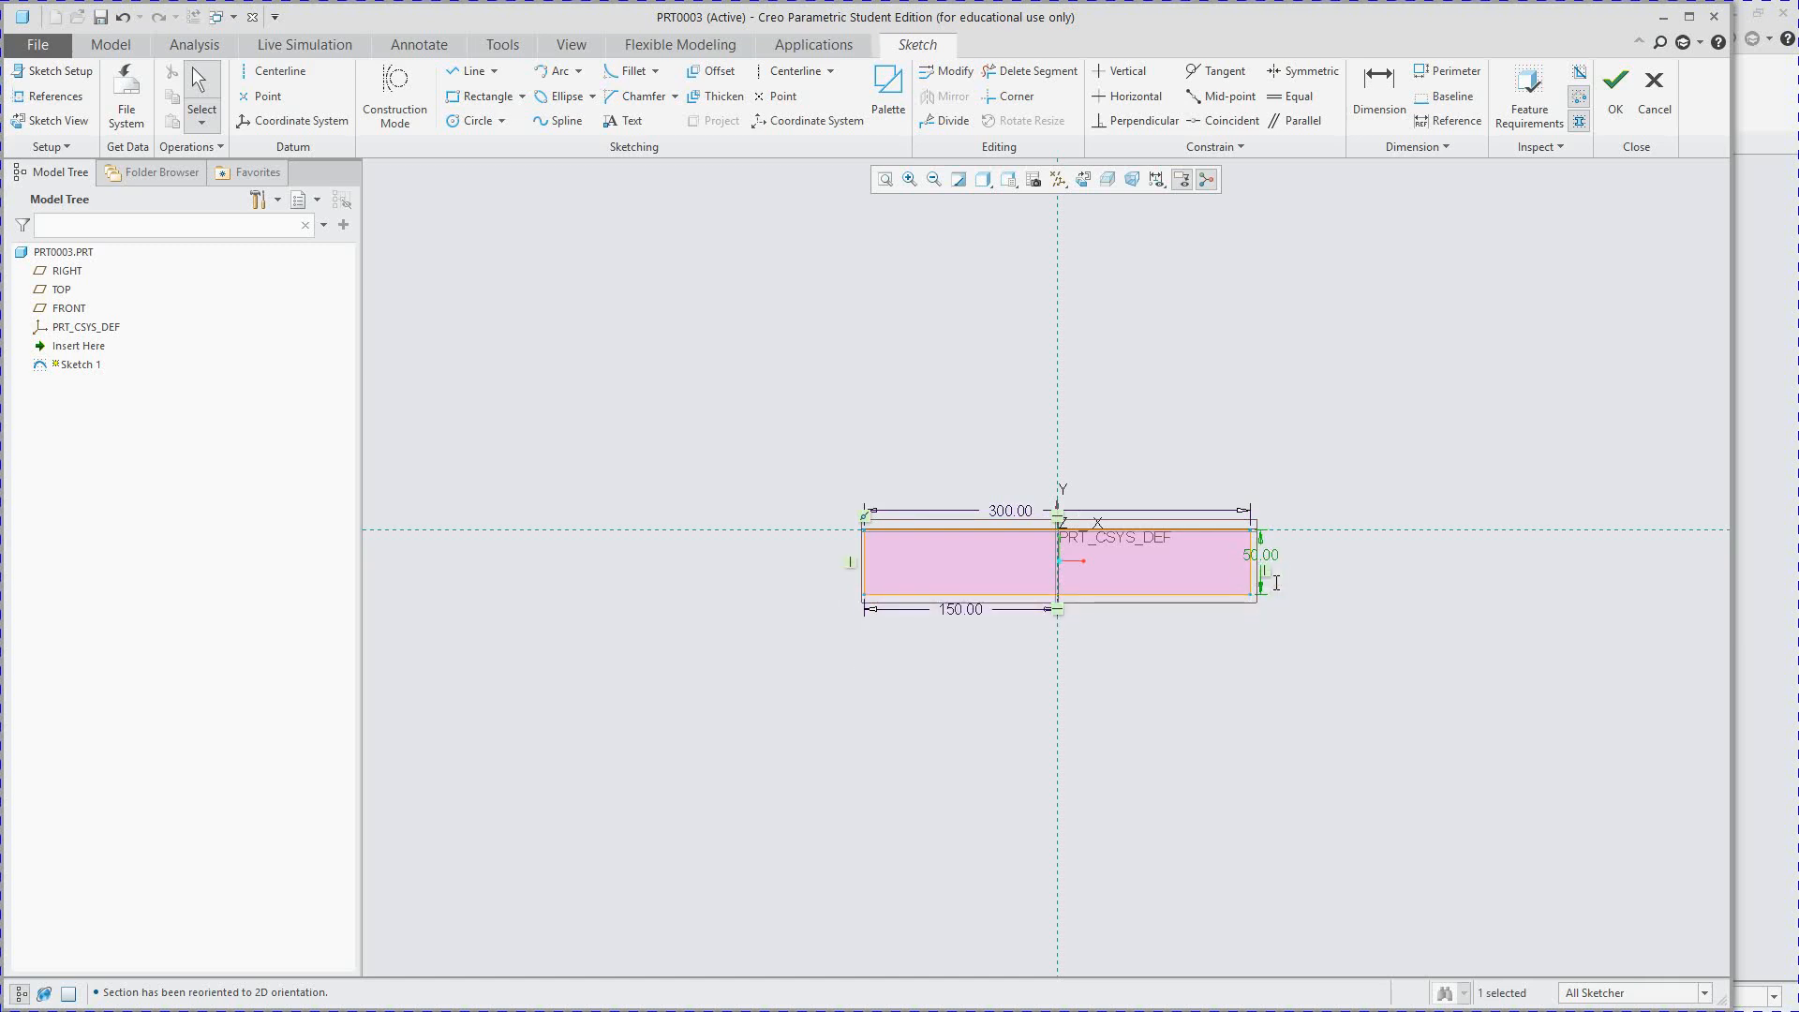
# - Sketch two concentric circles about 162 and 137 in diameter on the vertical reference, centred about 103 above the rectangle's top edge
pyautogui.scroll(-2, 1220, 482)
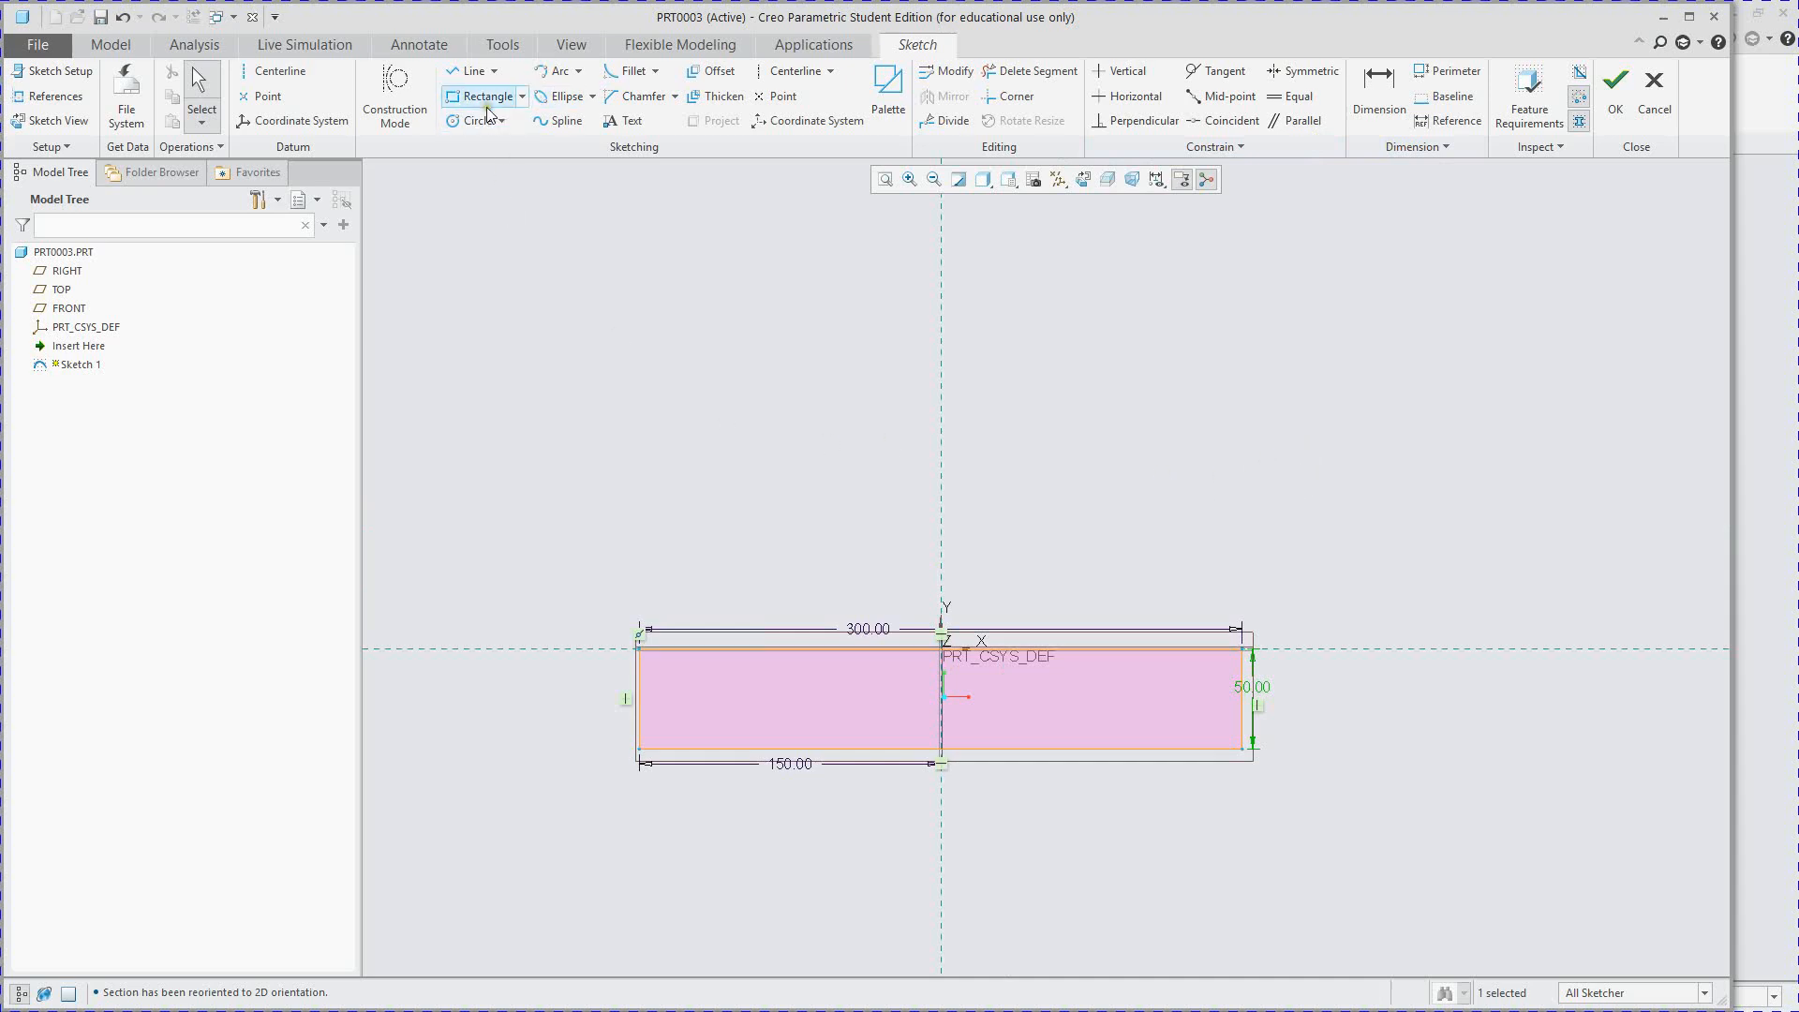
pyautogui.click(465, 122)
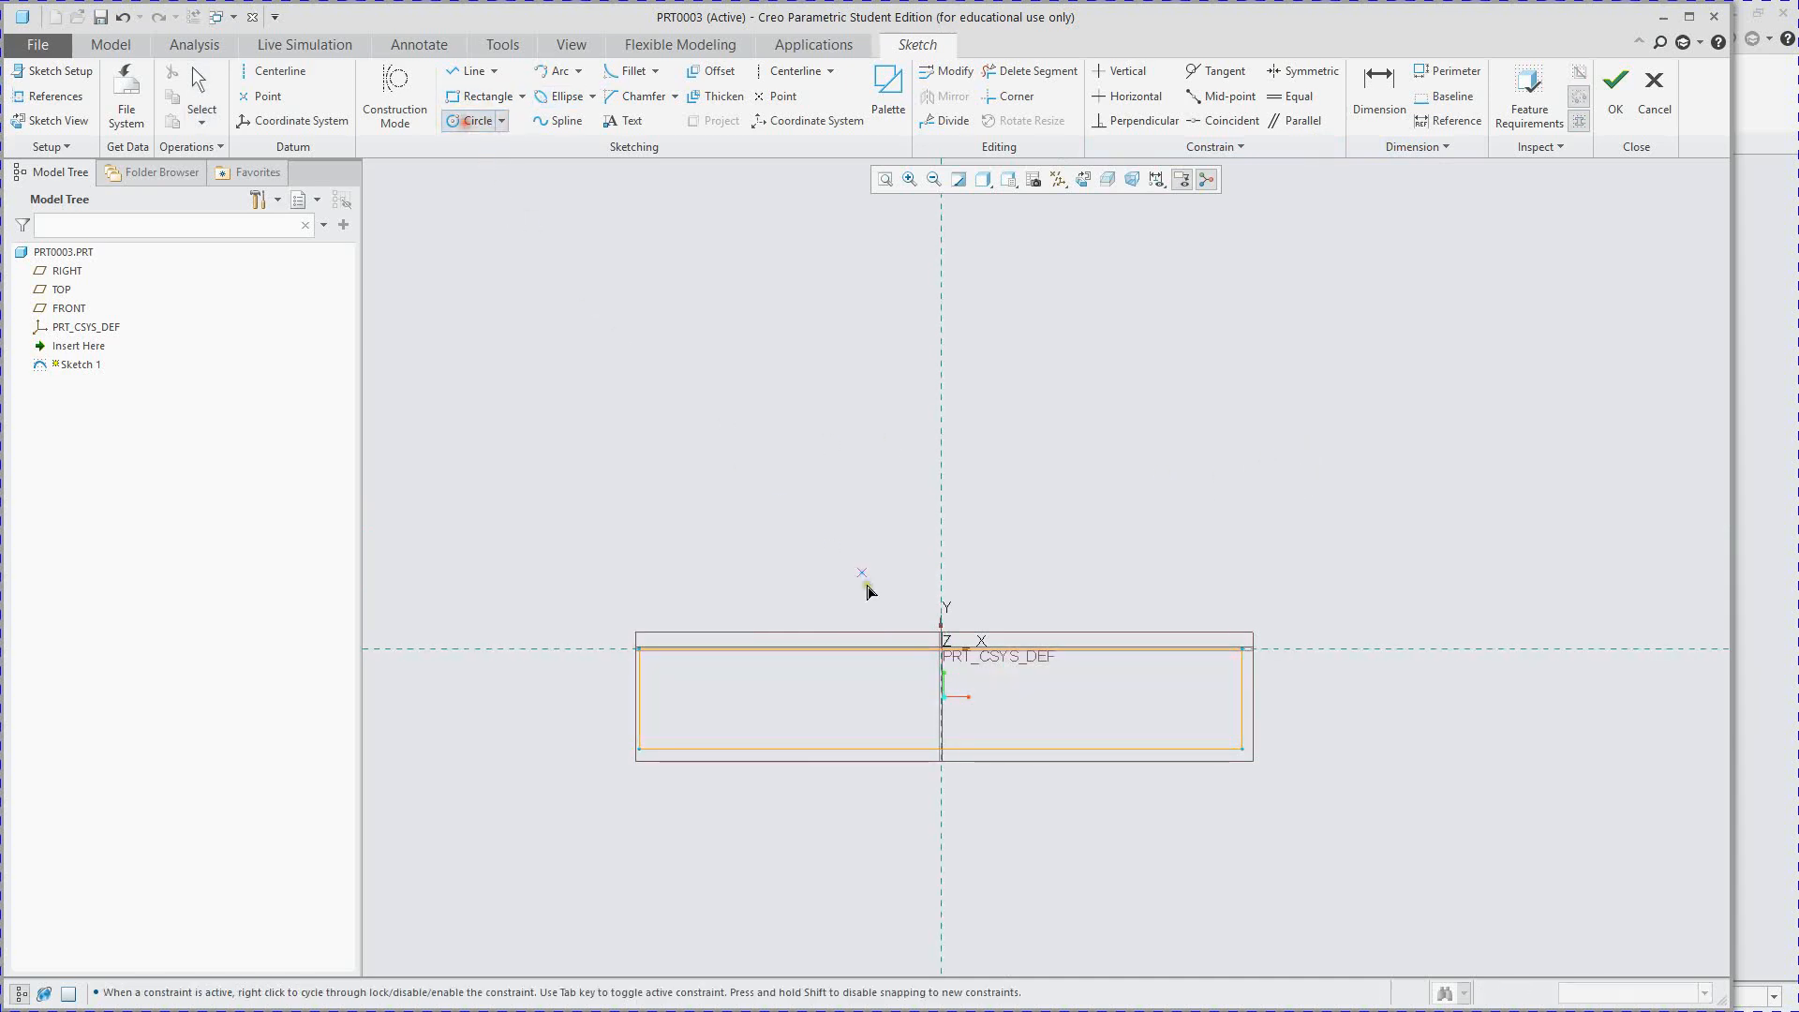
pyautogui.click(942, 442)
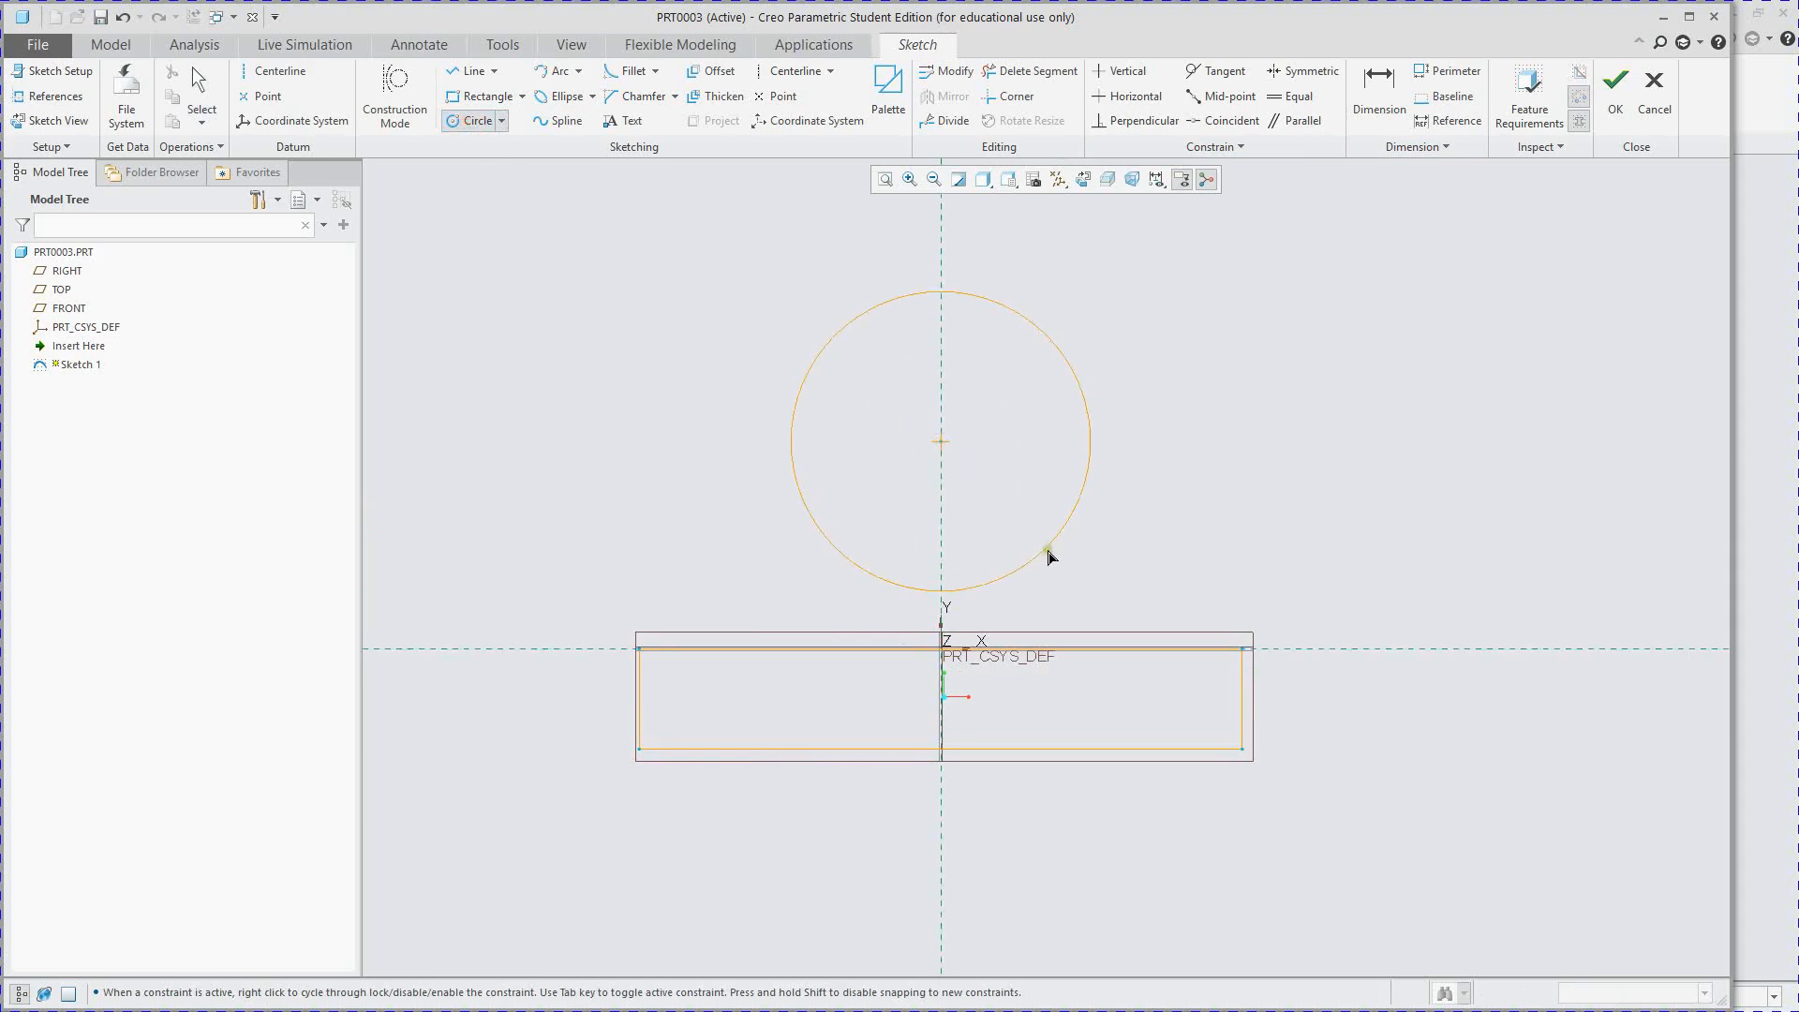
pyautogui.click(1074, 542)
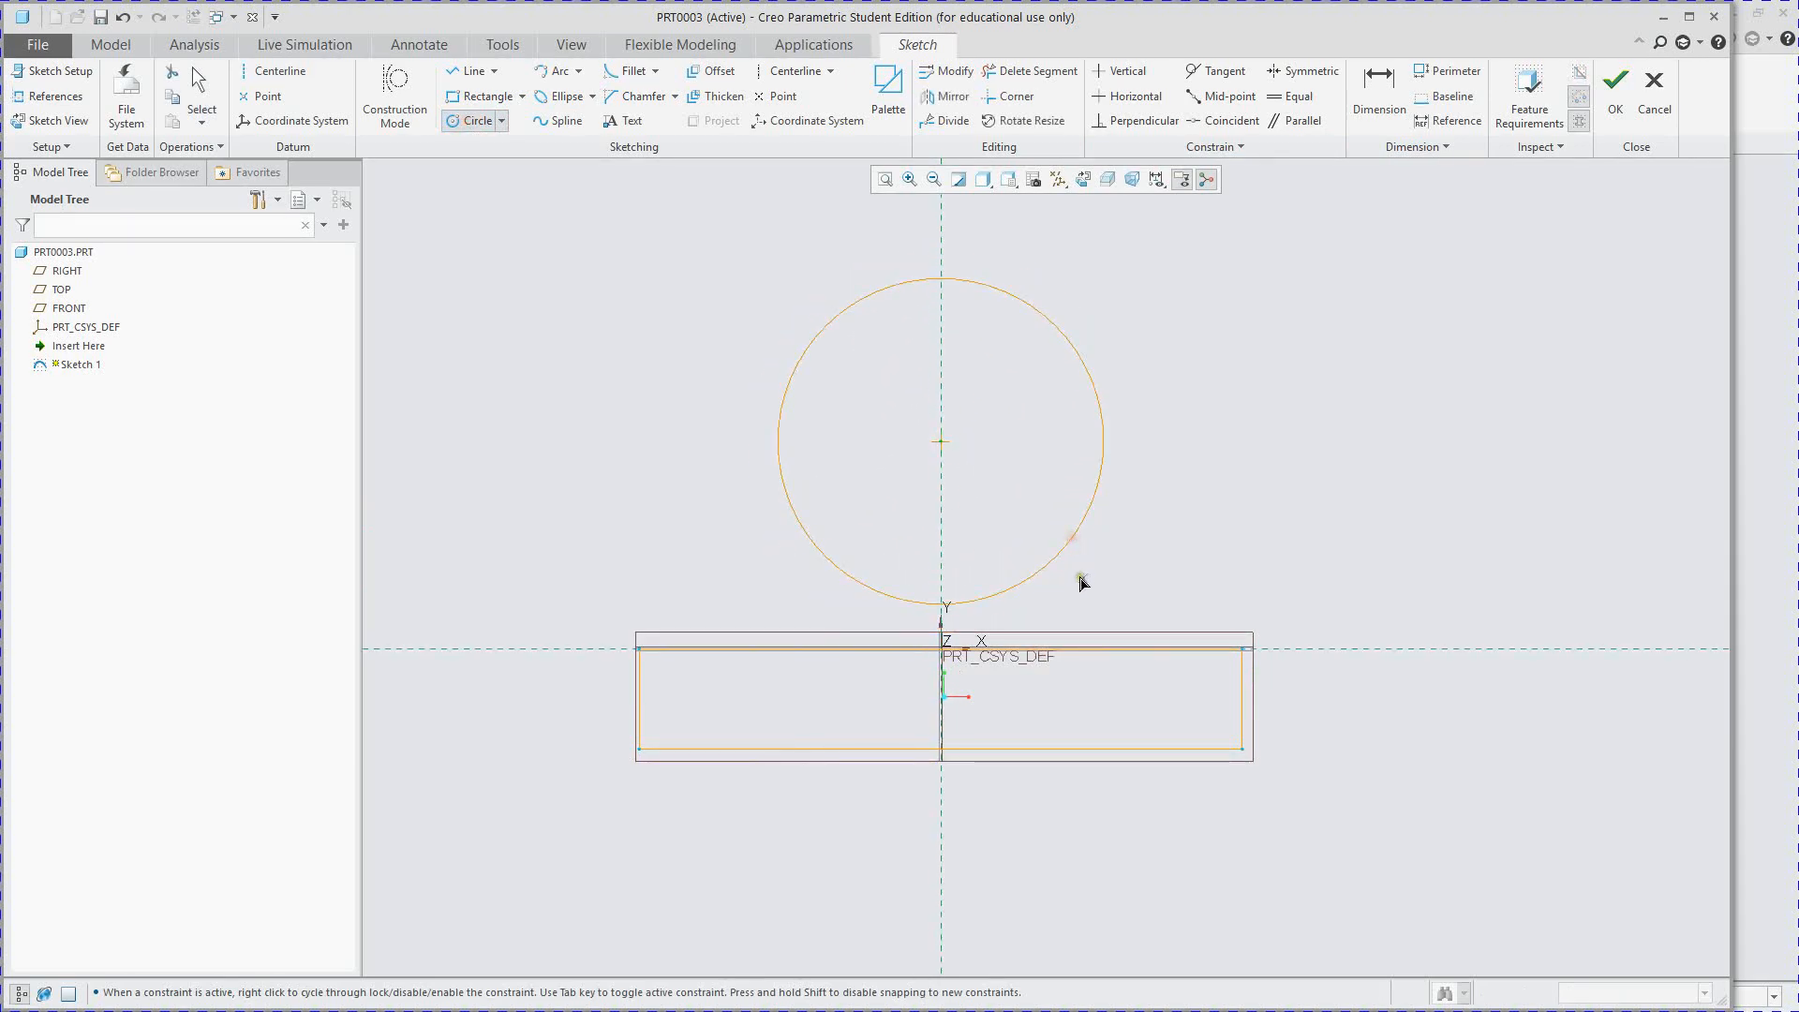
pyautogui.middleClick(950, 444)
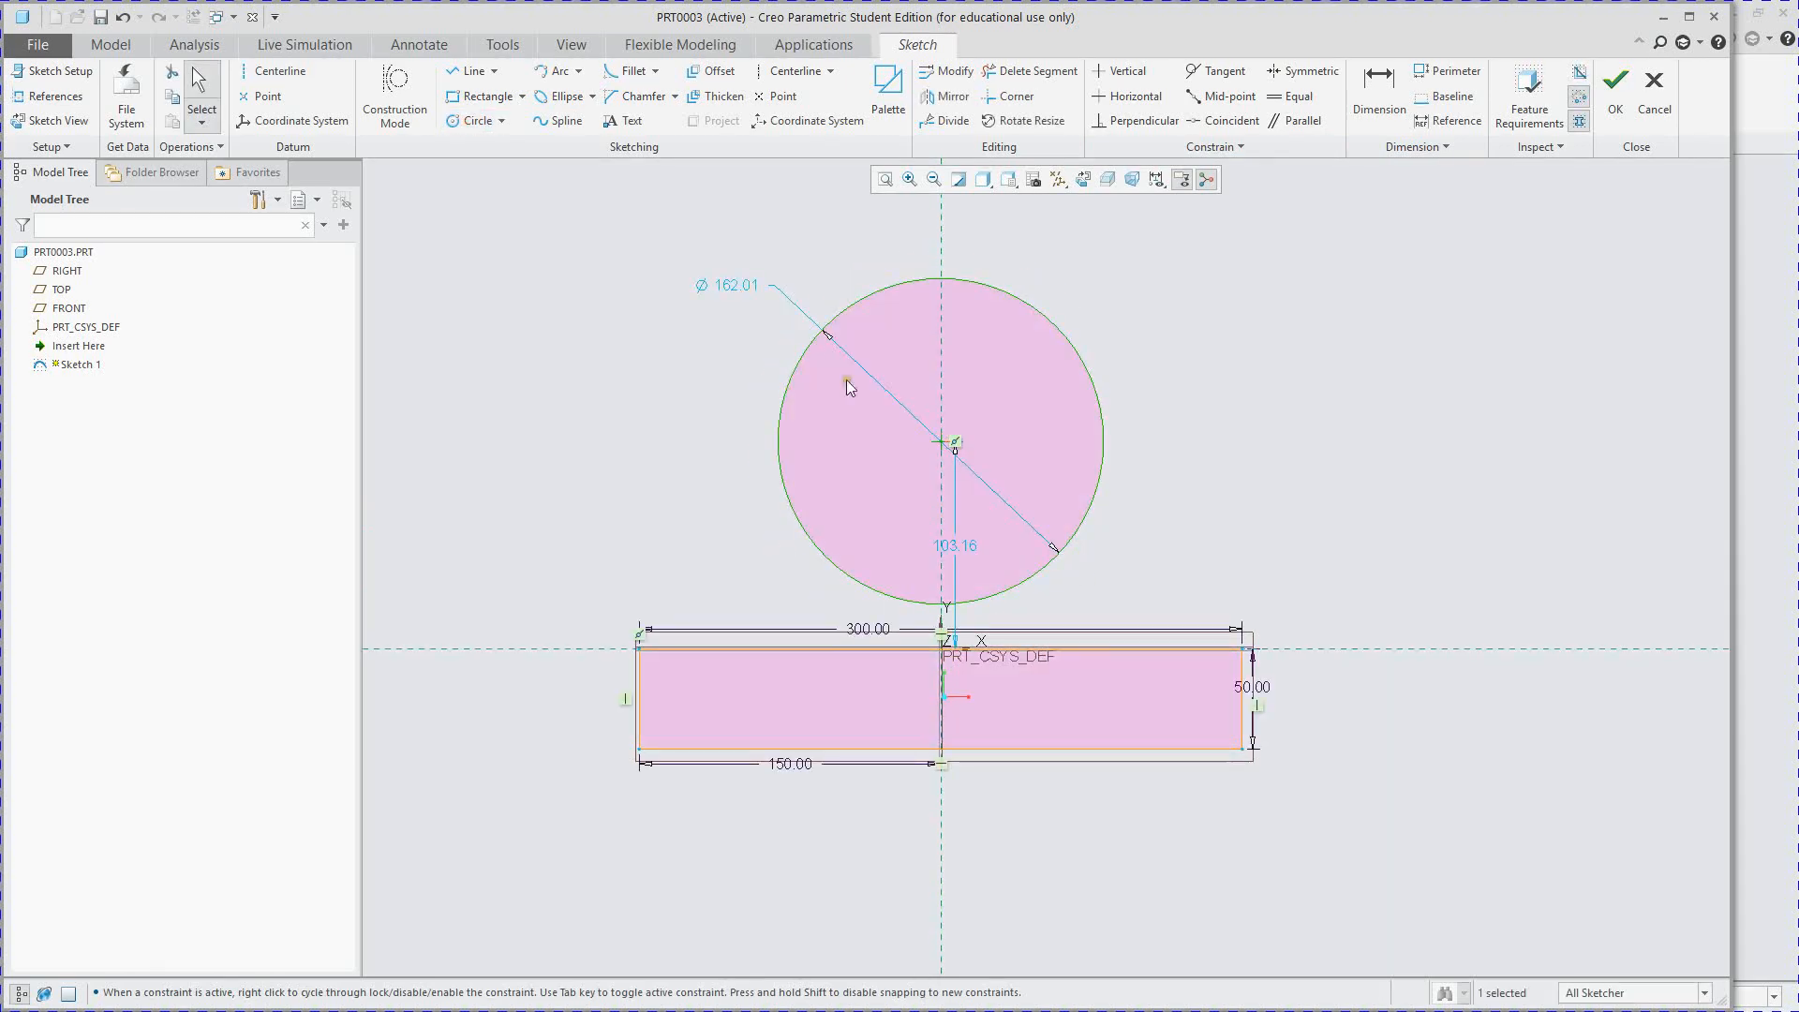
pyautogui.click(471, 120)
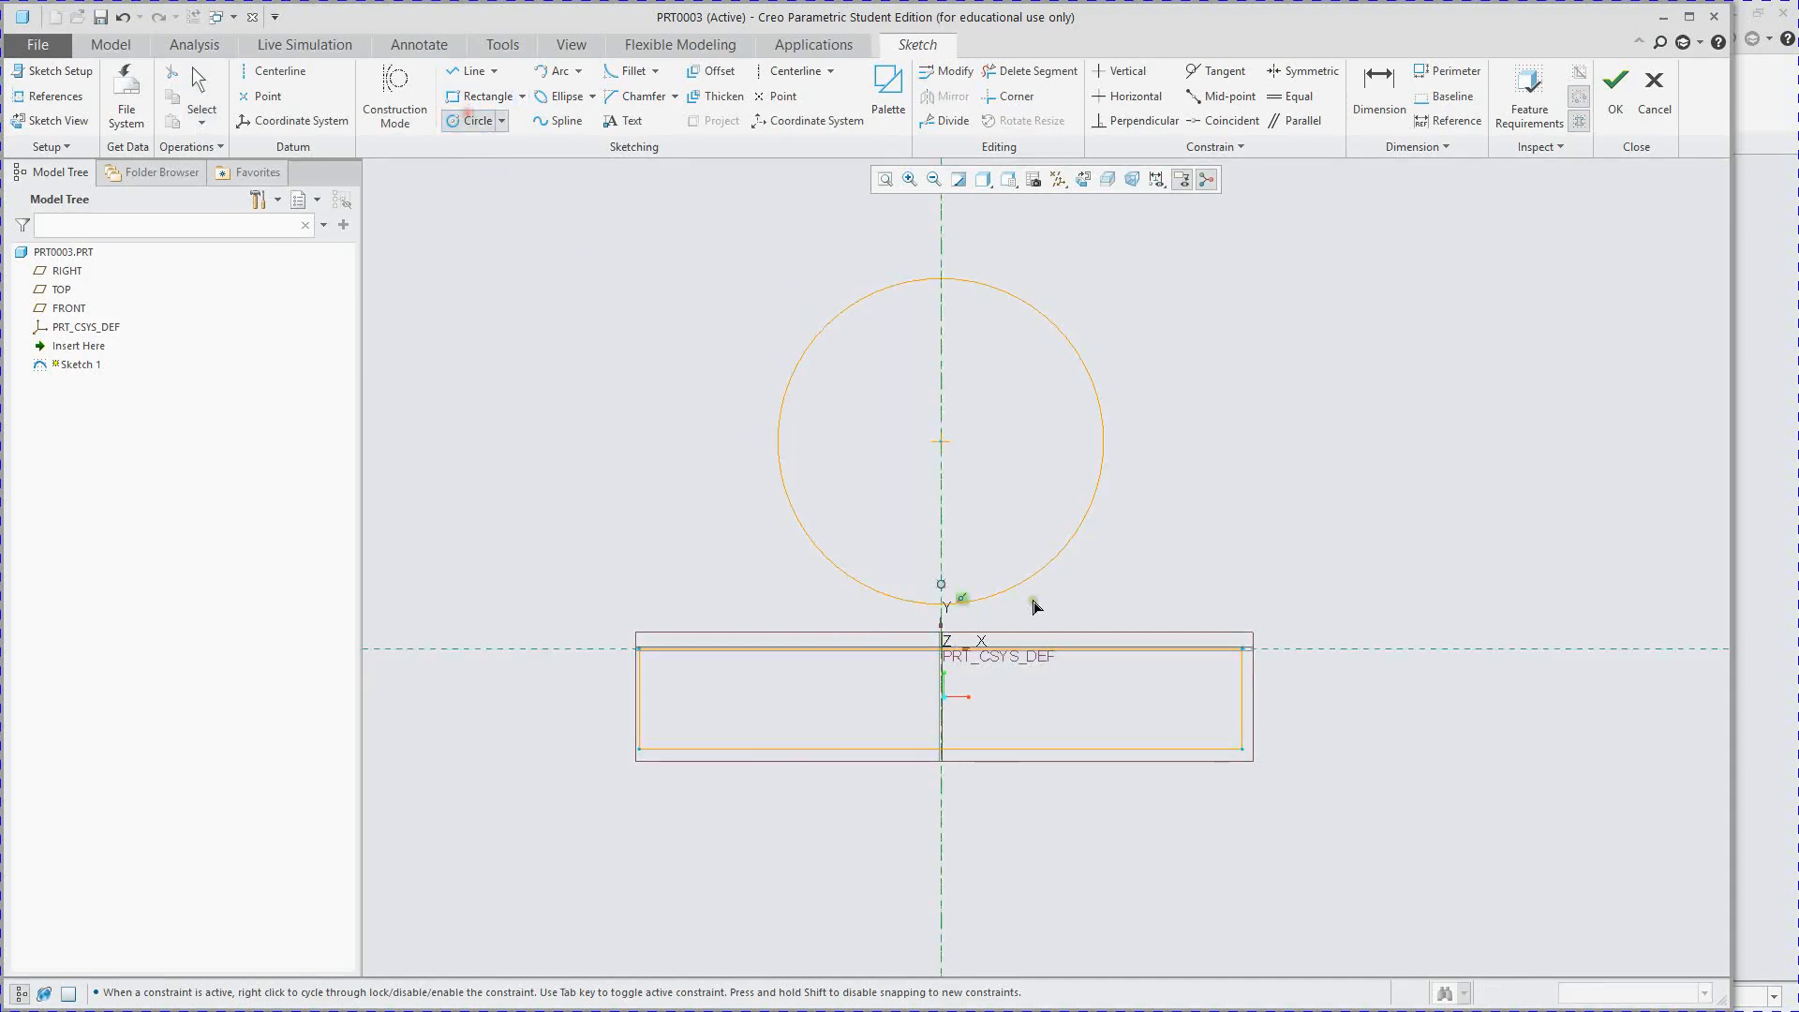
pyautogui.click(942, 442)
pyautogui.click(1036, 543)
pyautogui.middleClick(981, 453)
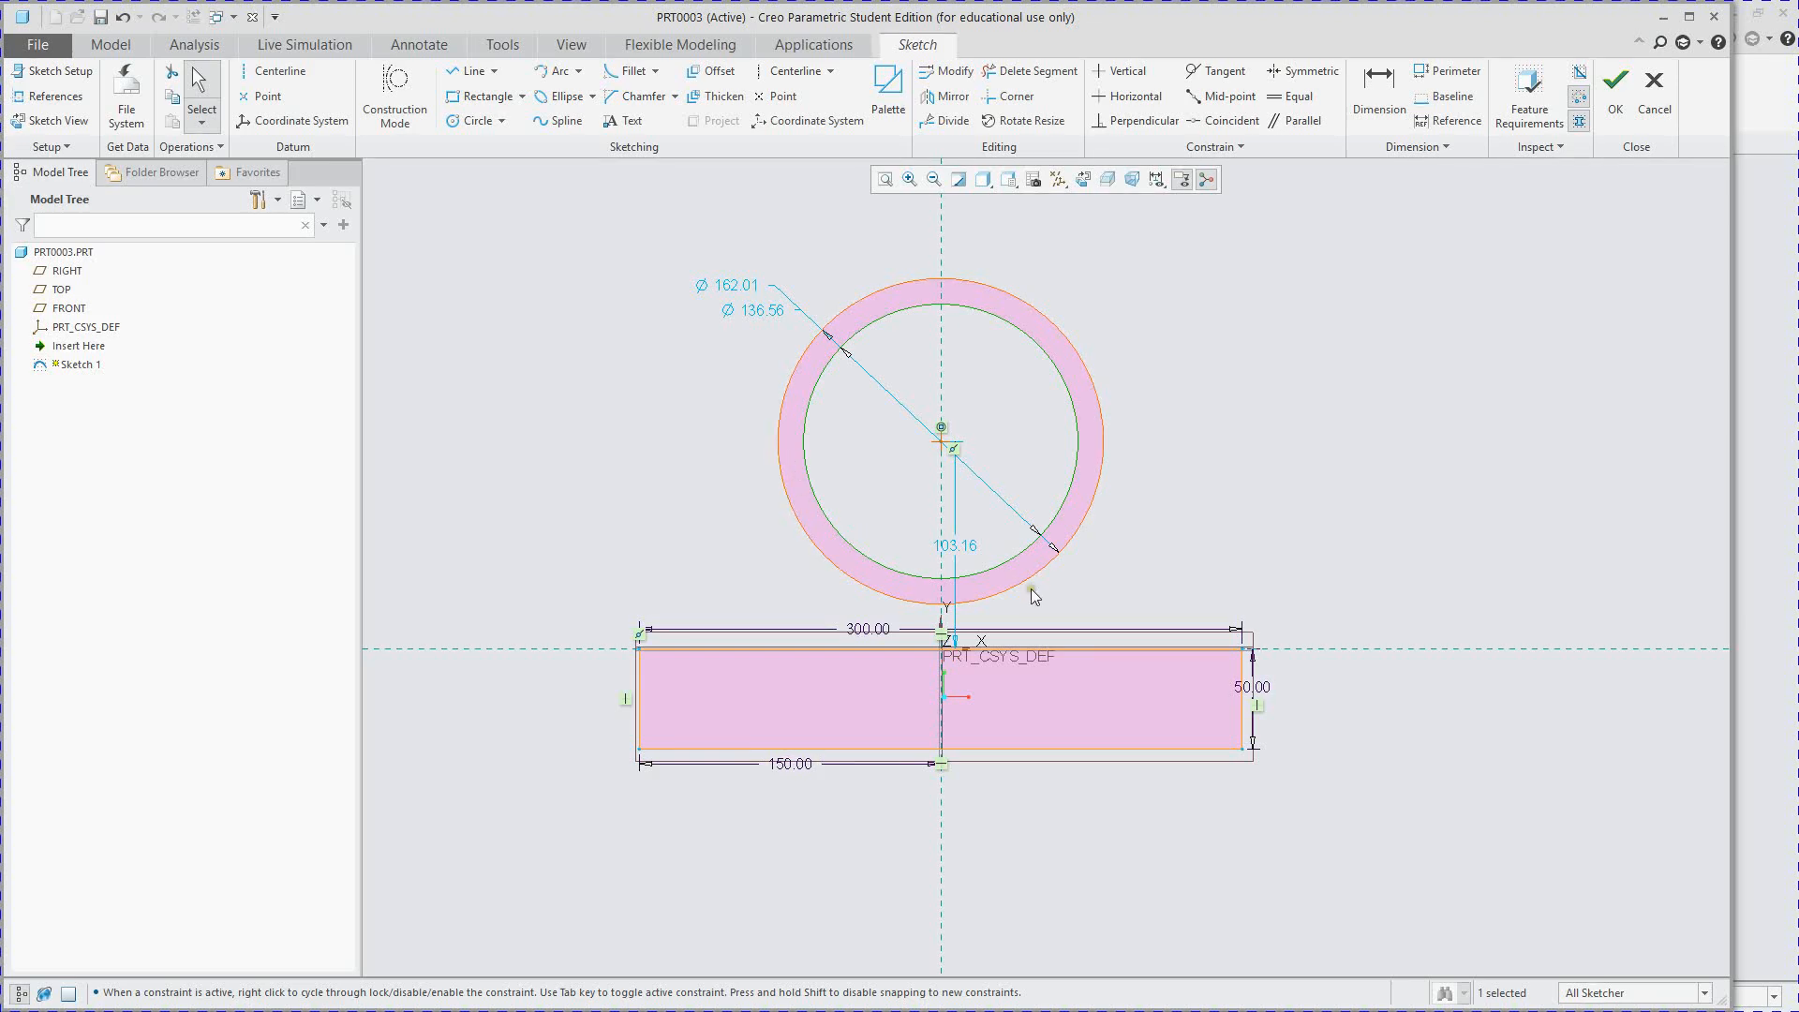
# - Set the distance from the circles' centre to the horizontal reference to 100
pyautogui.doubleClick(969, 546)
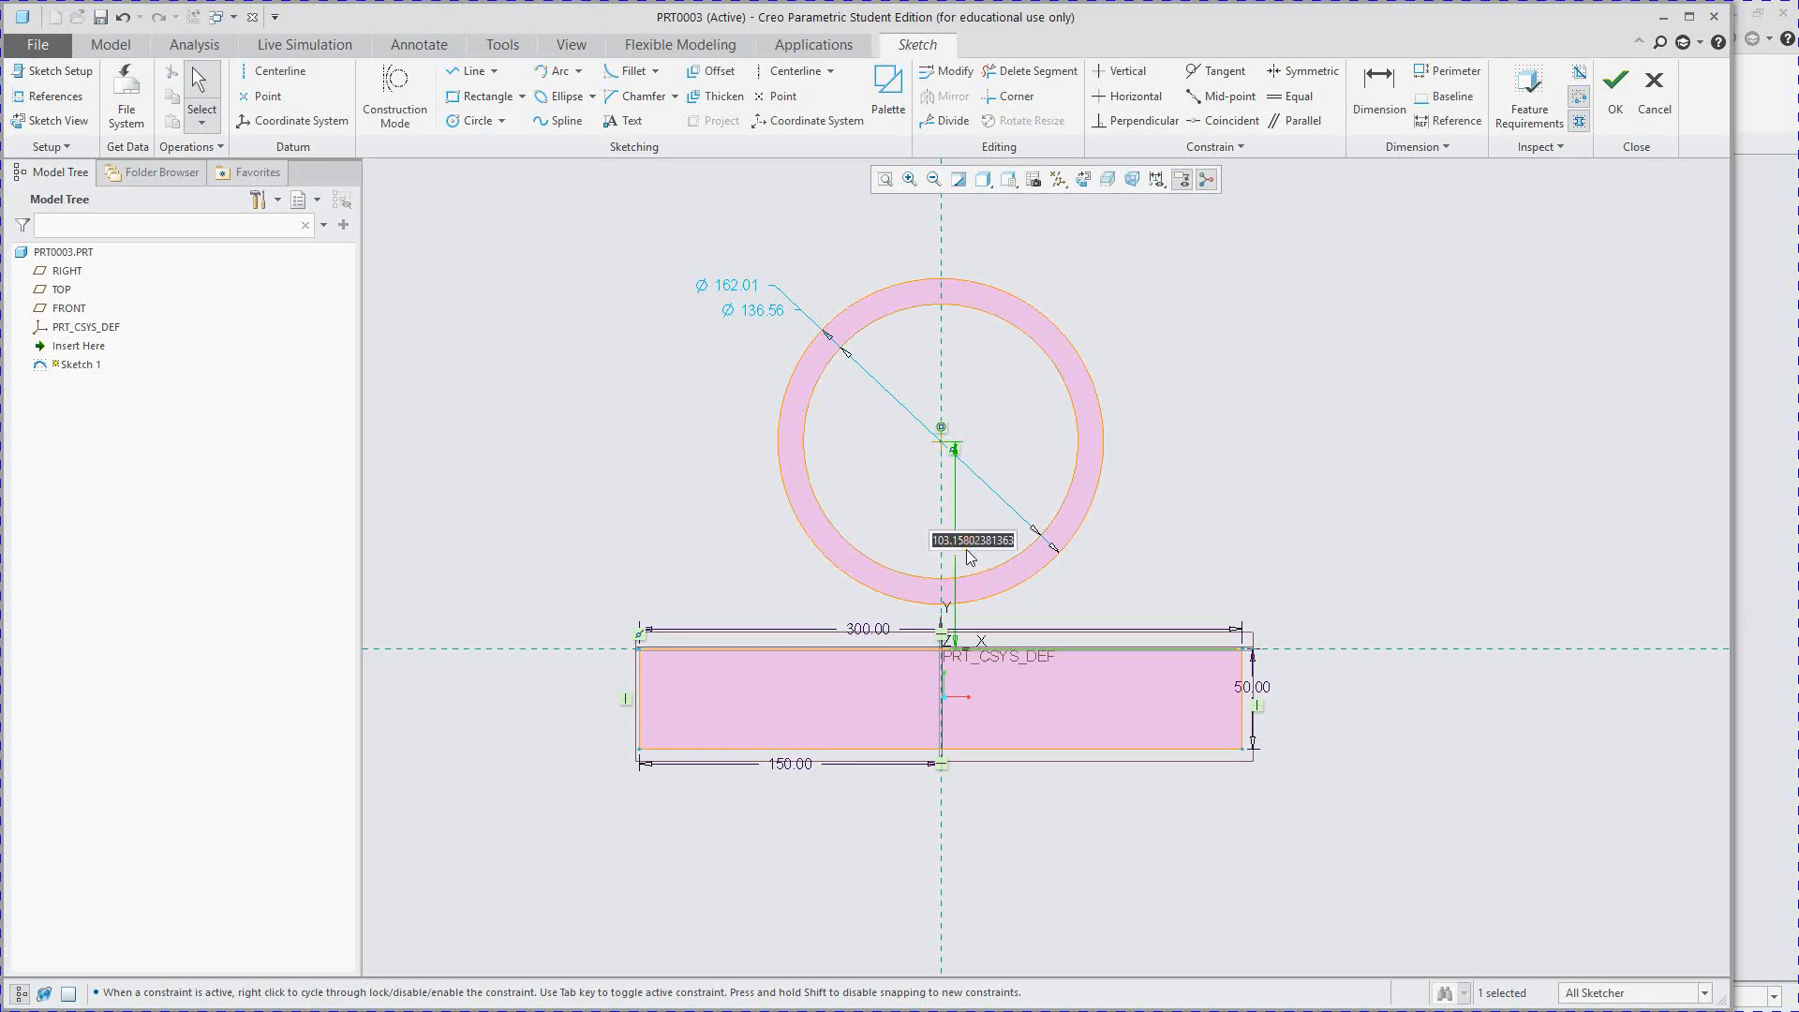
pyautogui.write('100')
pyautogui.press('Return')
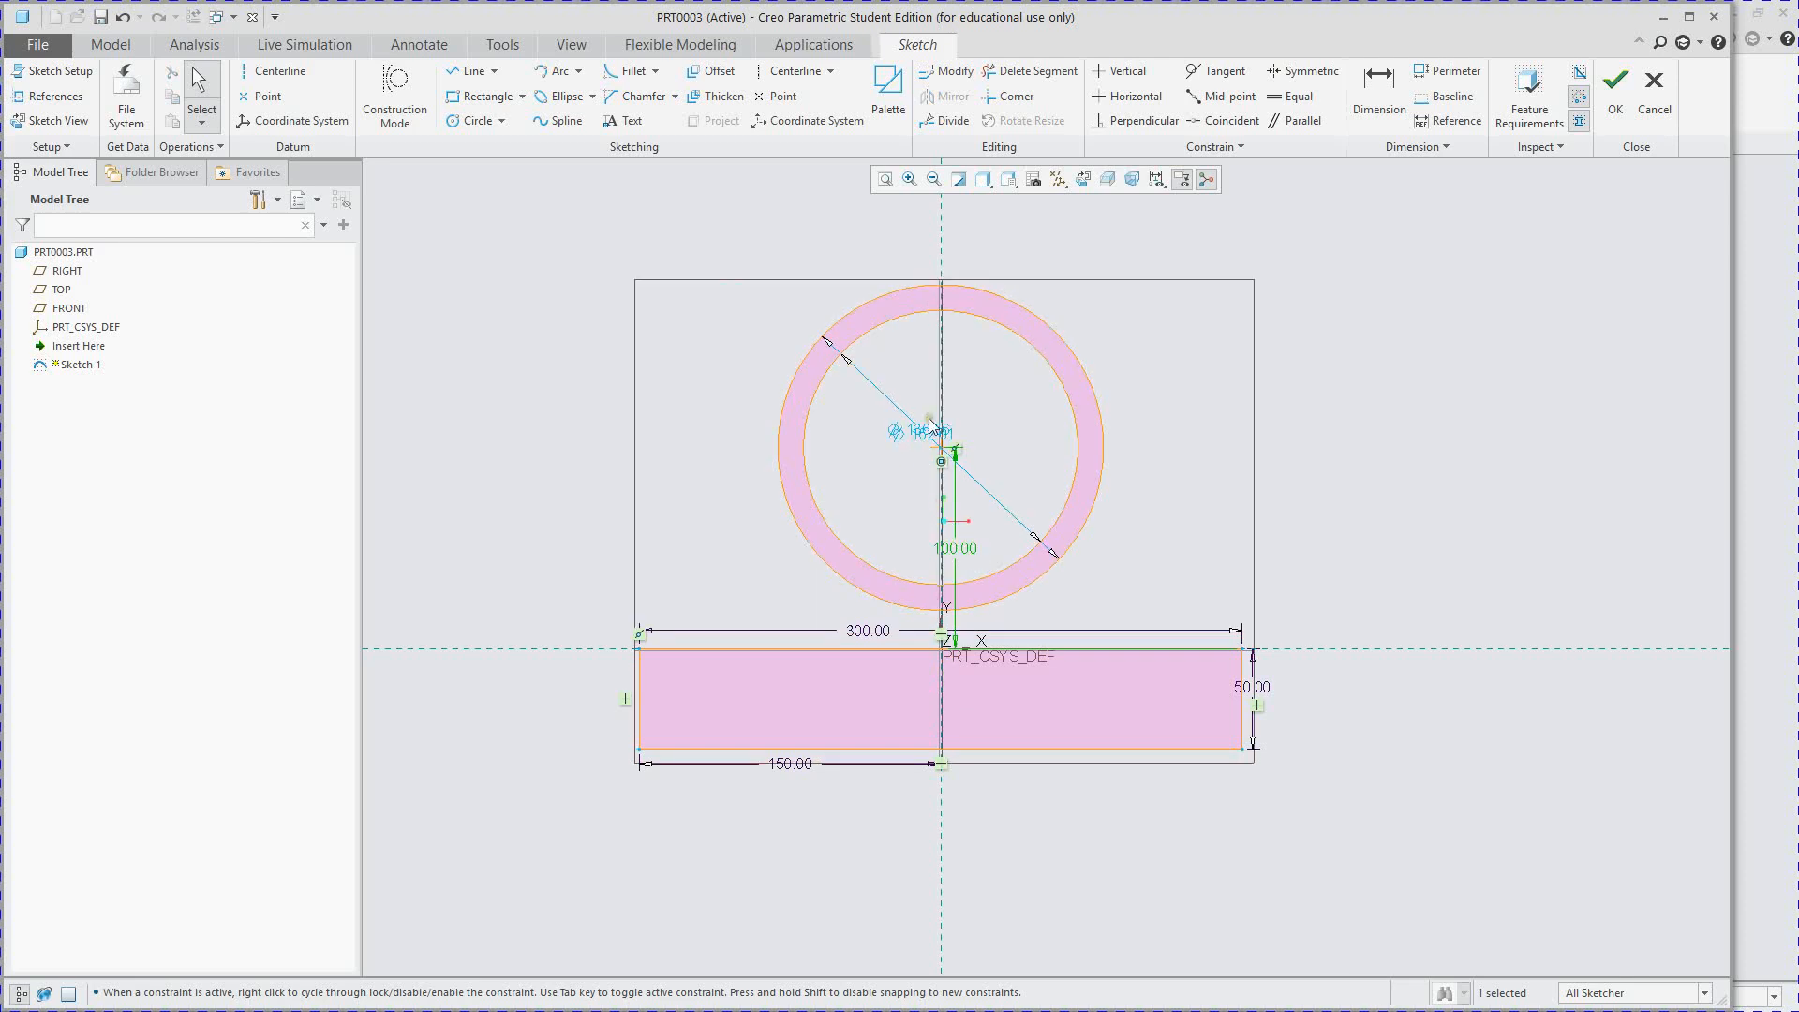
pyautogui.doubleClick(924, 433)
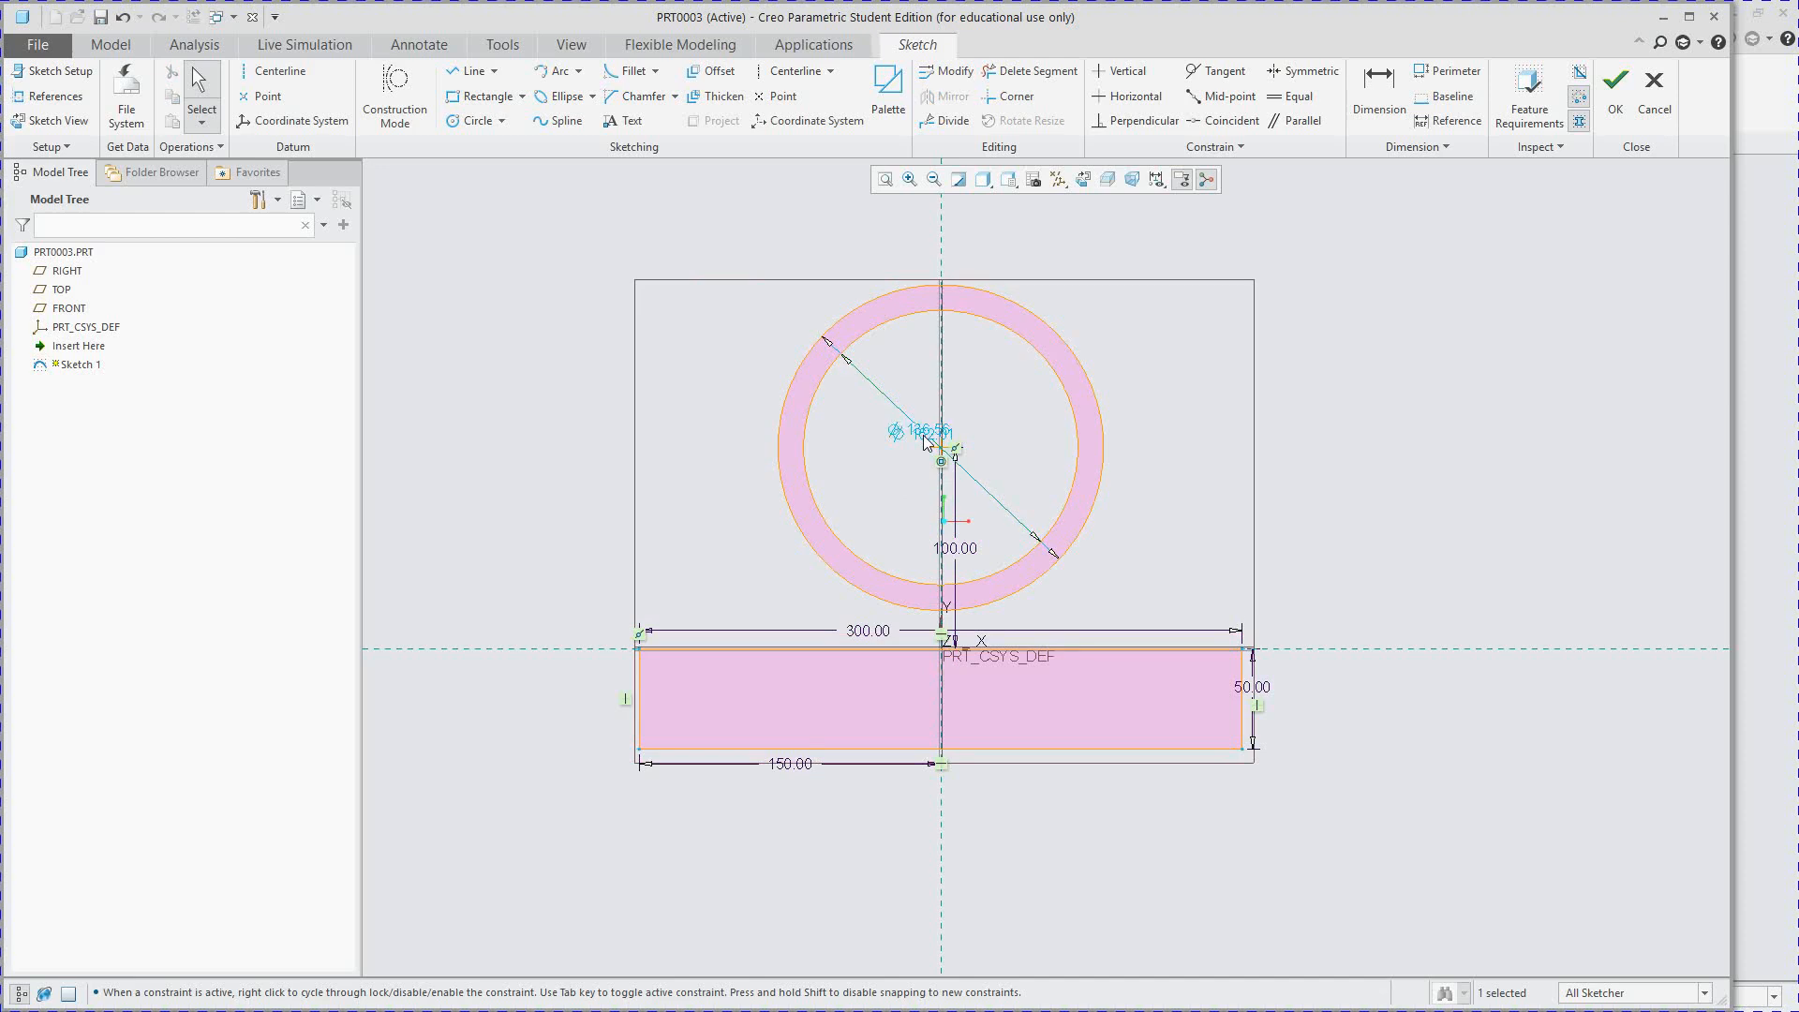
# - Sketch a rectangle about 38 high under the ring, with its upper corners on the outer circle and its lower edge on the base's top edge
pyautogui.click(482, 98)
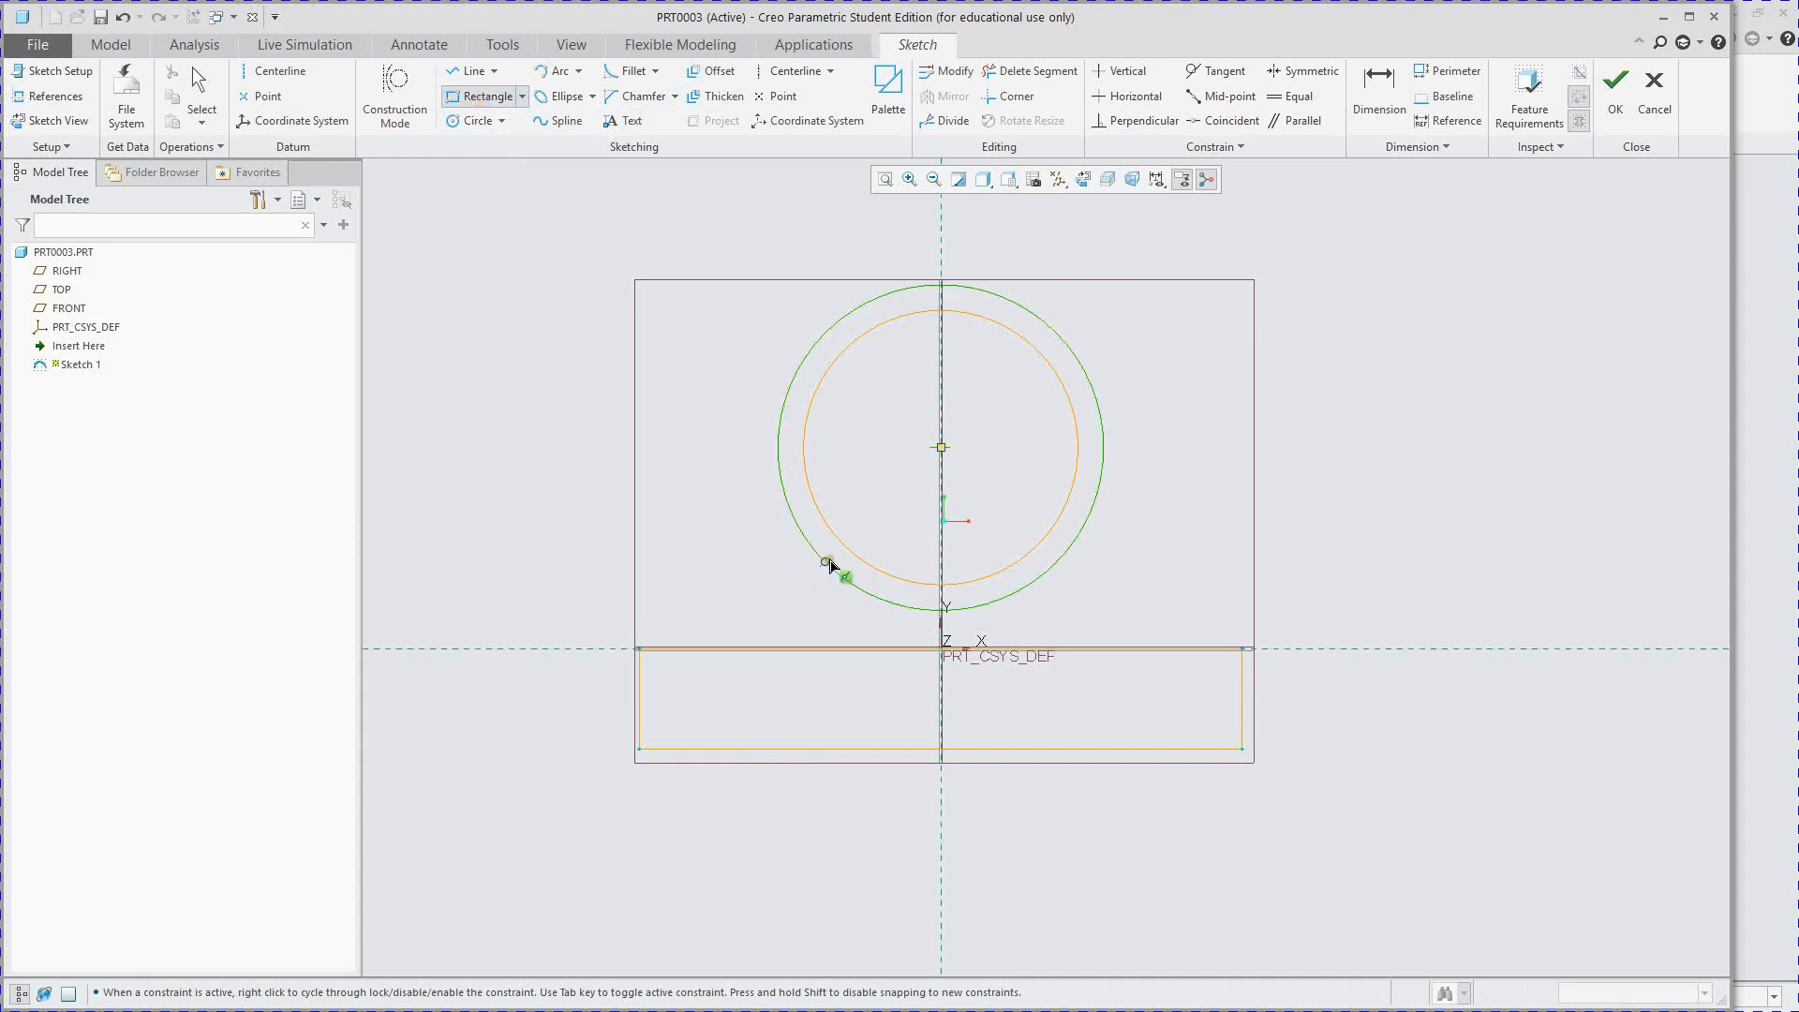
pyautogui.click(837, 575)
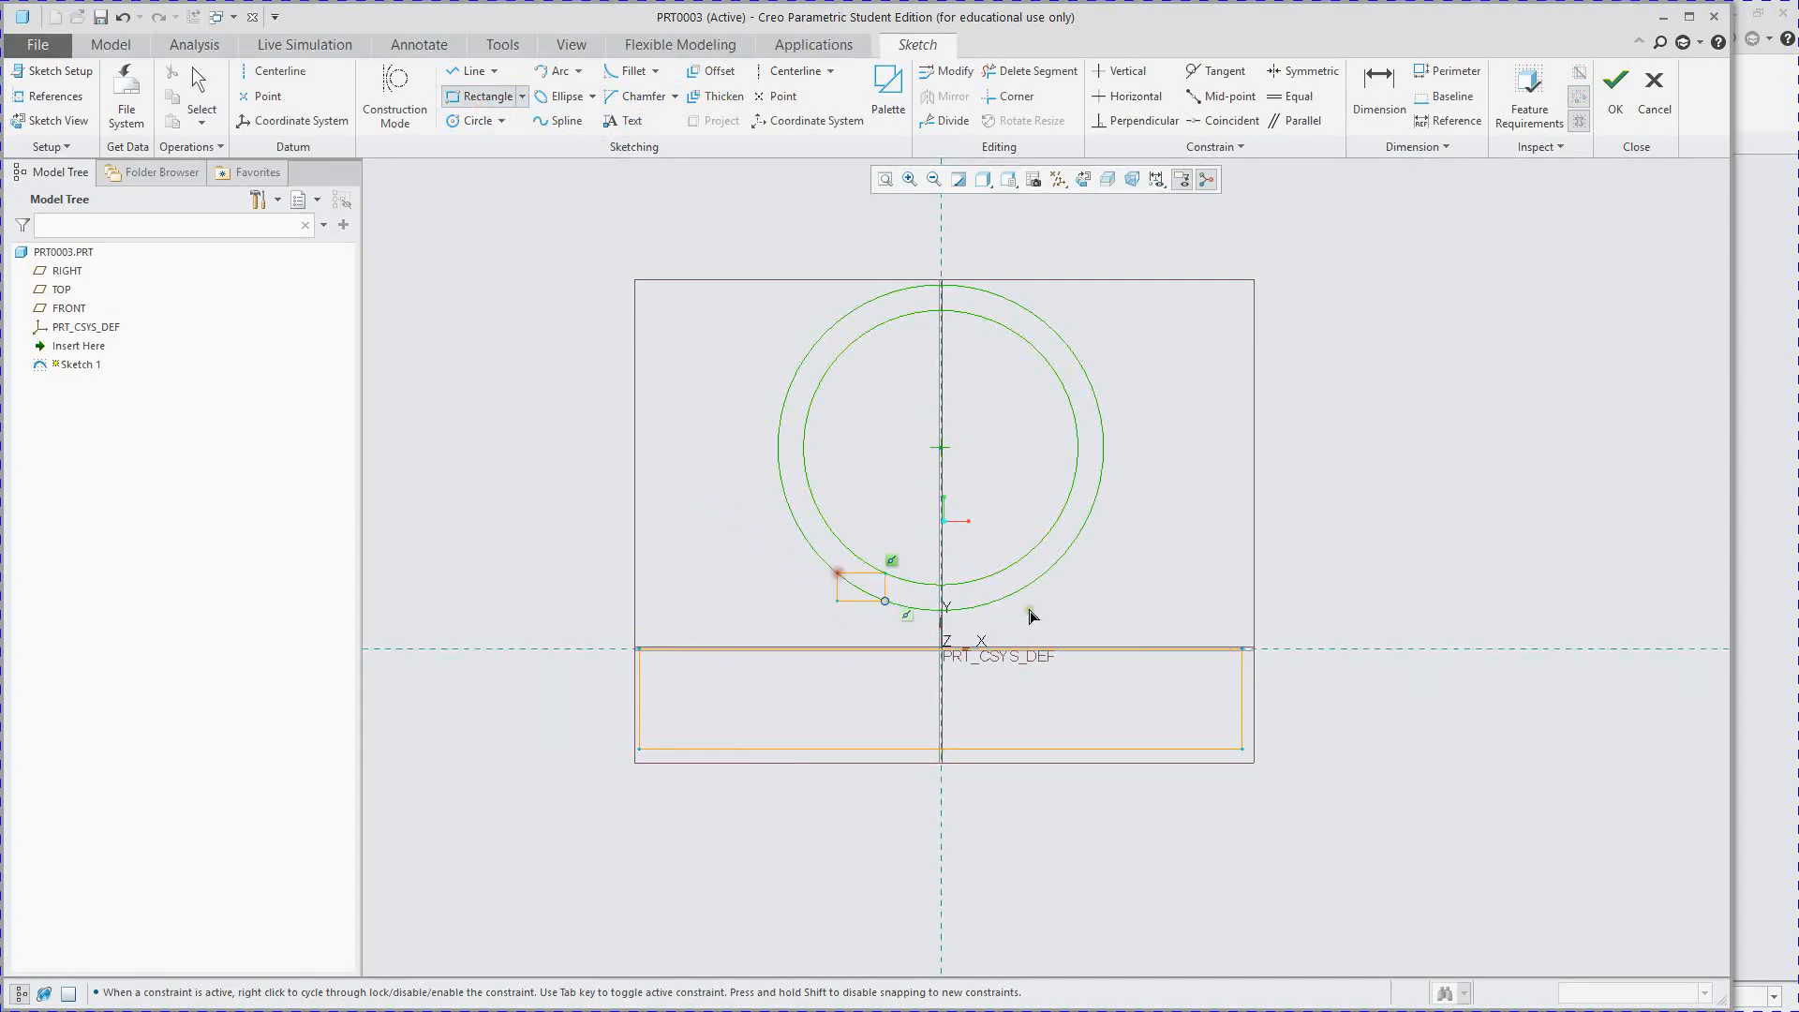
pyautogui.click(1045, 649)
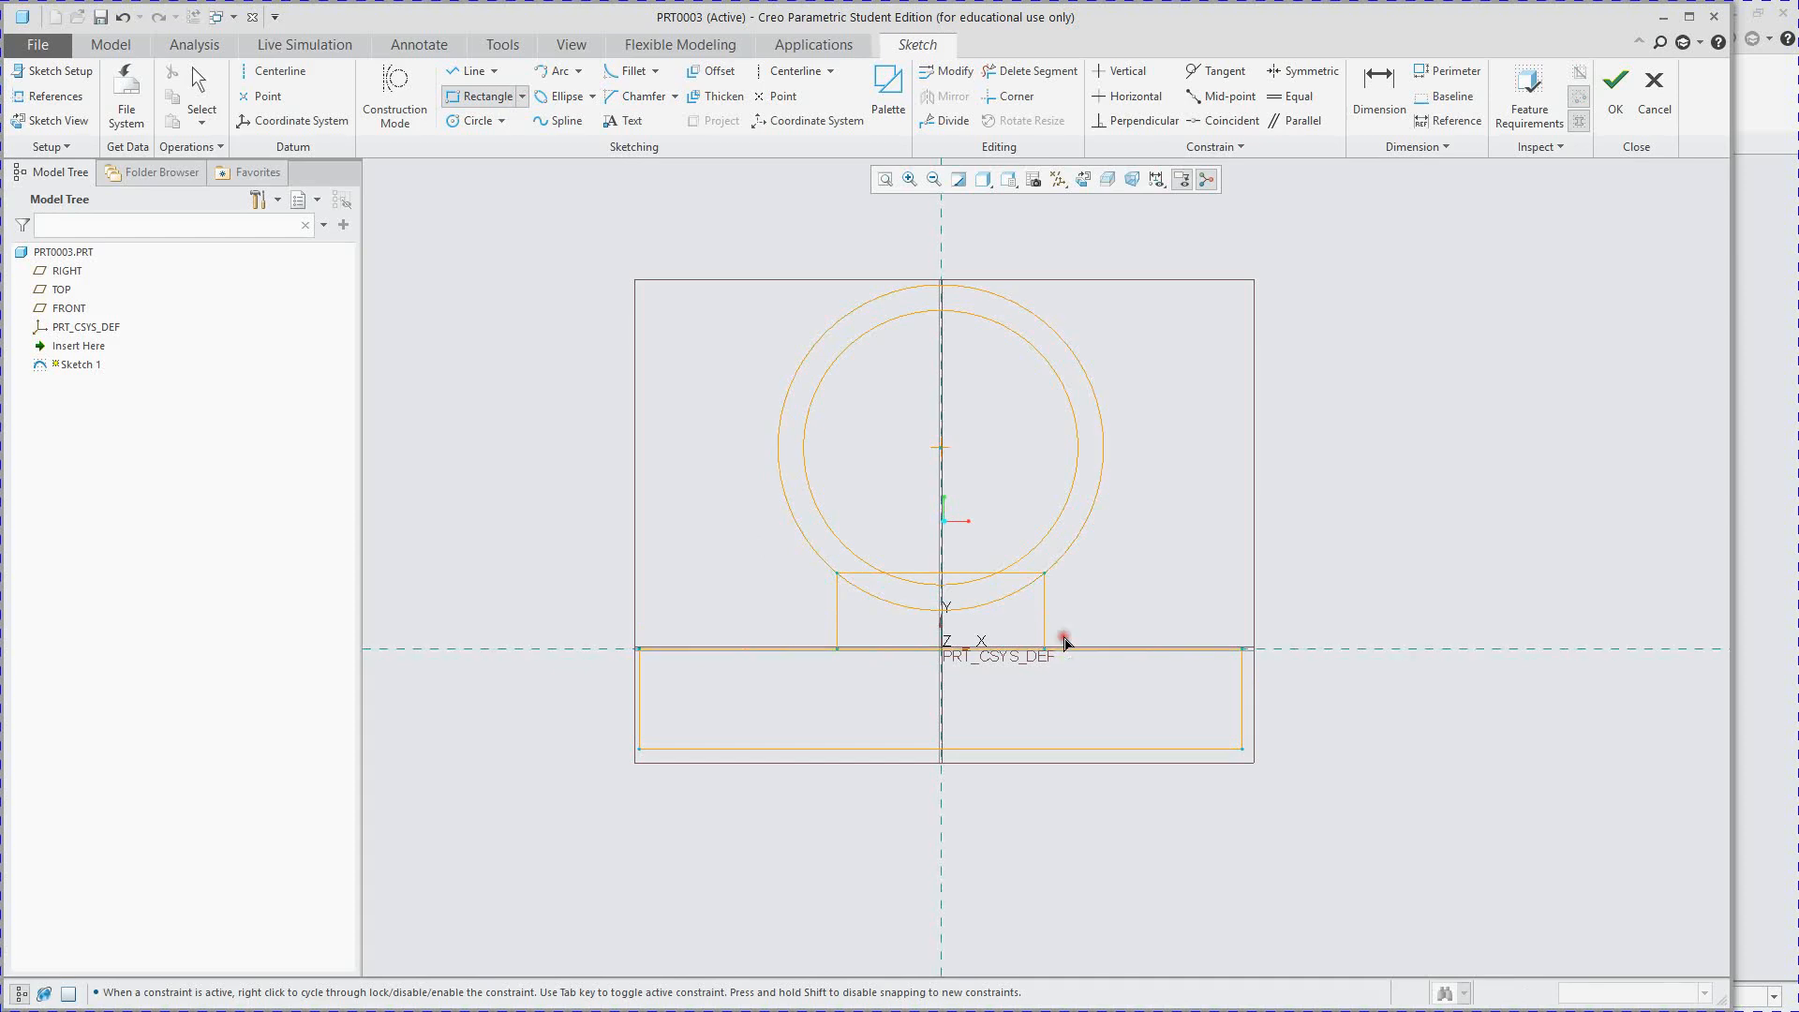
pyautogui.middleClick(1000, 703)
pyautogui.click(1000, 702)
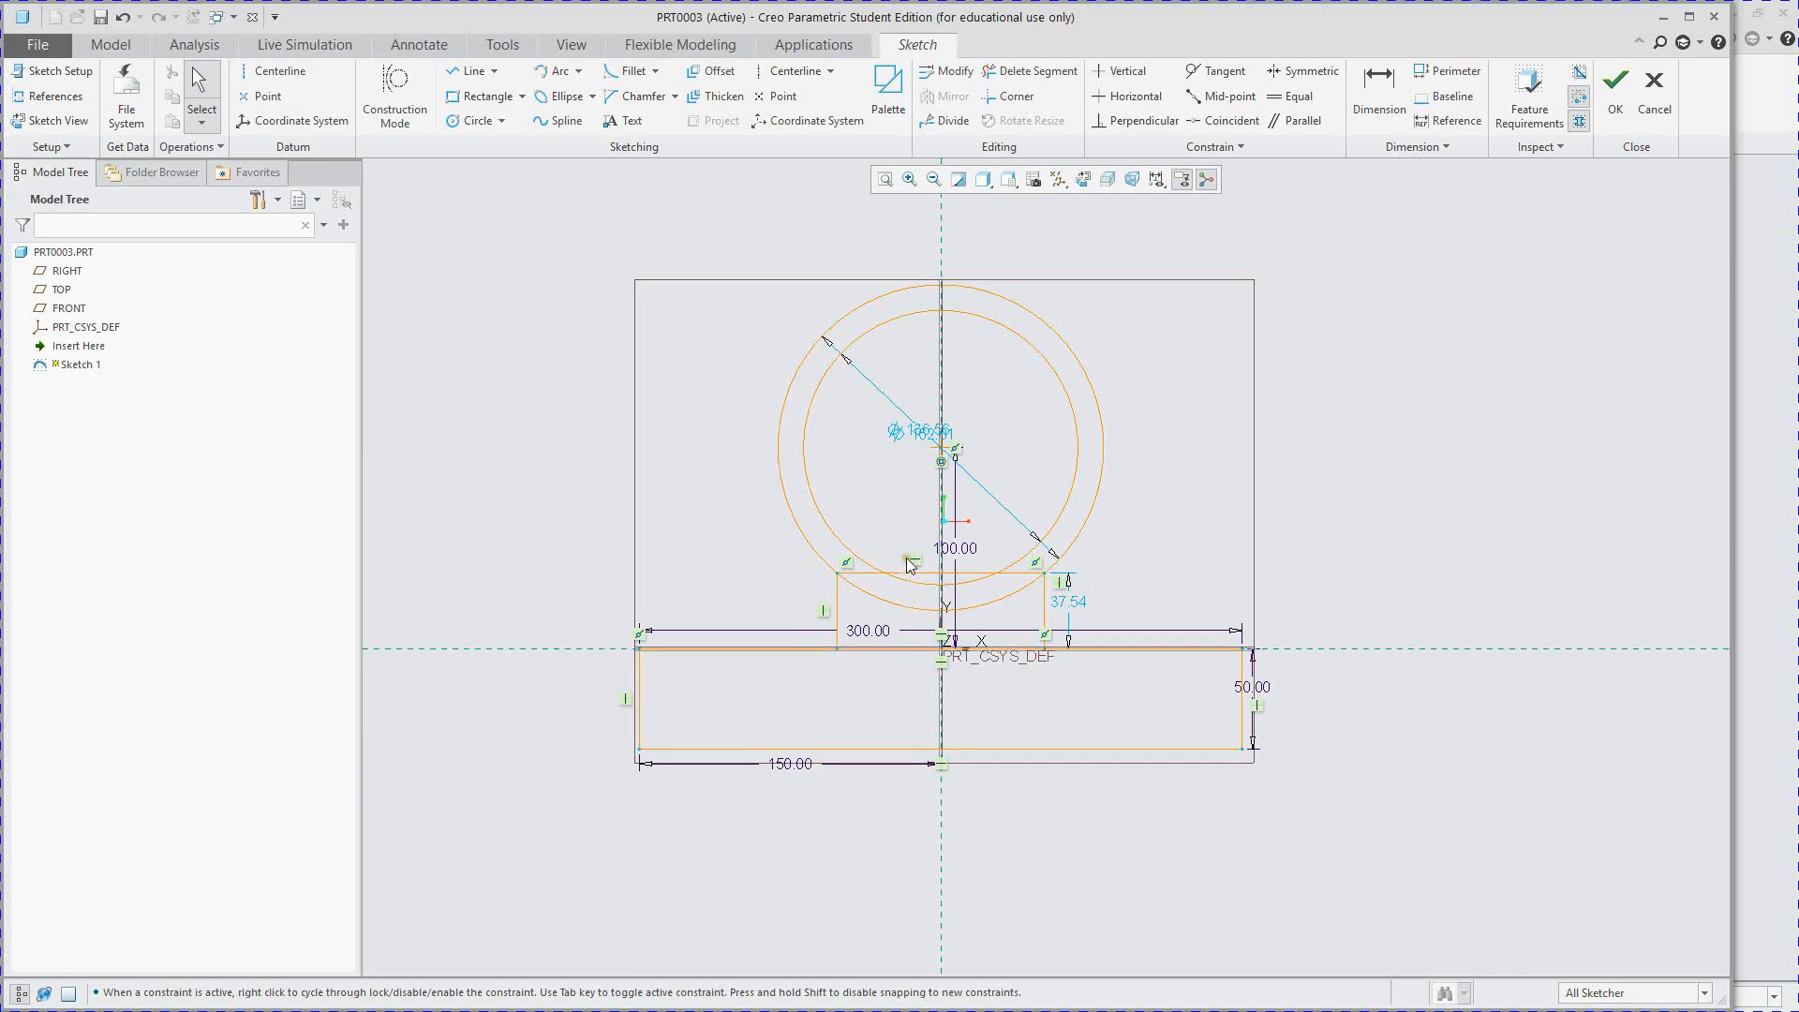
# - Trim away the connecting rectangle's upper edge and the outer circle's arc between its two sides, keeping the inner circle whole
pyautogui.click(1037, 71)
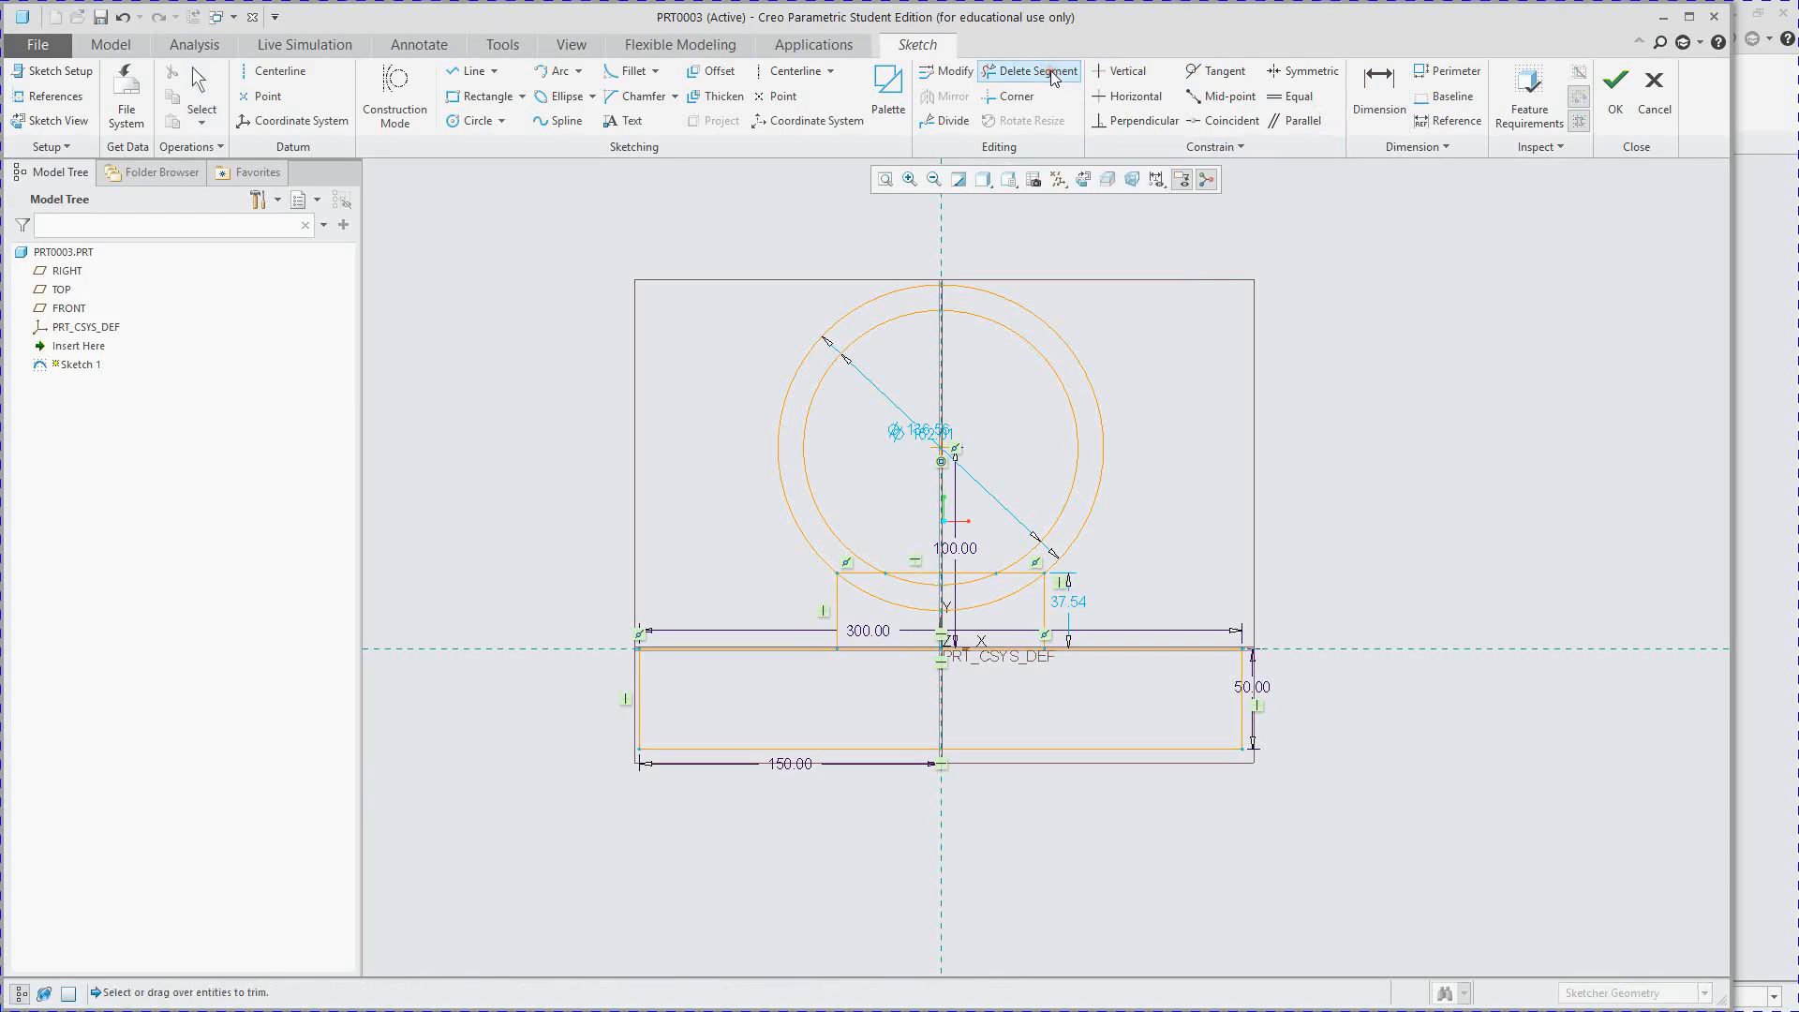
pyautogui.keyDown('shift'); pyautogui.moveTo(947, 673); pyautogui.dragTo(981, 630, button='middle'); pyautogui.keyUp('shift')
pyautogui.scroll(1, 1034, 567)
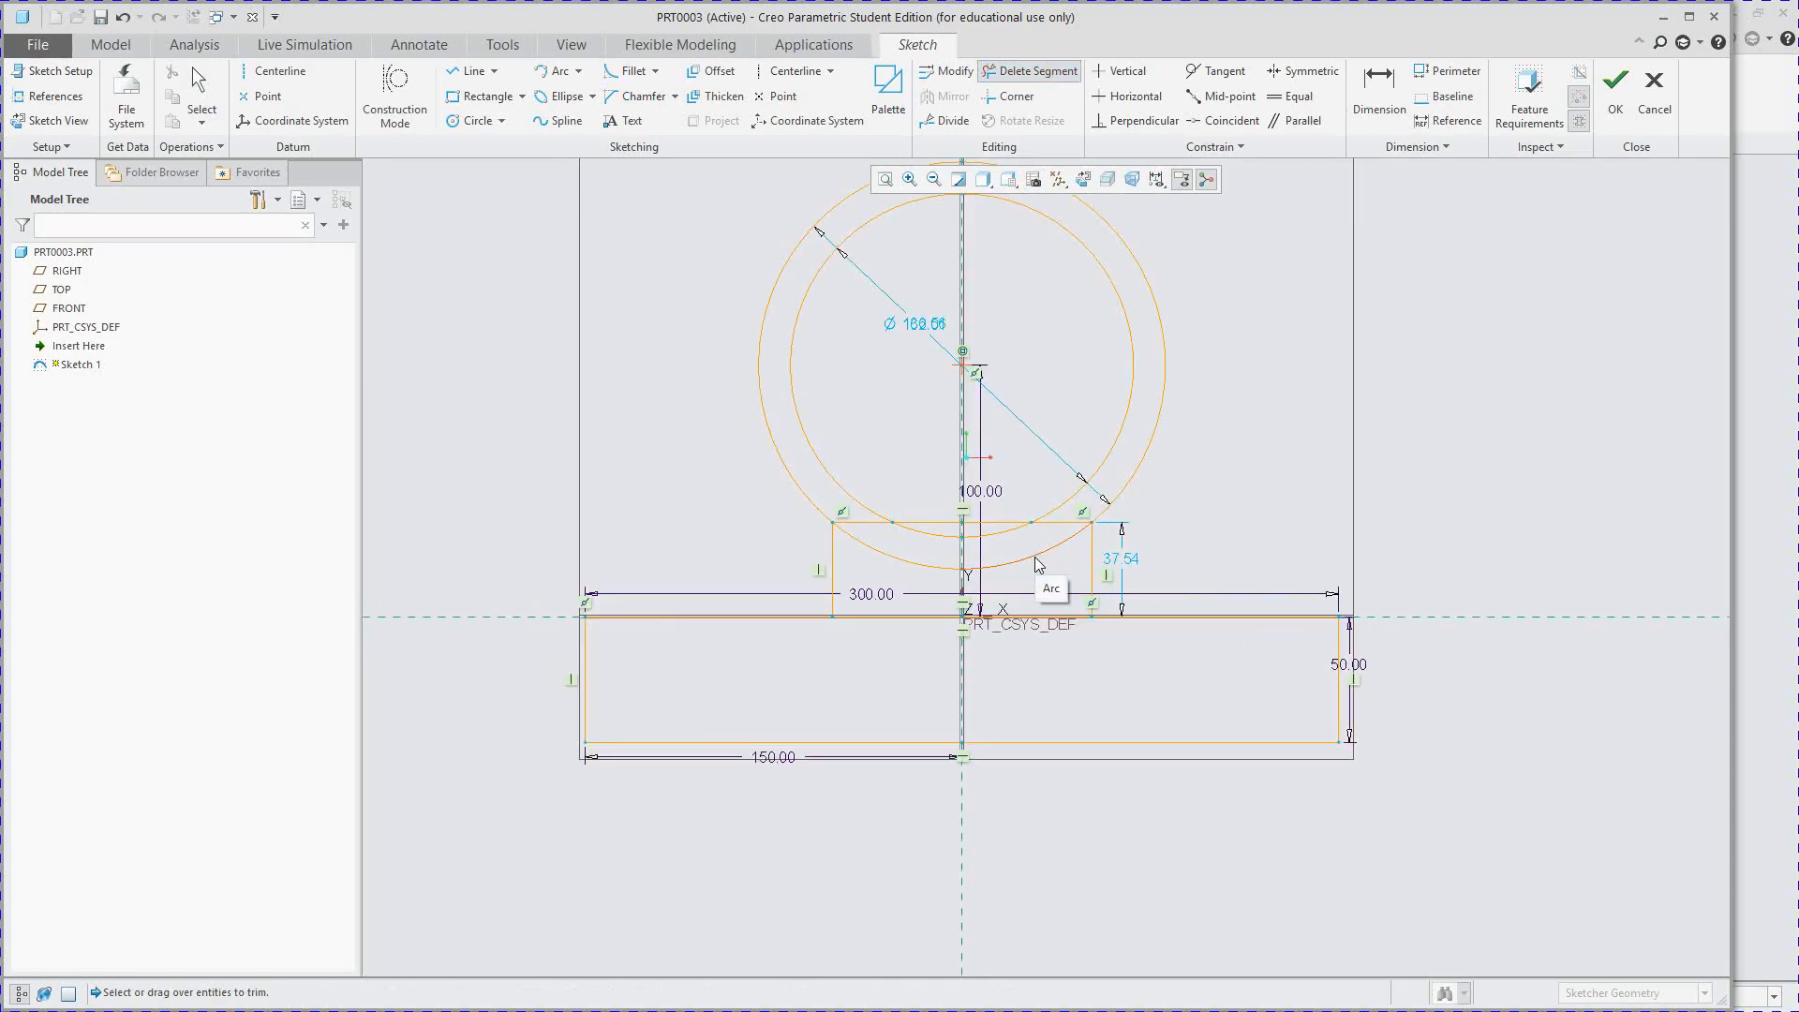
pyautogui.scroll(-2, 1080, 632)
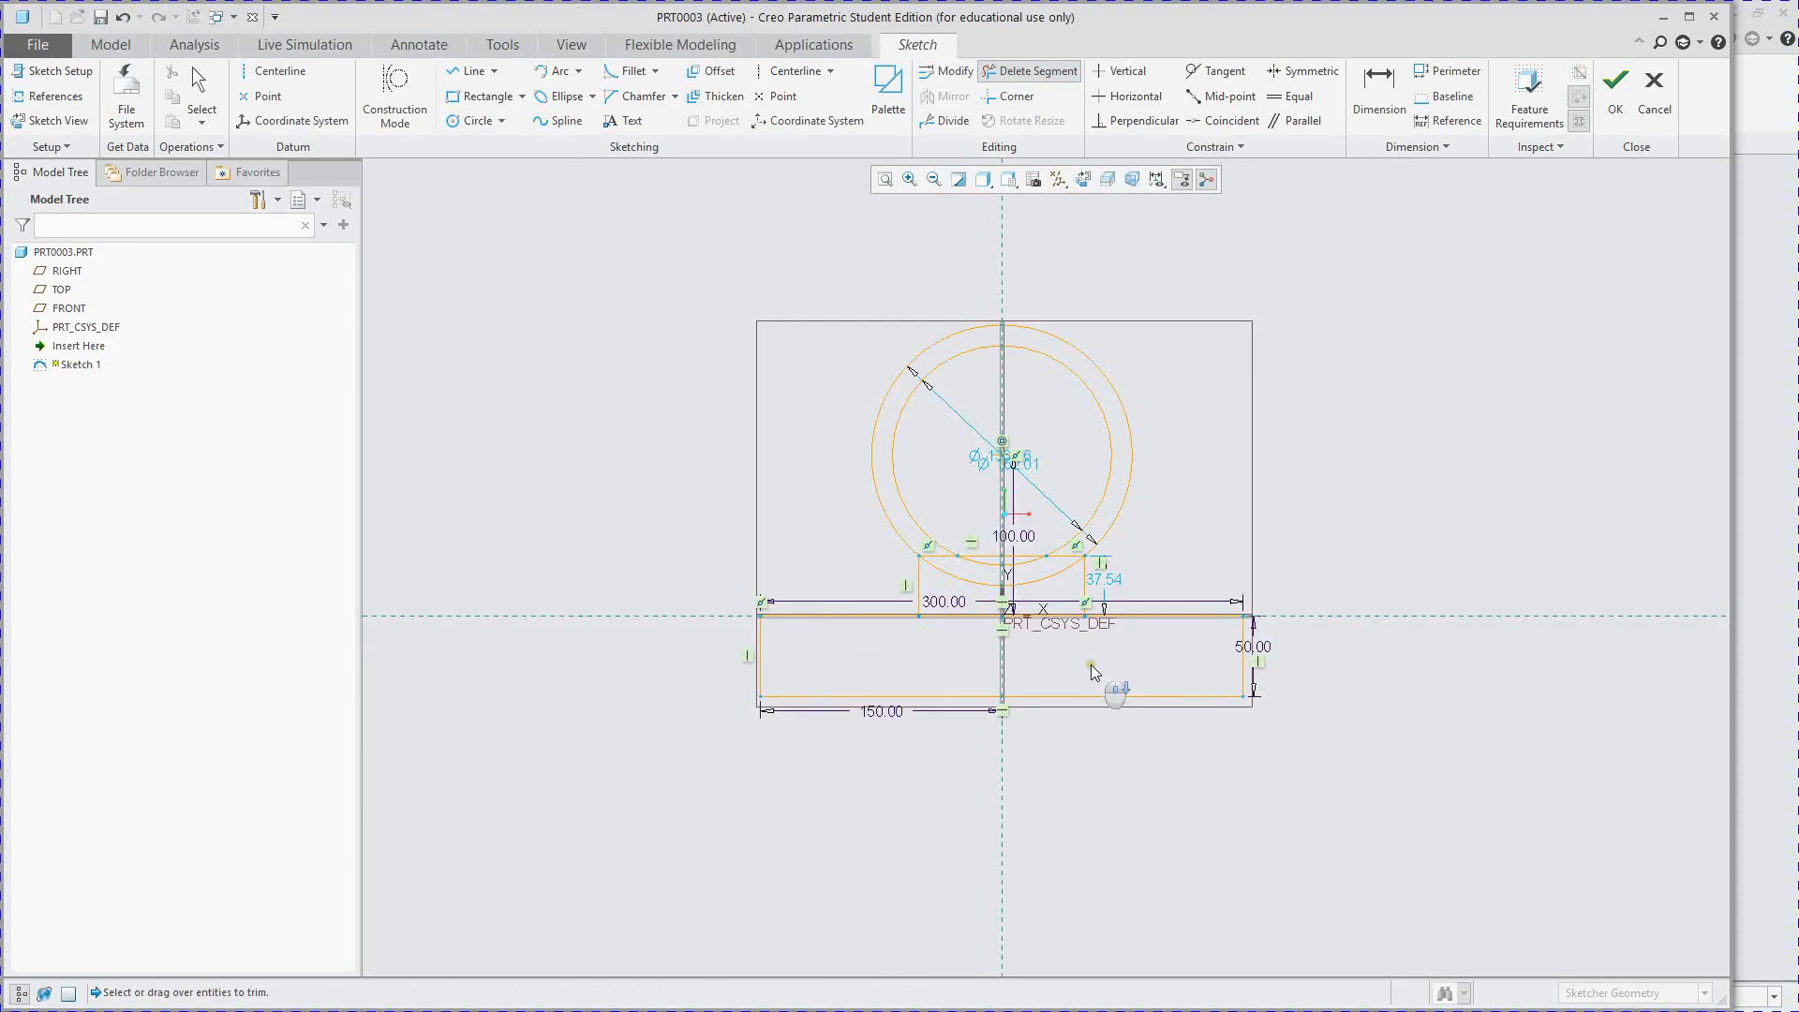
pyautogui.scroll(1, 1068, 665)
pyautogui.scroll(-1, 1068, 665)
pyautogui.scroll(-1, 1017, 600)
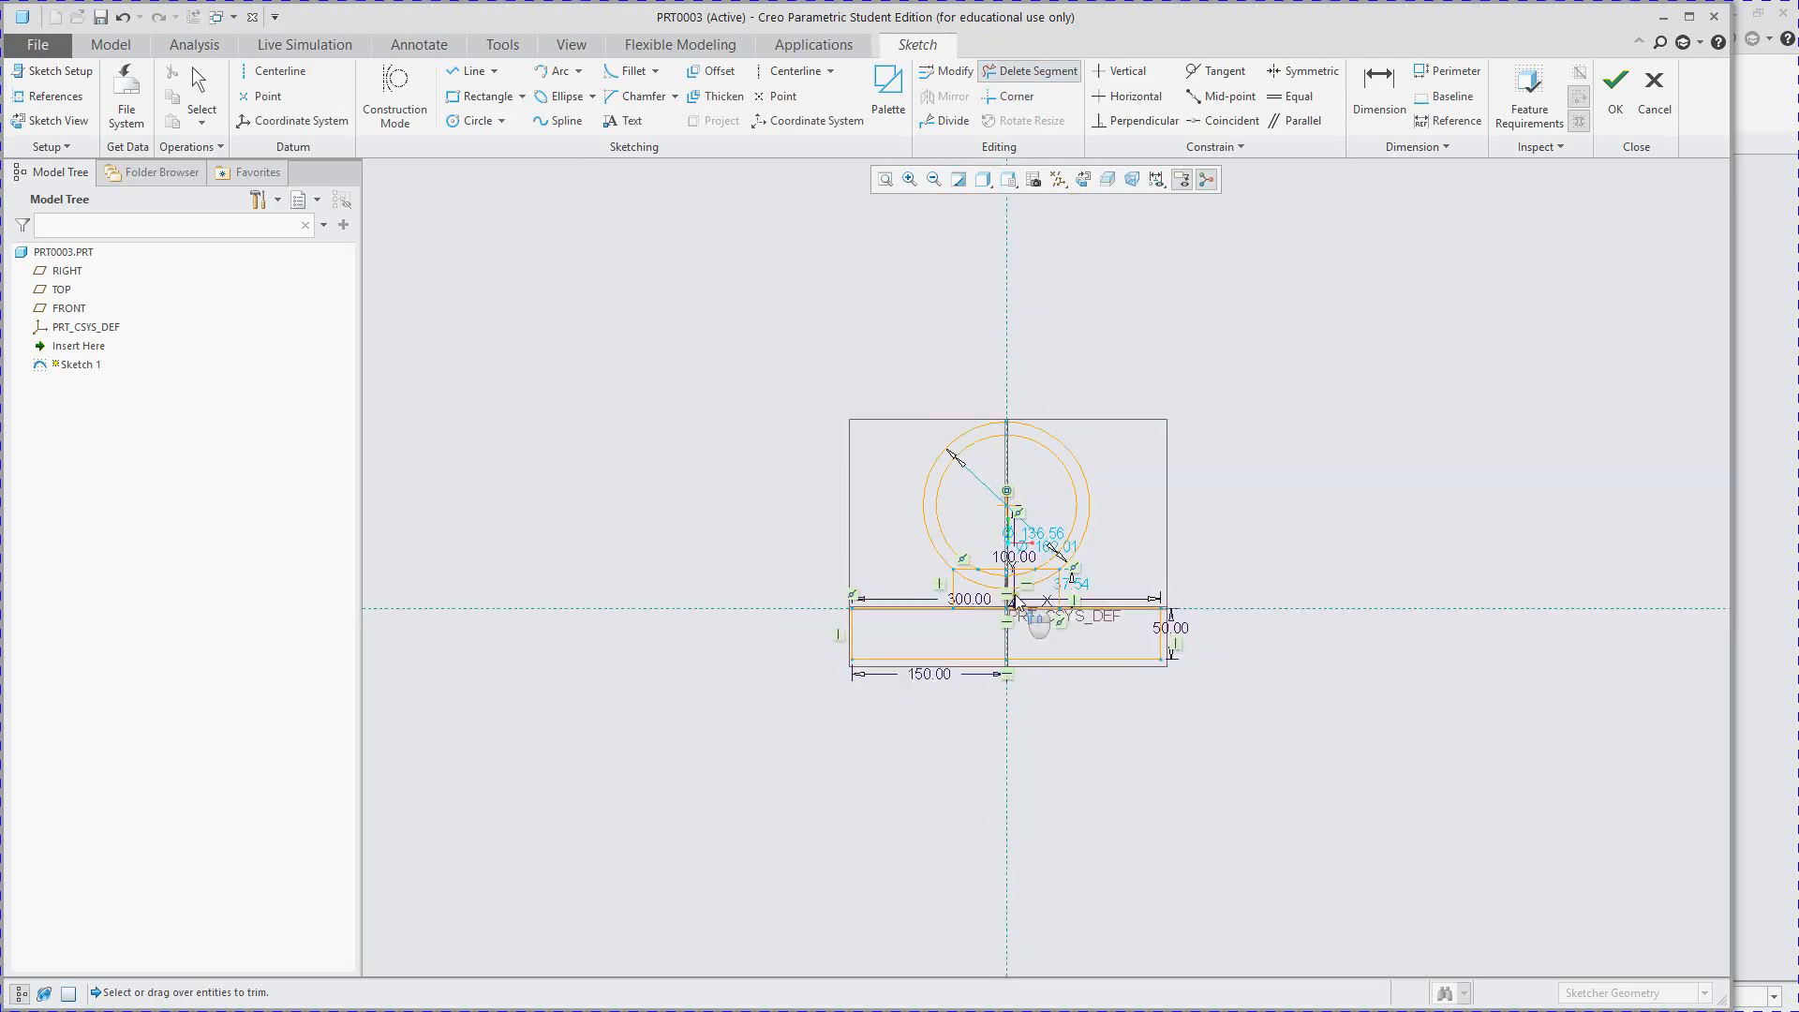
pyautogui.scroll(3, 1021, 595)
pyautogui.scroll(1, 1009, 537)
pyautogui.scroll(-1, 1008, 538)
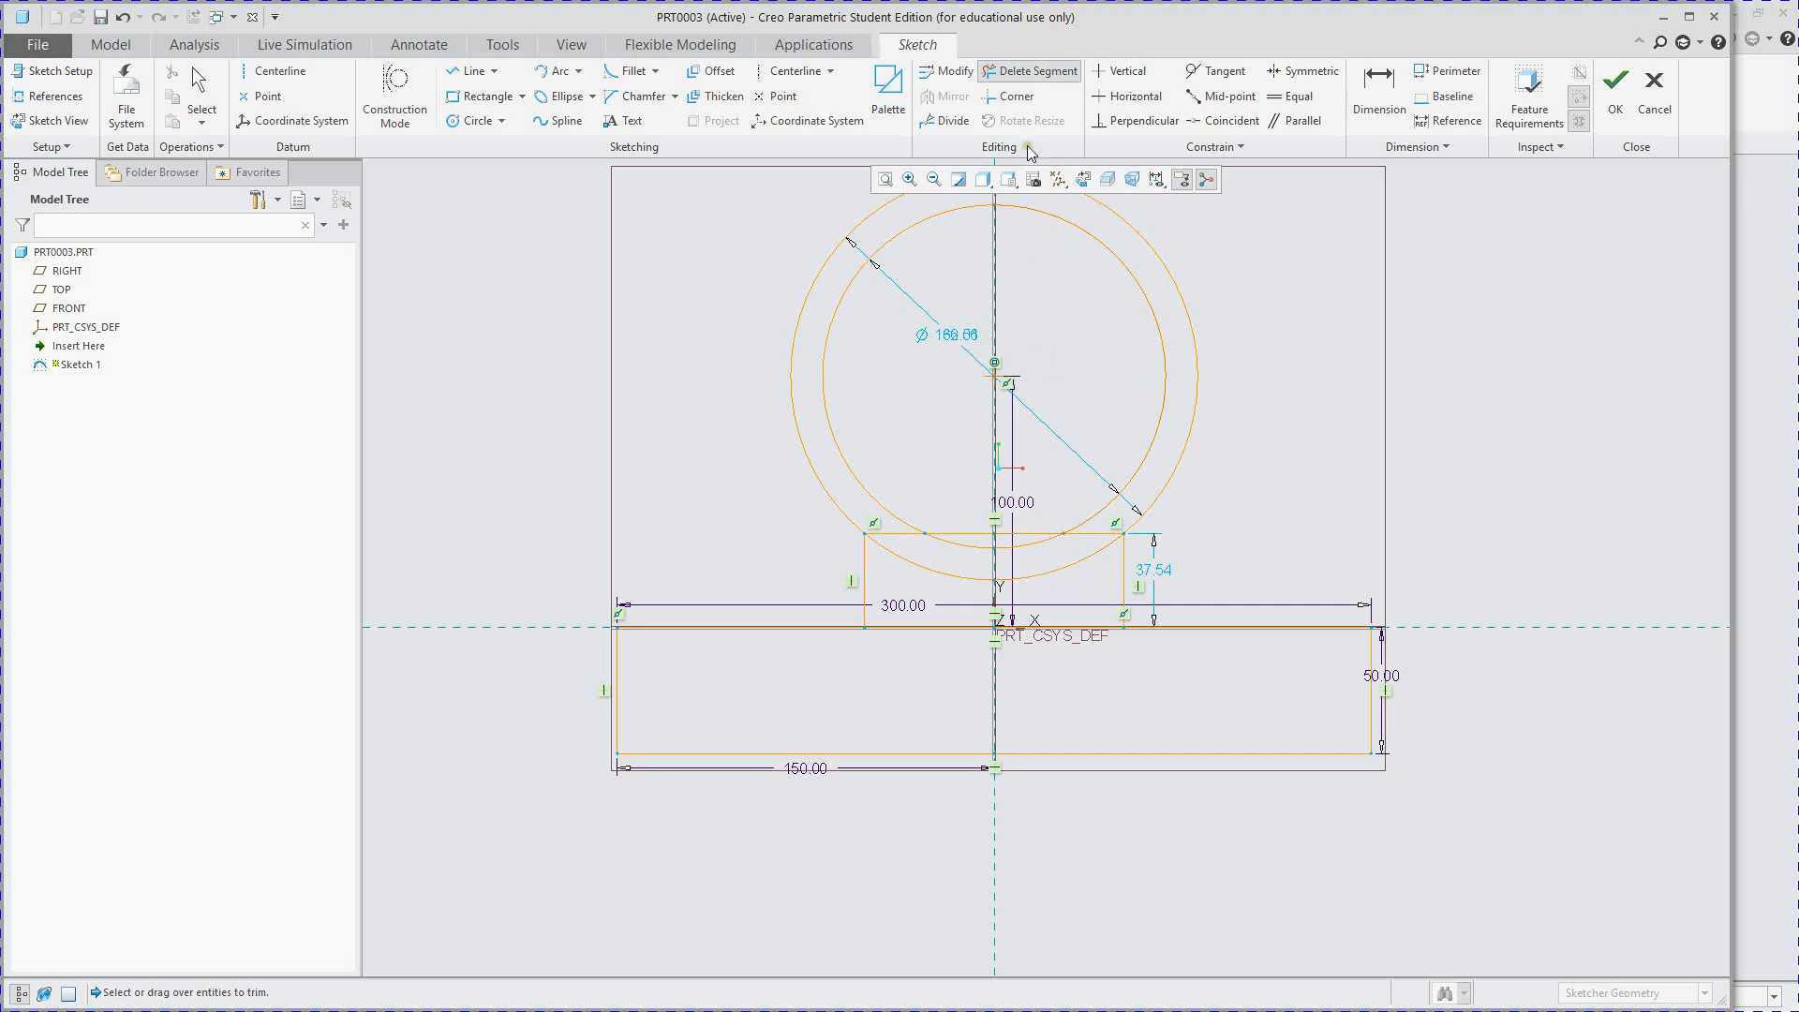
pyautogui.click(1031, 535)
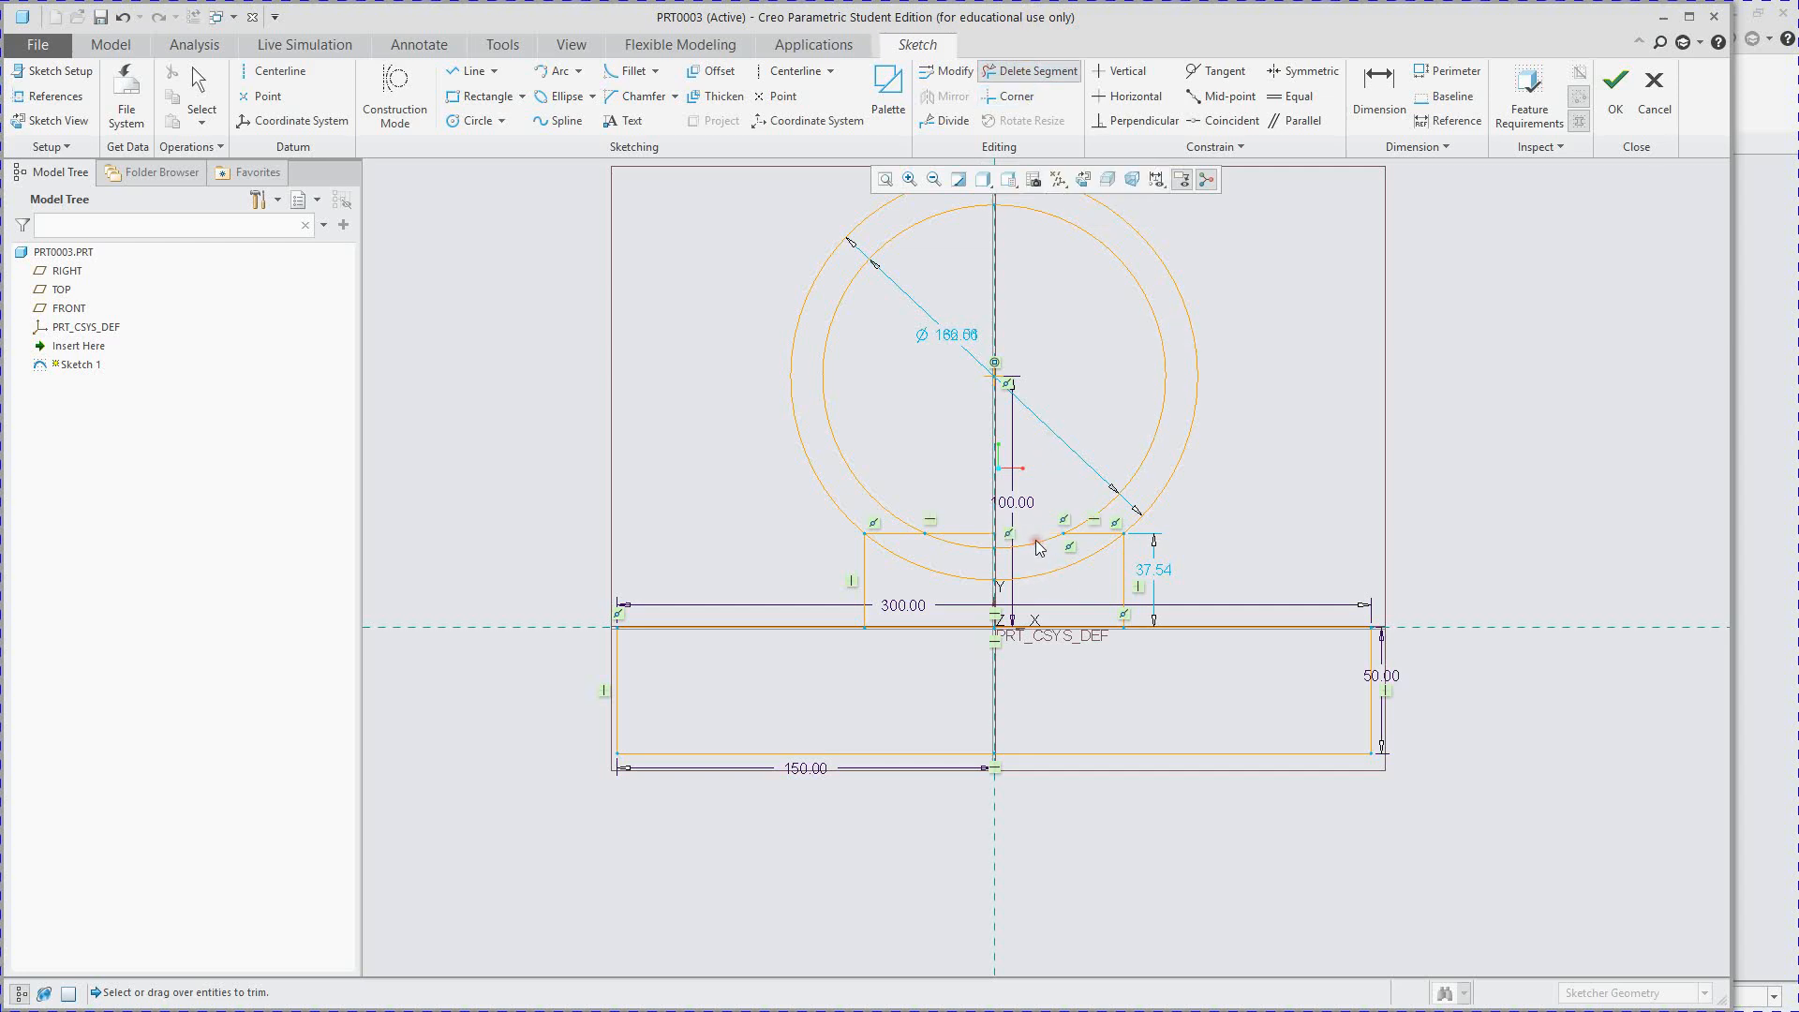
pyautogui.click(966, 536)
pyautogui.click(901, 536)
pyautogui.click(905, 561)
pyautogui.click(1057, 568)
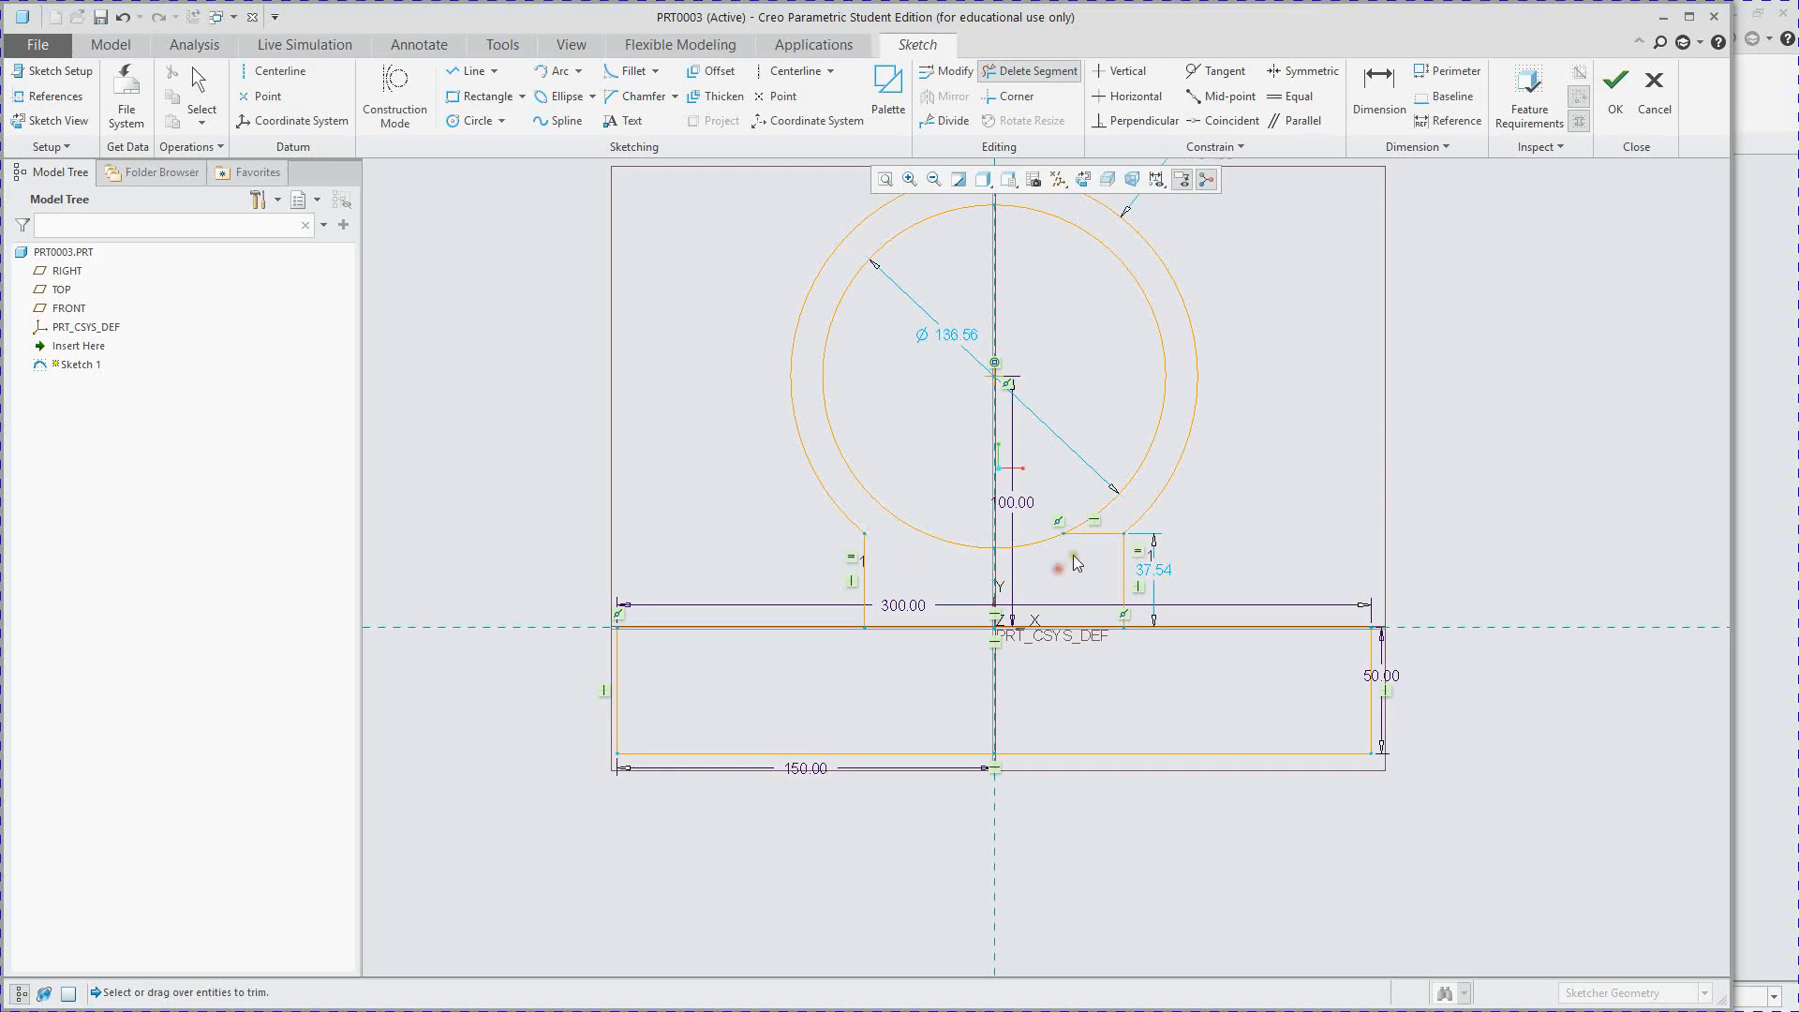
pyautogui.click(1083, 538)
# - Trim away the overlapping horizontal segments on the base's top edge between the two vertical connecting lines
pyautogui.moveTo(941, 647); pyautogui.dragTo(942, 631, button='middle')
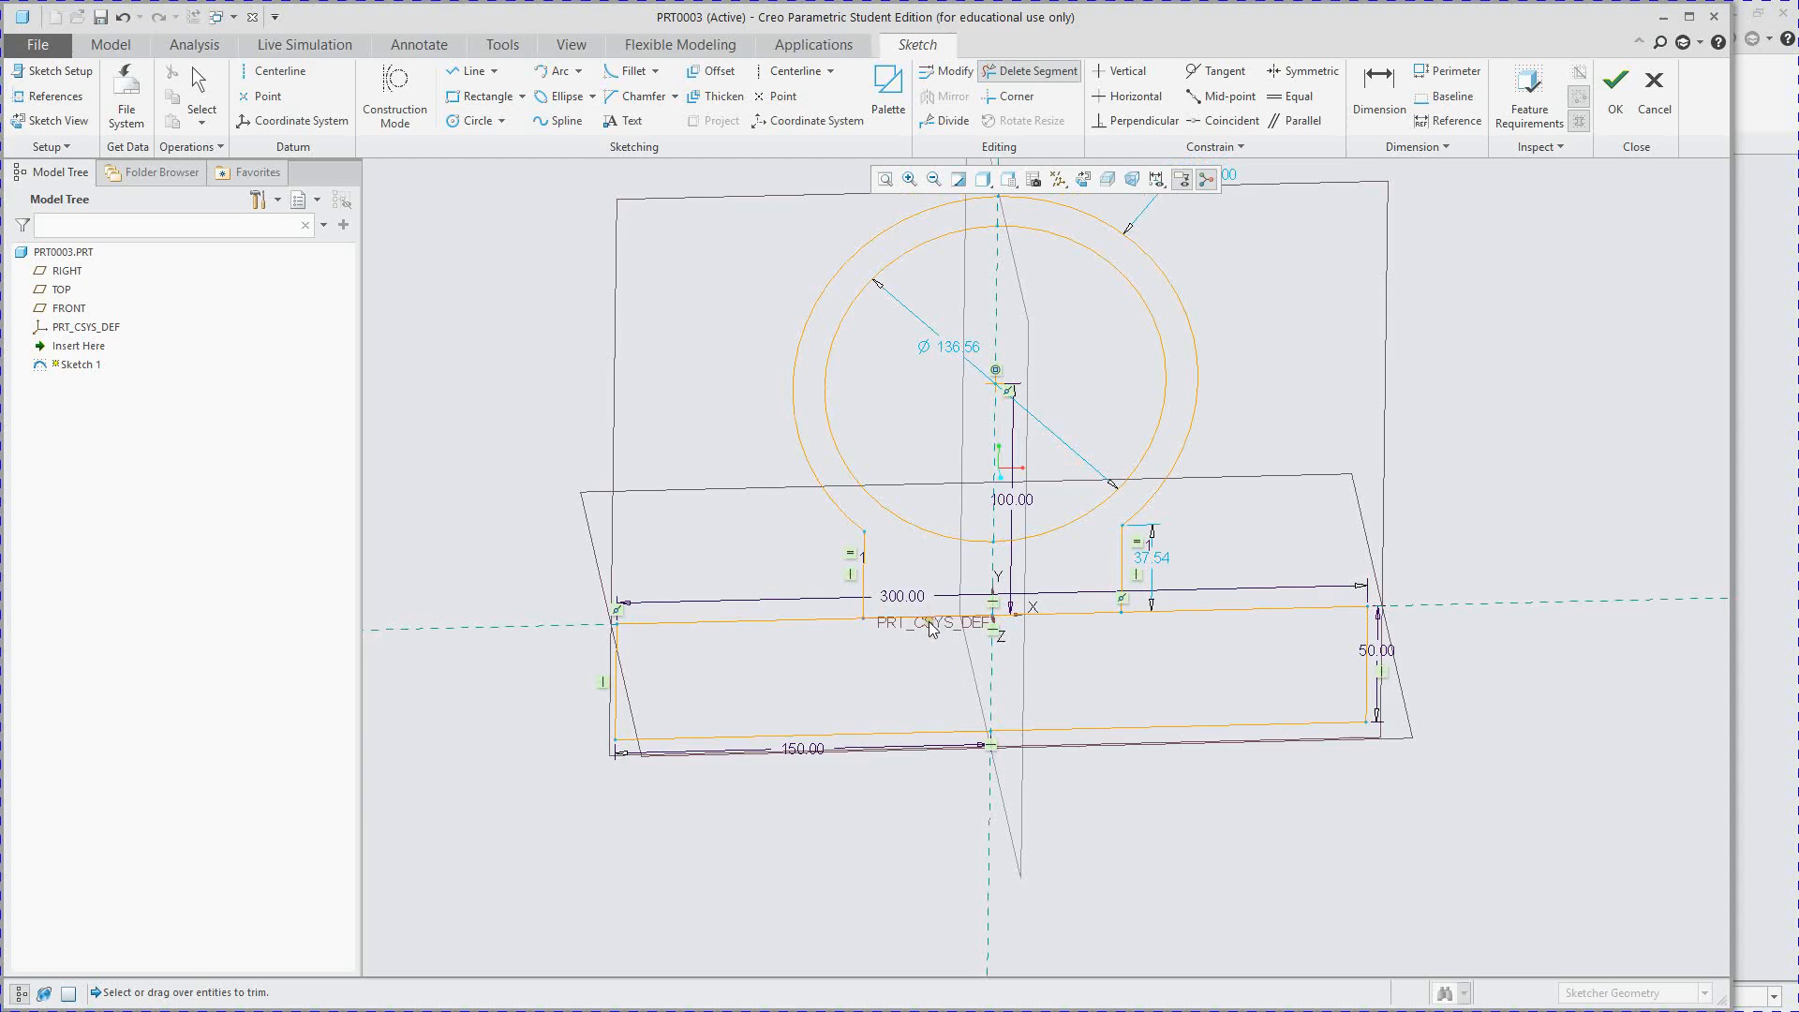
pyautogui.click(926, 622)
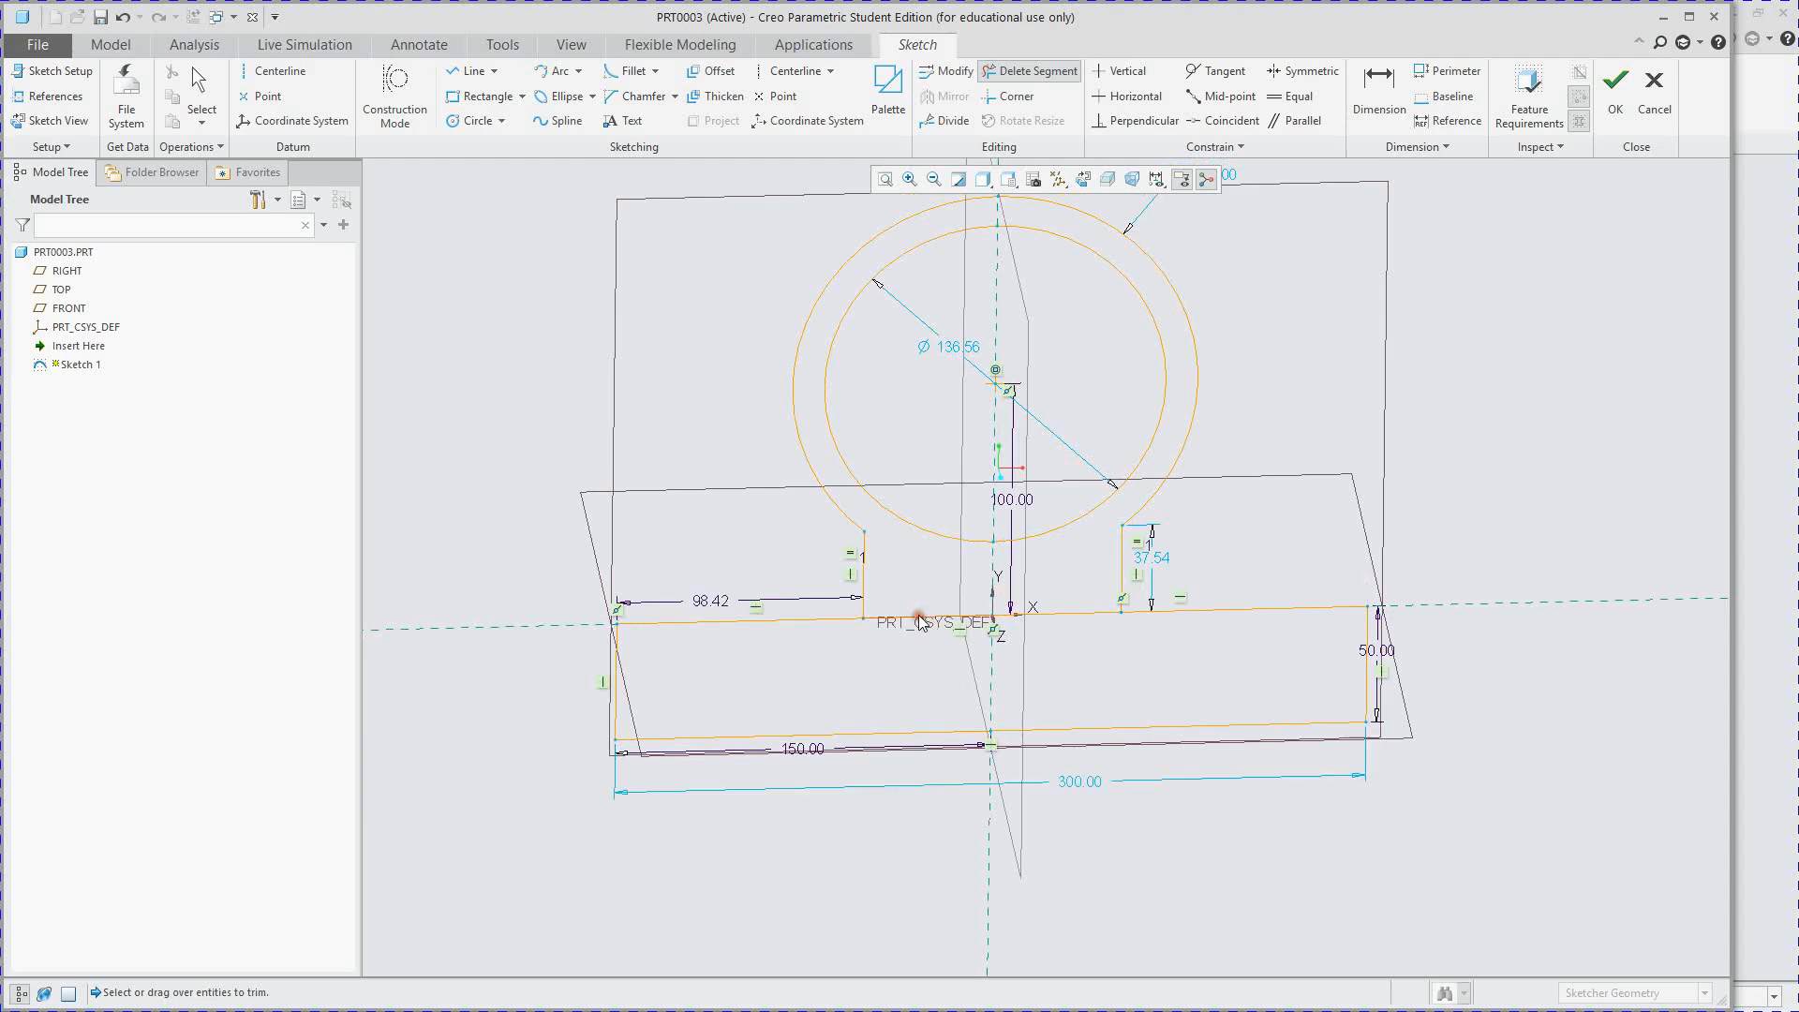
pyautogui.click(1058, 619)
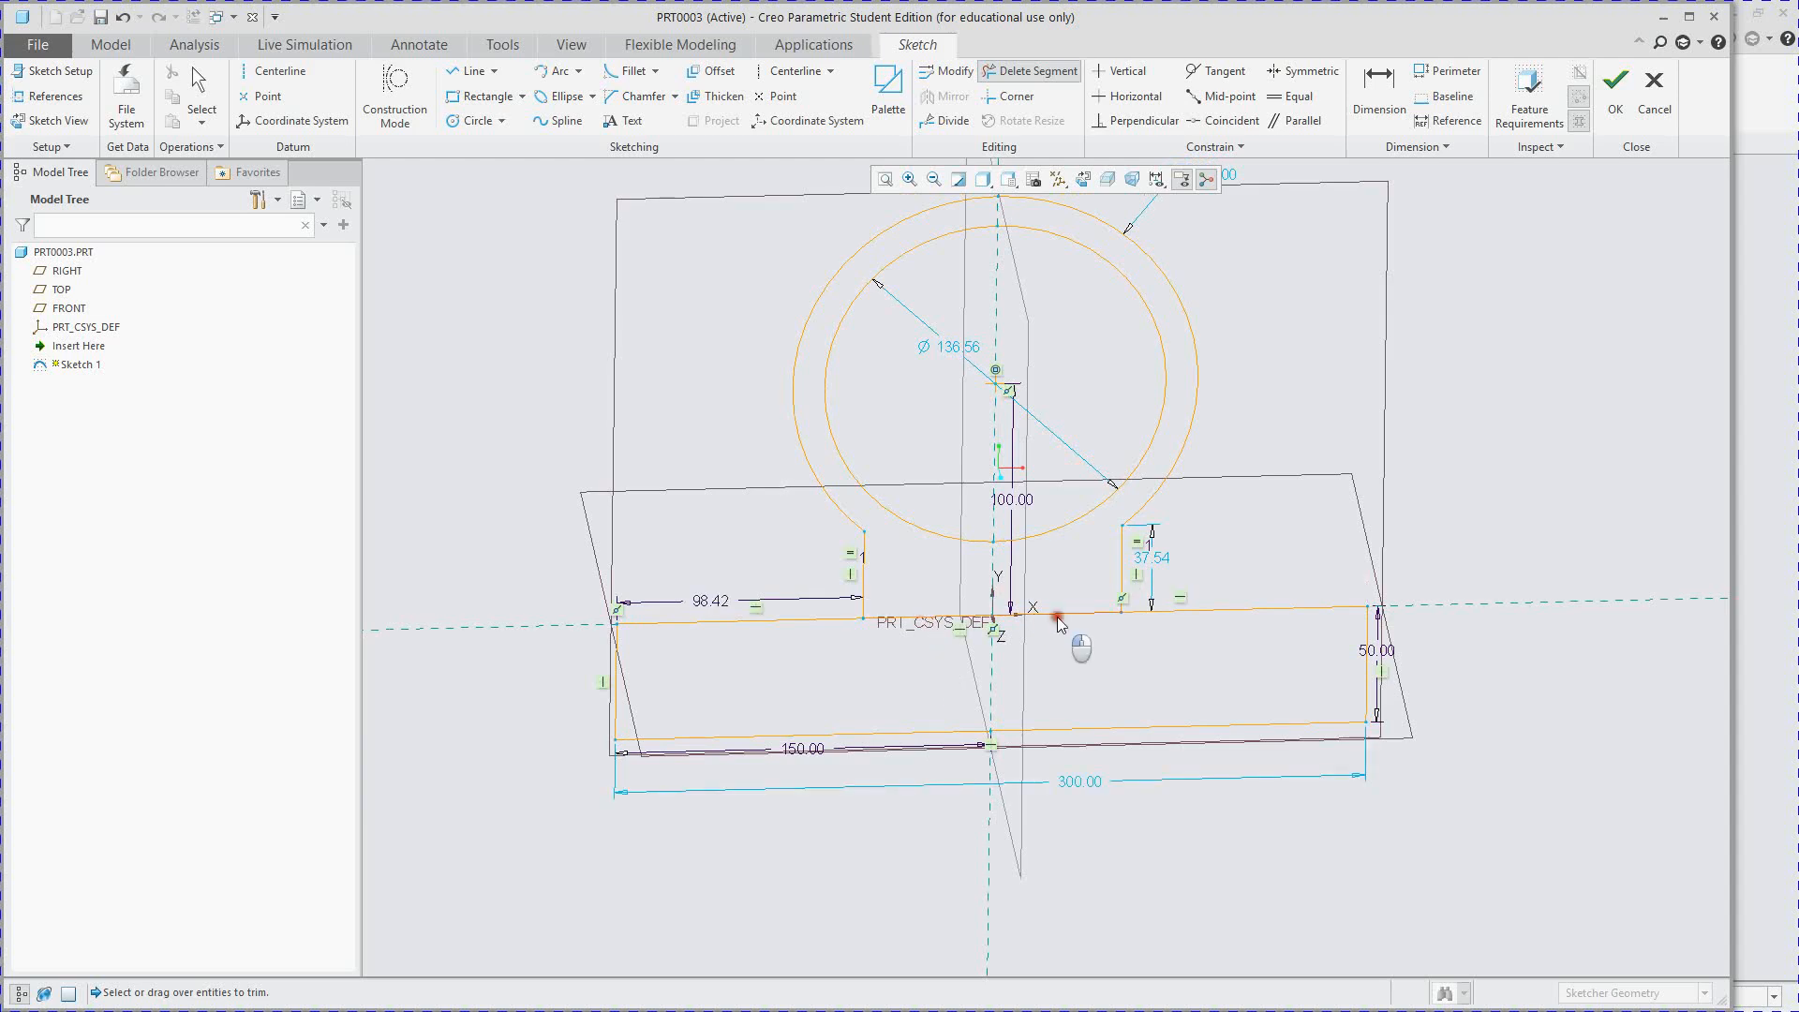
pyautogui.click(942, 622)
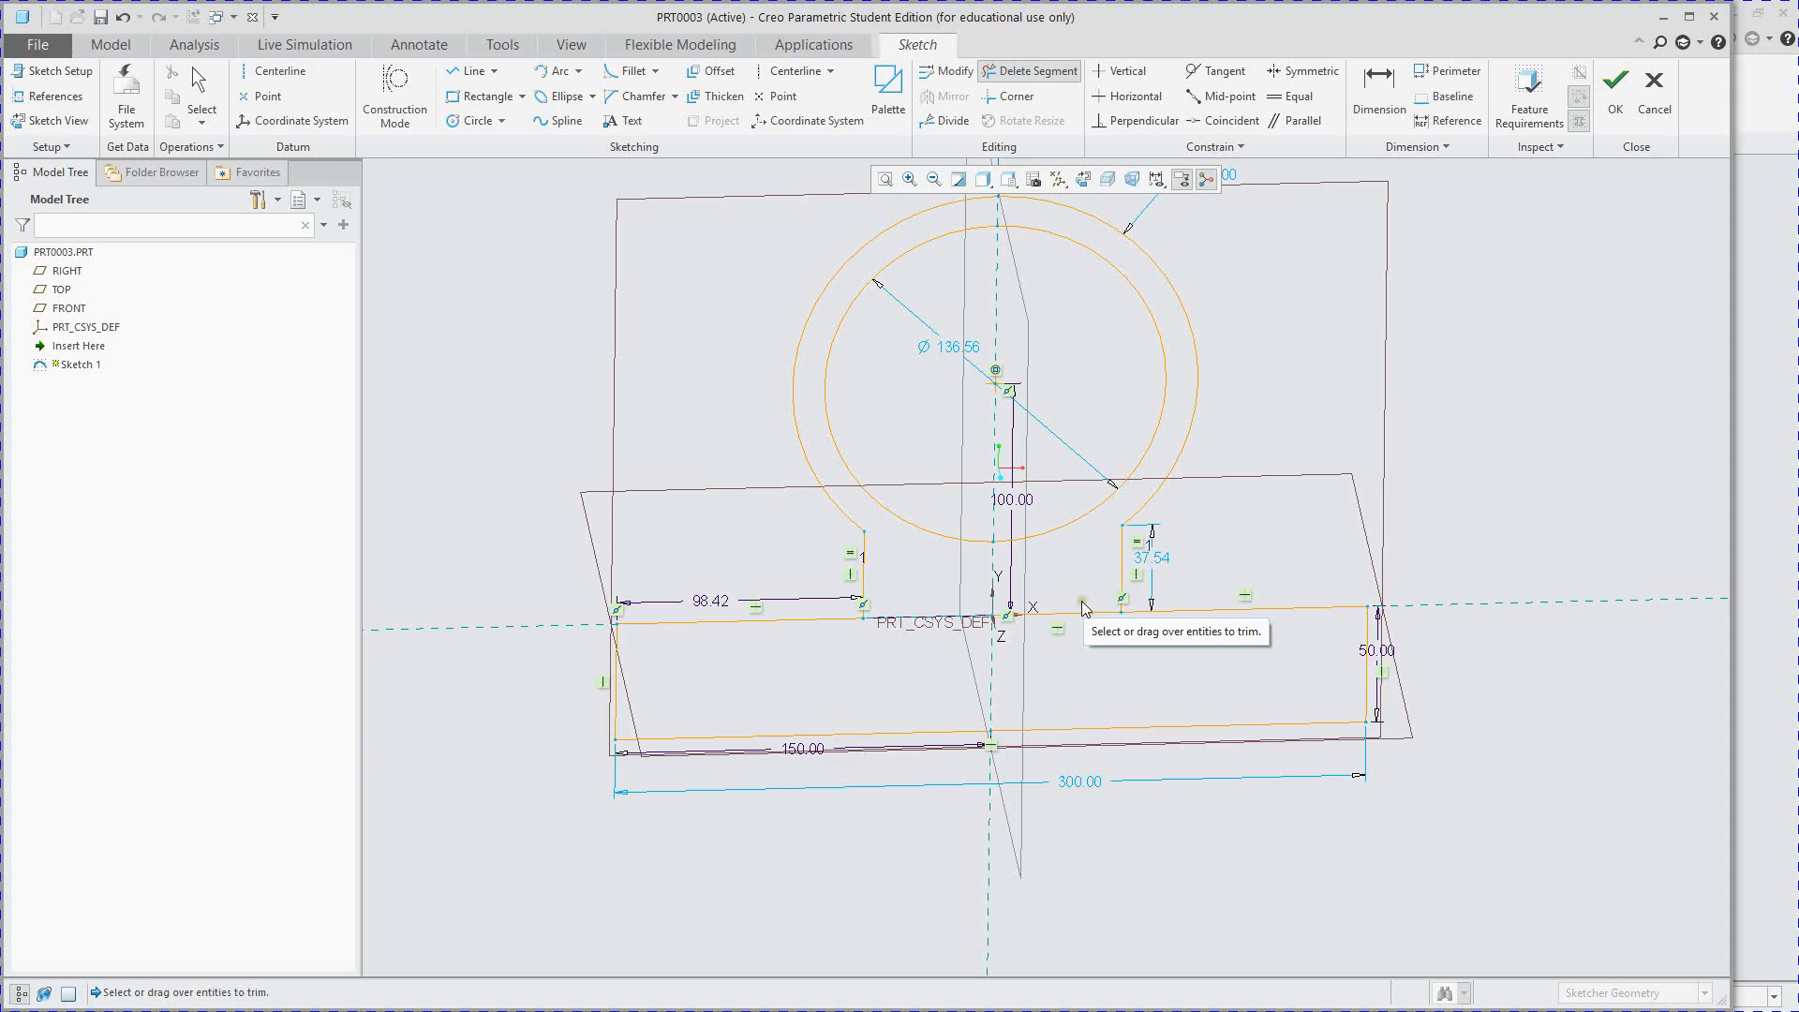
pyautogui.click(1081, 611)
pyautogui.moveTo(1070, 582); pyautogui.dragTo(1078, 590, button='middle')
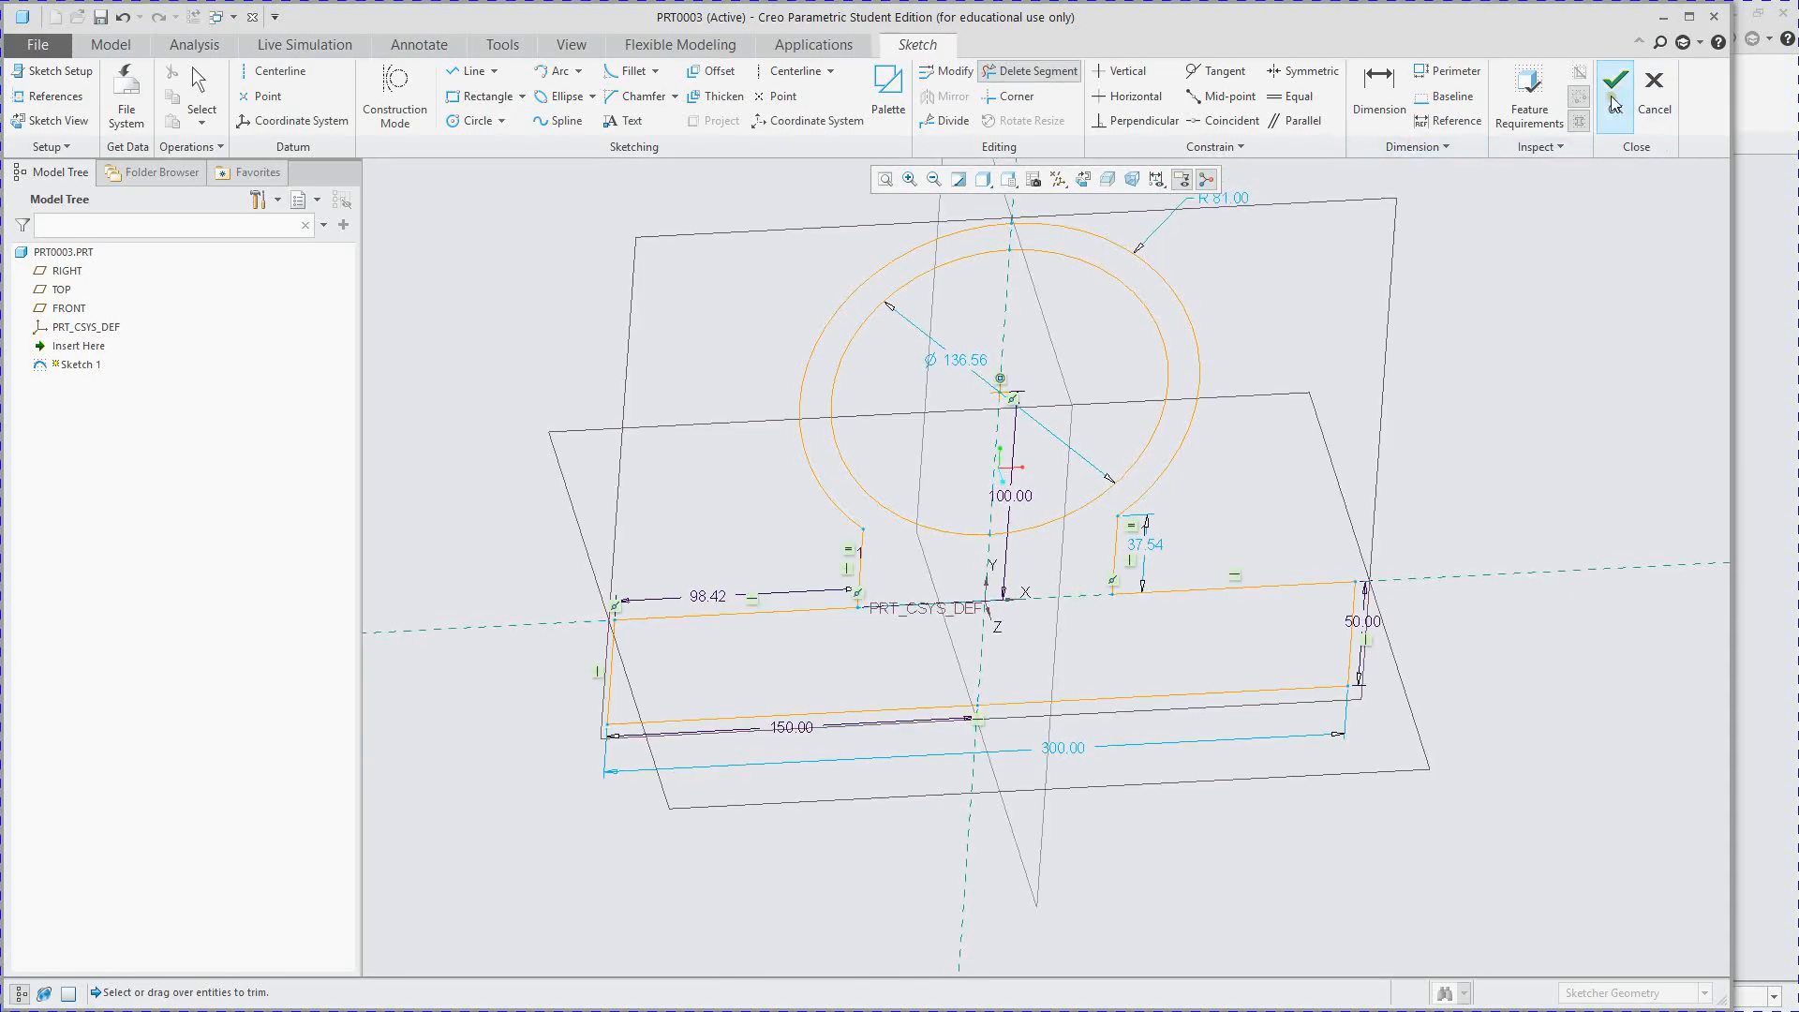
pyautogui.middleClick(1488, 245)
# - Examine the highlighted open end where the left connecting line meets the base's top edge
pyautogui.moveTo(945, 607)
pyautogui.mouseDown(button='middle')
pyautogui.moveTo(955, 634)
pyautogui.moveTo(1004, 622)
pyautogui.moveTo(984, 581)
pyautogui.mouseUp(button='middle')
pyautogui.moveTo(637, 649)
pyautogui.mouseDown(button='middle')
pyautogui.moveTo(846, 645)
pyautogui.moveTo(980, 401)
pyautogui.mouseUp(button='middle')
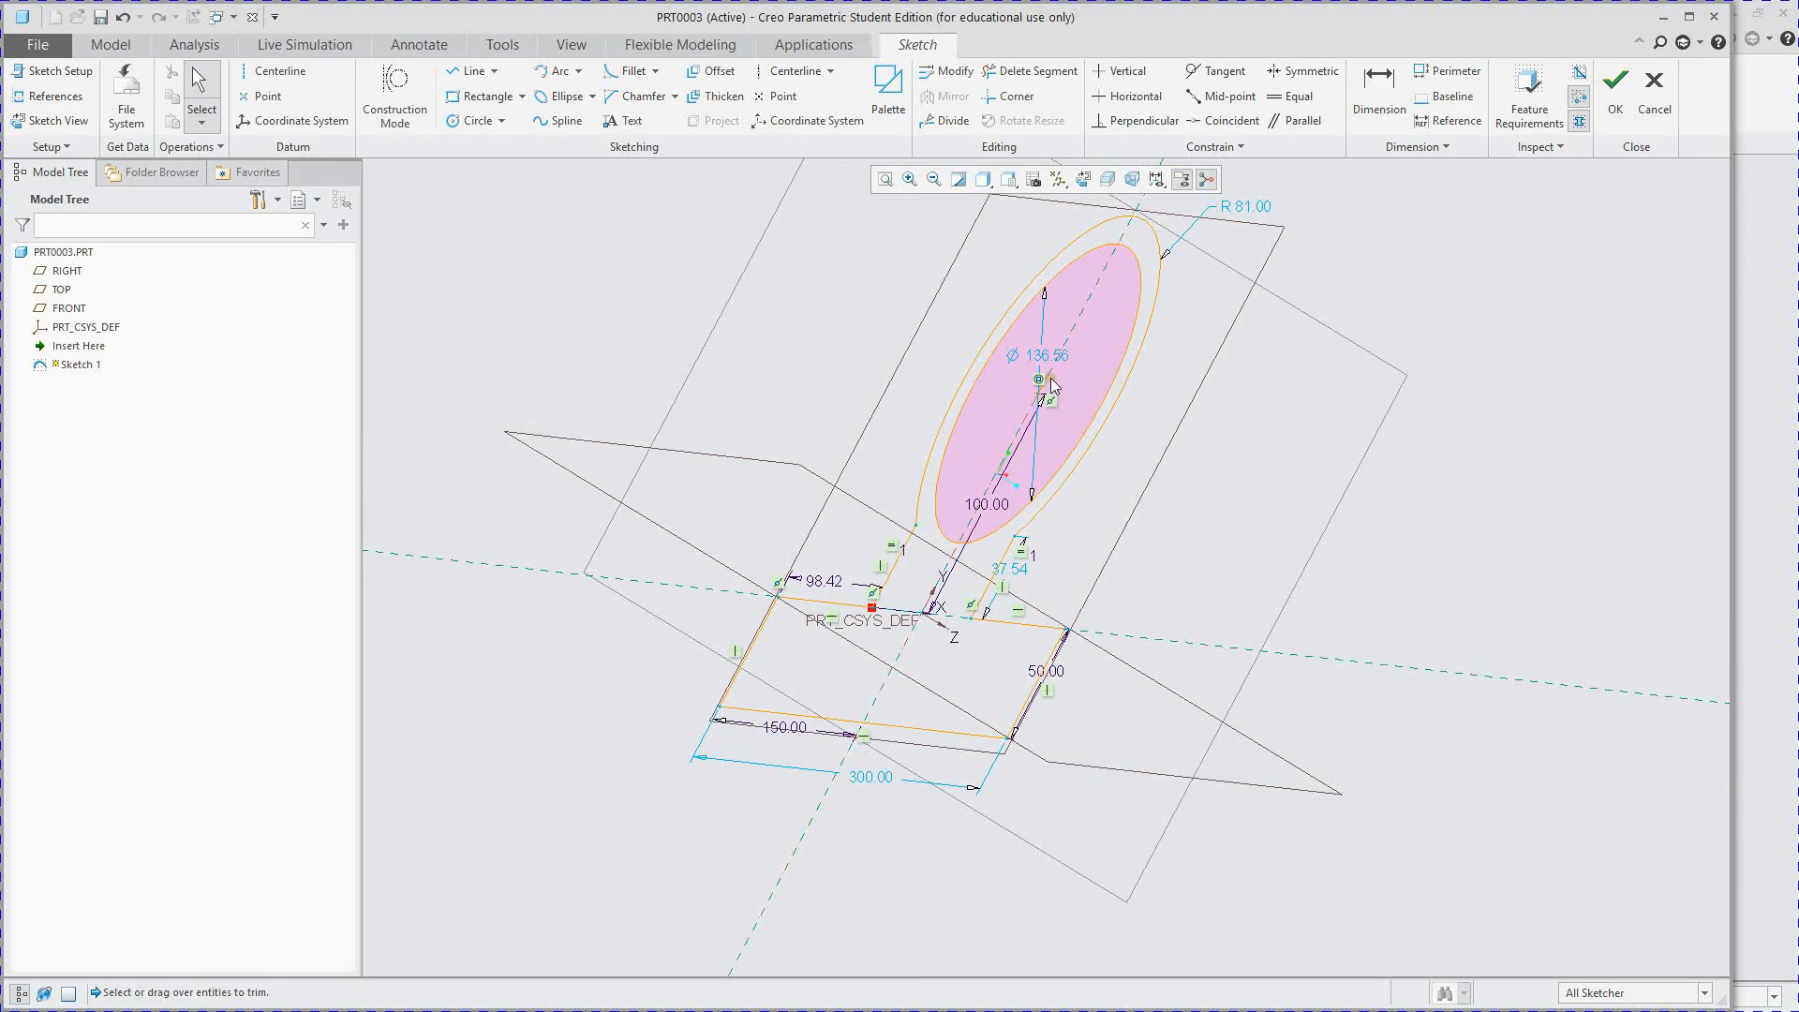
pyautogui.scroll(2, 827, 699)
pyautogui.scroll(-7, 858, 620)
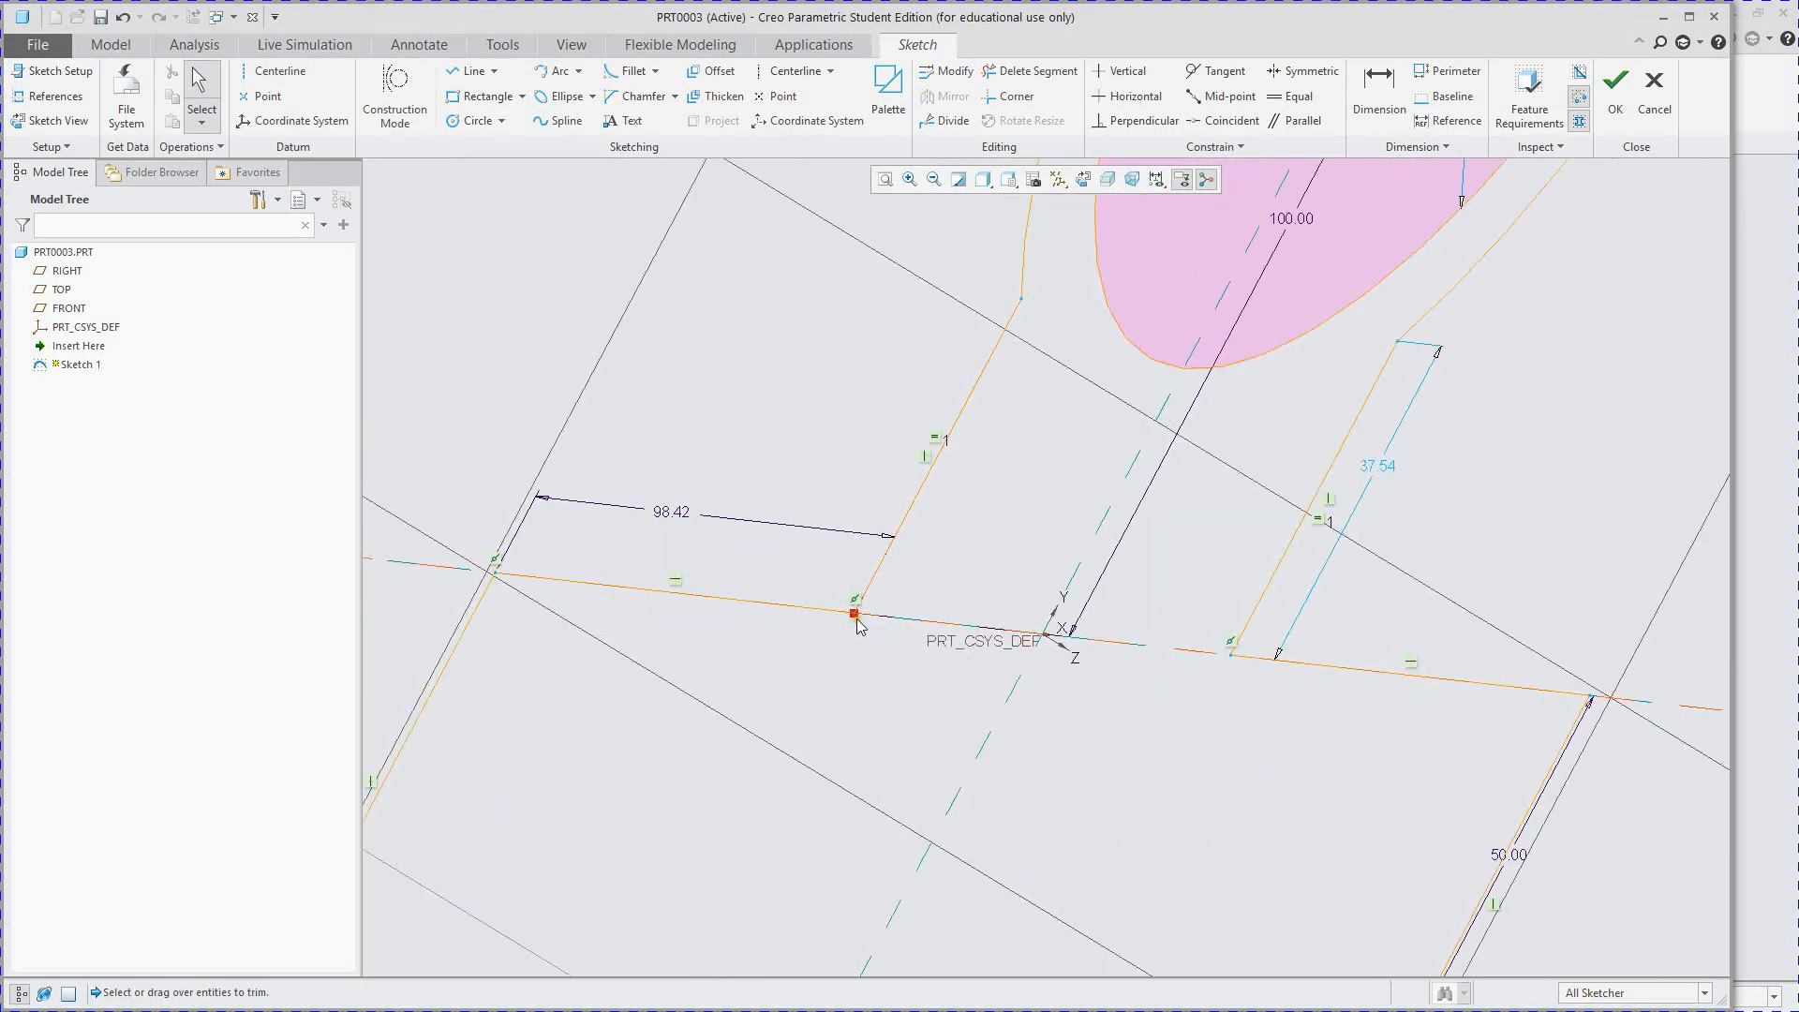
pyautogui.scroll(-6, 859, 626)
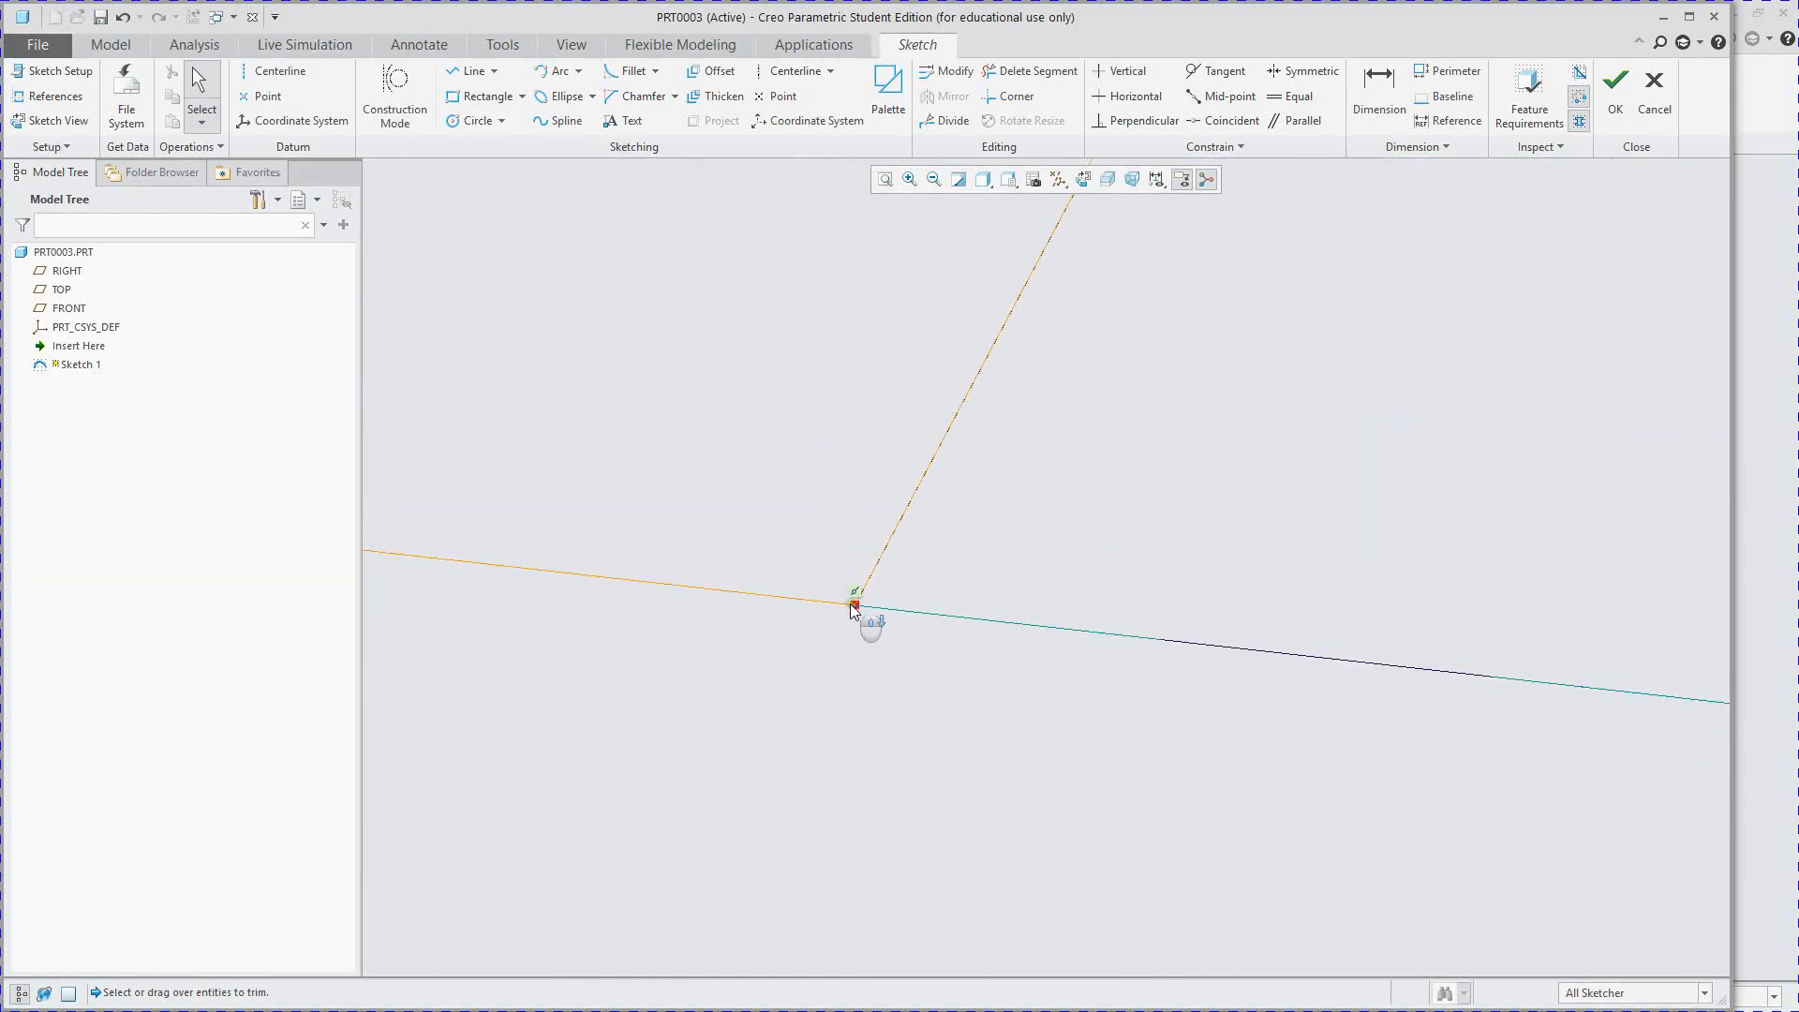
pyautogui.scroll(-5, 858, 619)
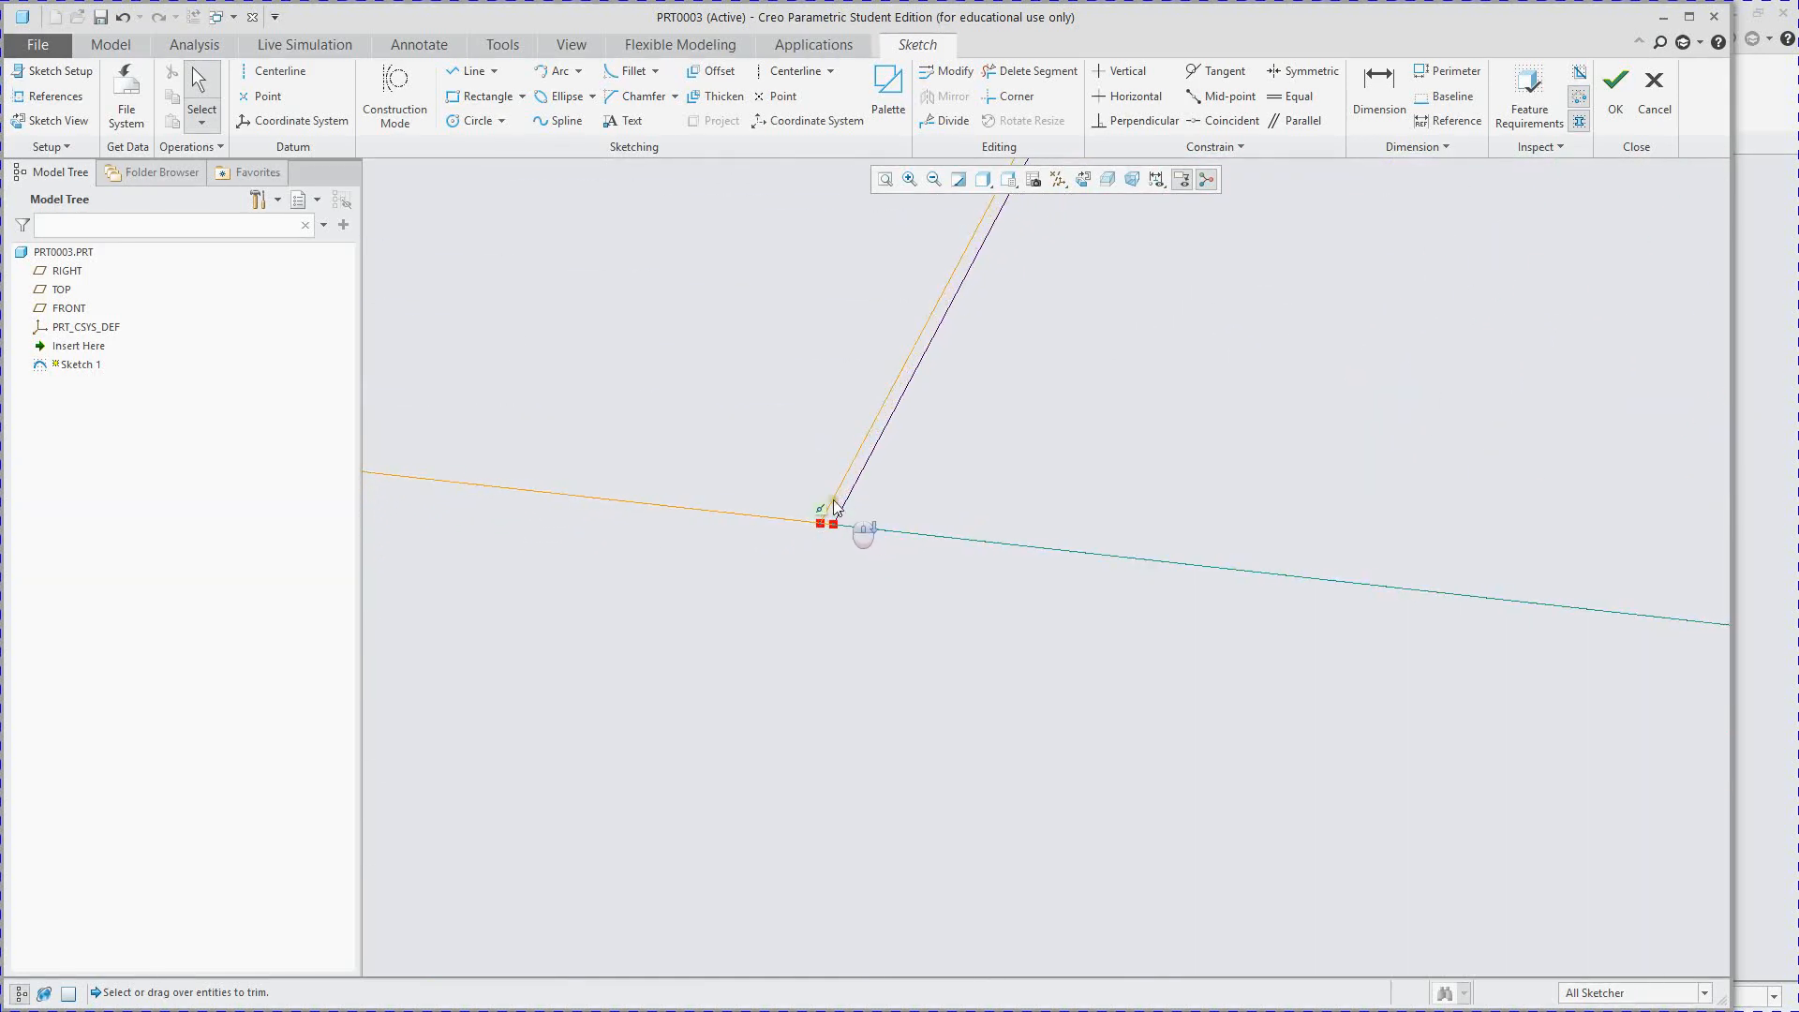
pyautogui.scroll(-3, 818, 562)
pyautogui.scroll(1, 852, 667)
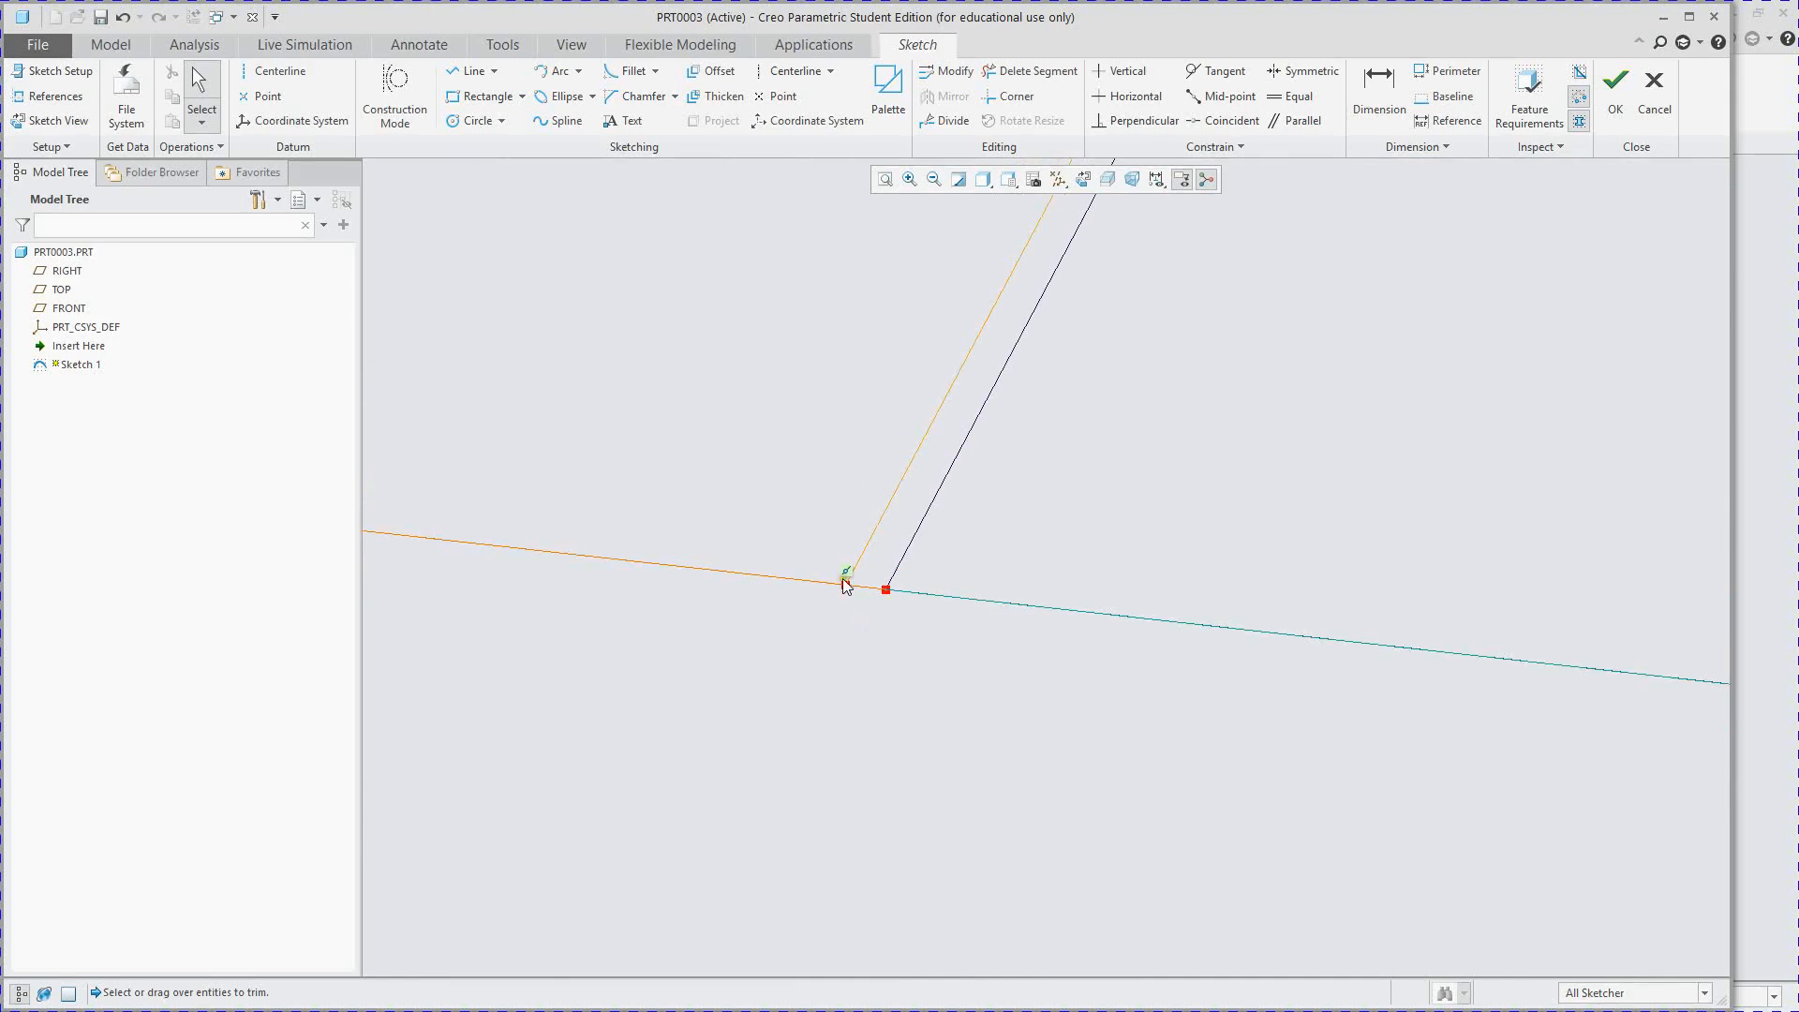
pyautogui.scroll(-3, 851, 592)
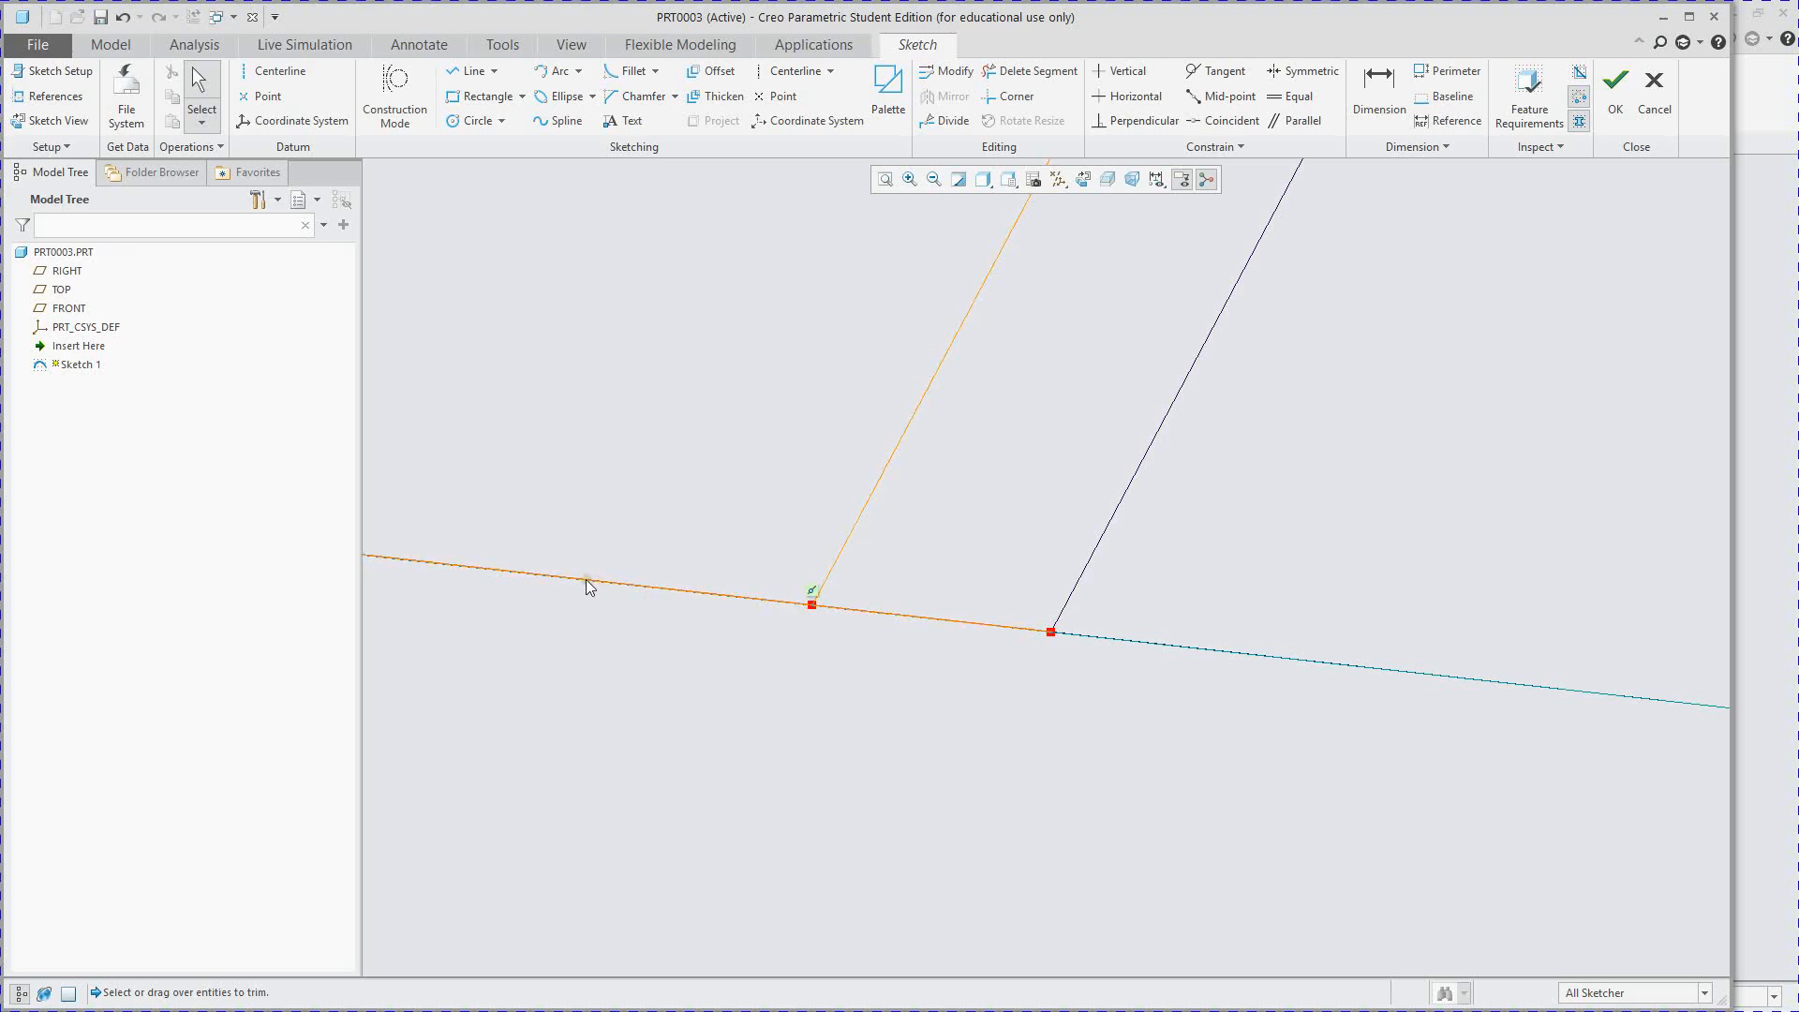
# - Try to trim the tiny overhanging segment beyond the left connecting line's lower end
pyautogui.click(962, 623)
pyautogui.click(982, 705)
pyautogui.click(1030, 72)
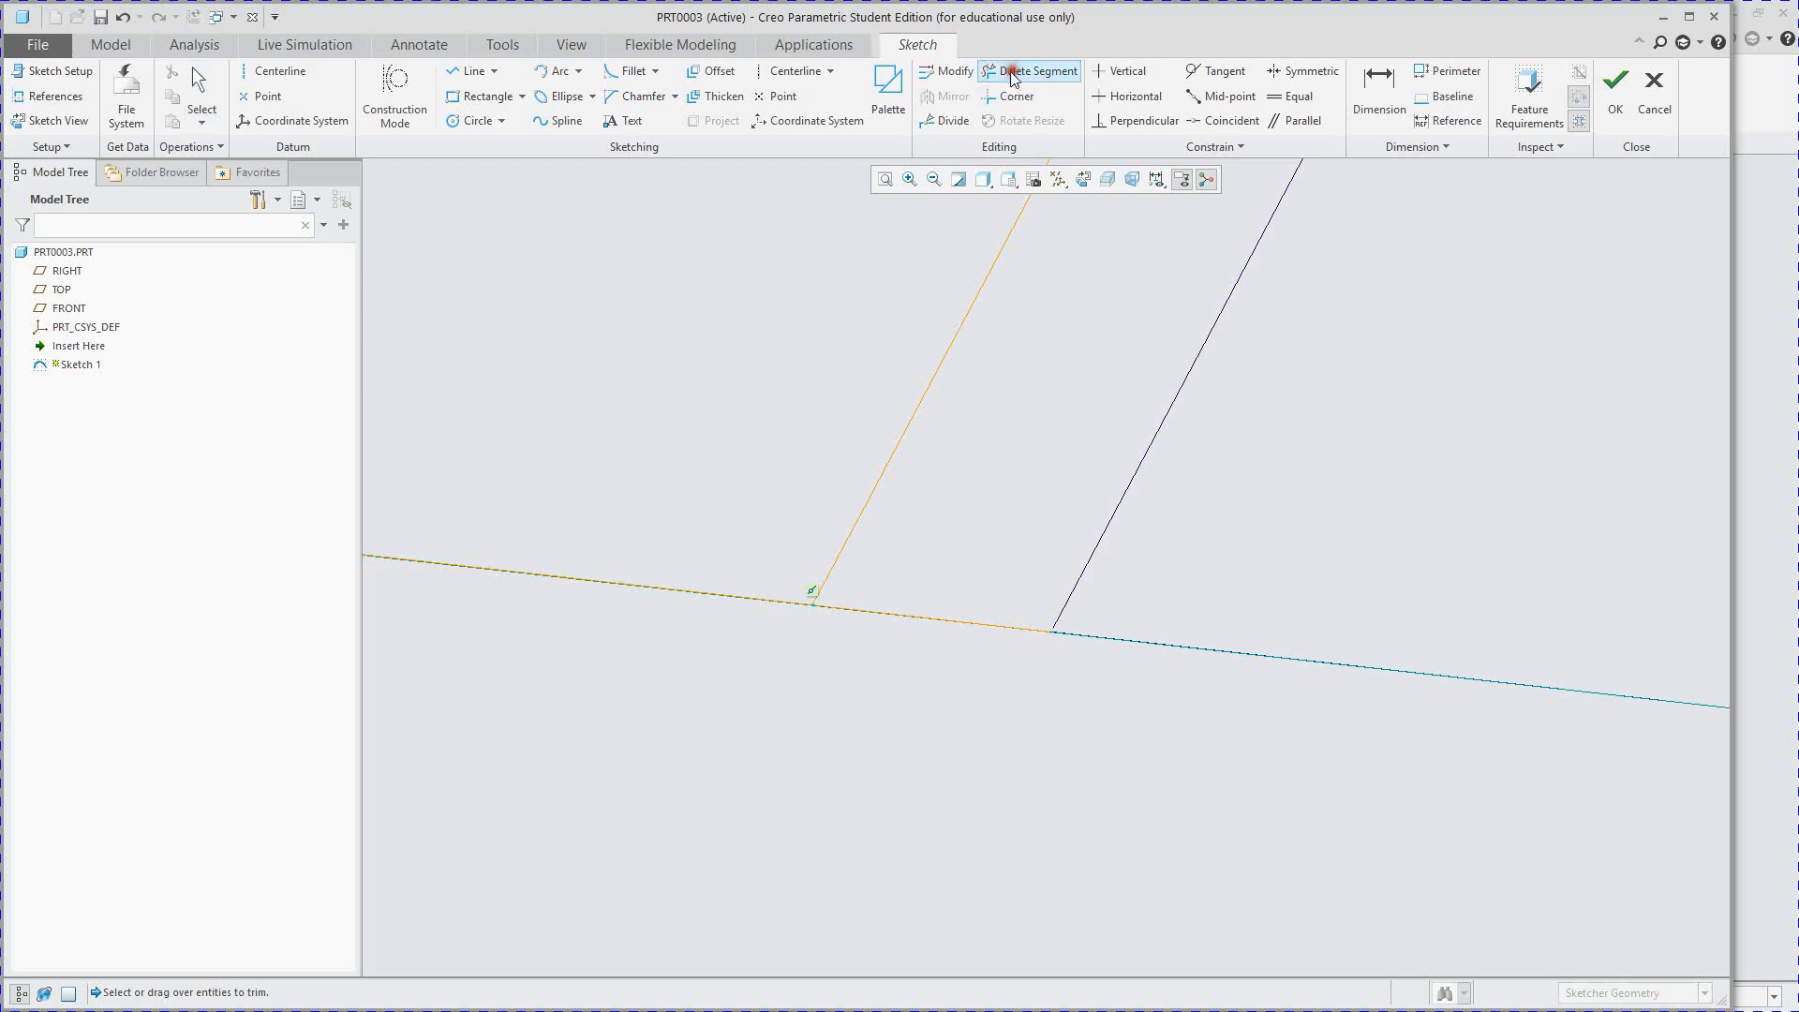
pyautogui.moveTo(979, 623); pyautogui.dragTo(981, 628)
pyautogui.click(1022, 626)
pyautogui.scroll(4, 1036, 767)
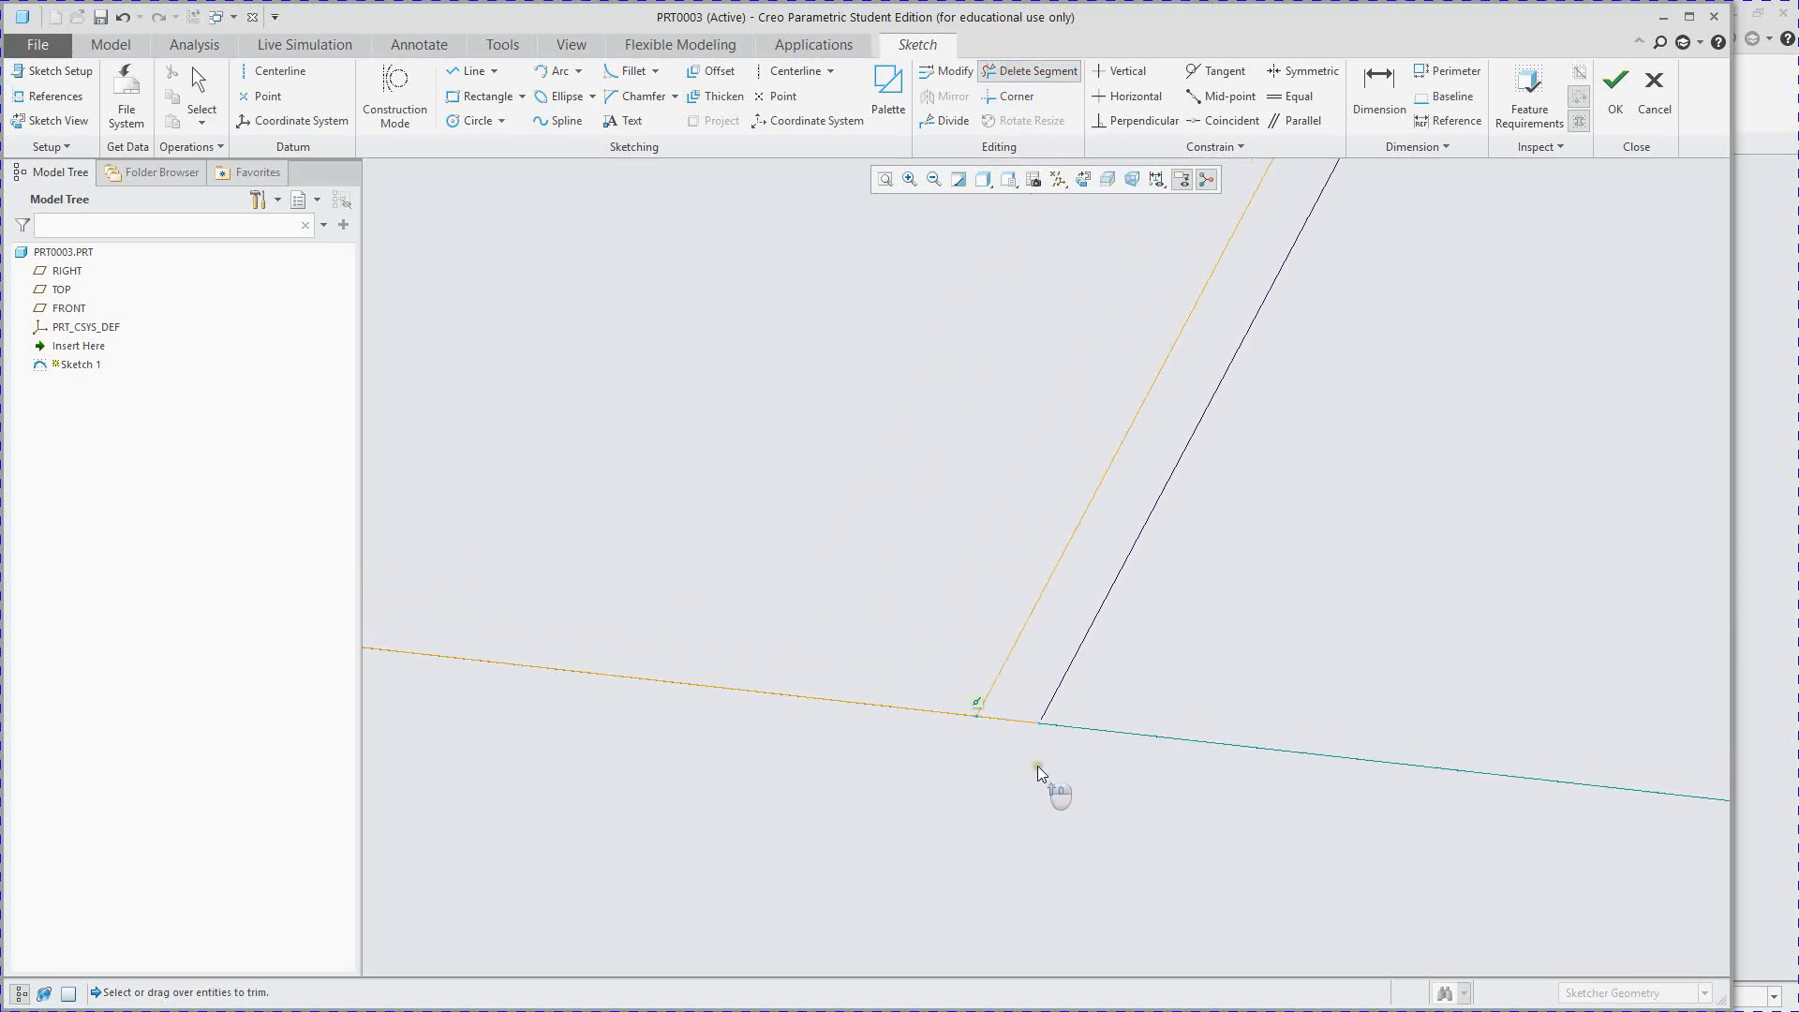
pyautogui.middleClick(1145, 902)
pyautogui.scroll(1, 1085, 873)
pyautogui.scroll(-5, 1085, 873)
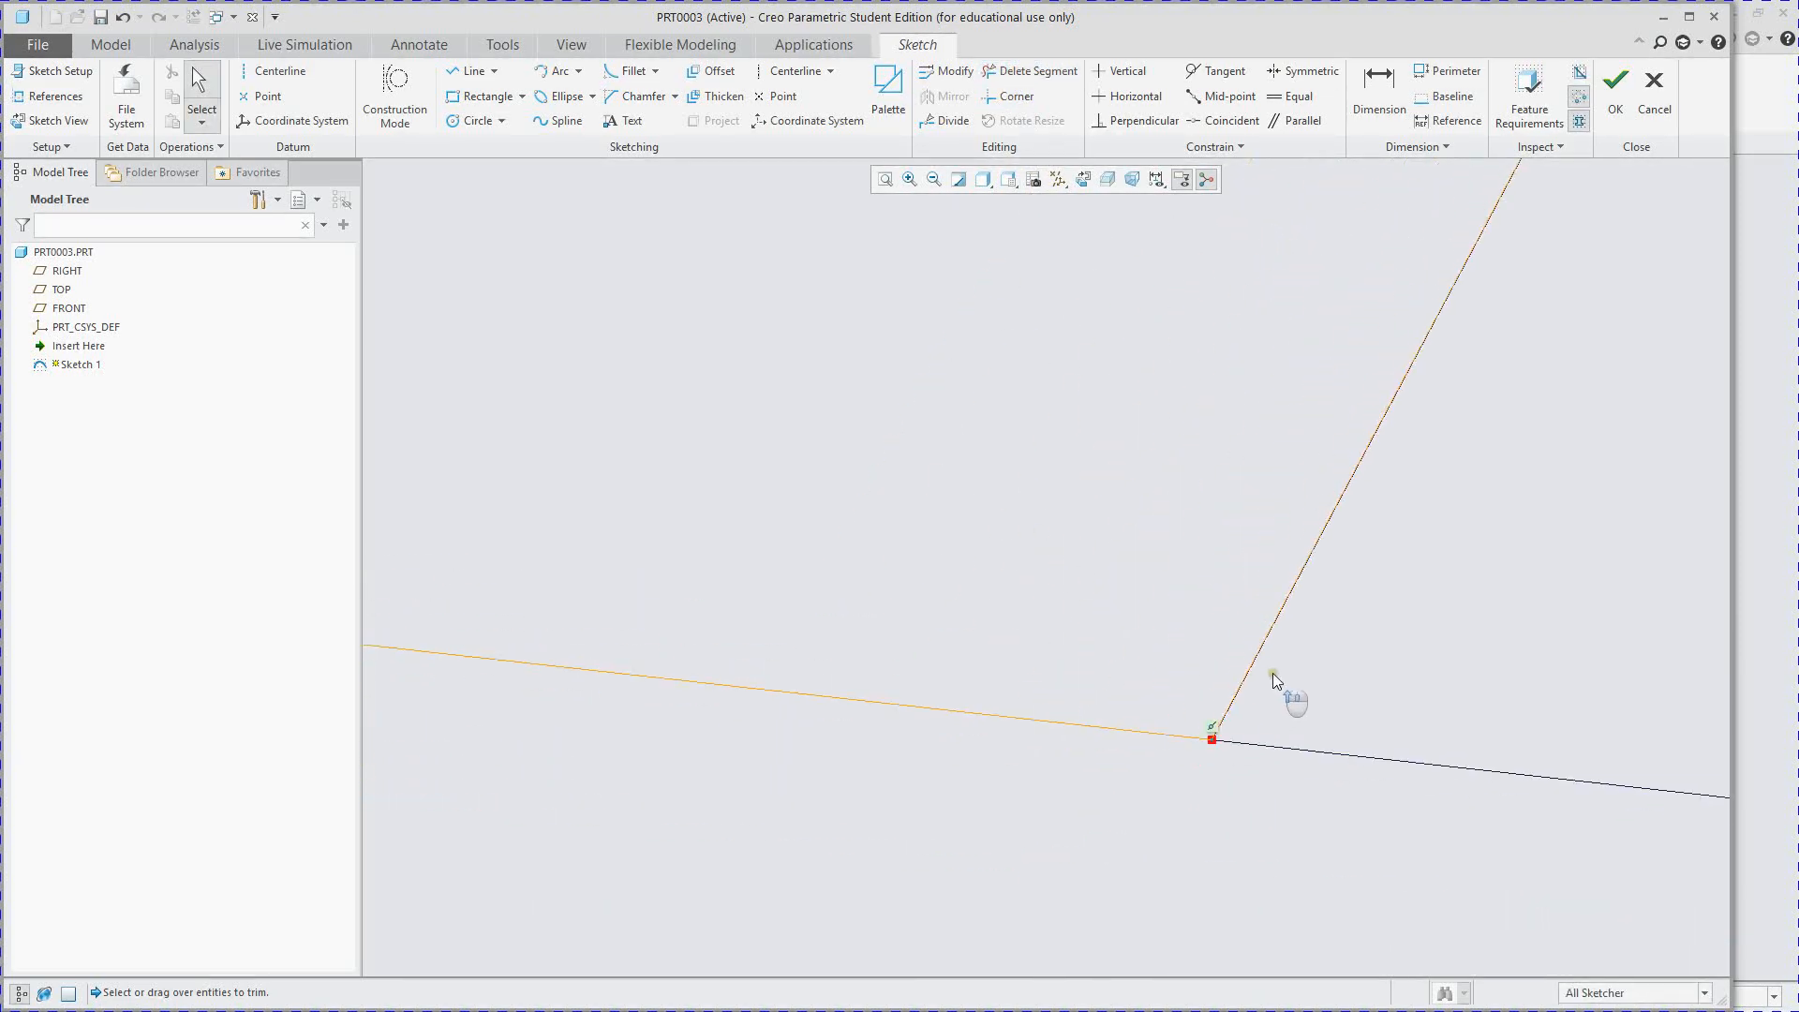
# - Orient the sketch parallel to the screen and return to the prt0003 window
pyautogui.moveTo(1279, 770)
pyautogui.mouseDown(button='middle')
pyautogui.moveTo(1294, 779)
pyautogui.moveTo(1276, 769)
pyautogui.mouseUp(button='middle')
pyautogui.scroll(5, 1429, 834)
pyautogui.moveTo(1468, 844); pyautogui.dragTo(1475, 852, button='middle')
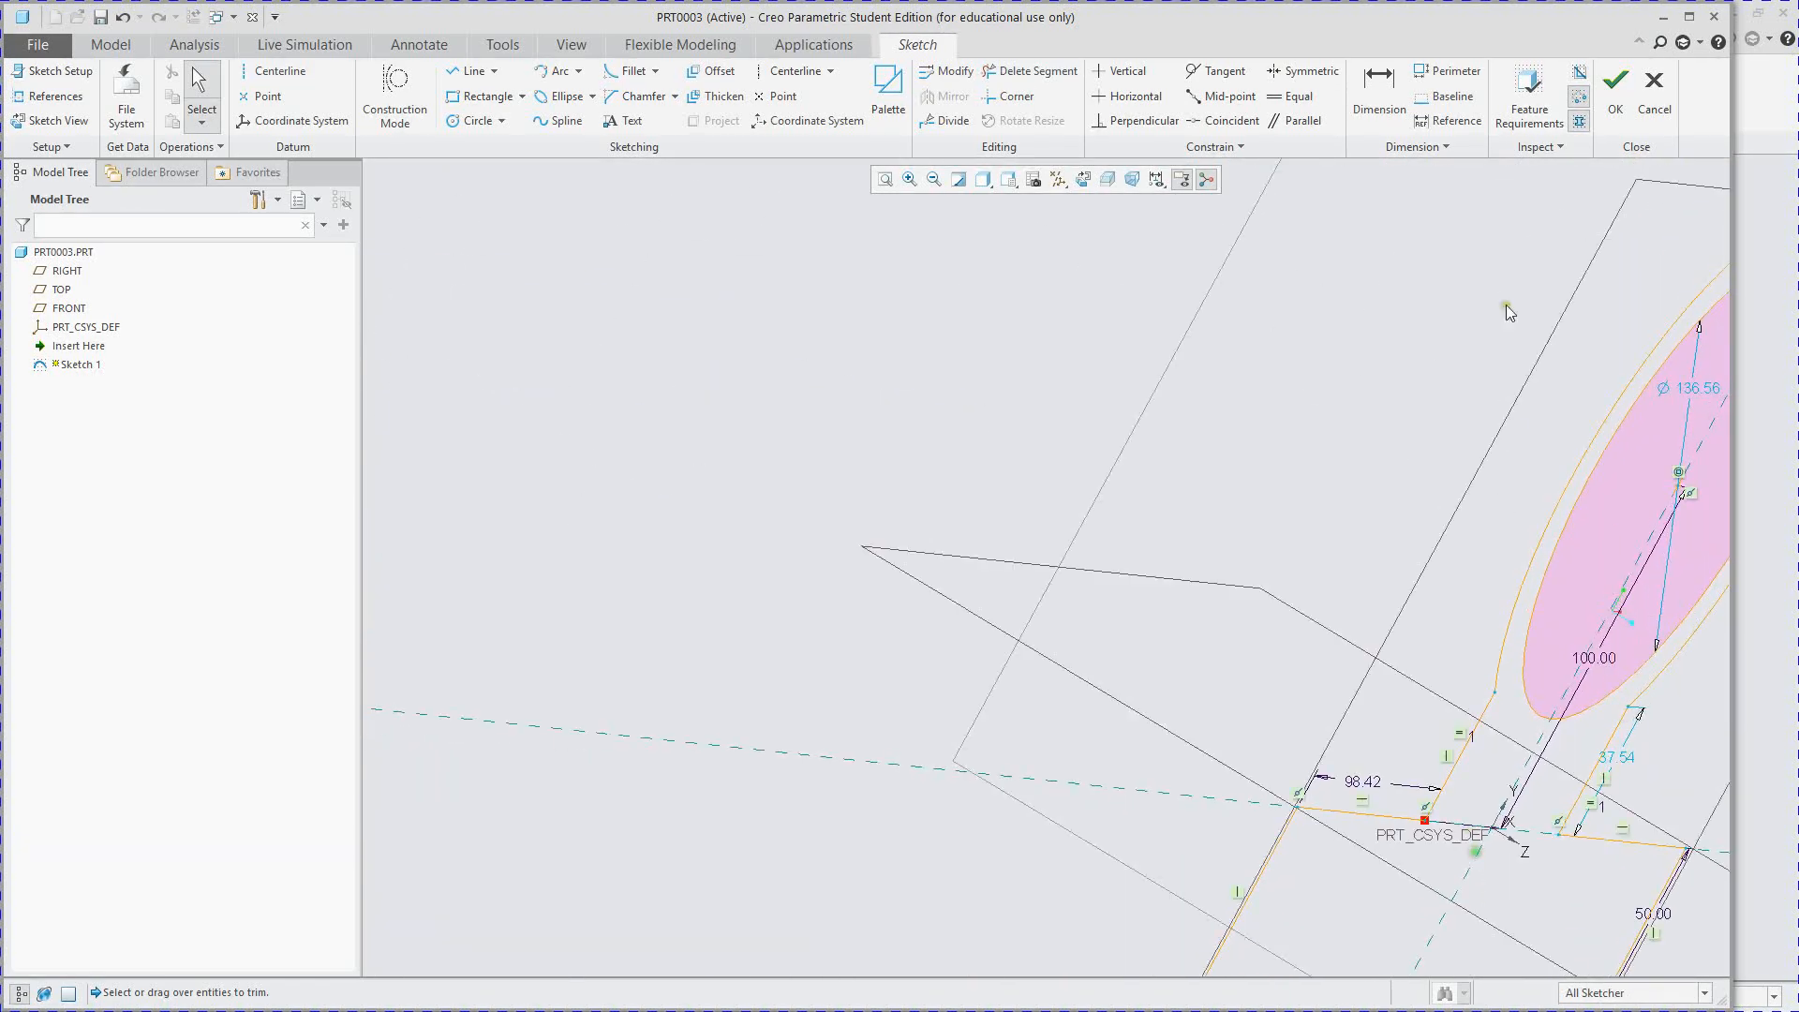
pyautogui.click(1082, 181)
pyautogui.moveTo(1477, 738); pyautogui.dragTo(869, 621)
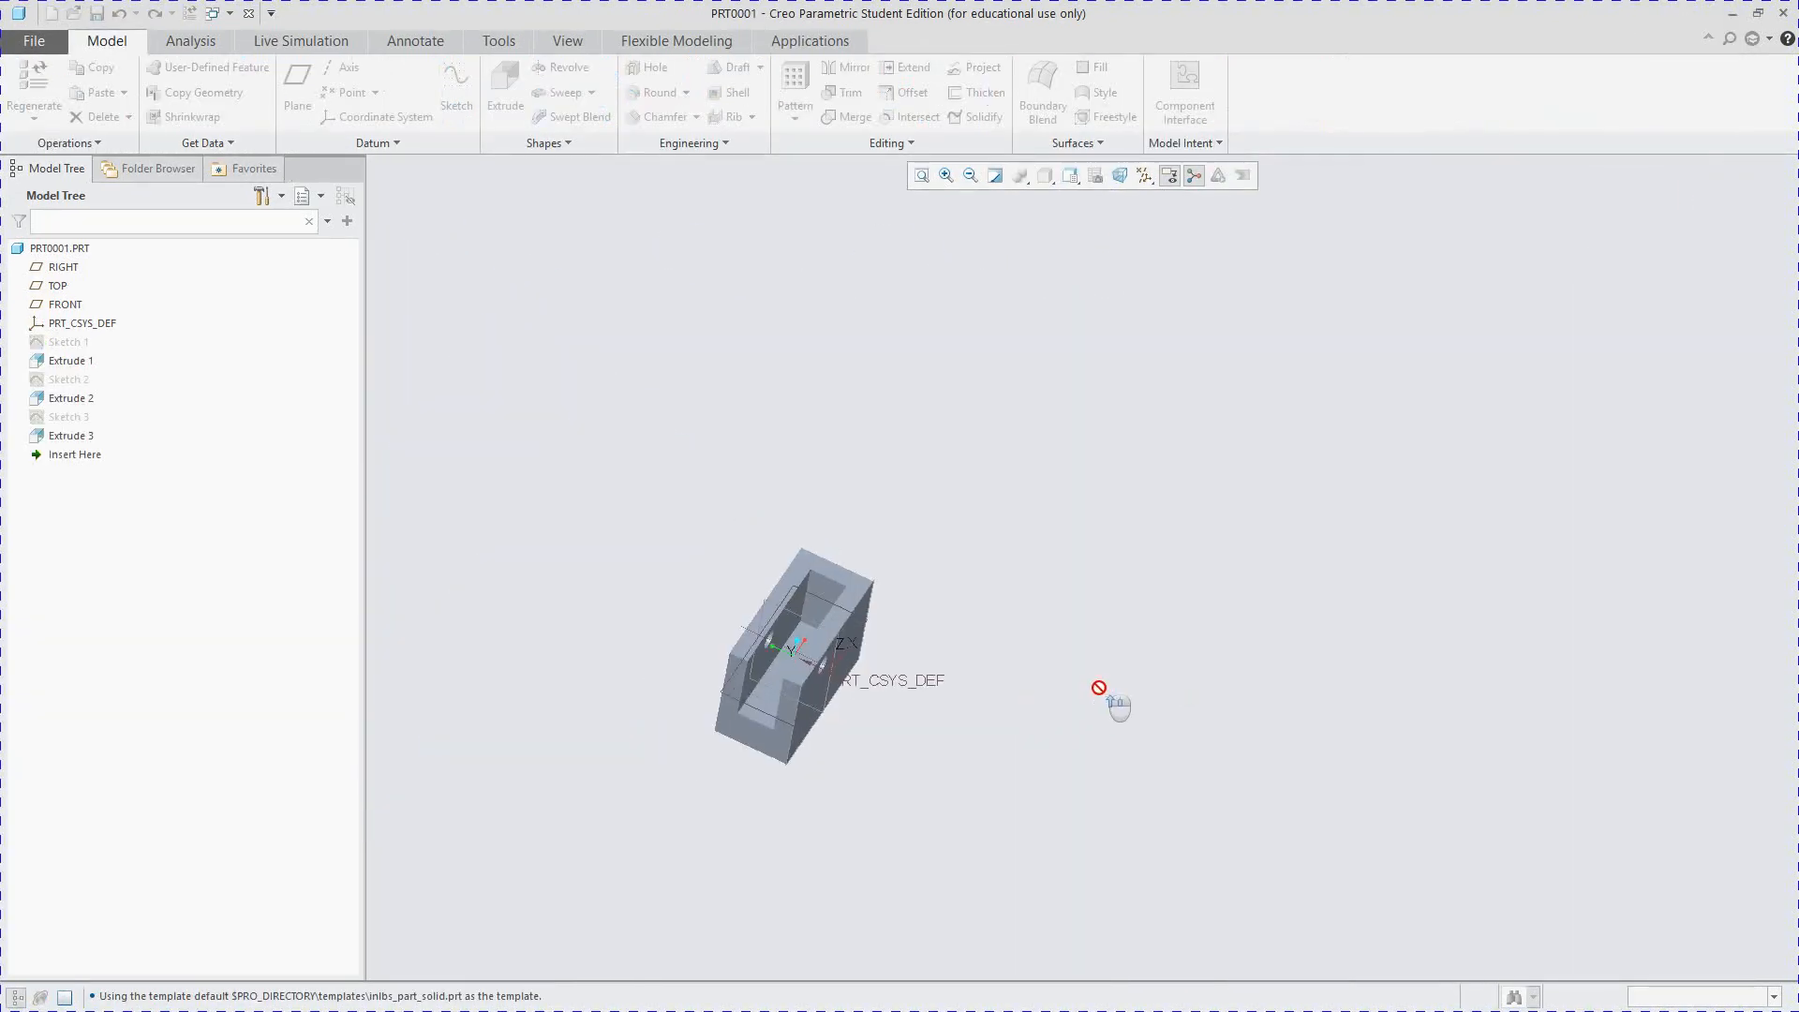
pyautogui.hotkey('alt', 'Tab')
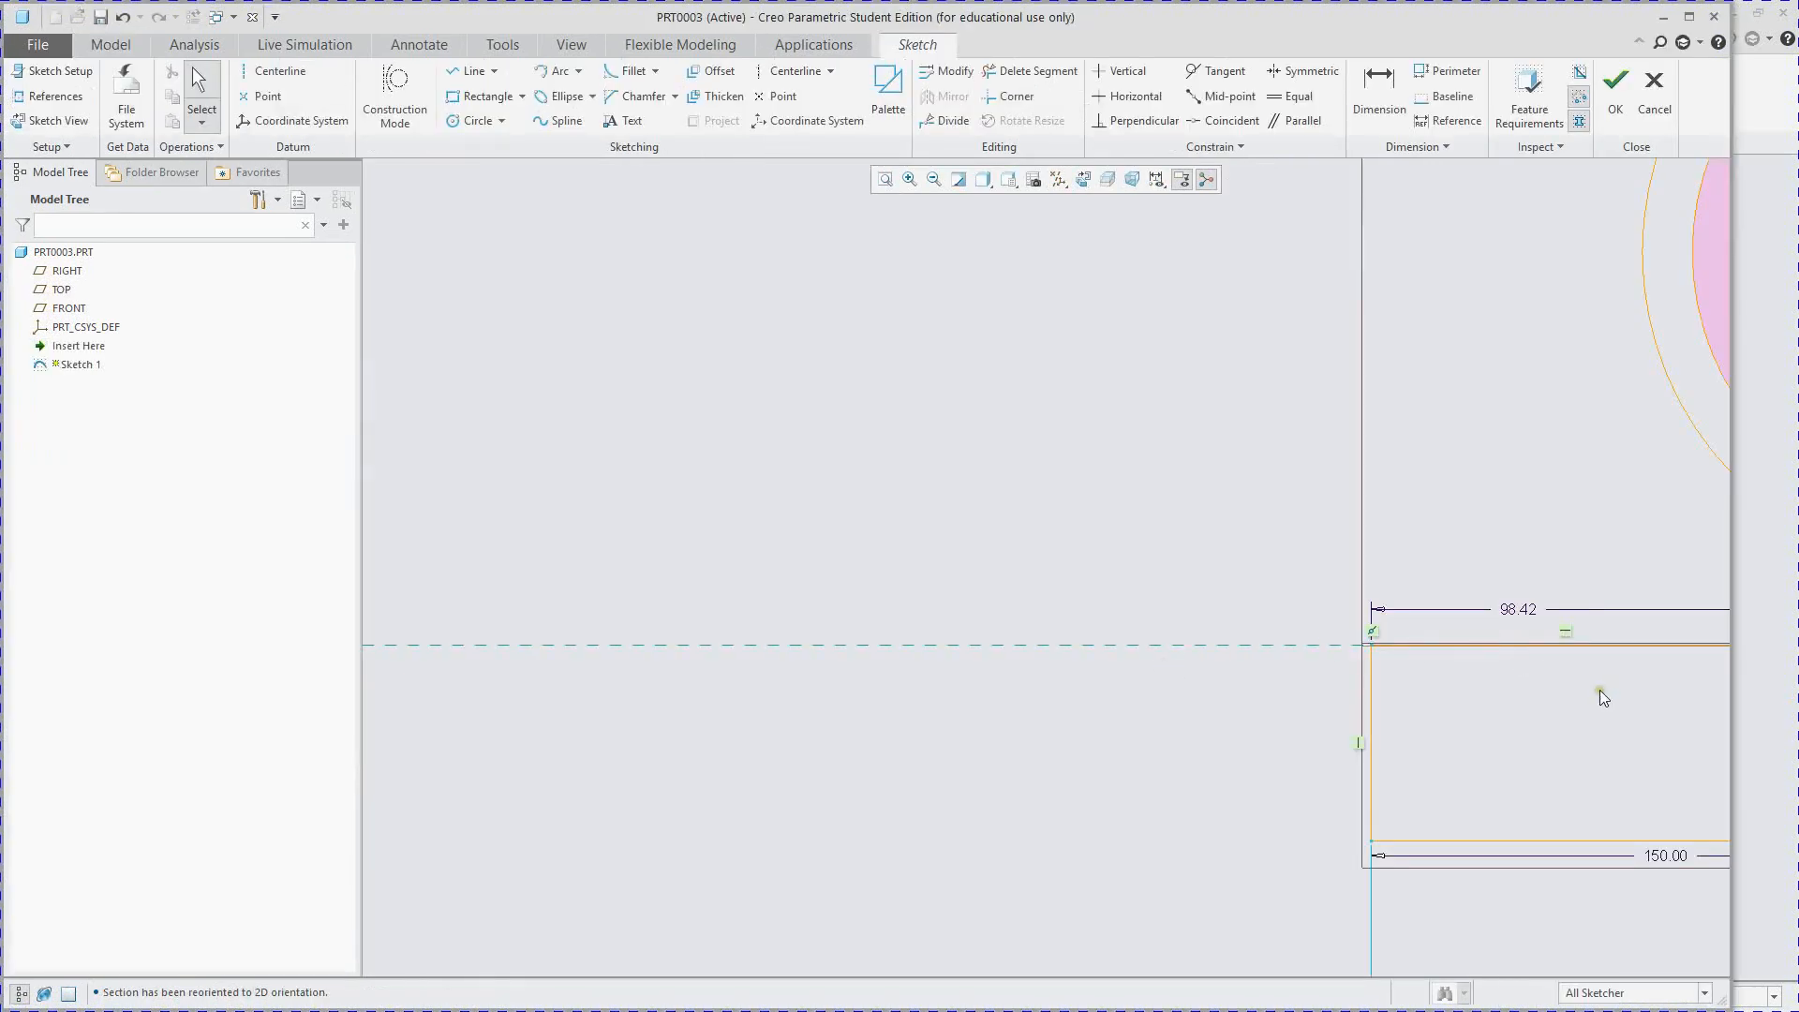
# - Delete the left vertical line connecting the outer arc to the base
pyautogui.moveTo(1599, 689)
pyautogui.keyDown('shift'); pyautogui.mouseDown(button='middle')
pyautogui.moveTo(927, 715)
pyautogui.moveTo(565, 697)
pyautogui.mouseUp(button='middle'); pyautogui.keyUp('shift')
pyautogui.scroll(2, 595, 697)
pyautogui.scroll(-4, 615, 697)
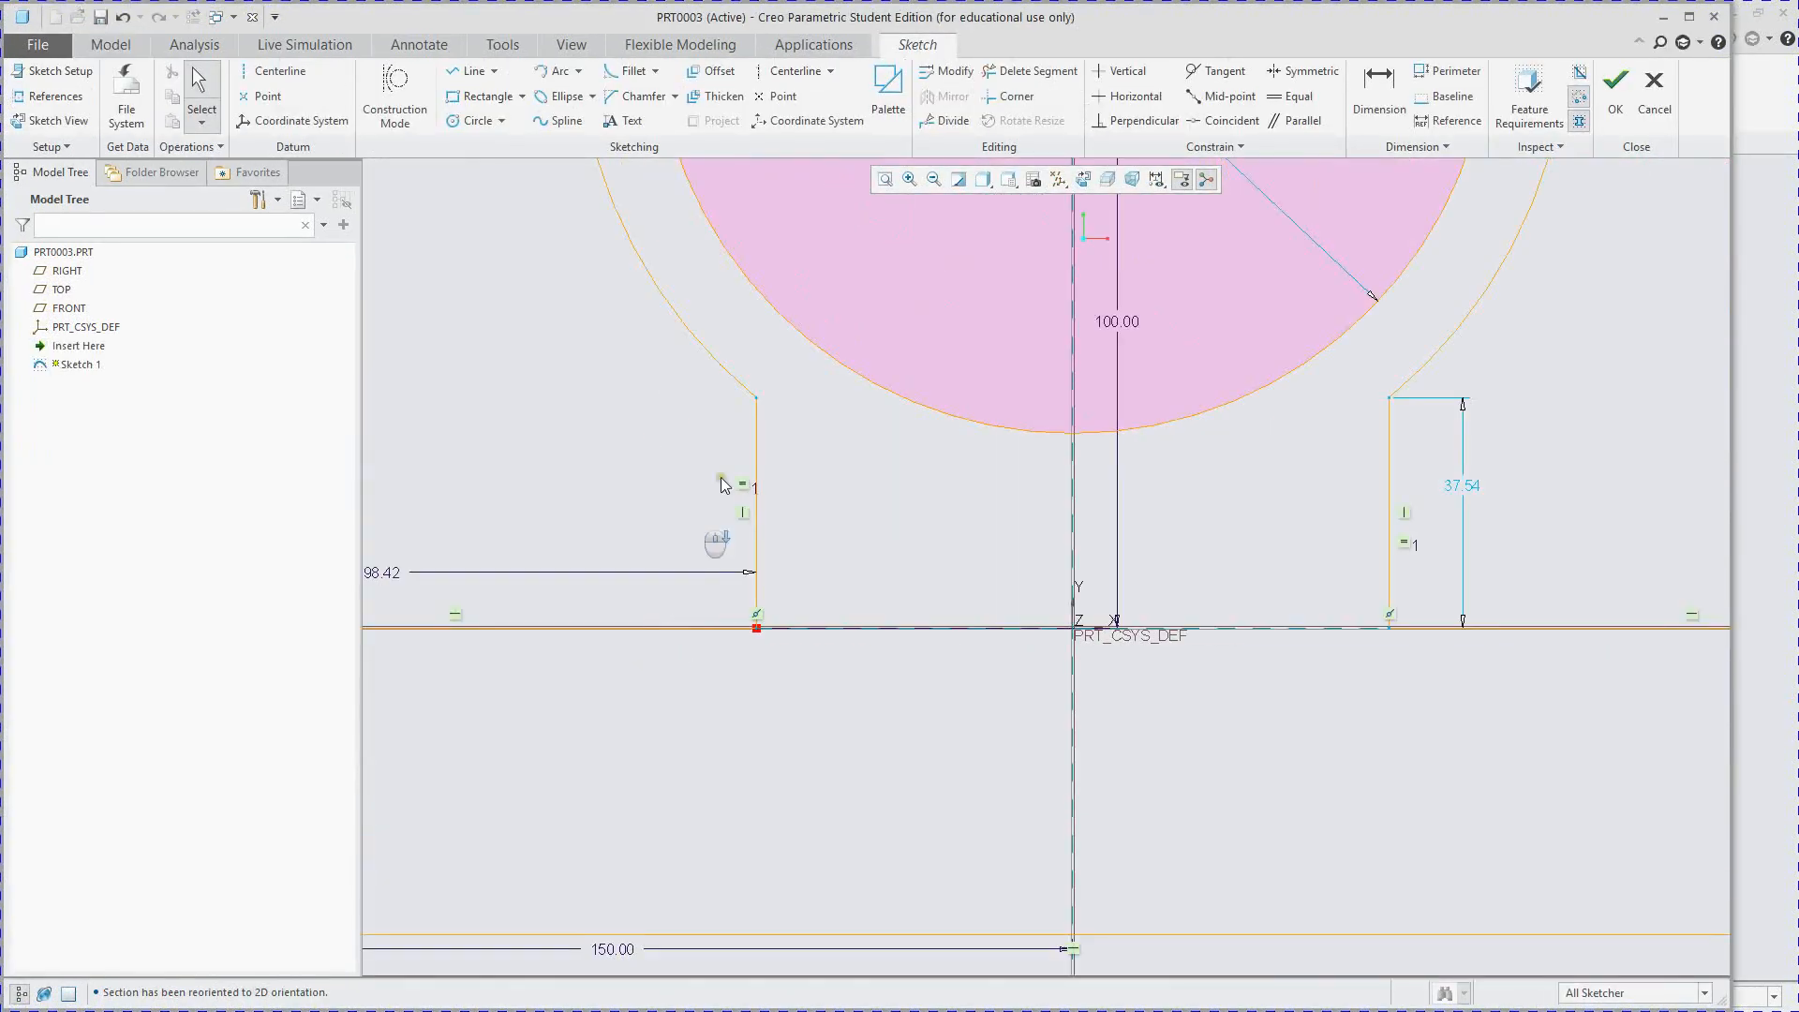
pyautogui.click(1038, 77)
pyautogui.click(757, 474)
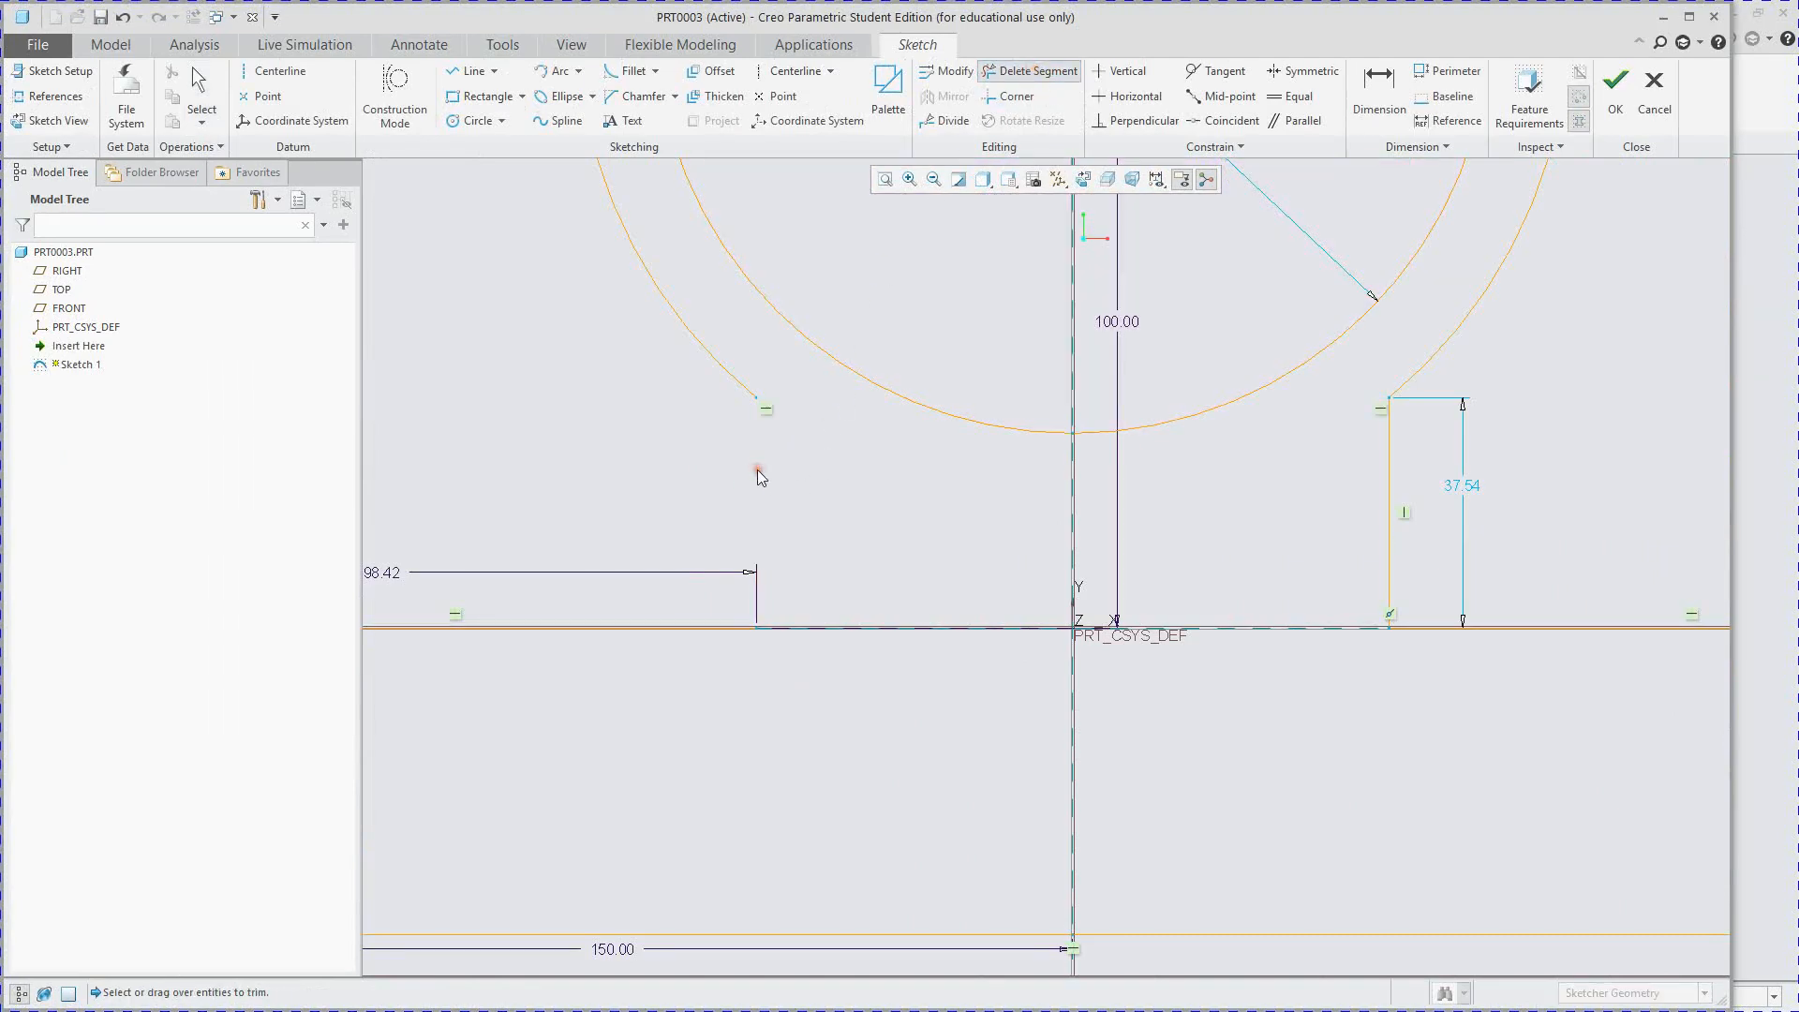
# - Redraw the left vertical line from the outer arc's open end to the base's top edge and finish the sketch
pyautogui.click(477, 87)
pyautogui.click(751, 389)
pyautogui.scroll(-2, 756, 629)
pyautogui.scroll(6, 756, 634)
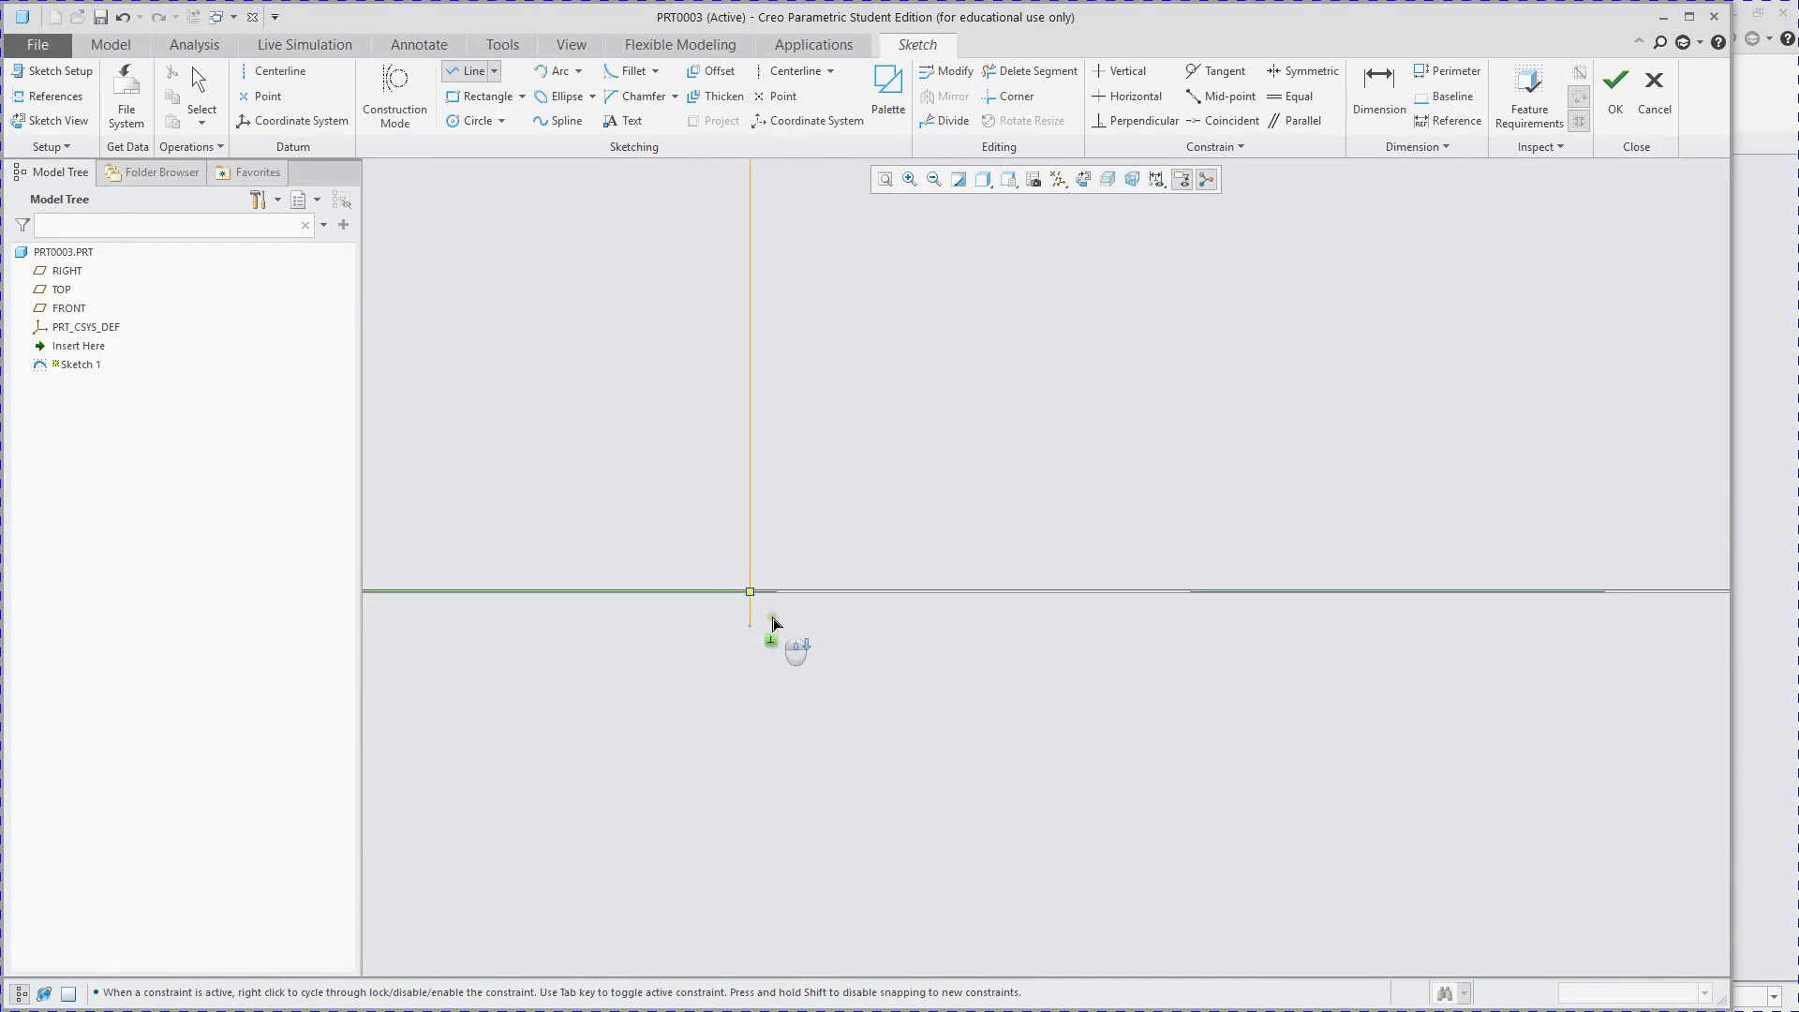
pyautogui.scroll(-3, 751, 494)
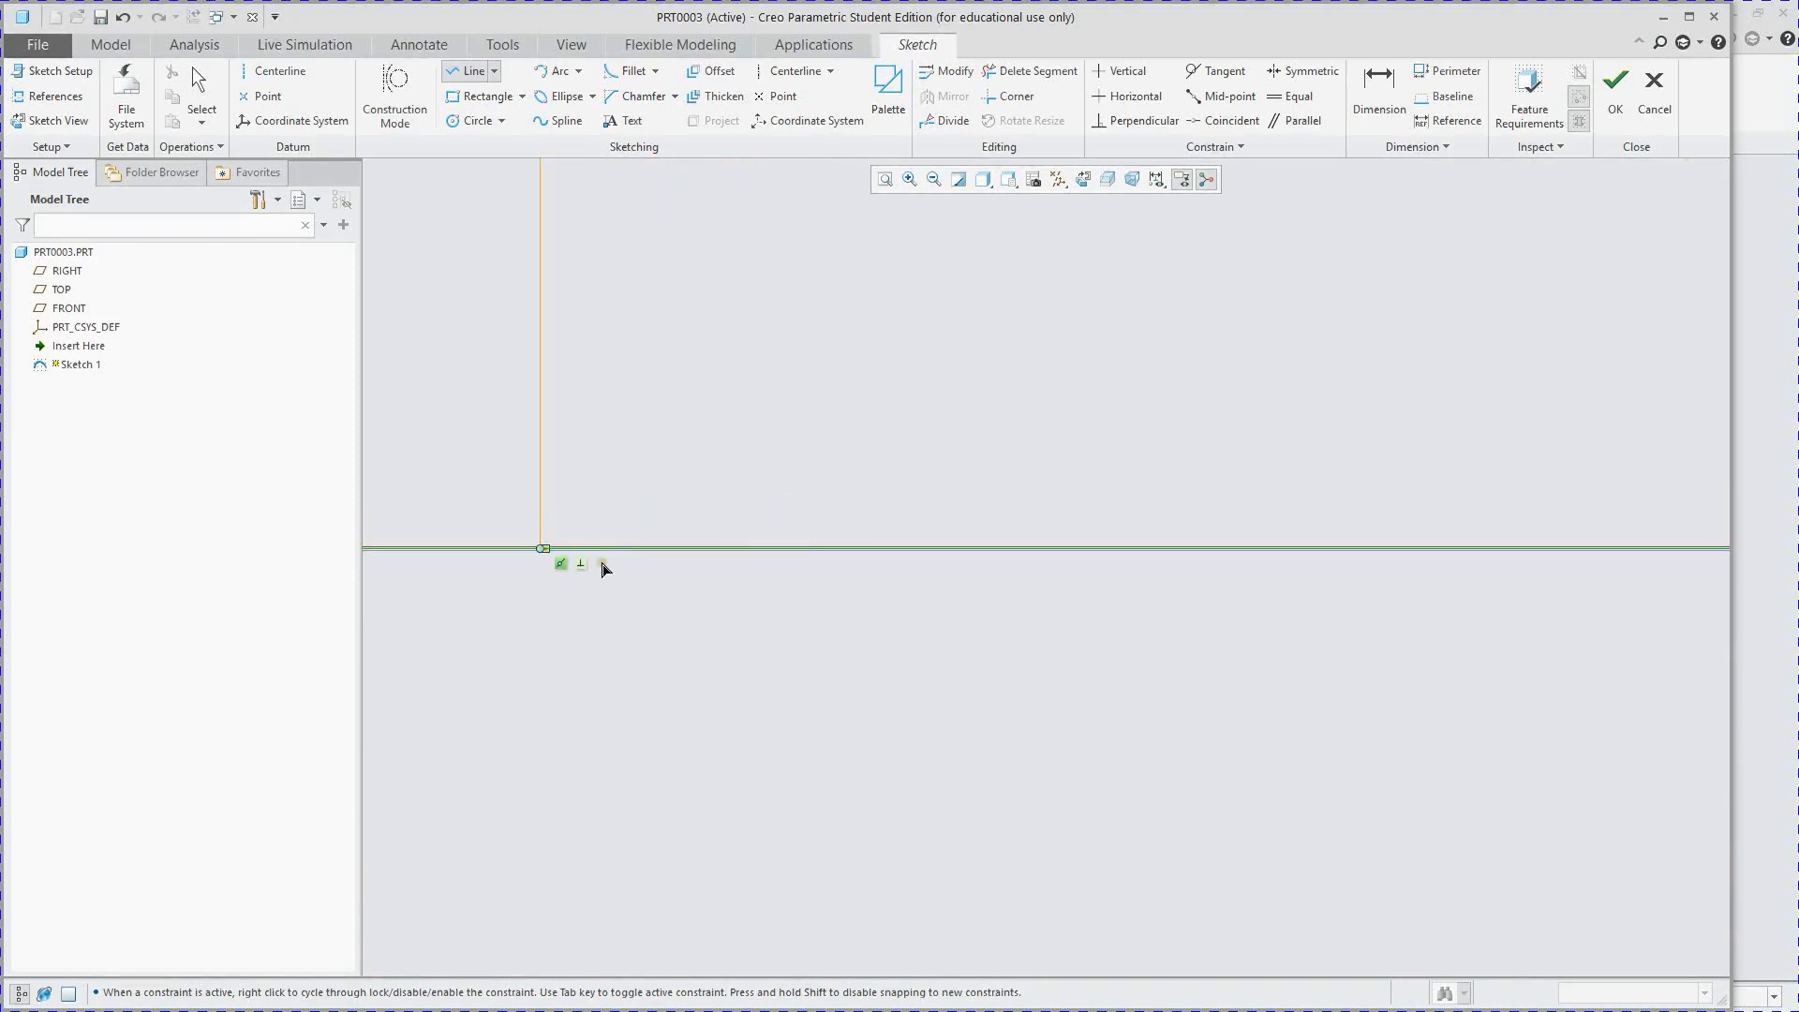
pyautogui.keyDown('shift'); pyautogui.moveTo(701, 564); pyautogui.dragTo(685, 581, button='middle'); pyautogui.keyUp('shift')
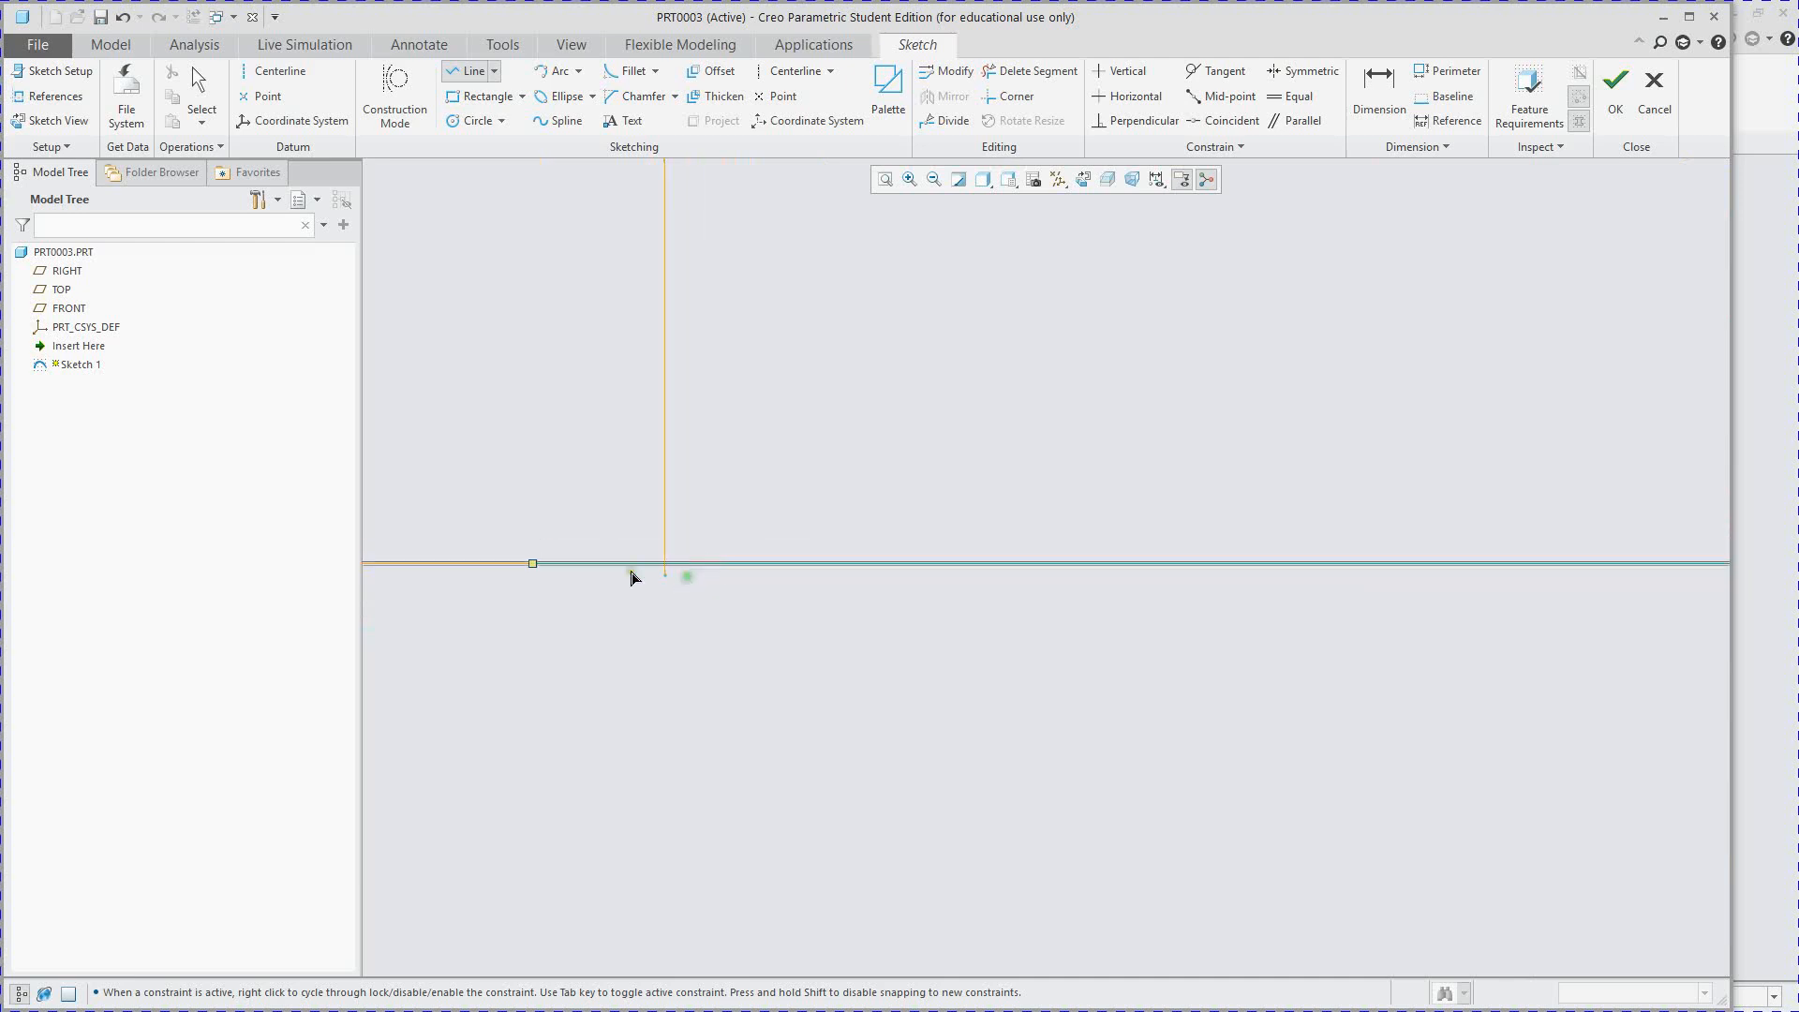
pyautogui.moveTo(574, 610)
pyautogui.keyDown('shift'); pyautogui.mouseDown(button='middle')
pyautogui.moveTo(643, 702)
pyautogui.moveTo(711, 727)
pyautogui.moveTo(785, 712)
pyautogui.mouseUp(button='middle'); pyautogui.keyUp('shift')
pyautogui.scroll(6, 813, 699)
pyautogui.scroll(3, 1222, 829)
pyautogui.scroll(4, 1248, 785)
pyautogui.middleClick(1368, 792)
pyautogui.scroll(-4, 1404, 795)
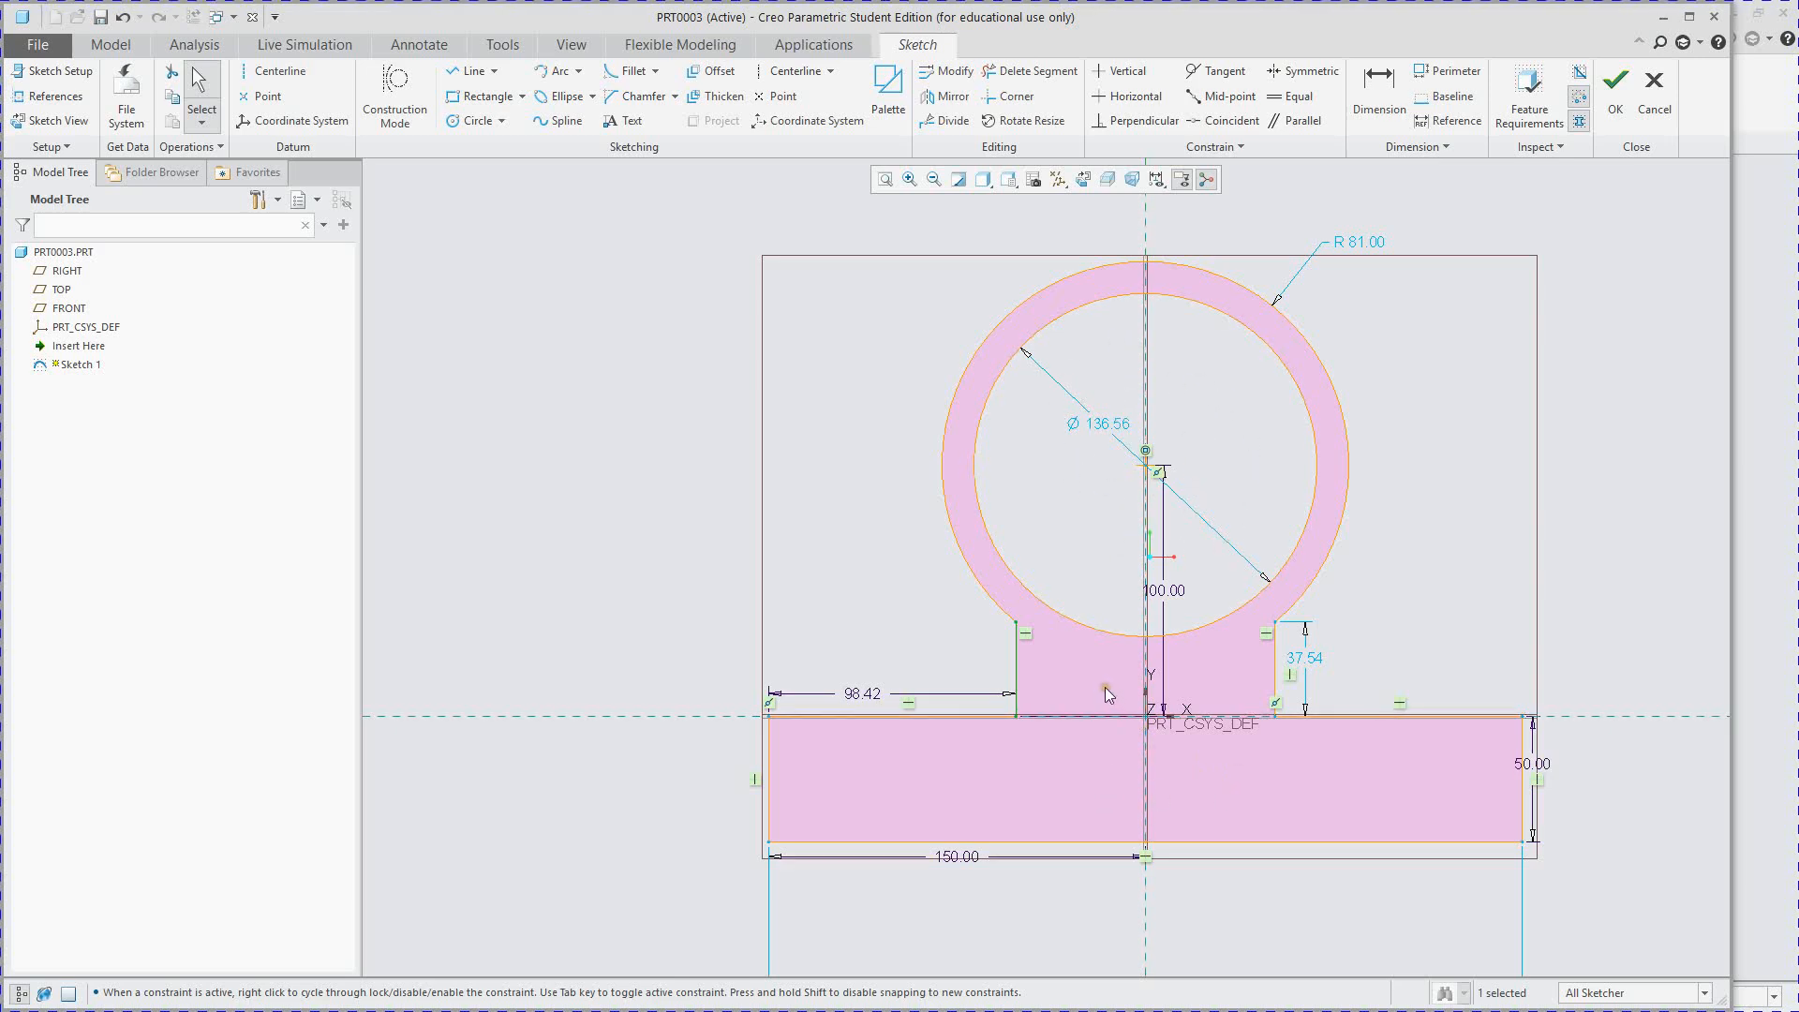
pyautogui.click(1619, 98)
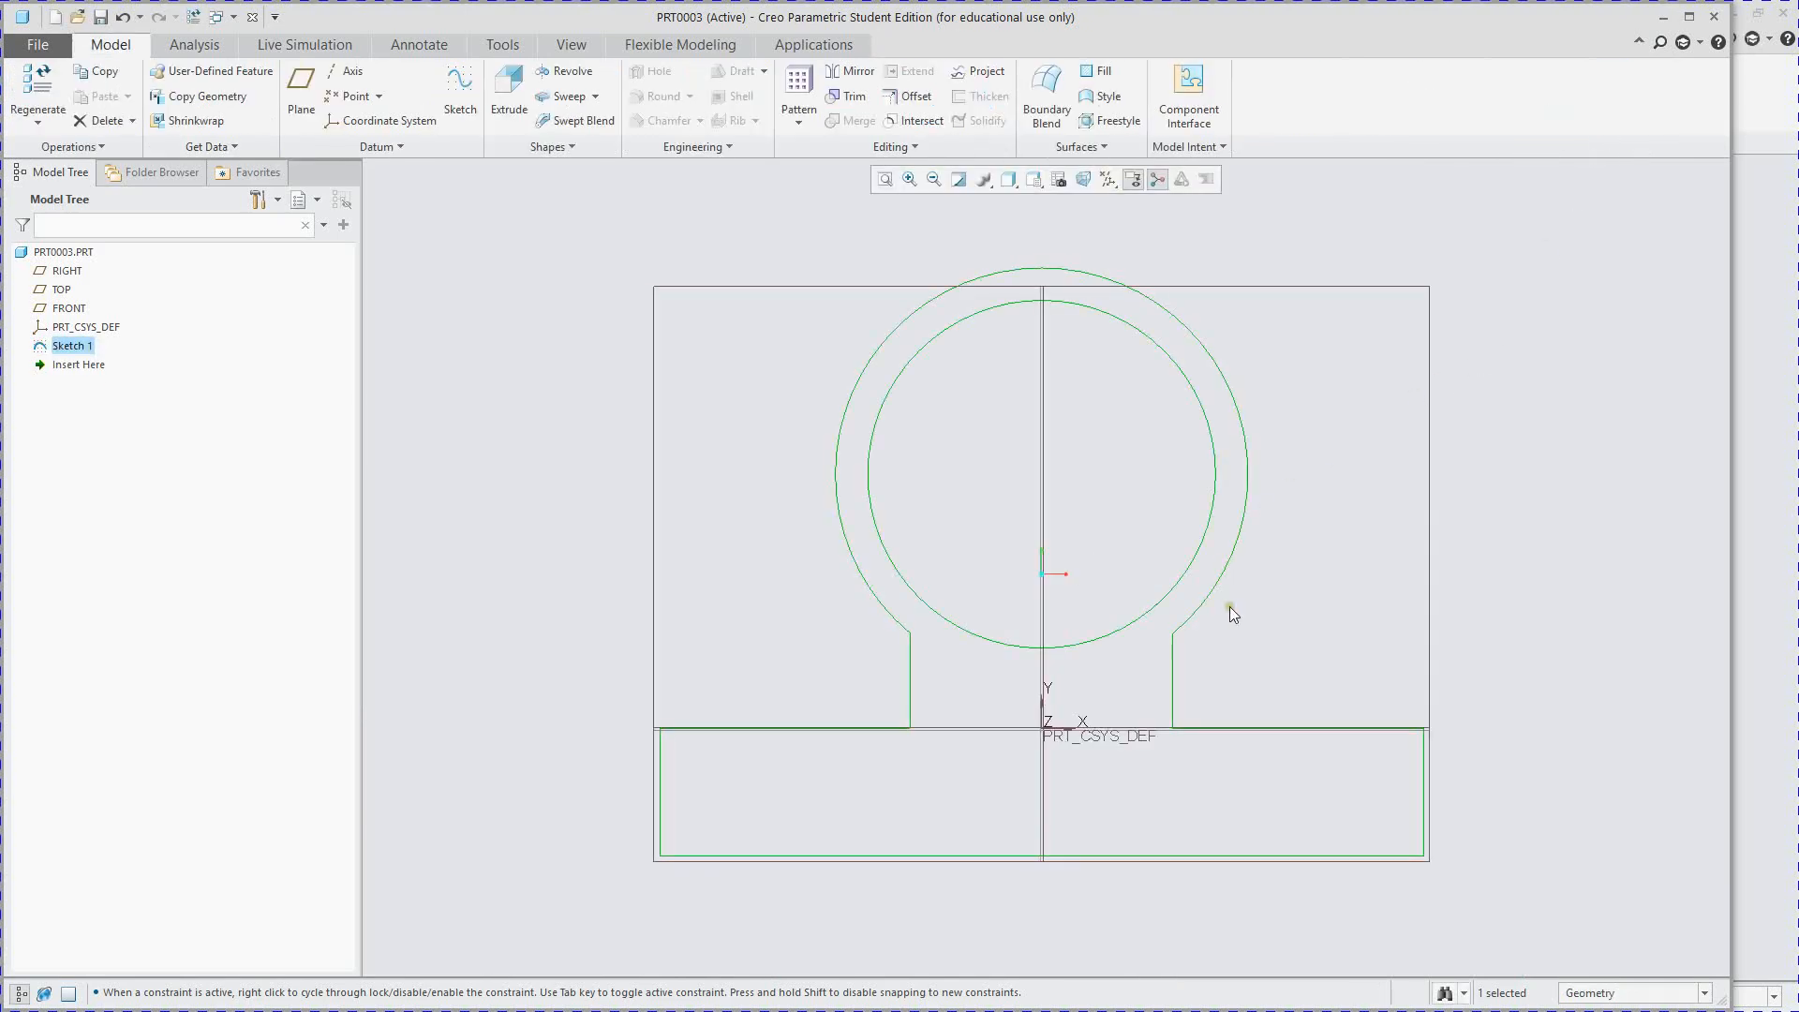
# - Extrude the base-and-ring sketch into a solid with a depth of 150
pyautogui.click(509, 94)
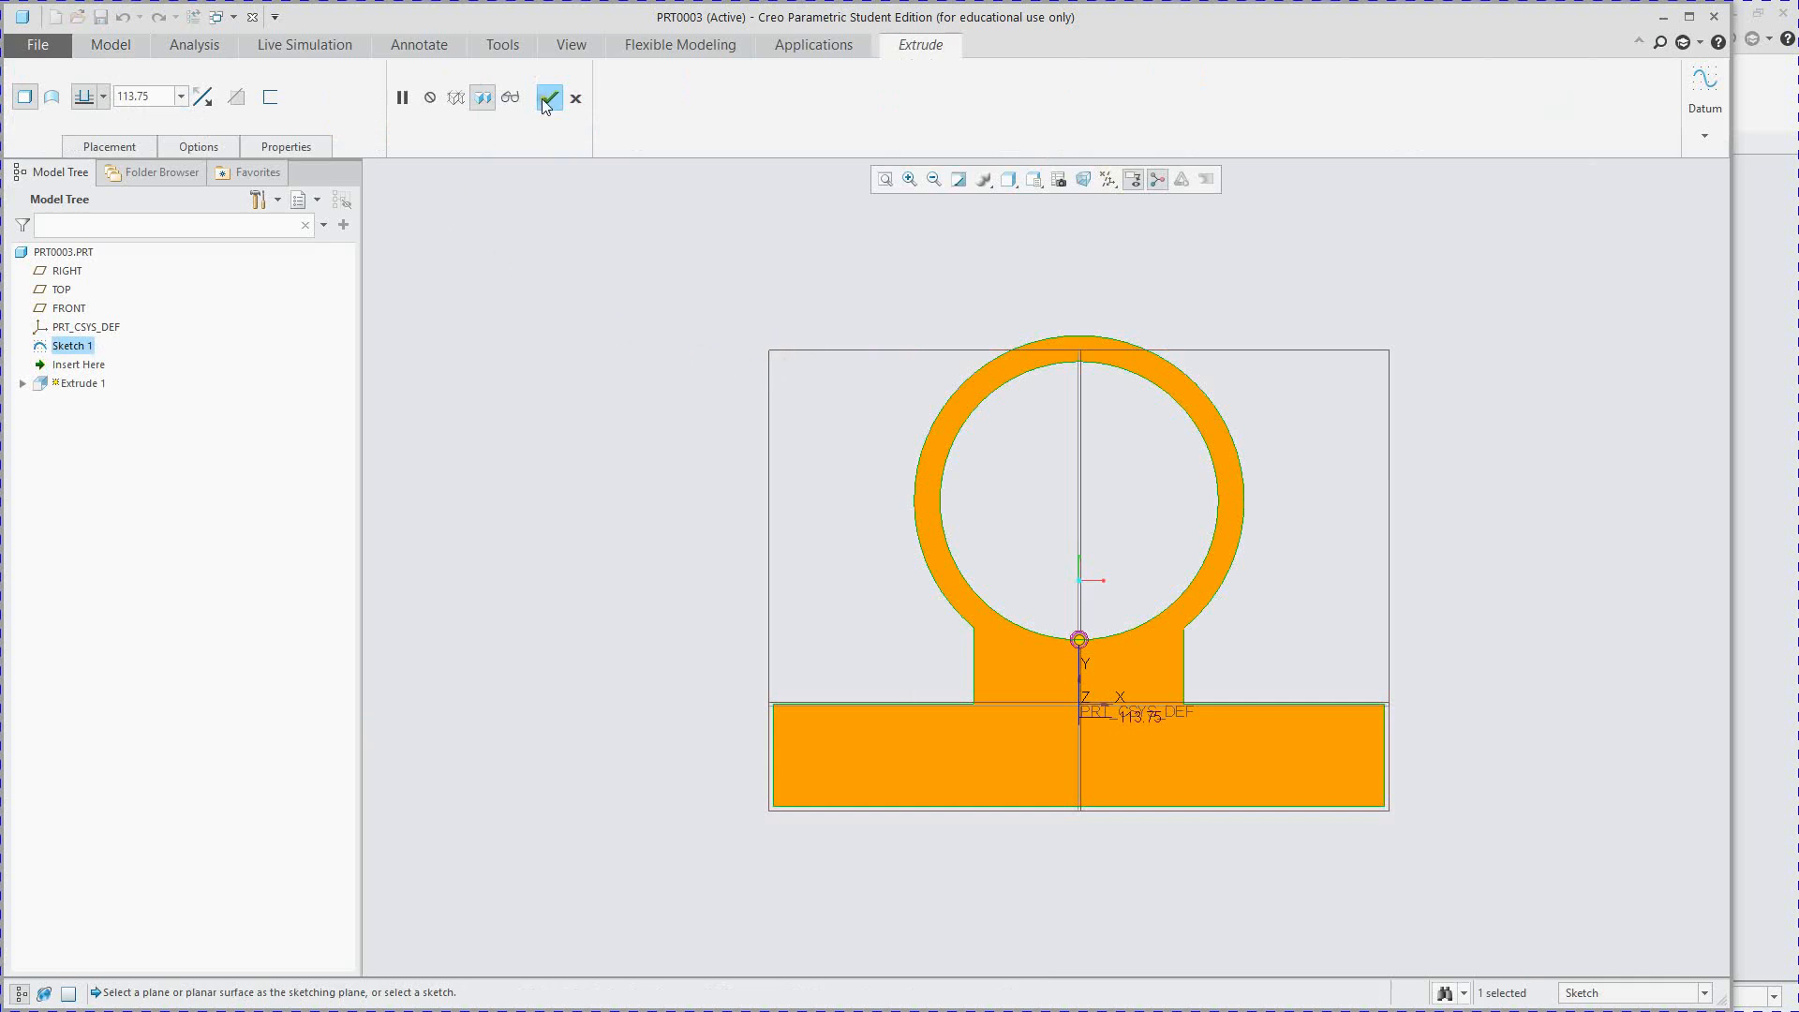
pyautogui.moveTo(683, 334)
pyautogui.mouseDown(button='middle')
pyautogui.moveTo(690, 390)
pyautogui.moveTo(619, 393)
pyautogui.mouseUp(button='middle')
pyautogui.doubleClick(140, 96)
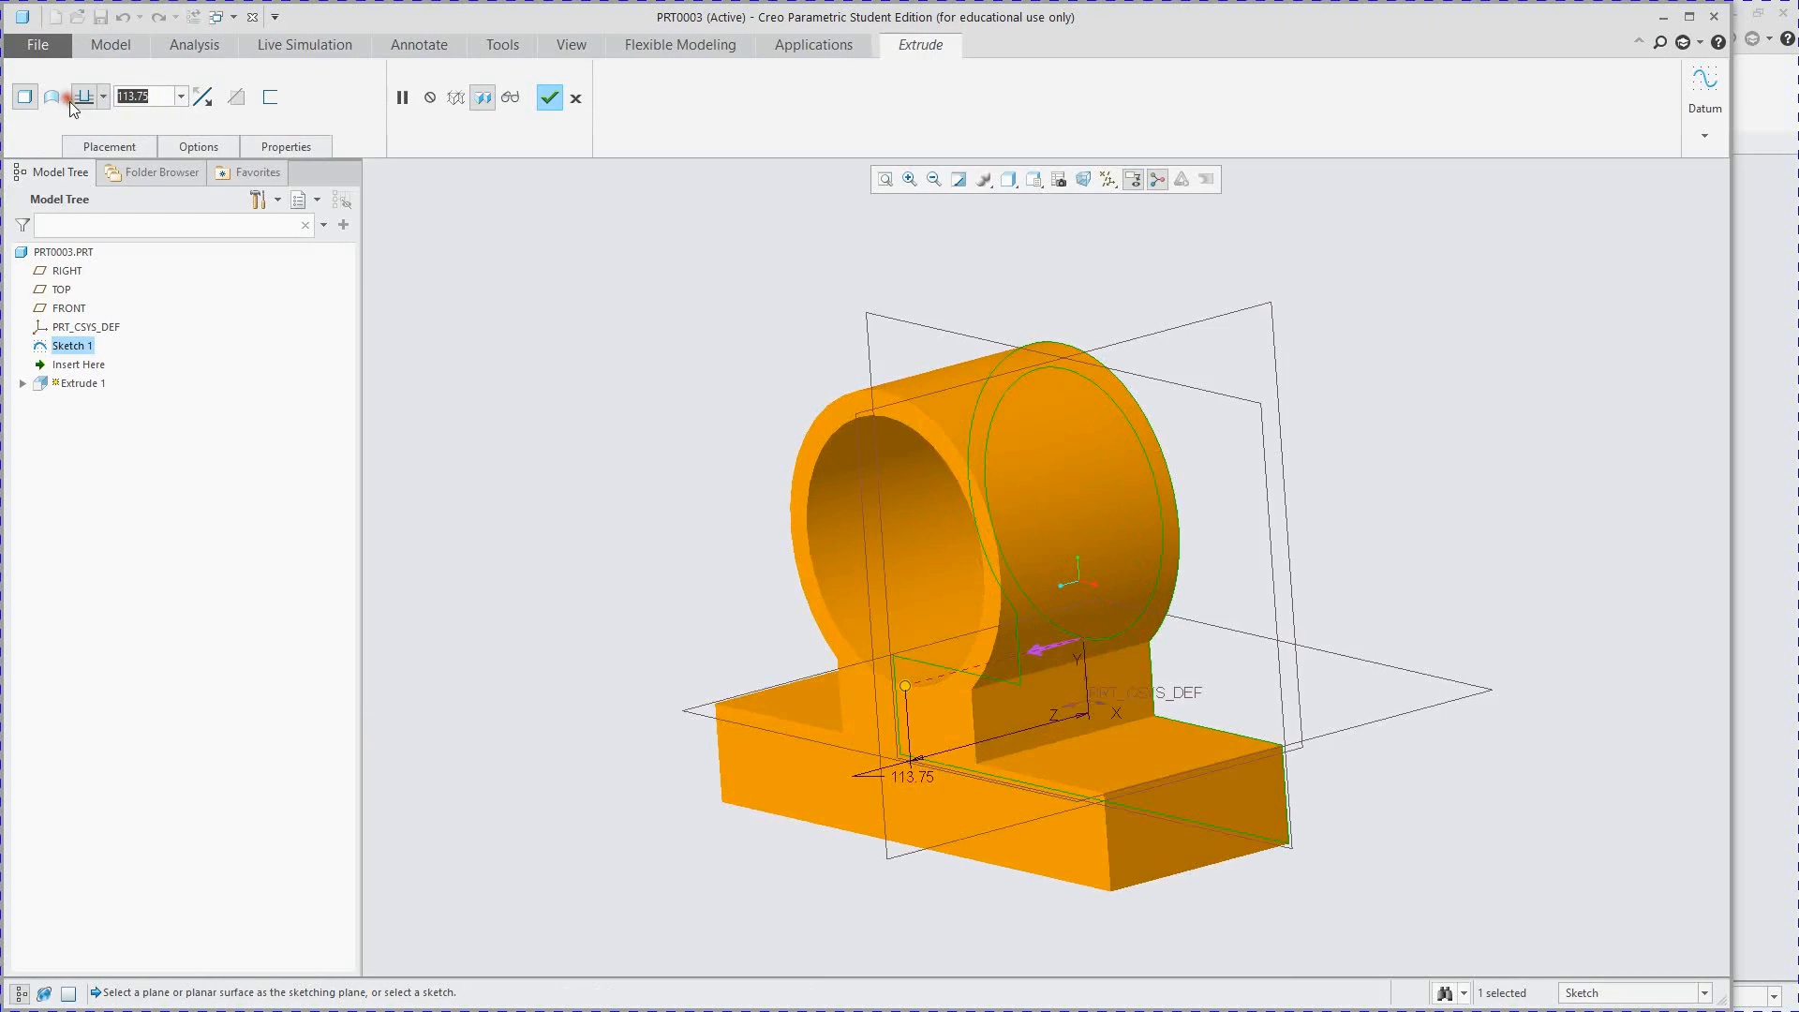
pyautogui.write('10')
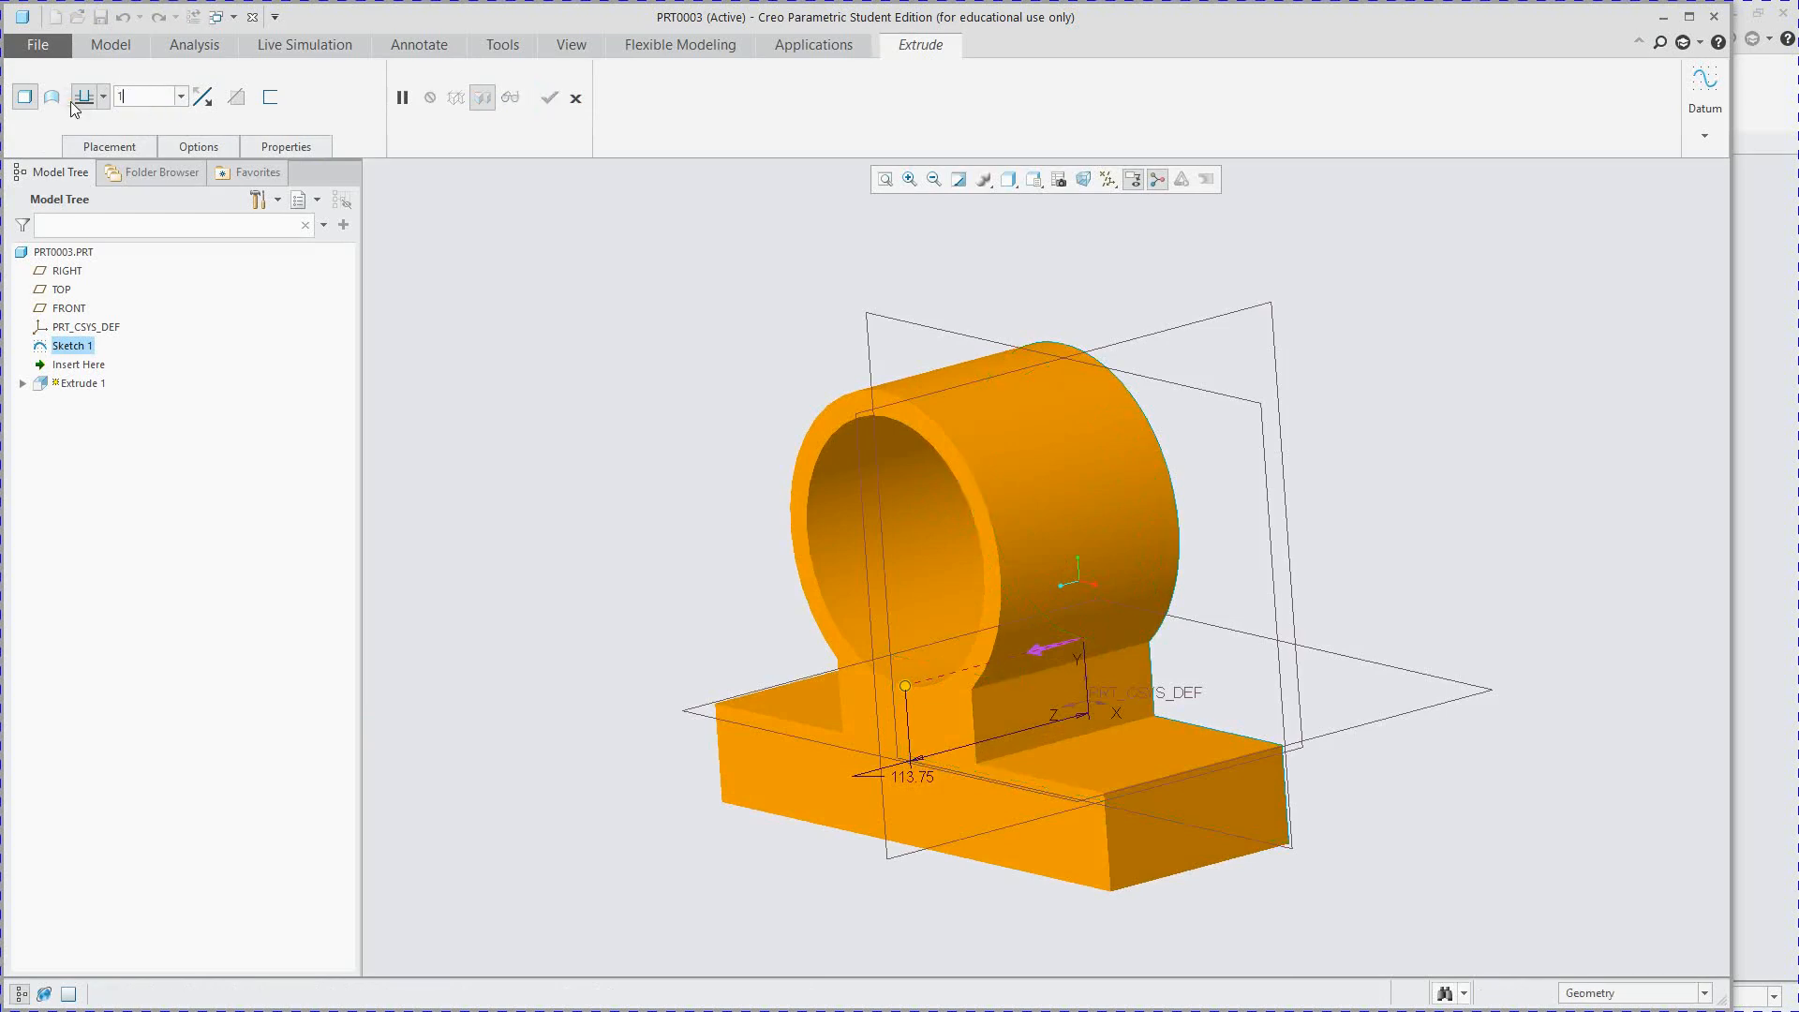
pyautogui.press('Return')
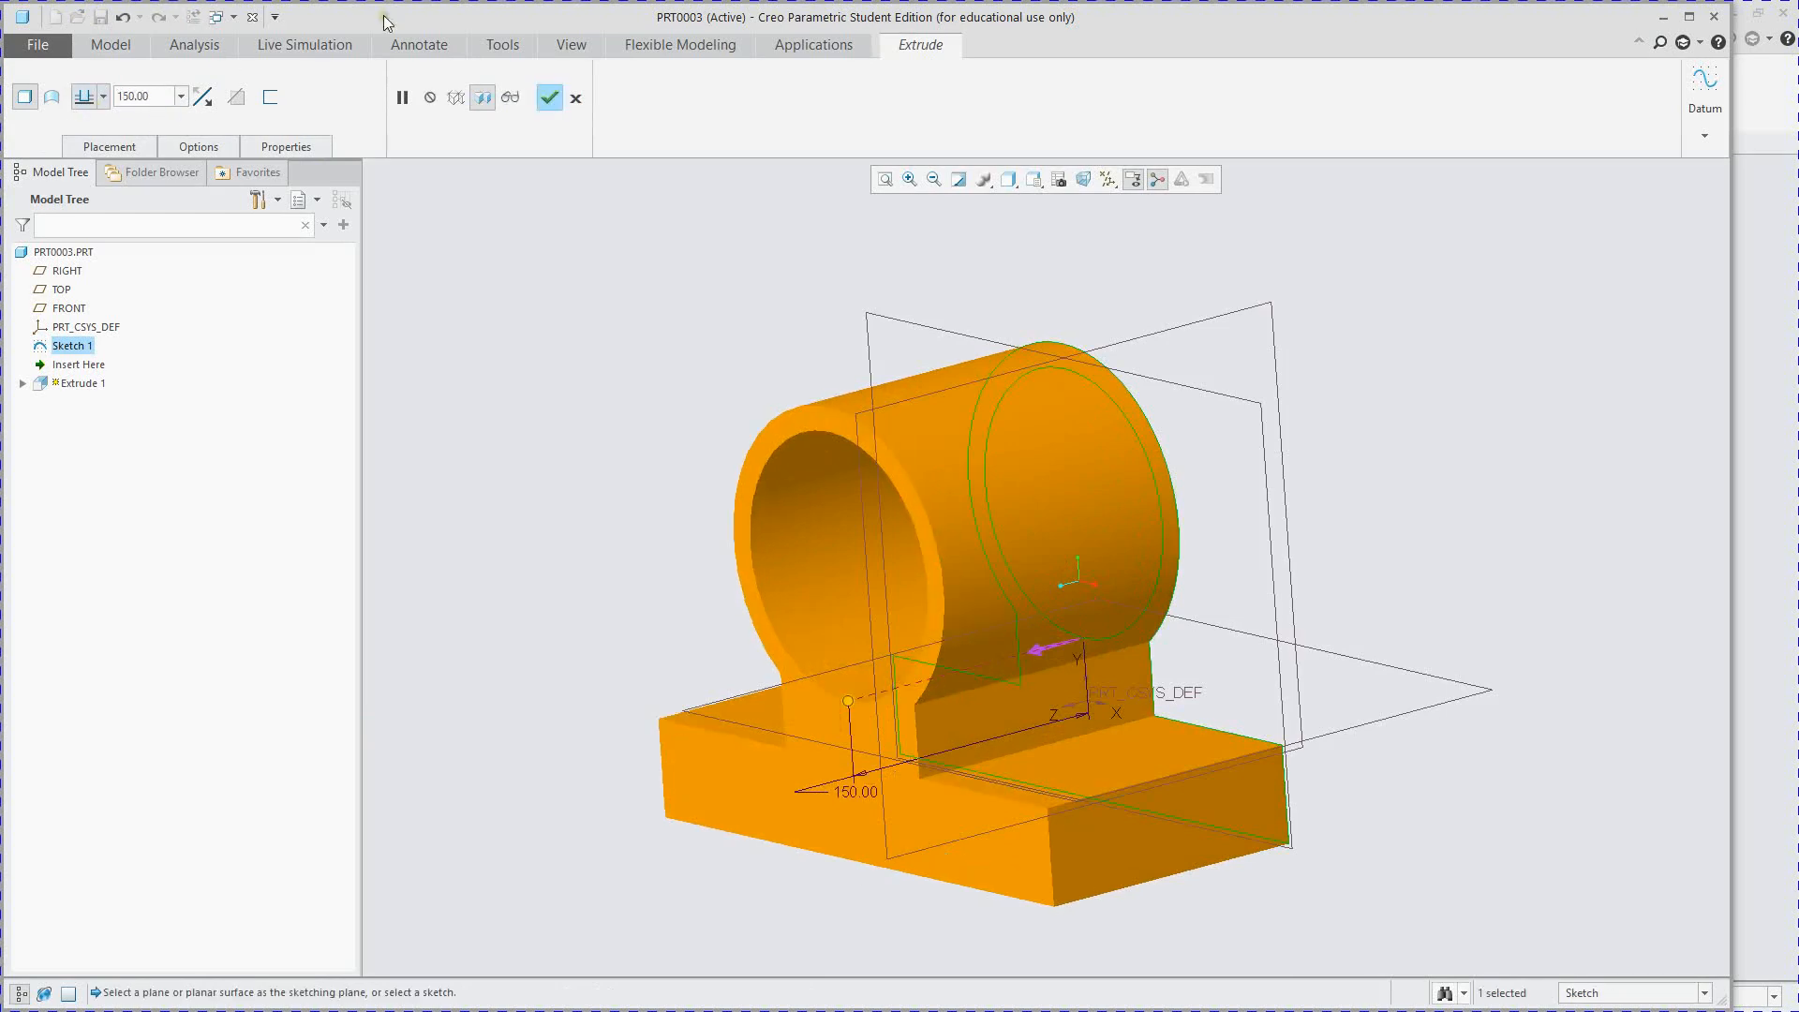
pyautogui.click(549, 97)
pyautogui.moveTo(973, 663); pyautogui.dragTo(818, 759, button='middle')
pyautogui.click(649, 350)
pyautogui.scroll(2, 1279, 804)
pyautogui.scroll(-2, 1273, 802)
pyautogui.scroll(2, 1288, 814)
pyautogui.scroll(-1, 1291, 804)
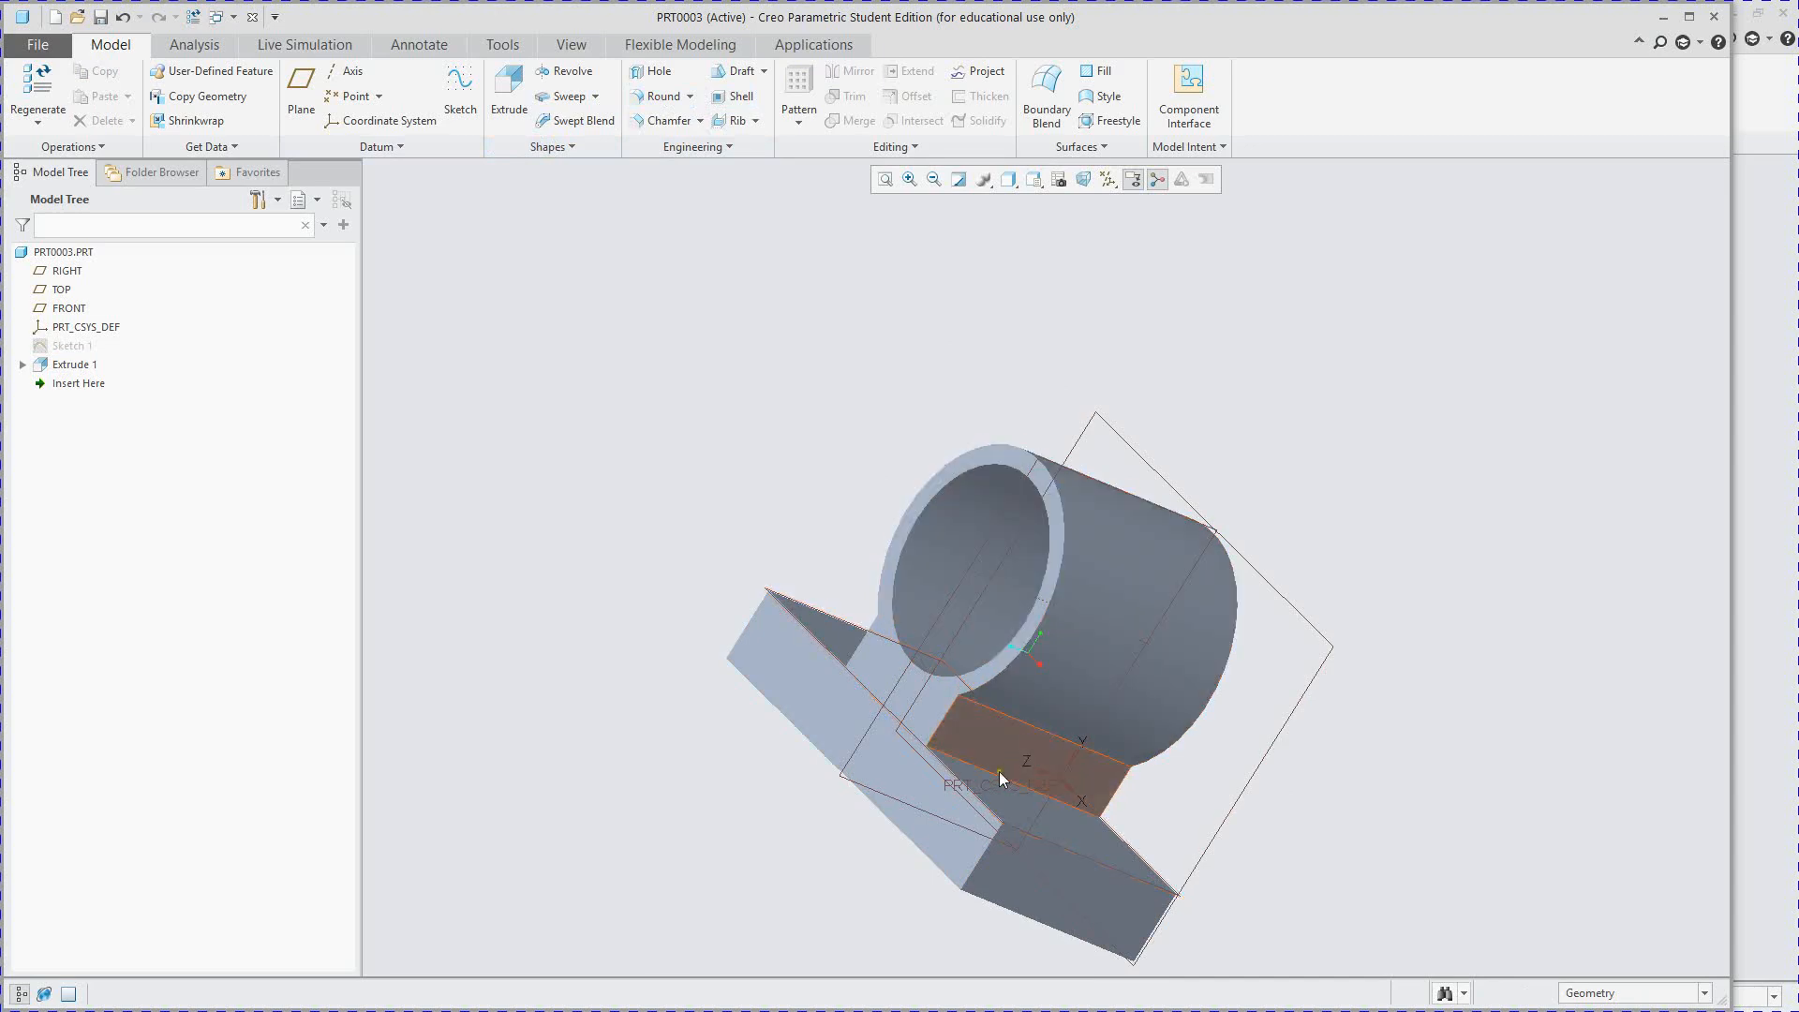
pyautogui.click(661, 95)
pyautogui.scroll(2, 1052, 683)
pyautogui.scroll(-2, 1071, 723)
pyautogui.scroll(-1, 1068, 717)
pyautogui.scroll(1, 1010, 659)
pyautogui.scroll(-1, 1011, 659)
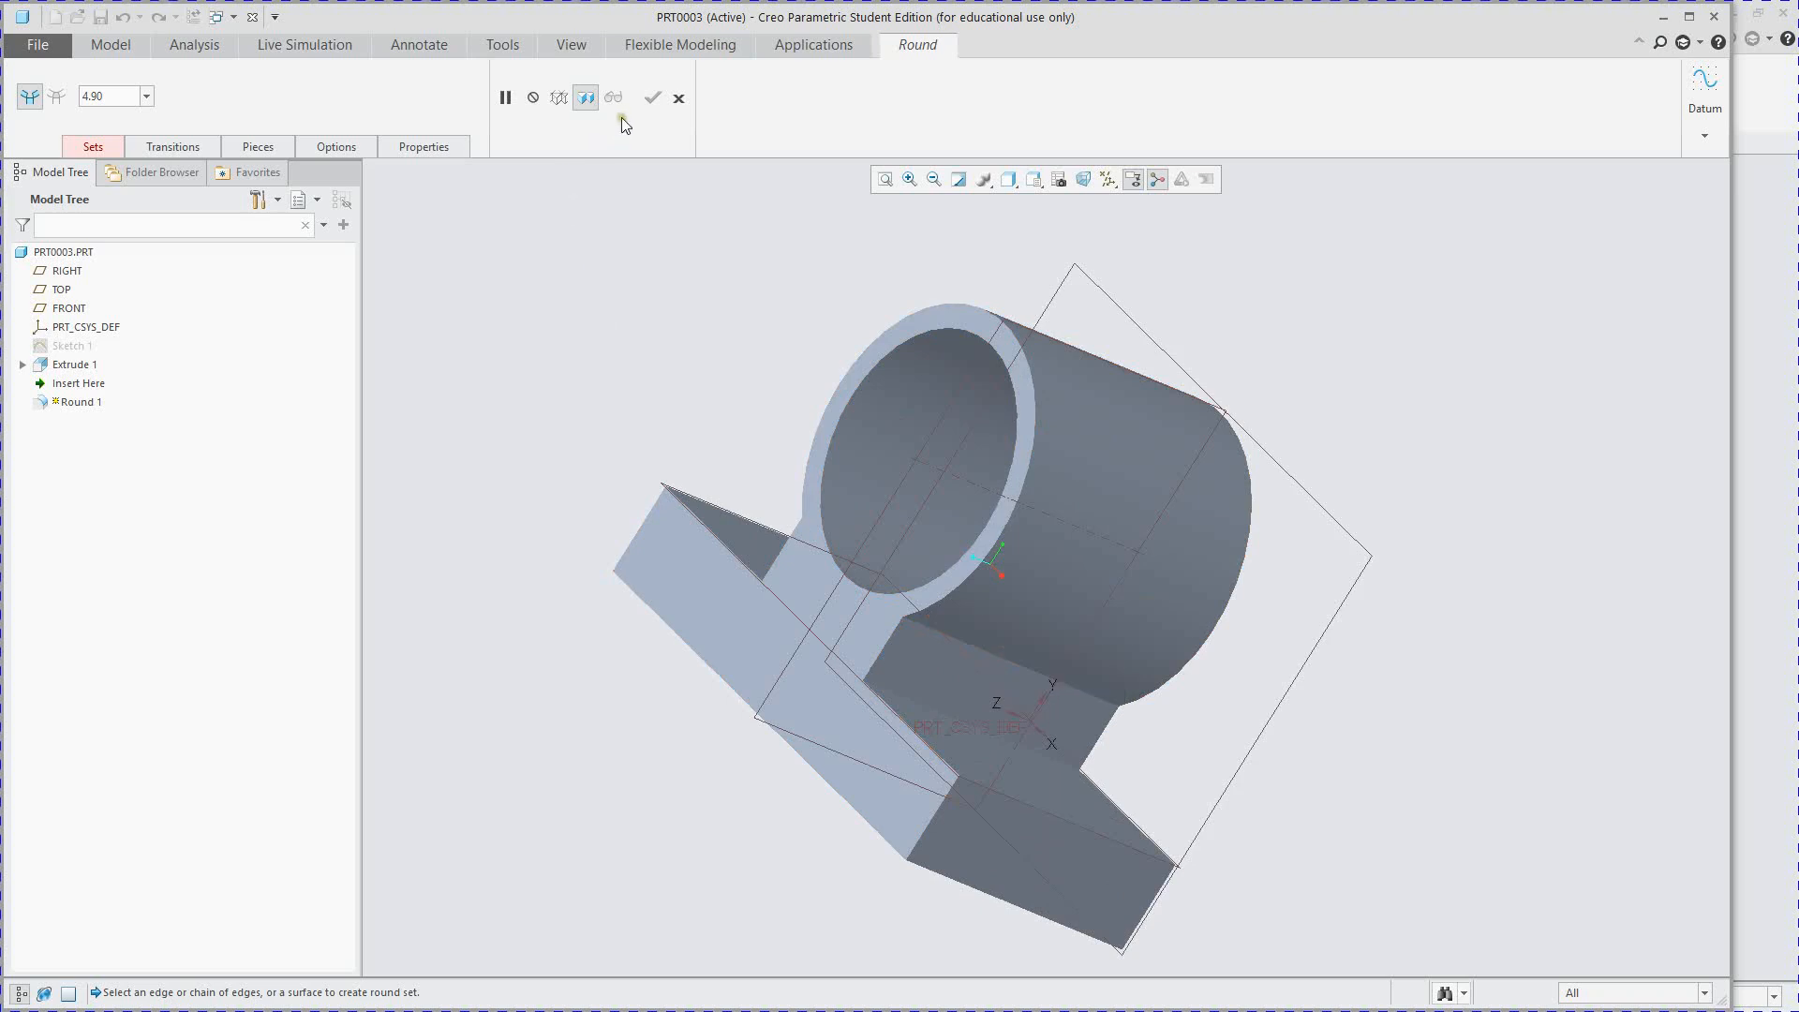
pyautogui.click(679, 97)
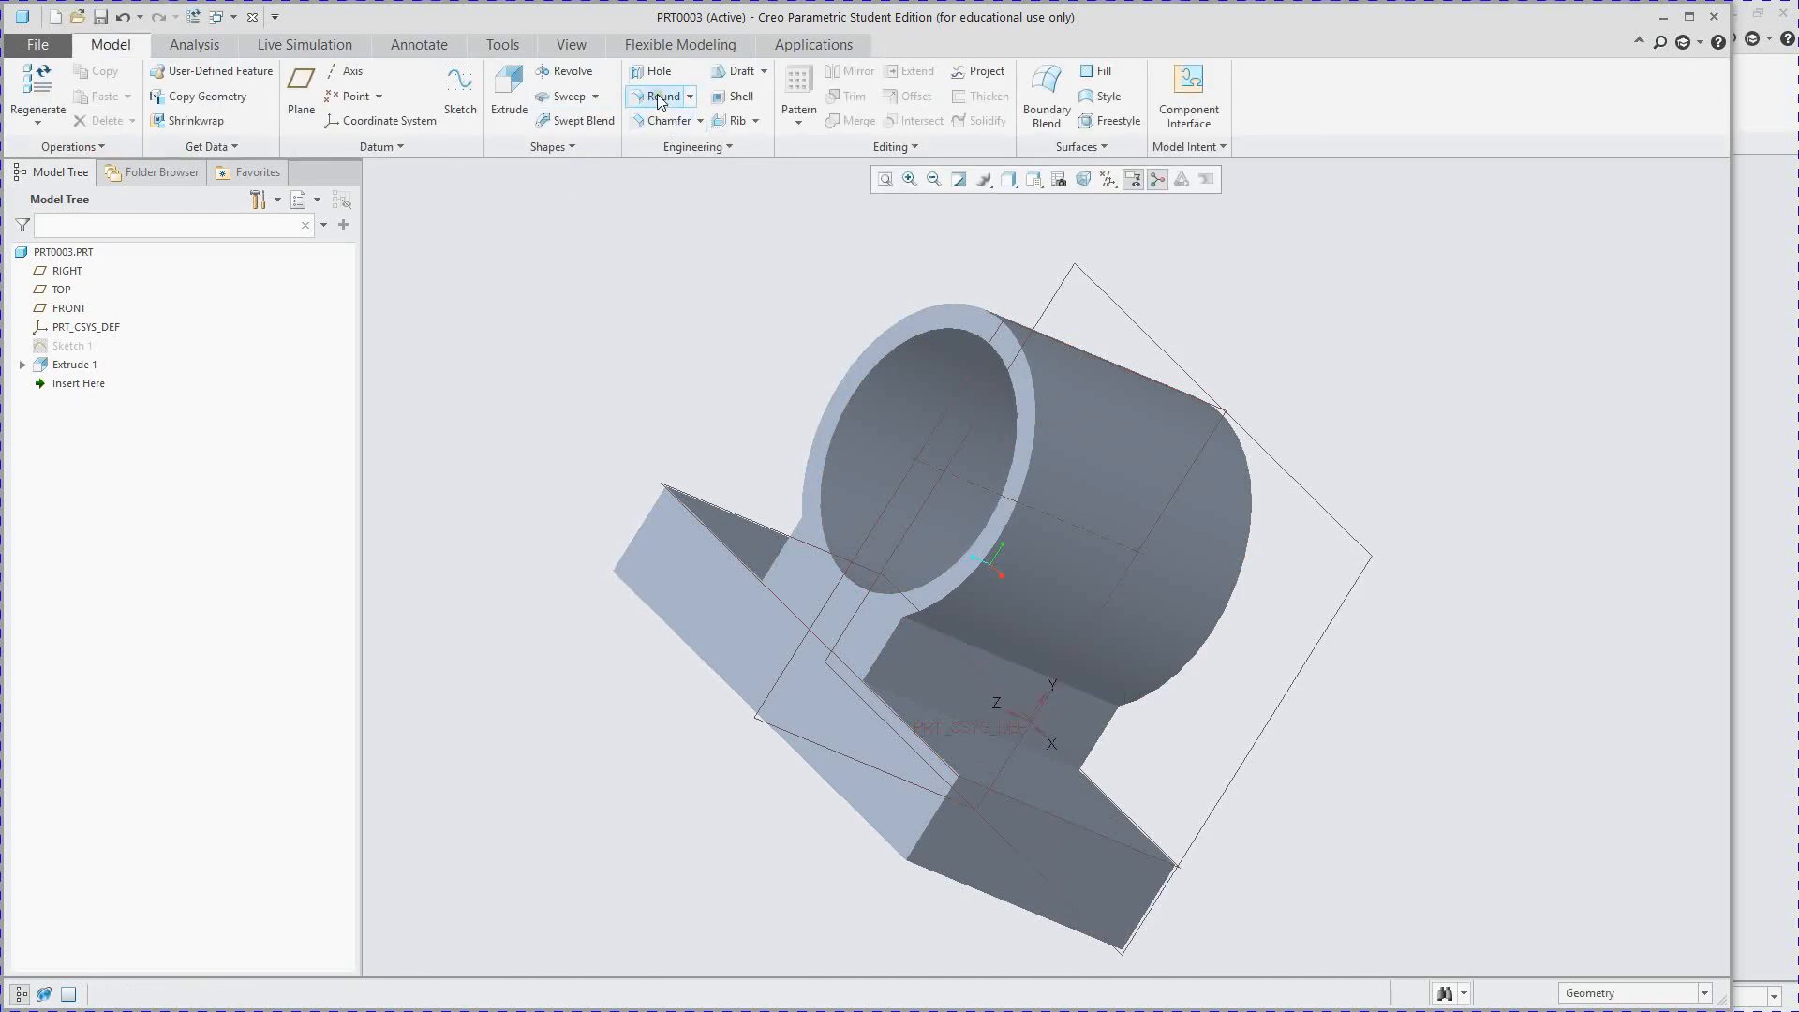
# - Round the junction between the web's right side face and the cylinder's outer surface with a radius of 10
pyautogui.click(663, 96)
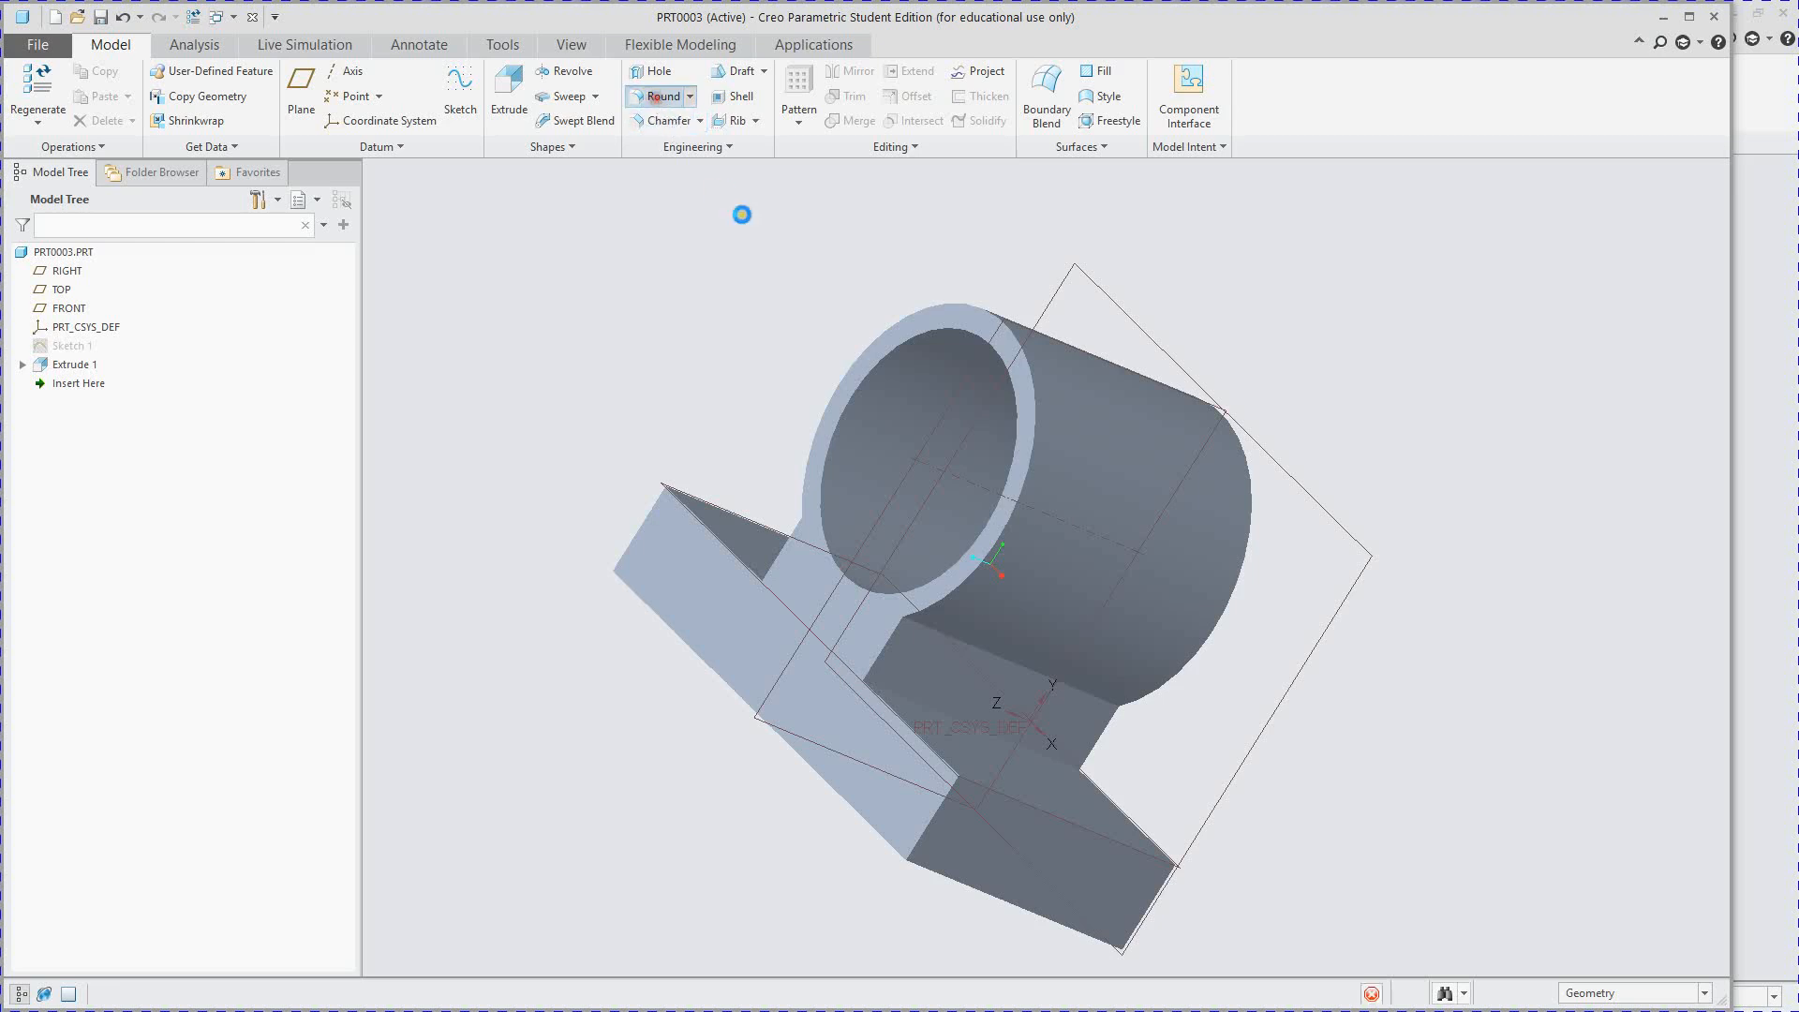
pyautogui.click(990, 645)
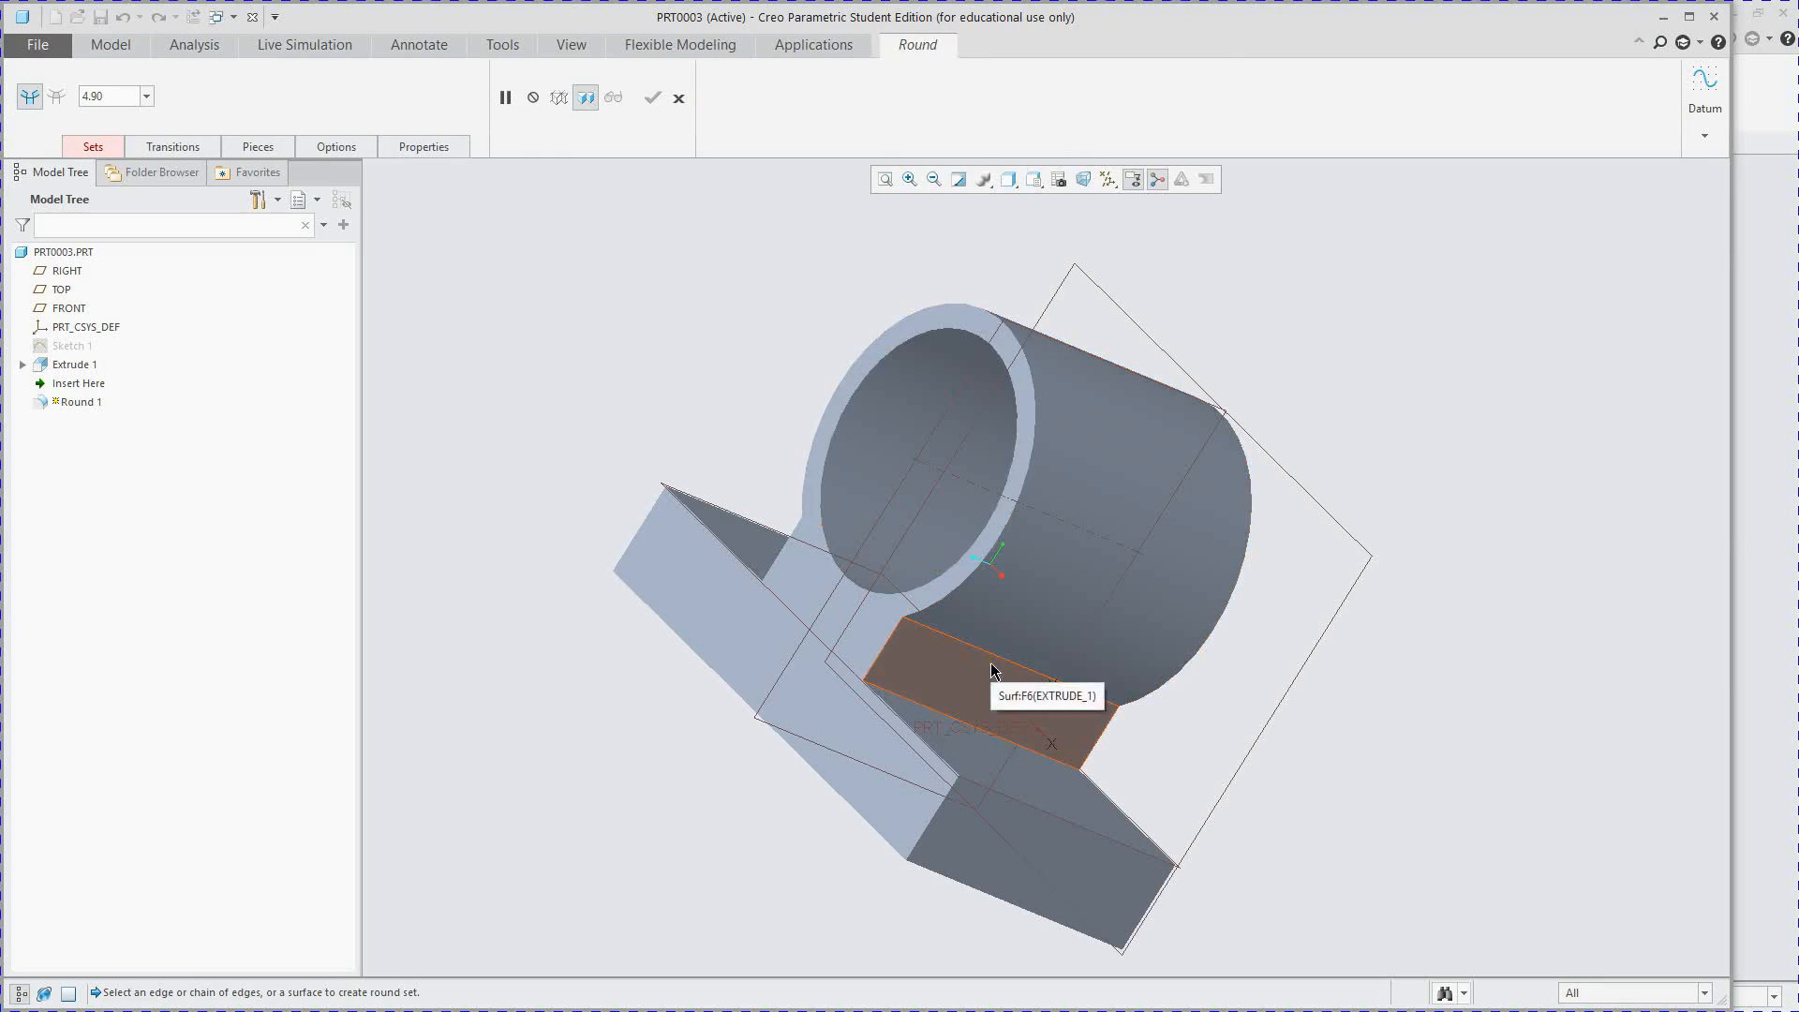
pyautogui.click(938, 684)
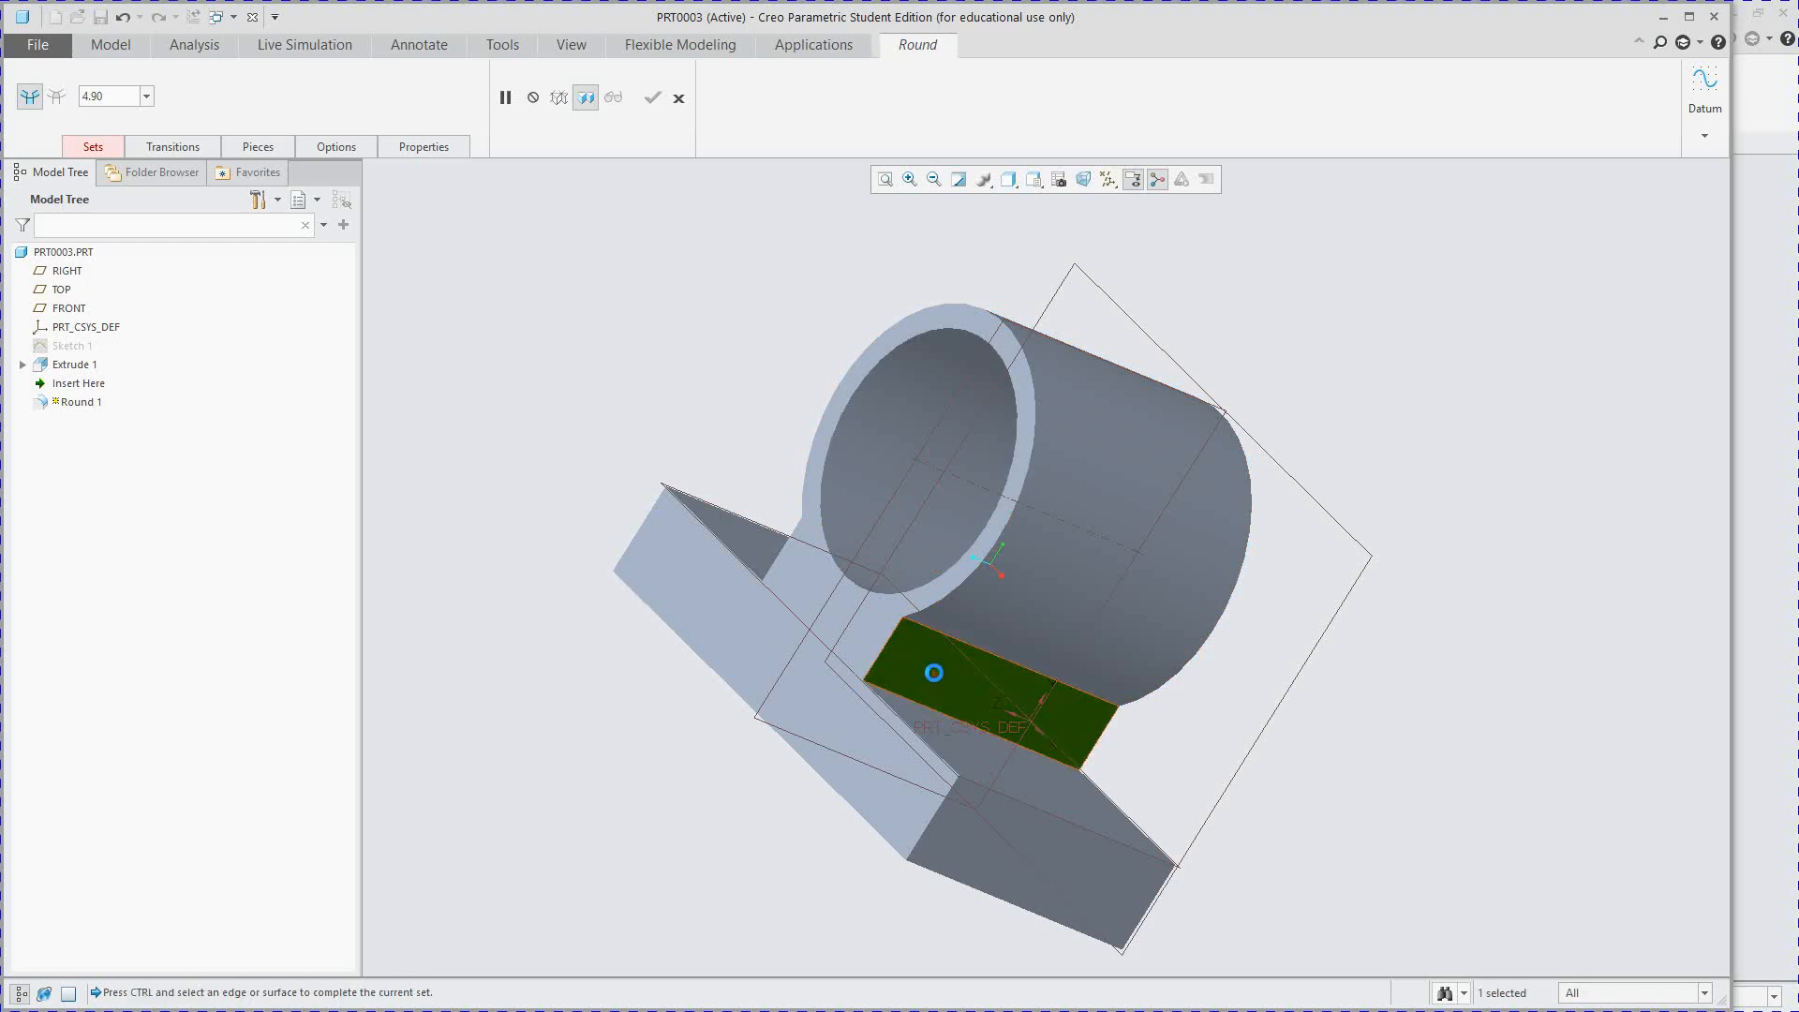
pyautogui.keyDown('ctrl'); pyautogui.click(1064, 600); pyautogui.keyUp('ctrl')
pyautogui.doubleClick(1144, 653)
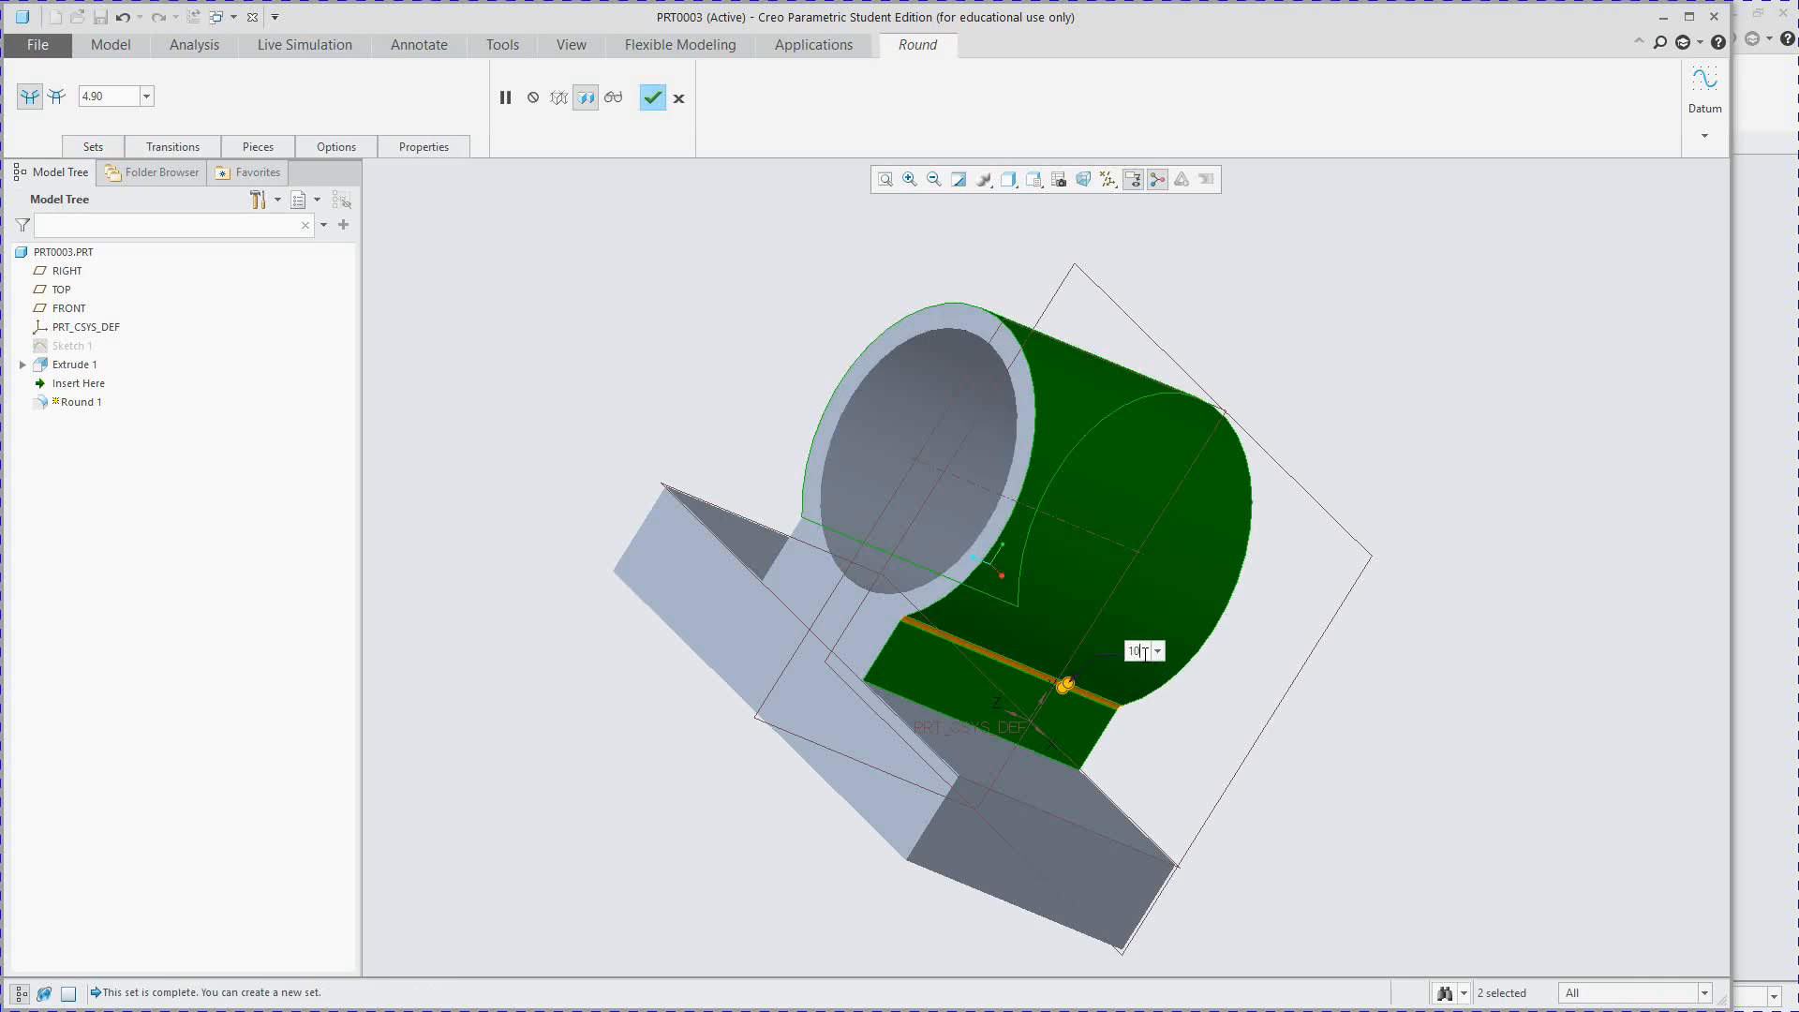
pyautogui.press('Return')
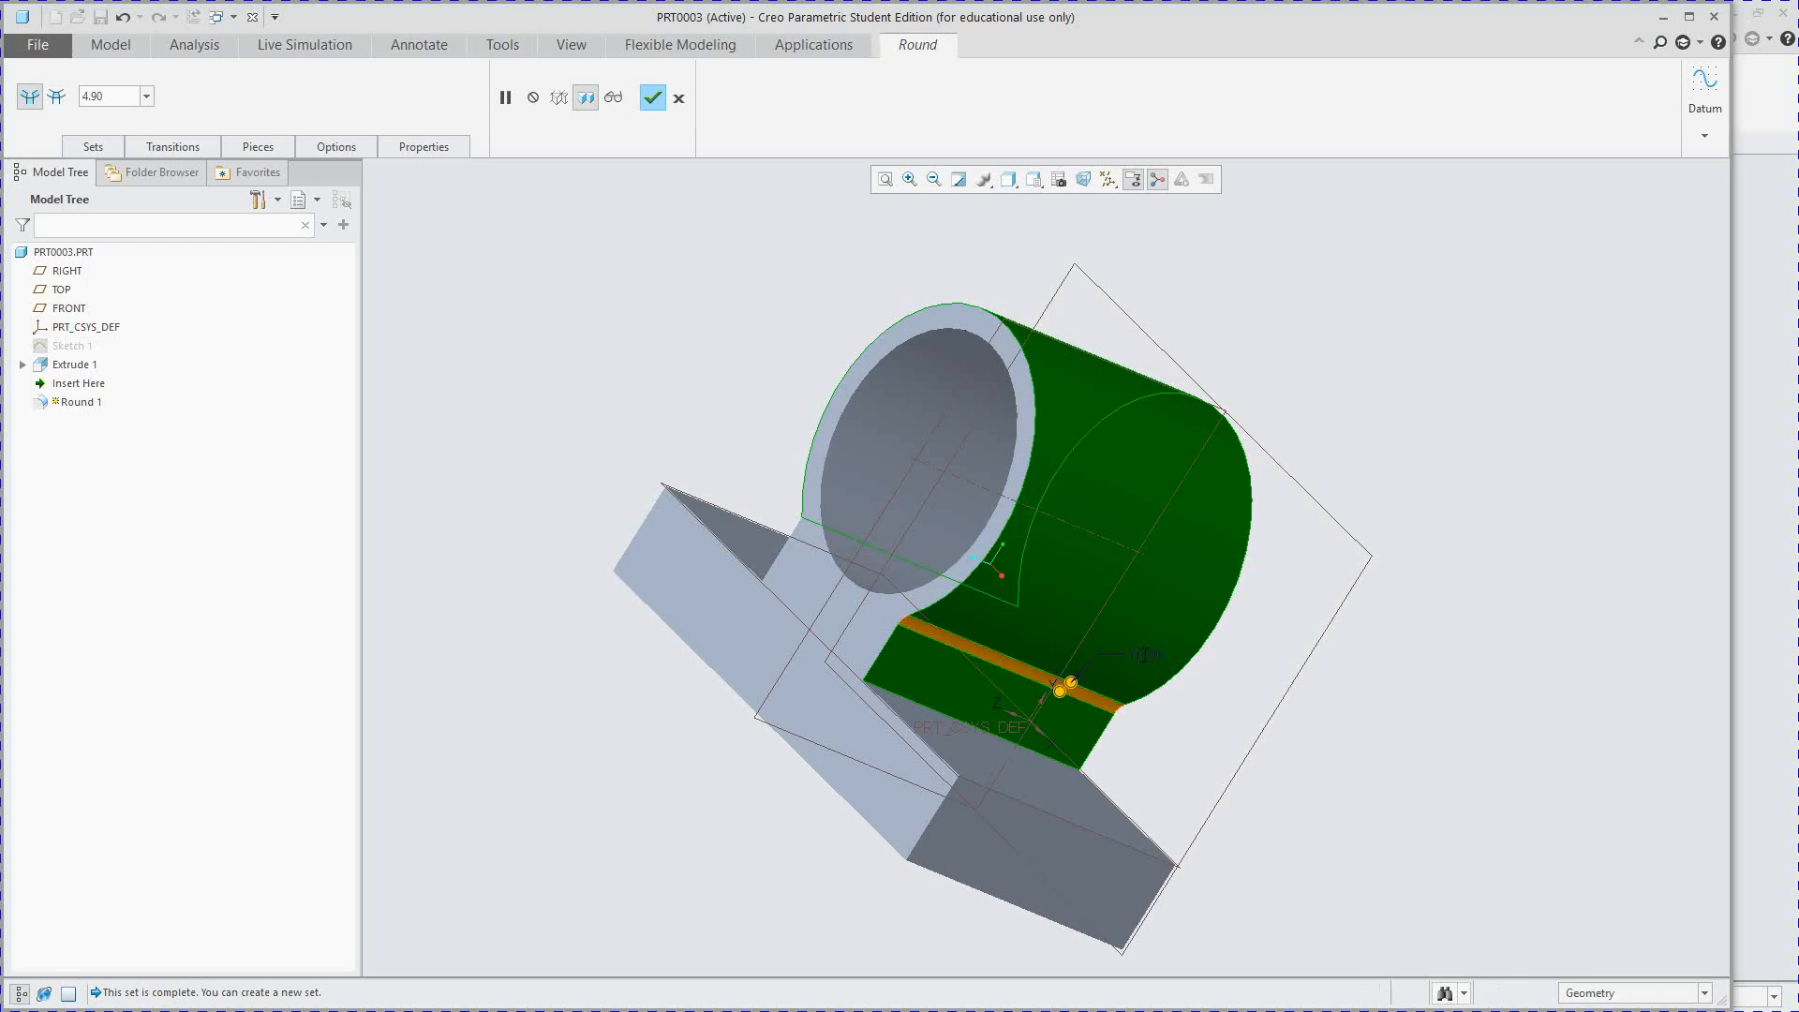
pyautogui.moveTo(576, 645); pyautogui.dragTo(803, 785, button='middle')
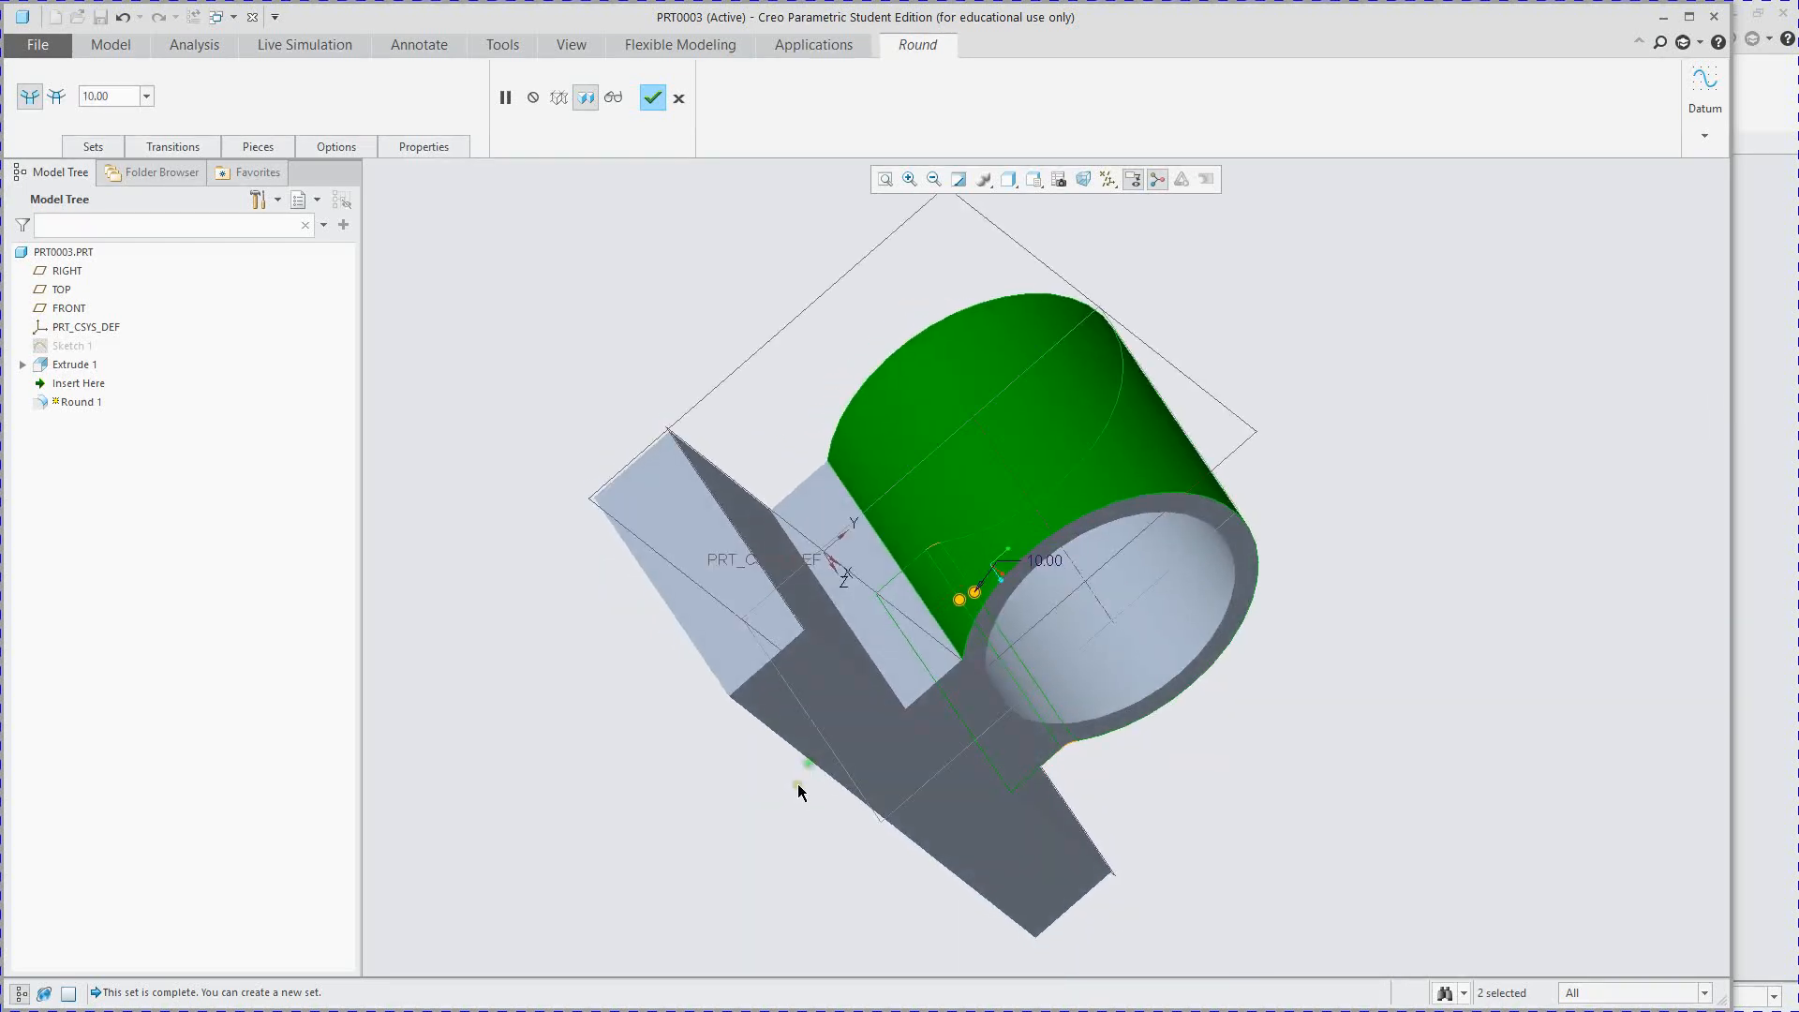
pyautogui.click(653, 98)
# - Round the edge where the web's left side meets the cylinder with a radius of 10
pyautogui.click(665, 97)
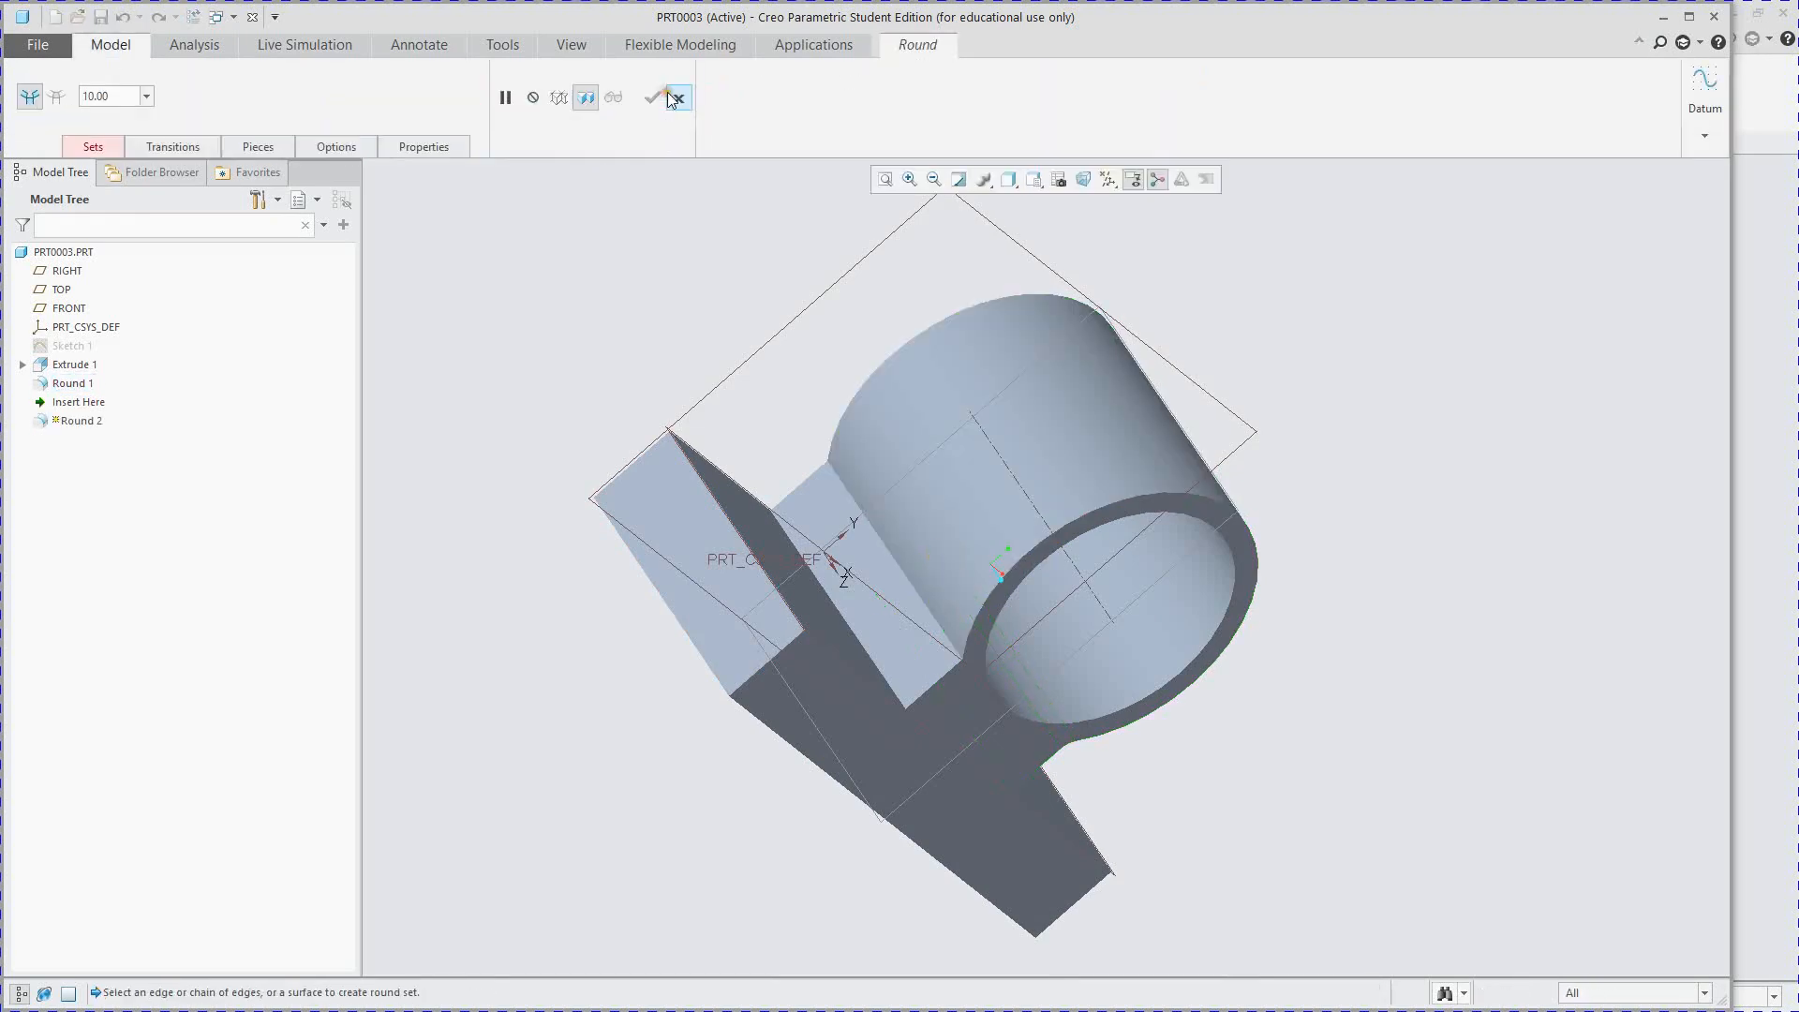
pyautogui.click(922, 605)
pyautogui.moveTo(993, 645); pyautogui.dragTo(635, 213, button='middle')
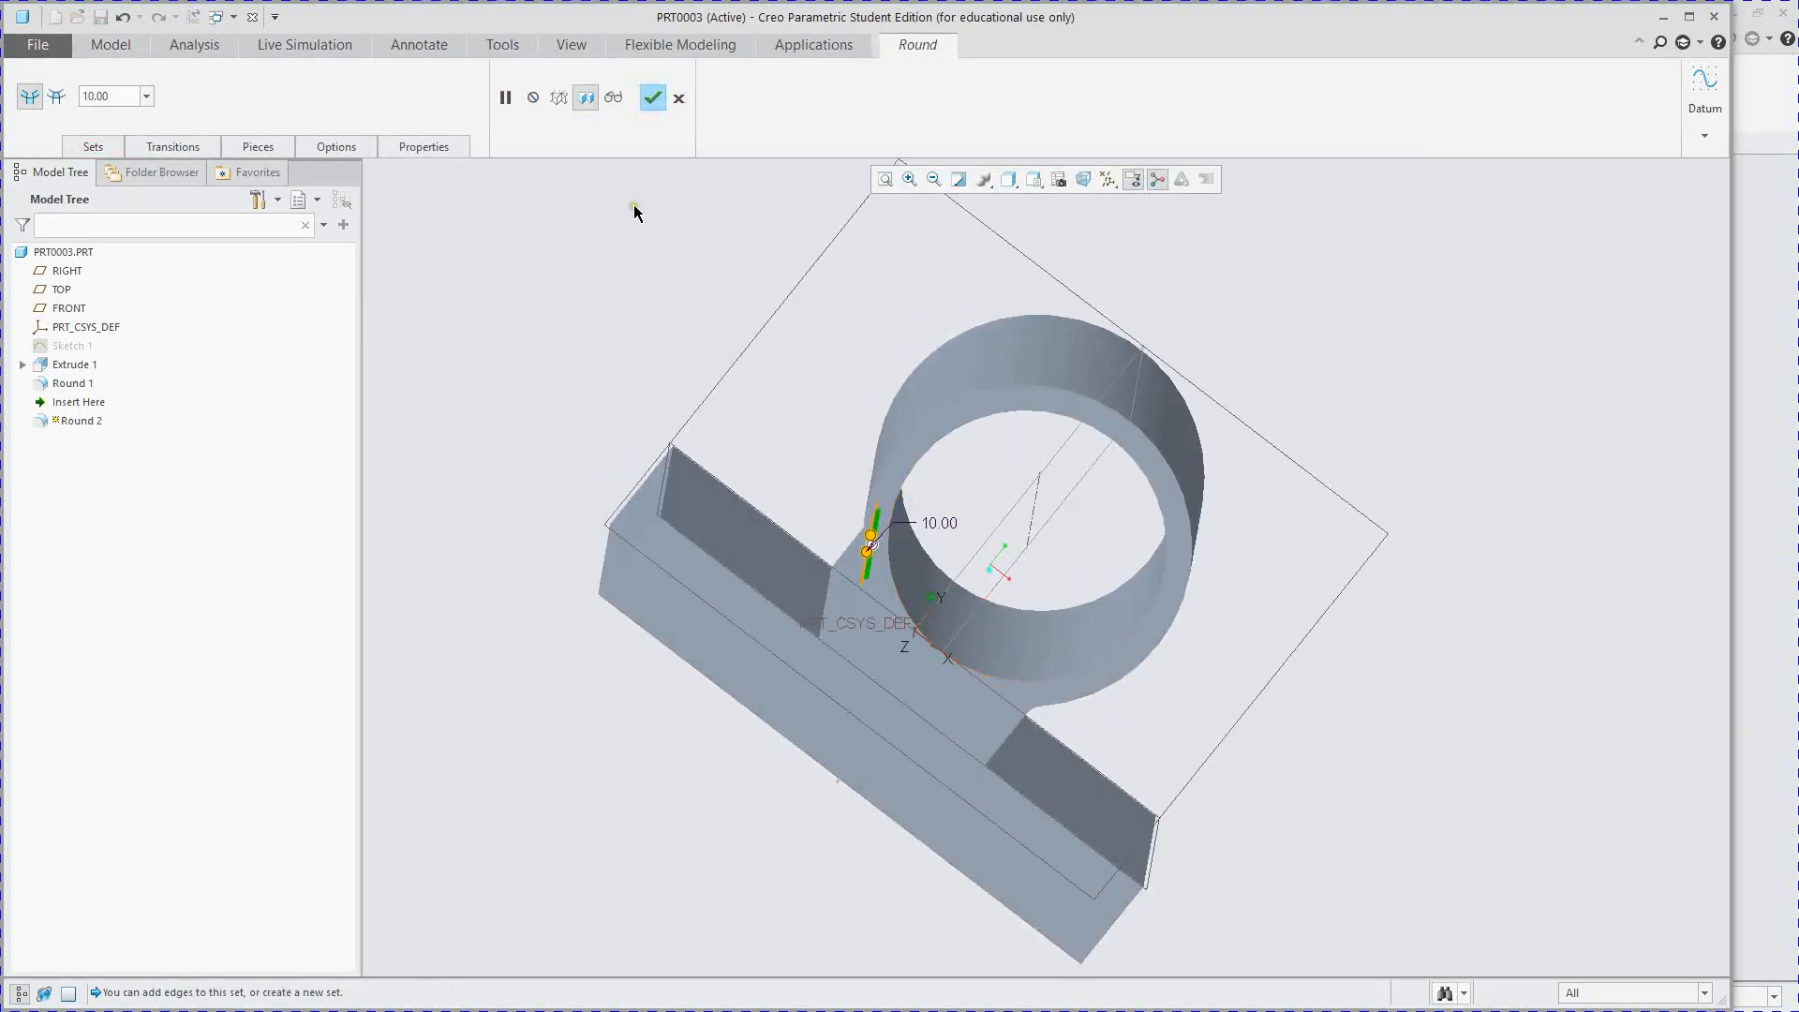
pyautogui.click(655, 98)
# - Start a round with radius 10 on the two edges where the web's sides meet the base's top
pyautogui.moveTo(798, 341); pyautogui.dragTo(941, 706, button='middle')
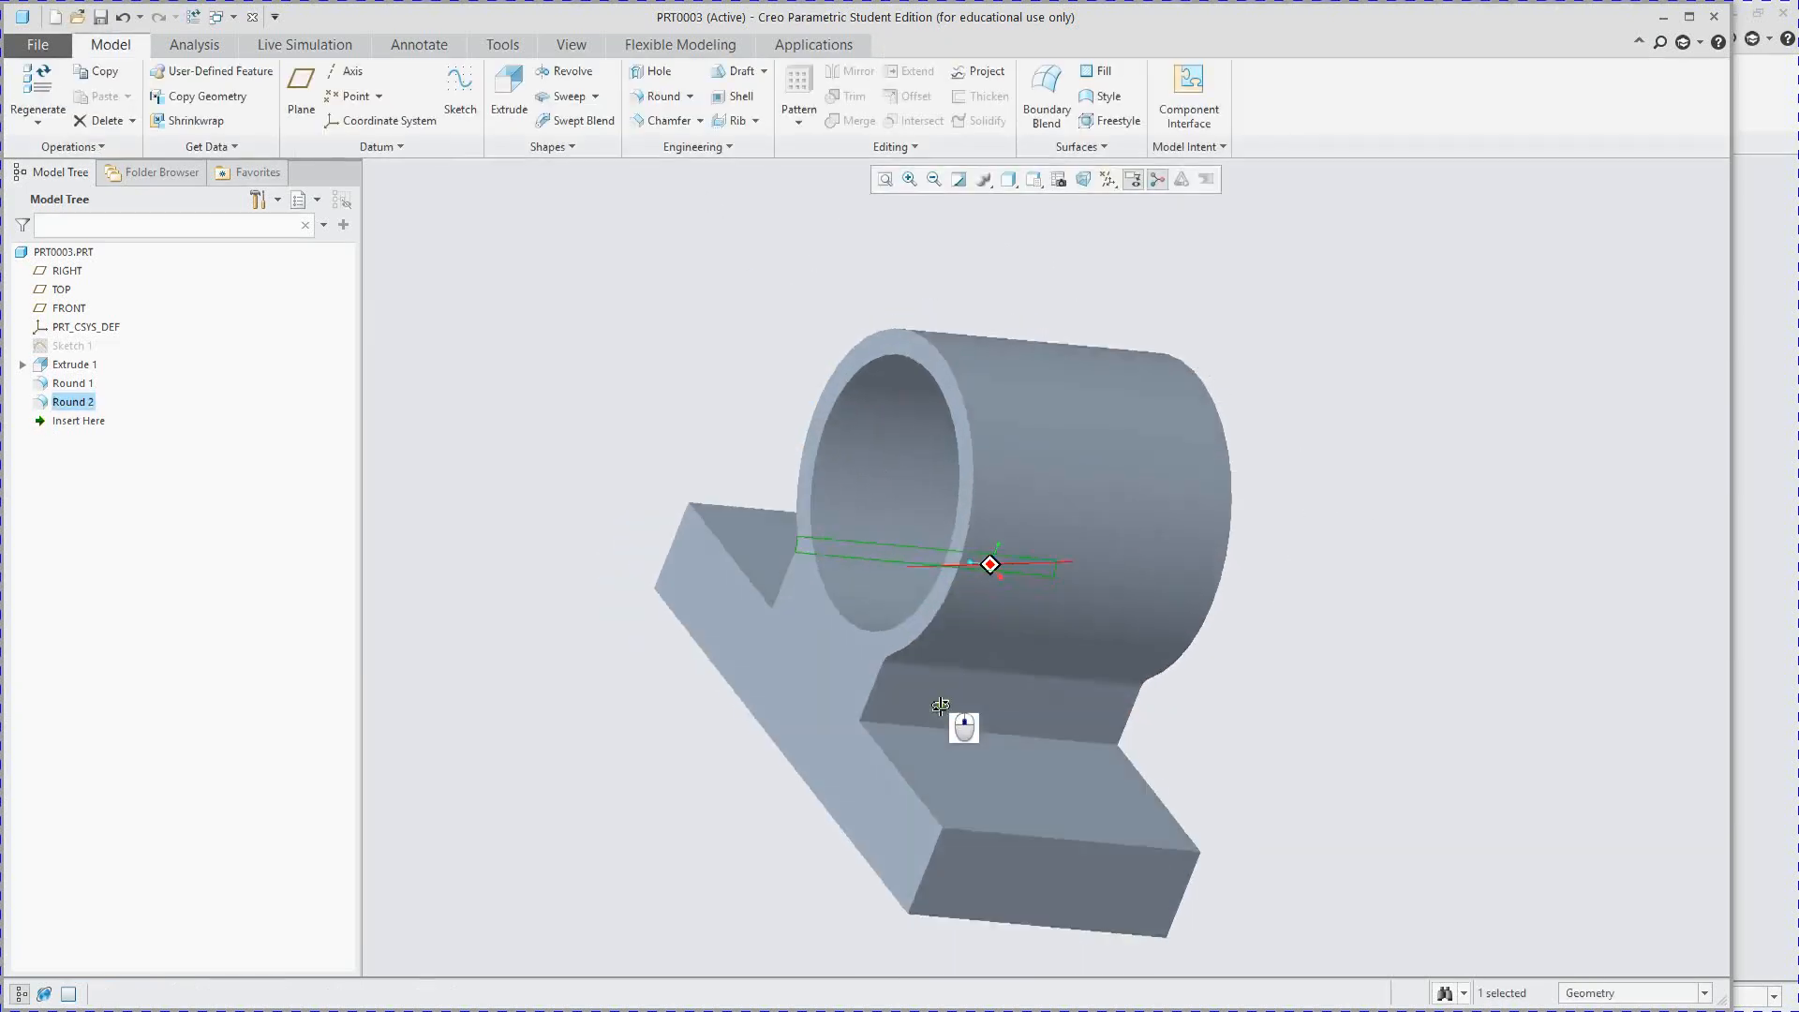
pyautogui.click(656, 96)
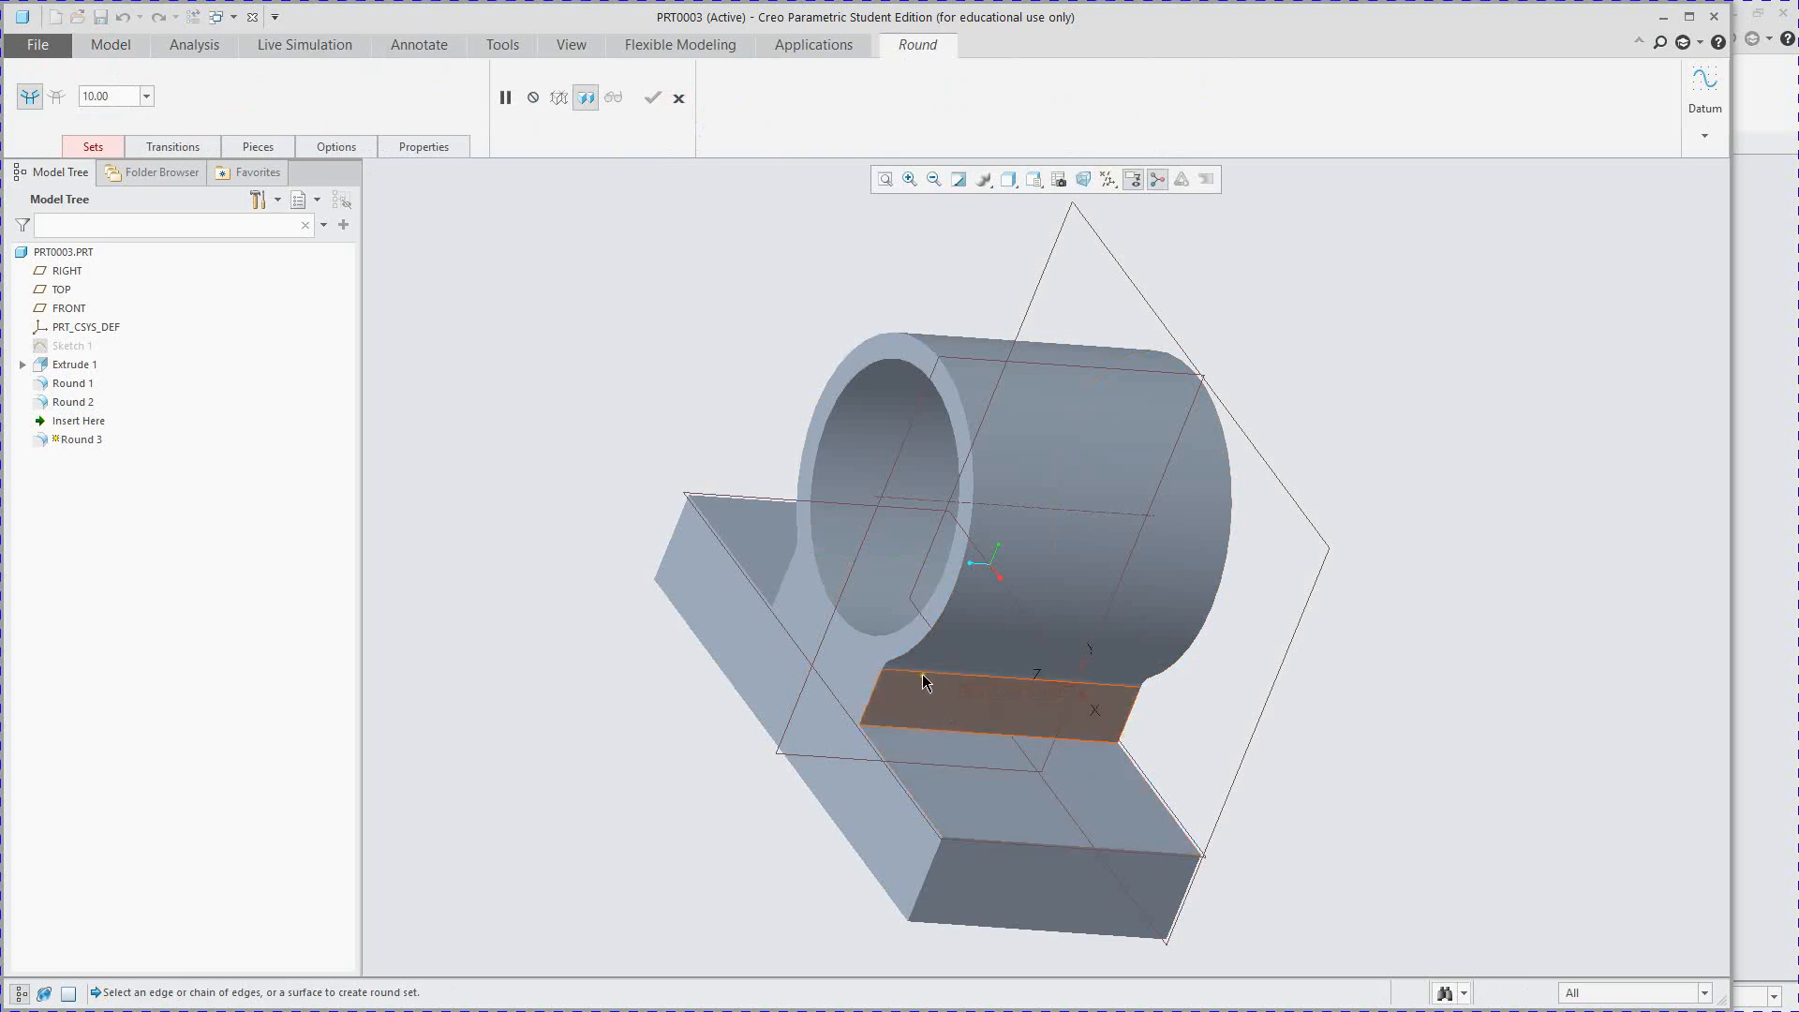
pyautogui.click(939, 728)
pyautogui.moveTo(687, 506); pyautogui.dragTo(811, 634, button='middle')
pyautogui.click(811, 634)
pyautogui.moveTo(923, 684); pyautogui.dragTo(903, 607, button='middle')
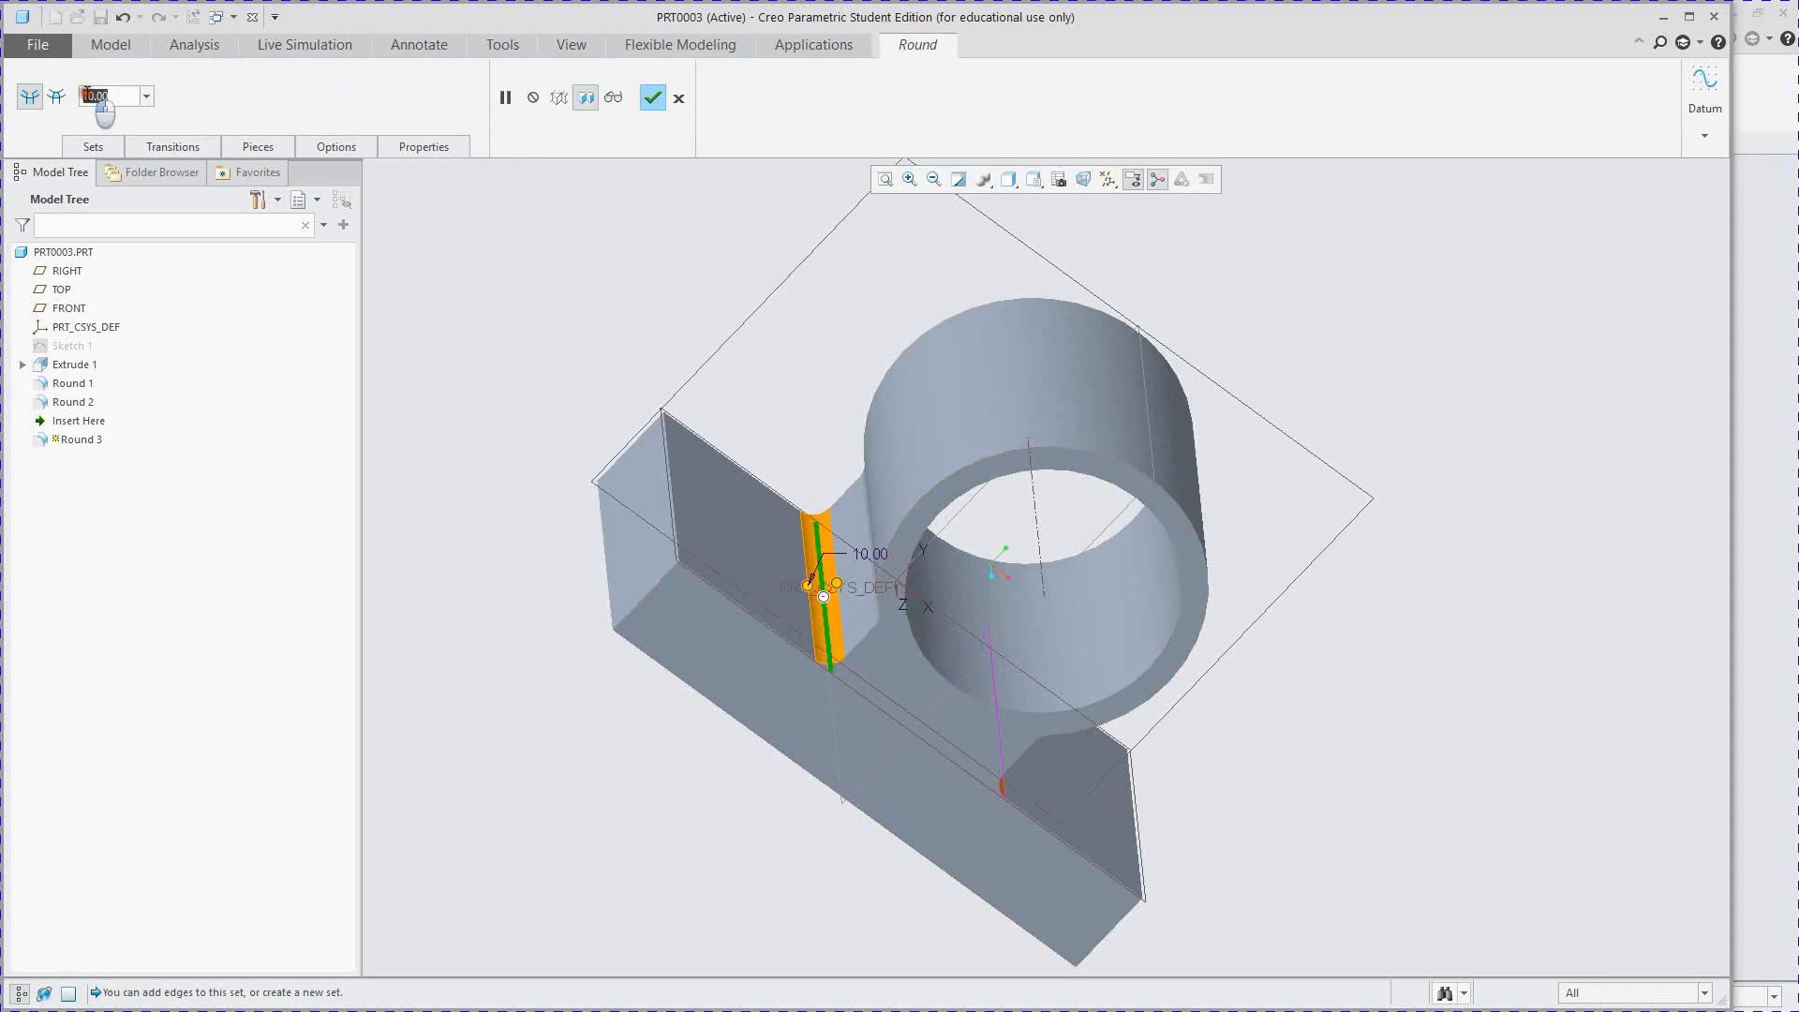
pyautogui.moveTo(547, 414); pyautogui.dragTo(634, 475, button='middle')
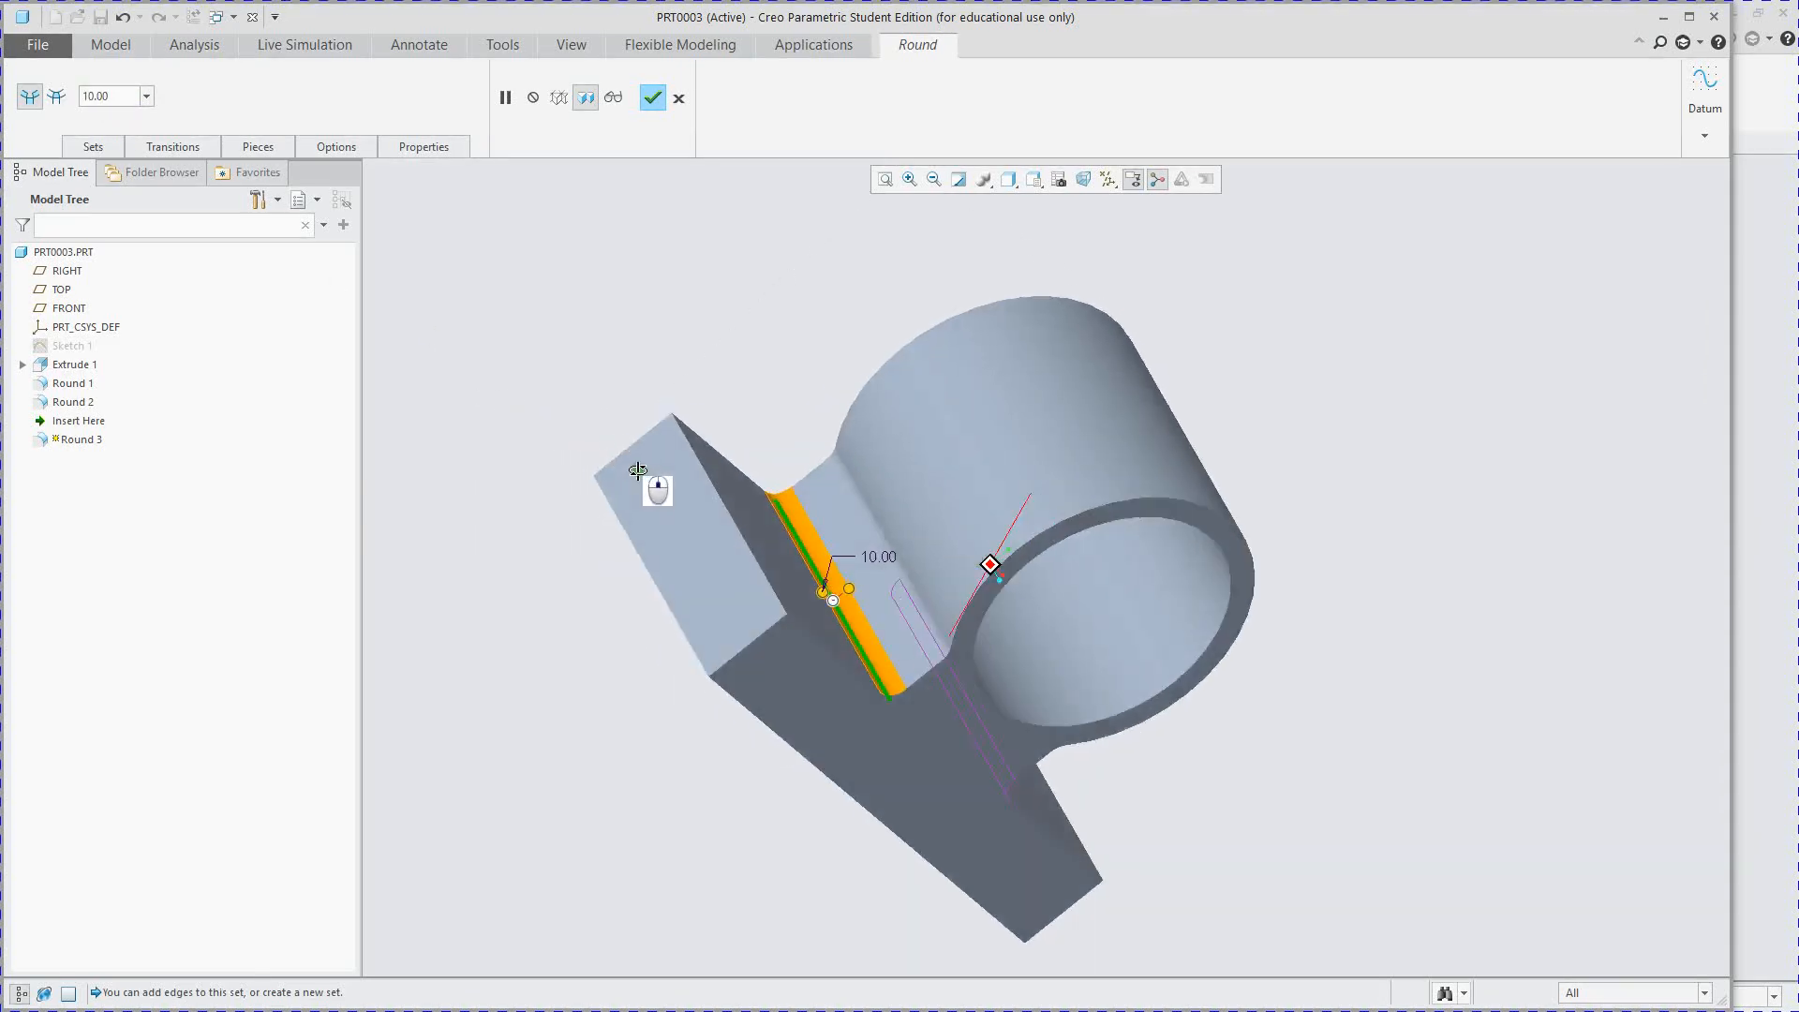
# - Try a radius of 100 for the round at the left web-to-base edge
pyautogui.moveTo(133, 102); pyautogui.dragTo(80, 107)
pyautogui.write('100')
pyautogui.press('Return')
pyautogui.moveTo(796, 734); pyautogui.dragTo(662, 565, button='middle')
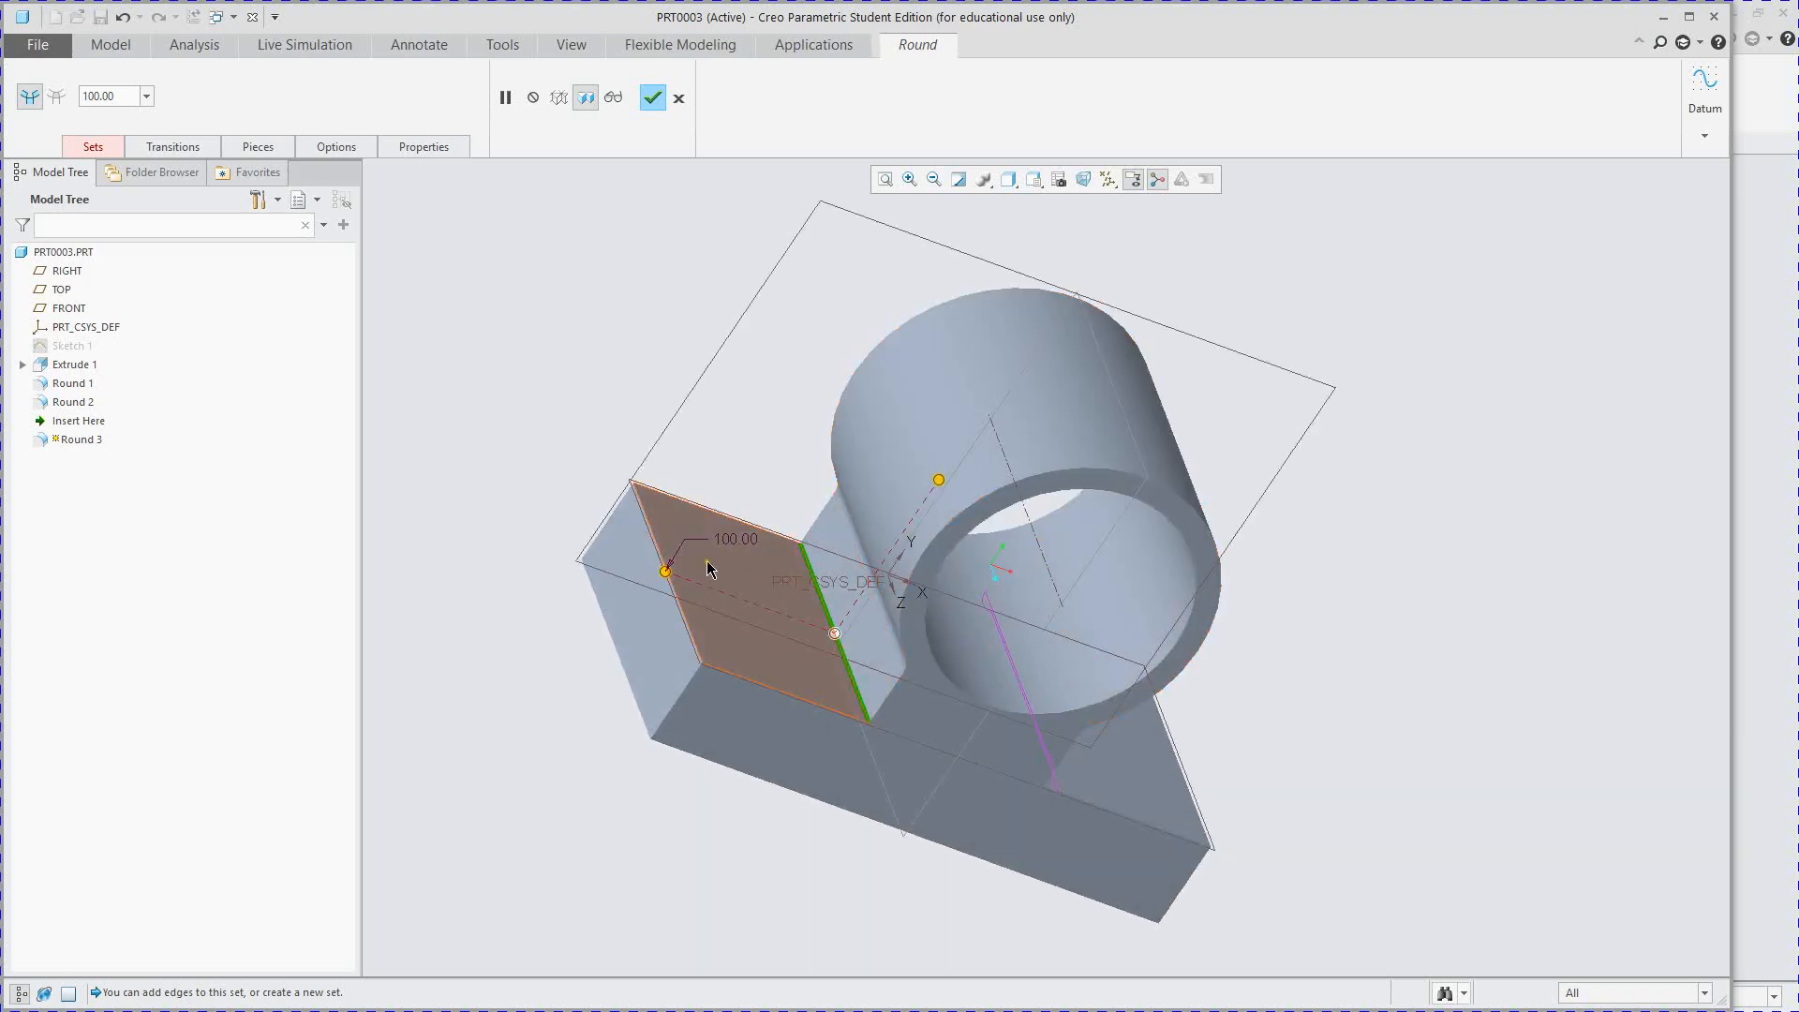
pyautogui.moveTo(631, 442); pyautogui.dragTo(794, 764, button='middle')
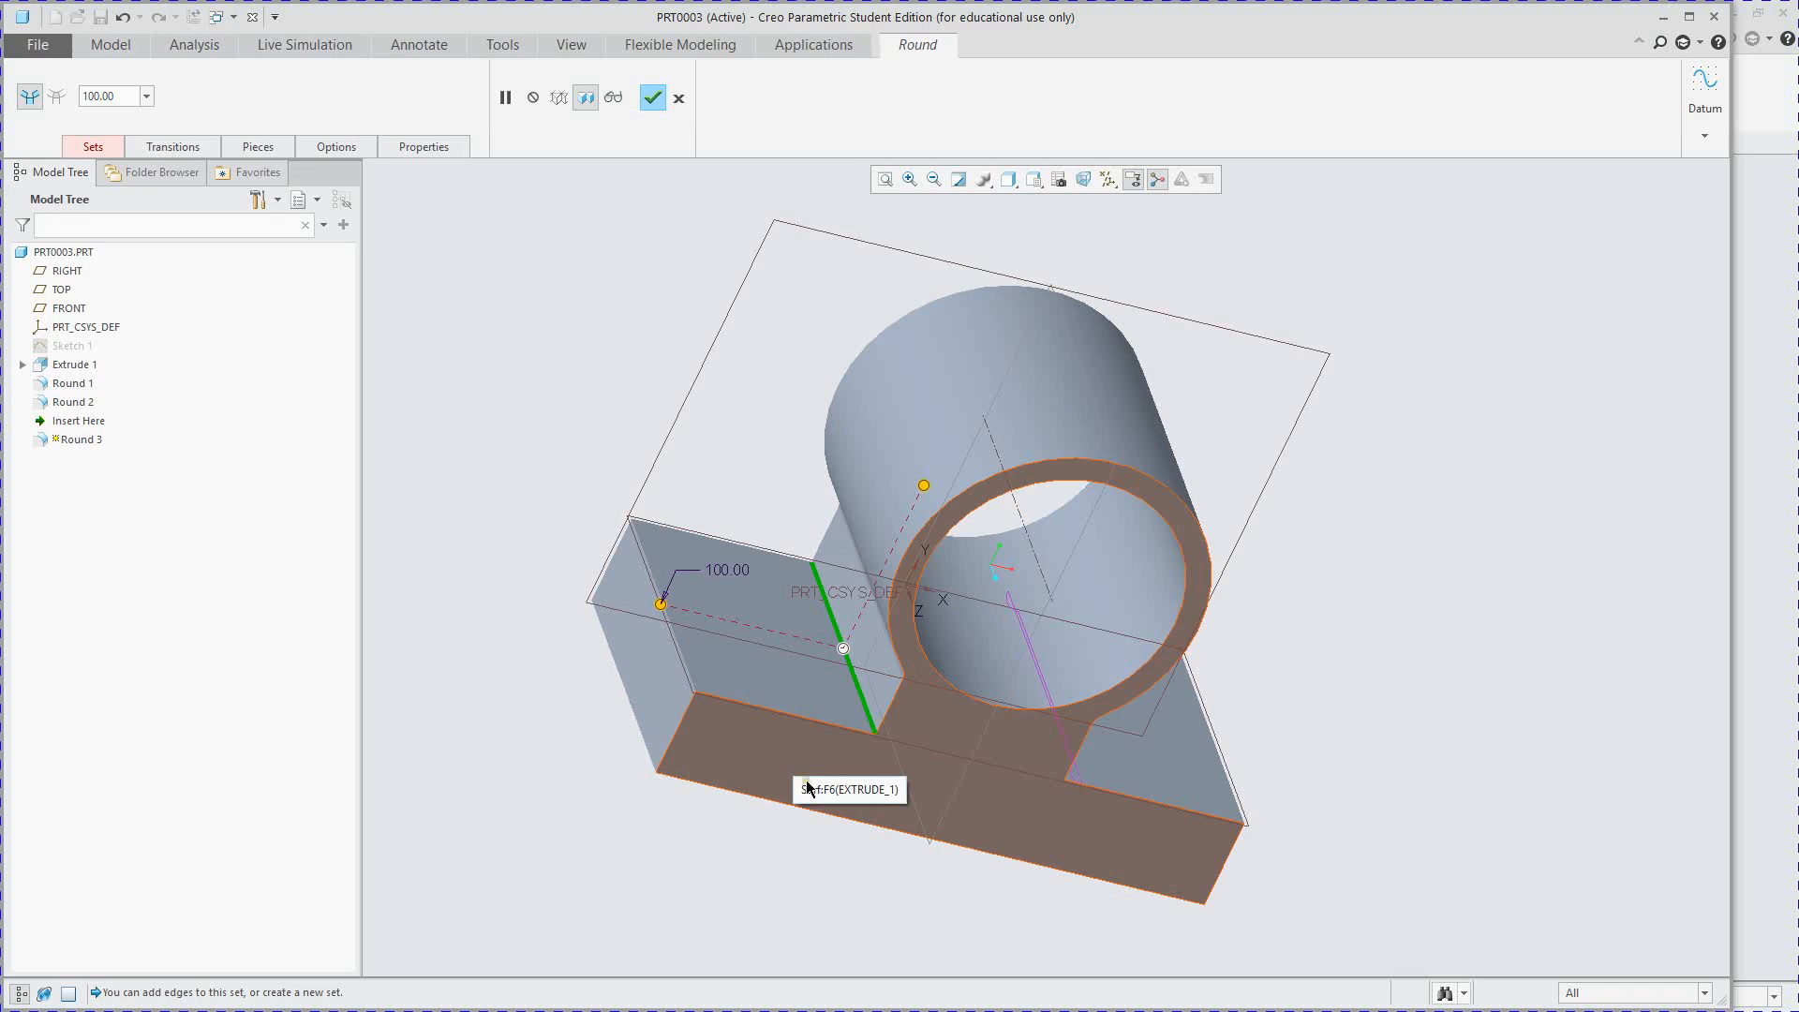
pyautogui.moveTo(875, 764); pyautogui.dragTo(846, 686, button='middle')
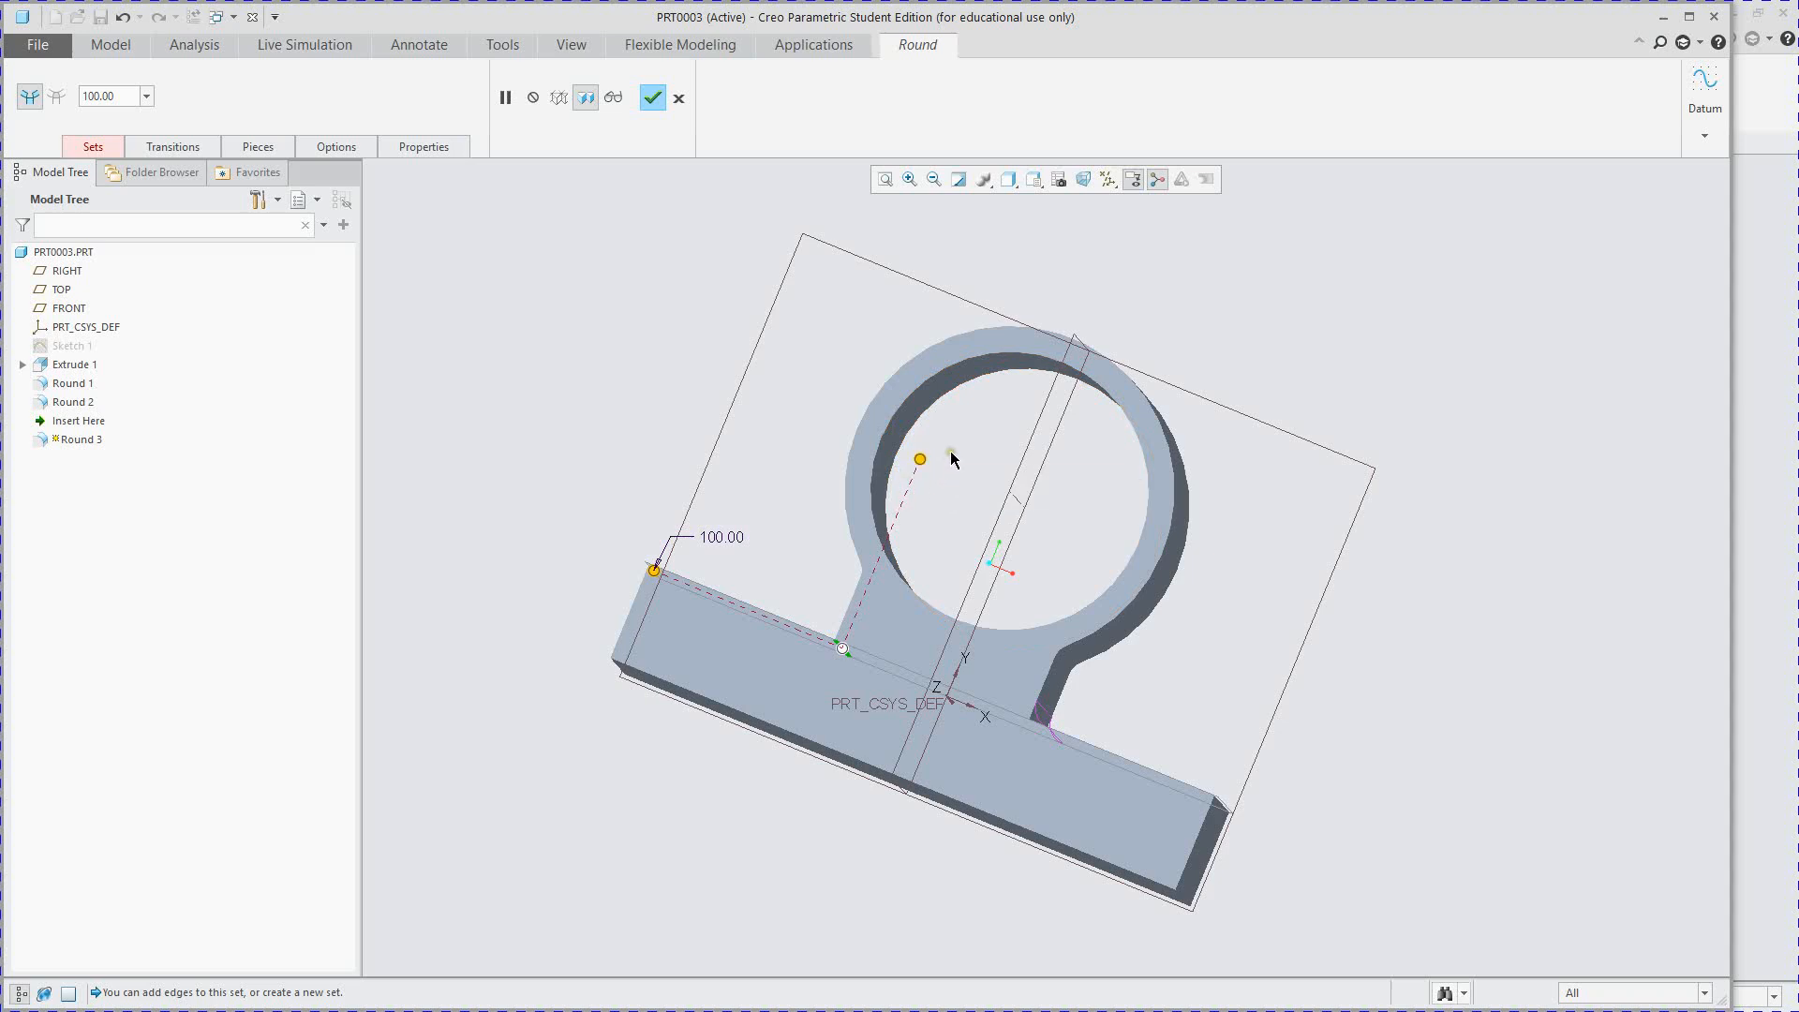
pyautogui.moveTo(731, 567); pyautogui.dragTo(775, 614, button='middle')
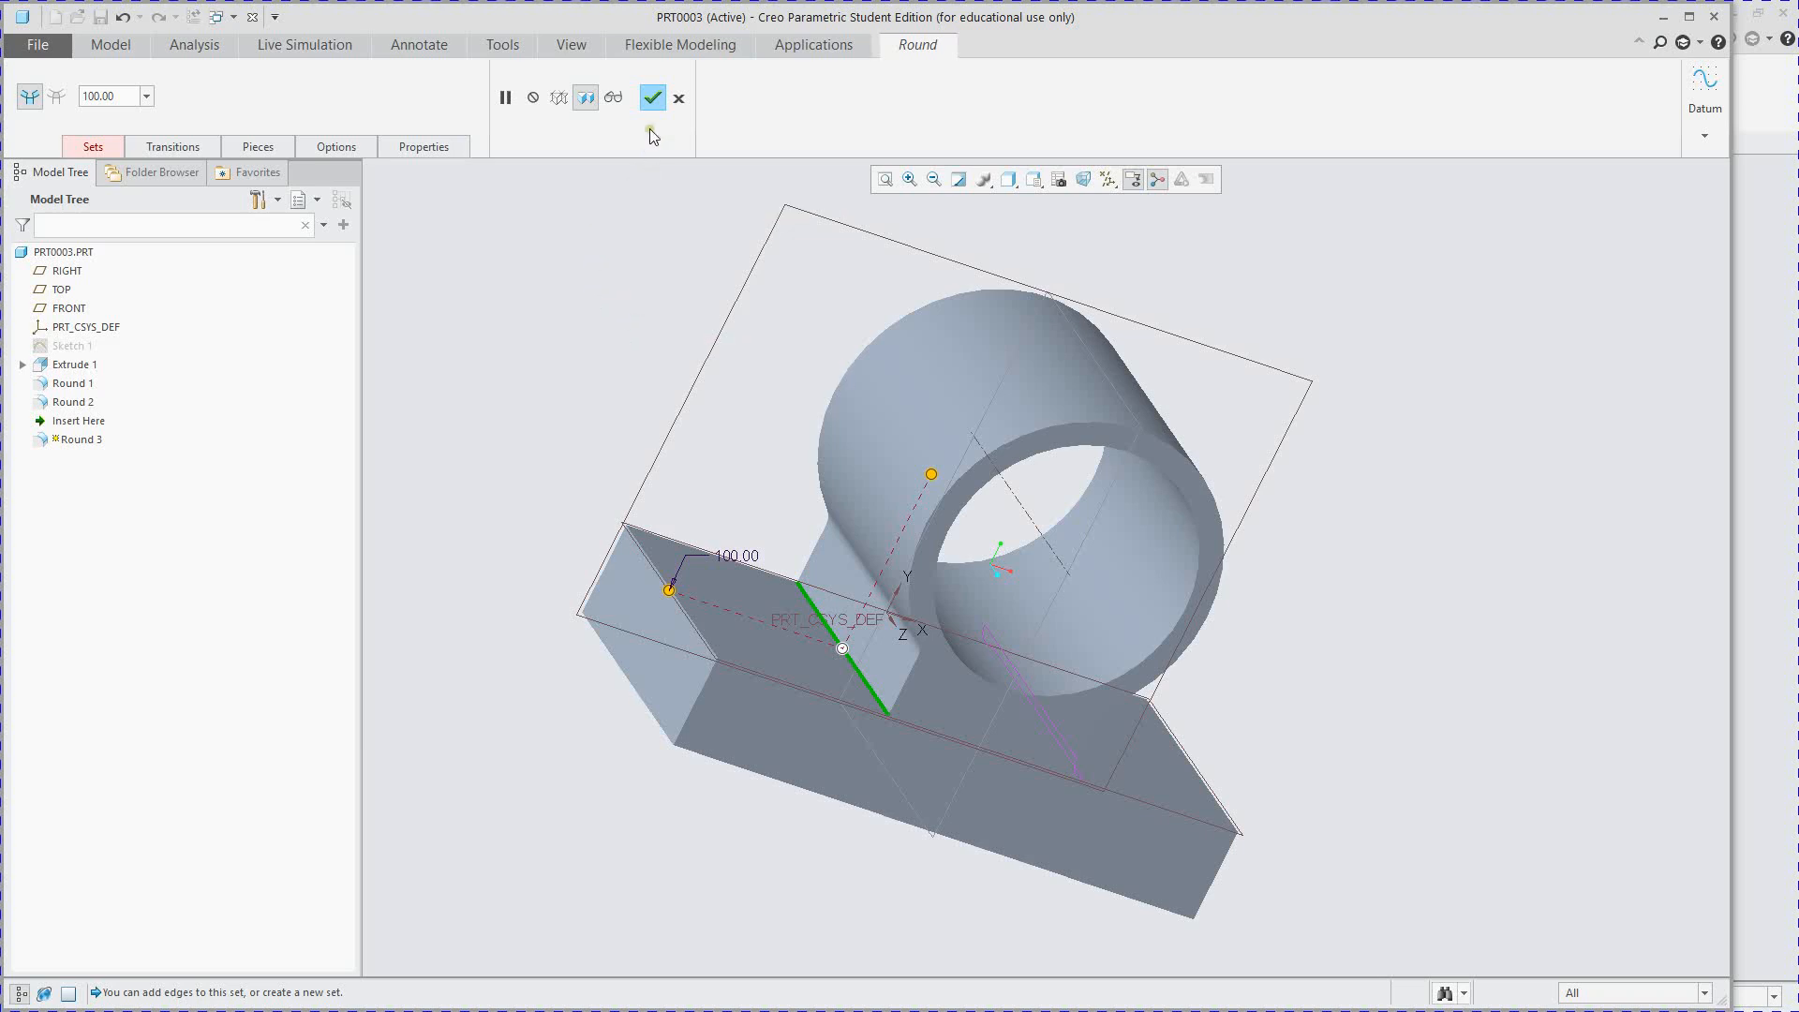
# - Set the left web-to-base round's radius to 20 and complete the round feature
pyautogui.doubleClick(82, 97)
pyautogui.write('20')
pyautogui.press('Return')
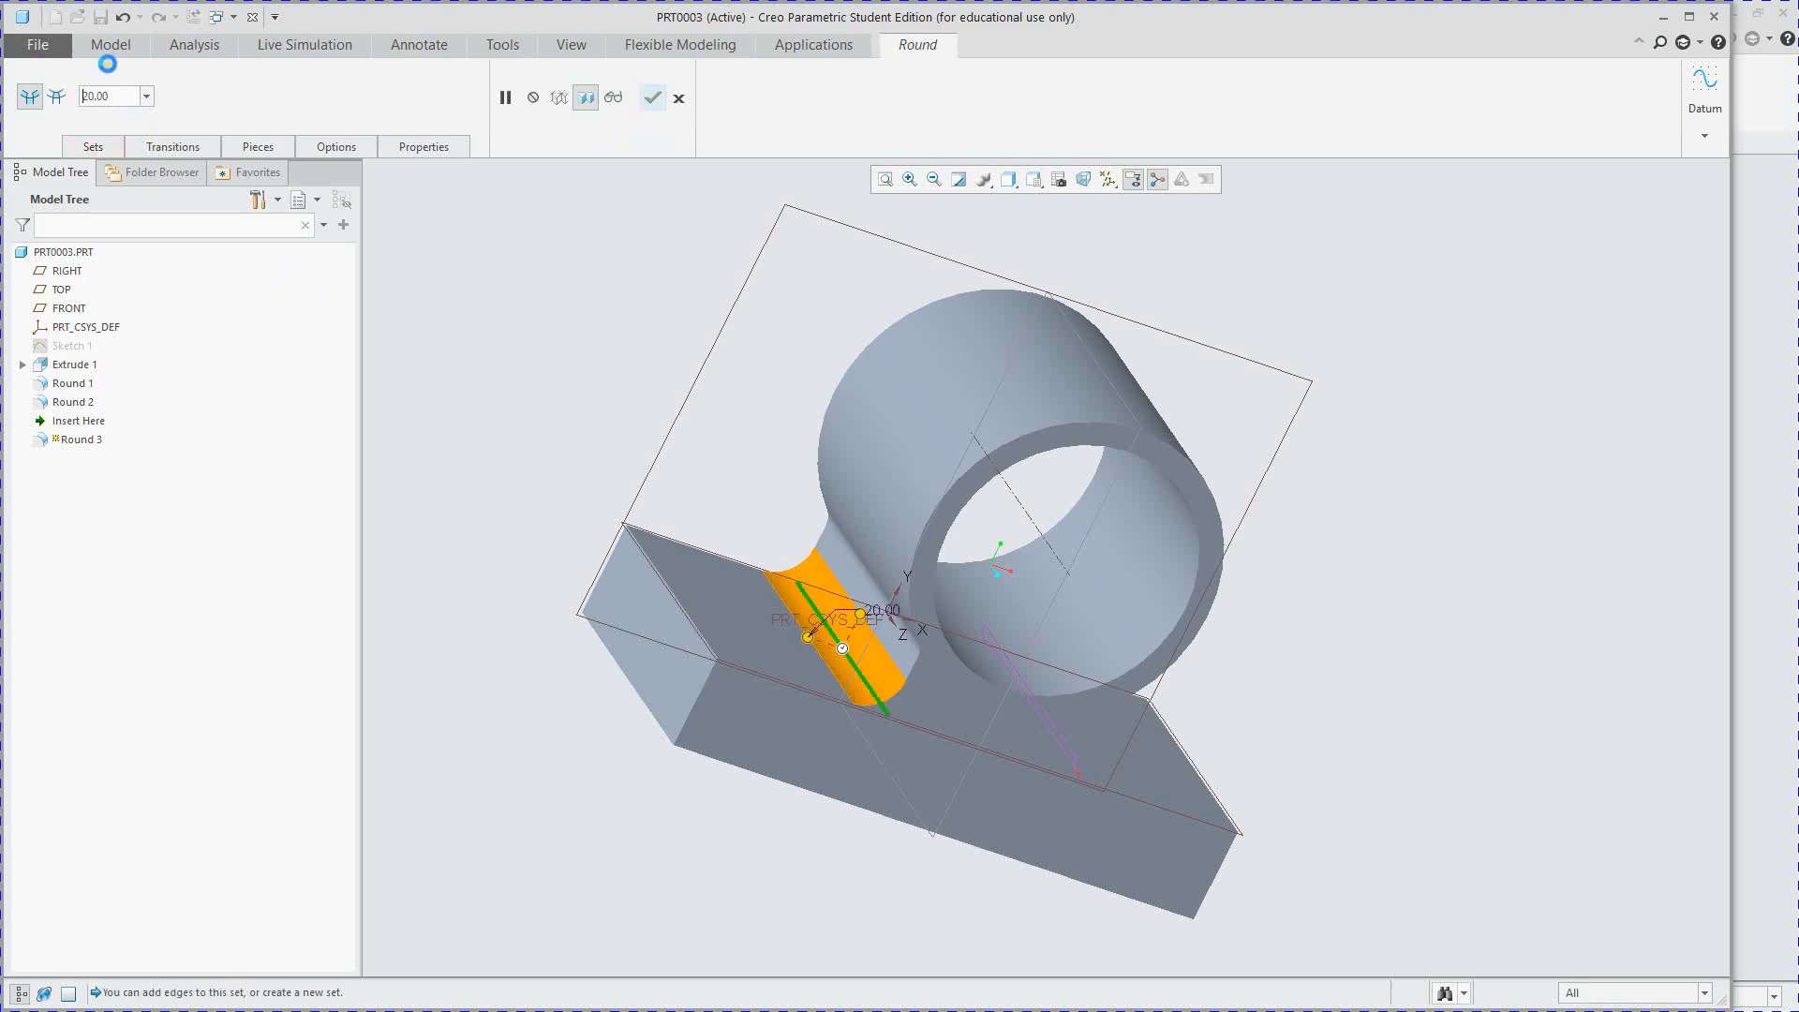
pyautogui.click(654, 99)
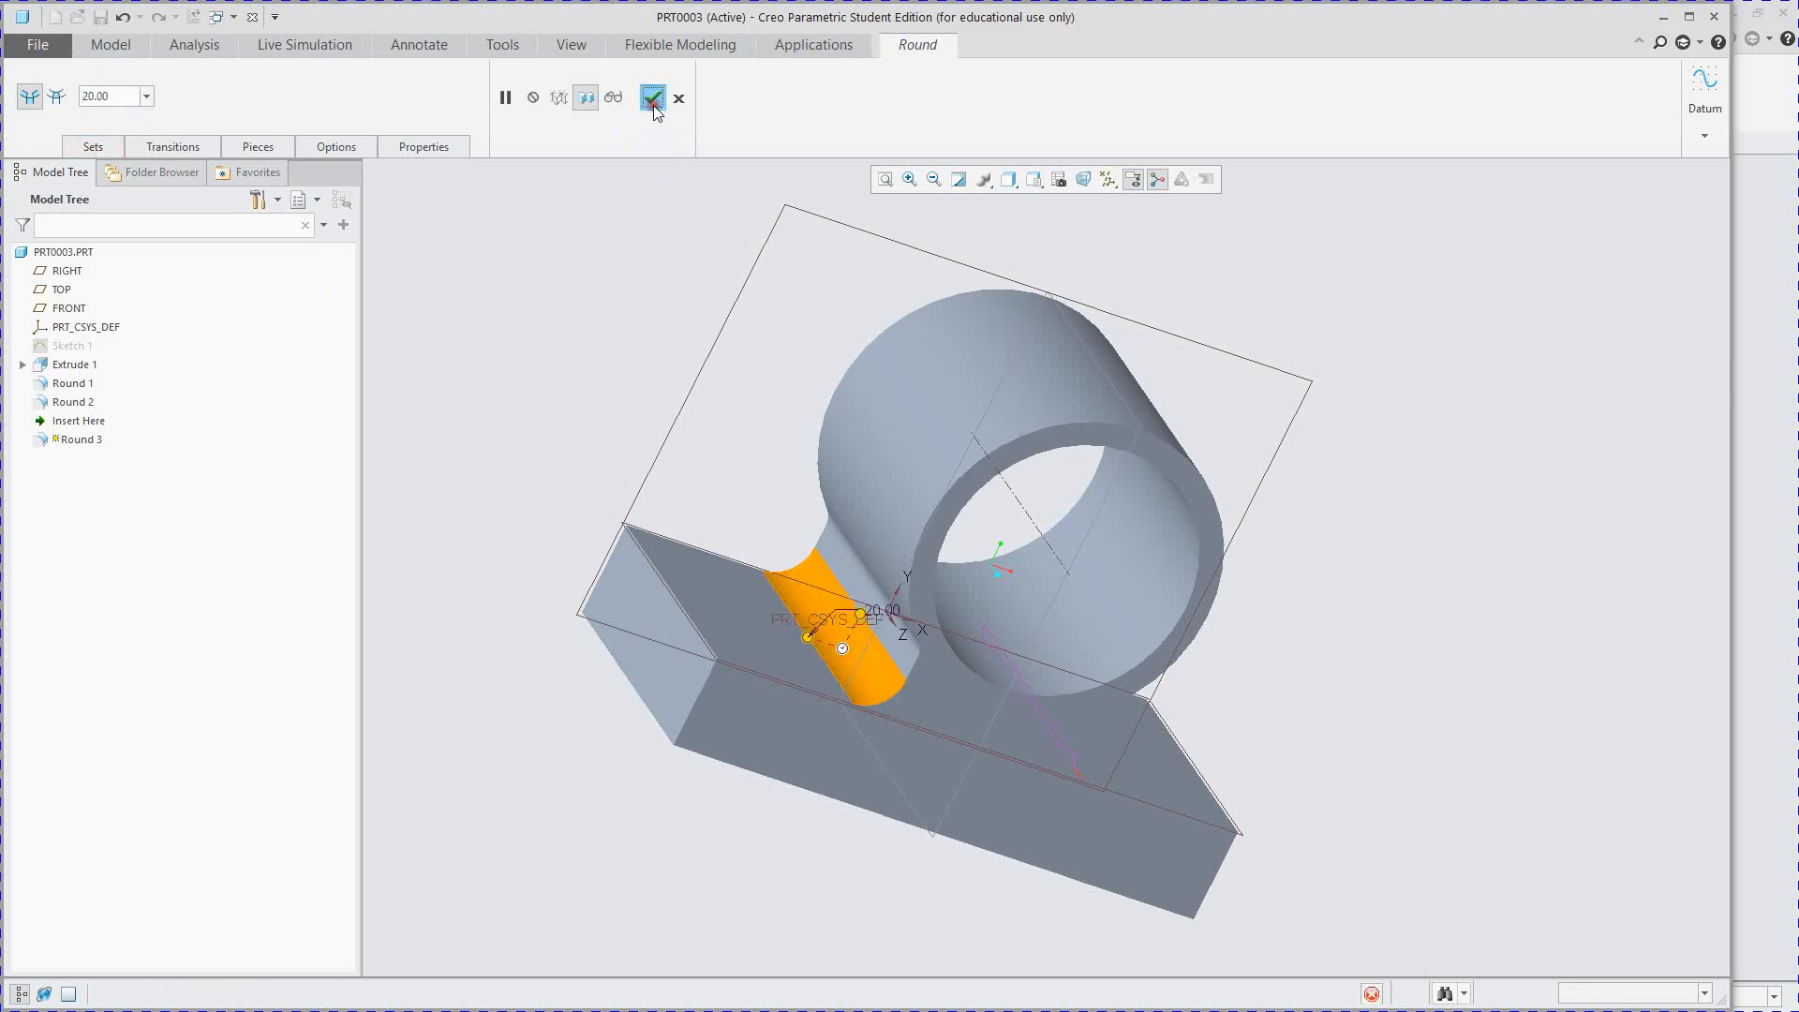
# - Start a sketch on the base's left top face and draw a small circle centred about 121 from the part's central reference
pyautogui.moveTo(900, 405); pyautogui.dragTo(808, 611, button='middle')
pyautogui.click(714, 663)
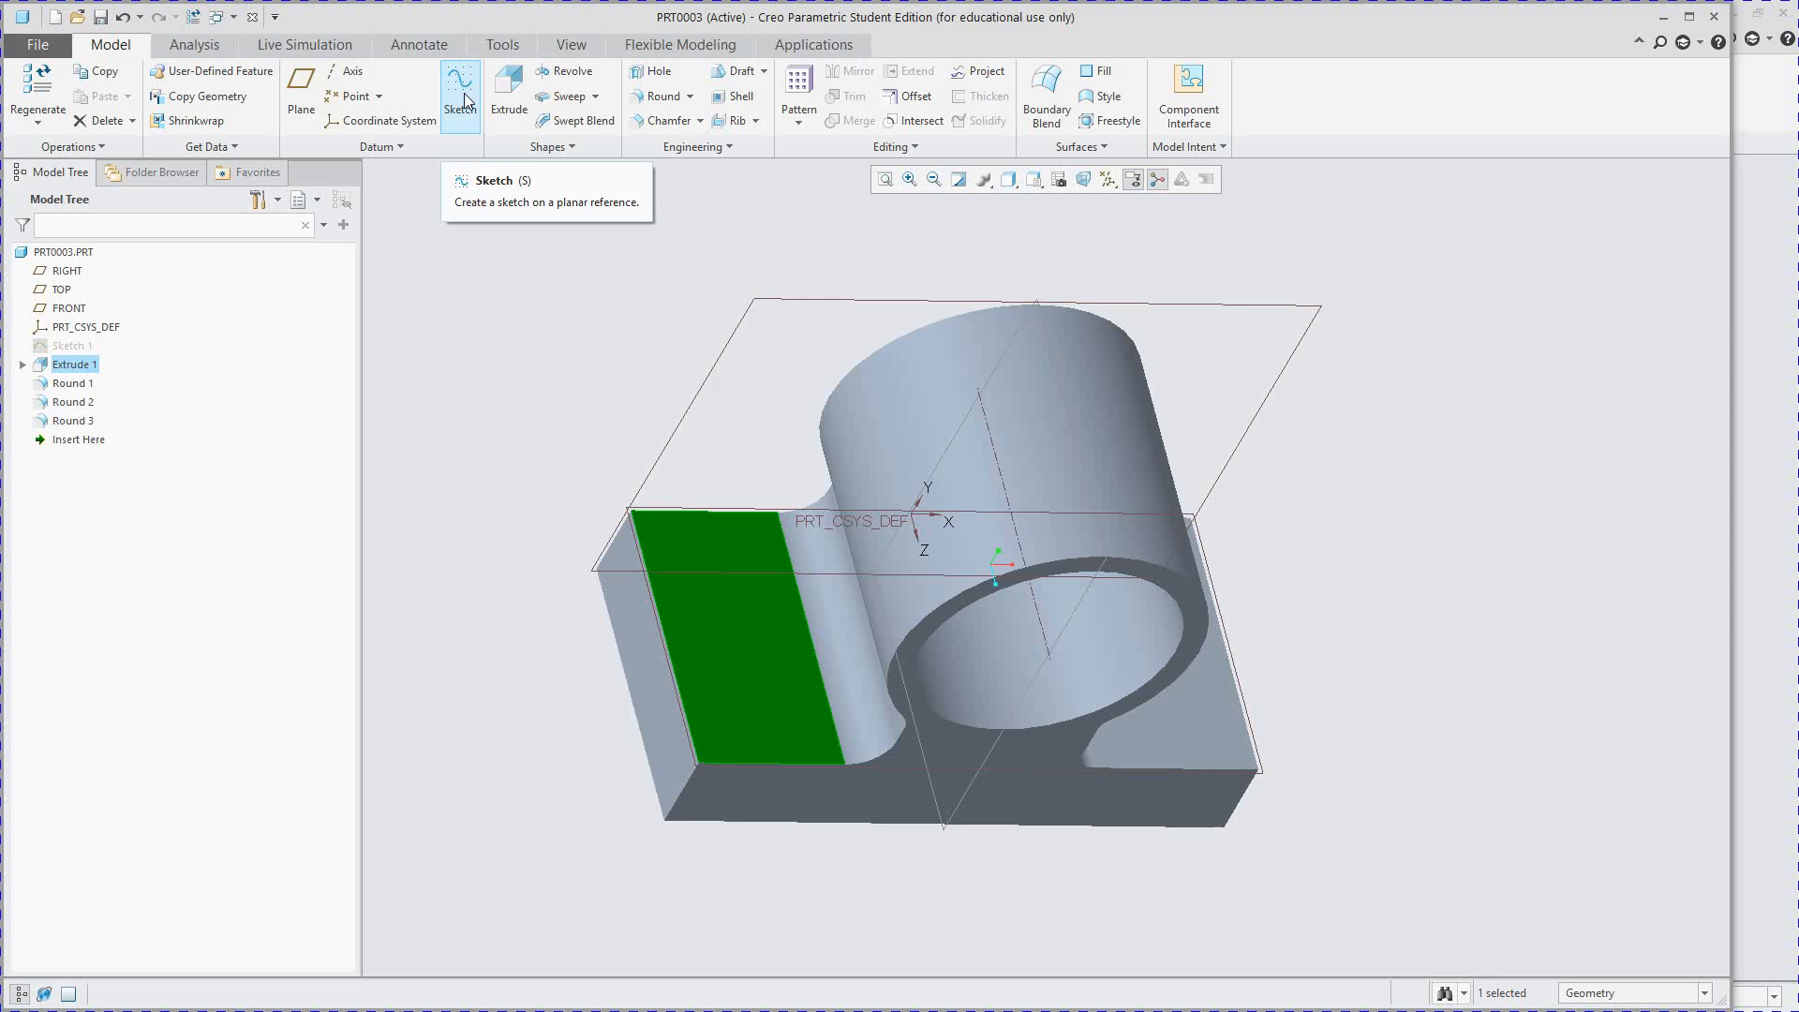
pyautogui.click(464, 93)
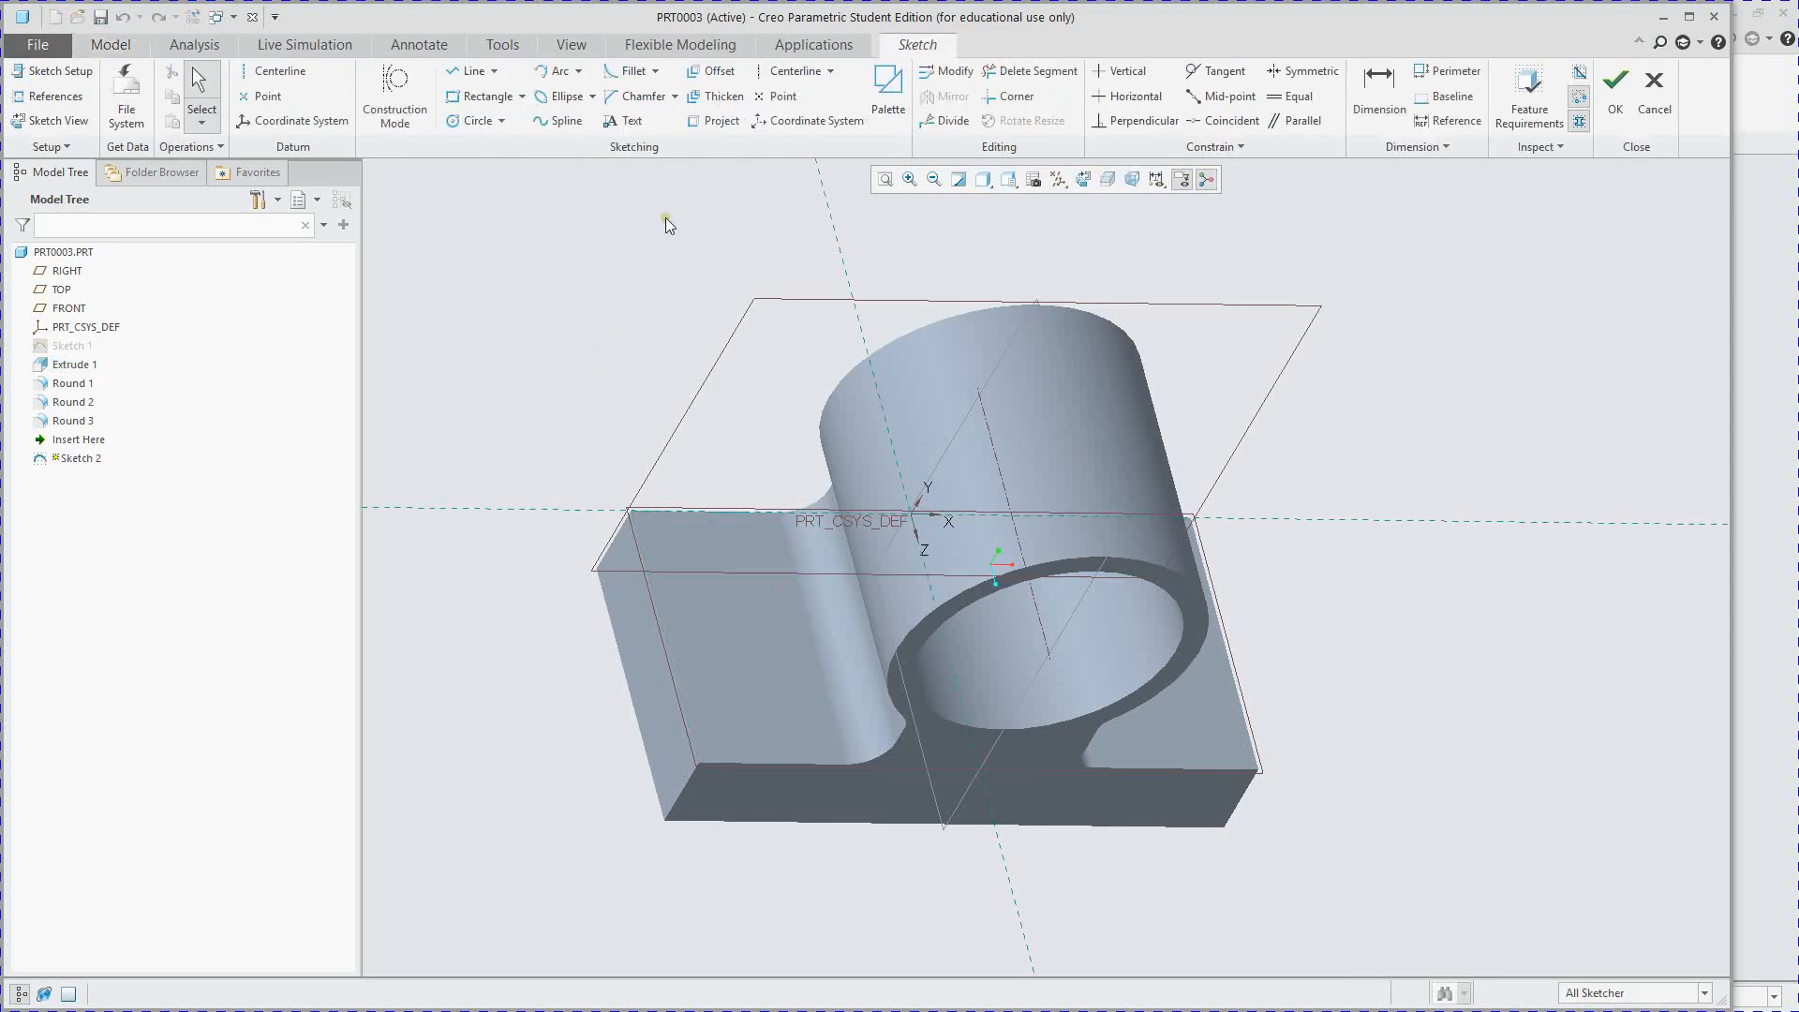
pyautogui.click(471, 122)
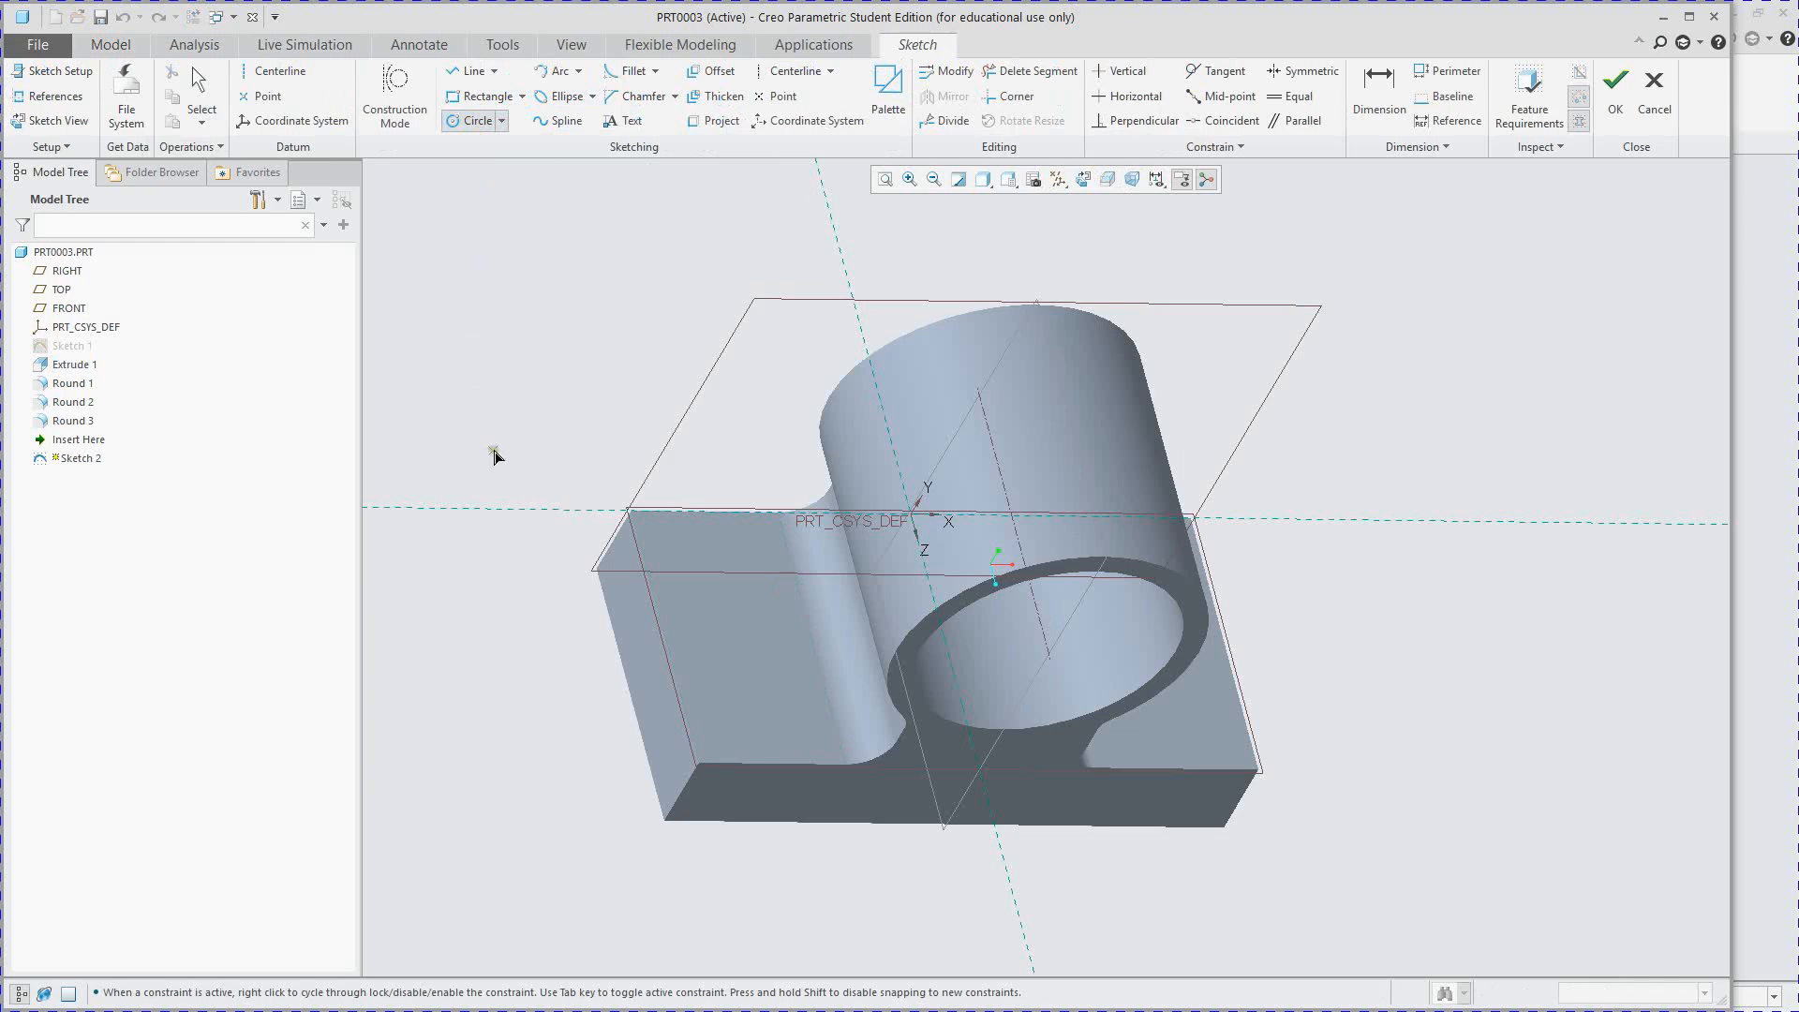
pyautogui.click(717, 633)
pyautogui.click(747, 663)
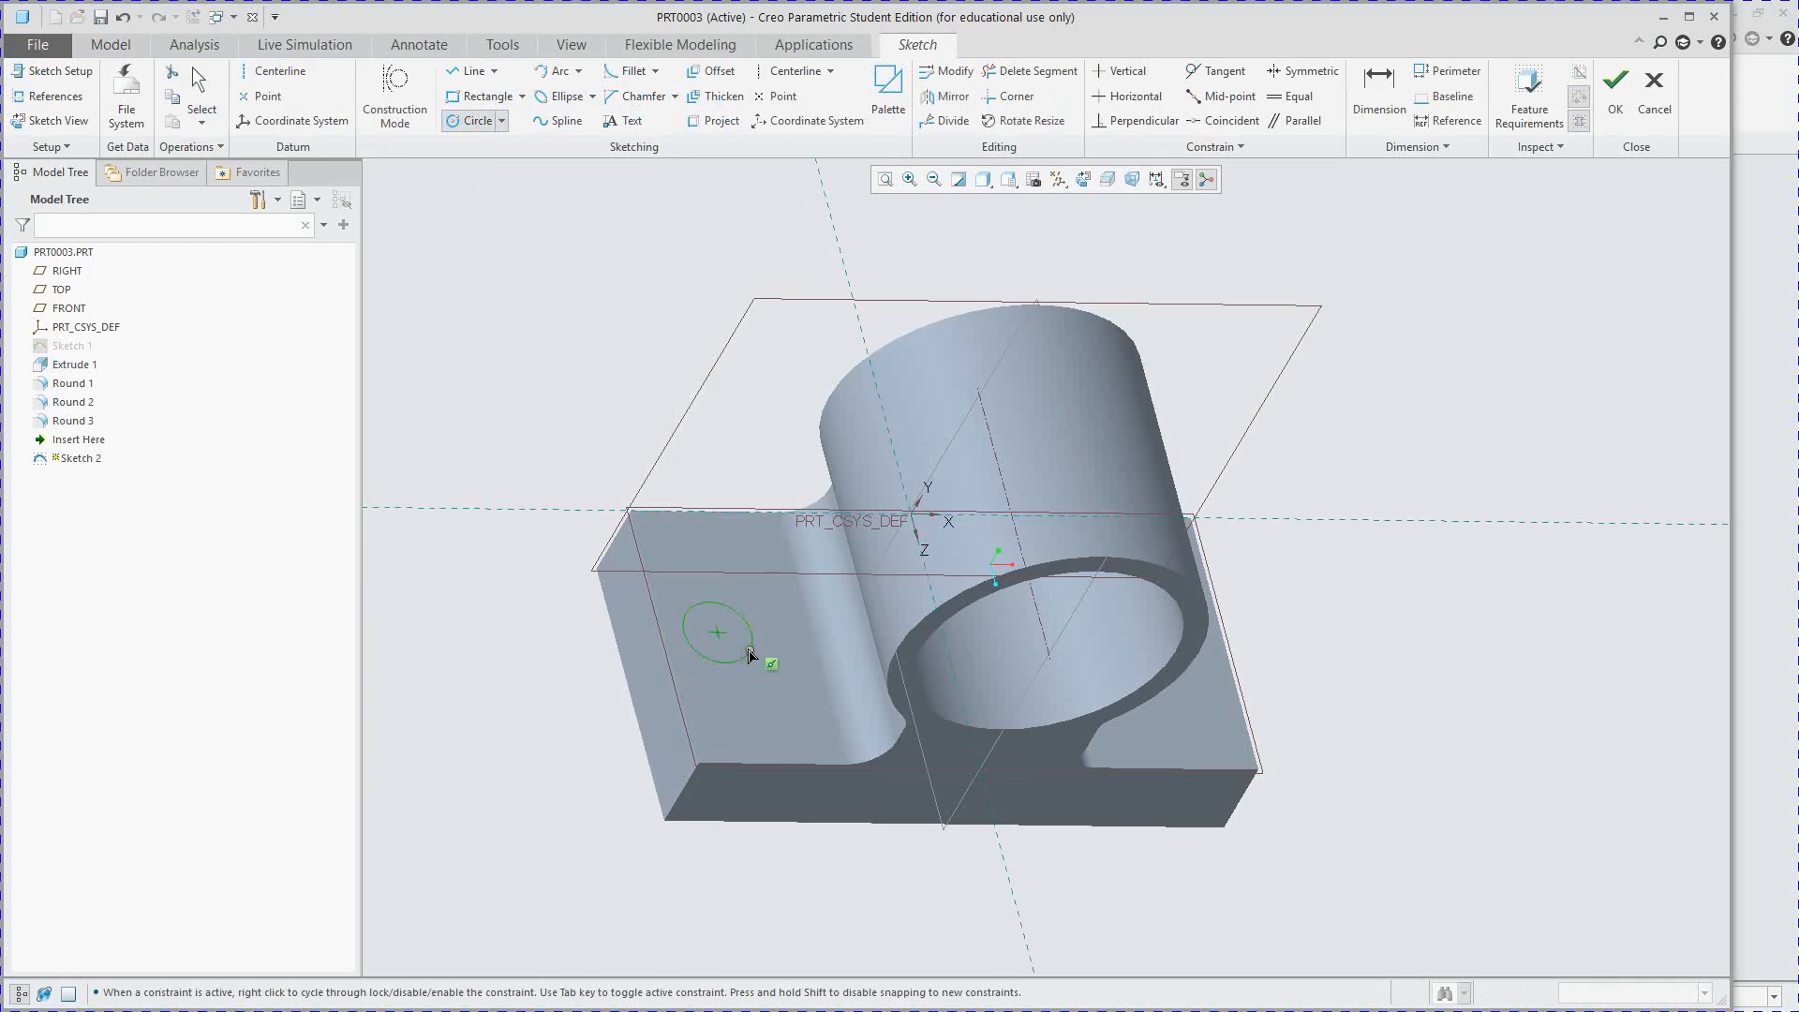
pyautogui.middleClick(749, 658)
pyautogui.scroll(-2, 753, 653)
pyautogui.scroll(2, 752, 654)
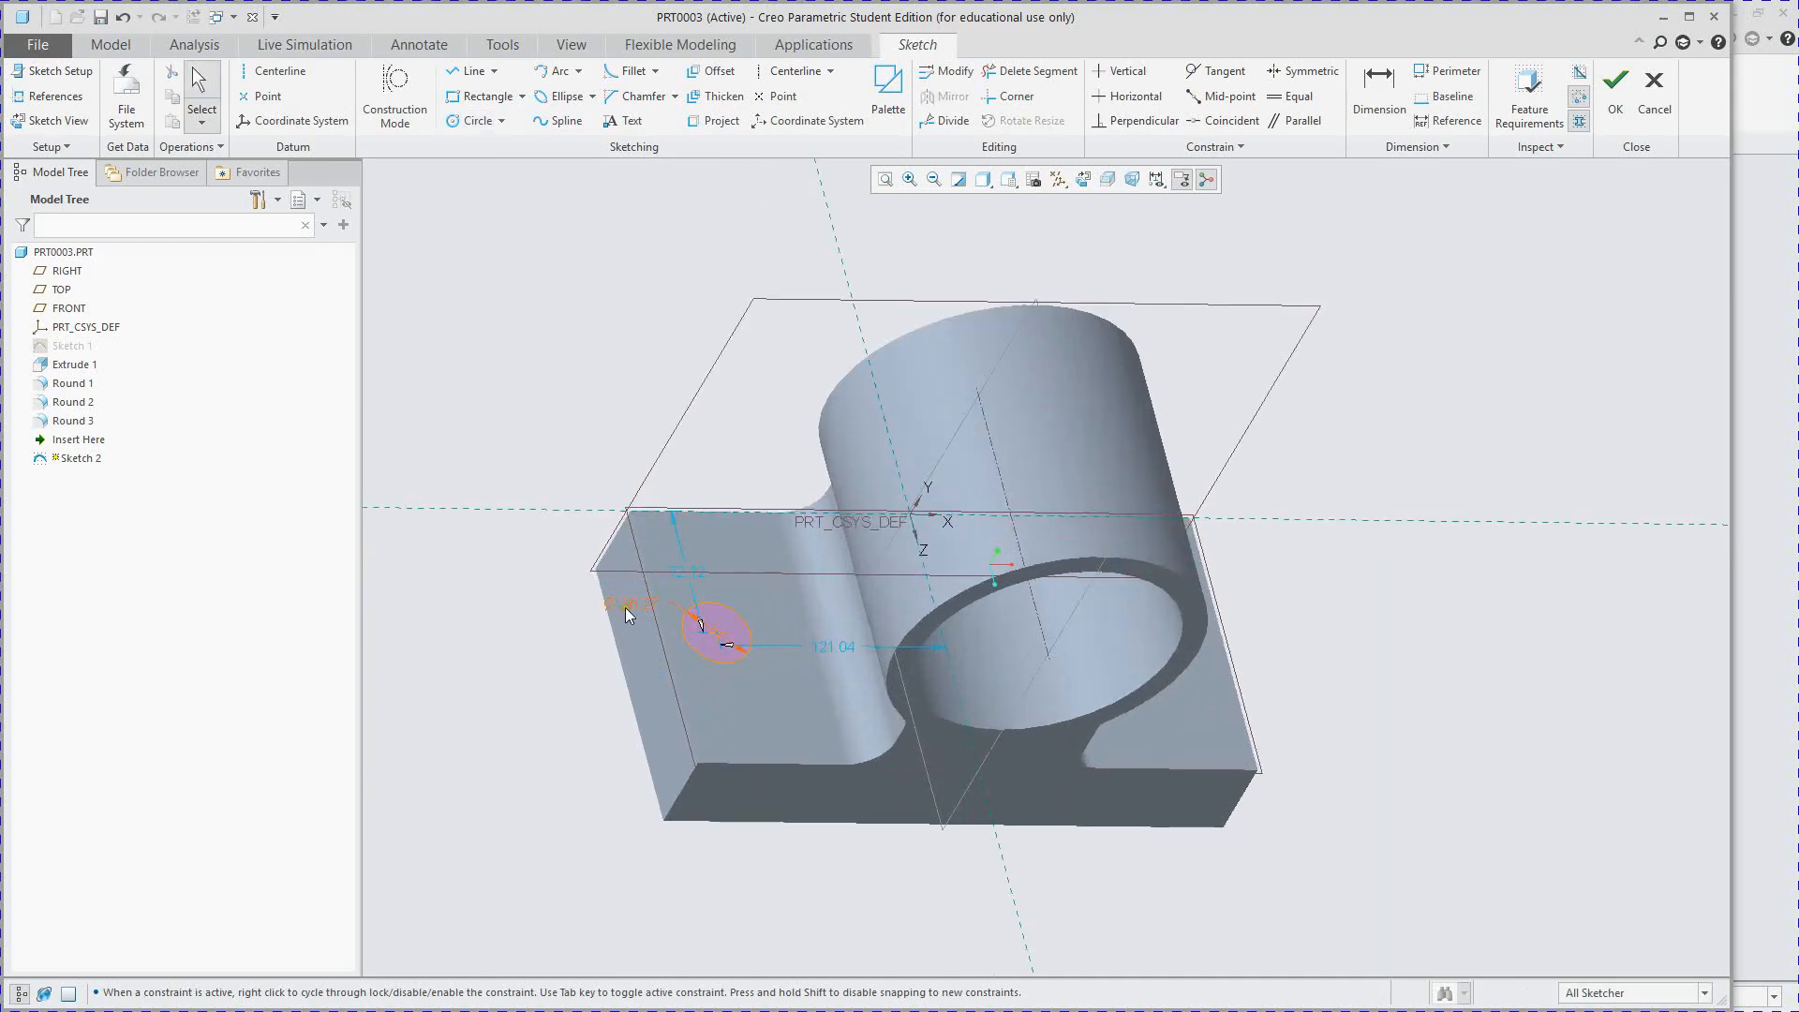
# - Set the hole circle's diameter to 60 and its horizontal distance from the centre reference to 115, and complete the sketch
pyautogui.doubleClick(644, 605)
pyautogui.write('60')
pyautogui.press('Return')
pyautogui.doubleClick(844, 656)
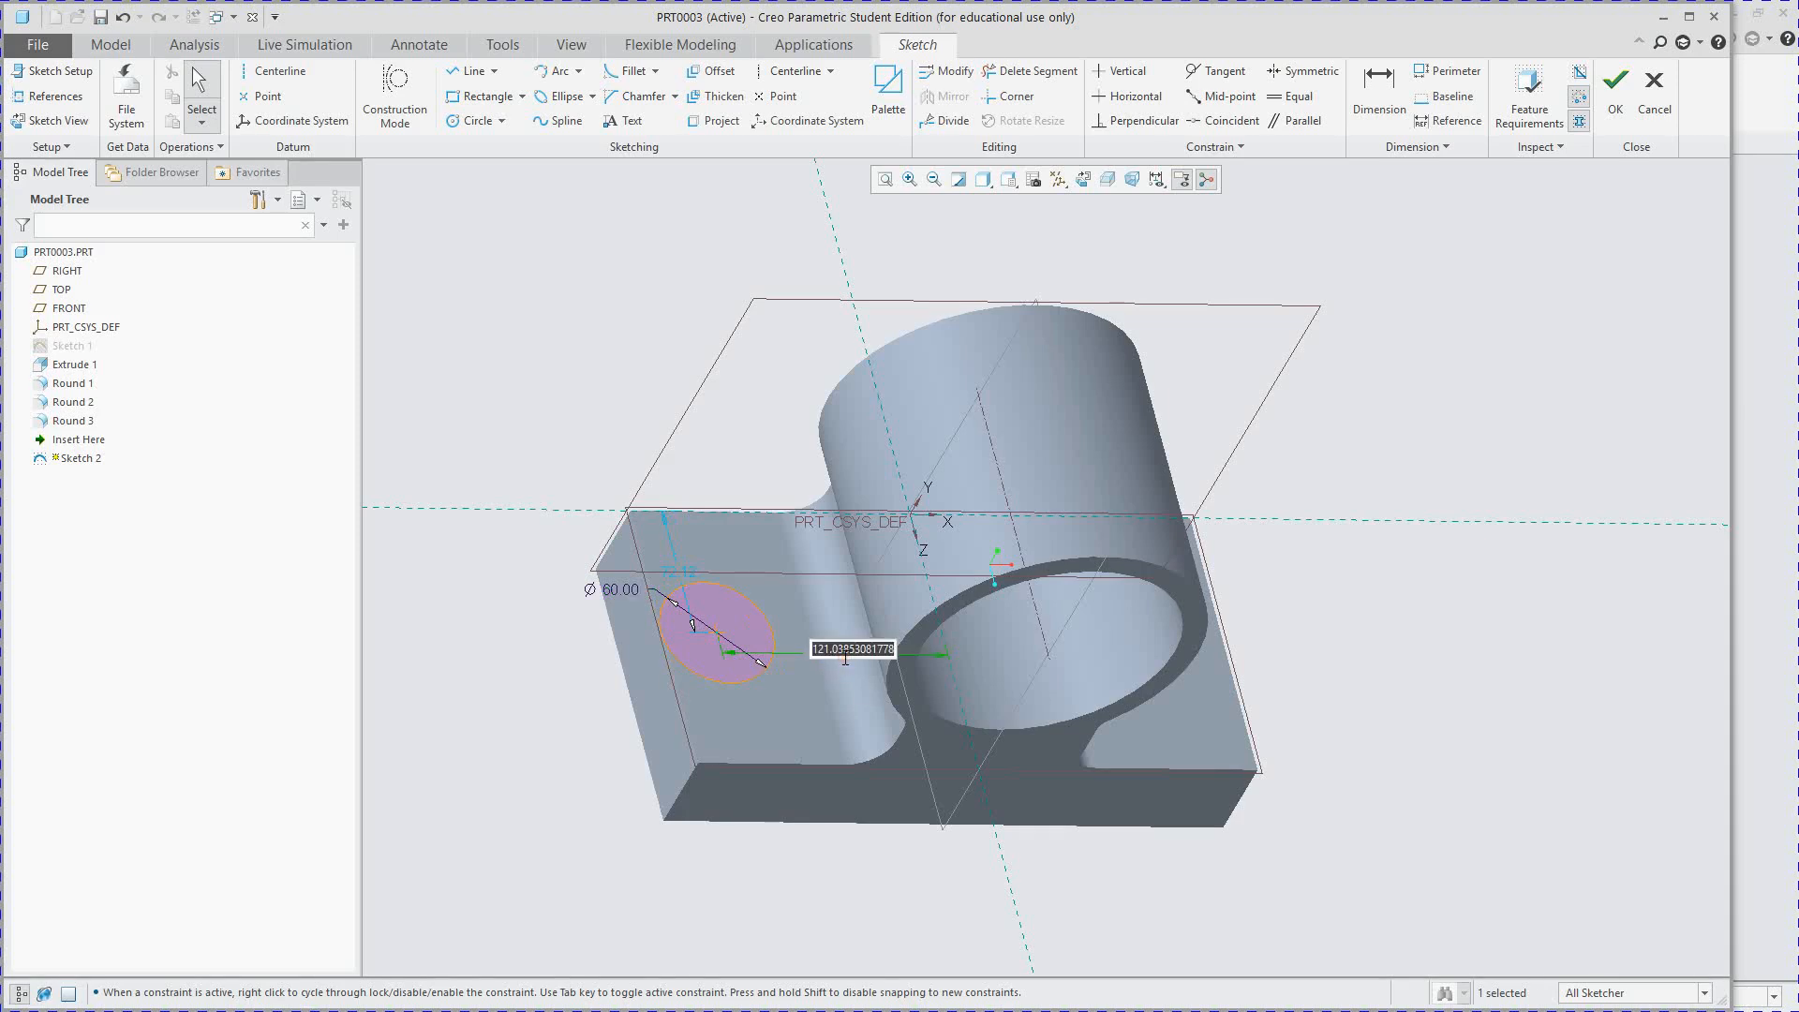
pyautogui.write('115')
pyautogui.press('Return')
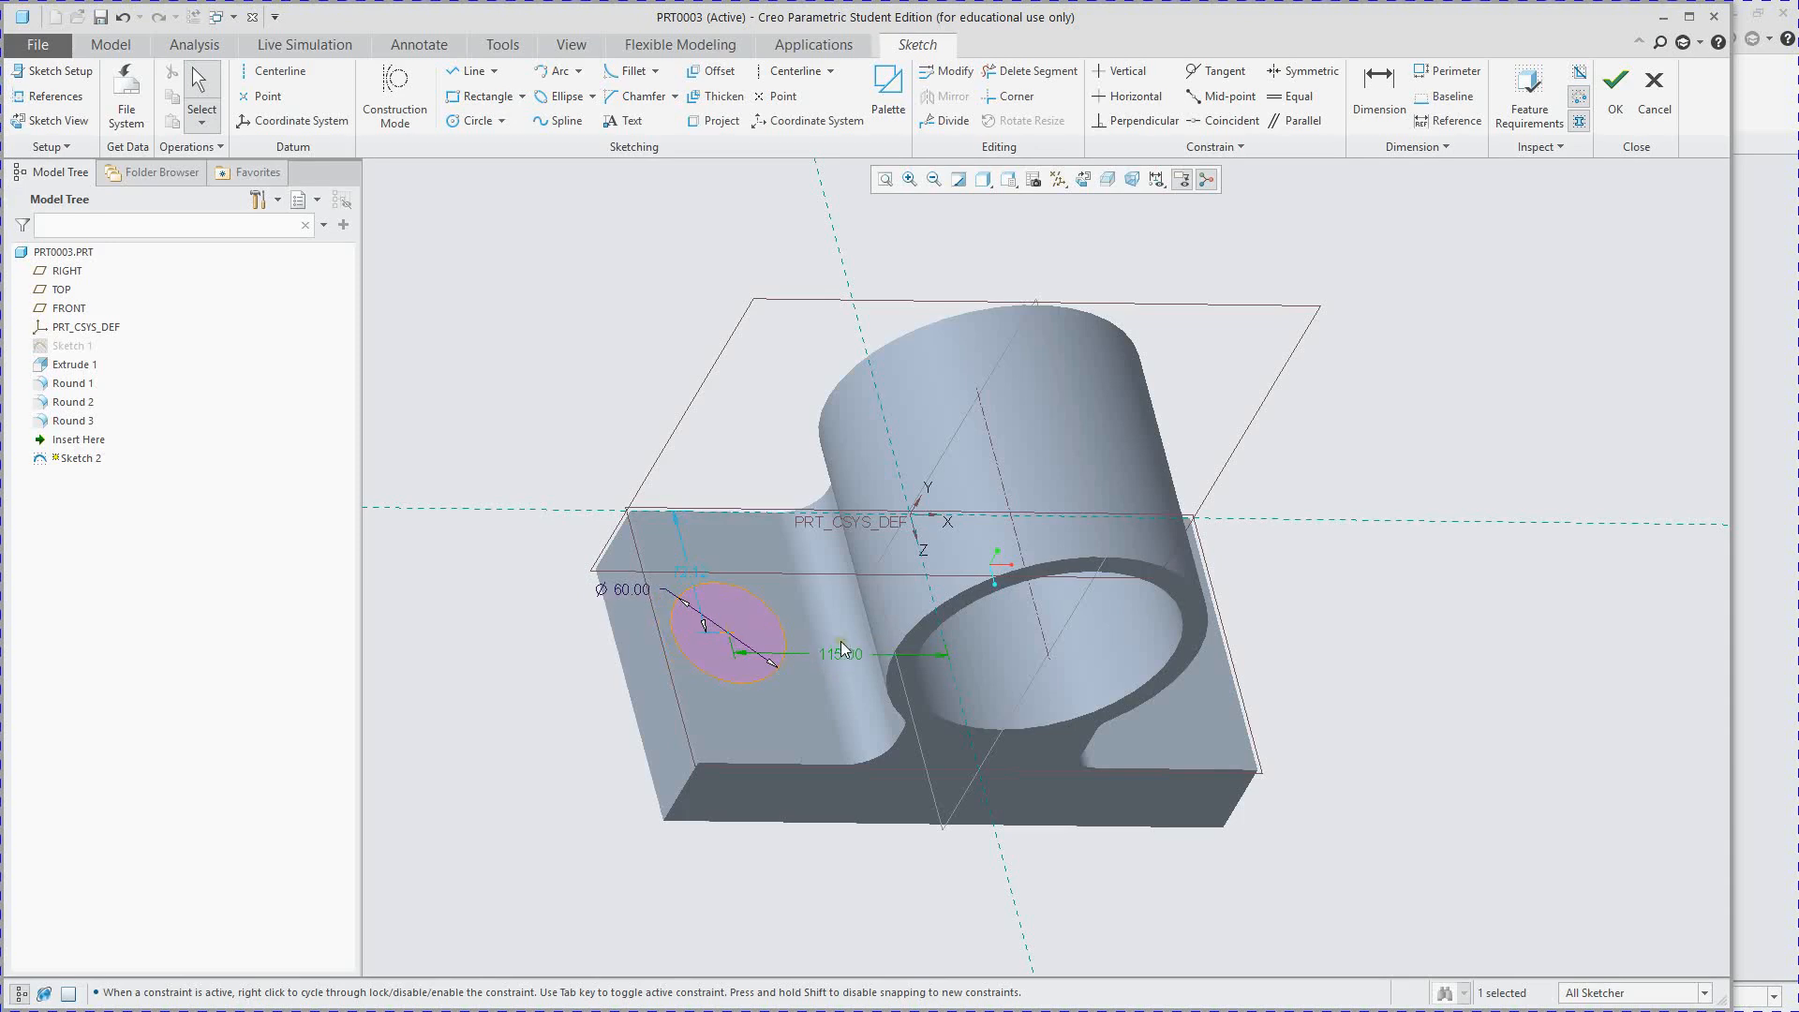
pyautogui.moveTo(852, 520); pyautogui.dragTo(829, 549, button='middle')
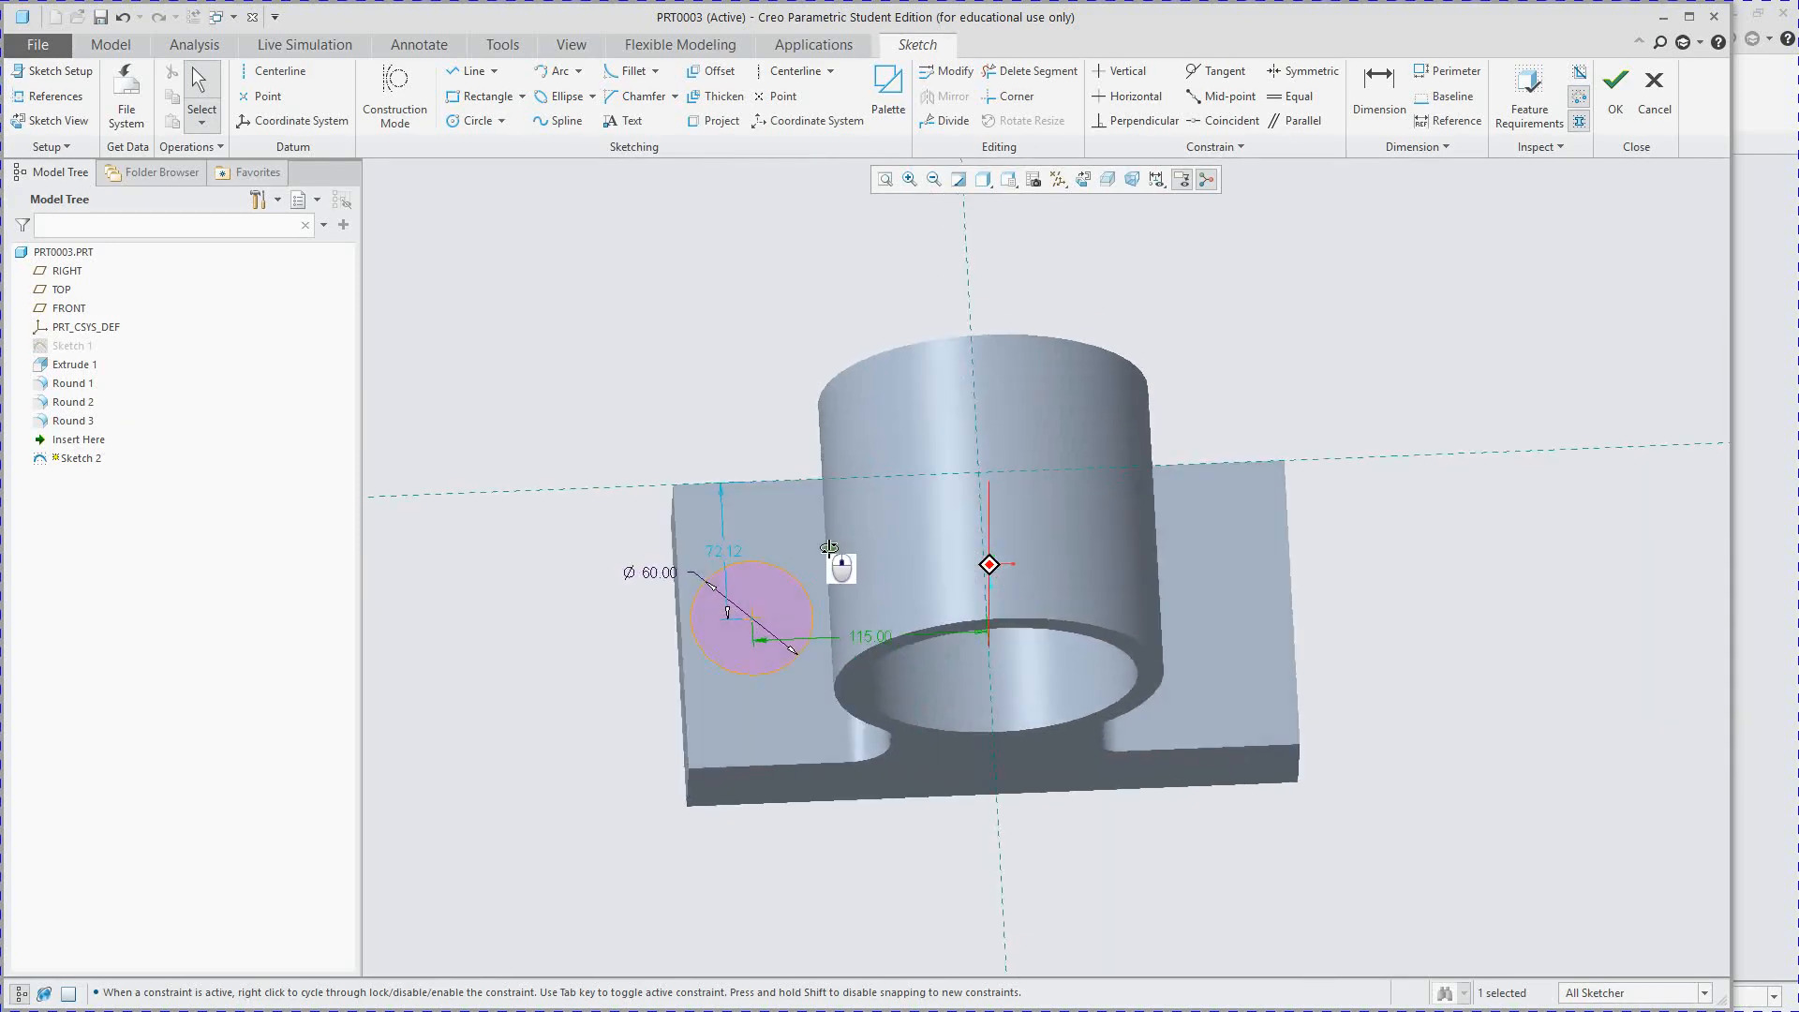
pyautogui.click(1615, 89)
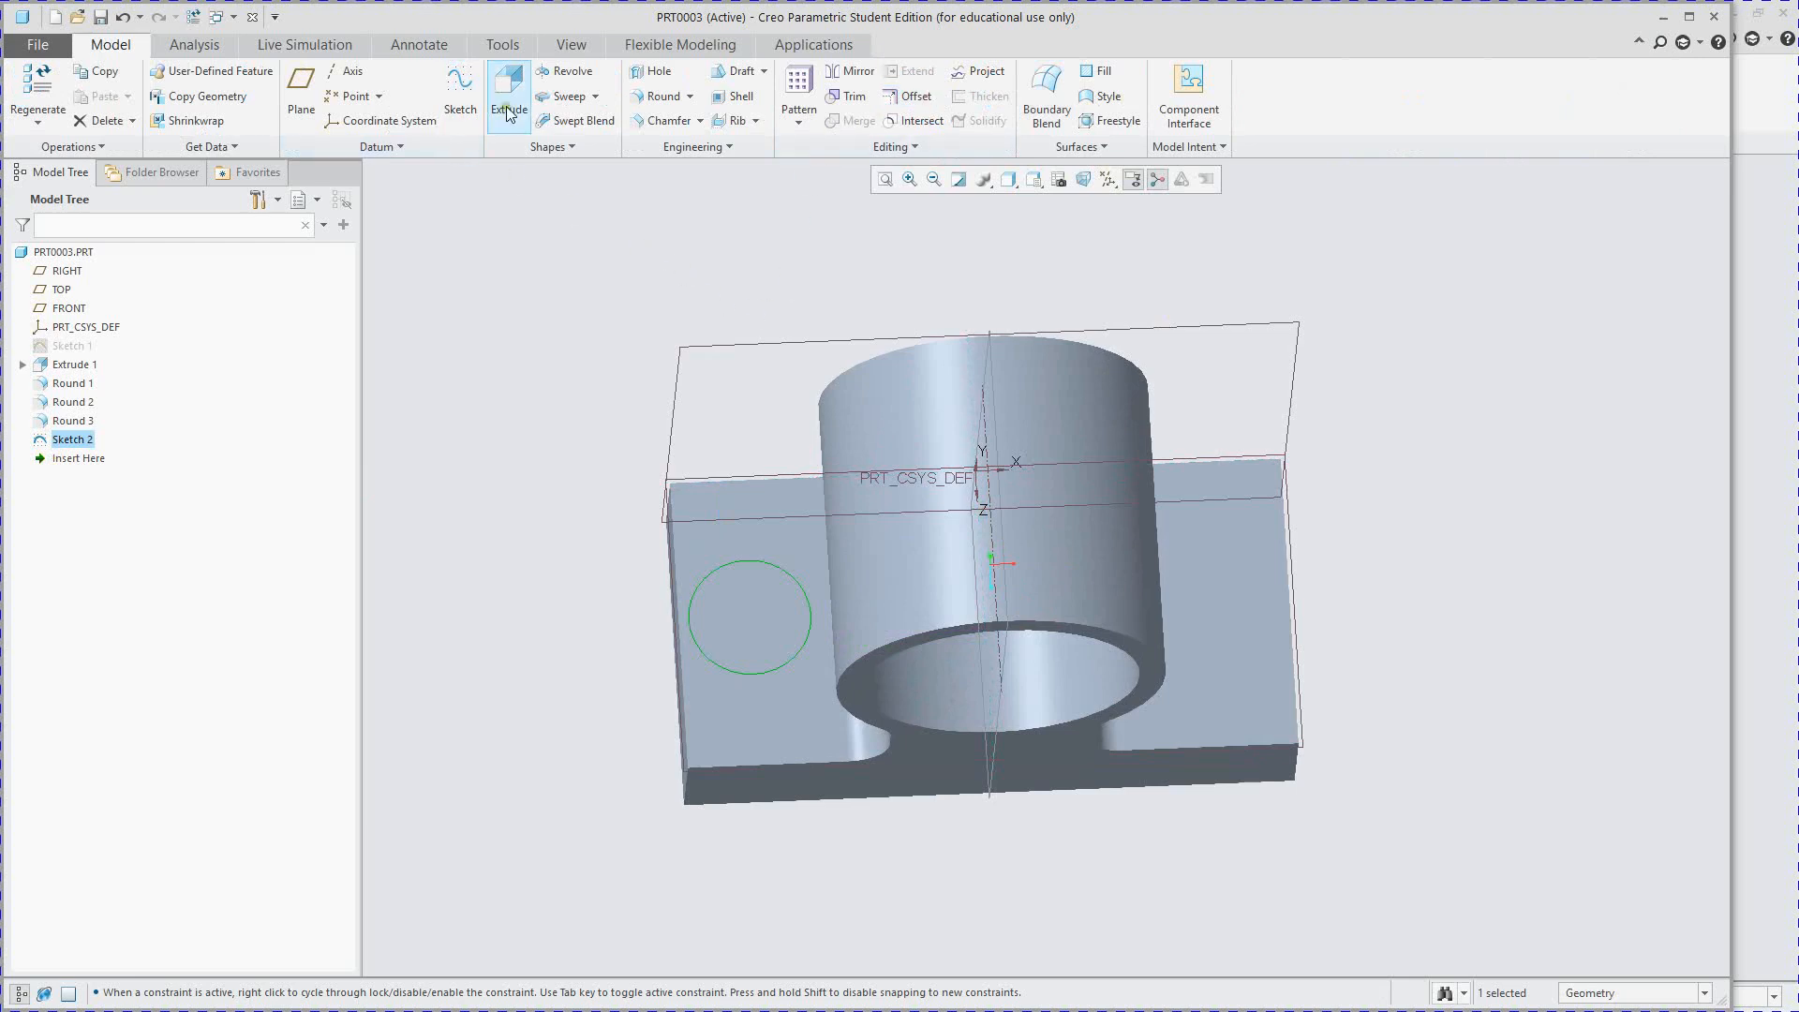
# - Extrude the circle downward to a depth of 101.83 as a material-removing cut through the left side of the base
pyautogui.click(508, 92)
pyautogui.click(757, 605)
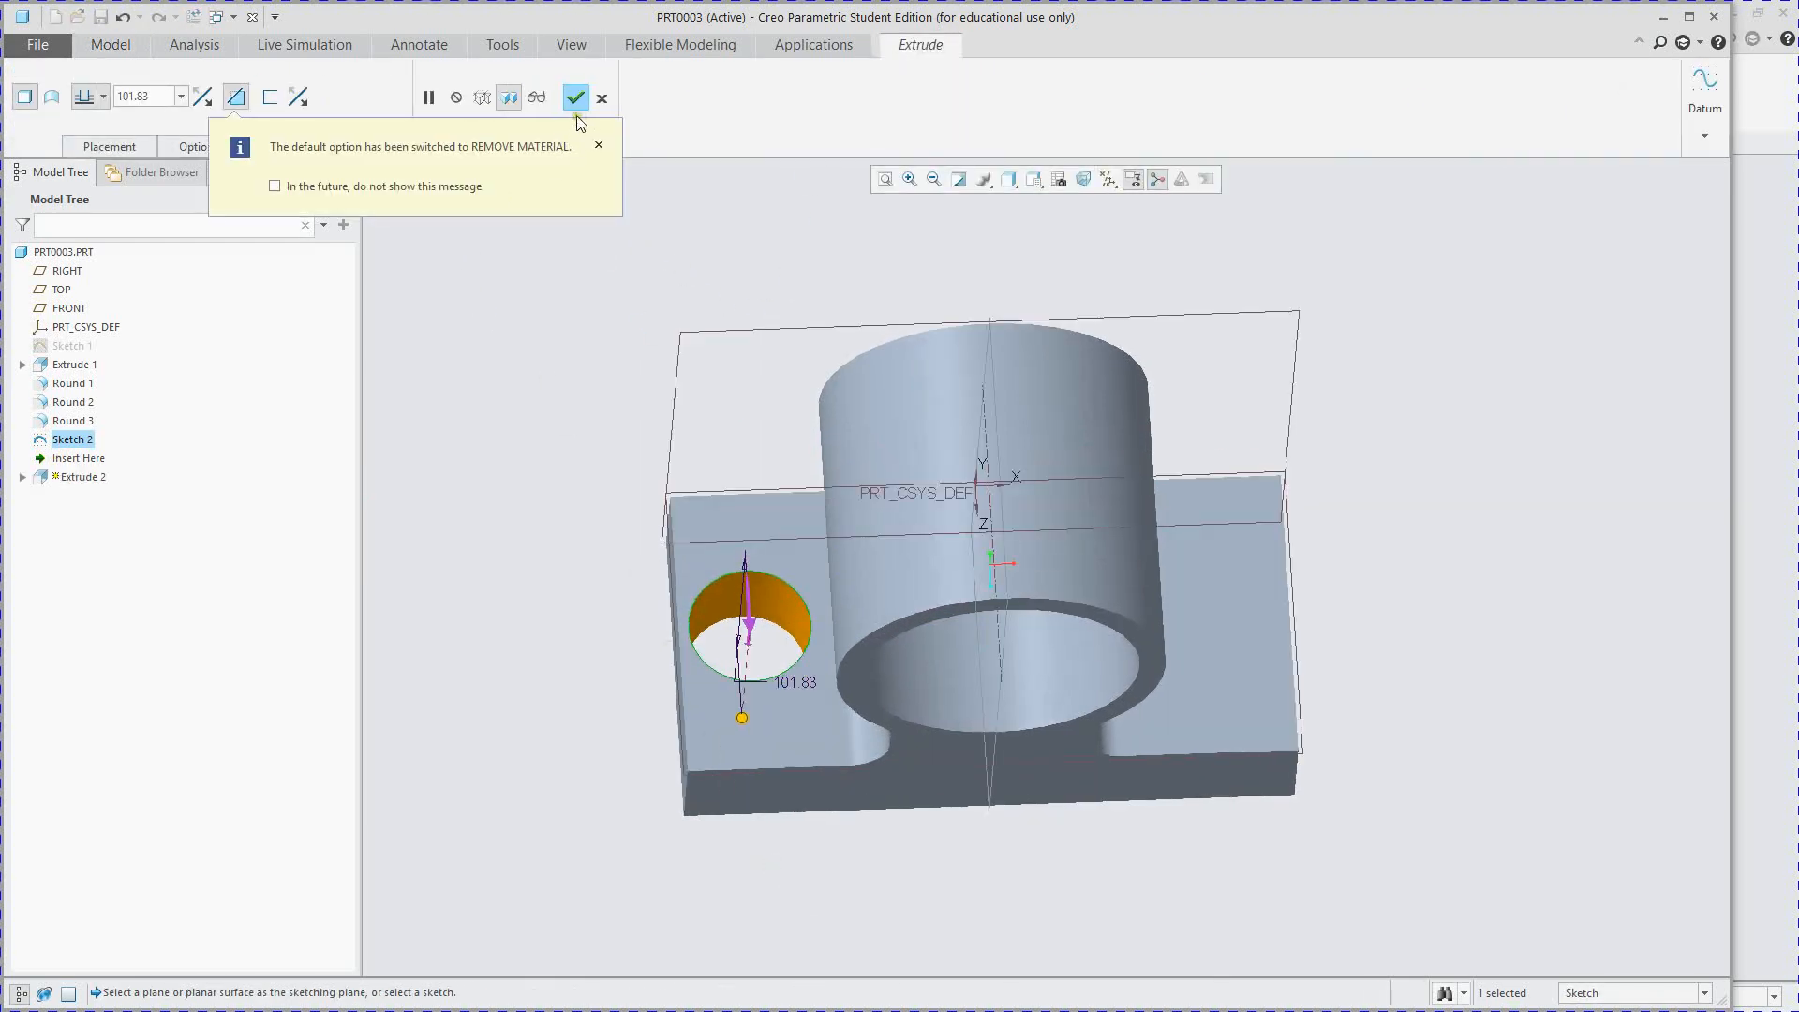
pyautogui.click(575, 98)
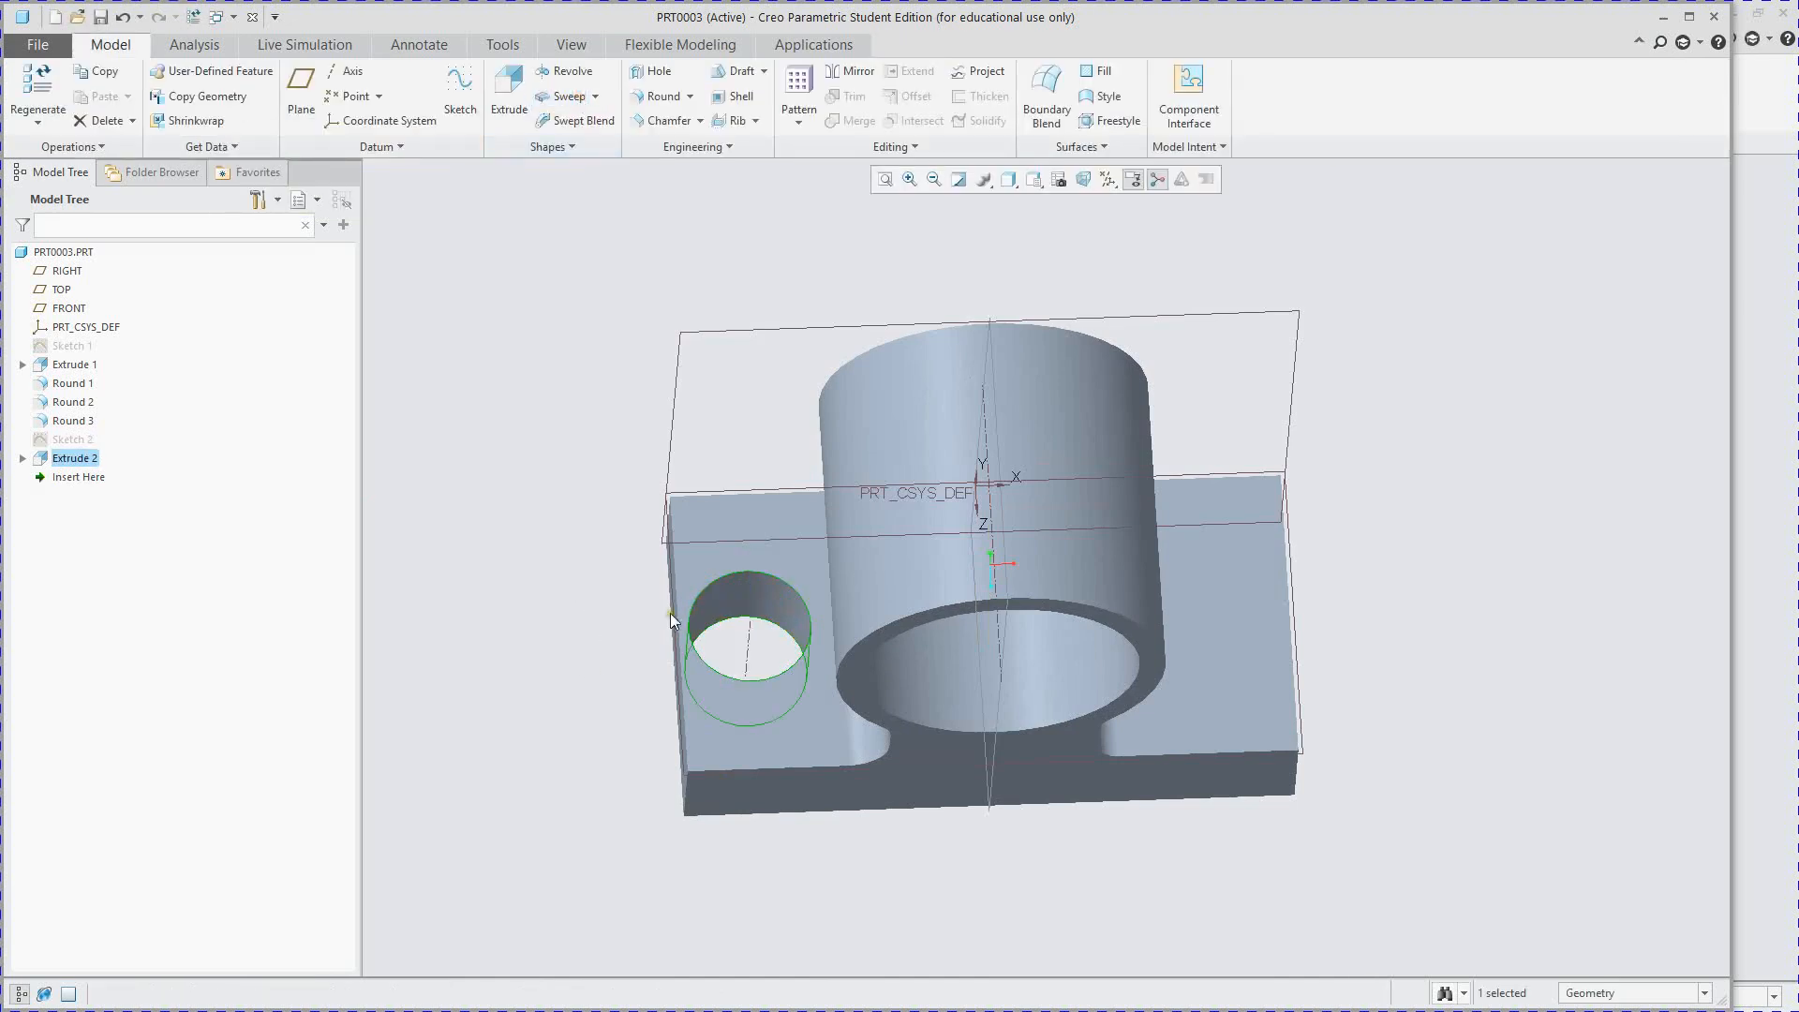
# - Mirror the hole cut about the RIGHT datum plane onto the opposite side of the base
pyautogui.moveTo(837, 509)
pyautogui.mouseDown(button='middle')
pyautogui.moveTo(823, 490)
pyautogui.moveTo(849, 512)
pyautogui.mouseUp(button='middle')
pyautogui.moveTo(1050, 617); pyautogui.dragTo(1007, 717, button='middle')
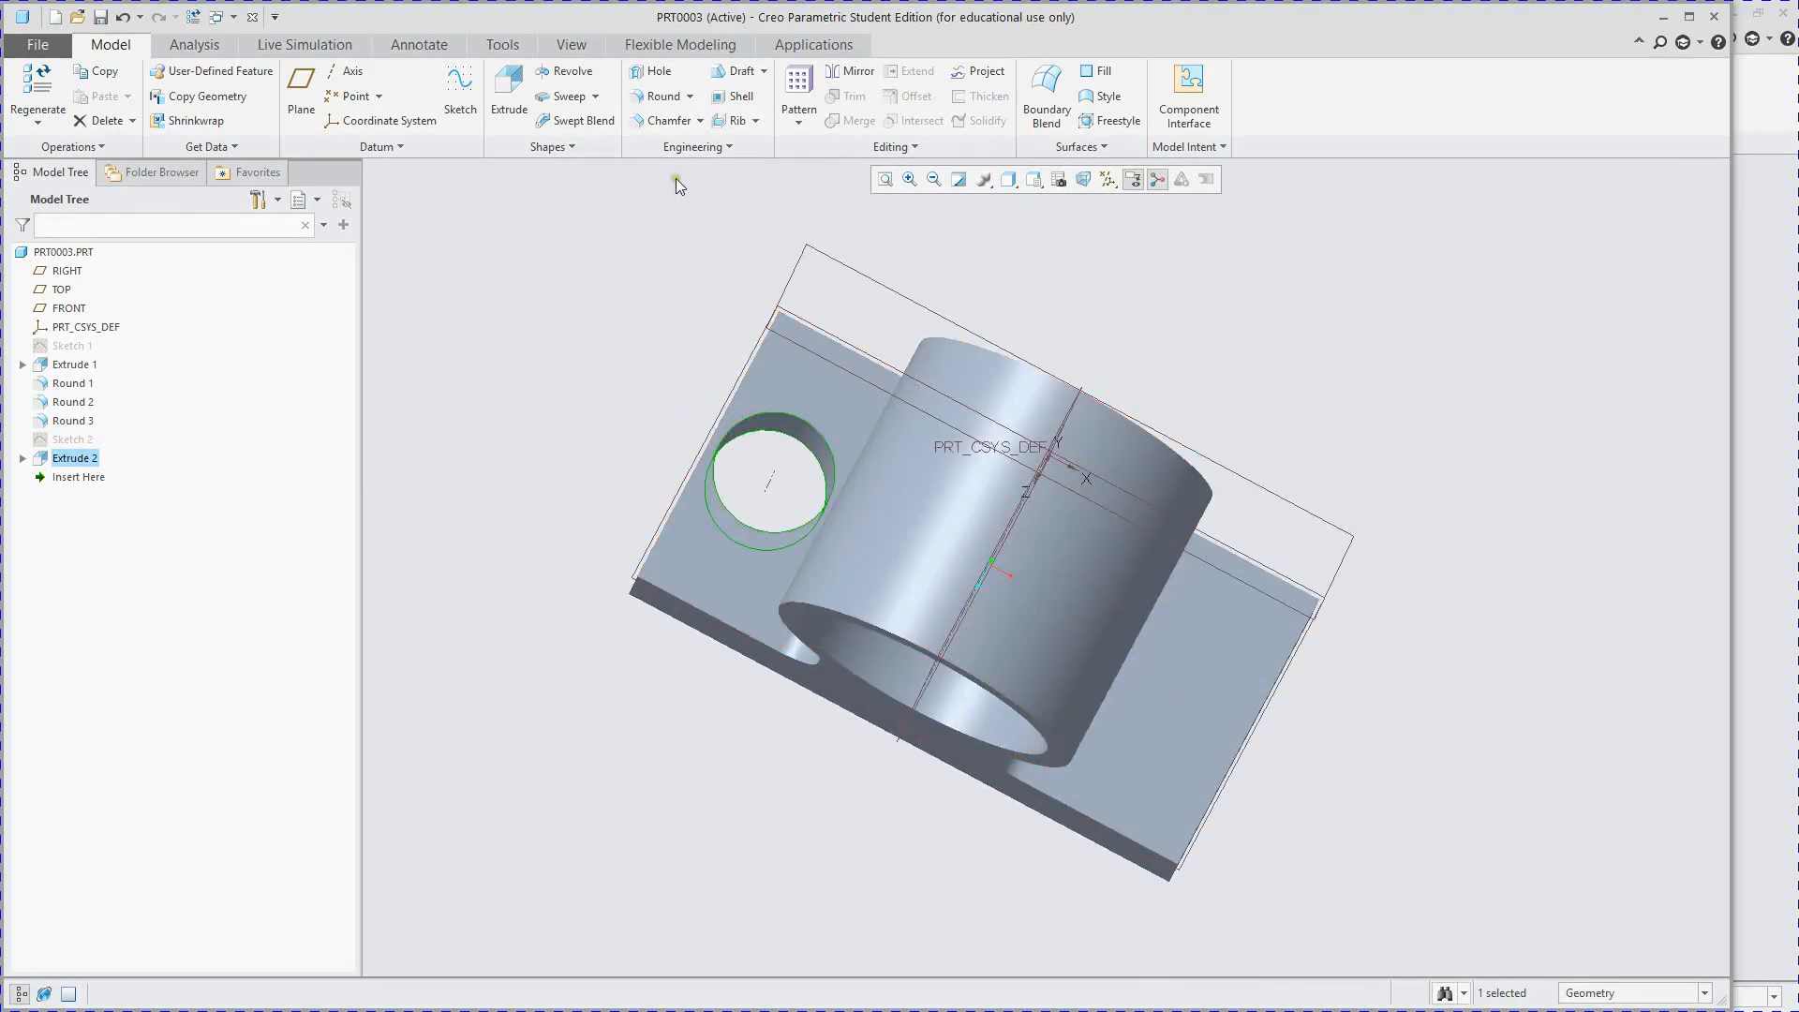
pyautogui.moveTo(965, 456); pyautogui.dragTo(1130, 491, button='middle')
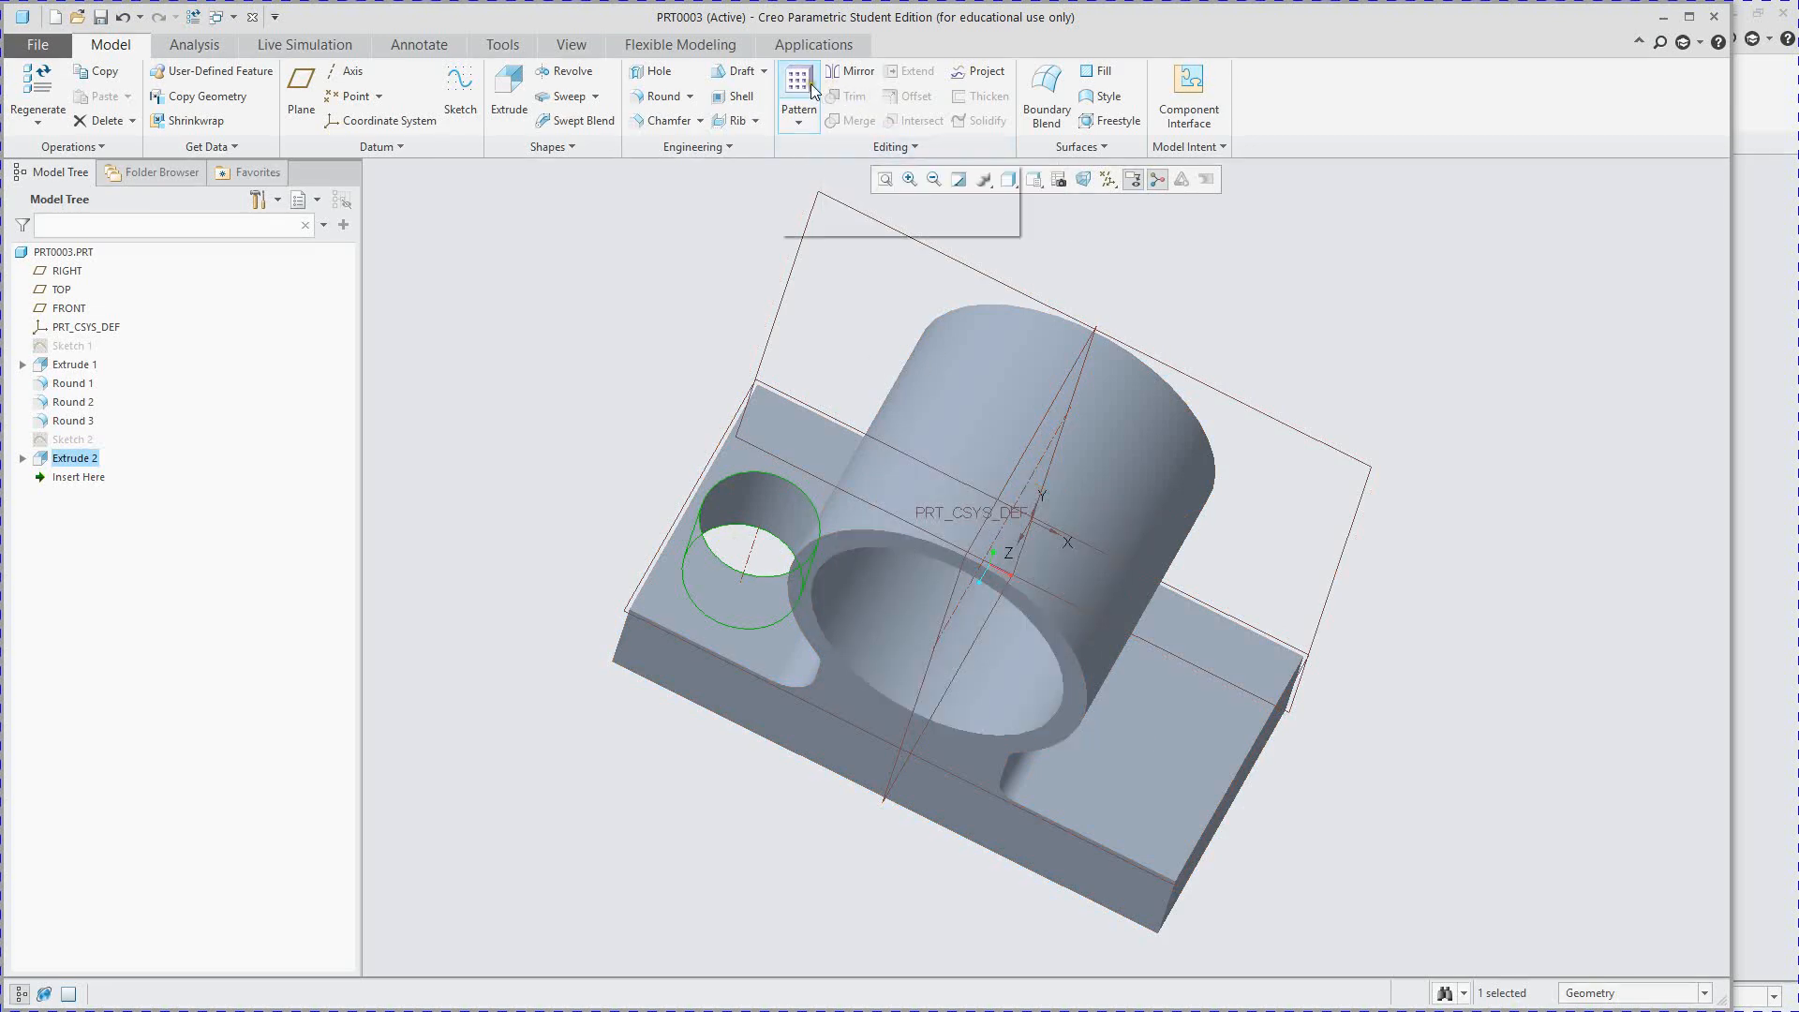
pyautogui.click(847, 75)
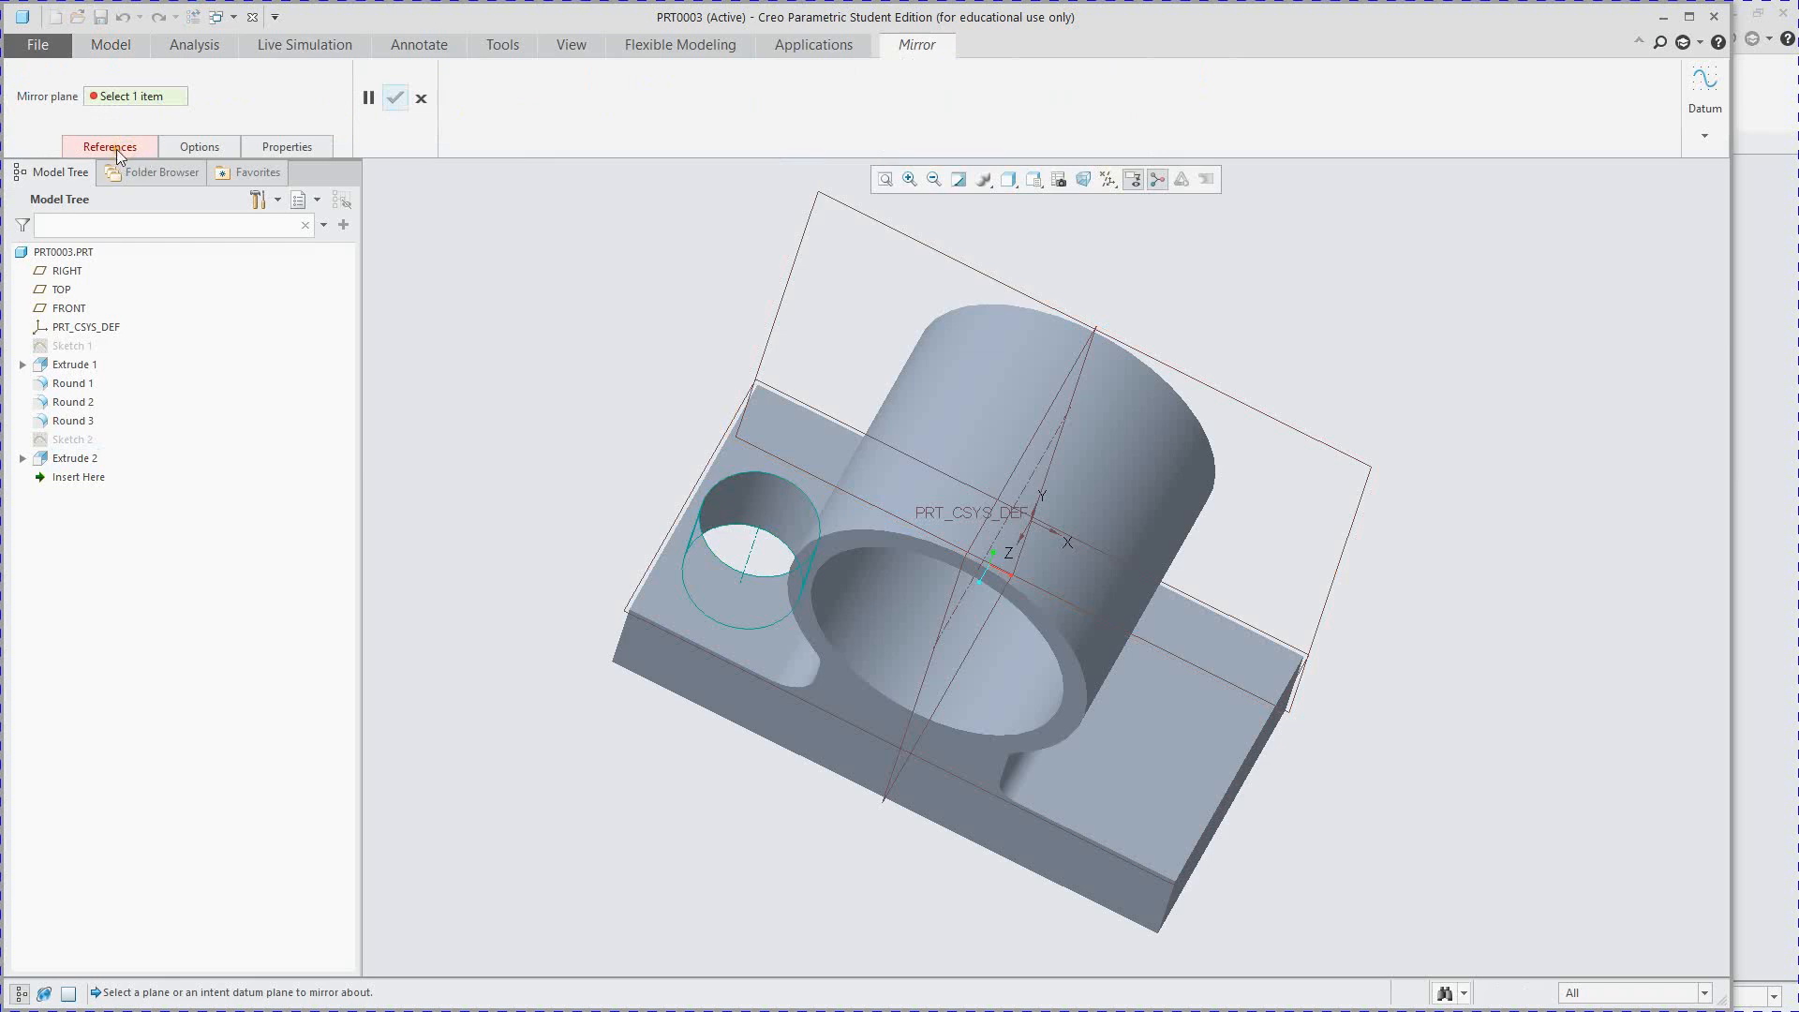
pyautogui.click(929, 671)
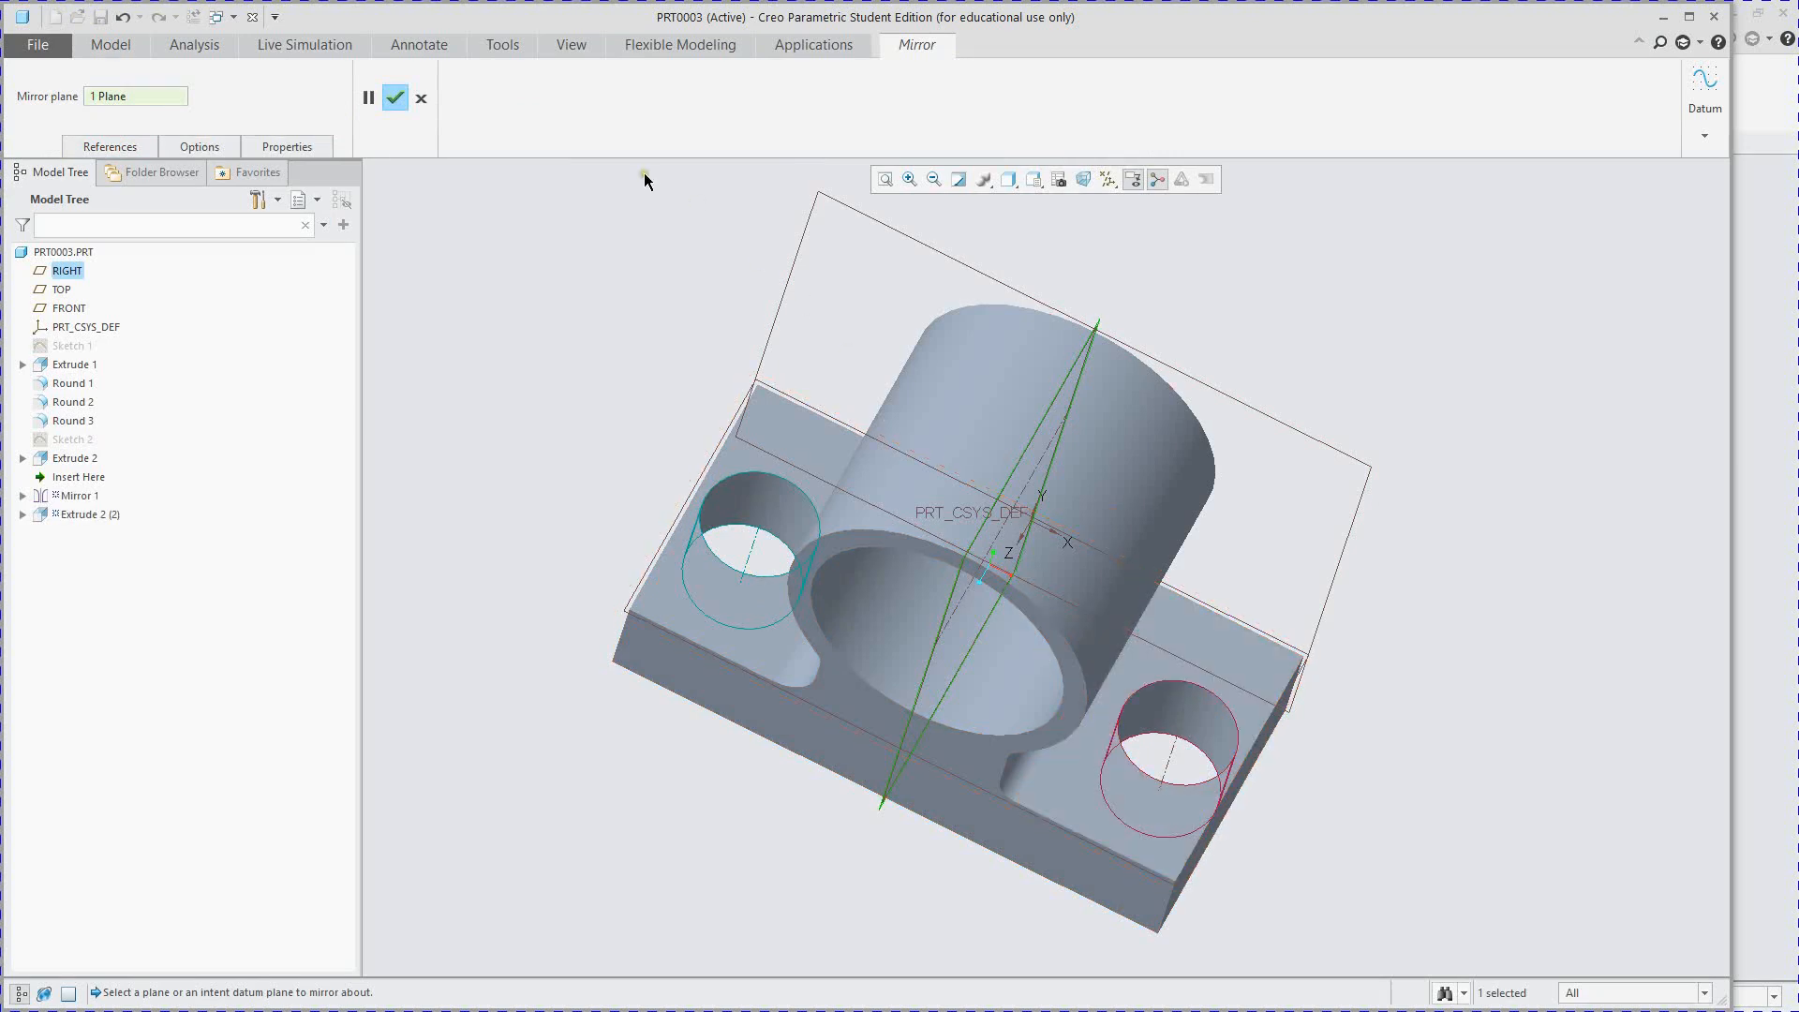
pyautogui.click(395, 100)
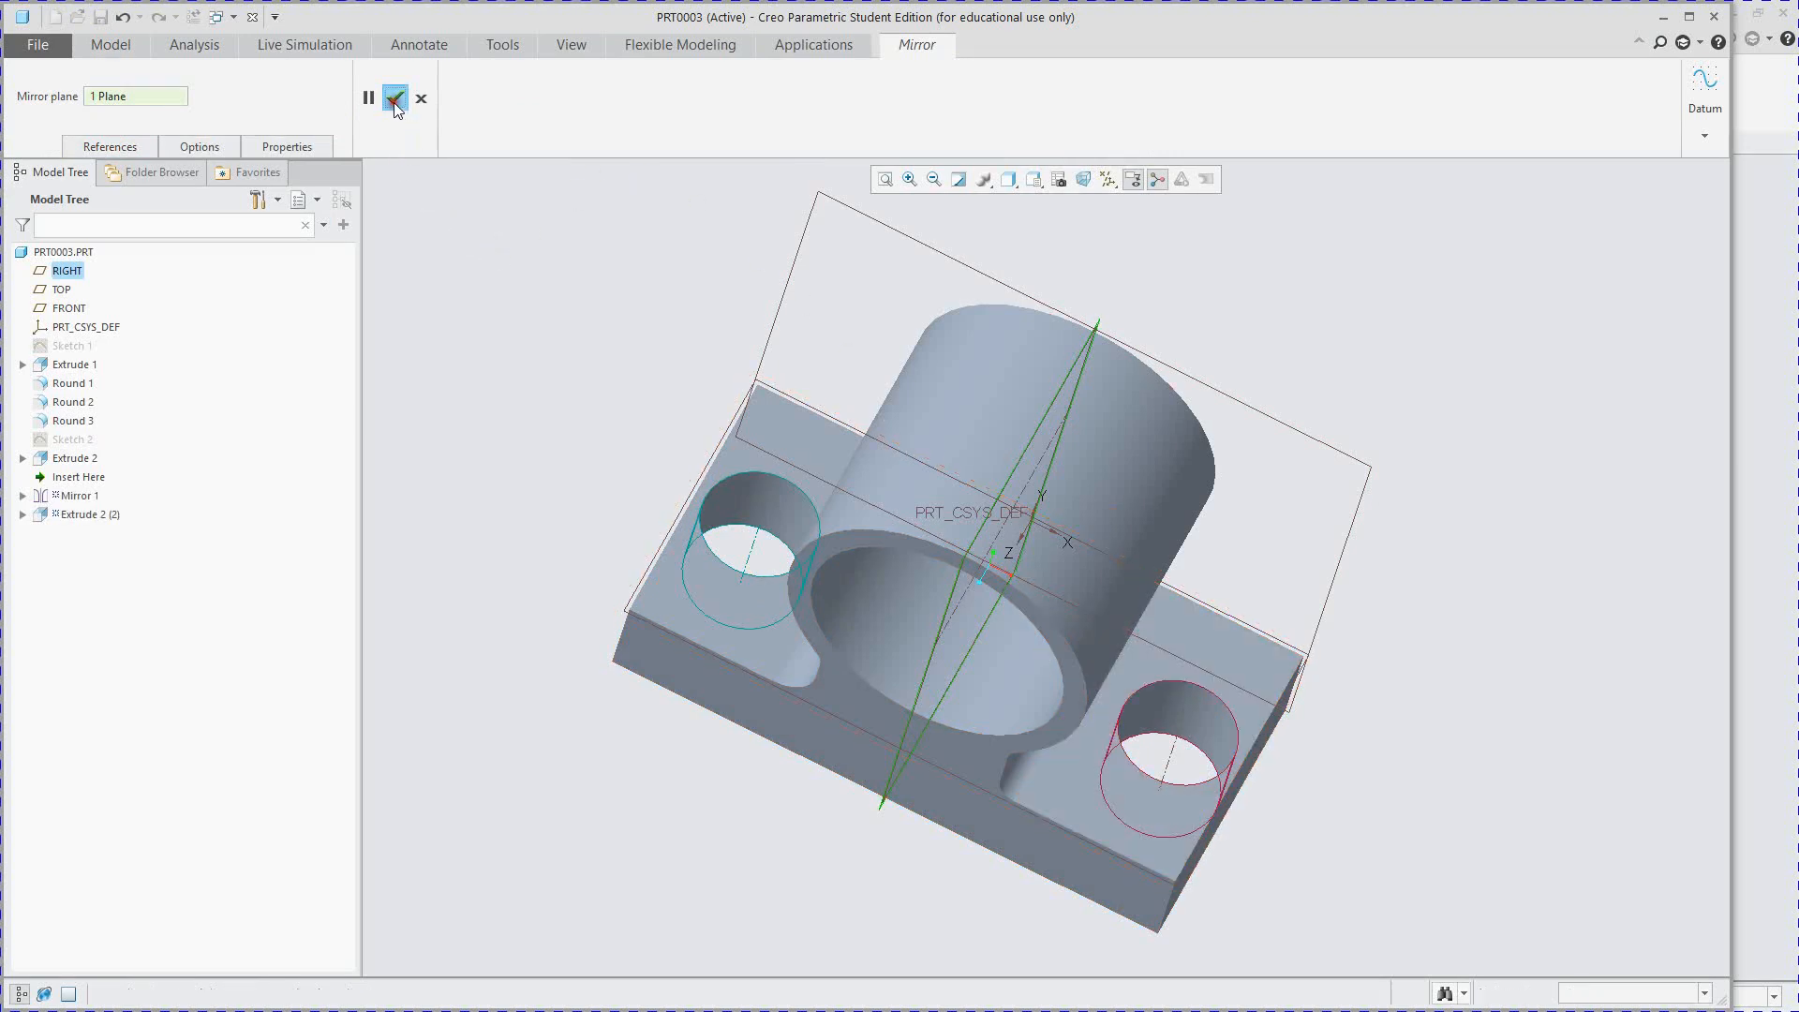
pyautogui.moveTo(546, 407); pyautogui.dragTo(701, 532, button='middle')
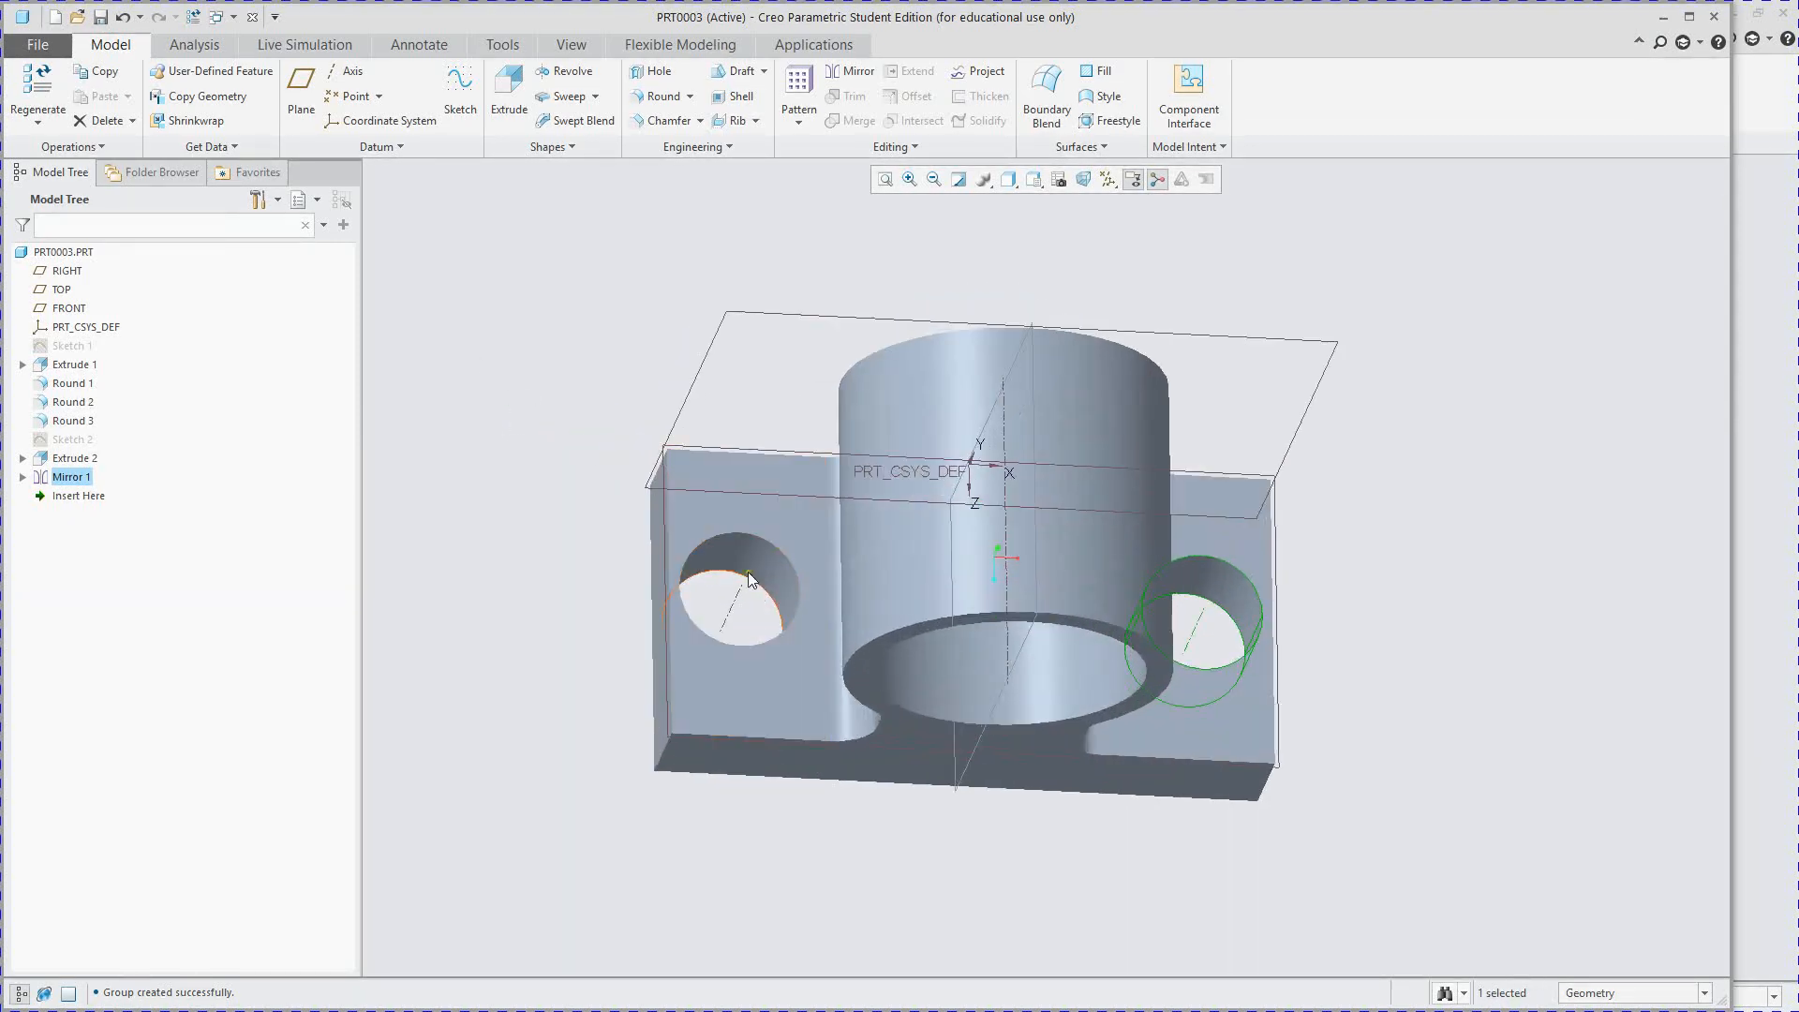
pyautogui.click(733, 557)
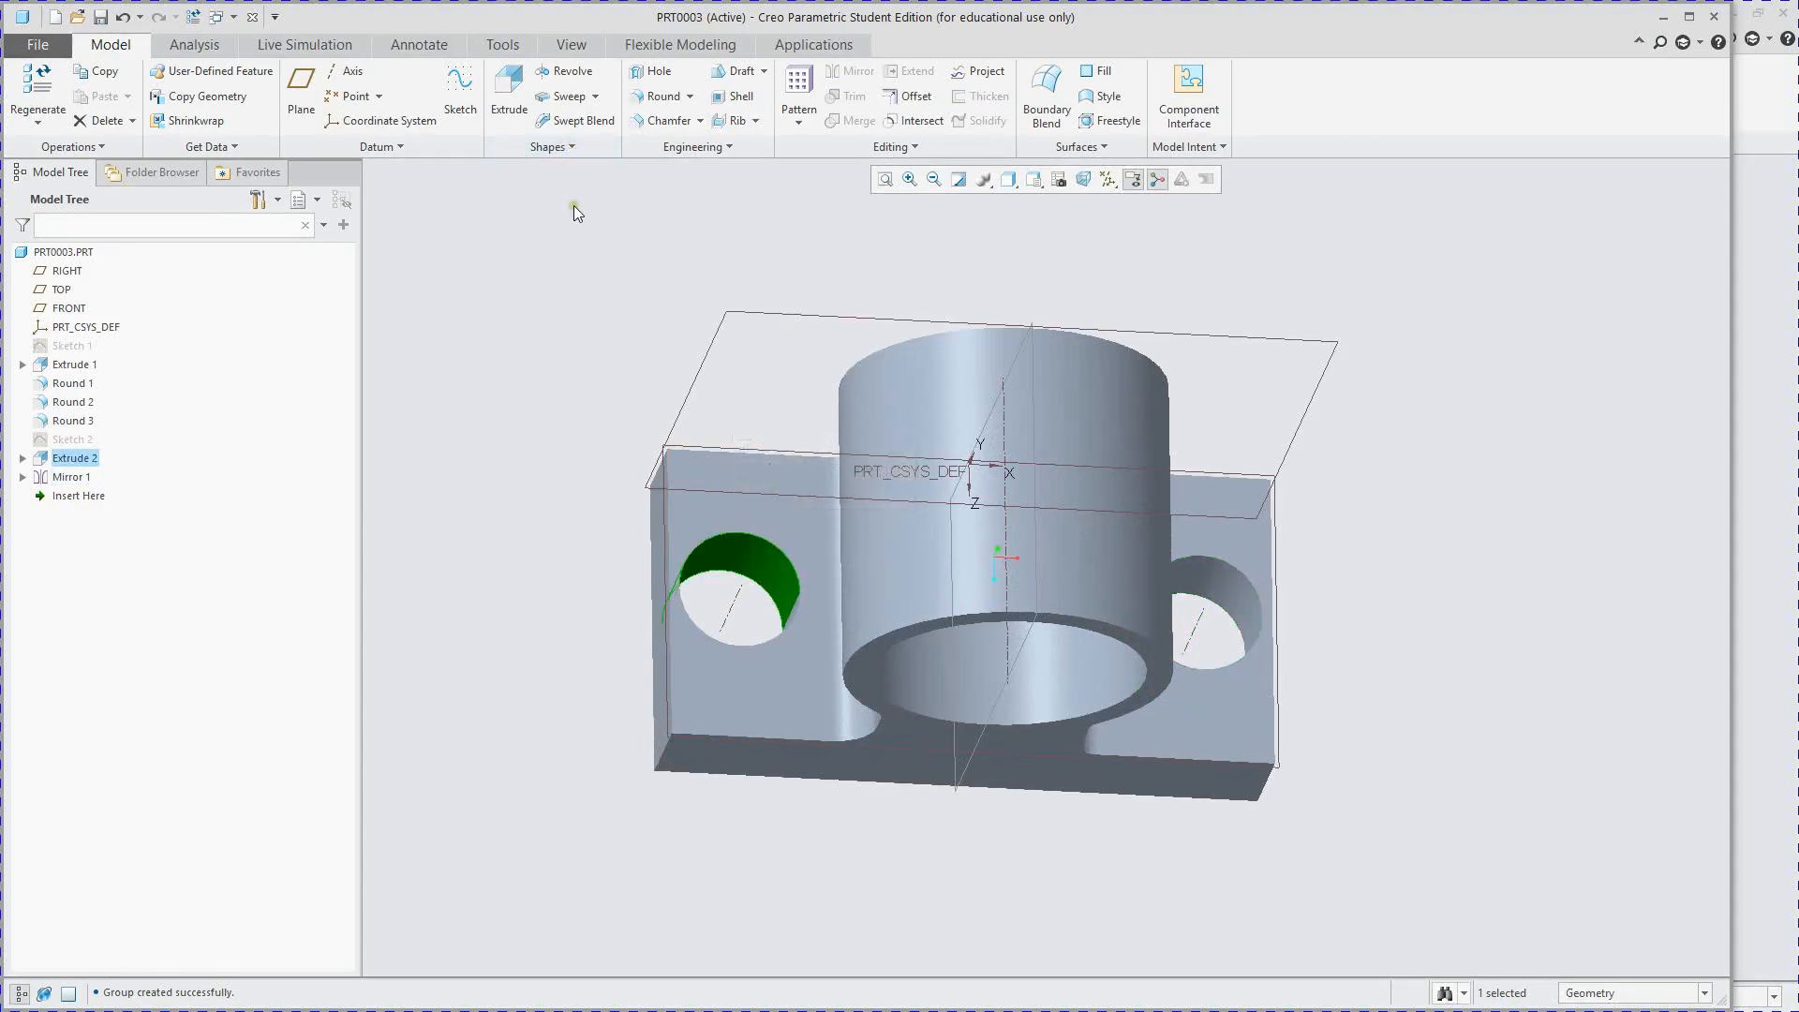
pyautogui.click(569, 272)
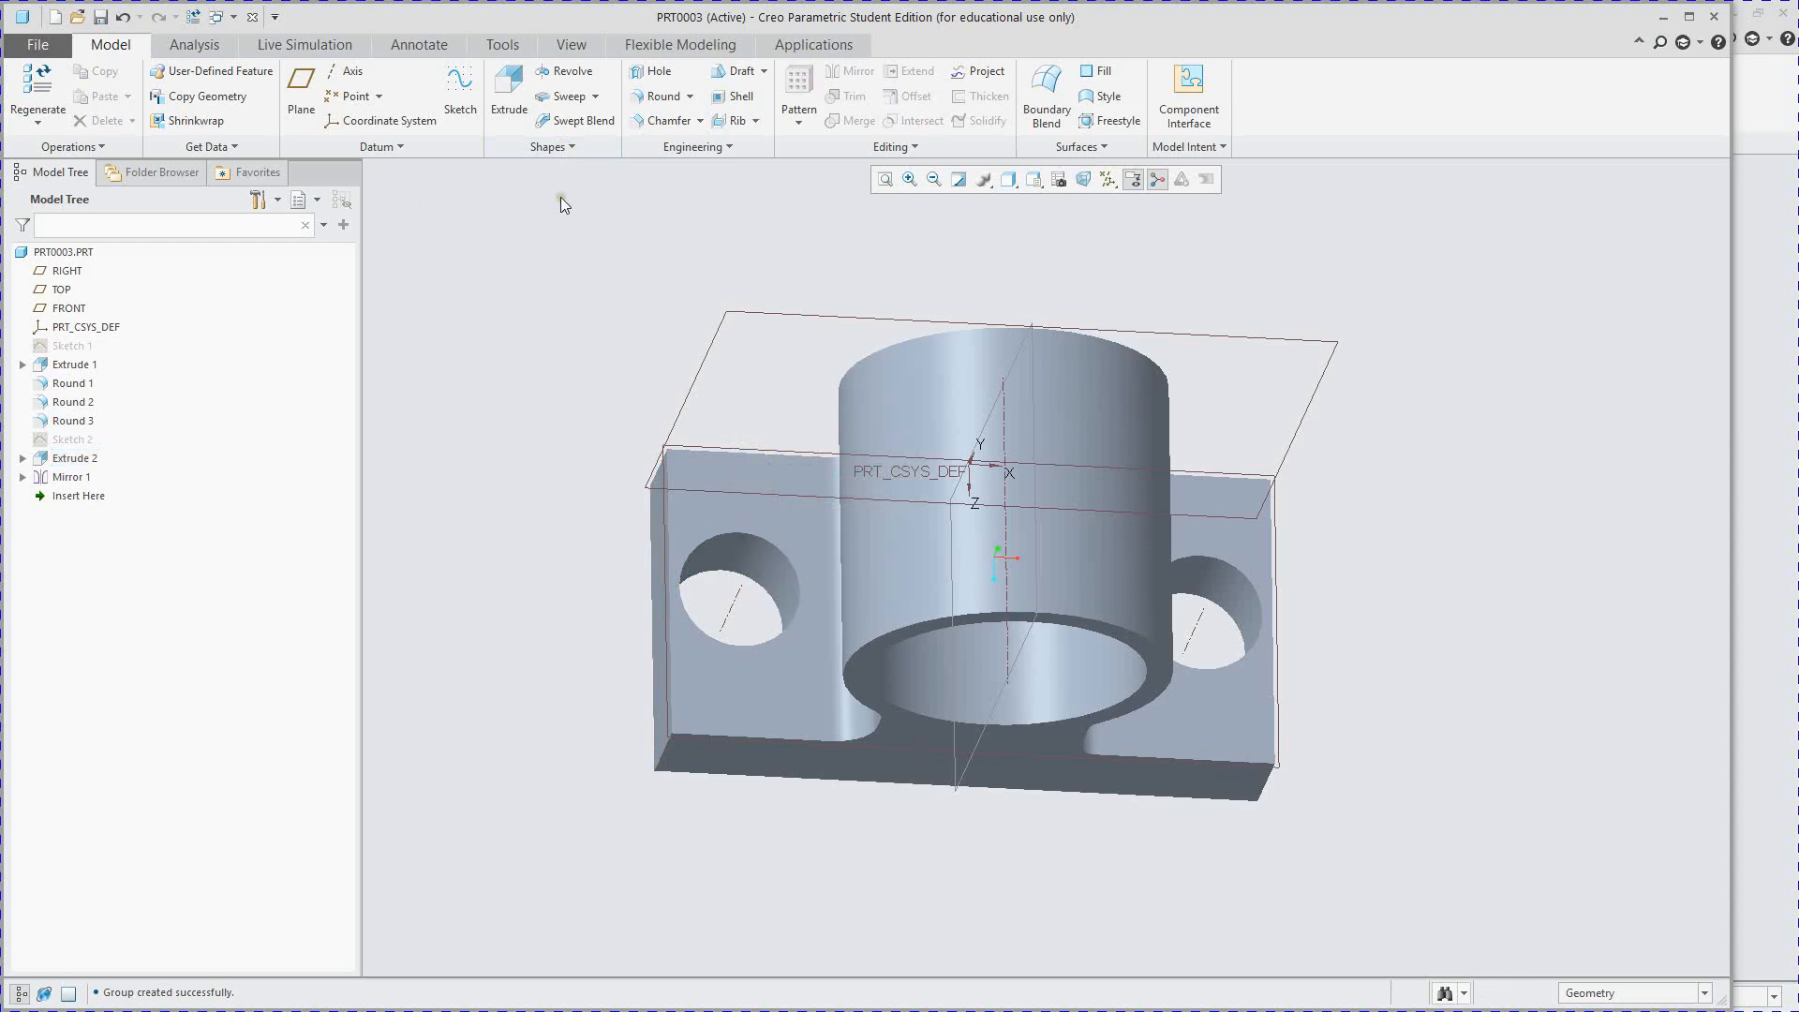
pyautogui.click(598, 99)
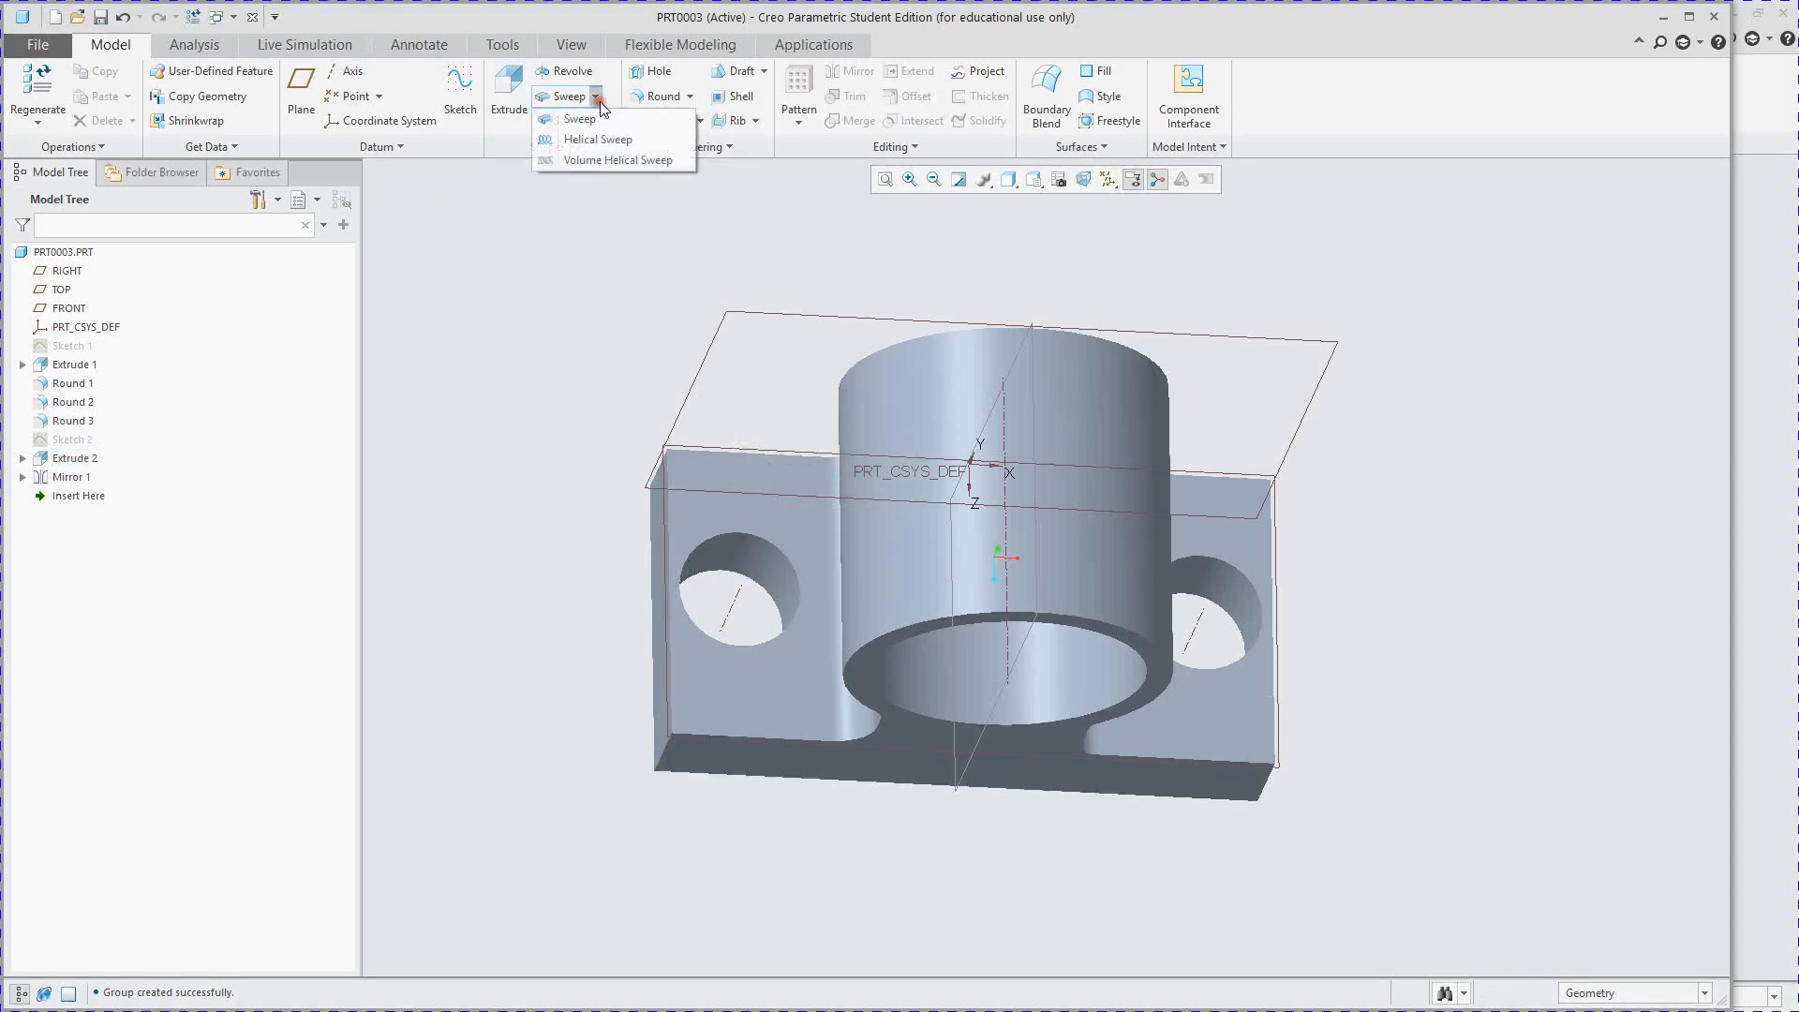
pyautogui.click(608, 139)
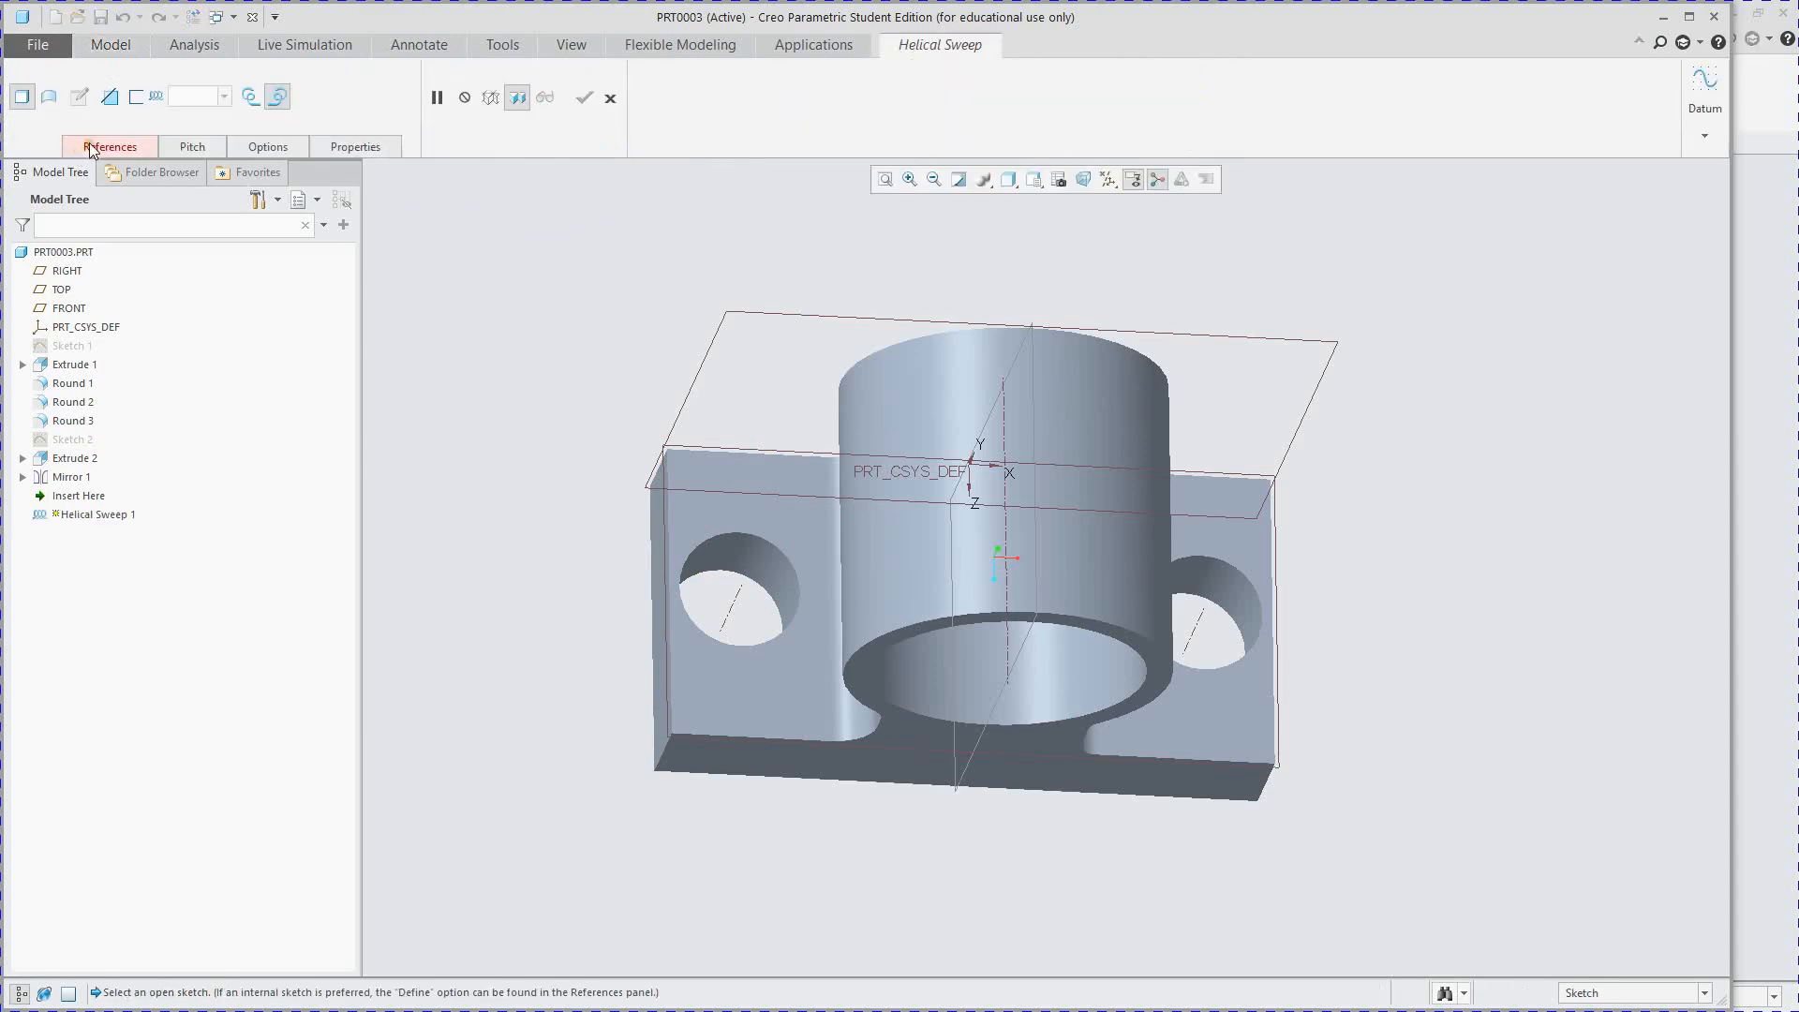
pyautogui.click(97, 145)
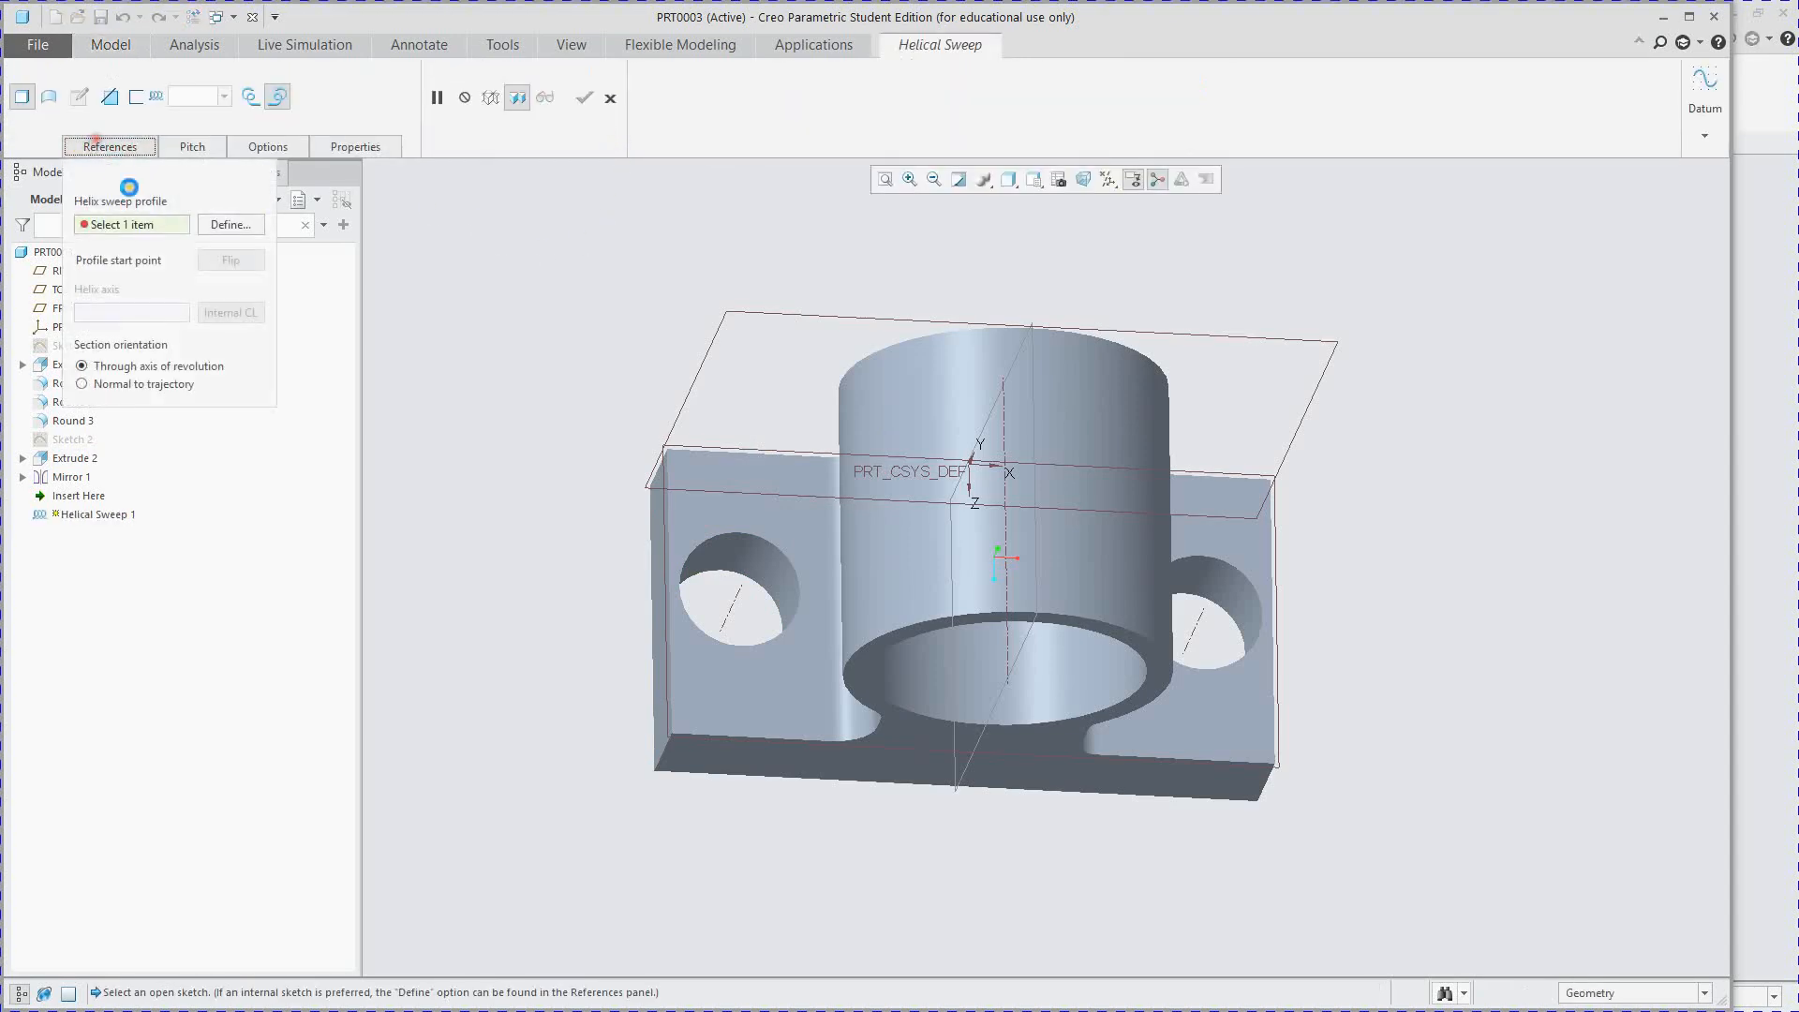
pyautogui.click(231, 224)
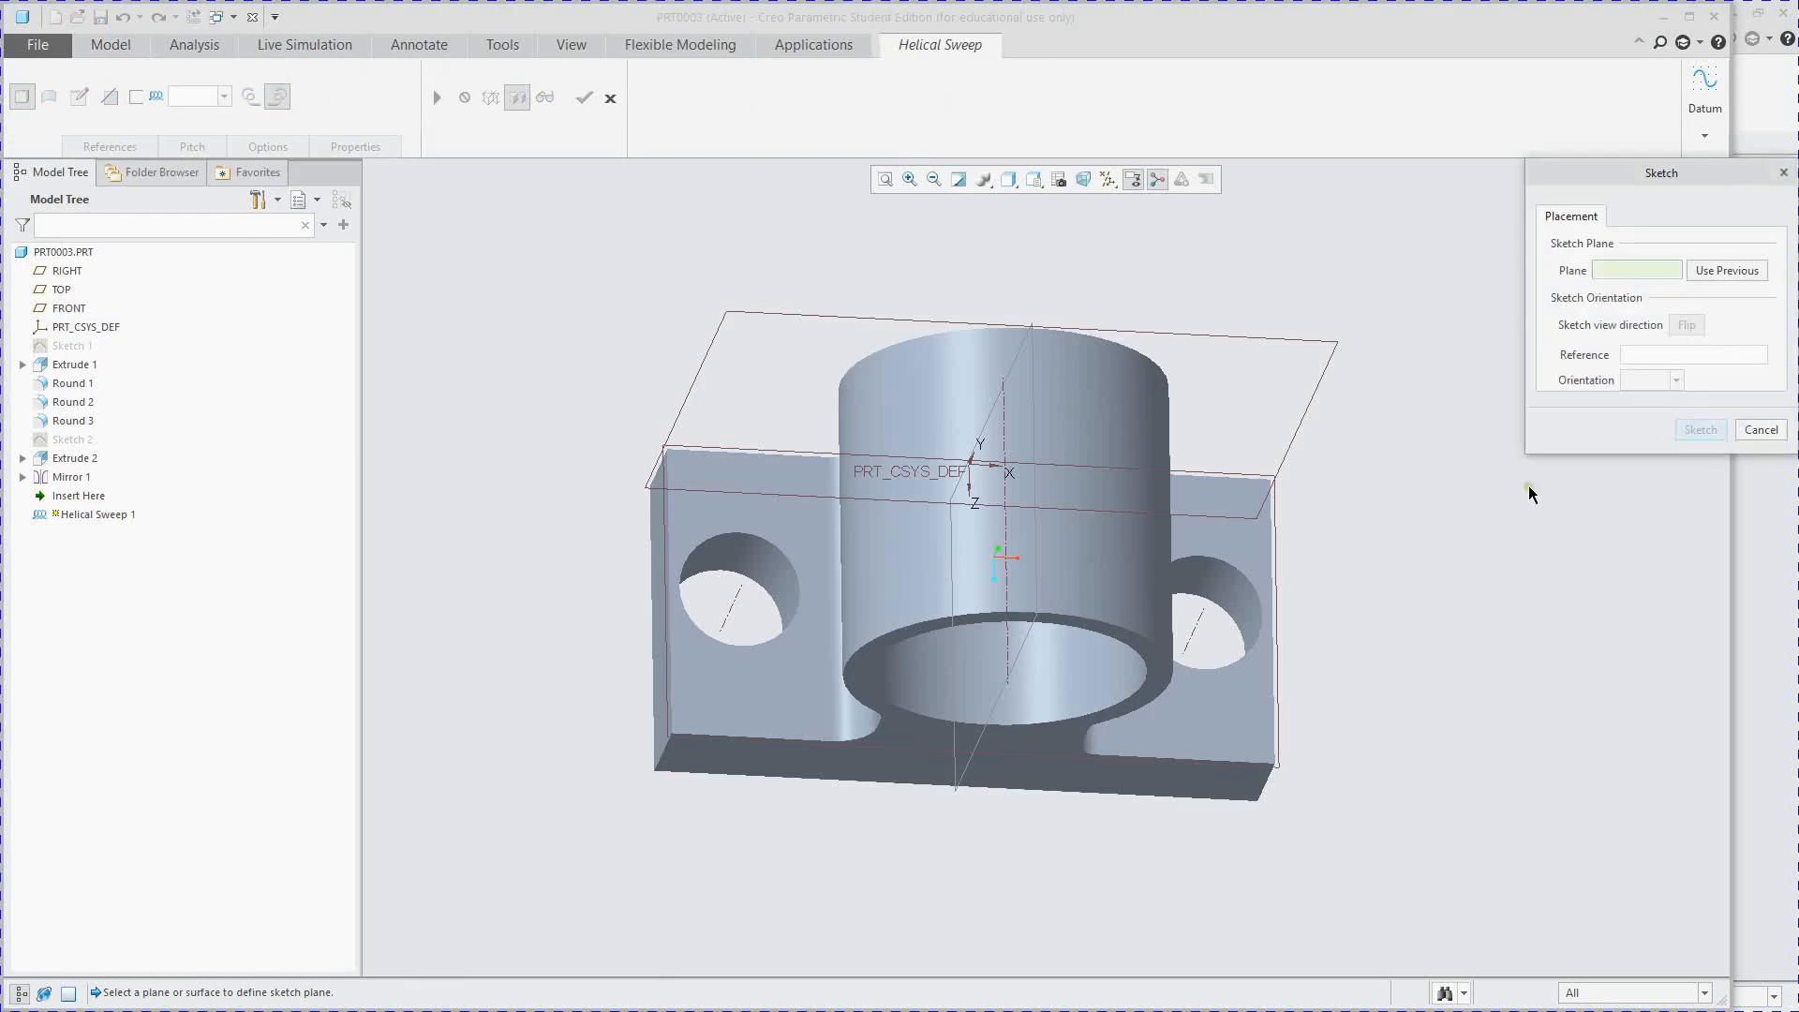
pyautogui.moveTo(824, 622)
pyautogui.mouseDown(button='middle')
pyautogui.moveTo(1052, 627)
pyautogui.moveTo(1077, 562)
pyautogui.moveTo(1061, 552)
pyautogui.mouseUp(button='middle')
pyautogui.moveTo(844, 740); pyautogui.dragTo(863, 776, button='middle')
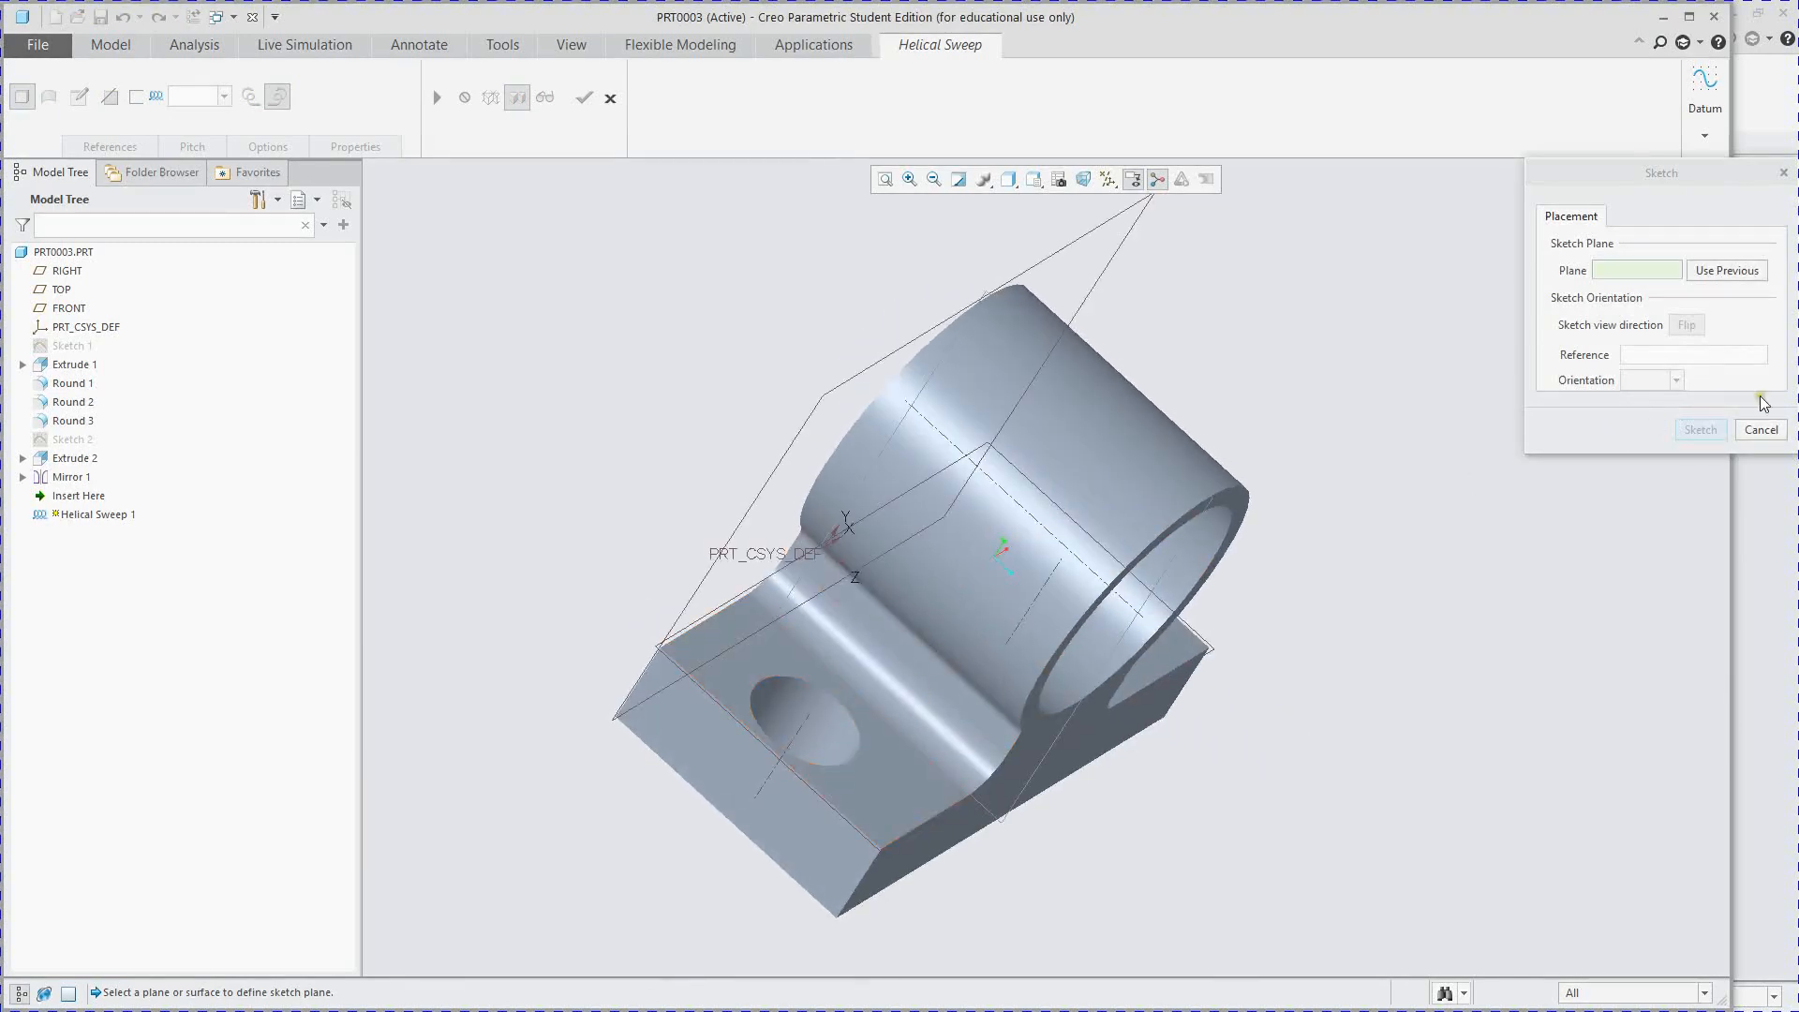
pyautogui.click(1760, 432)
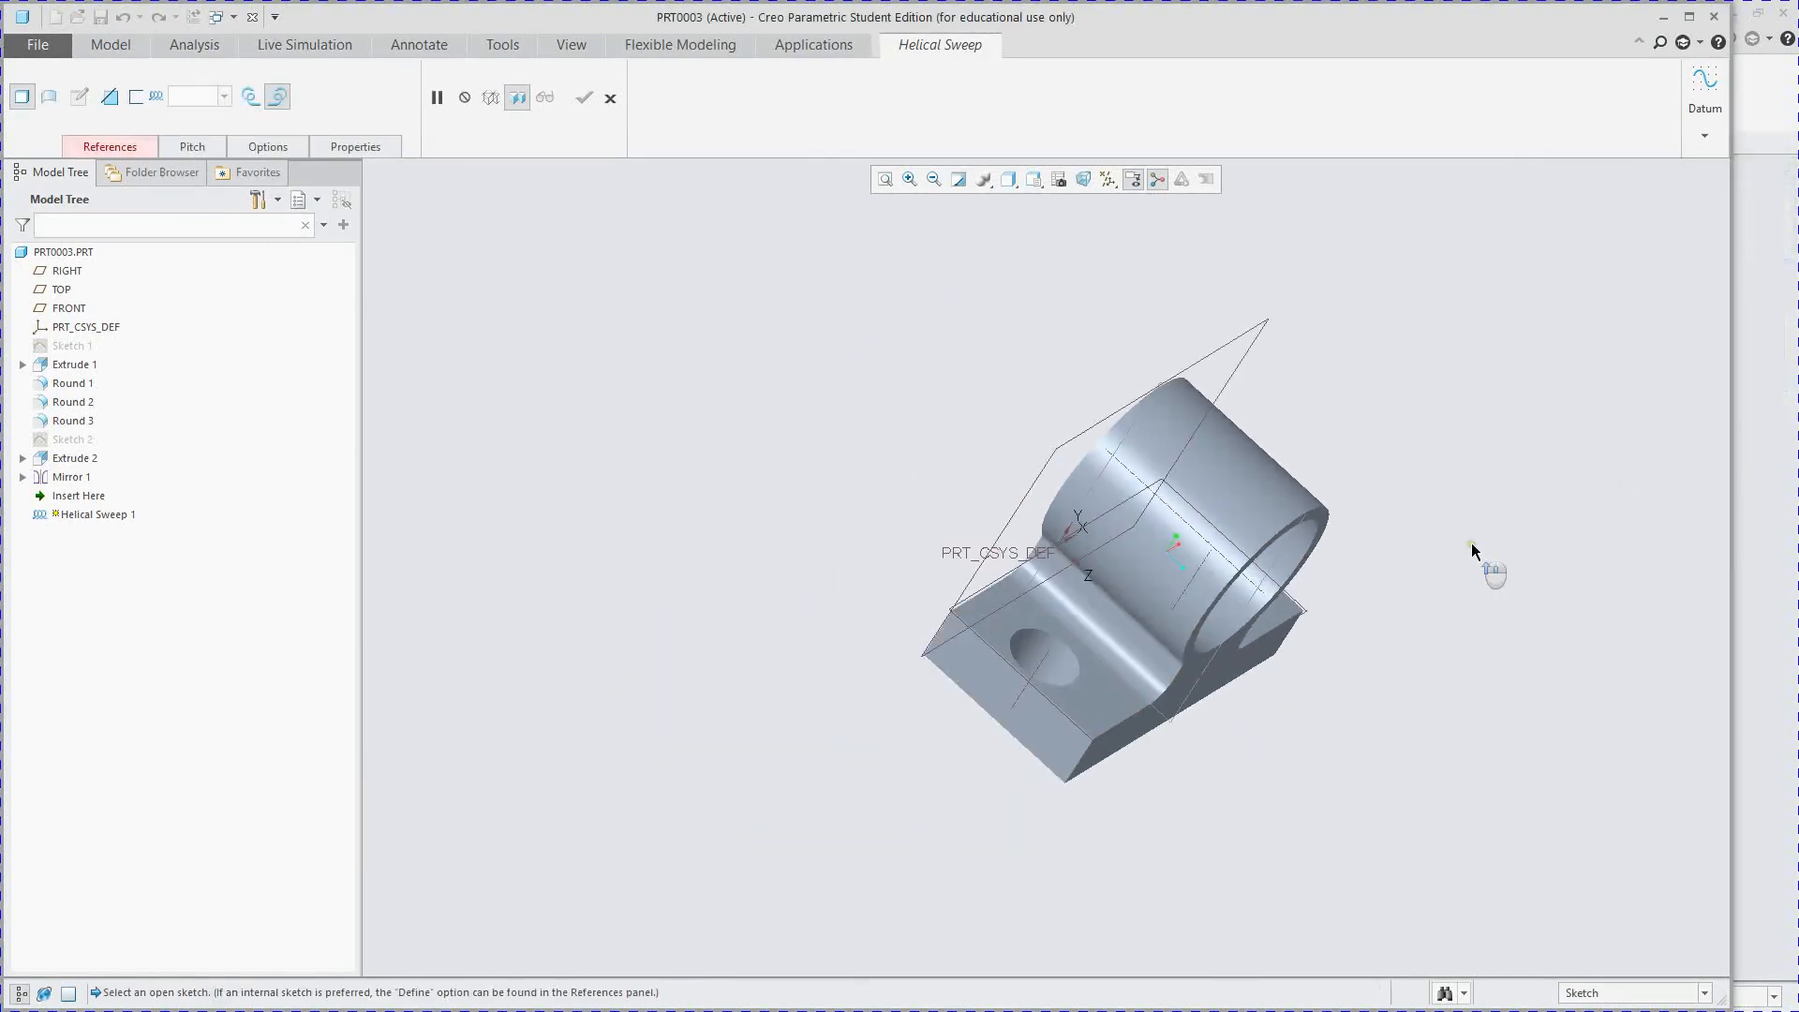
pyautogui.click(610, 99)
# - Sketch a vertical line across the base's thickness on the FRONT datum plane, between the left hole and the web, and complete the sketch
pyautogui.moveTo(941, 492); pyautogui.dragTo(915, 691, button='middle')
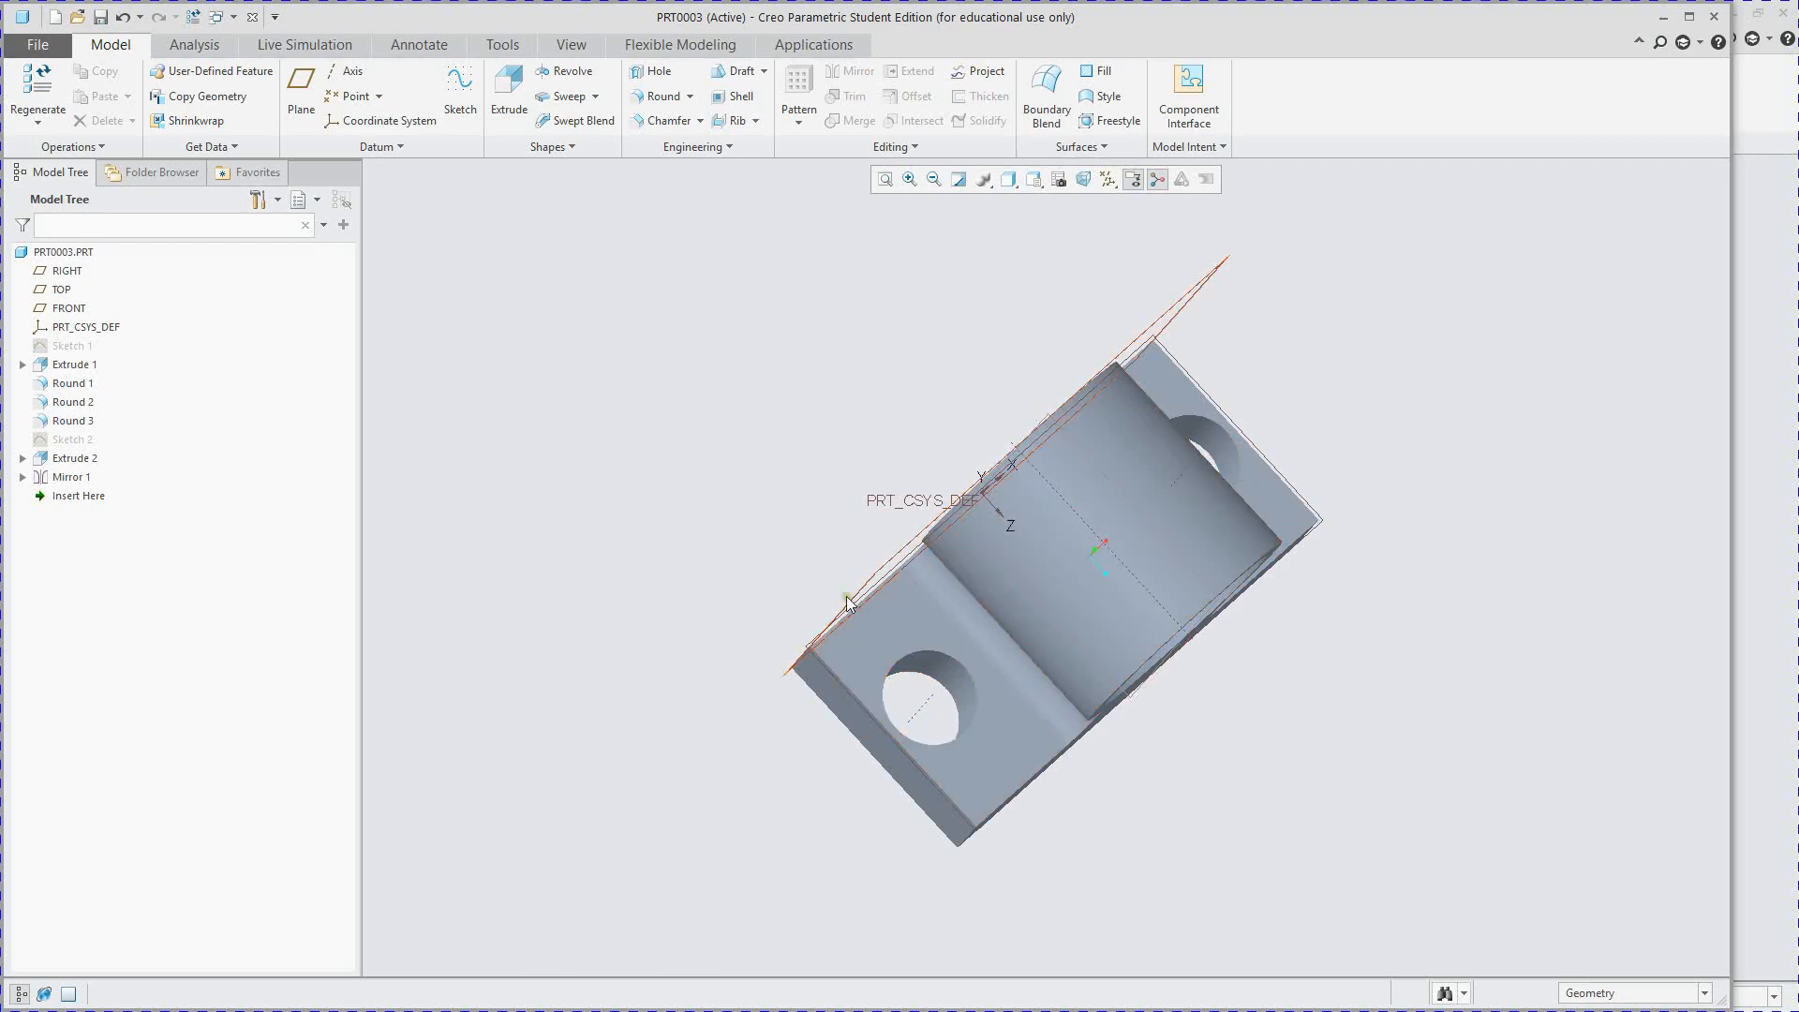
pyautogui.moveTo(881, 602); pyautogui.dragTo(815, 510, button='middle')
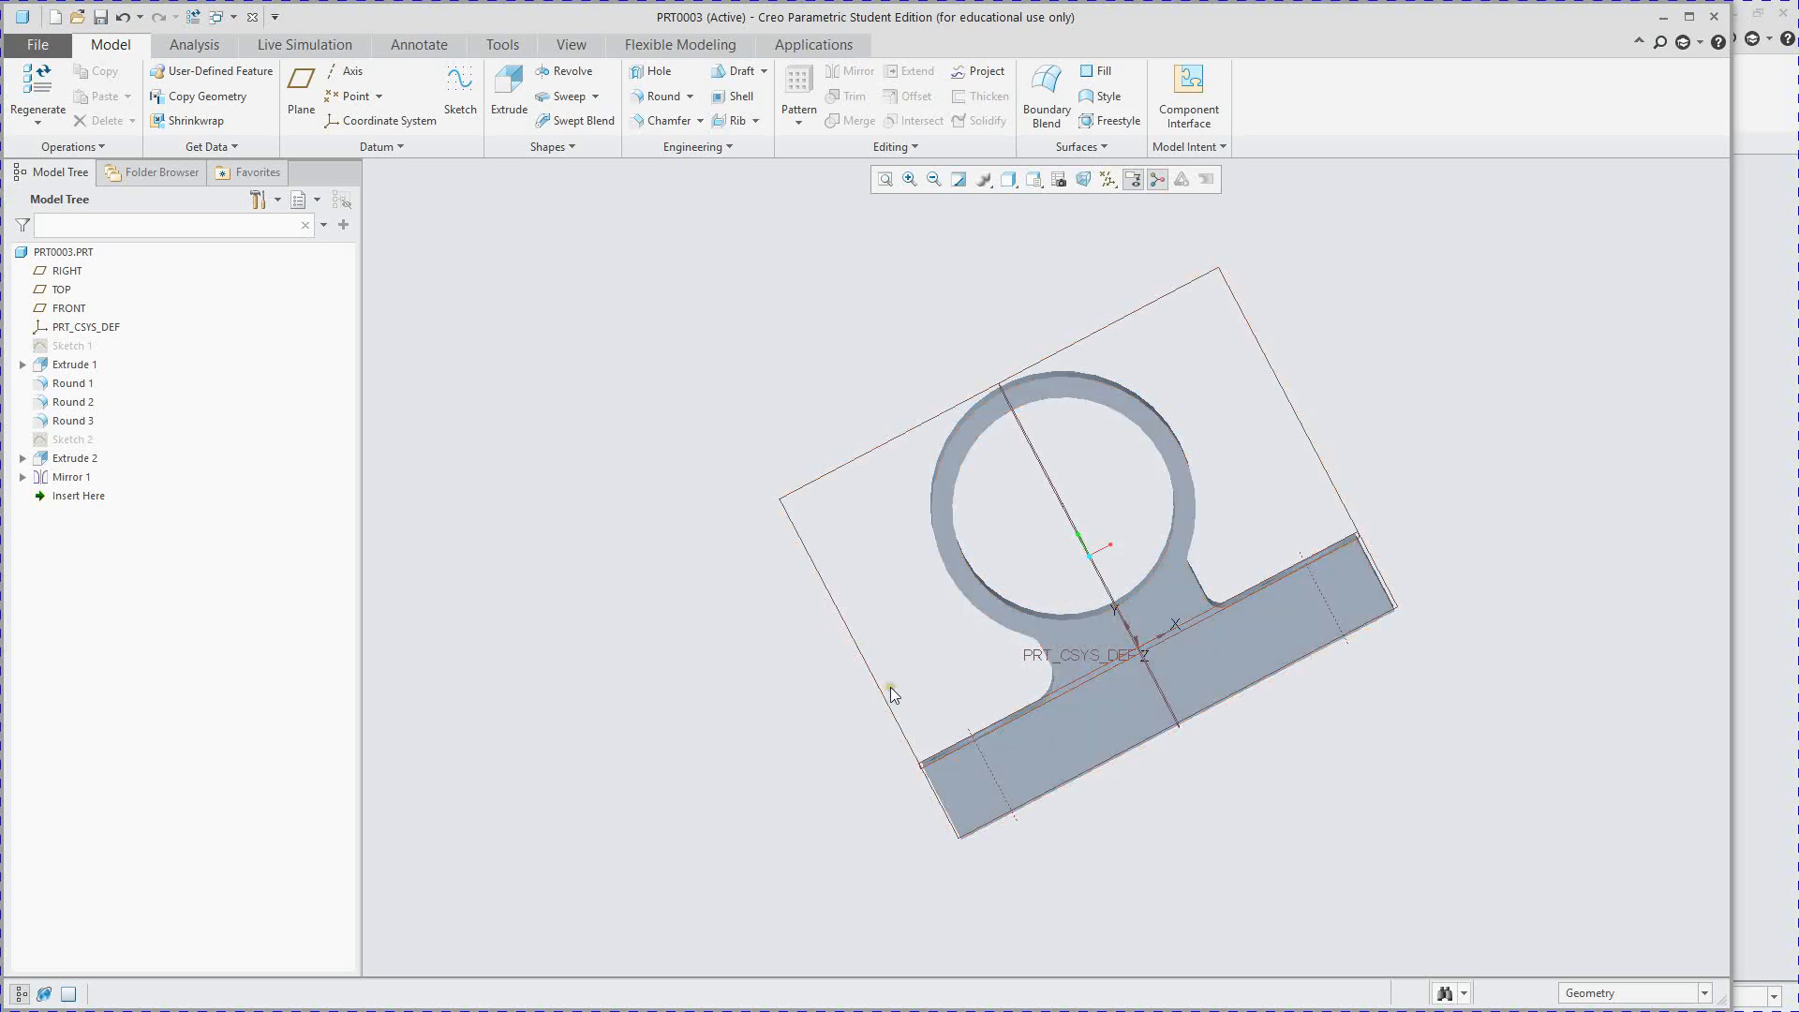
pyautogui.hotkey('ctrl', 'd')
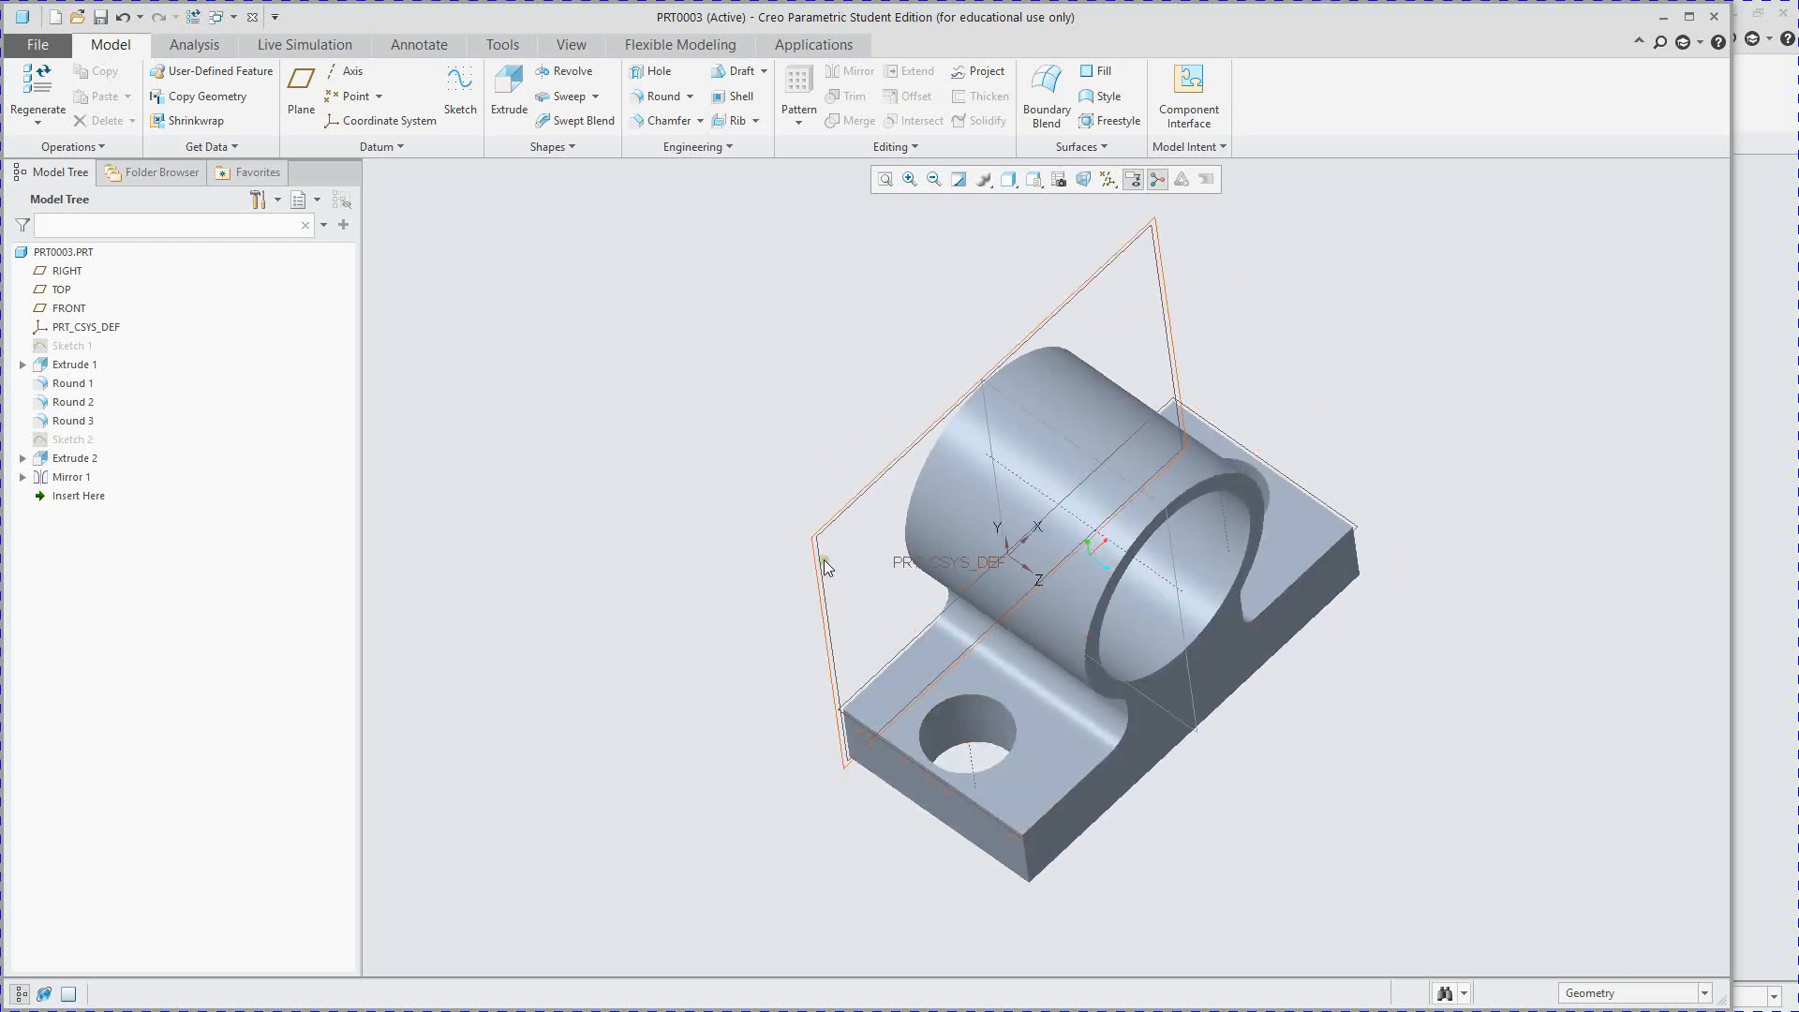
pyautogui.click(827, 573)
pyautogui.click(460, 89)
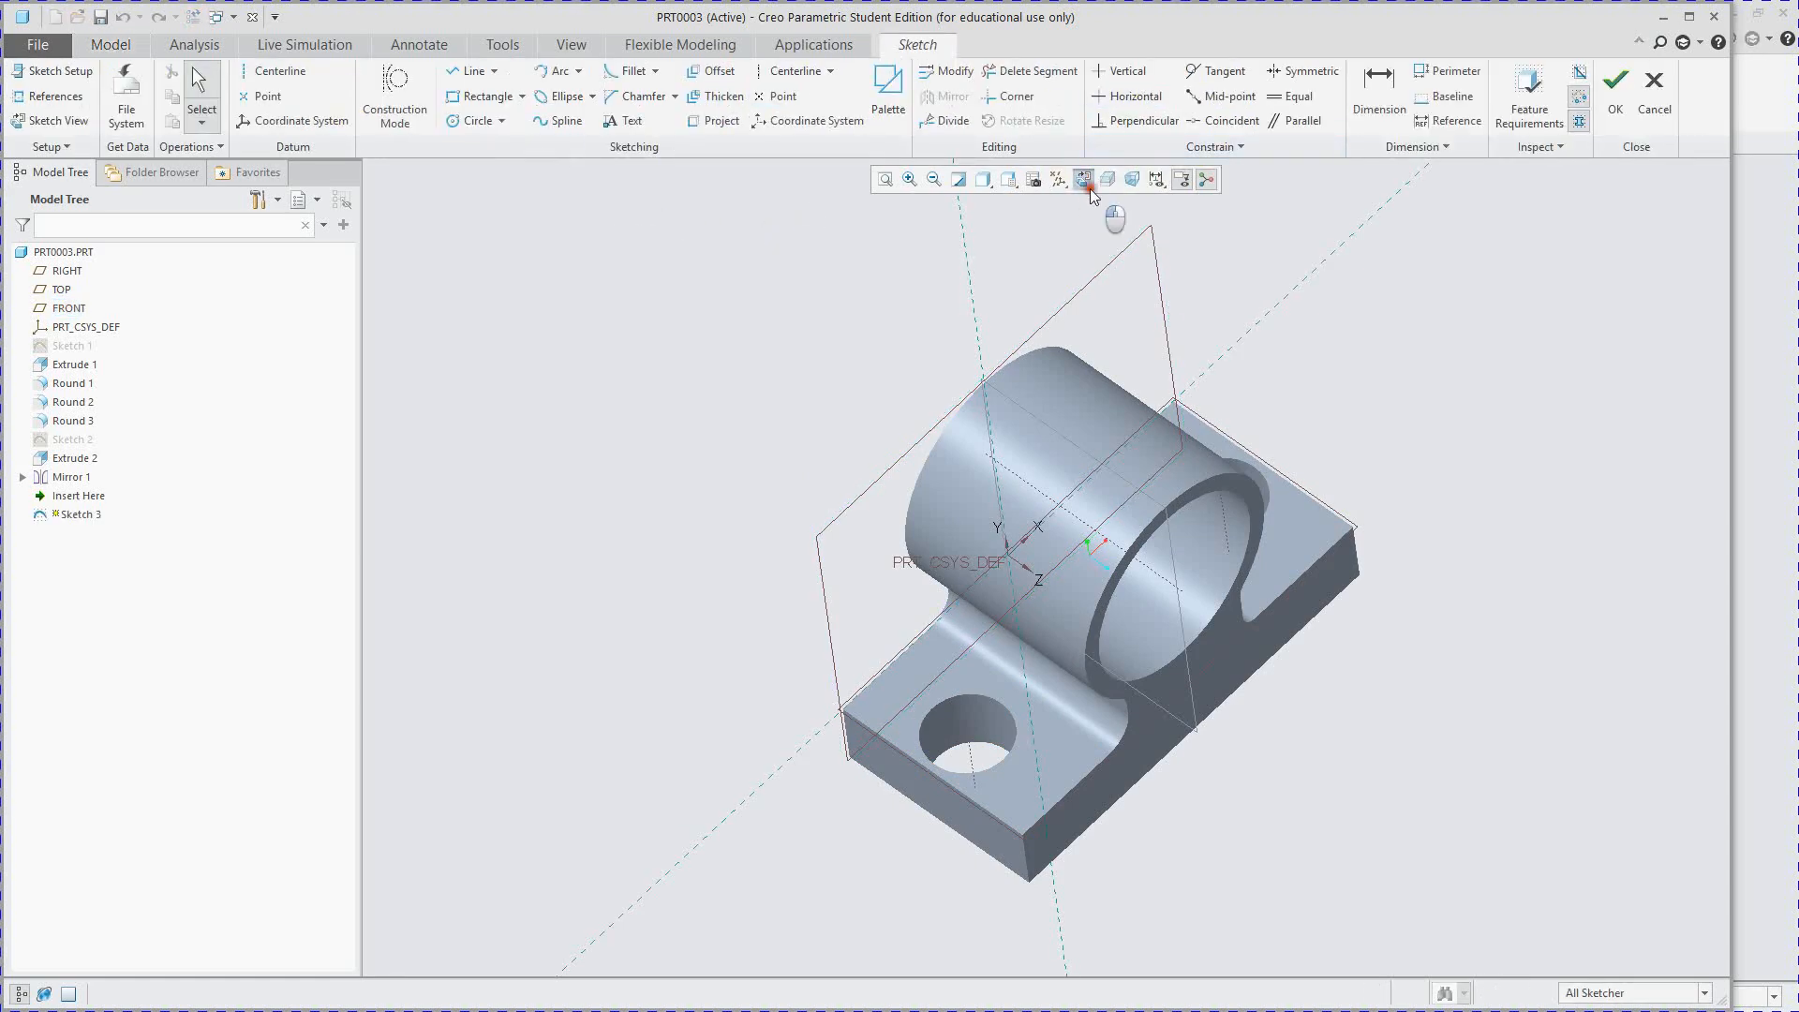
pyautogui.click(1085, 184)
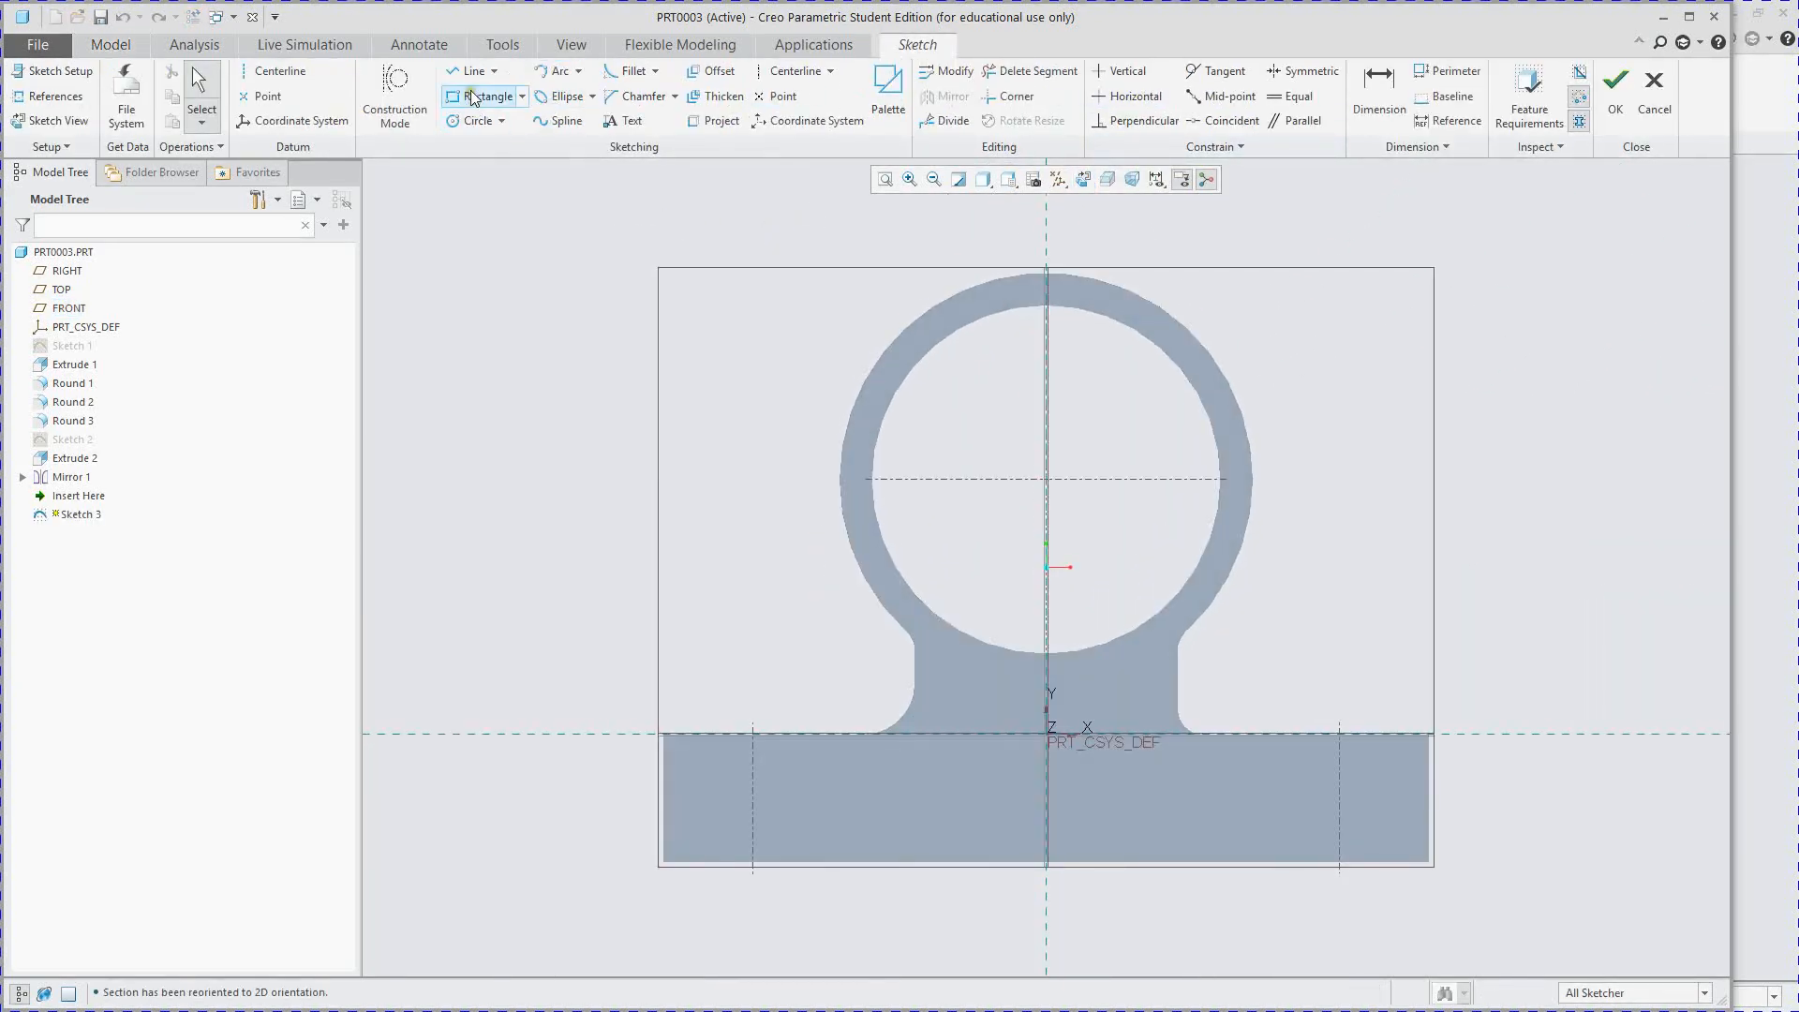
pyautogui.click(474, 75)
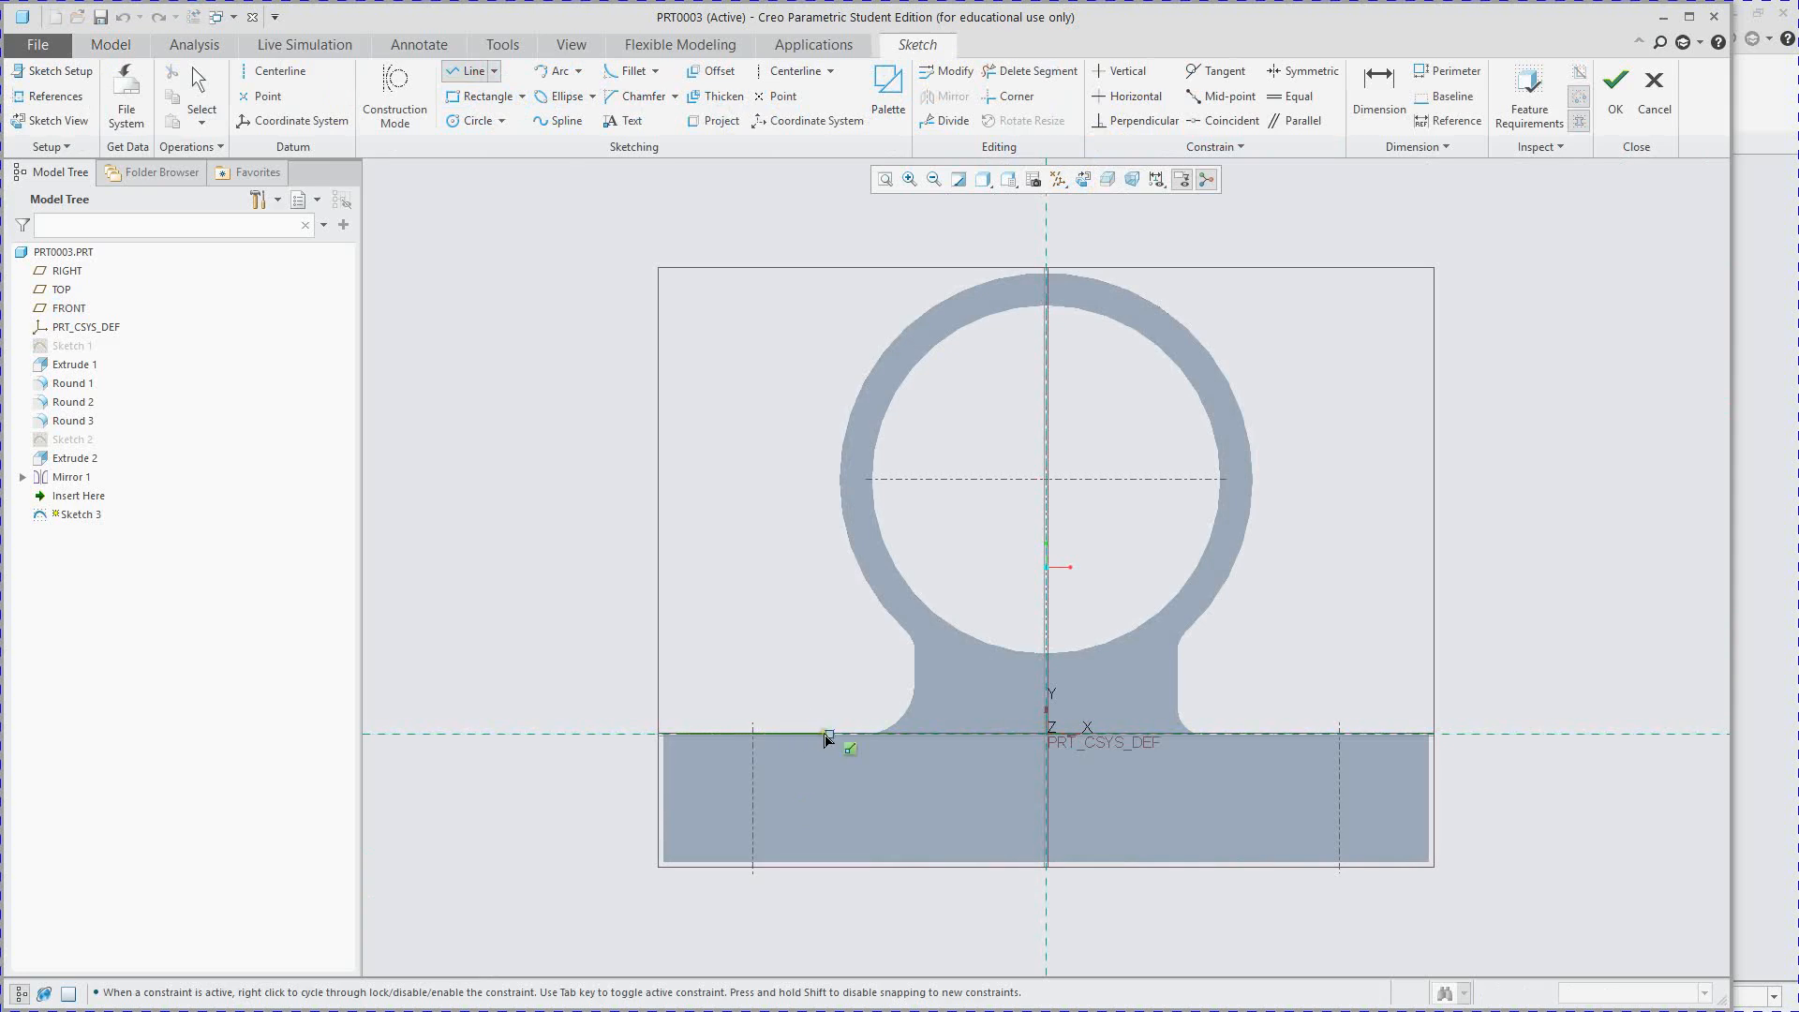
pyautogui.click(829, 734)
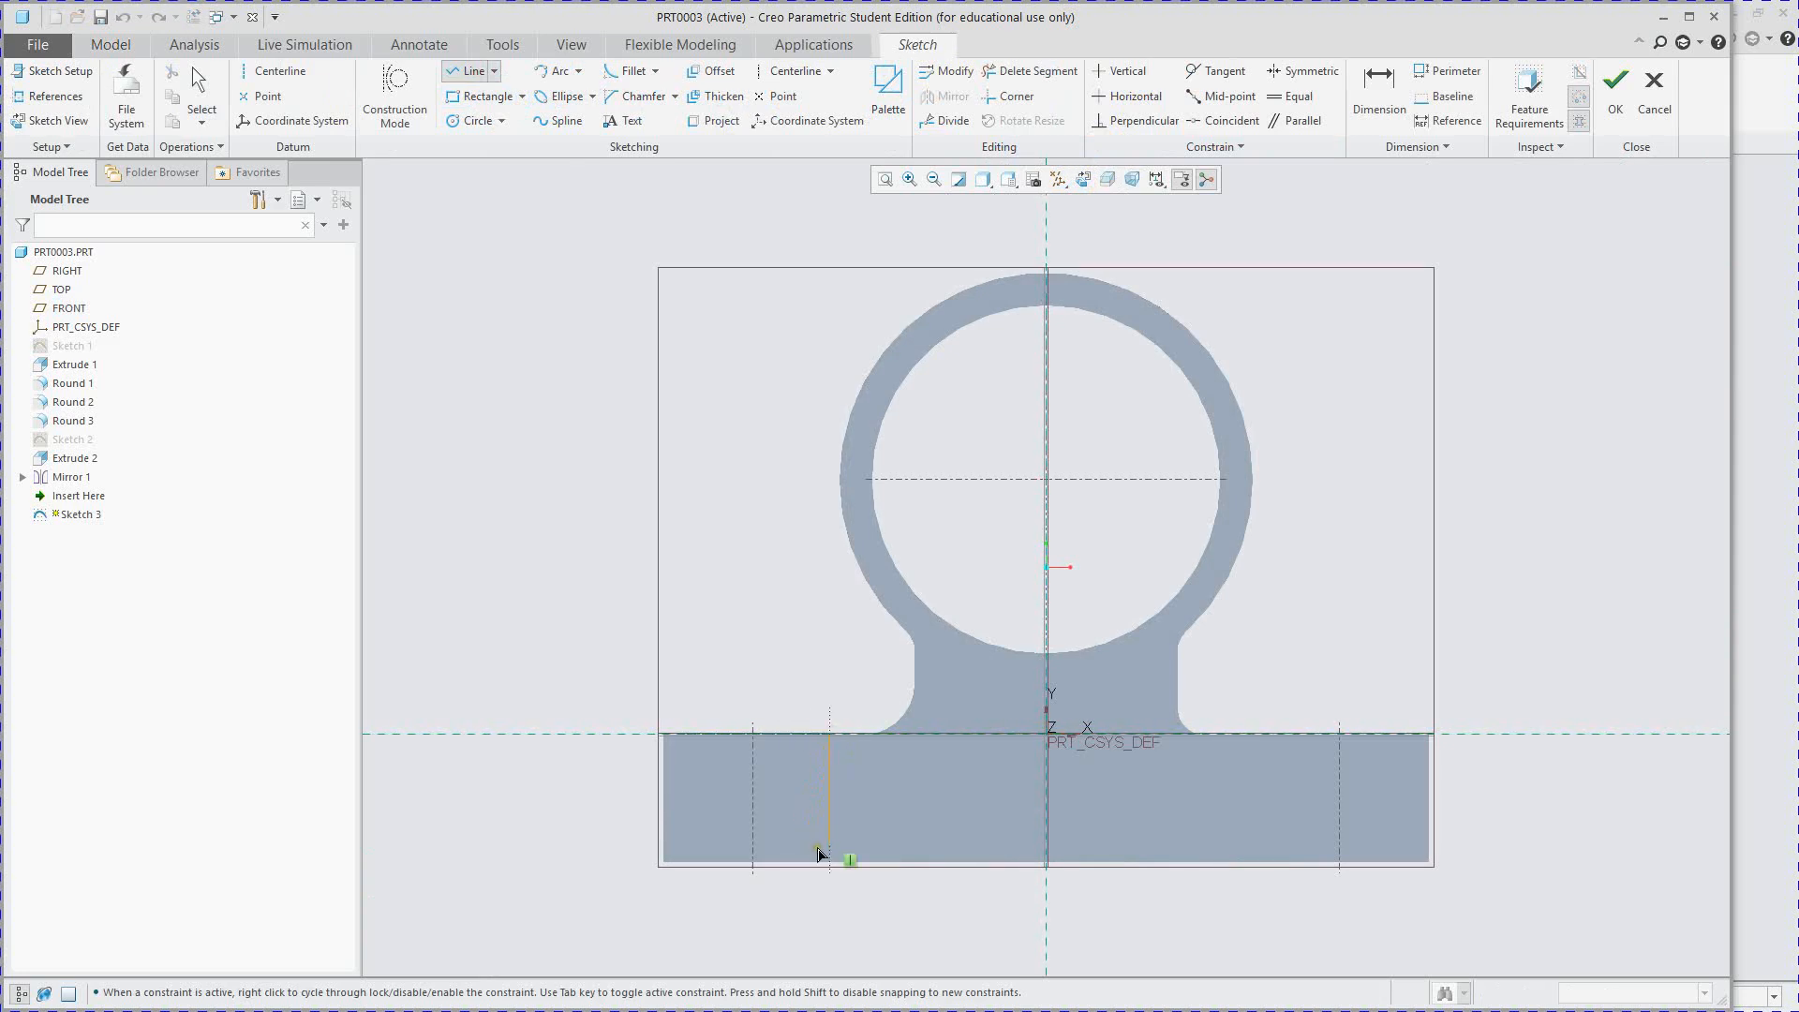
pyautogui.click(829, 862)
pyautogui.middleClick(830, 867)
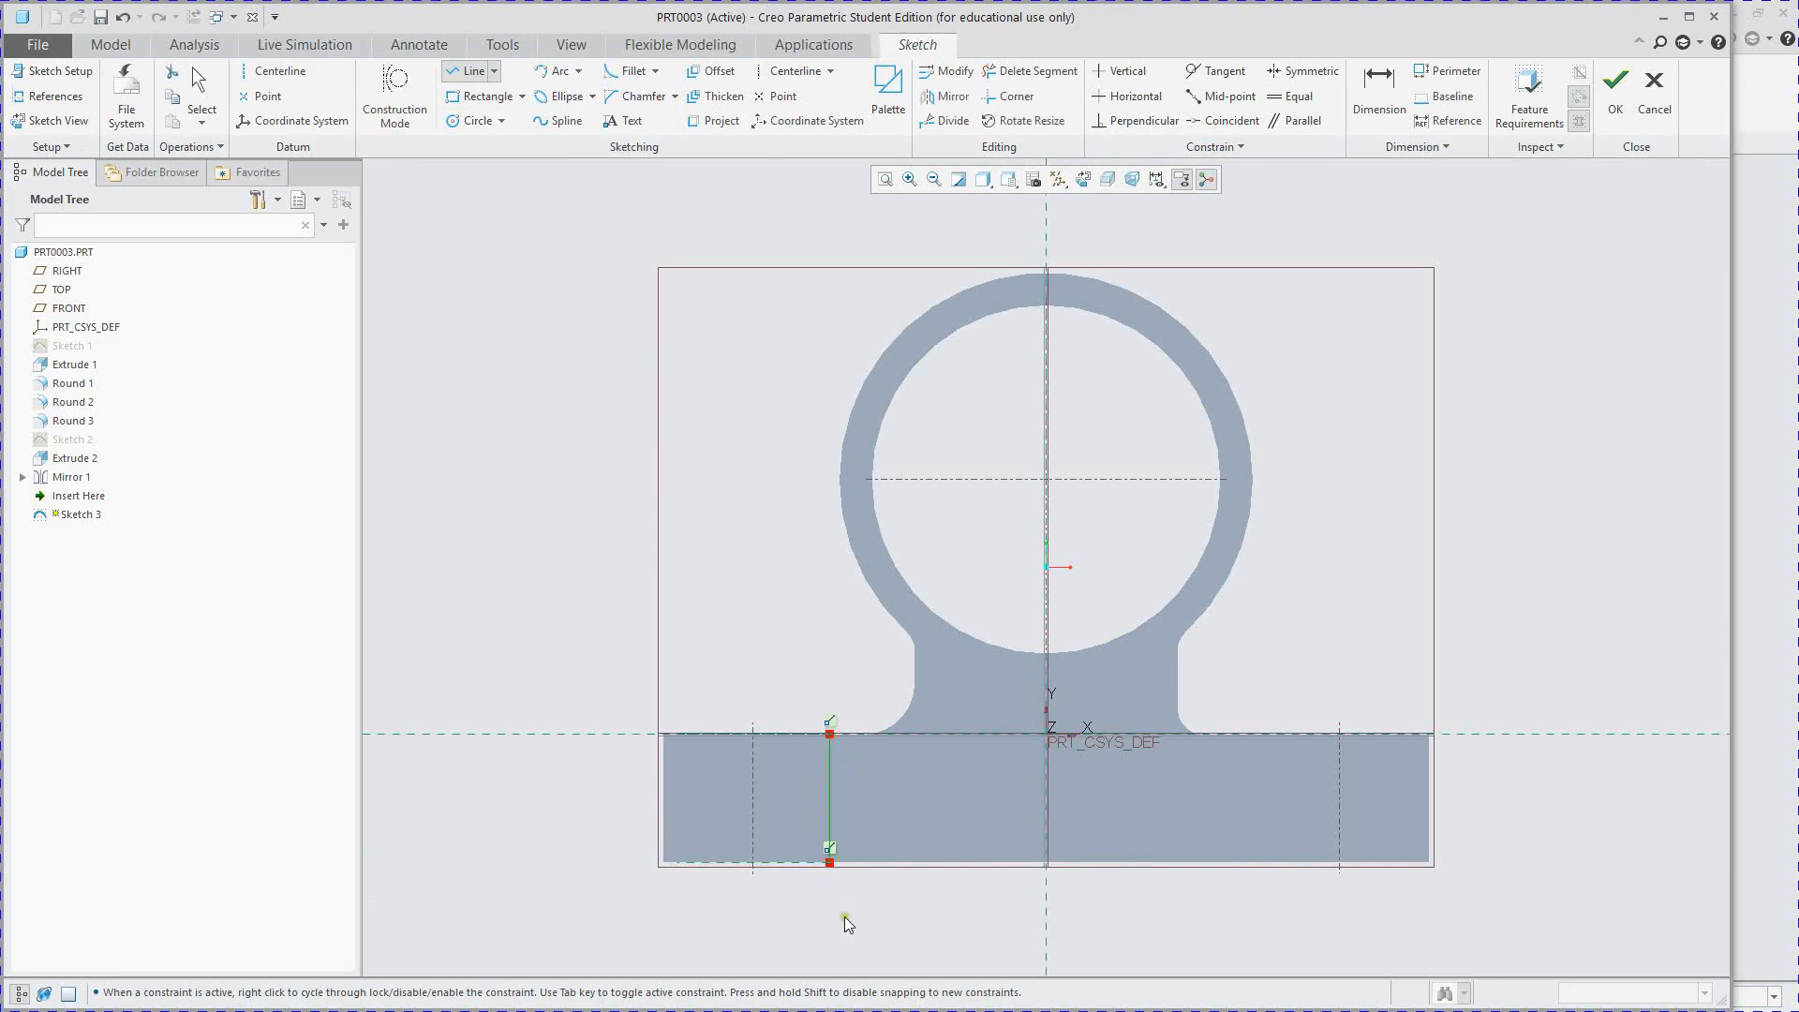
pyautogui.middleClick(830, 867)
pyautogui.moveTo(763, 583)
pyautogui.mouseDown(button='middle')
pyautogui.moveTo(816, 691)
pyautogui.moveTo(790, 656)
pyautogui.mouseUp(button='middle')
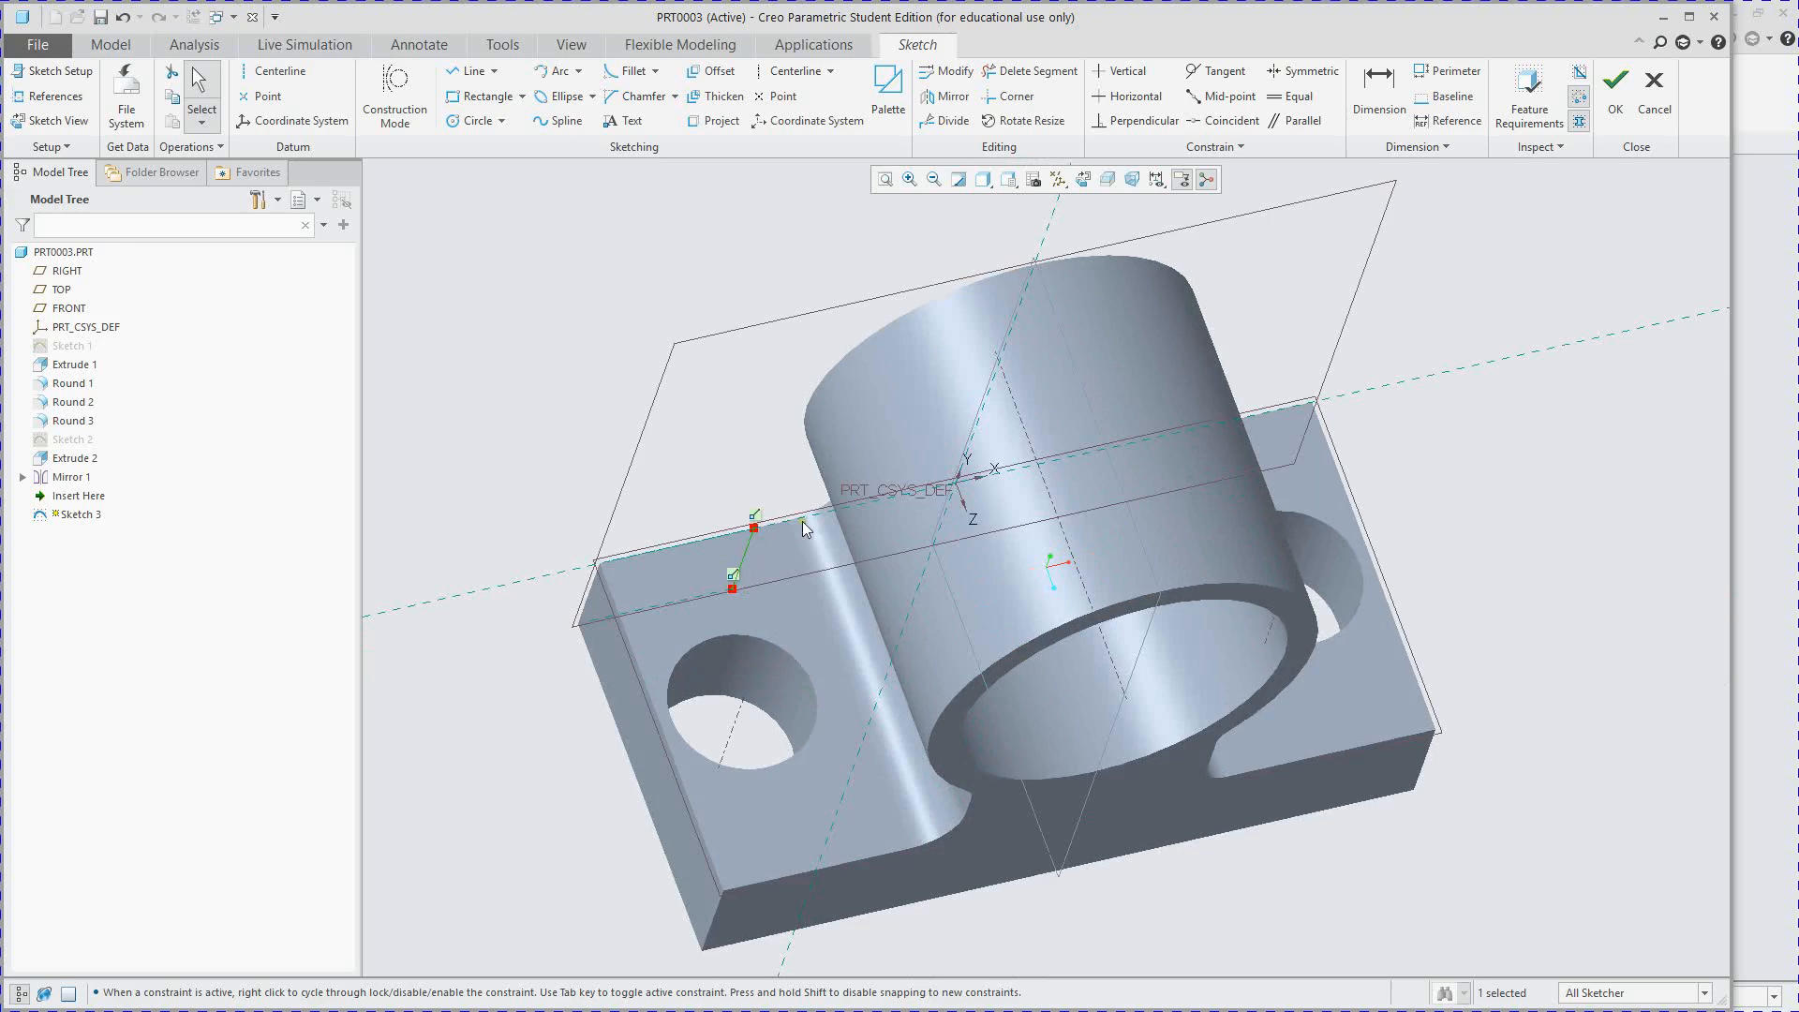
pyautogui.click(1615, 89)
# - Undo the vertical line sketch on the FRONT plane
pyautogui.moveTo(706, 521); pyautogui.dragTo(690, 562, button='middle')
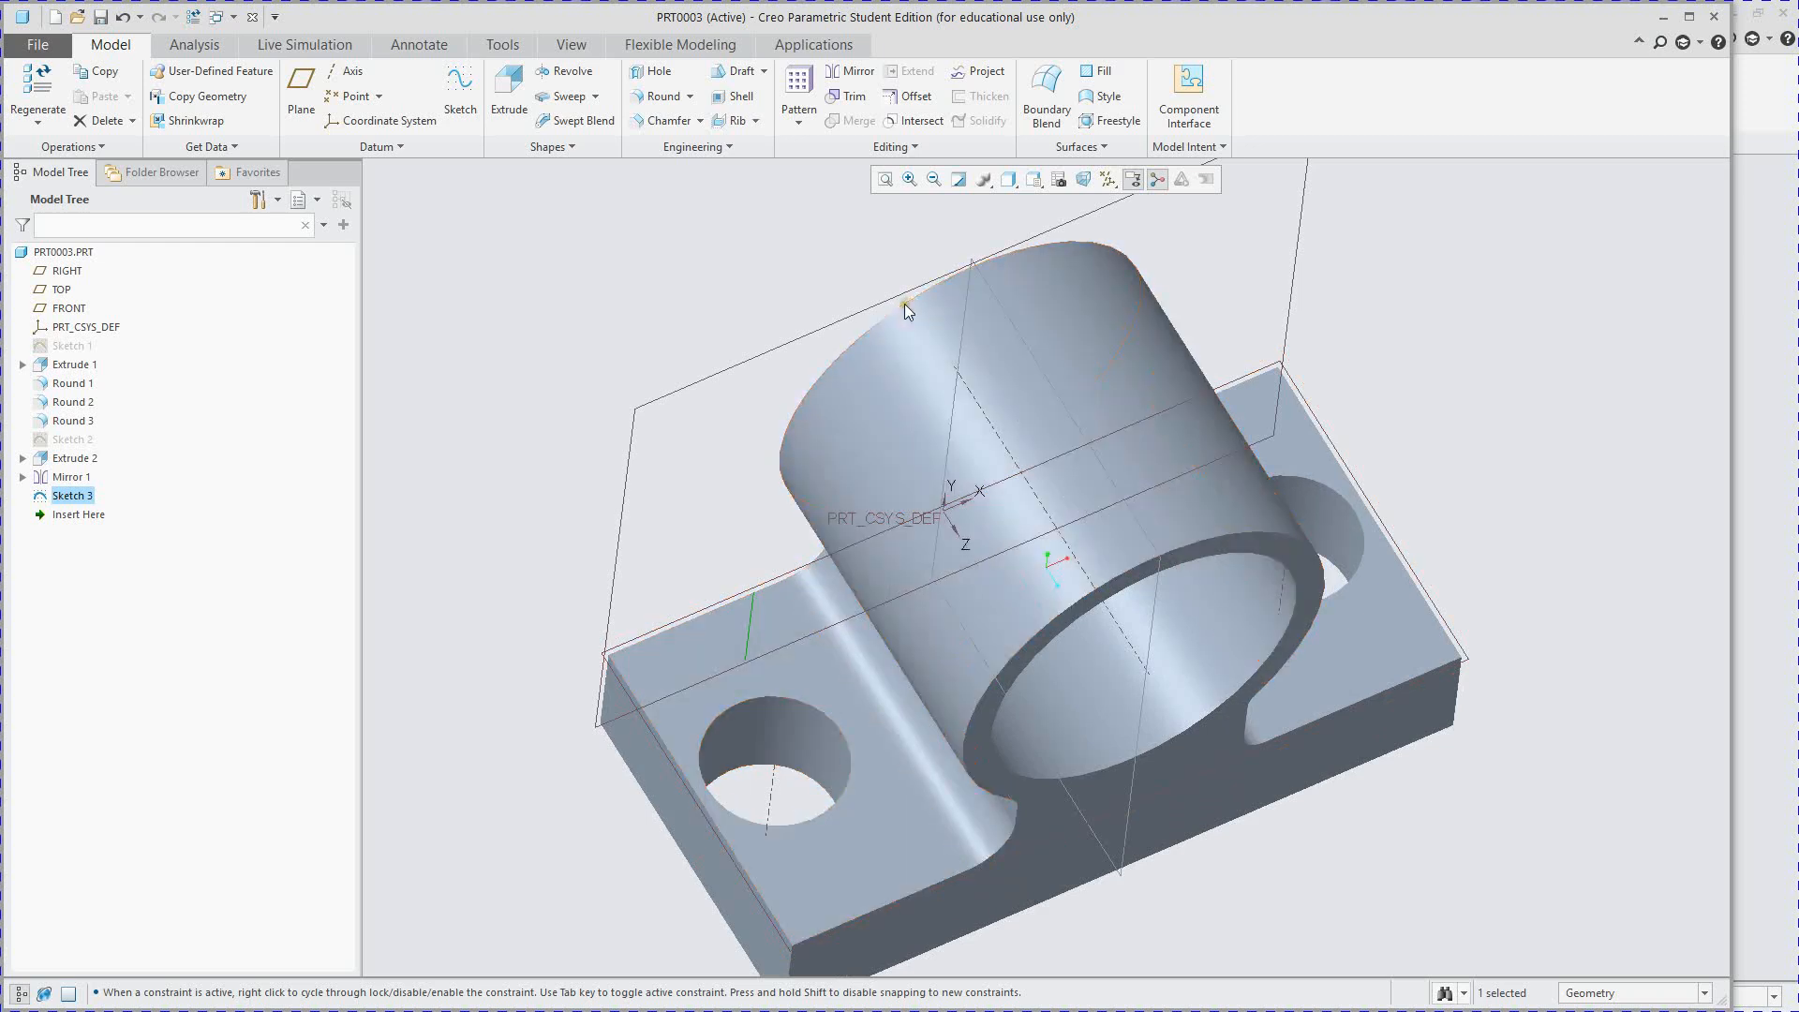
pyautogui.moveTo(822, 486); pyautogui.dragTo(812, 478, button='middle')
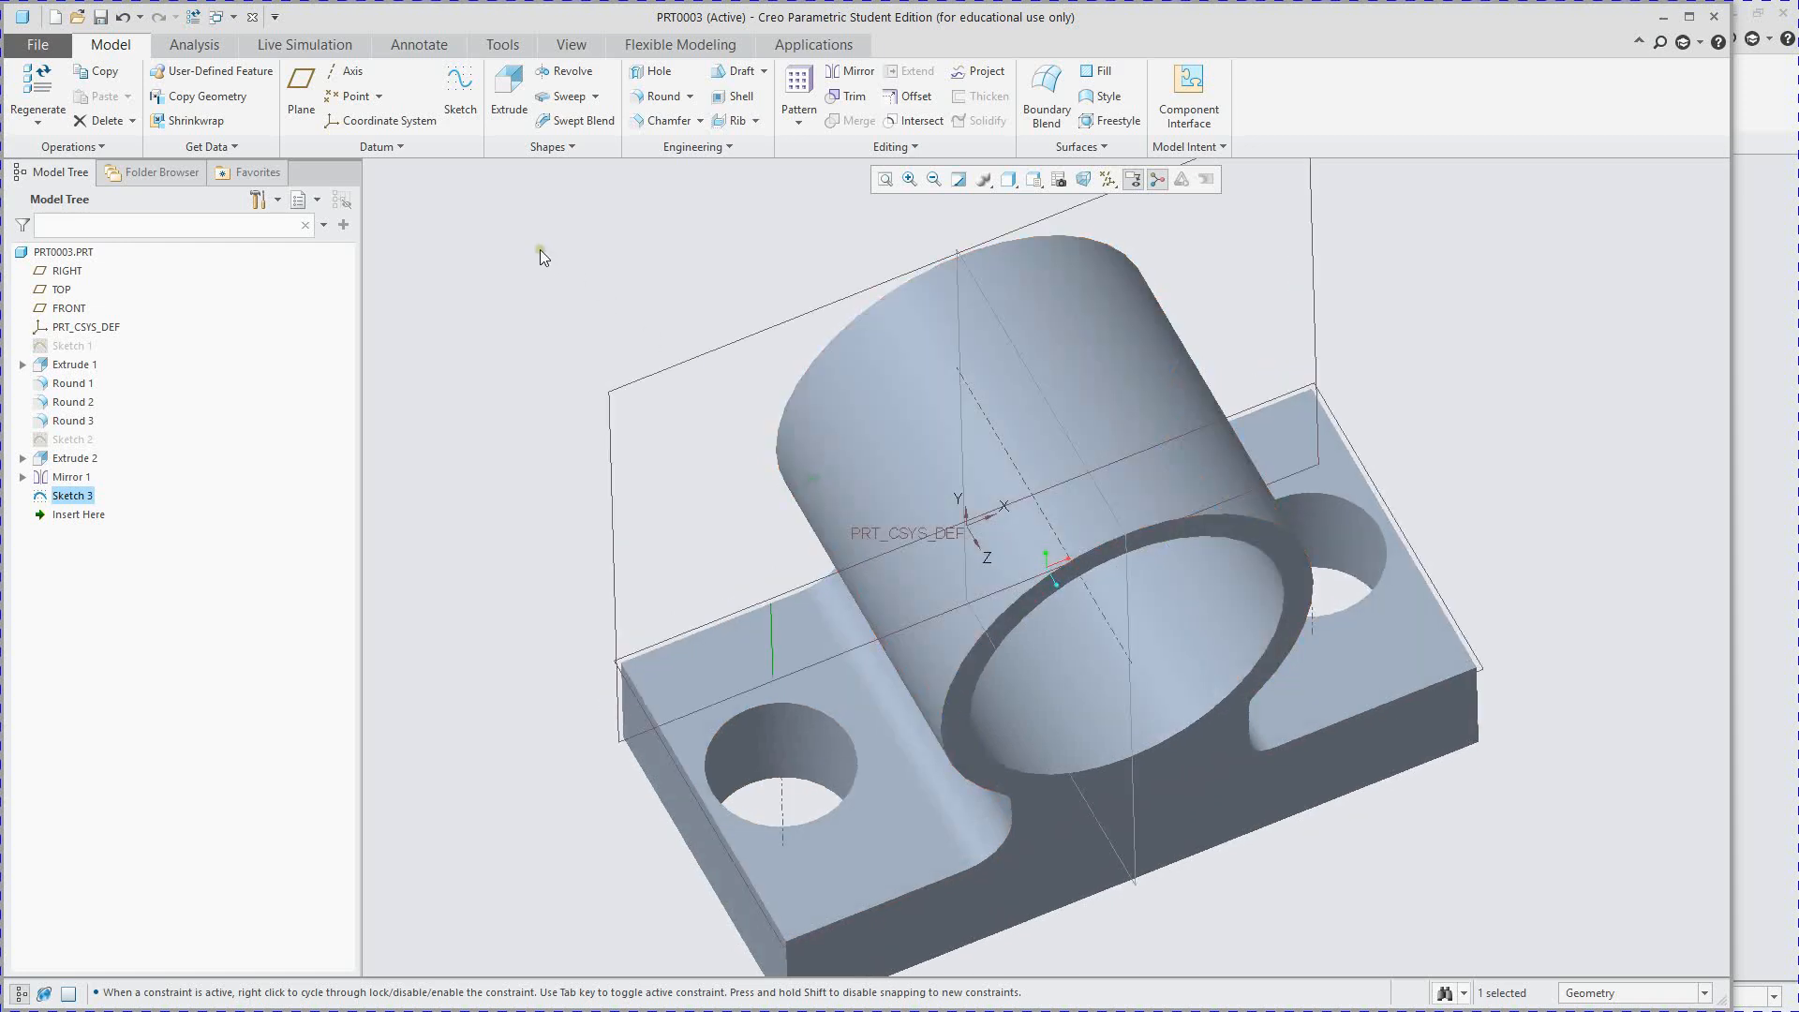
pyautogui.hotkey('ctrl', 'z')
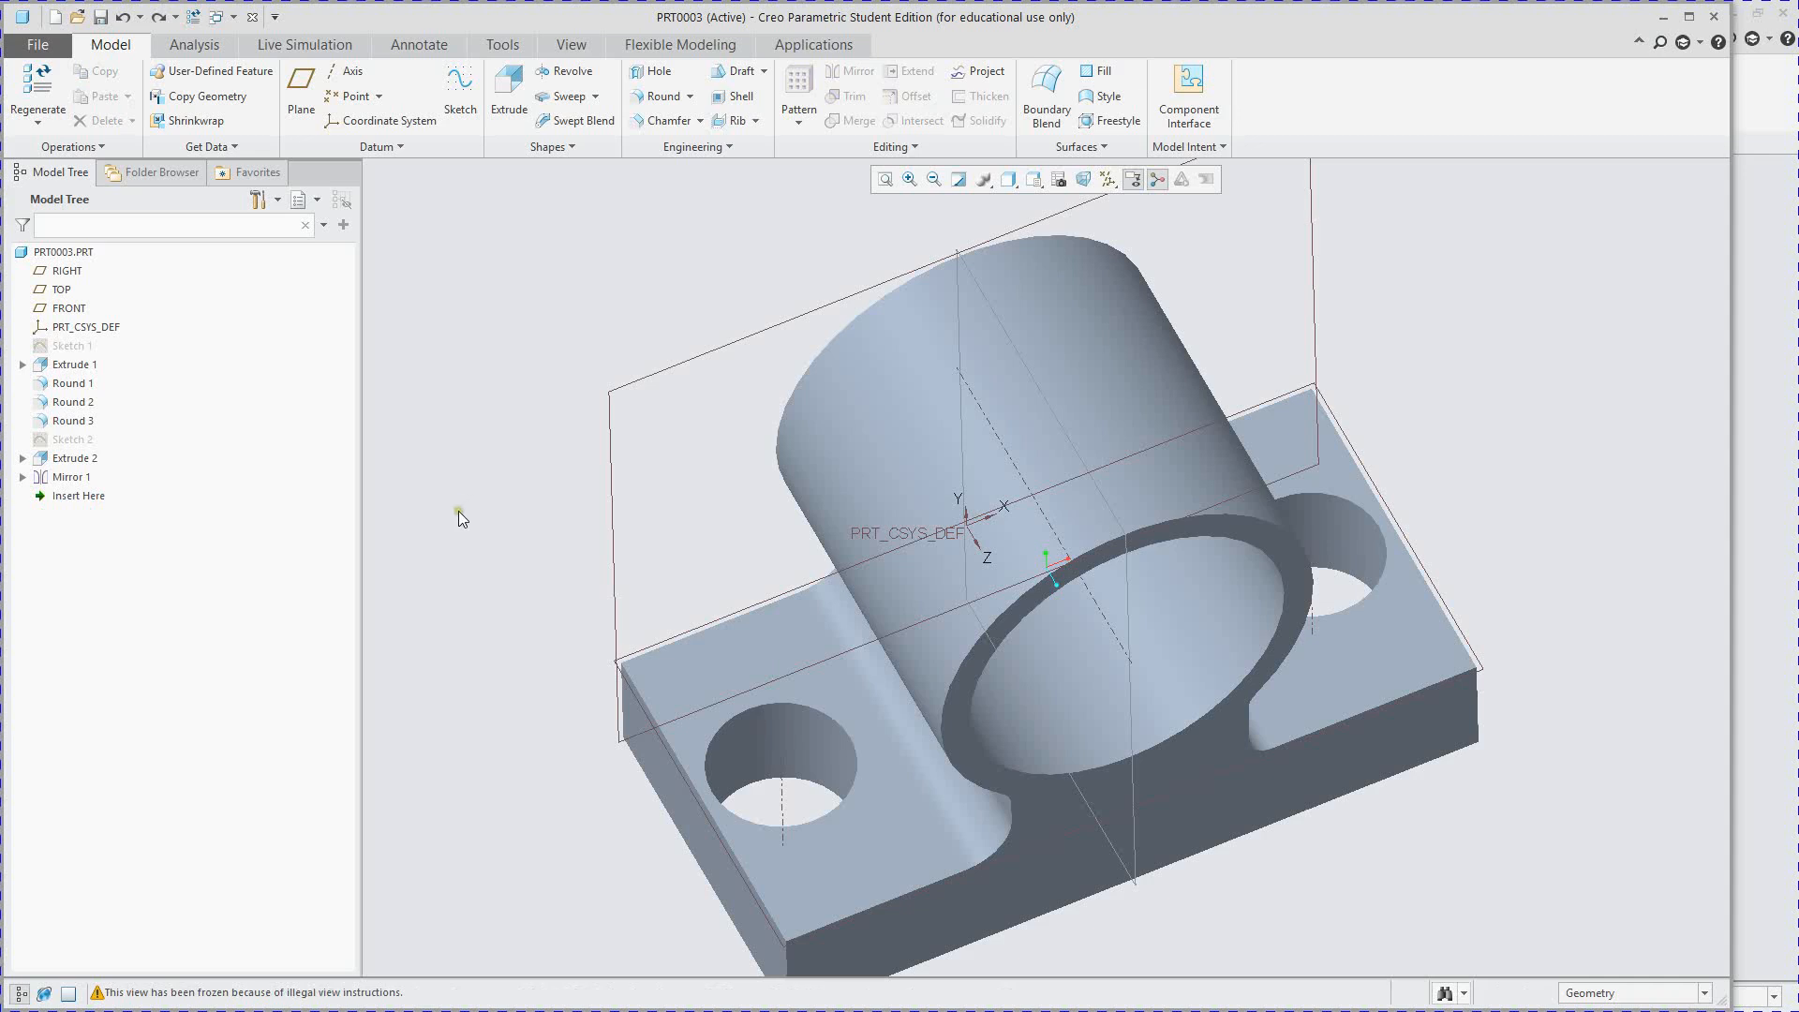
pyautogui.hotkey('ctrl', 'y')
pyautogui.hotkey('ctrl', 'z')
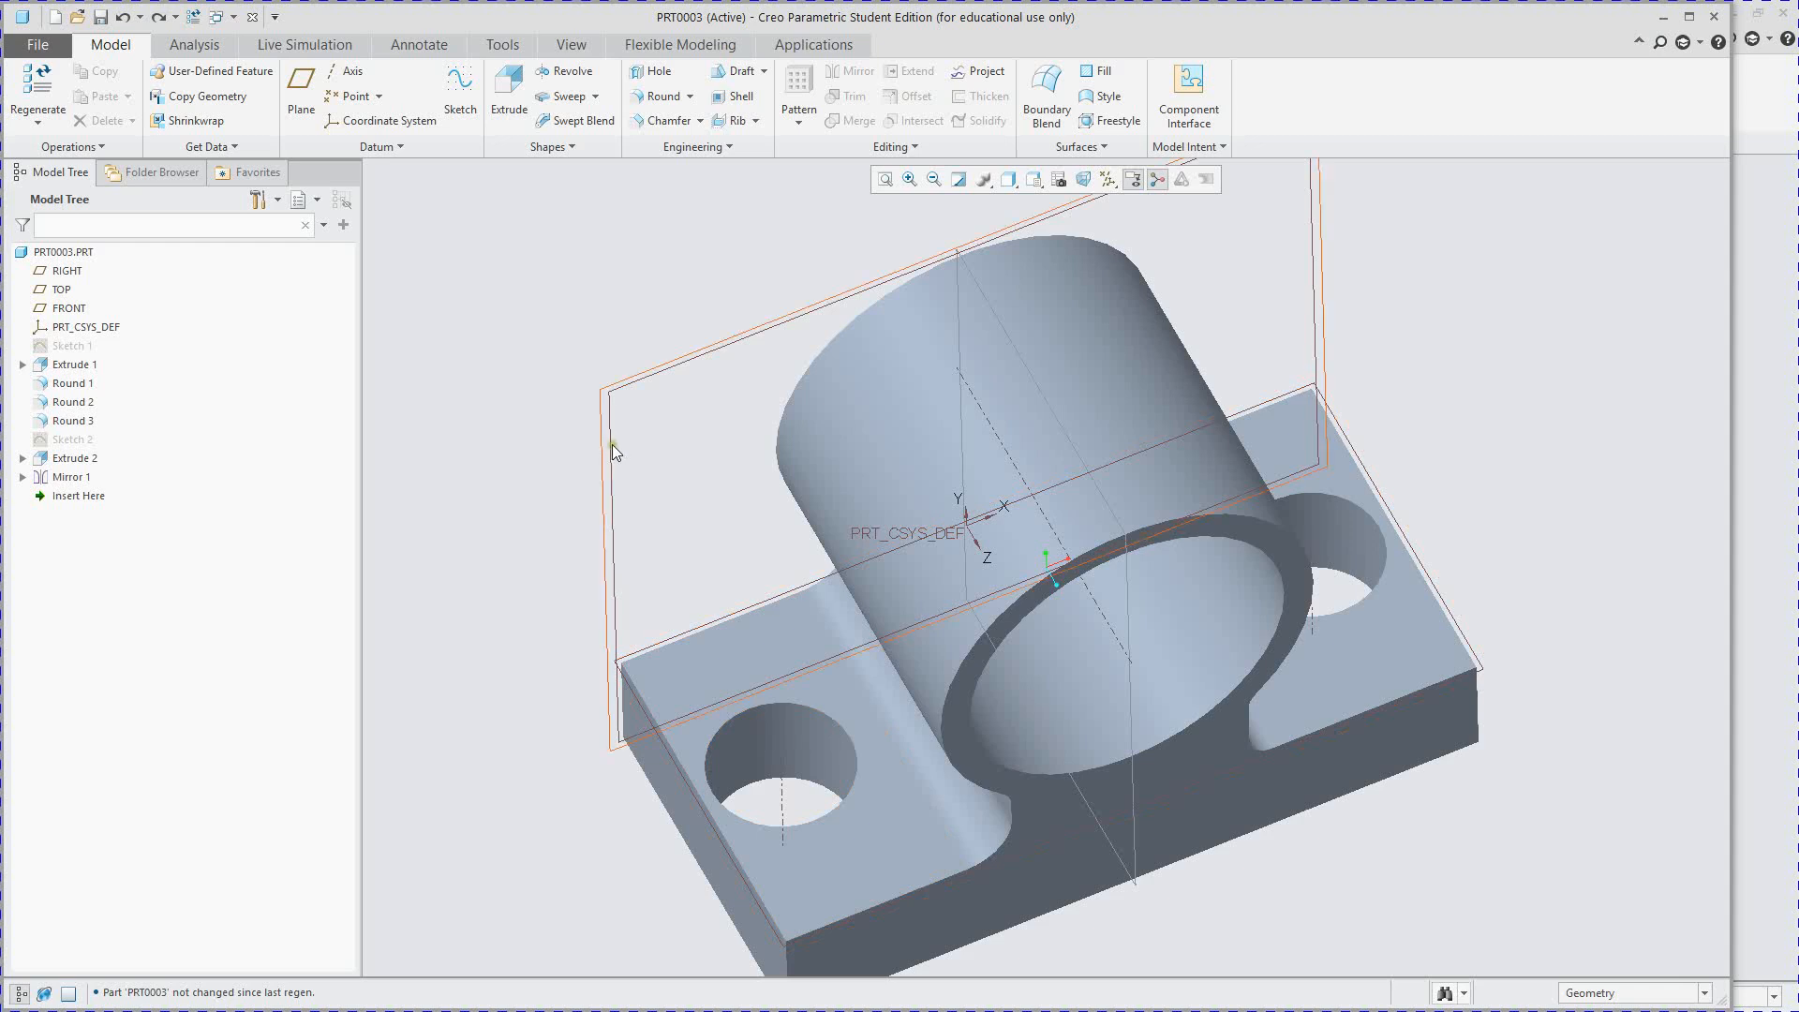
# - Edit the hole sketch so the circle's centre is 75 from the base's back edge, and complete the sketch
pyautogui.moveTo(778, 761)
pyautogui.mouseDown(button='middle')
pyautogui.moveTo(803, 819)
pyautogui.moveTo(754, 734)
pyautogui.mouseUp(button='middle')
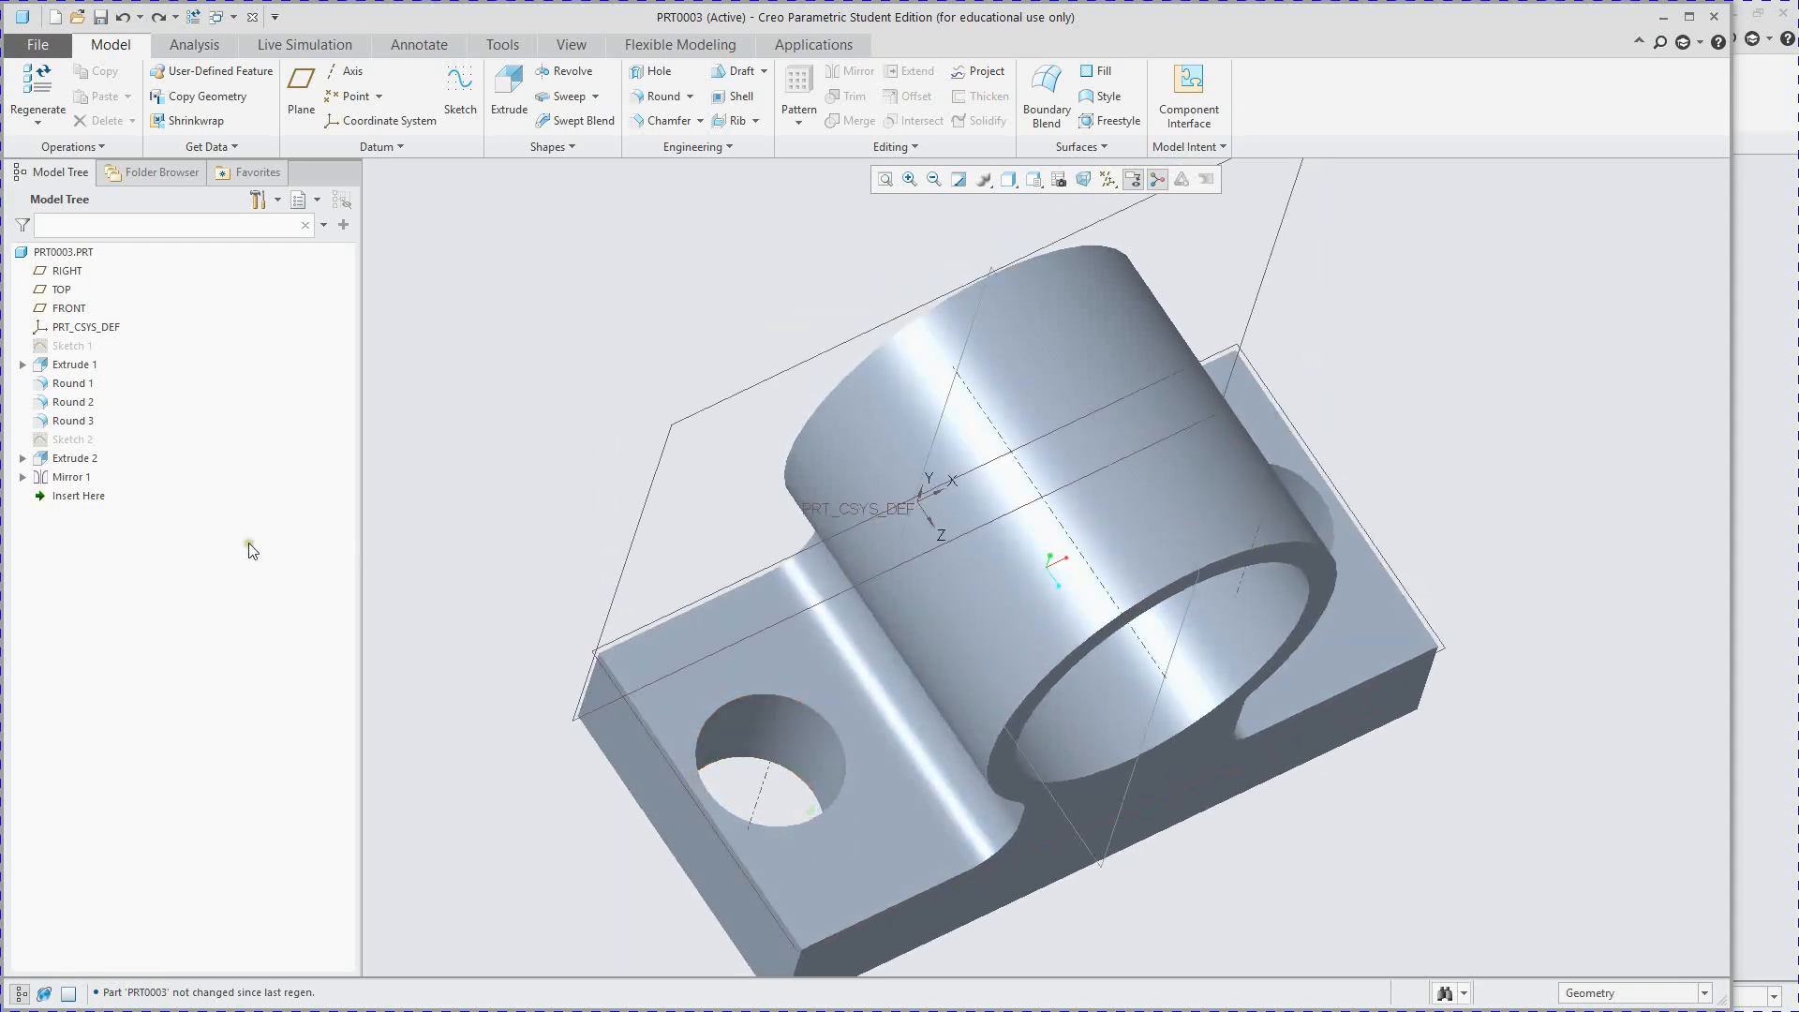
pyautogui.click(72, 439)
pyautogui.click(107, 335)
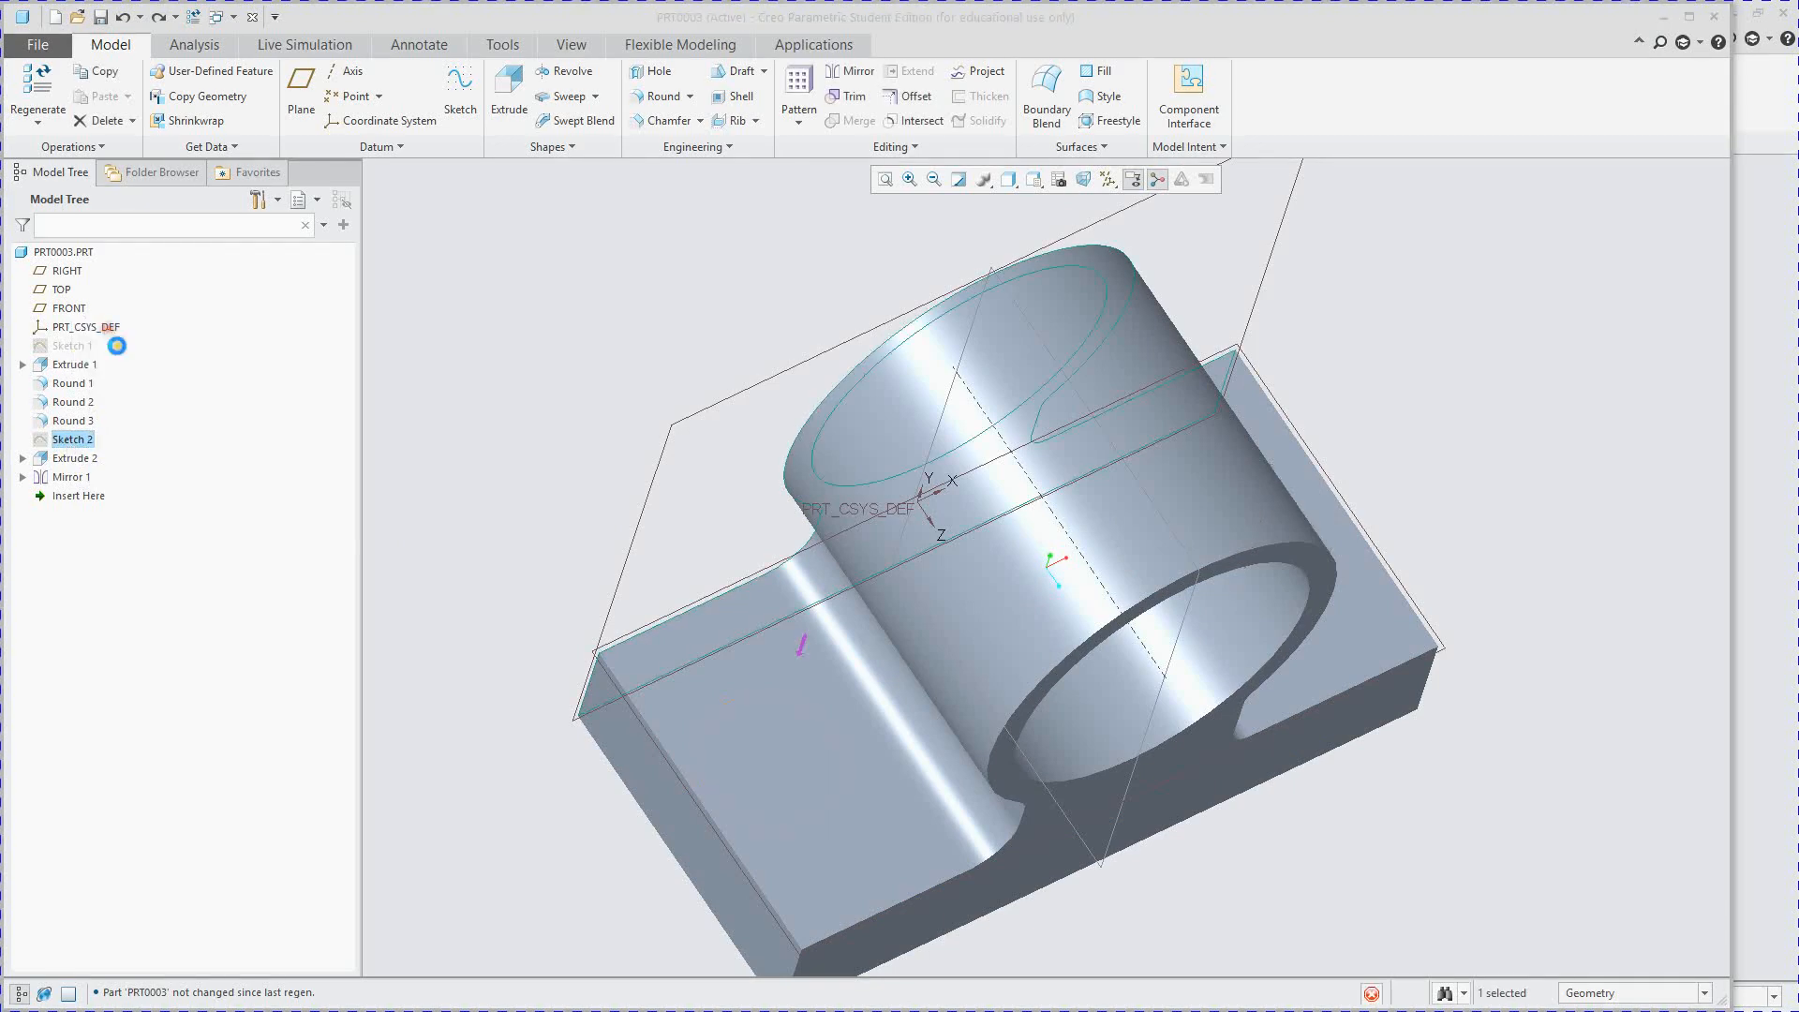
pyautogui.doubleClick(698, 702)
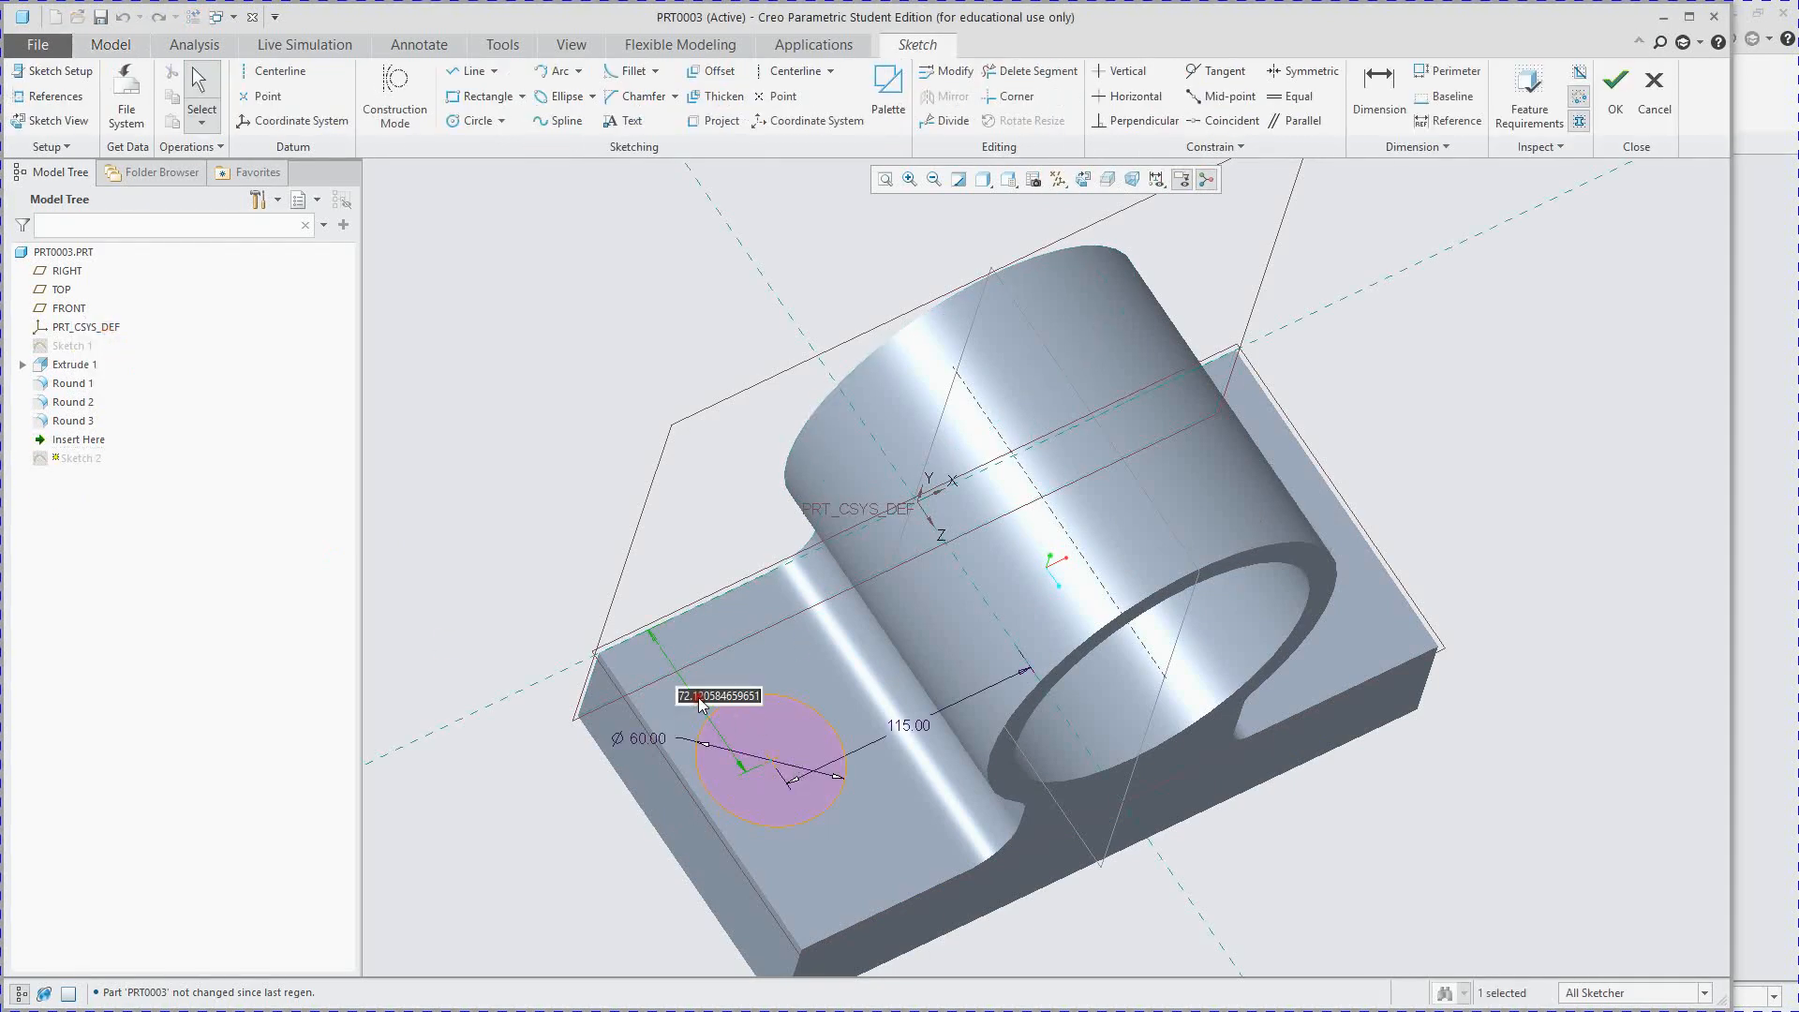
pyautogui.write('75')
pyautogui.press('Return')
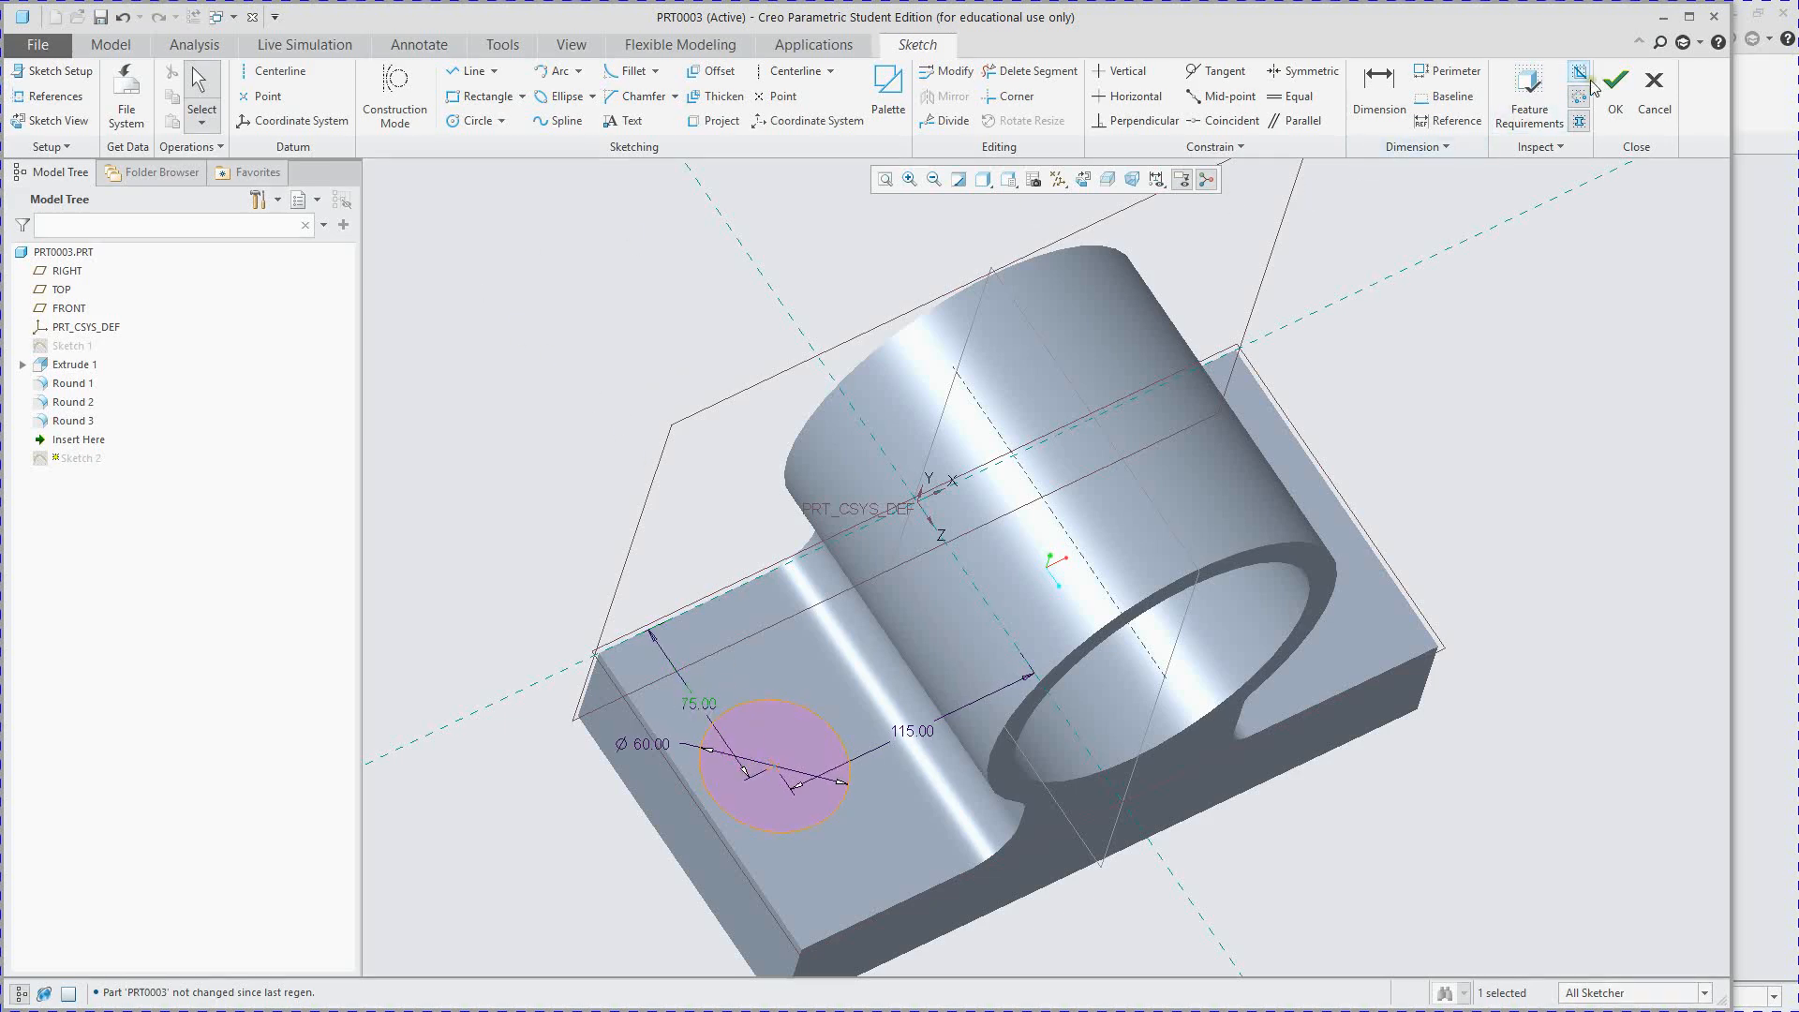
pyautogui.click(1618, 84)
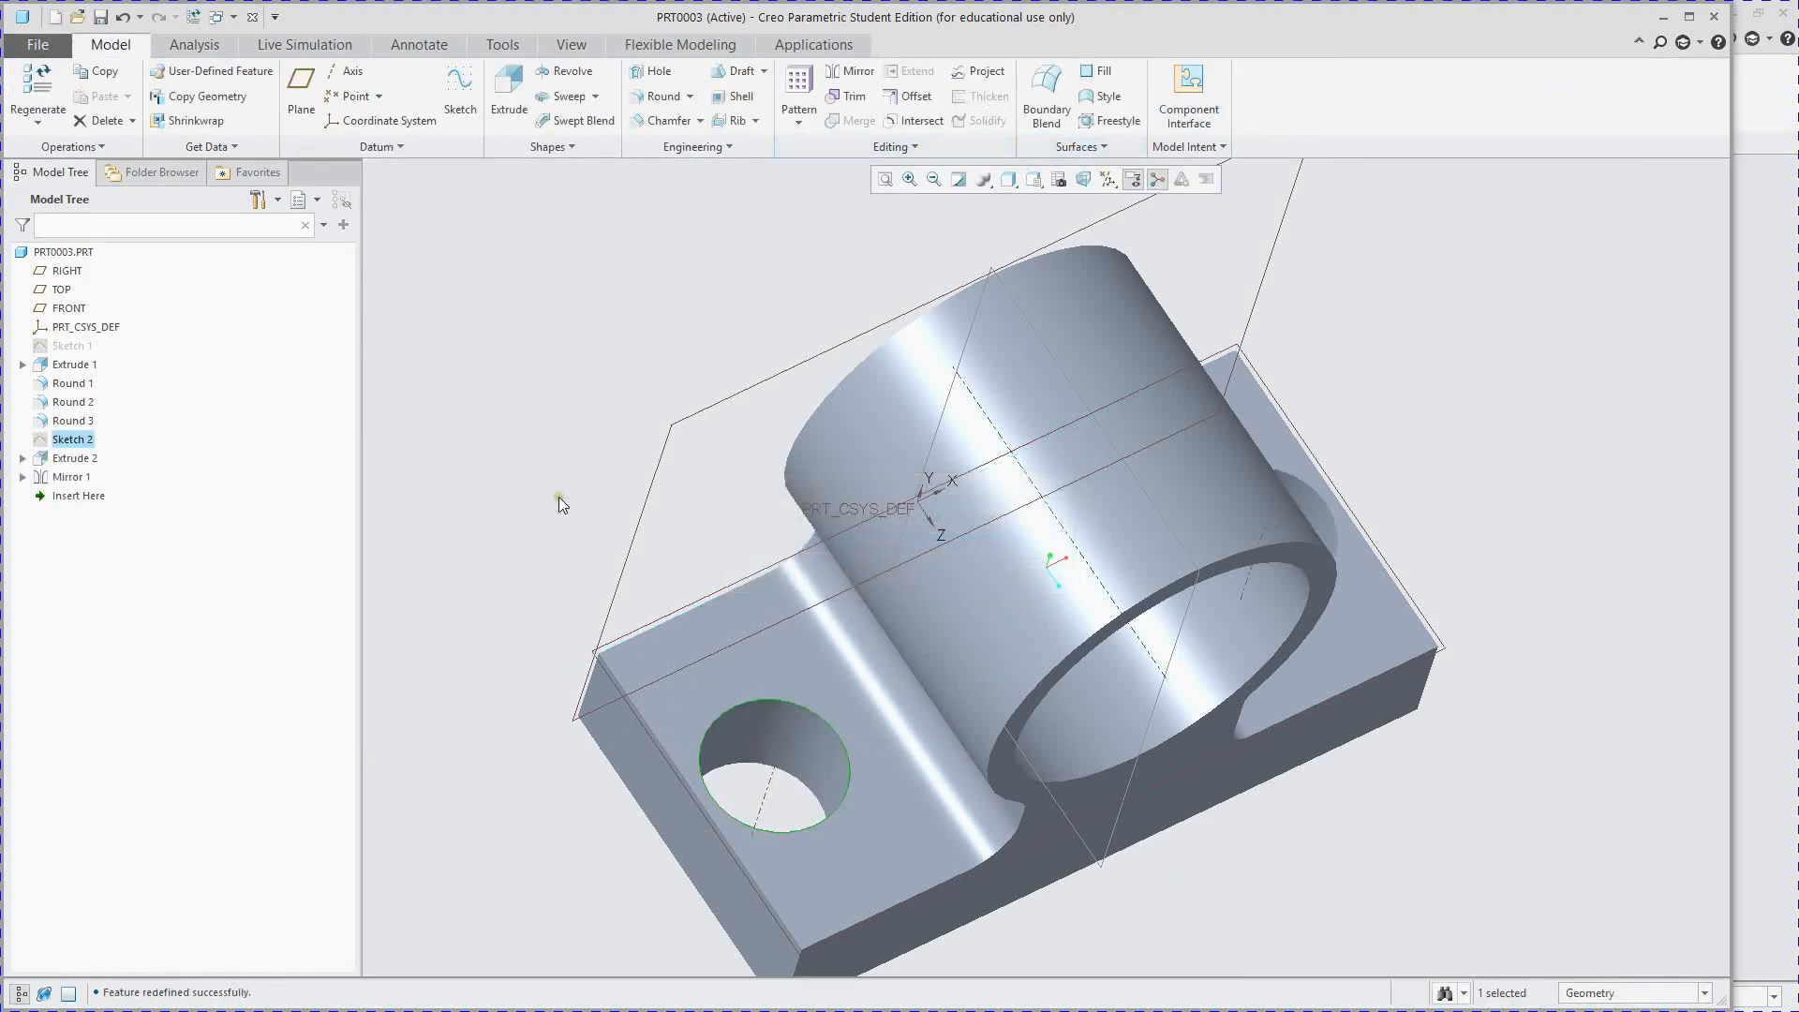
# - Create a datum plane offset 75 from the FRONT plane, passing through the centres of the mounting holes
pyautogui.moveTo(506, 425); pyautogui.dragTo(493, 406, button='middle')
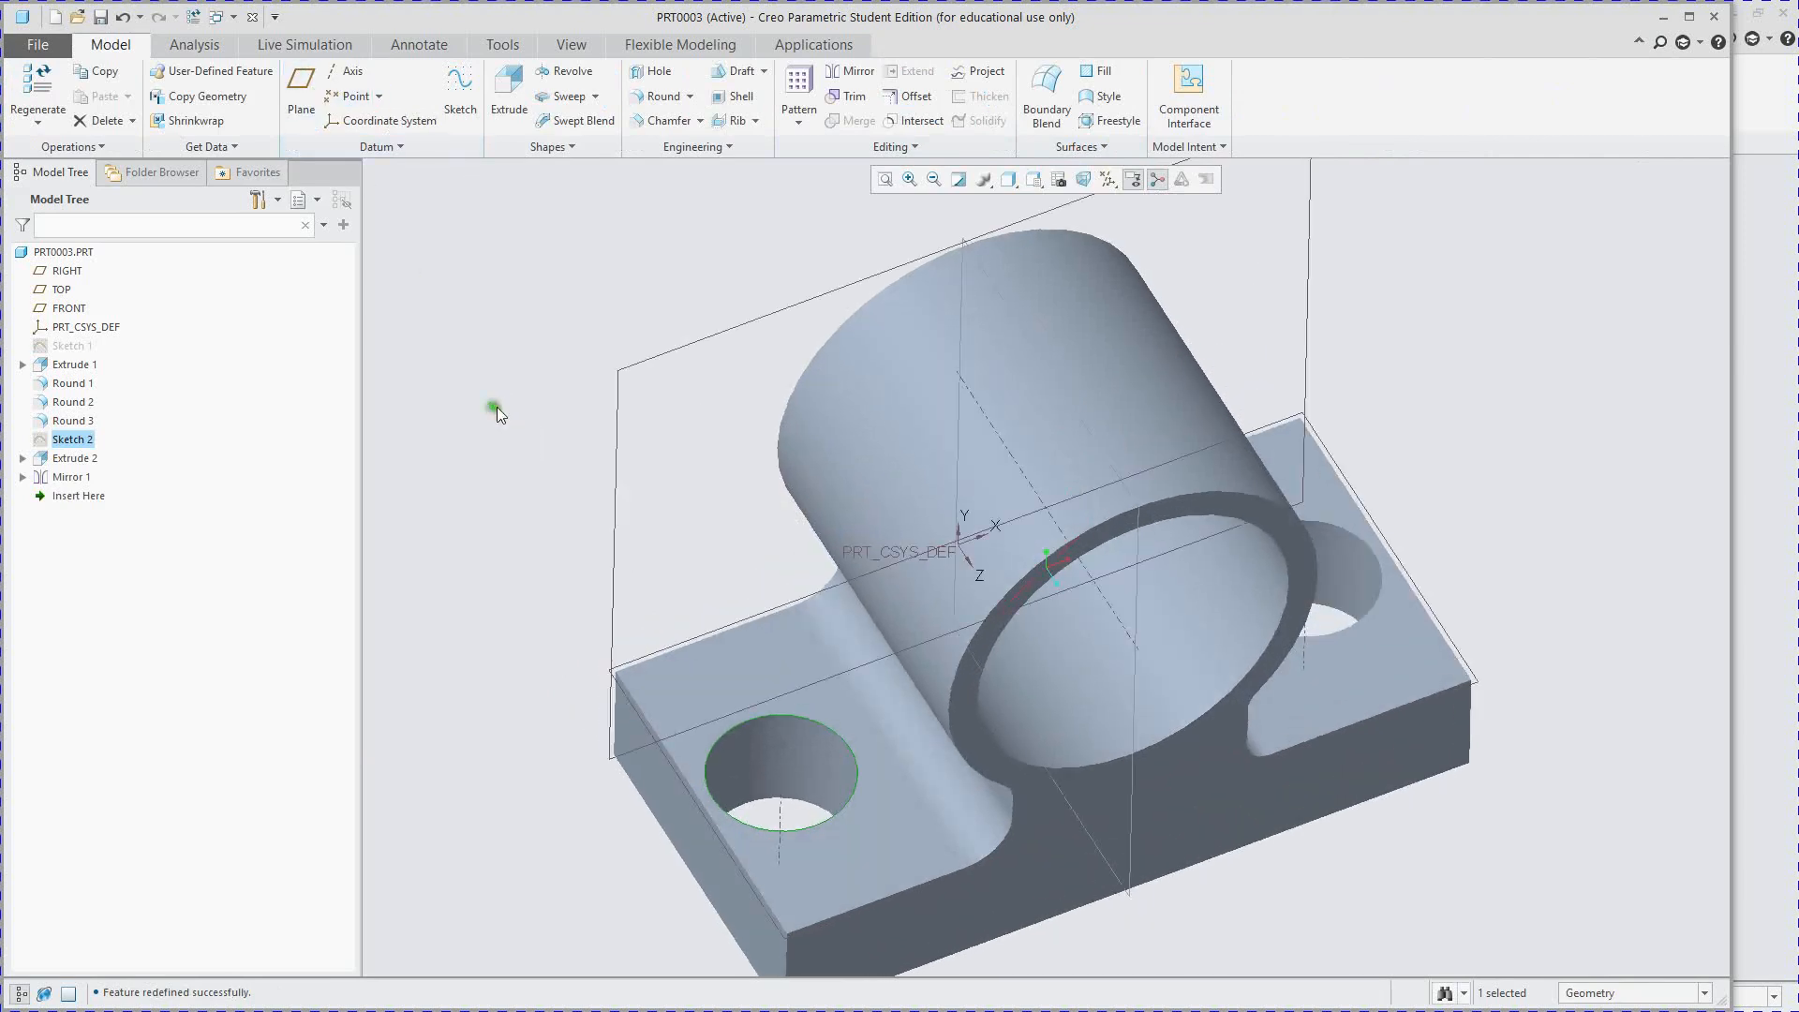
pyautogui.click(616, 465)
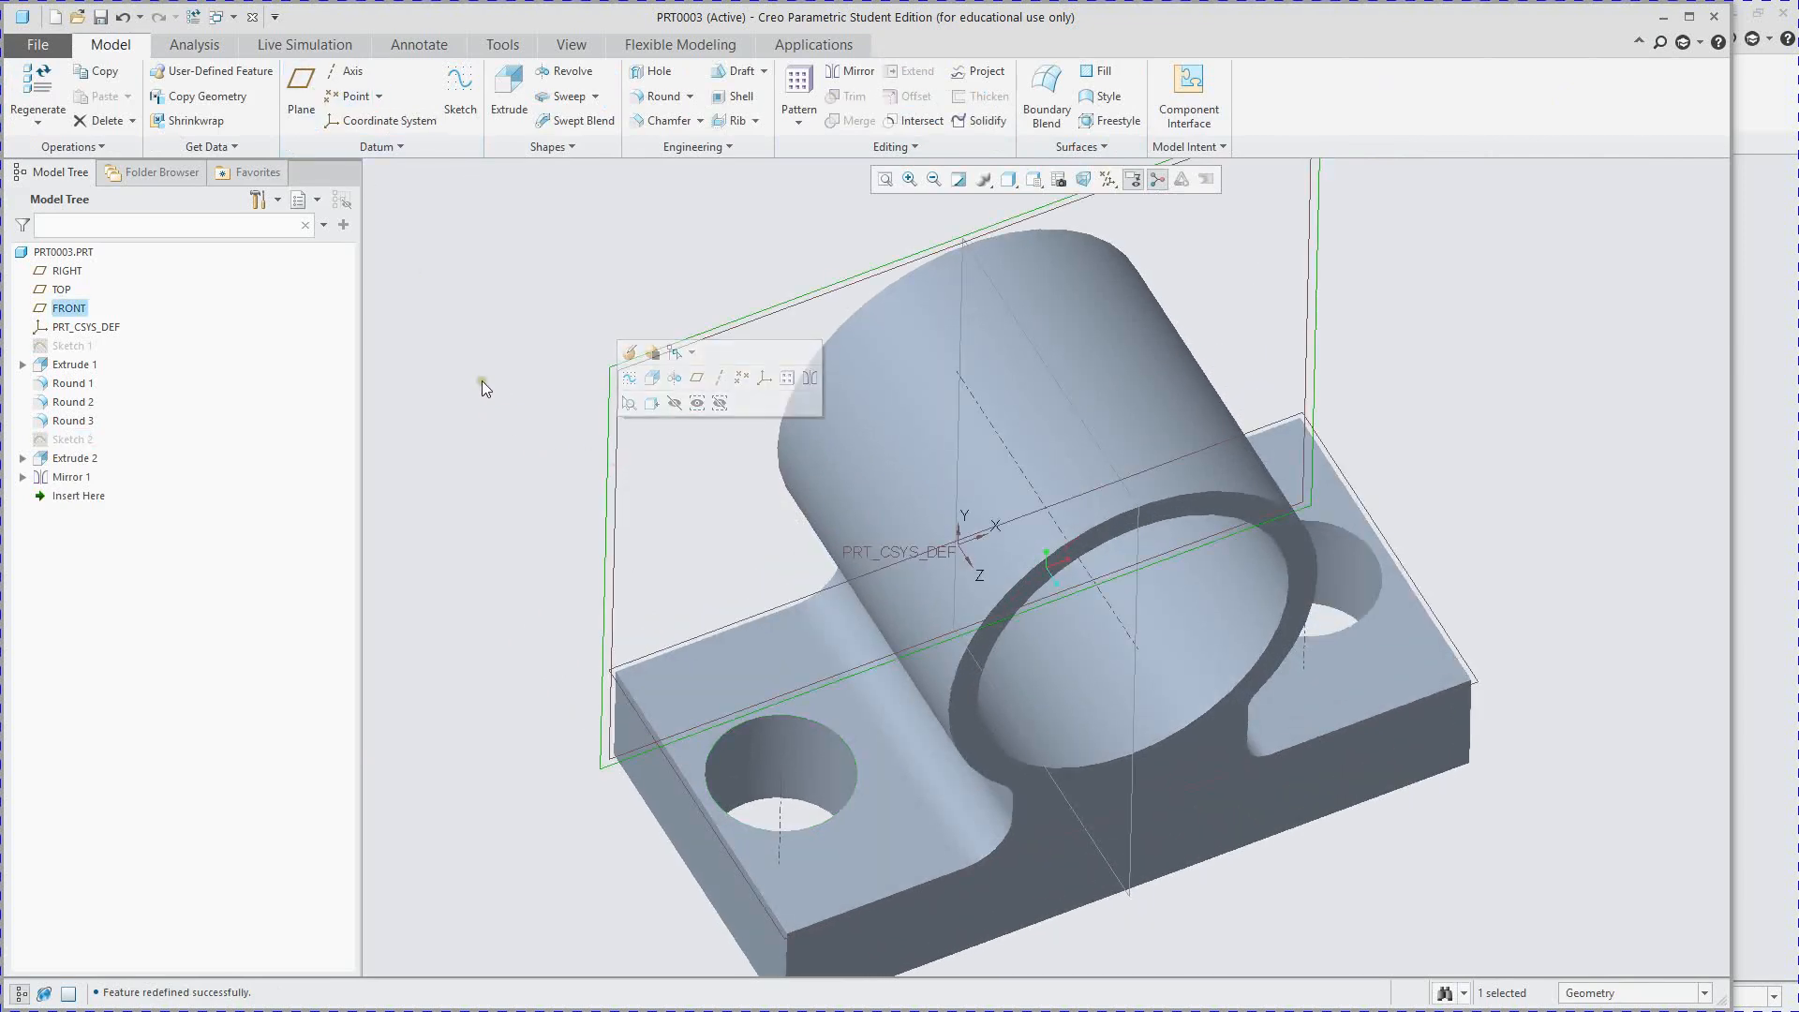
pyautogui.click(301, 89)
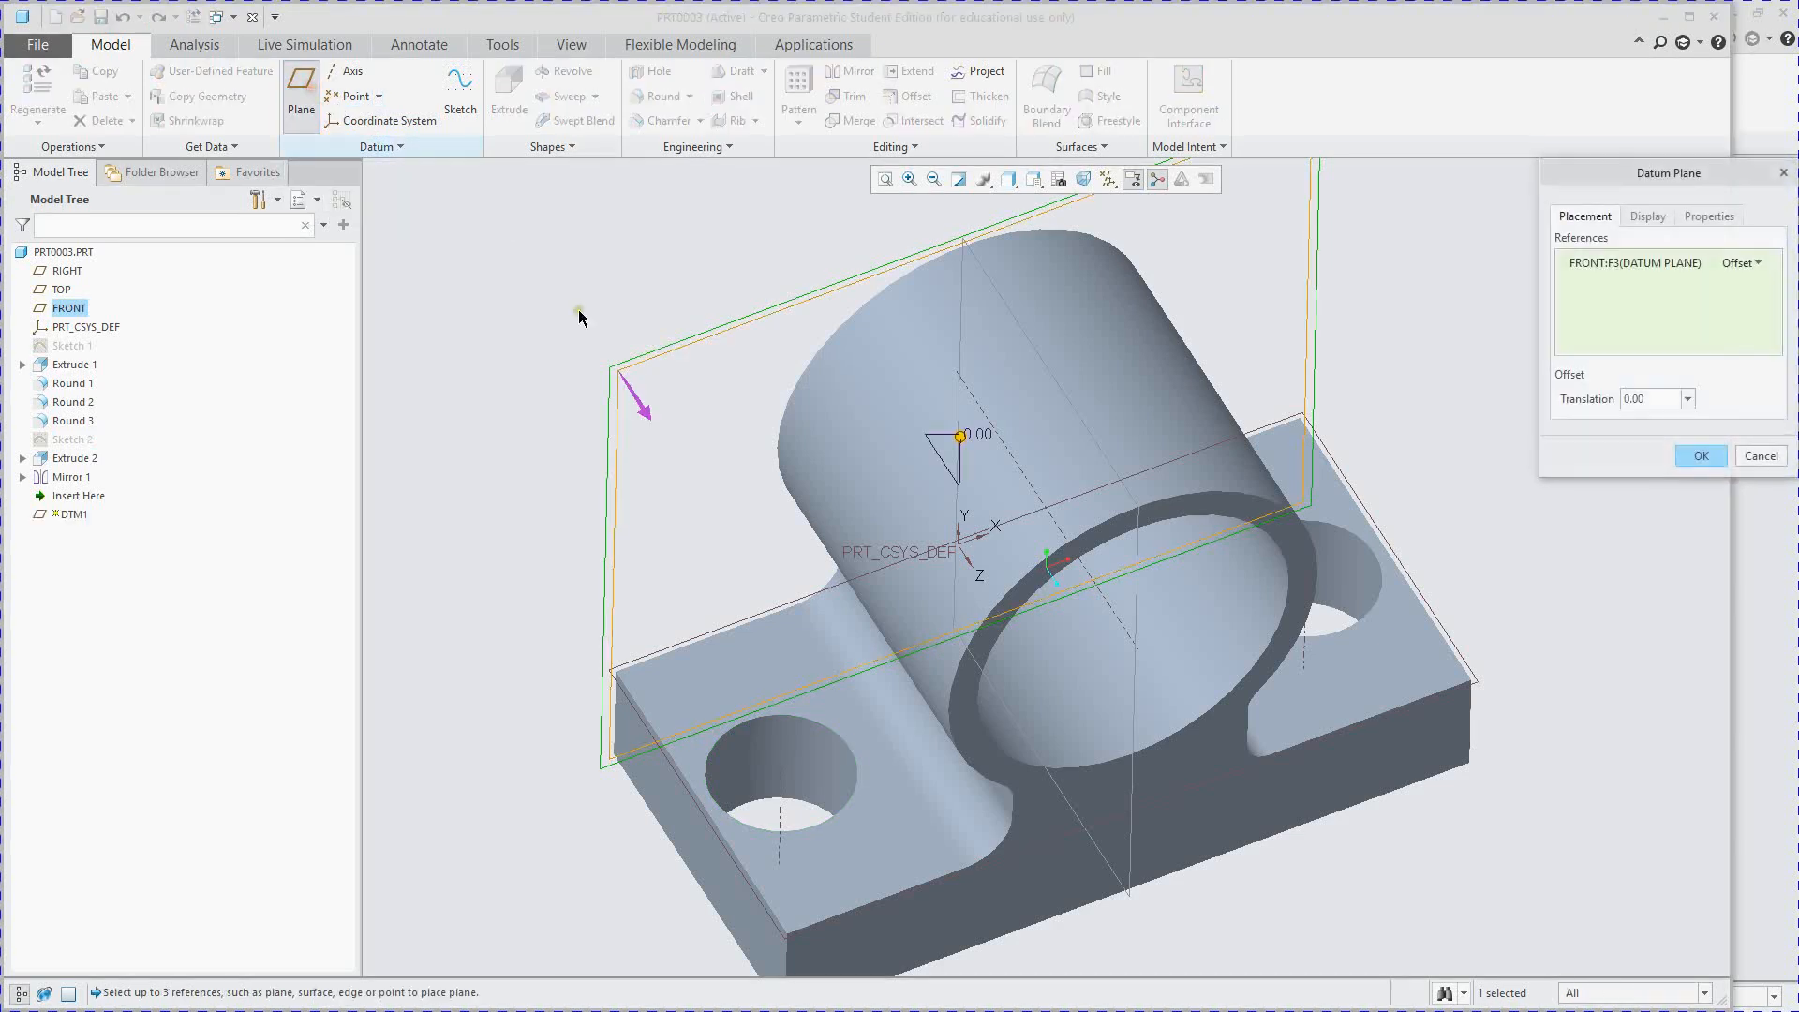
pyautogui.moveTo(602, 484); pyautogui.dragTo(602, 482, button='middle')
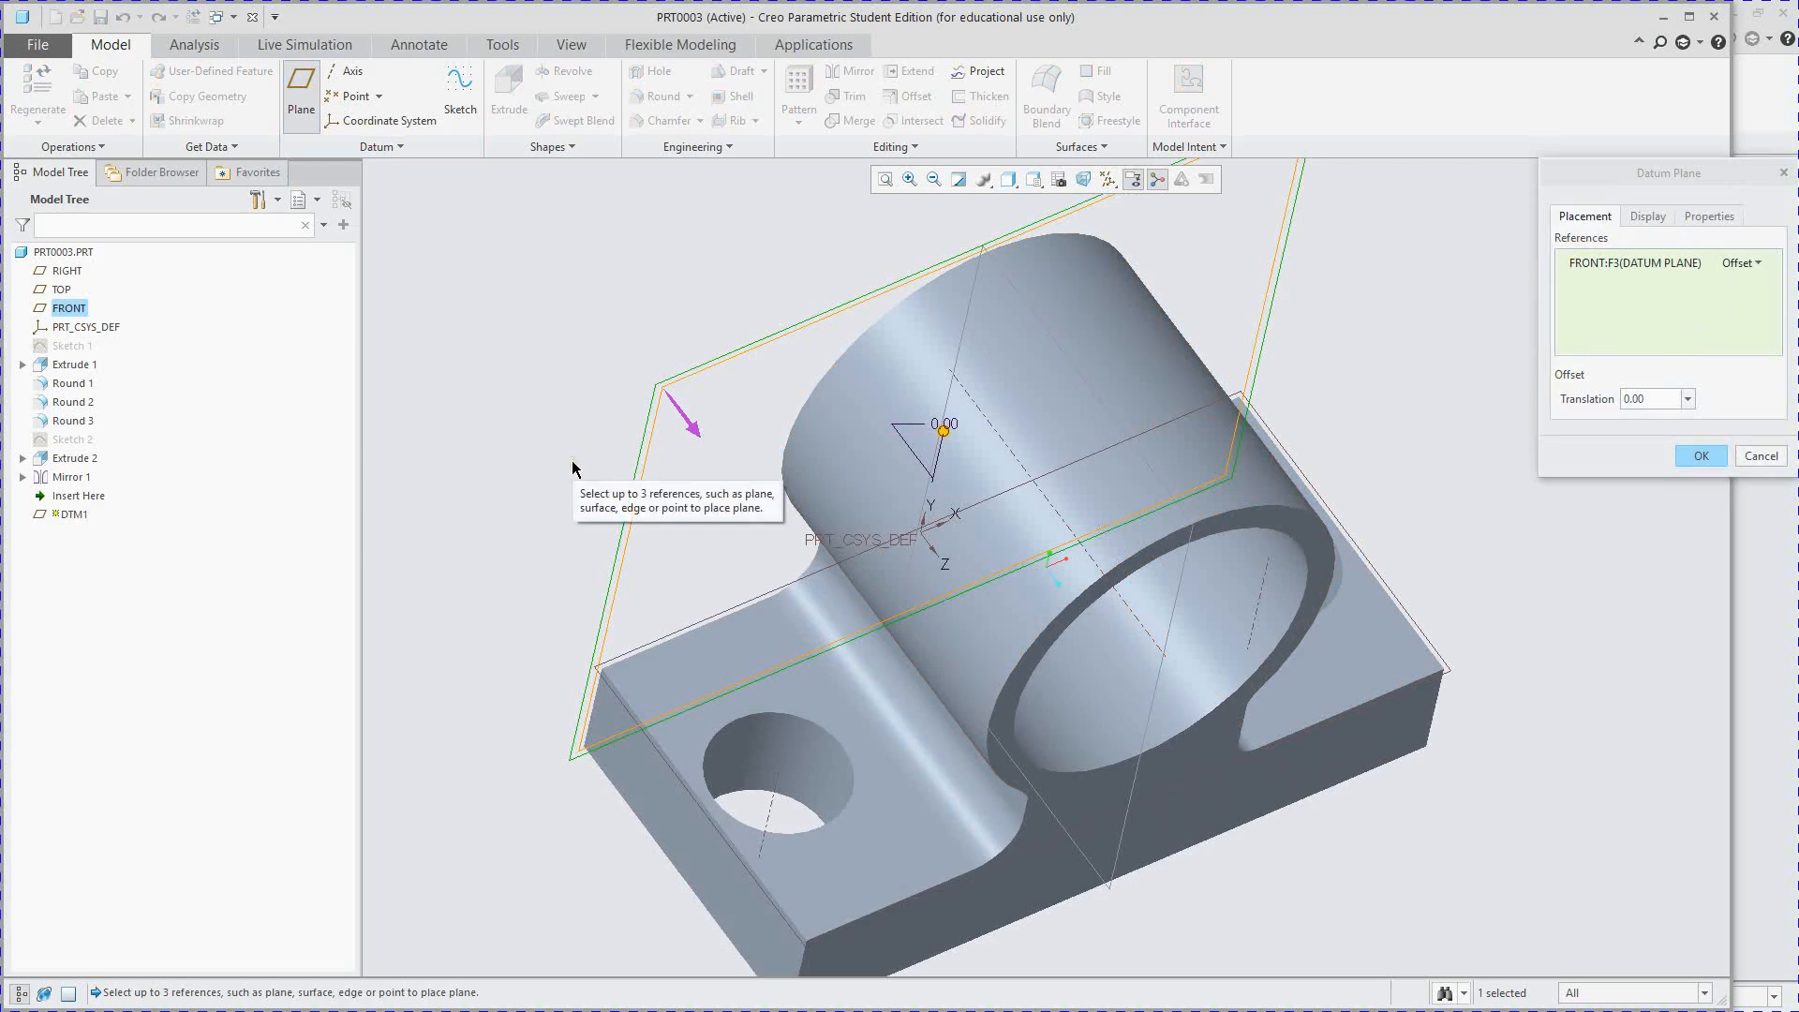
pyautogui.scroll(-1, 504, 555)
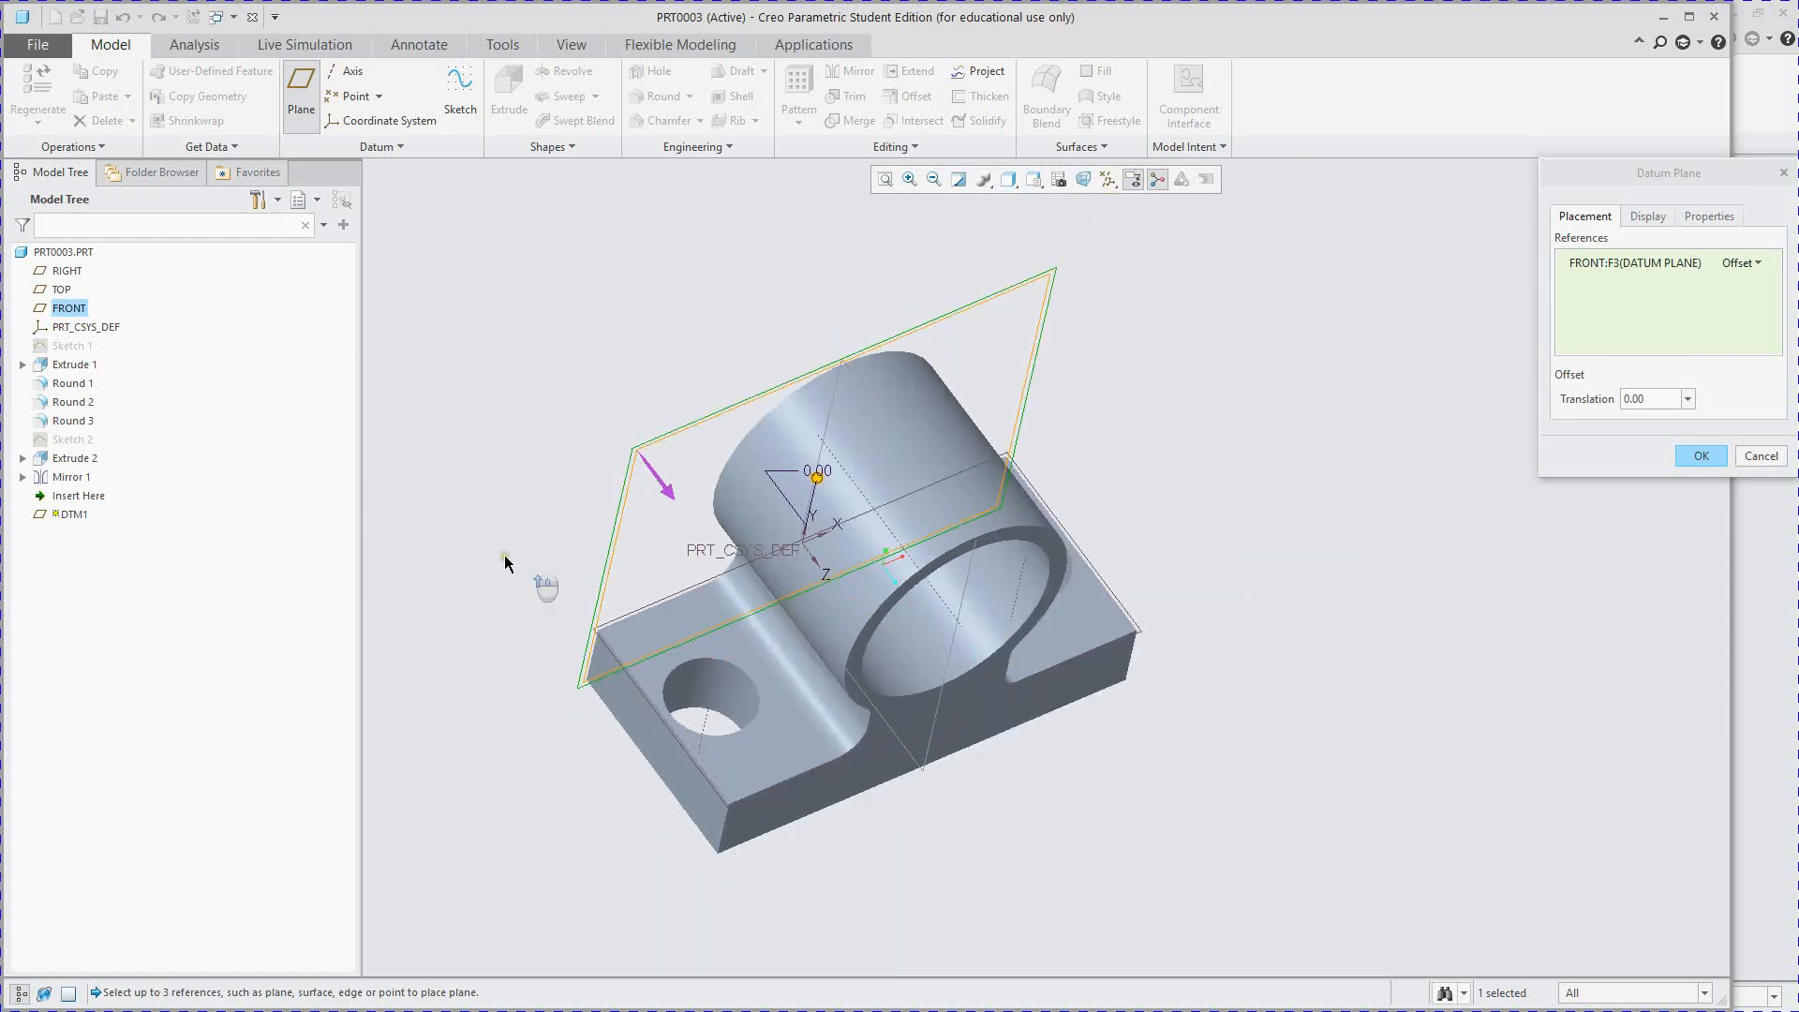
pyautogui.scroll(-1, 485, 552)
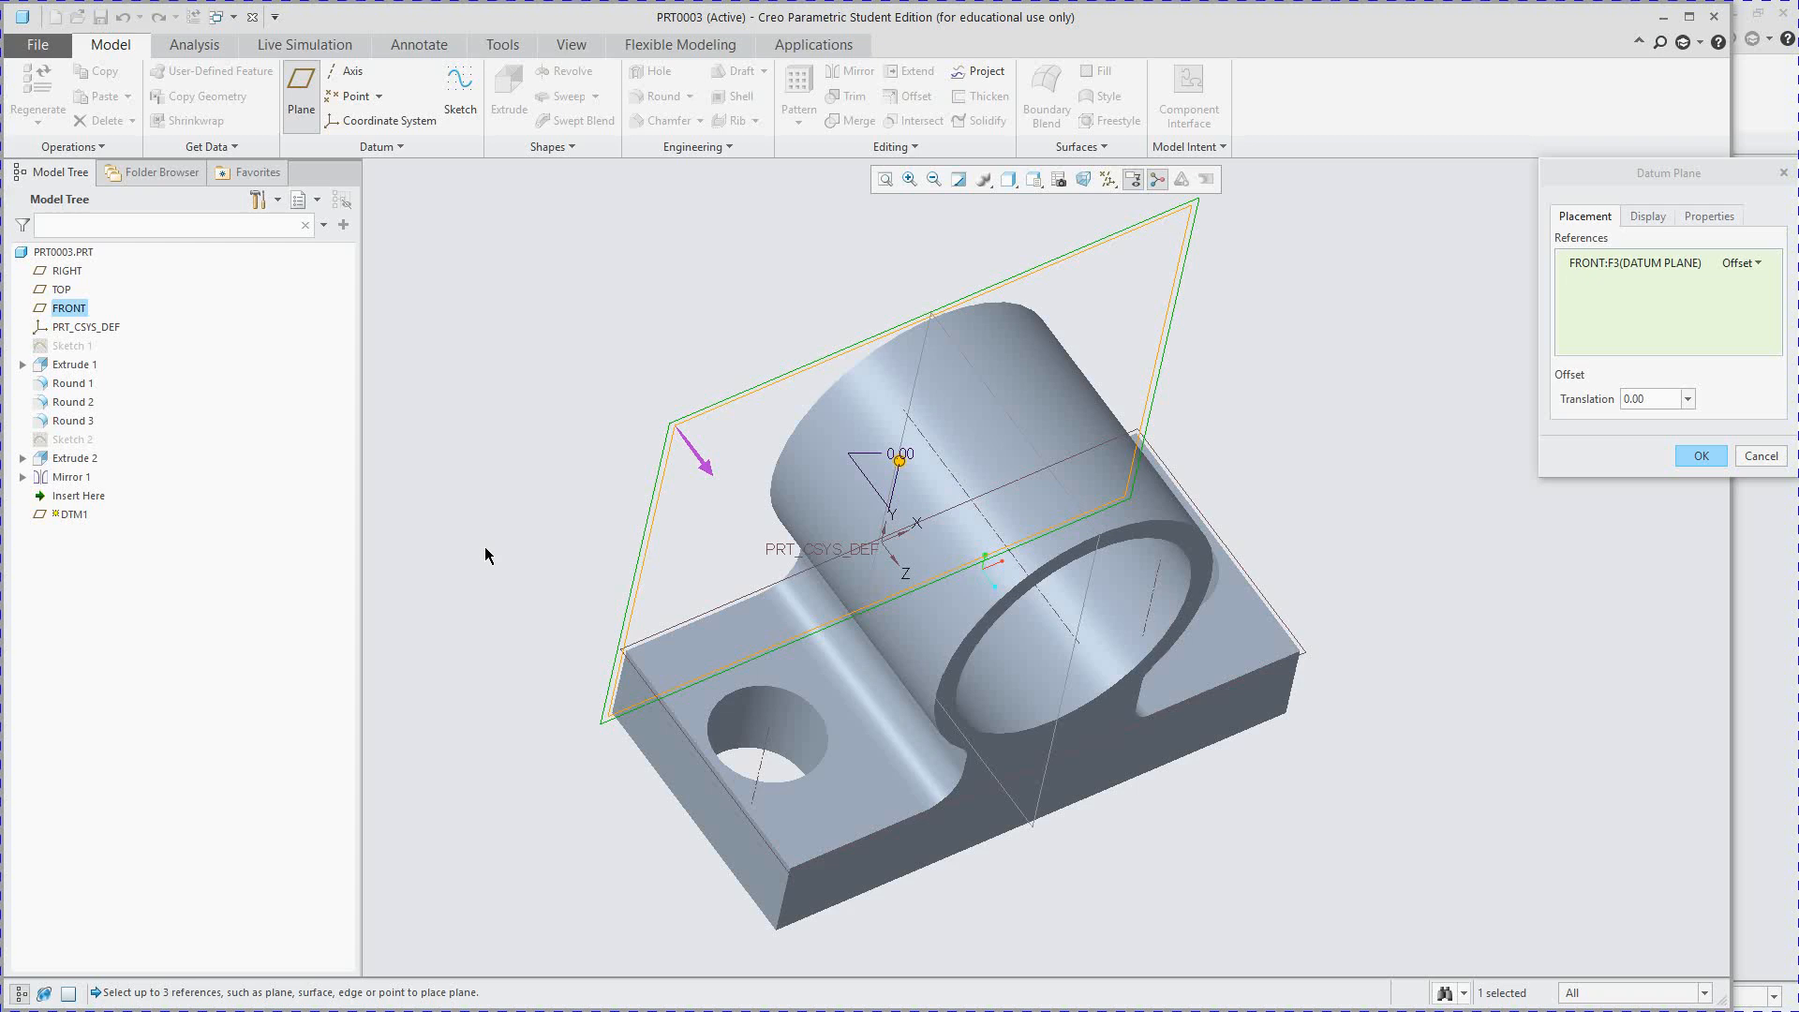
pyautogui.scroll(-1, 469, 574)
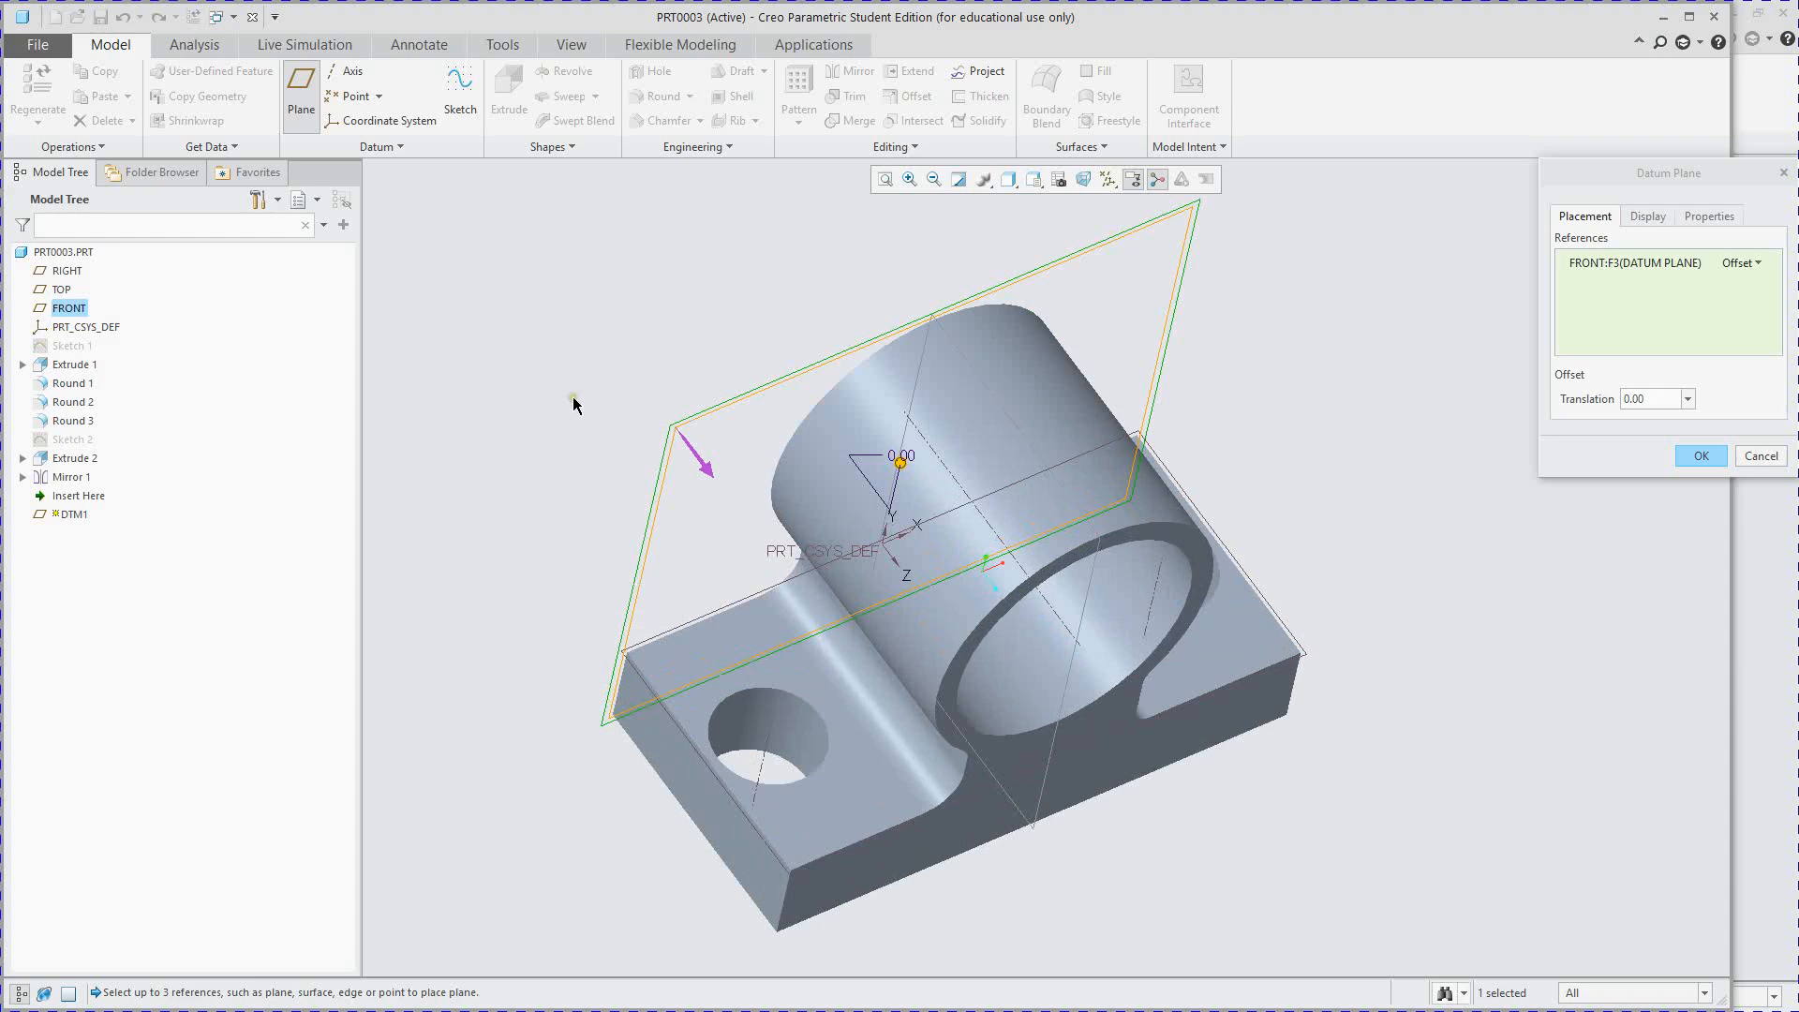
pyautogui.click(1660, 399)
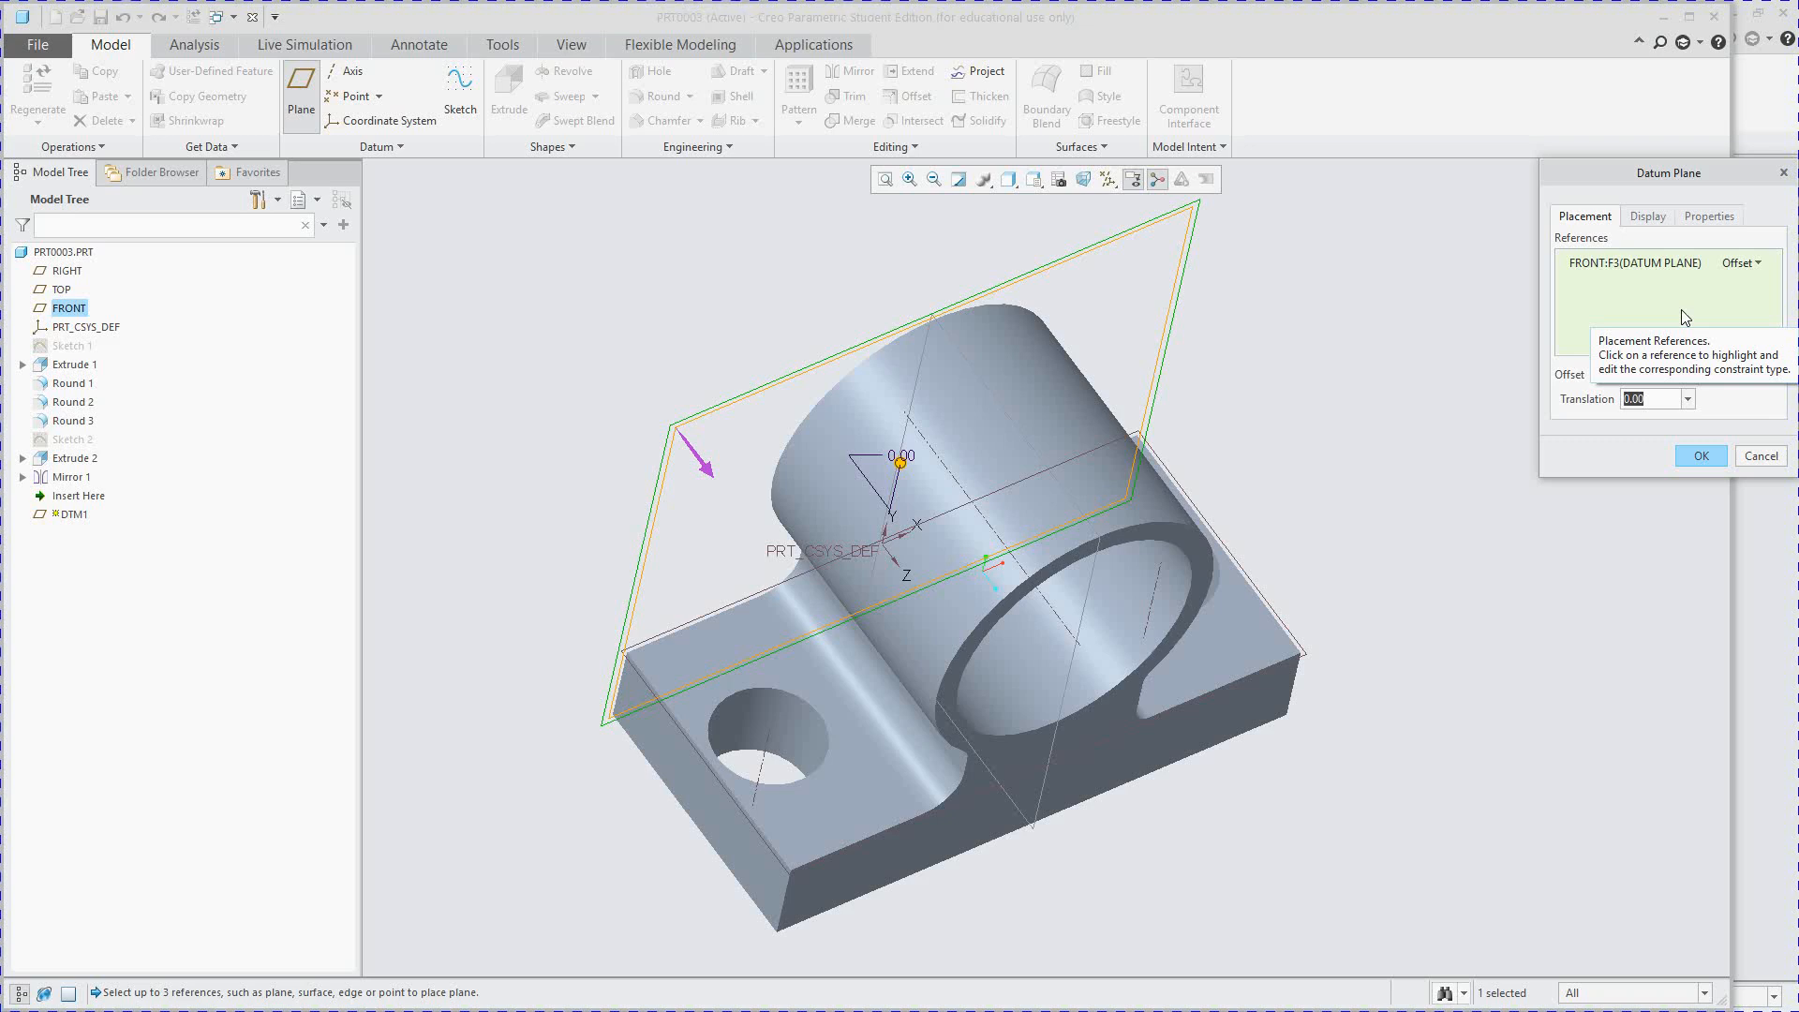
pyautogui.write('7')
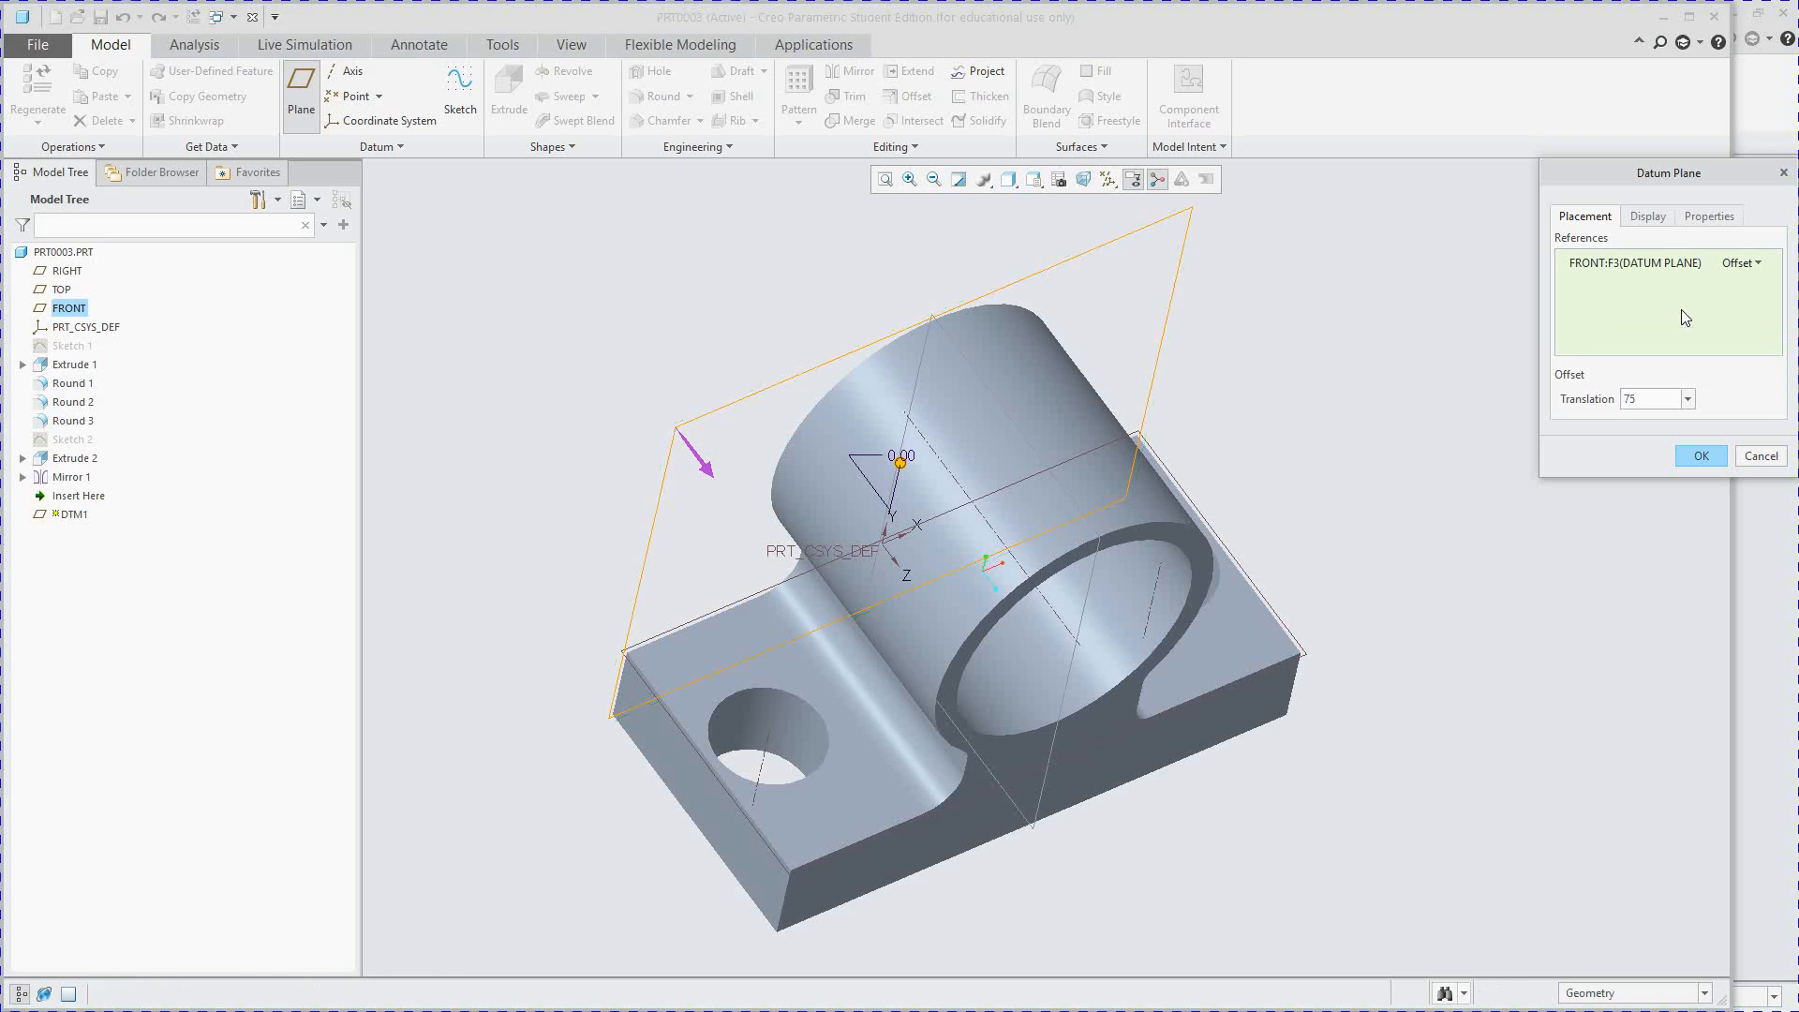
pyautogui.write('5')
pyautogui.press('Return')
pyautogui.moveTo(1084, 763); pyautogui.dragTo(812, 625, button='middle')
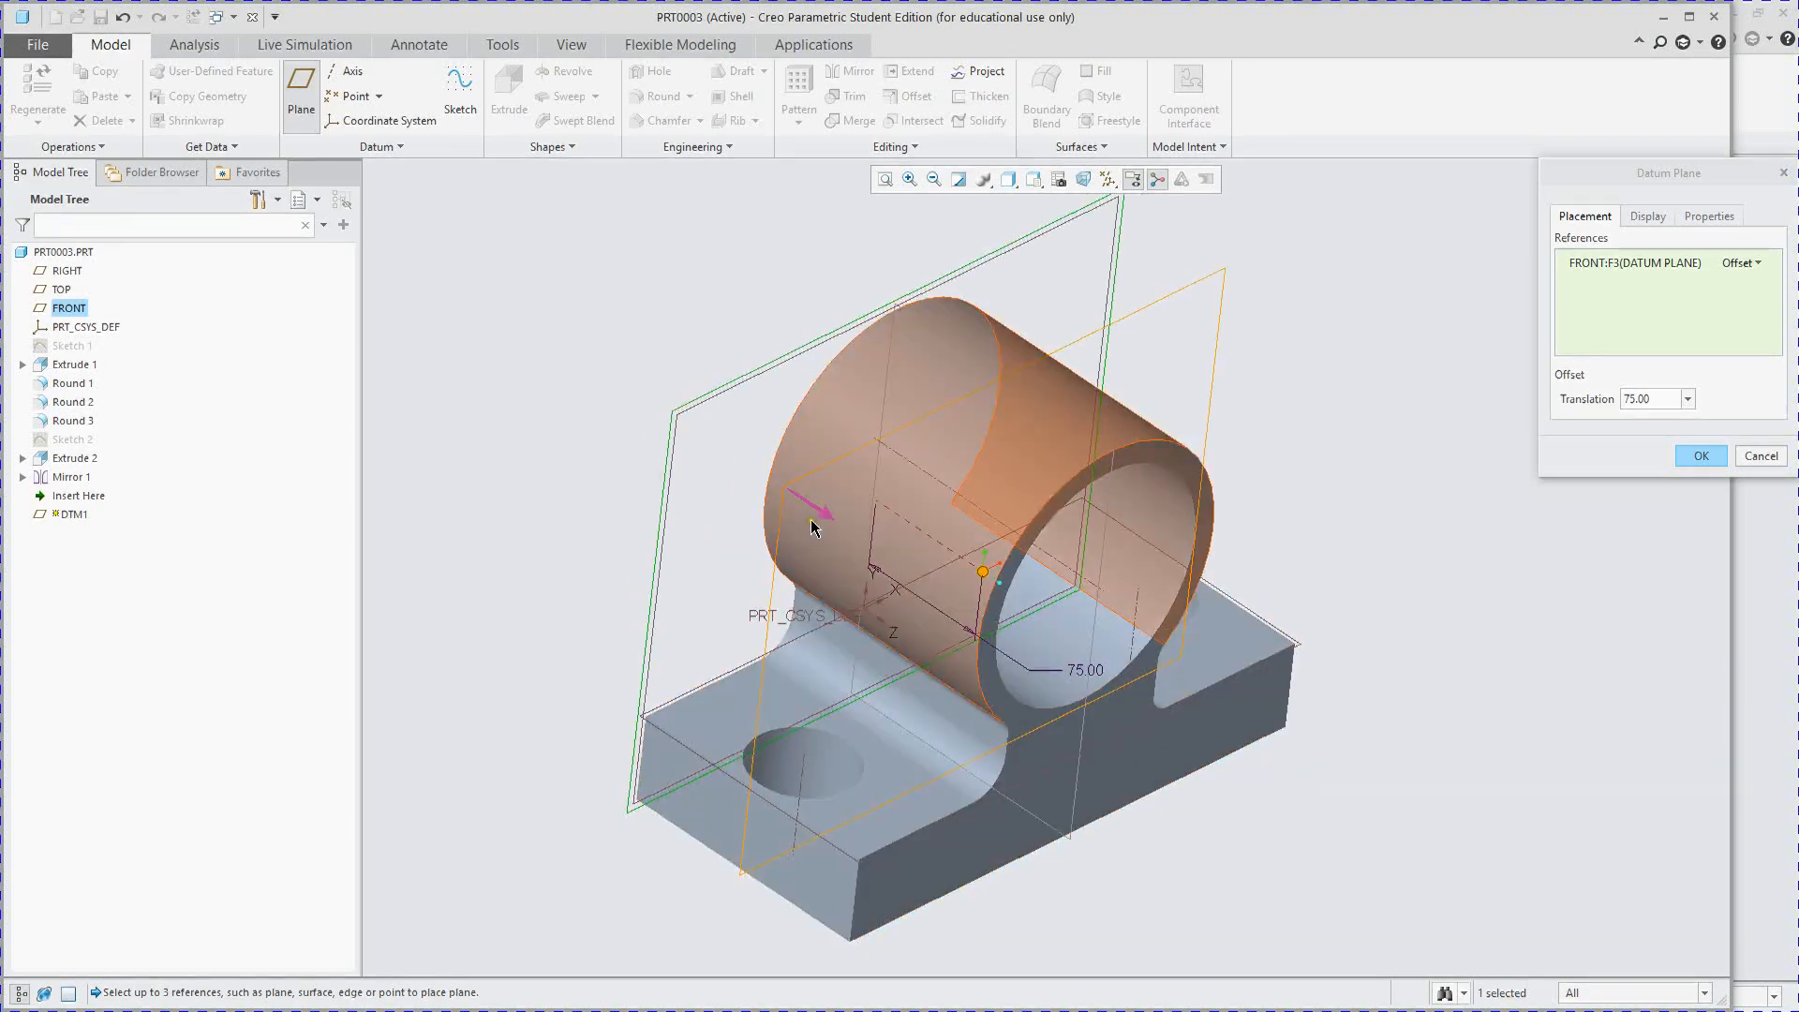
pyautogui.click(1701, 455)
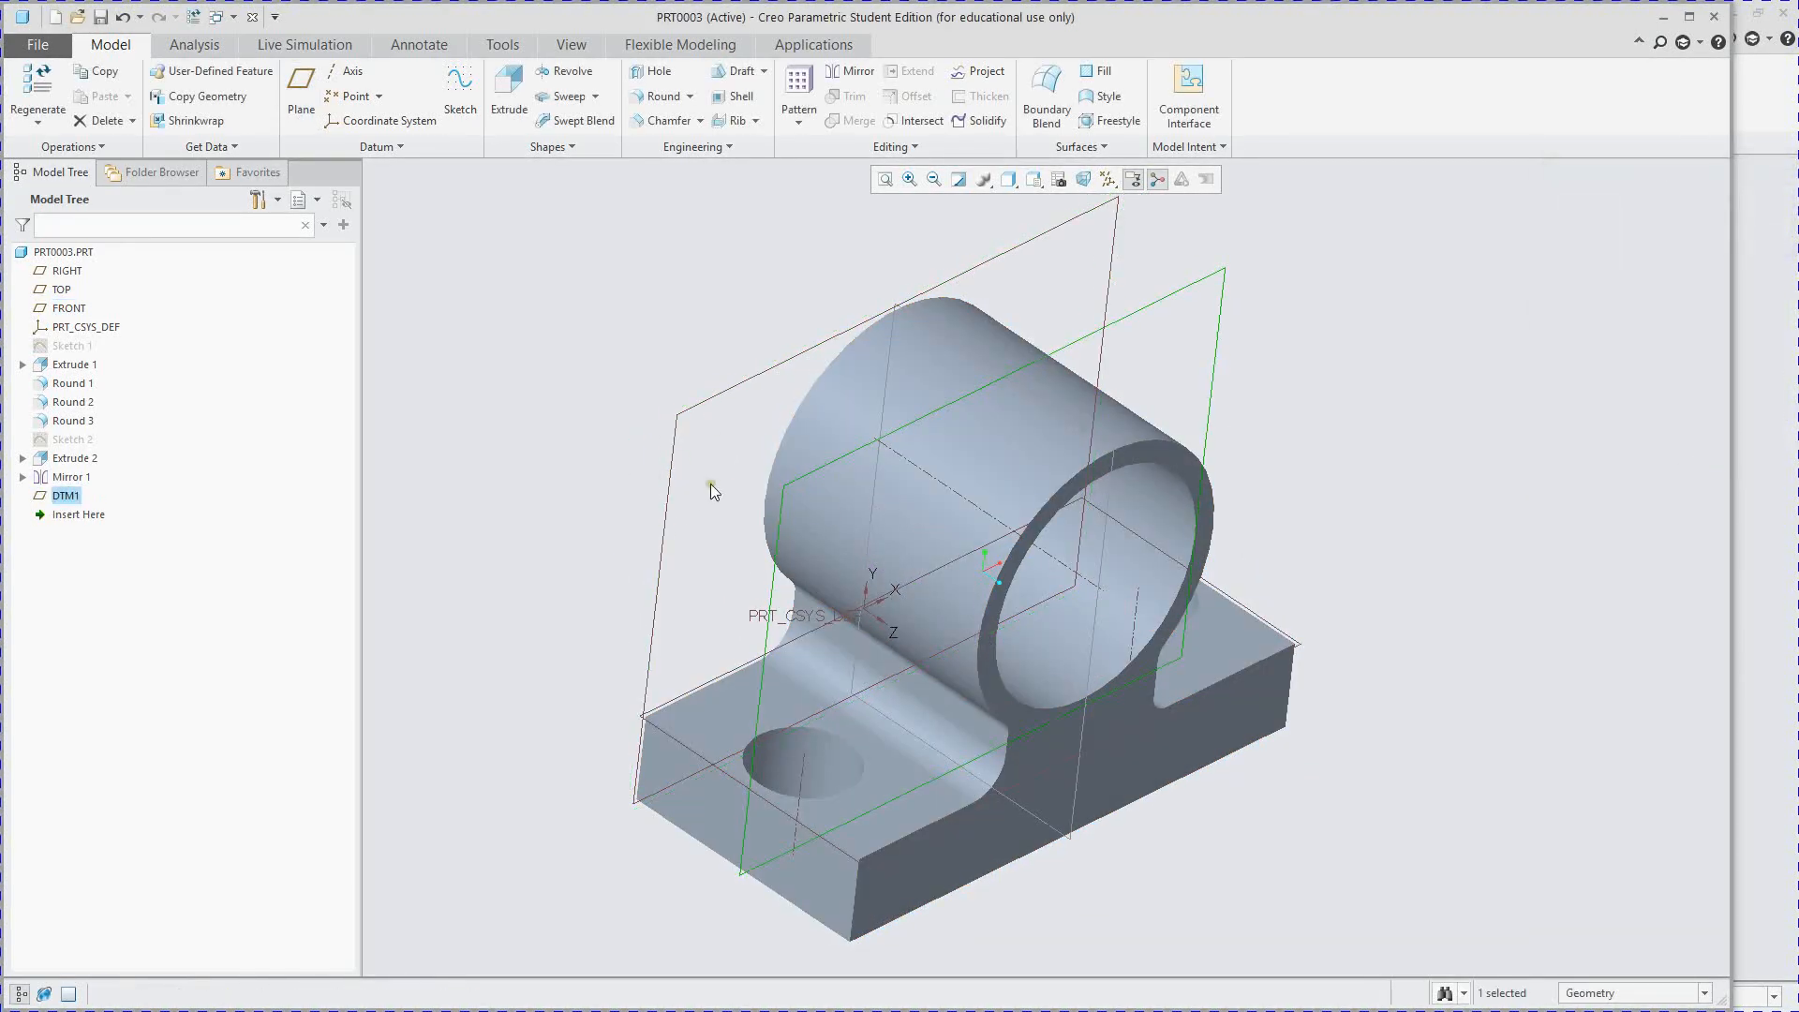
pyautogui.click(769, 579)
pyautogui.click(713, 581)
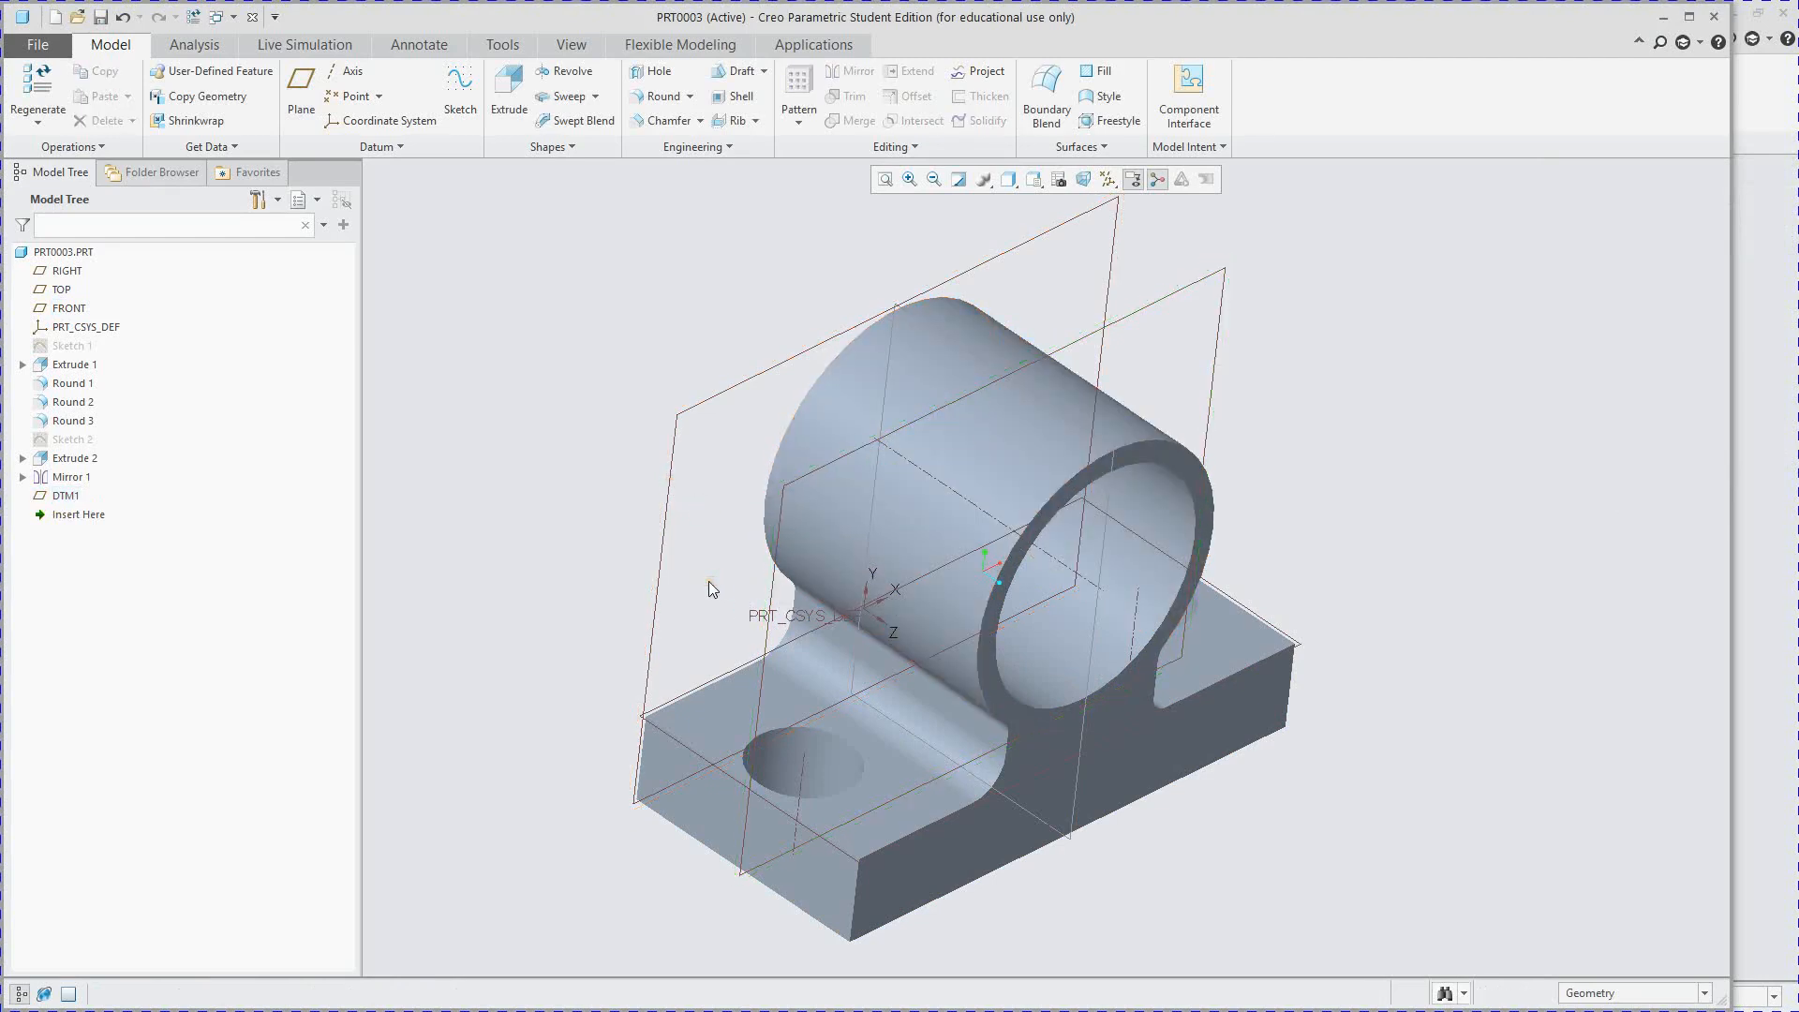
# - Start a Helical Sweep and define its profile sketch on the new offset datum plane, oriented parallel to the screen
pyautogui.moveTo(723, 581); pyautogui.dragTo(758, 703, button='middle')
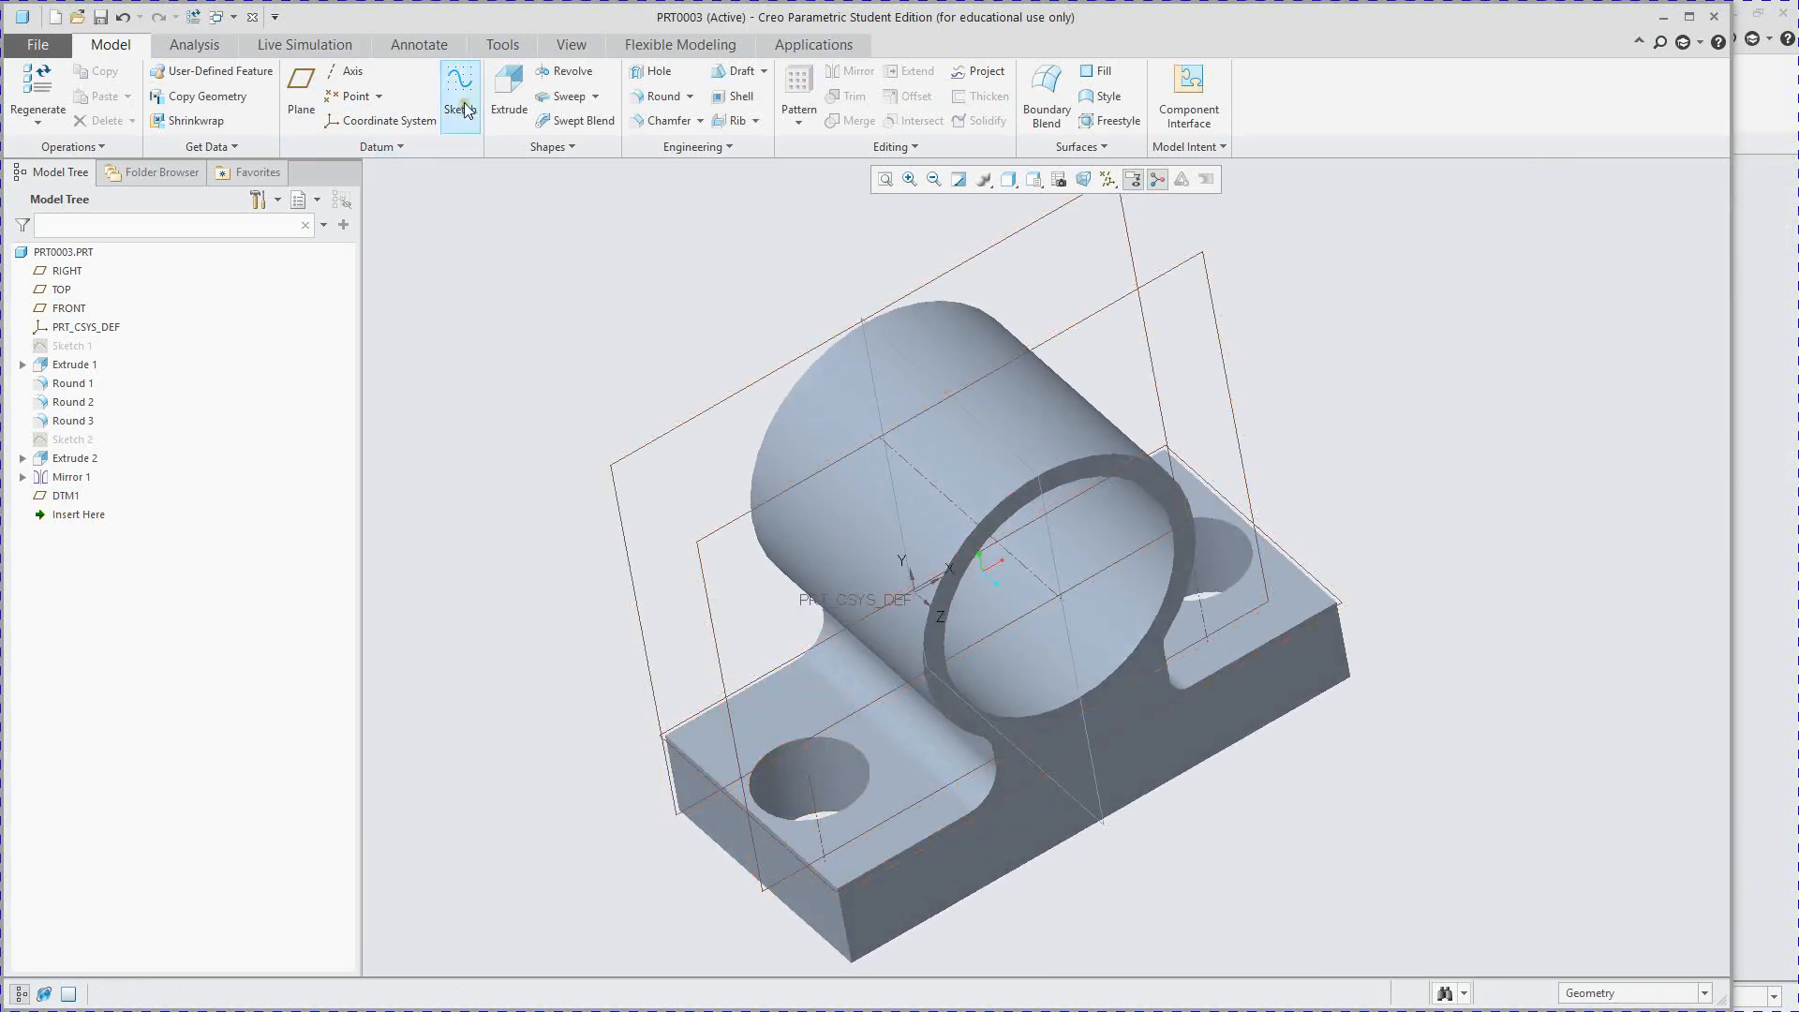
pyautogui.click(599, 97)
pyautogui.click(611, 136)
pyautogui.click(137, 152)
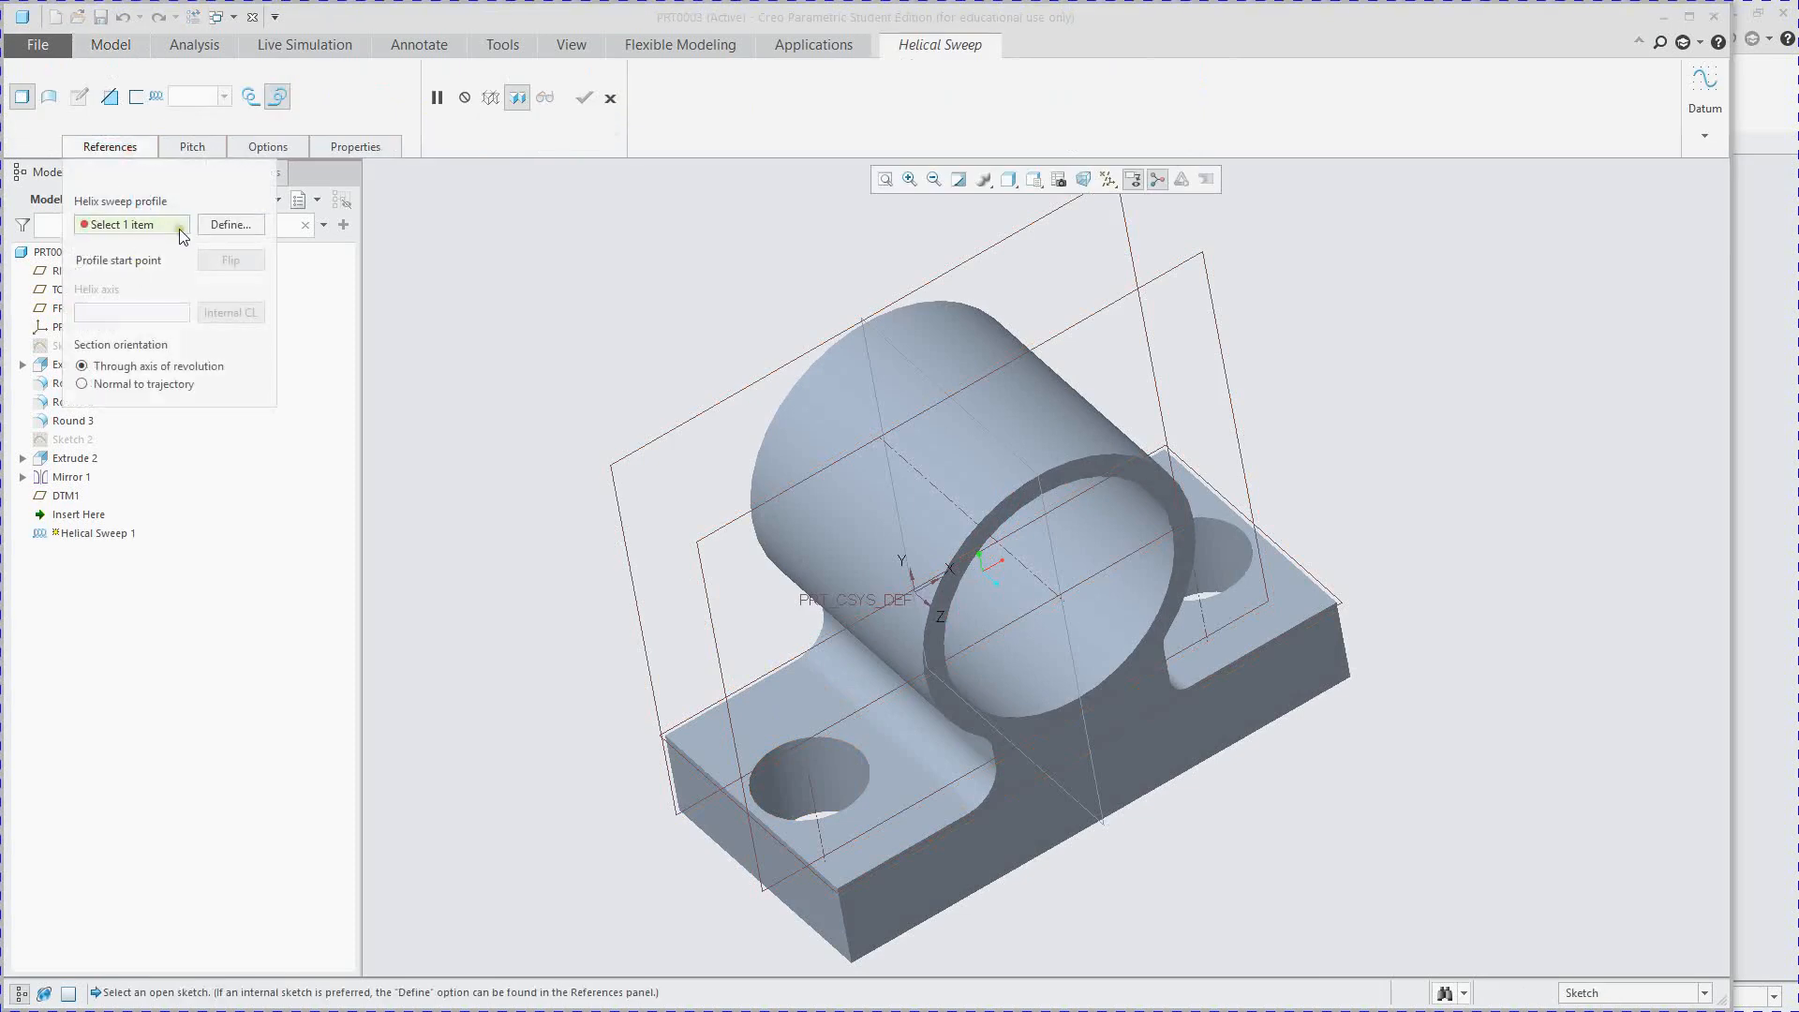
pyautogui.click(219, 229)
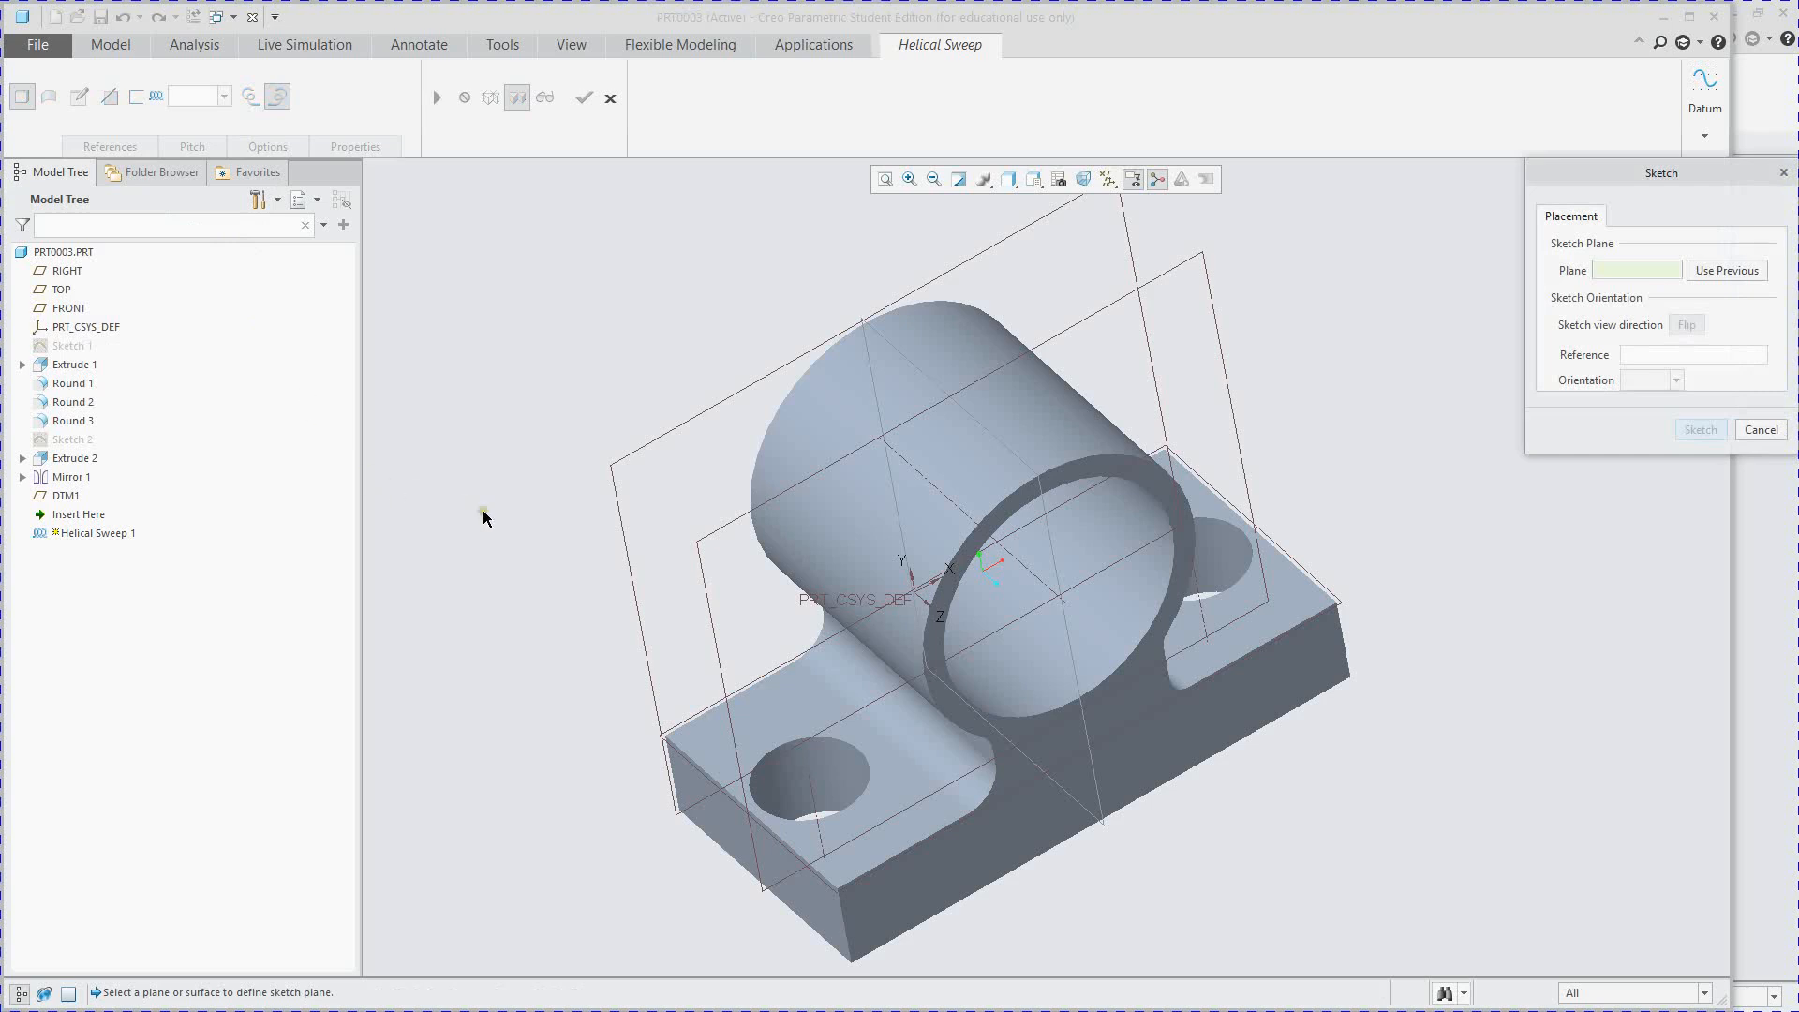
pyautogui.click(698, 594)
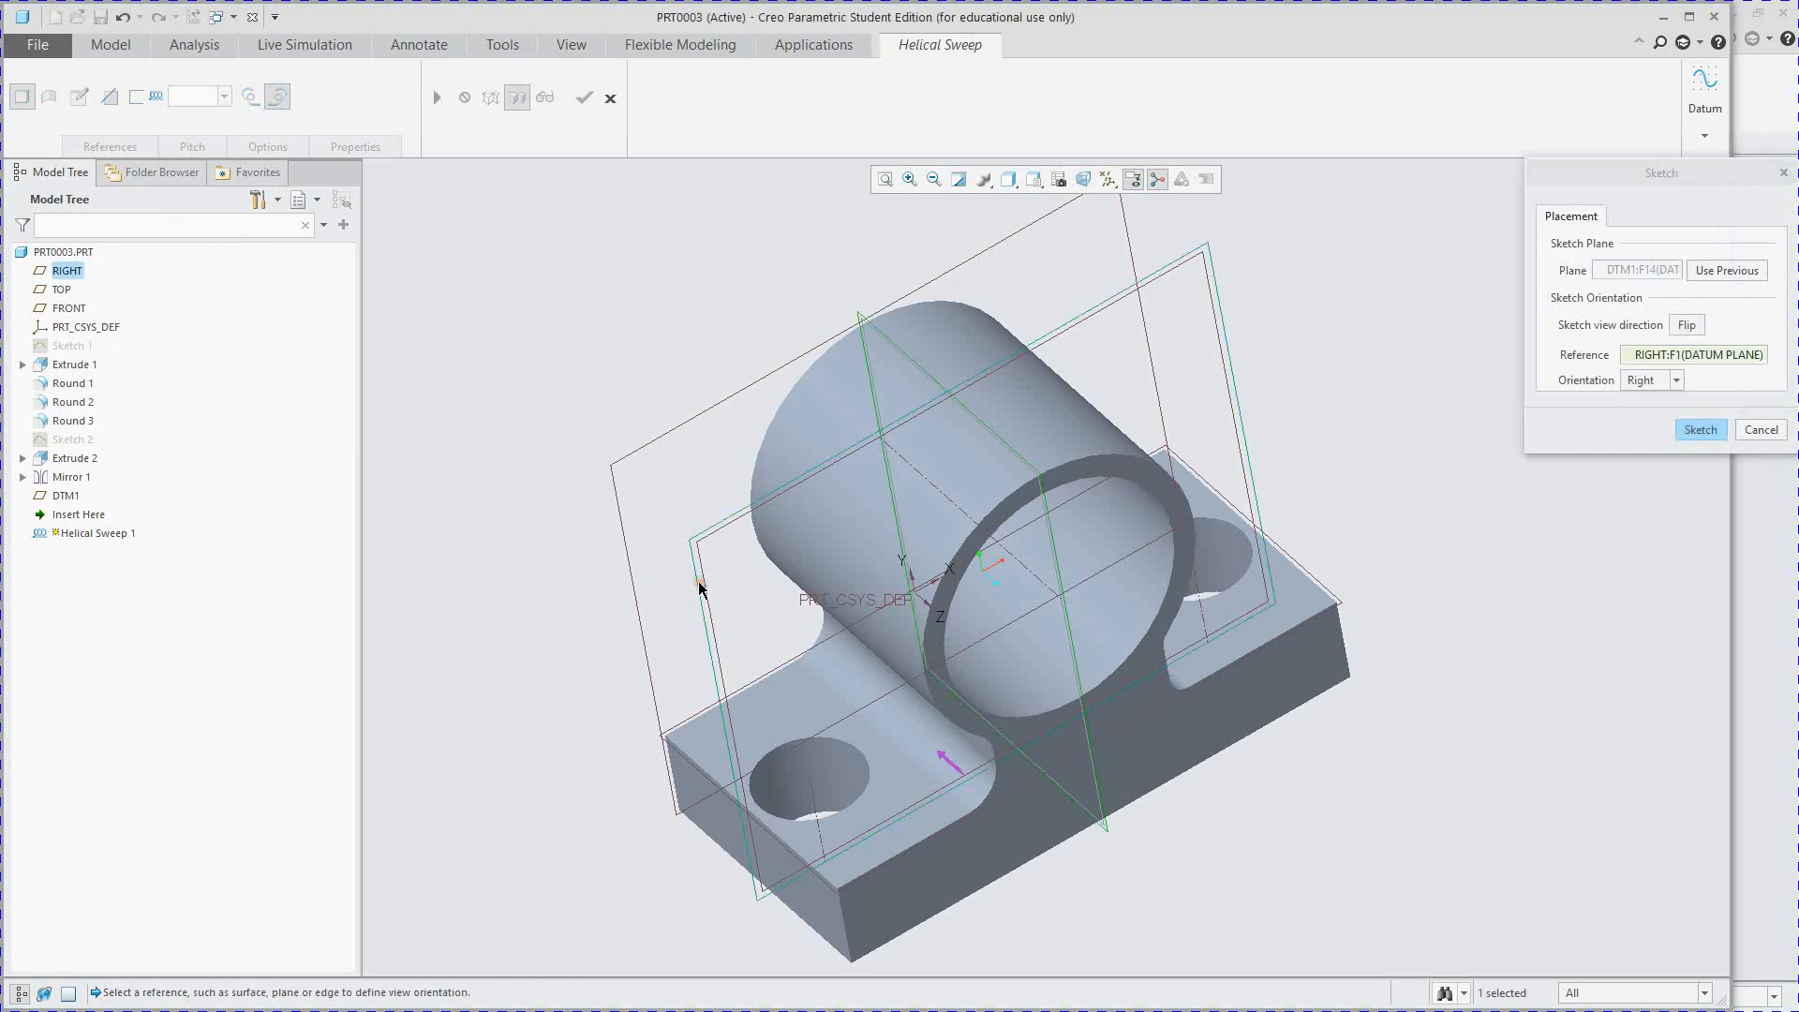
pyautogui.click(1701, 433)
pyautogui.click(1083, 181)
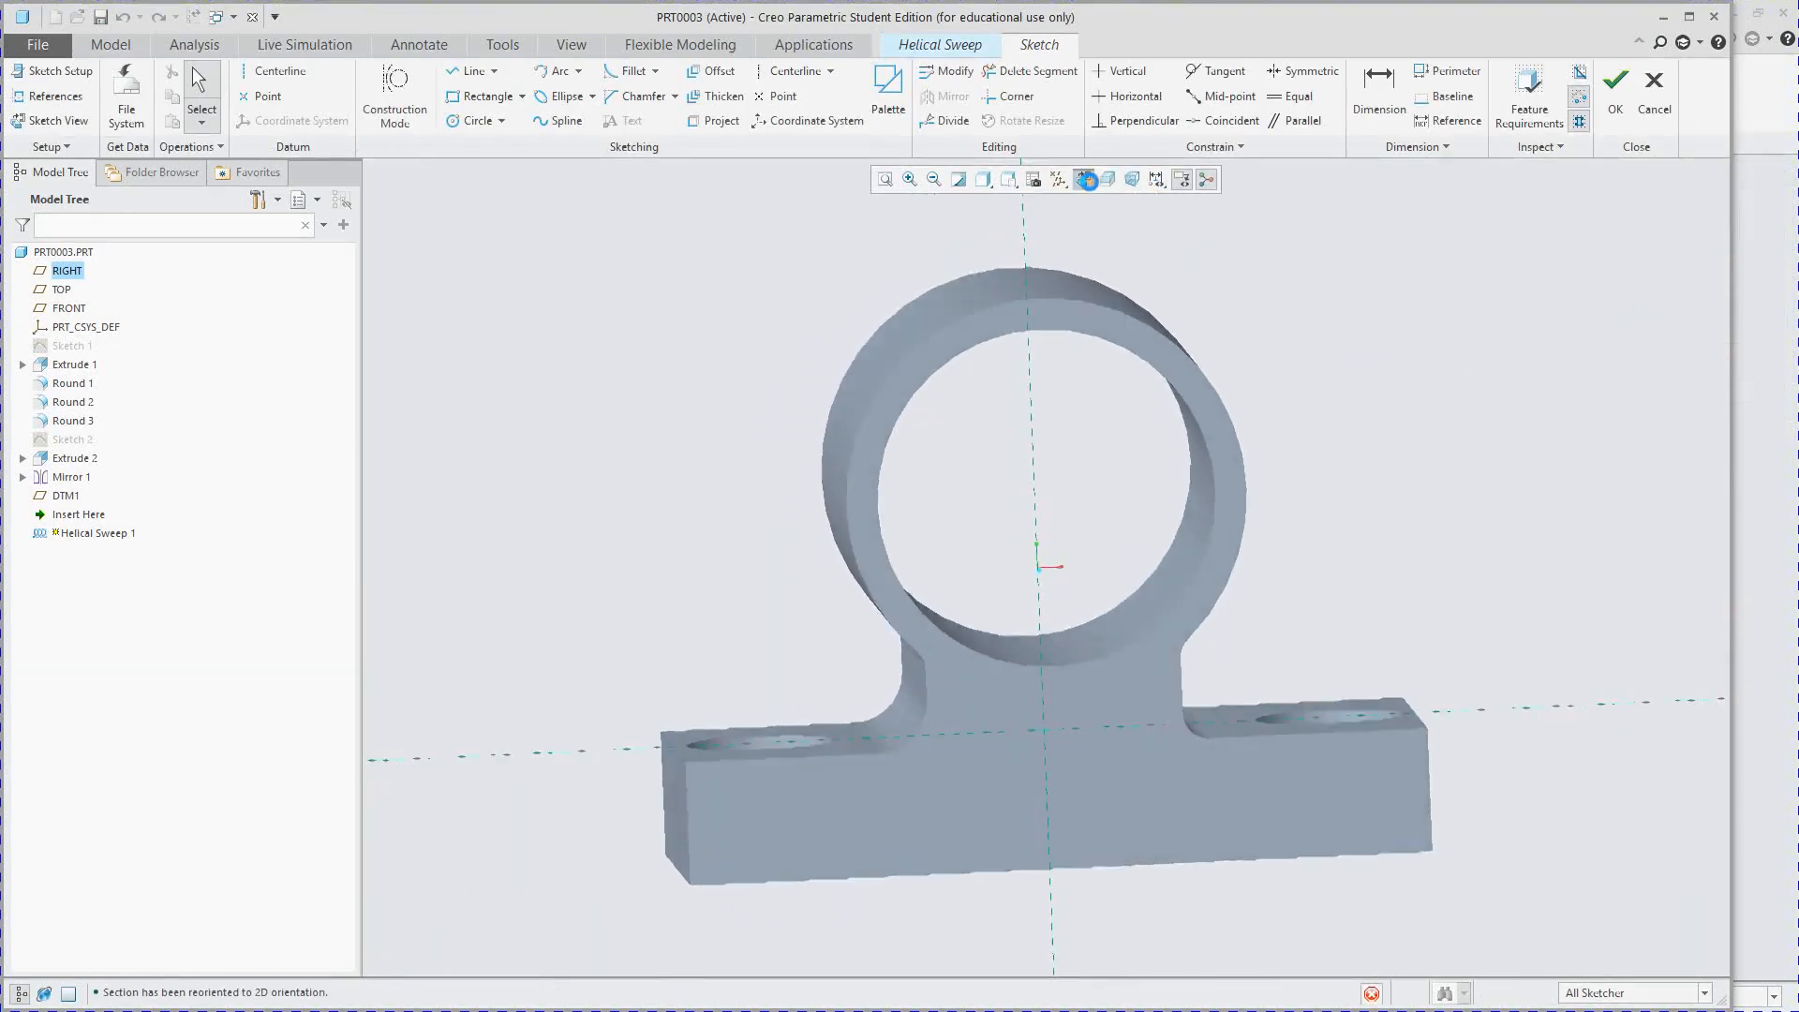
# - Sketch a vertical line through the base's full thickness along the left hole's inner edge as the helix profile, and complete the sketch
pyautogui.click(463, 75)
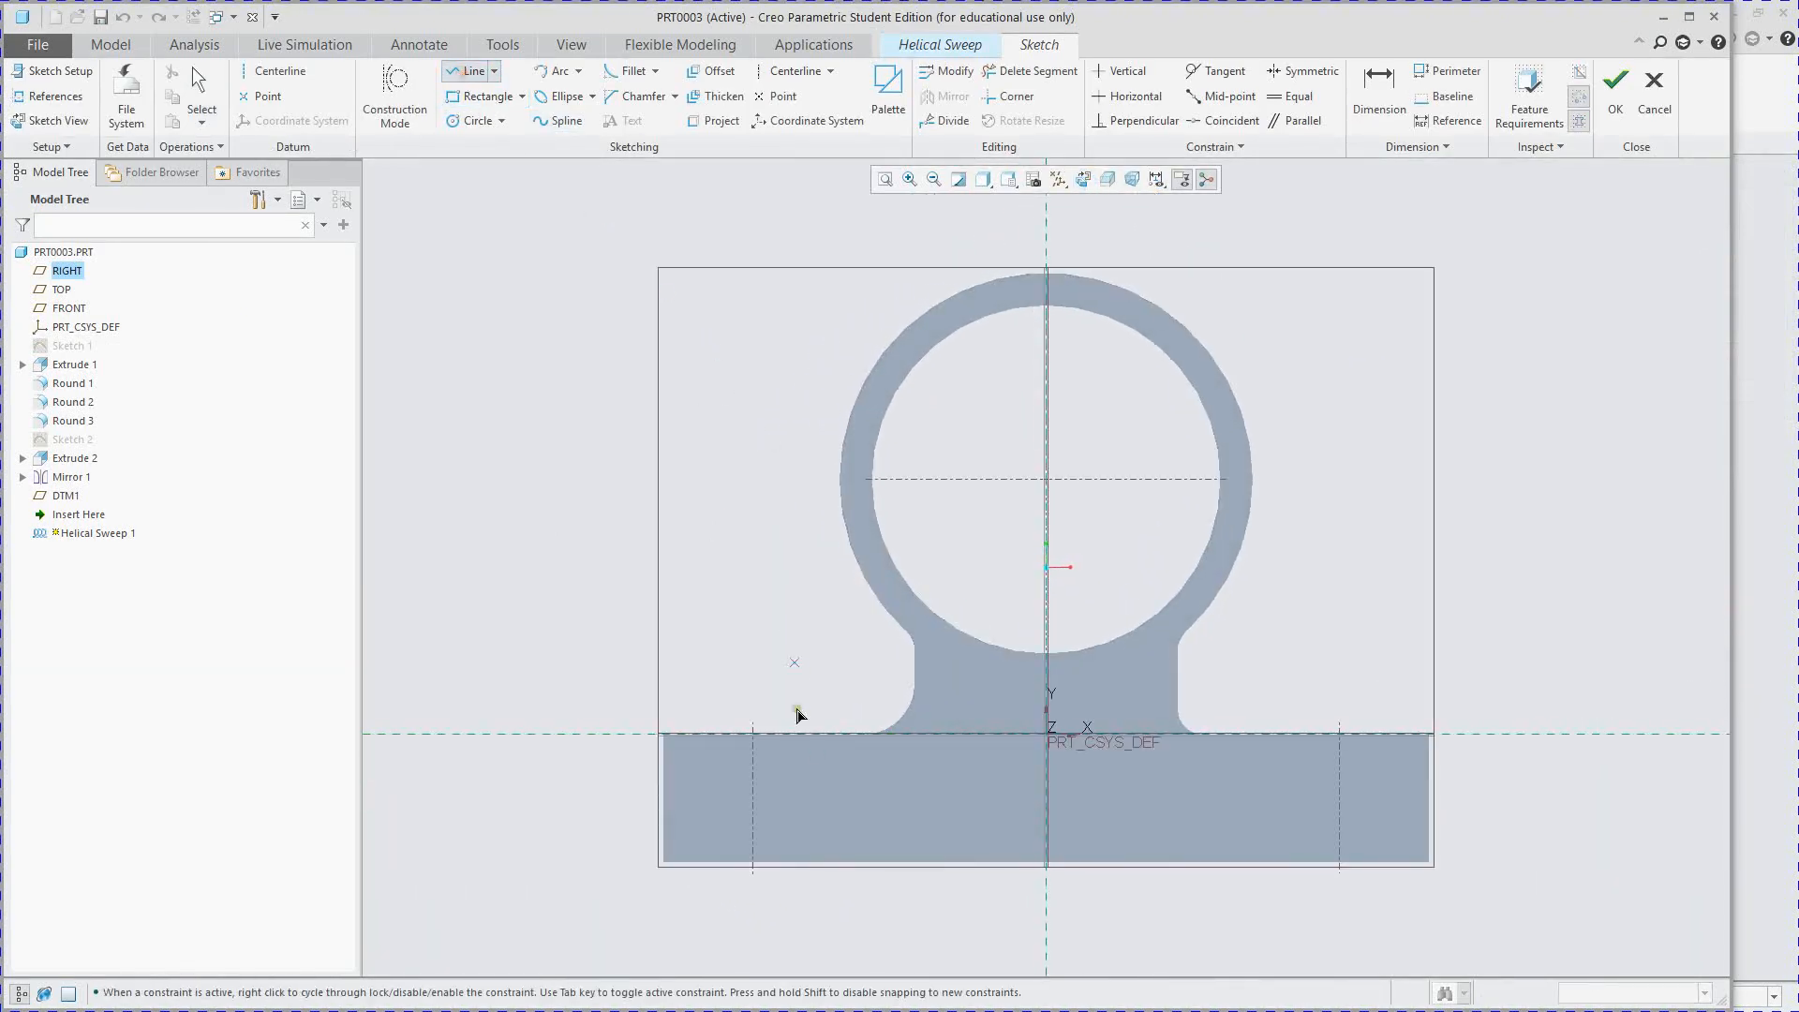
pyautogui.click(830, 734)
pyautogui.click(830, 862)
pyautogui.moveTo(824, 791); pyautogui.dragTo(810, 782, button='middle')
pyautogui.middleClick(811, 830)
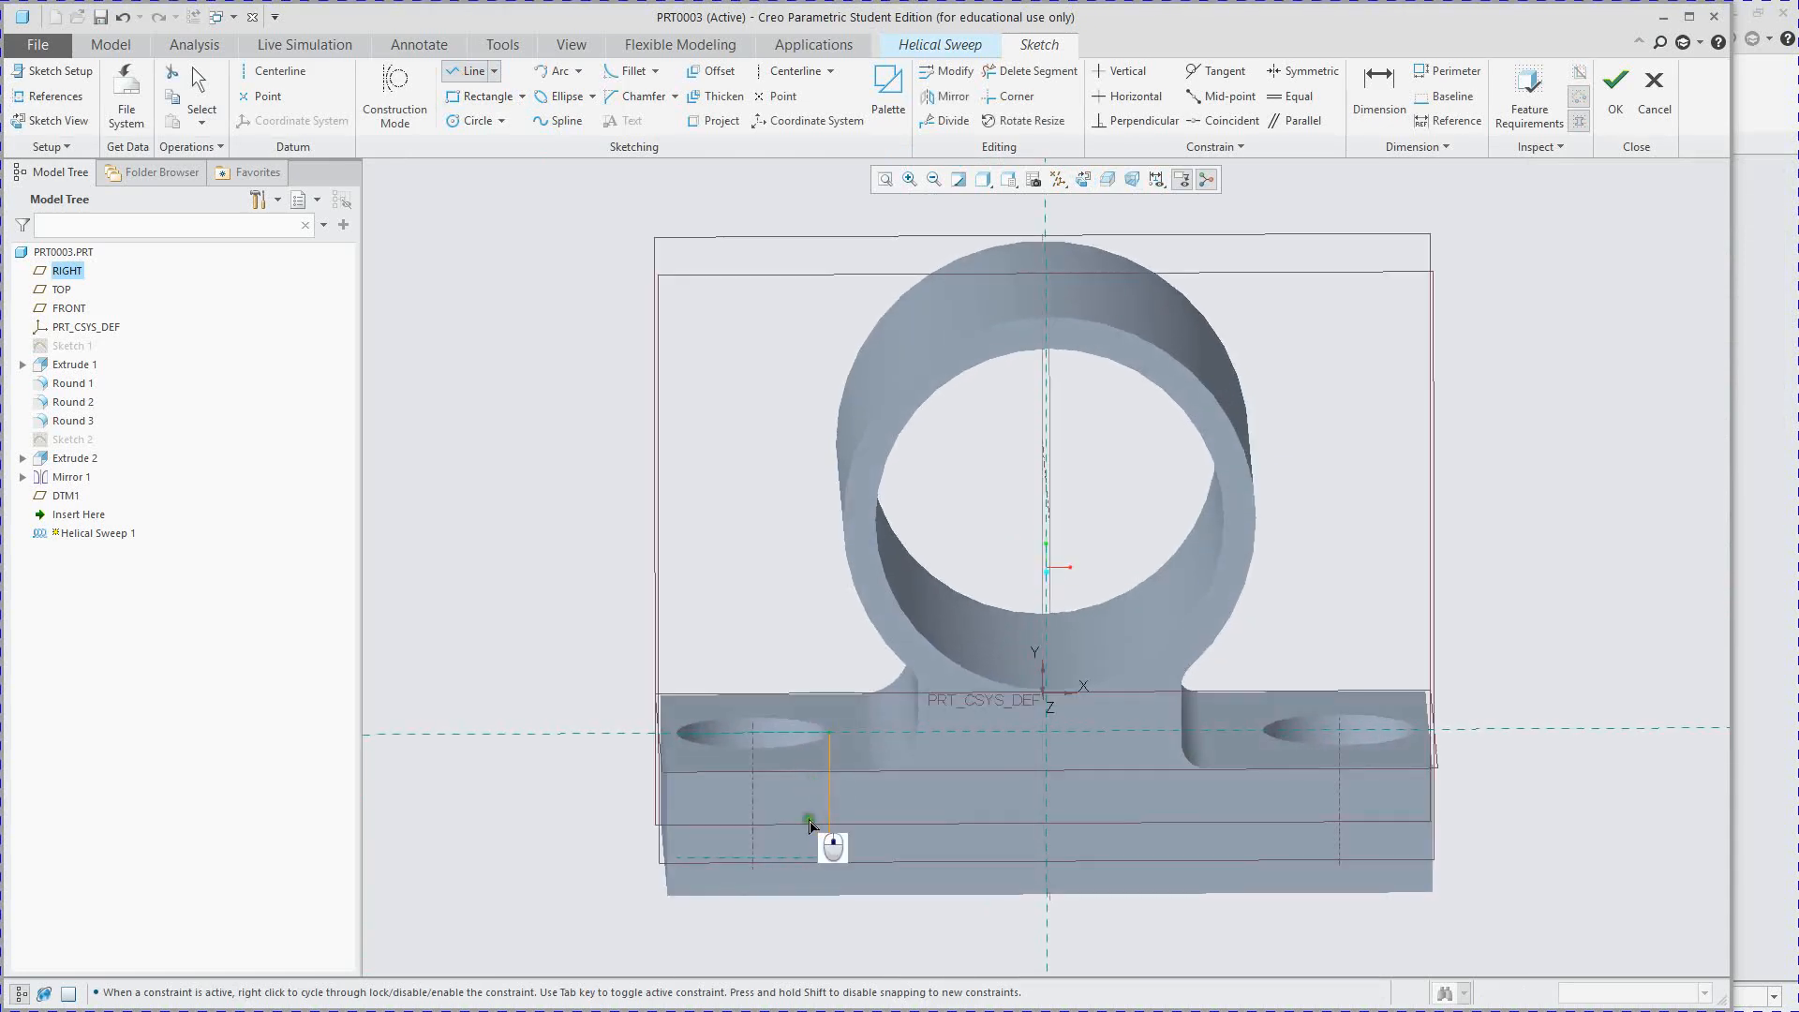
pyautogui.moveTo(827, 847)
pyautogui.mouseDown(button='middle')
pyautogui.moveTo(853, 867)
pyautogui.moveTo(820, 783)
pyautogui.mouseUp(button='middle')
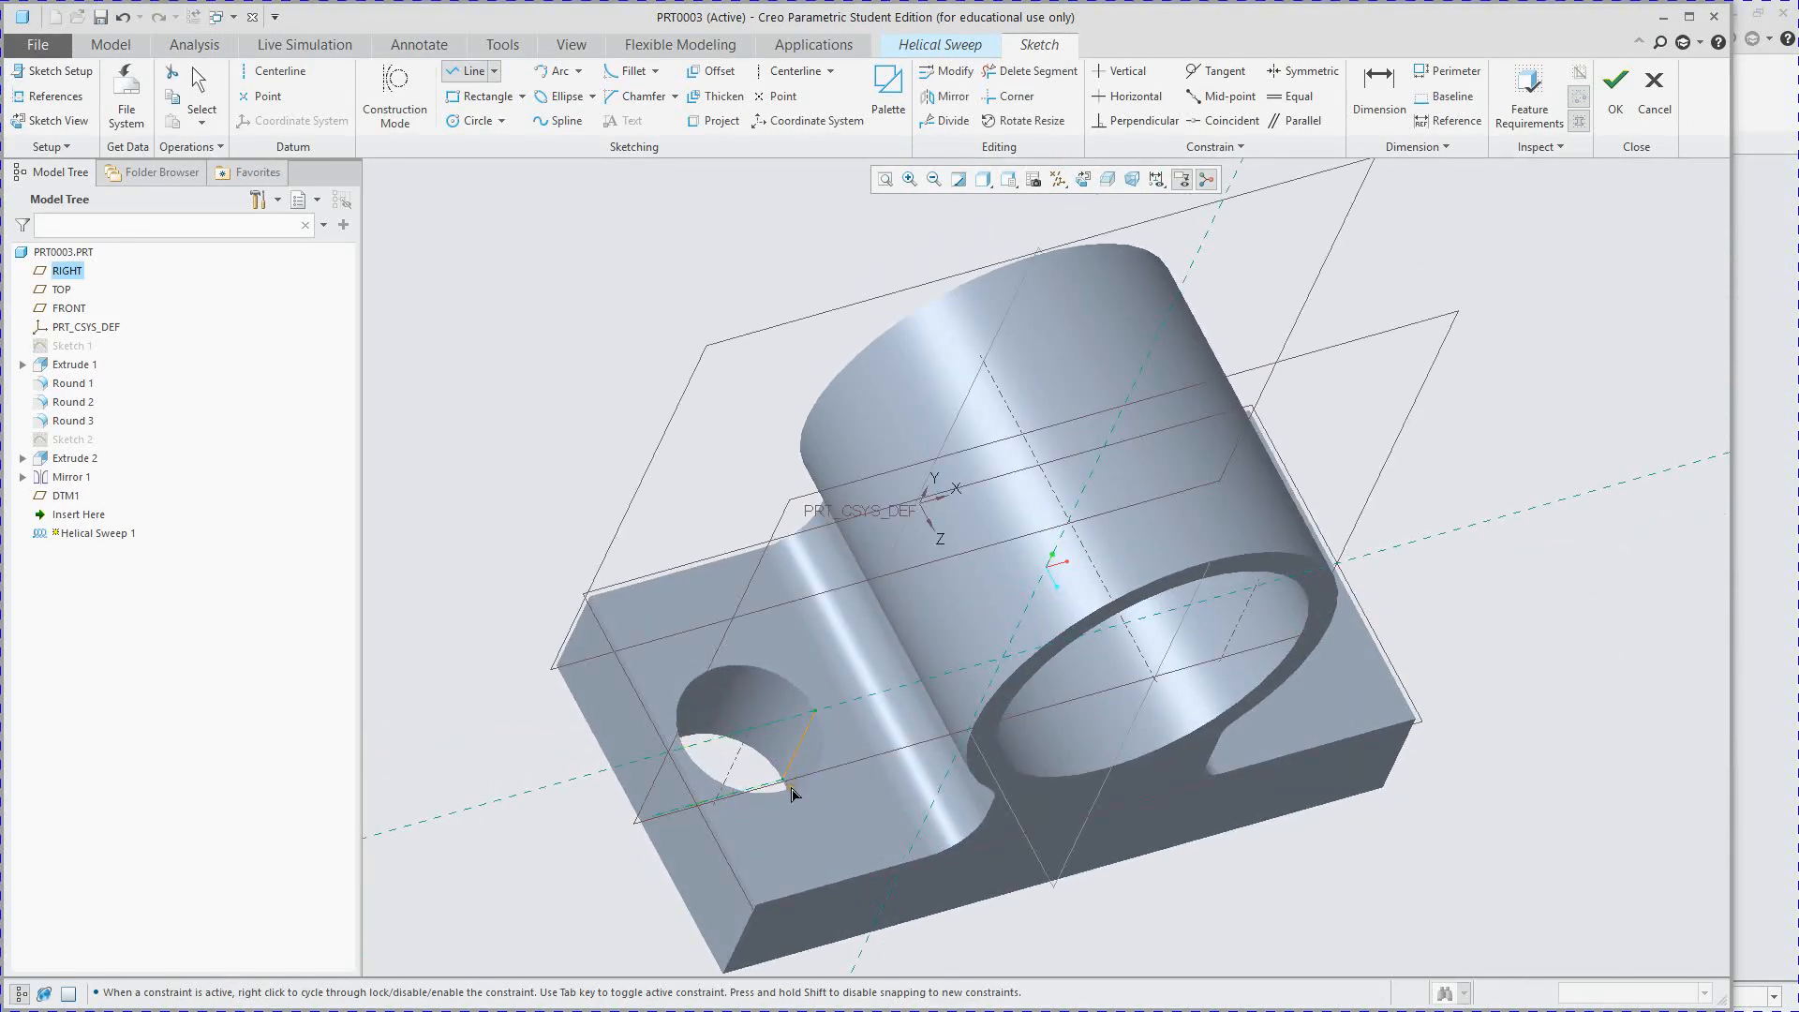
pyautogui.middleClick(773, 673)
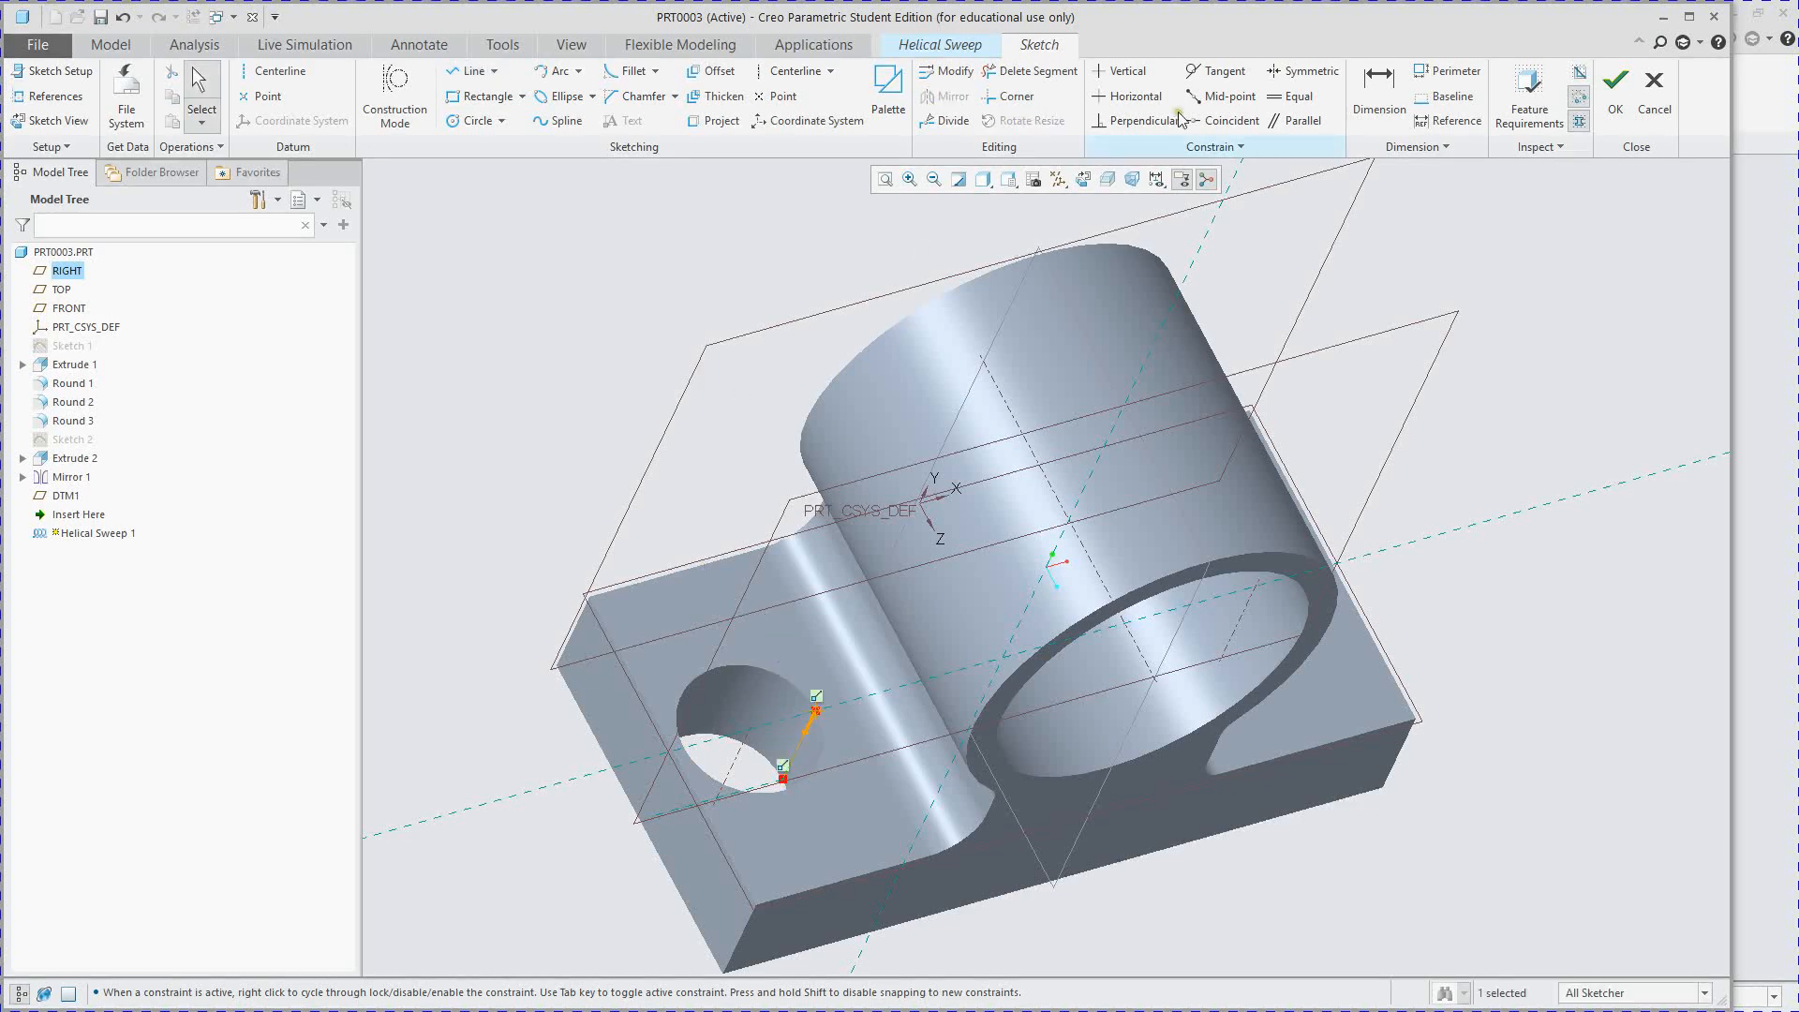
pyautogui.click(1616, 89)
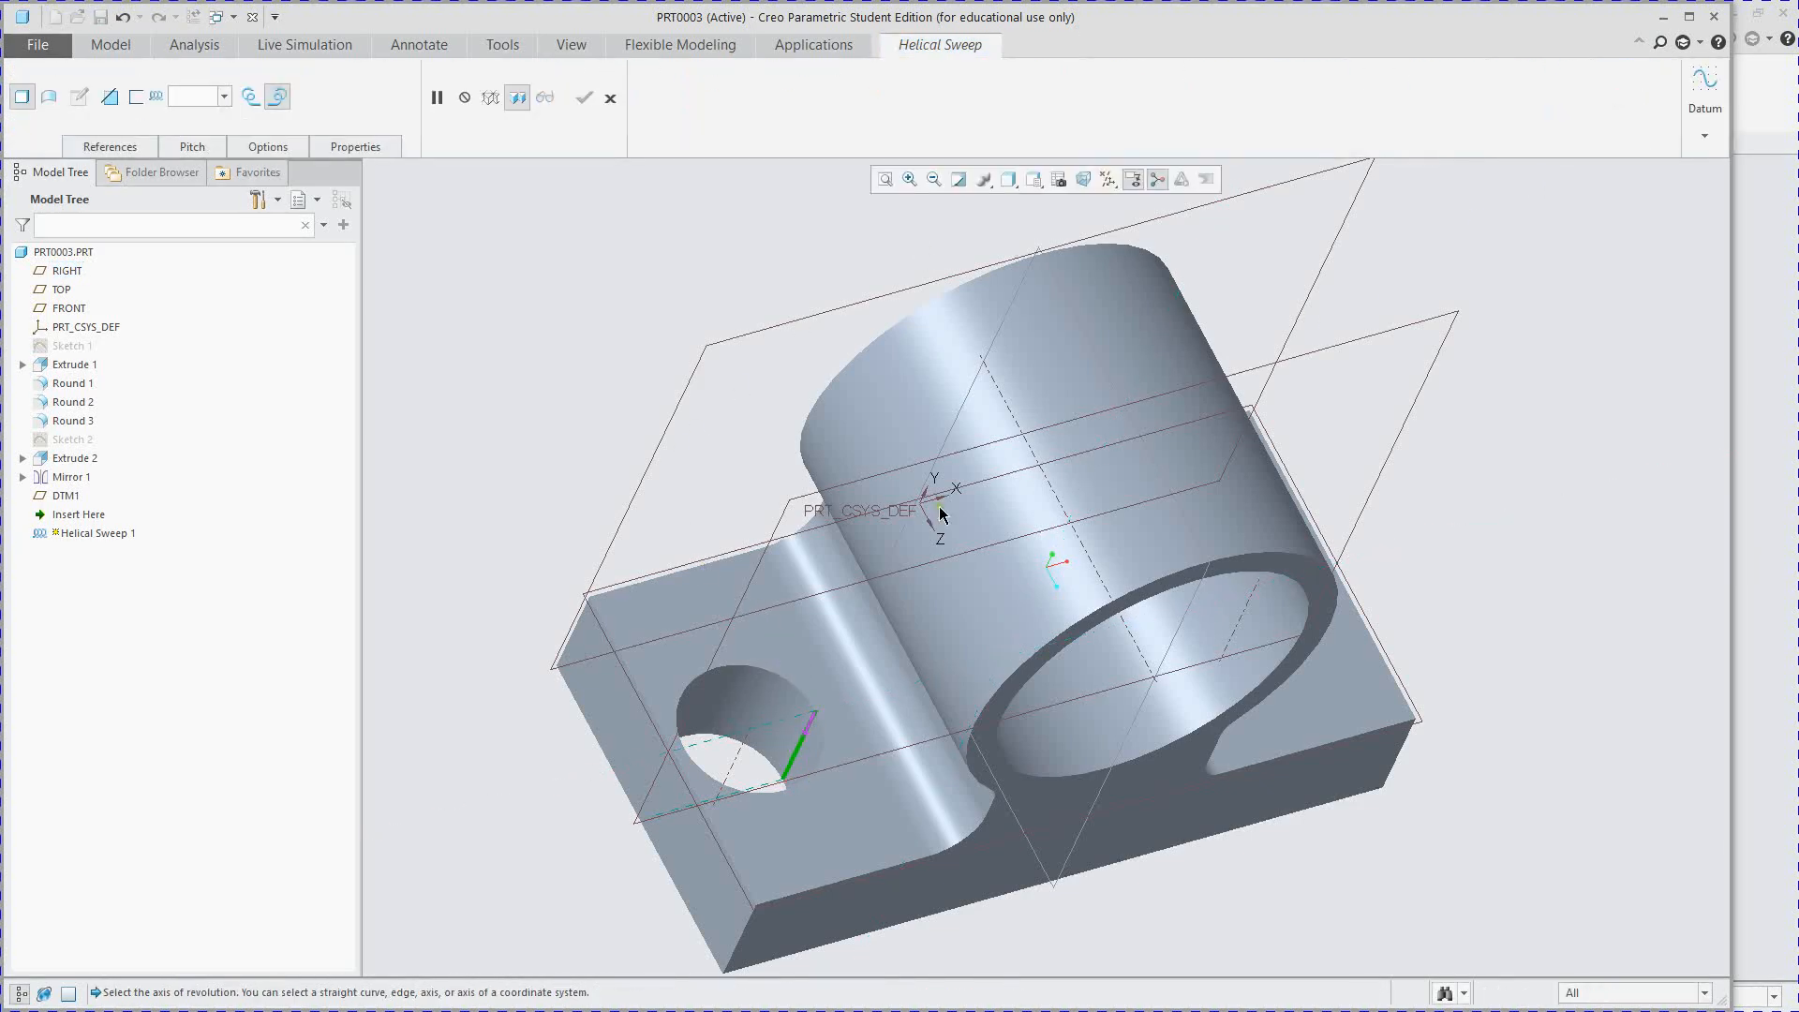
# - Set the left mounting hole's axis as the helix axis of the sweep
pyautogui.scroll(3, 858, 588)
pyautogui.scroll(-3, 858, 588)
pyautogui.scroll(2, 858, 588)
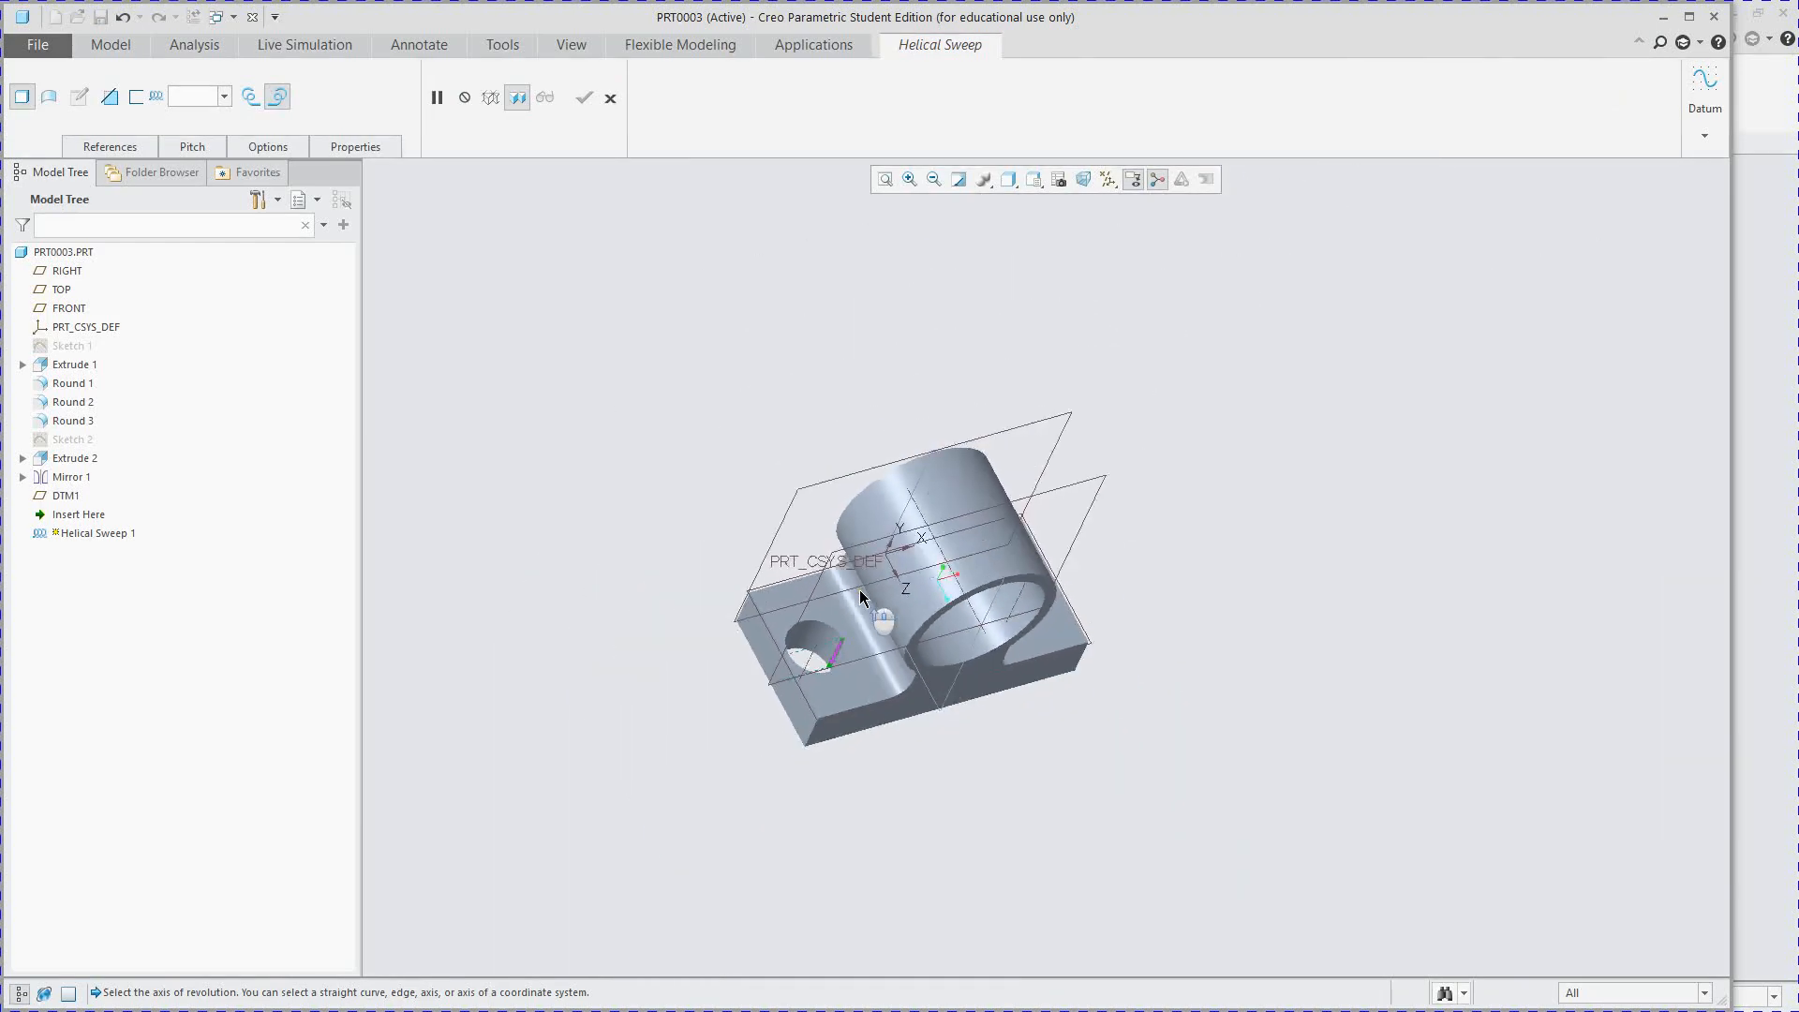
pyautogui.moveTo(747, 404); pyautogui.dragTo(703, 384, button='middle')
pyautogui.click(75, 140)
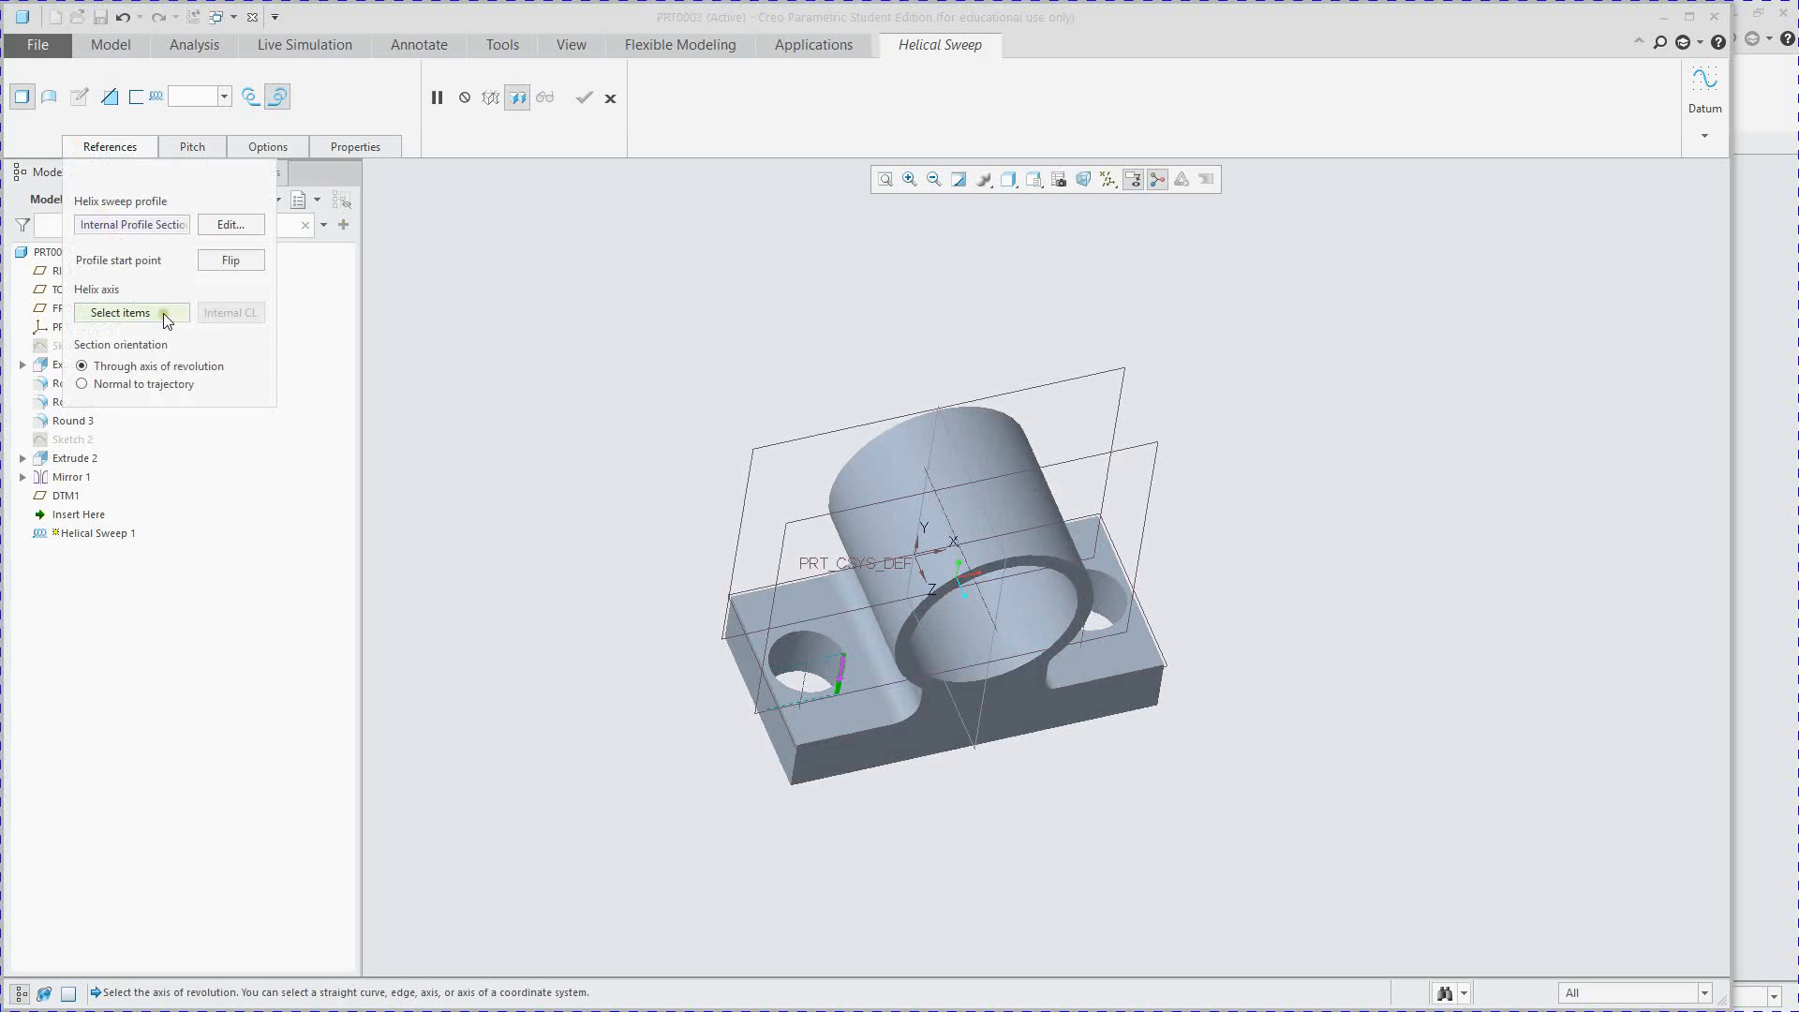
pyautogui.scroll(-3, 776, 660)
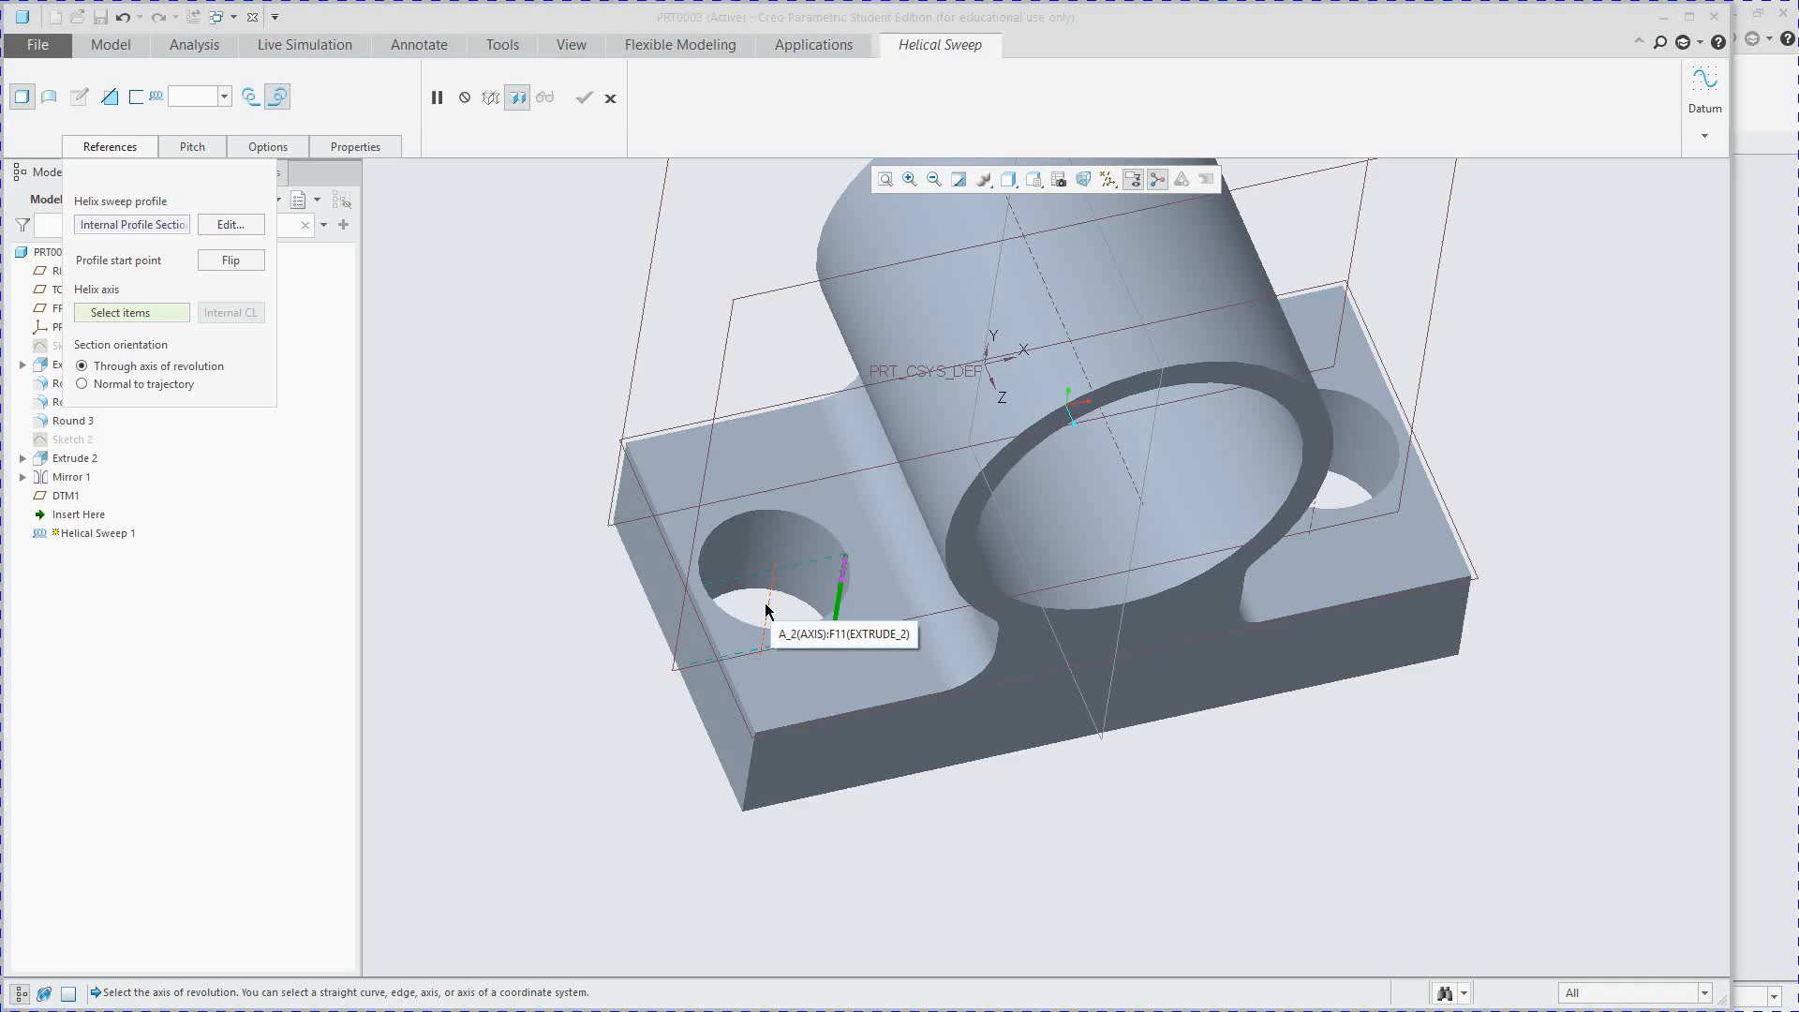
pyautogui.click(766, 610)
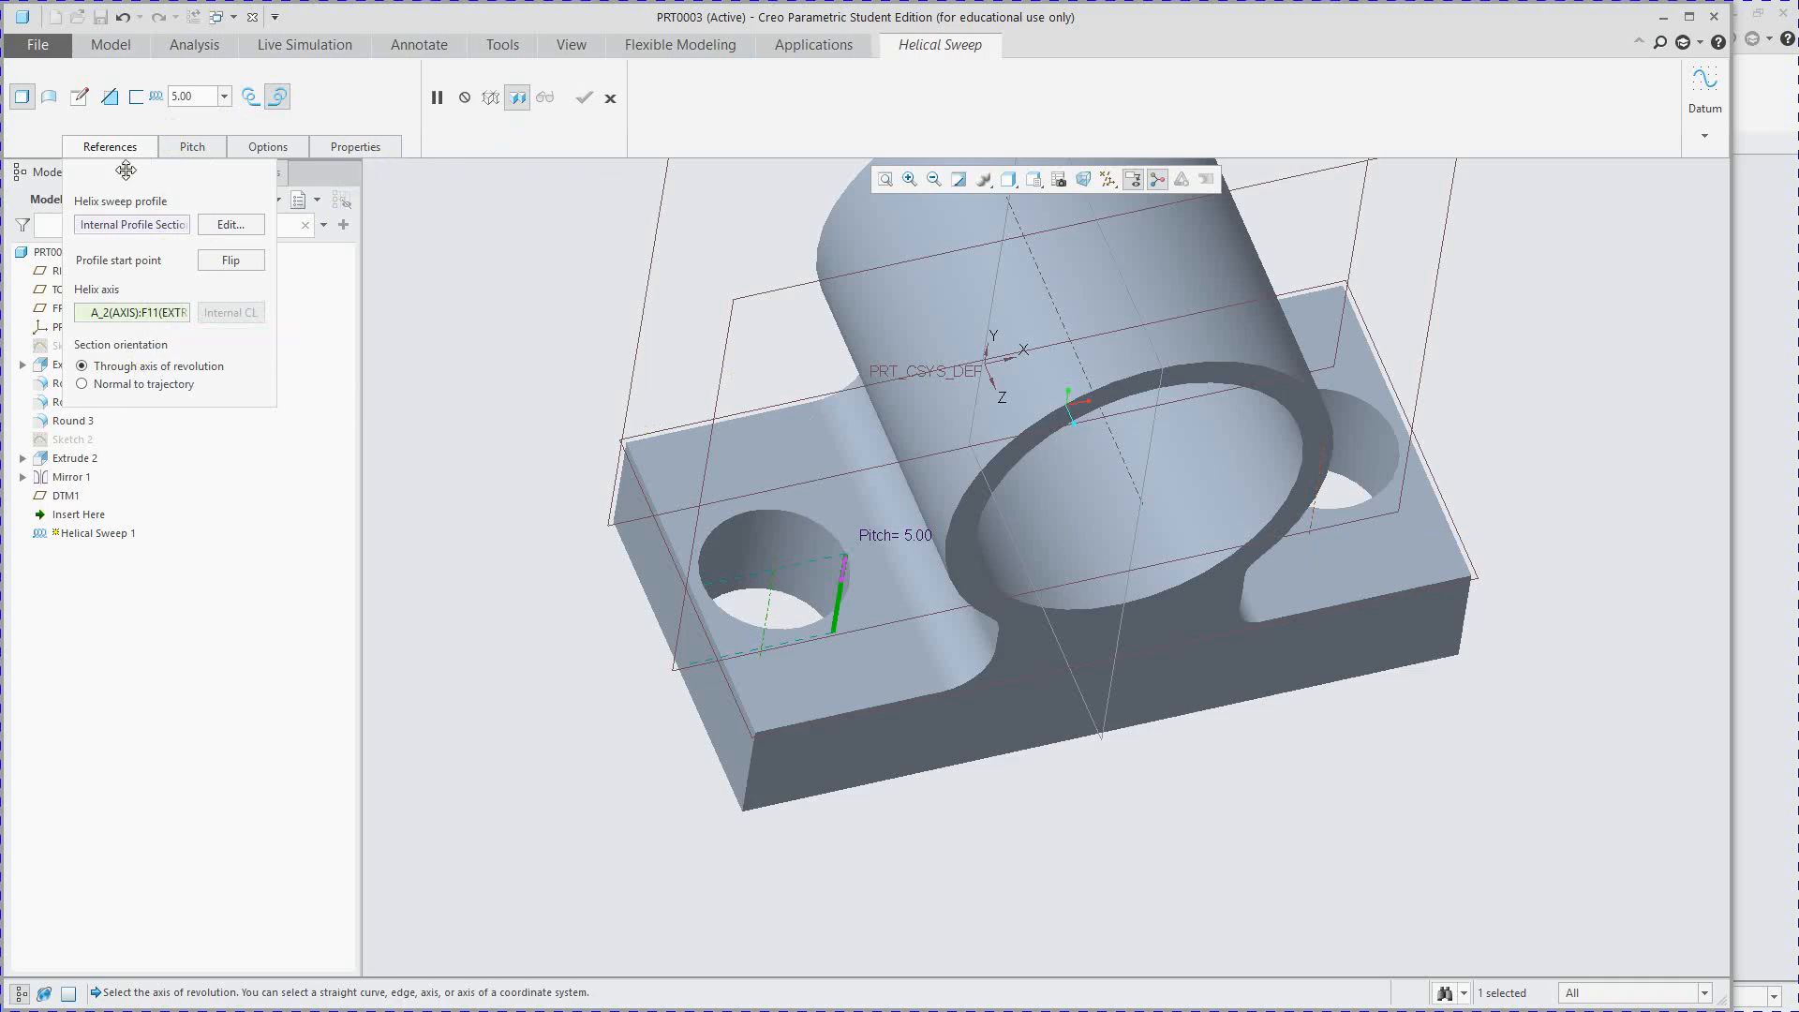
# - Start the sketch of the helical sweep's cross-section and orient it parallel to the screen
pyautogui.click(86, 107)
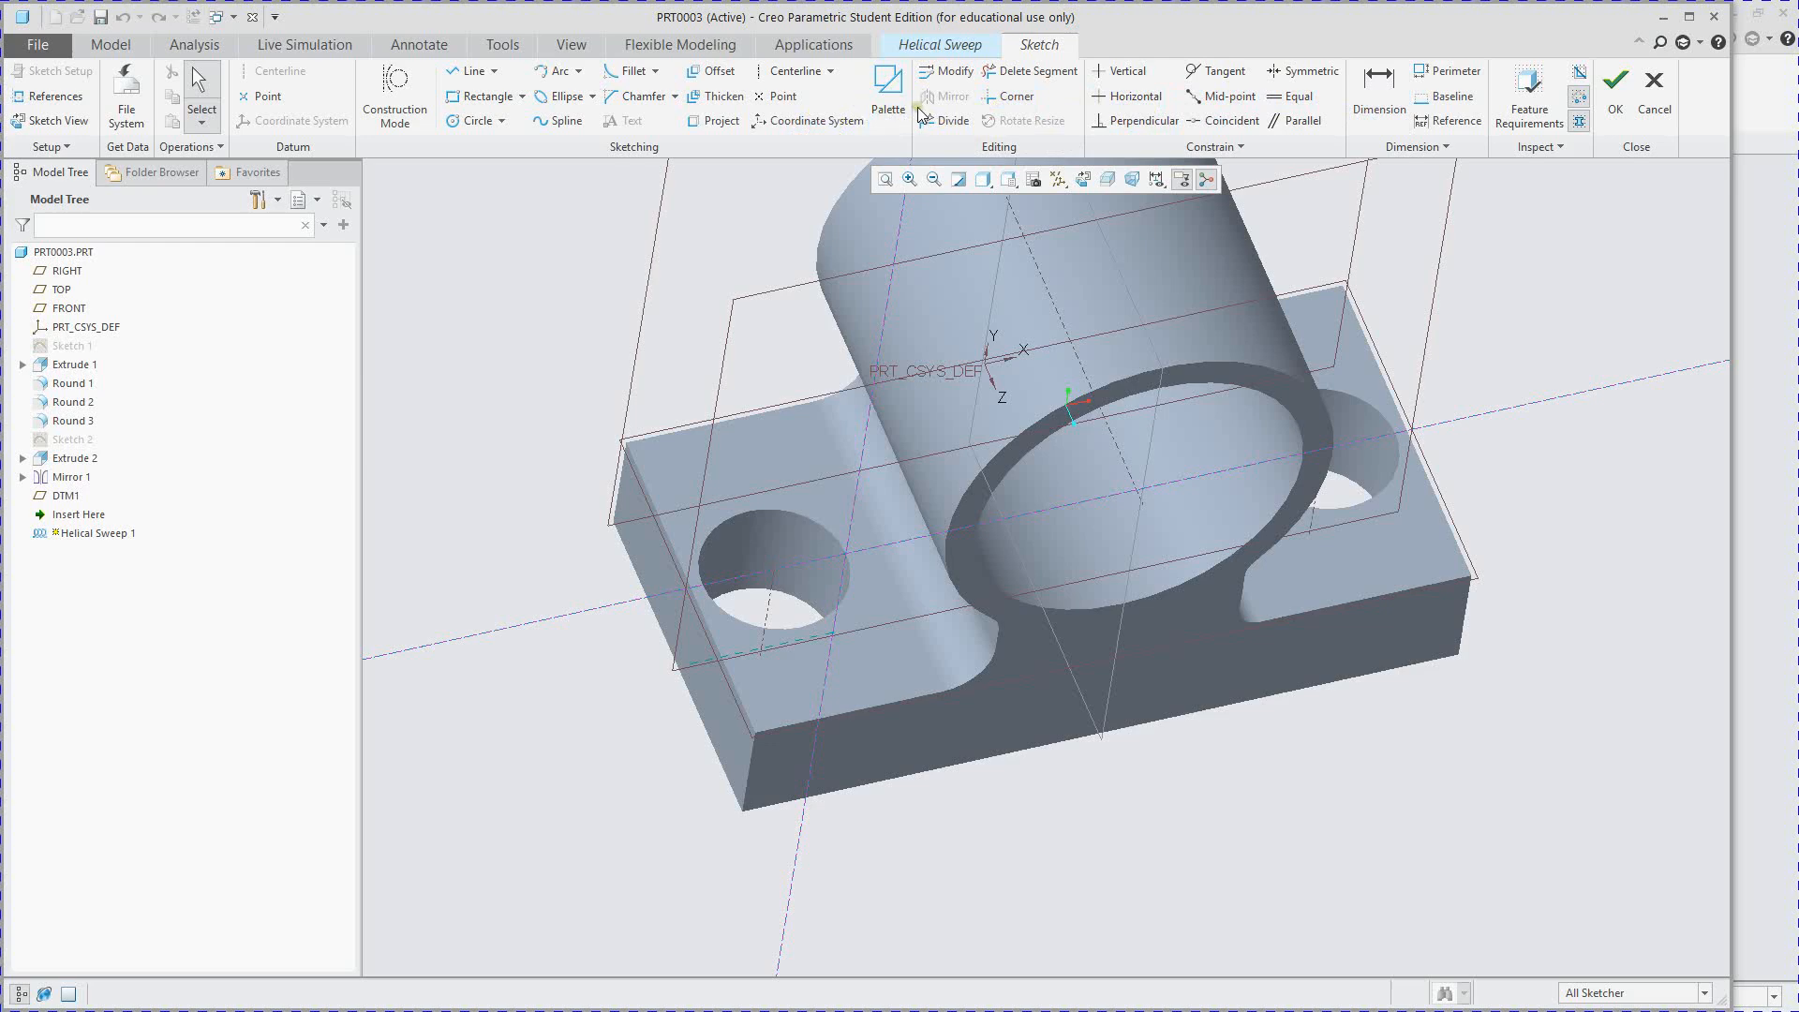
pyautogui.click(1085, 179)
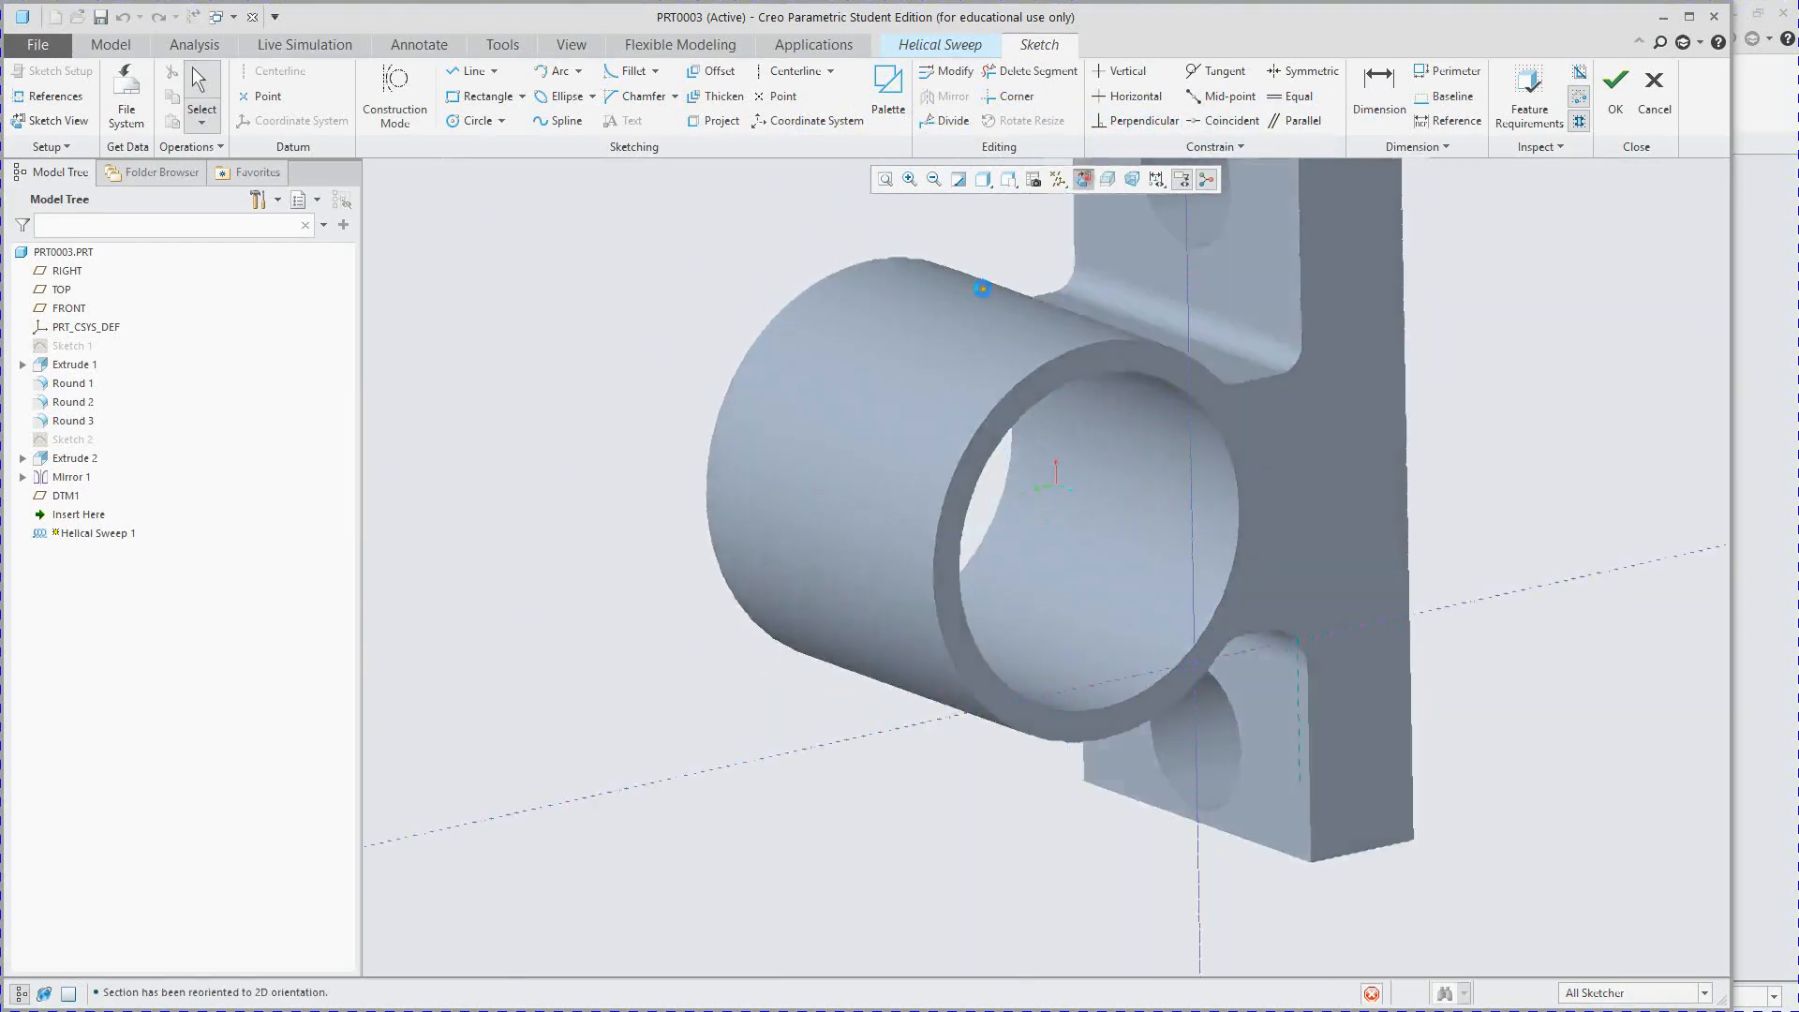
pyautogui.scroll(-5, 1162, 431)
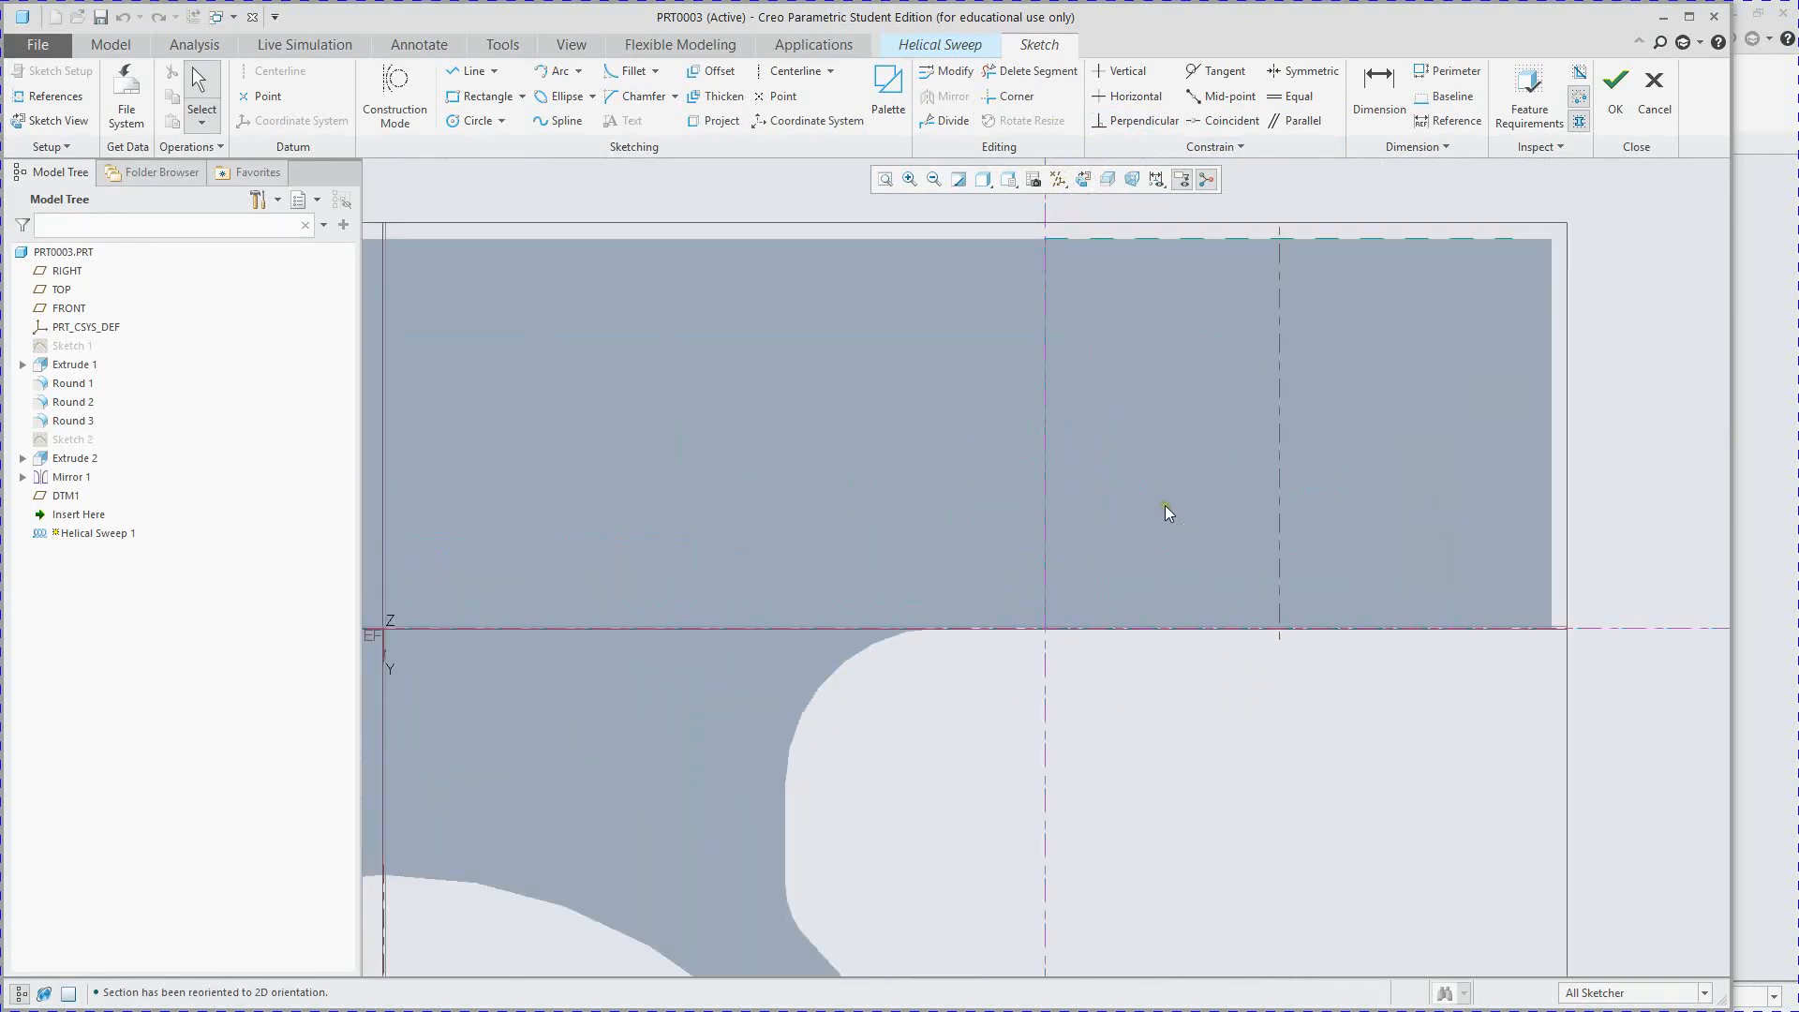
pyautogui.scroll(-2, 1166, 504)
pyautogui.scroll(-1, 1166, 504)
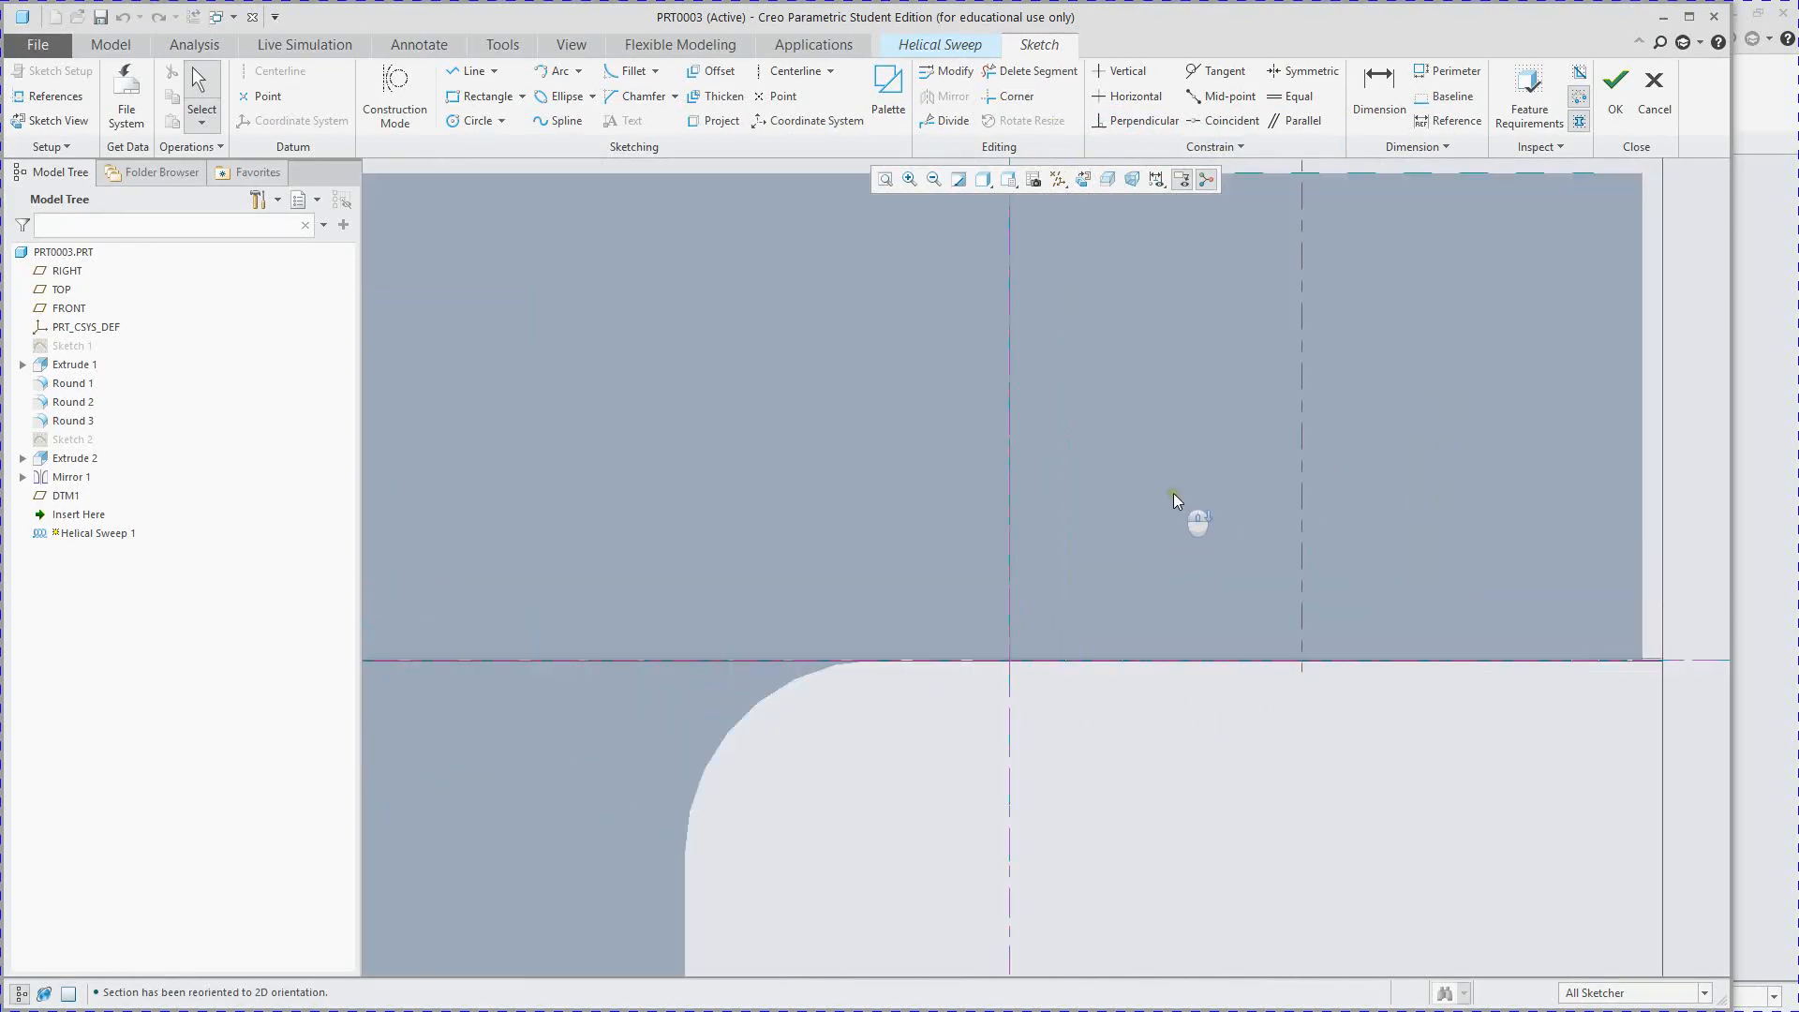
# - Sketch a closed triangle with one side on the hole wall line, its lower corner on the base surface and its tip pointing into the material
pyautogui.click(471, 68)
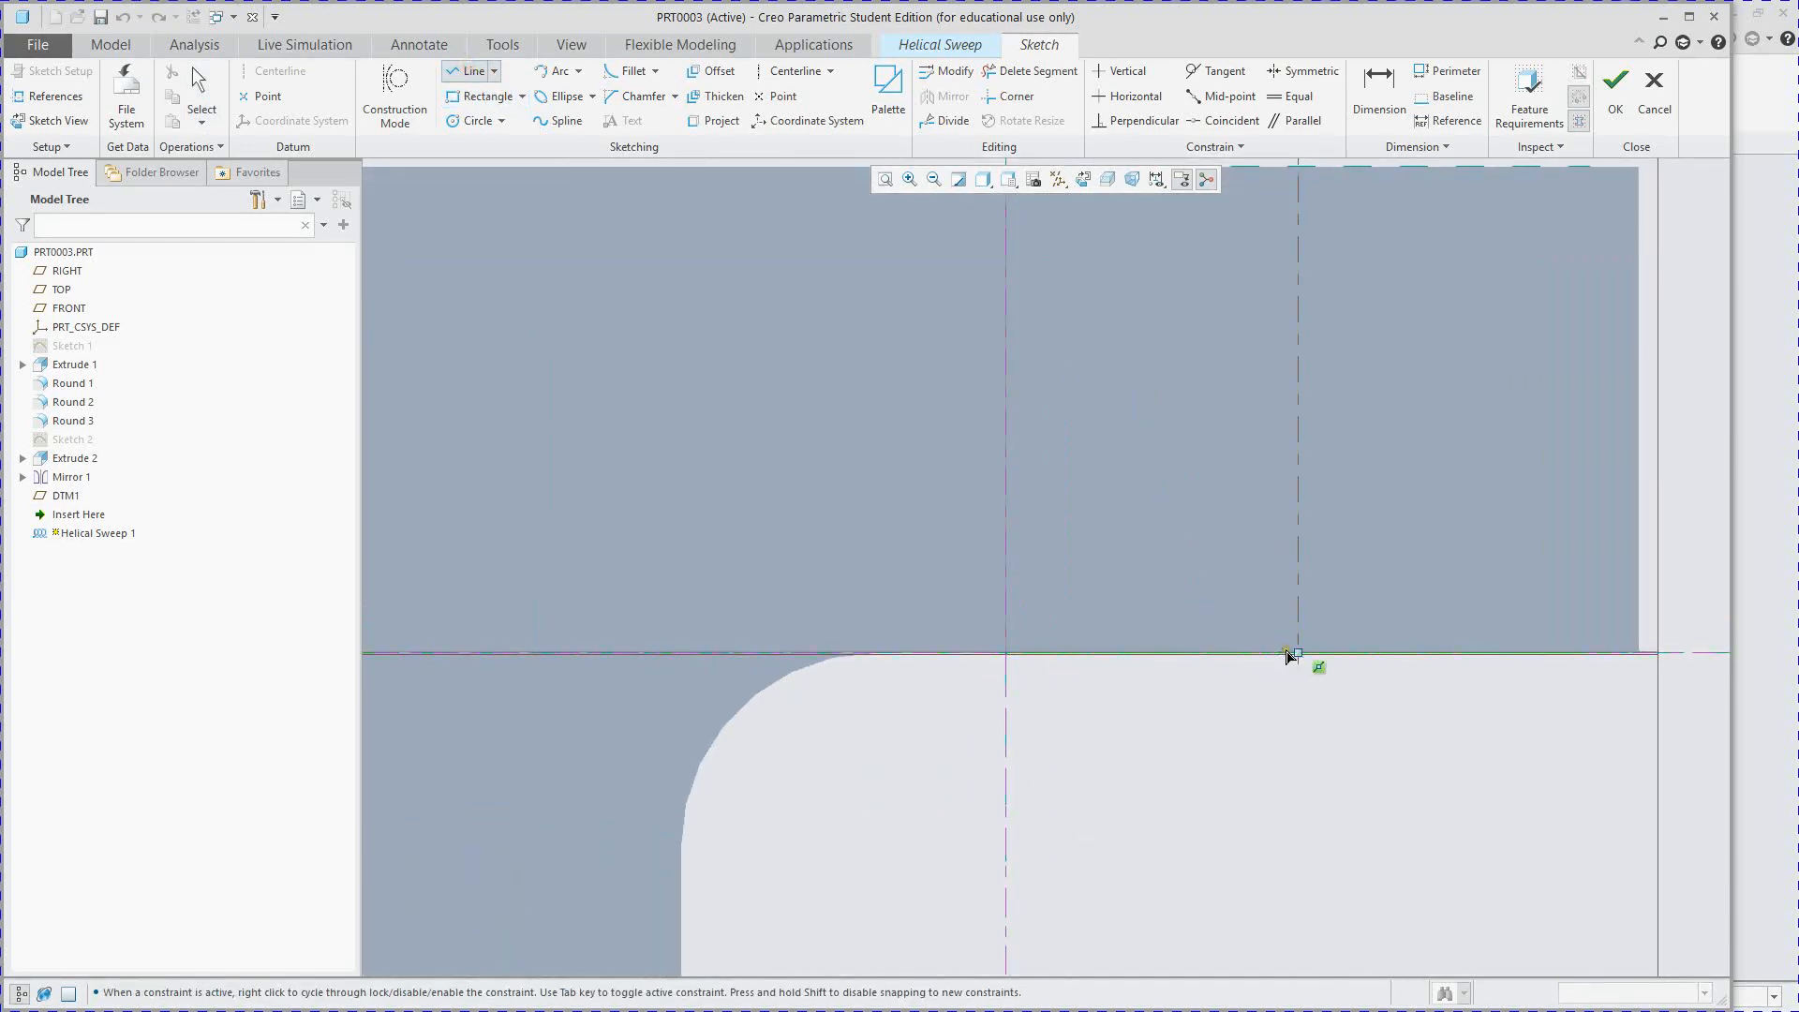
pyautogui.moveTo(1196, 759); pyautogui.dragTo(1192, 718, button='middle')
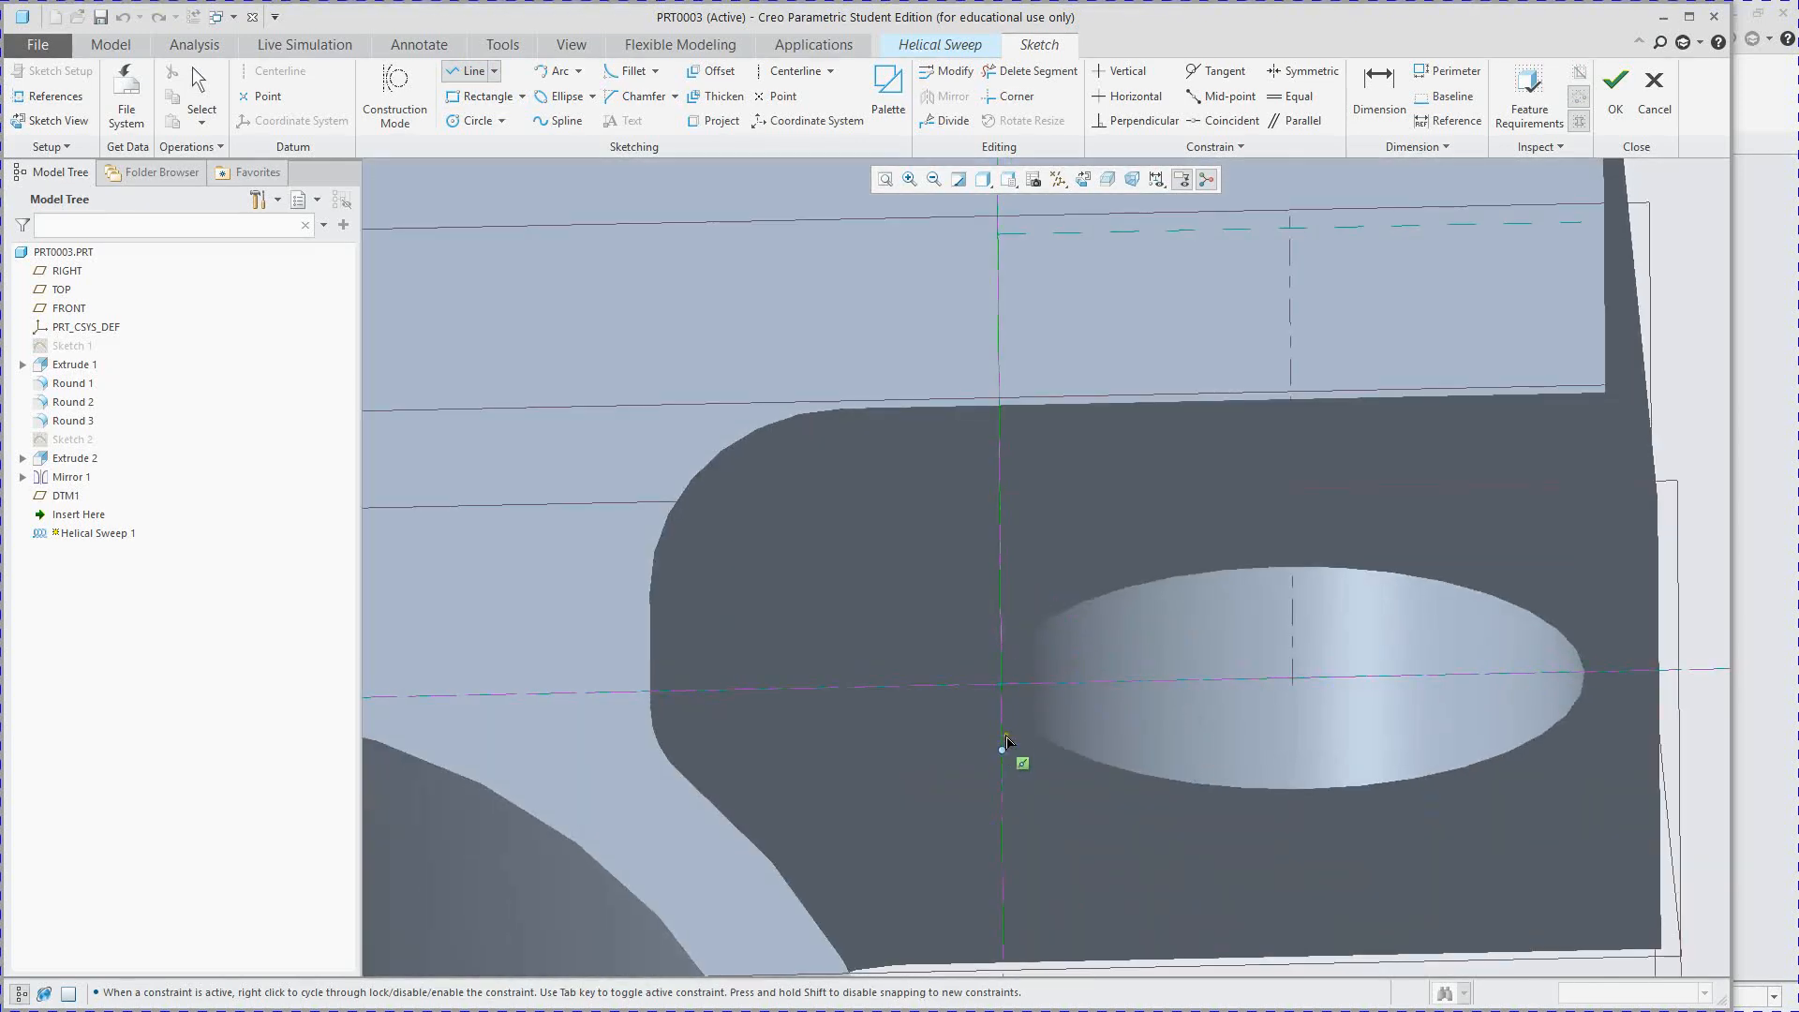
pyautogui.click(1083, 179)
pyautogui.scroll(6, 1340, 527)
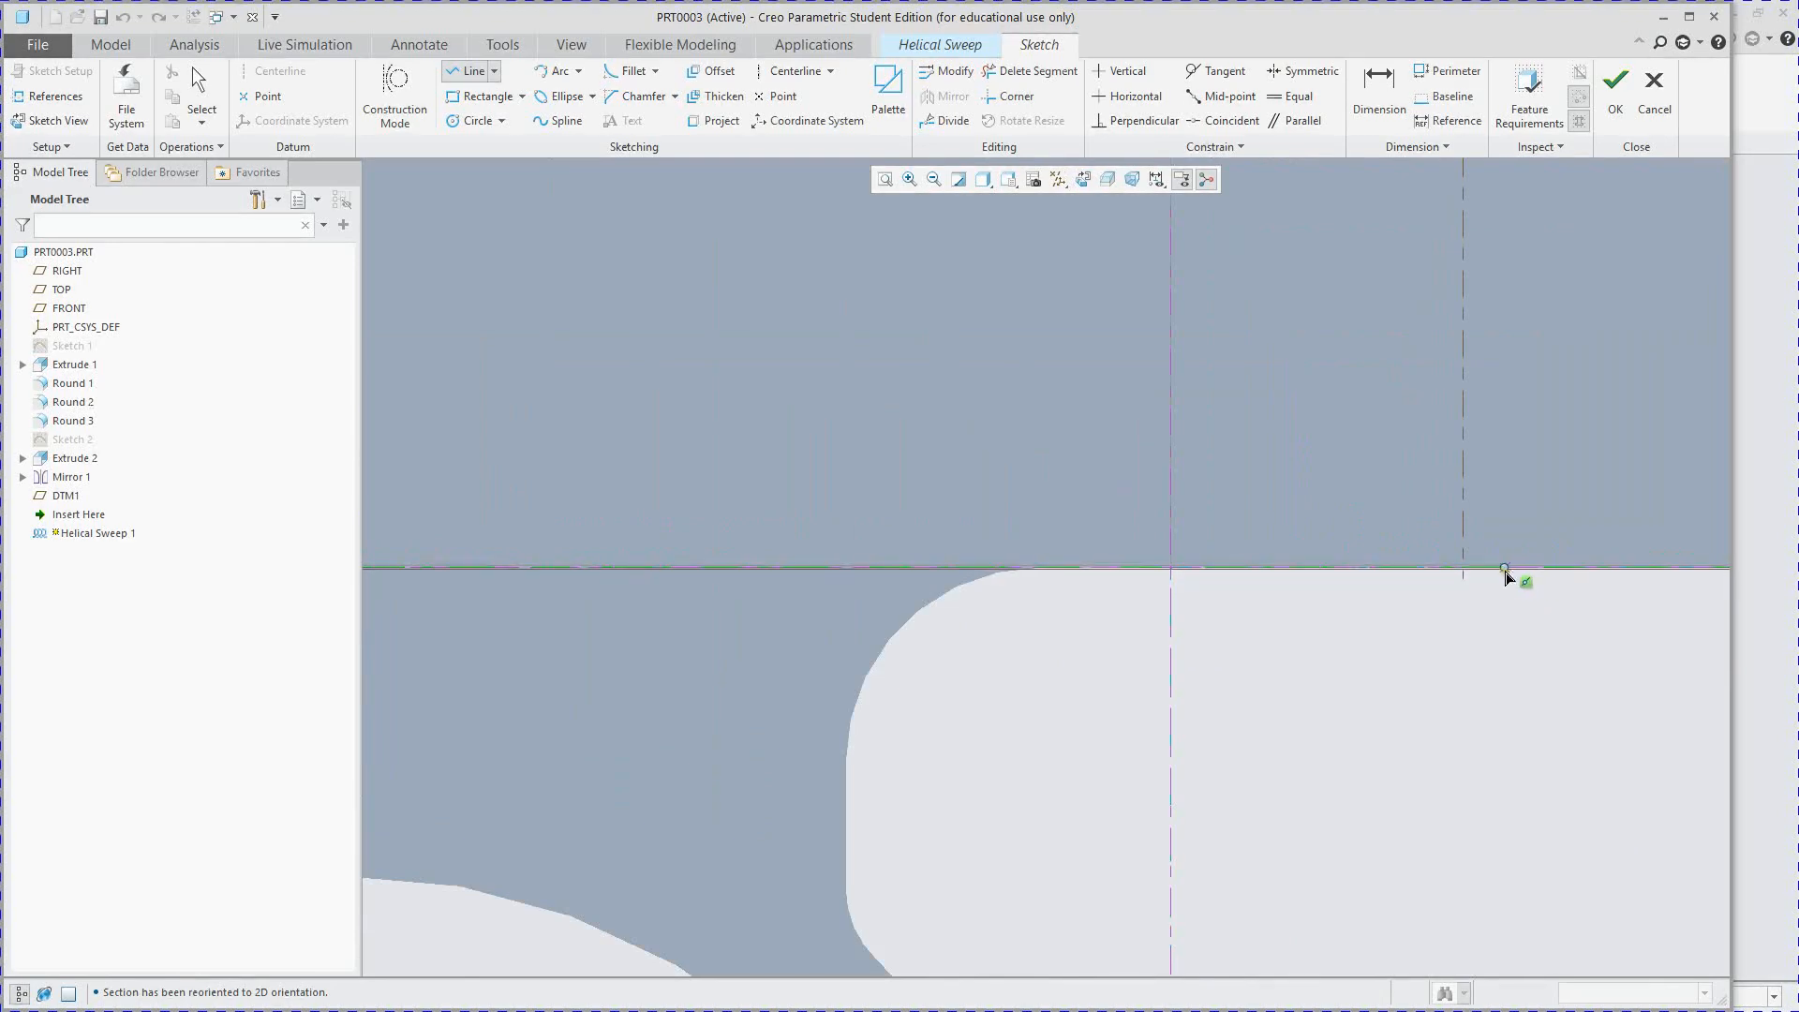
pyautogui.scroll(3, 1211, 589)
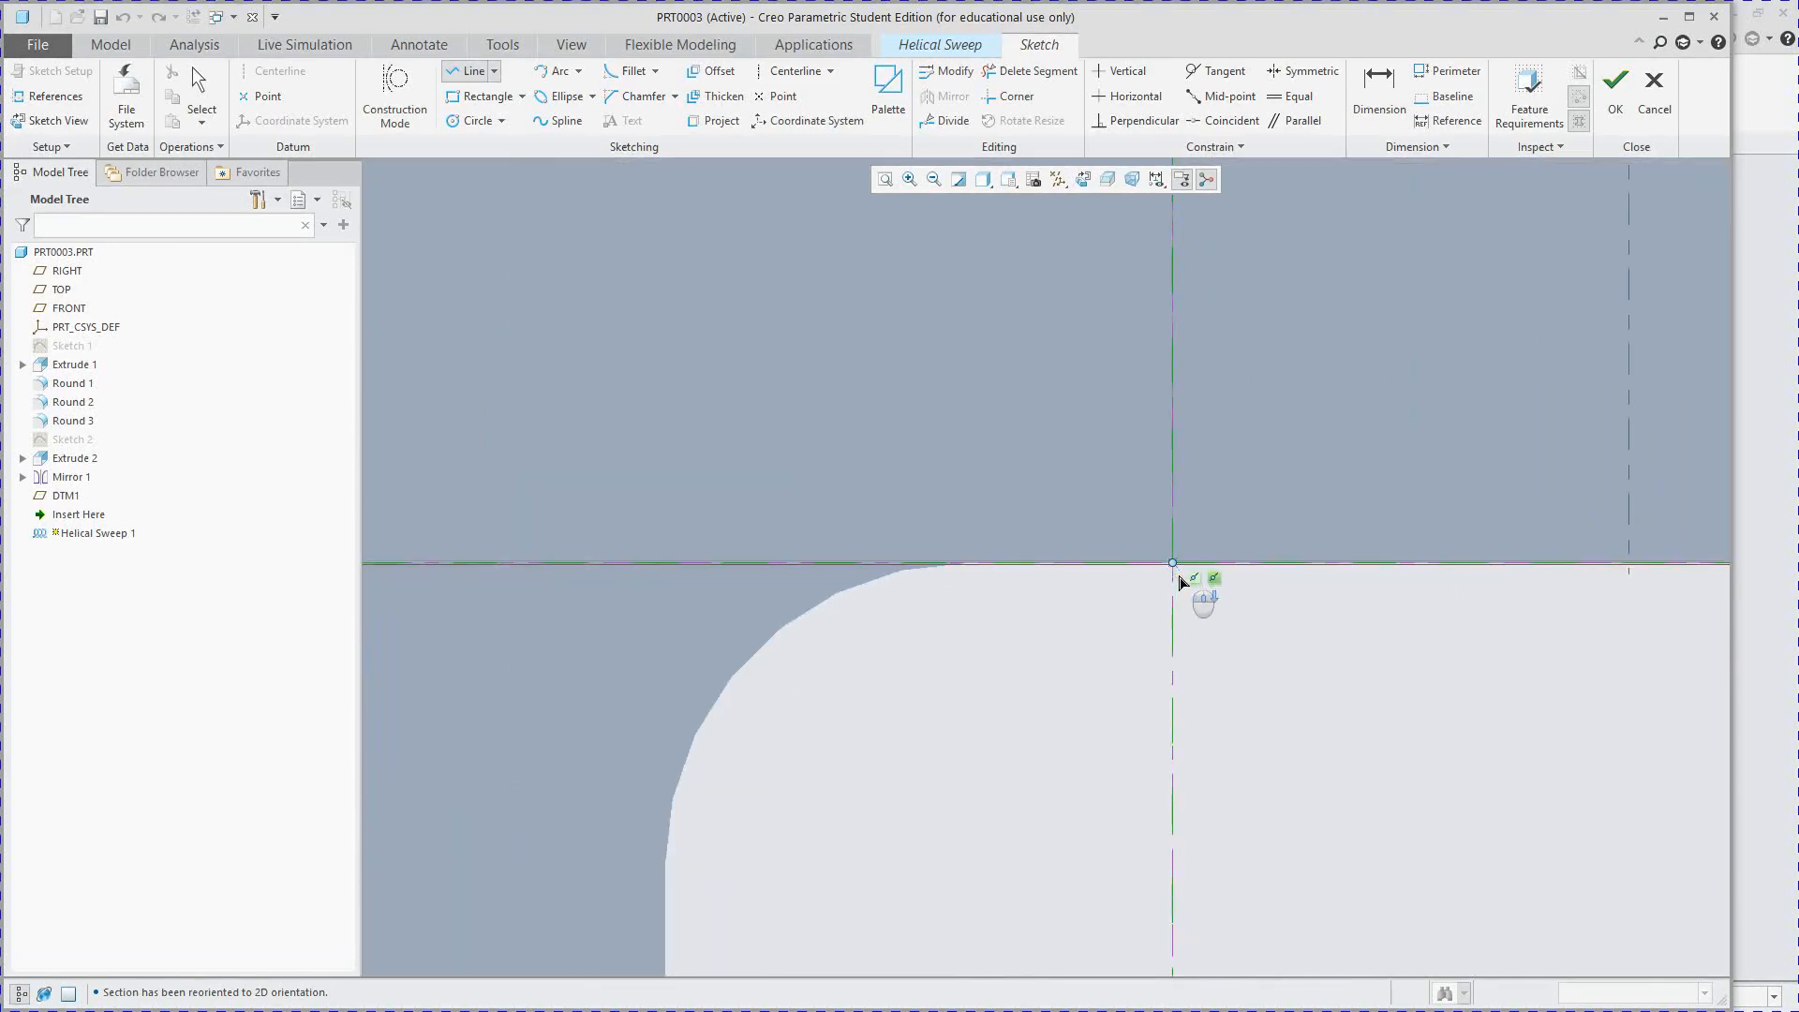
pyautogui.scroll(2, 1181, 784)
pyautogui.scroll(-2, 1180, 783)
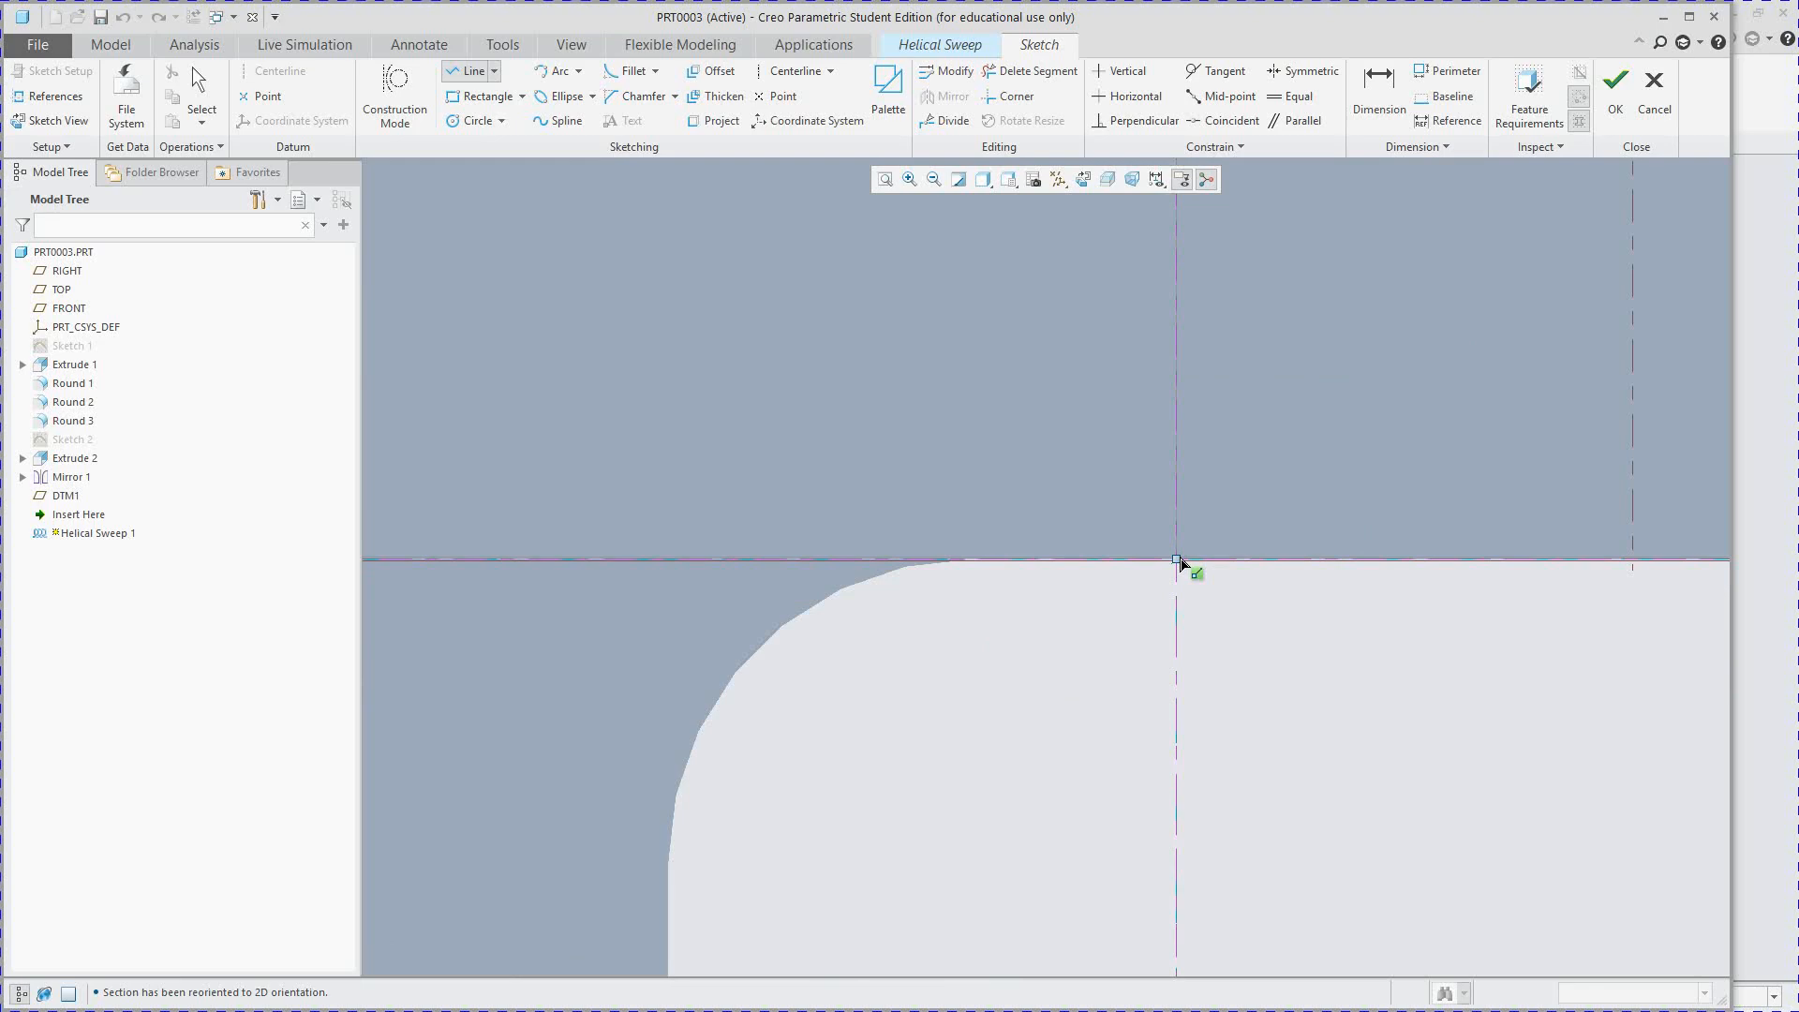
pyautogui.click(1178, 560)
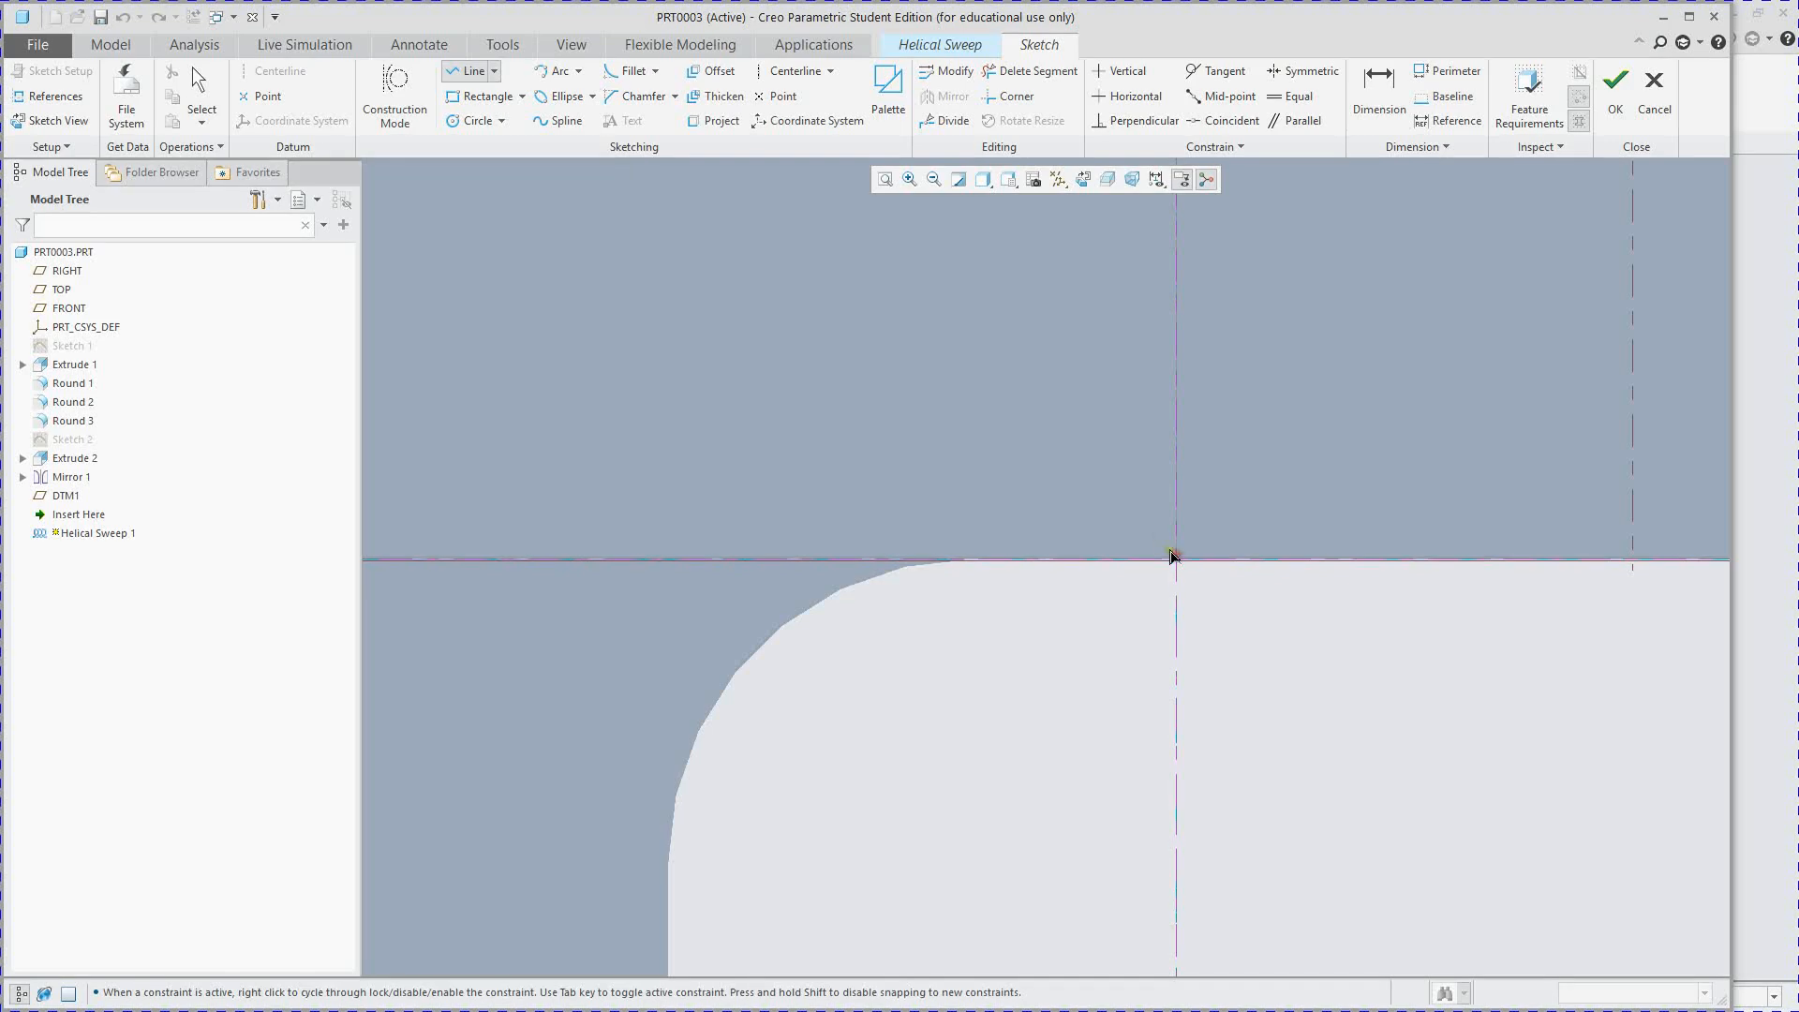
pyautogui.click(1082, 508)
pyautogui.click(1178, 430)
pyautogui.click(1178, 560)
pyautogui.middleClick(1239, 480)
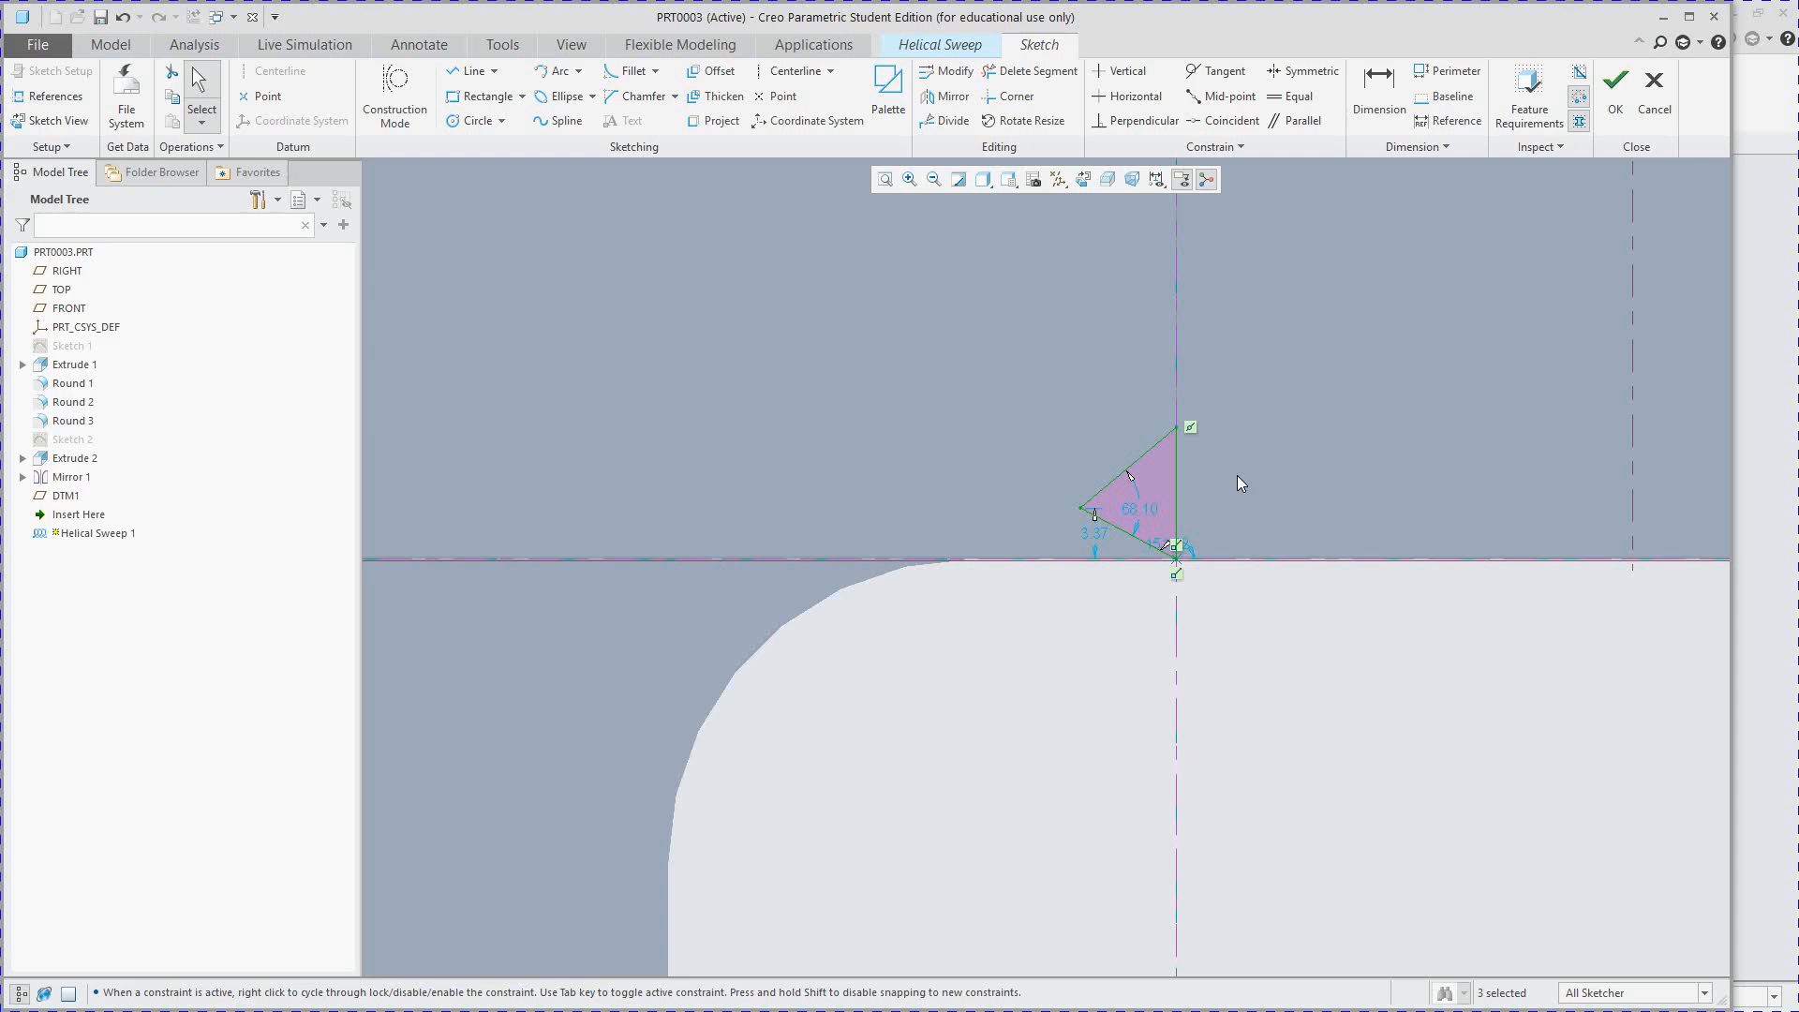
# - Check the triangle's position against the mounting hole's wall and complete the section sketch
pyautogui.scroll(-3, 1237, 475)
pyautogui.scroll(5, 1239, 475)
pyautogui.scroll(-5, 1249, 476)
pyautogui.scroll(4, 1257, 479)
pyautogui.scroll(1, 1261, 480)
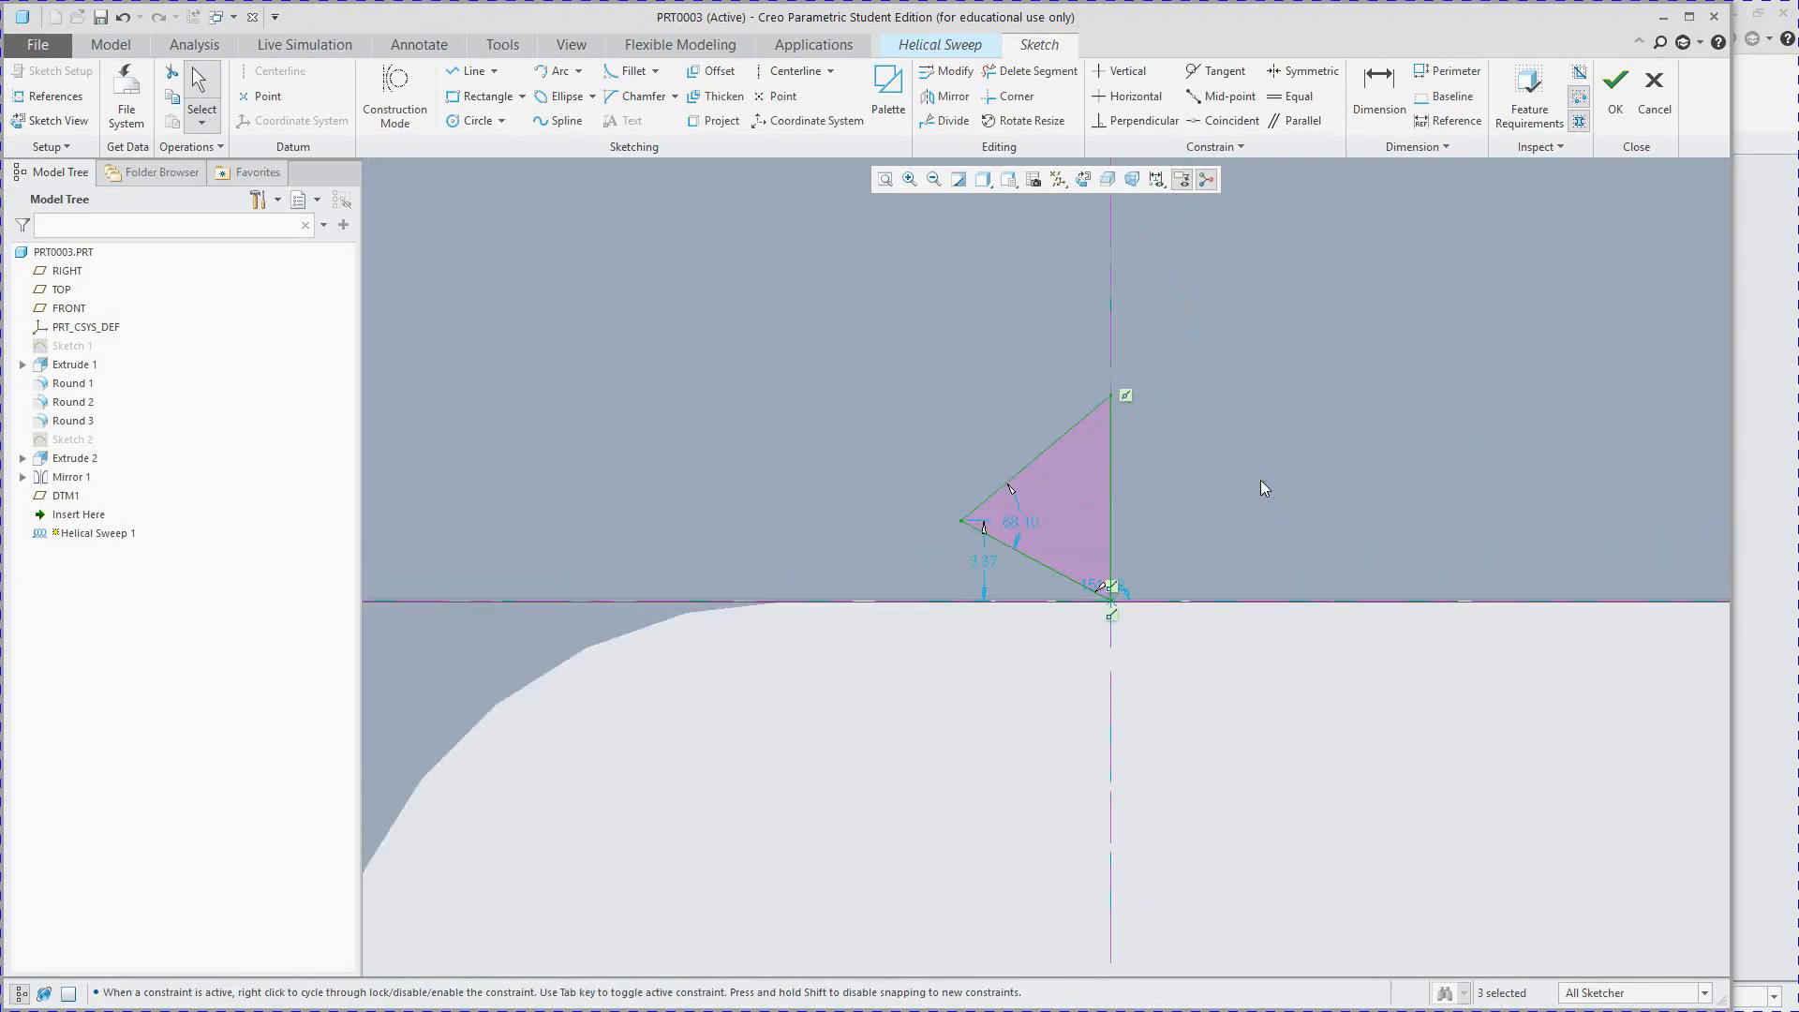
pyautogui.click(1261, 480)
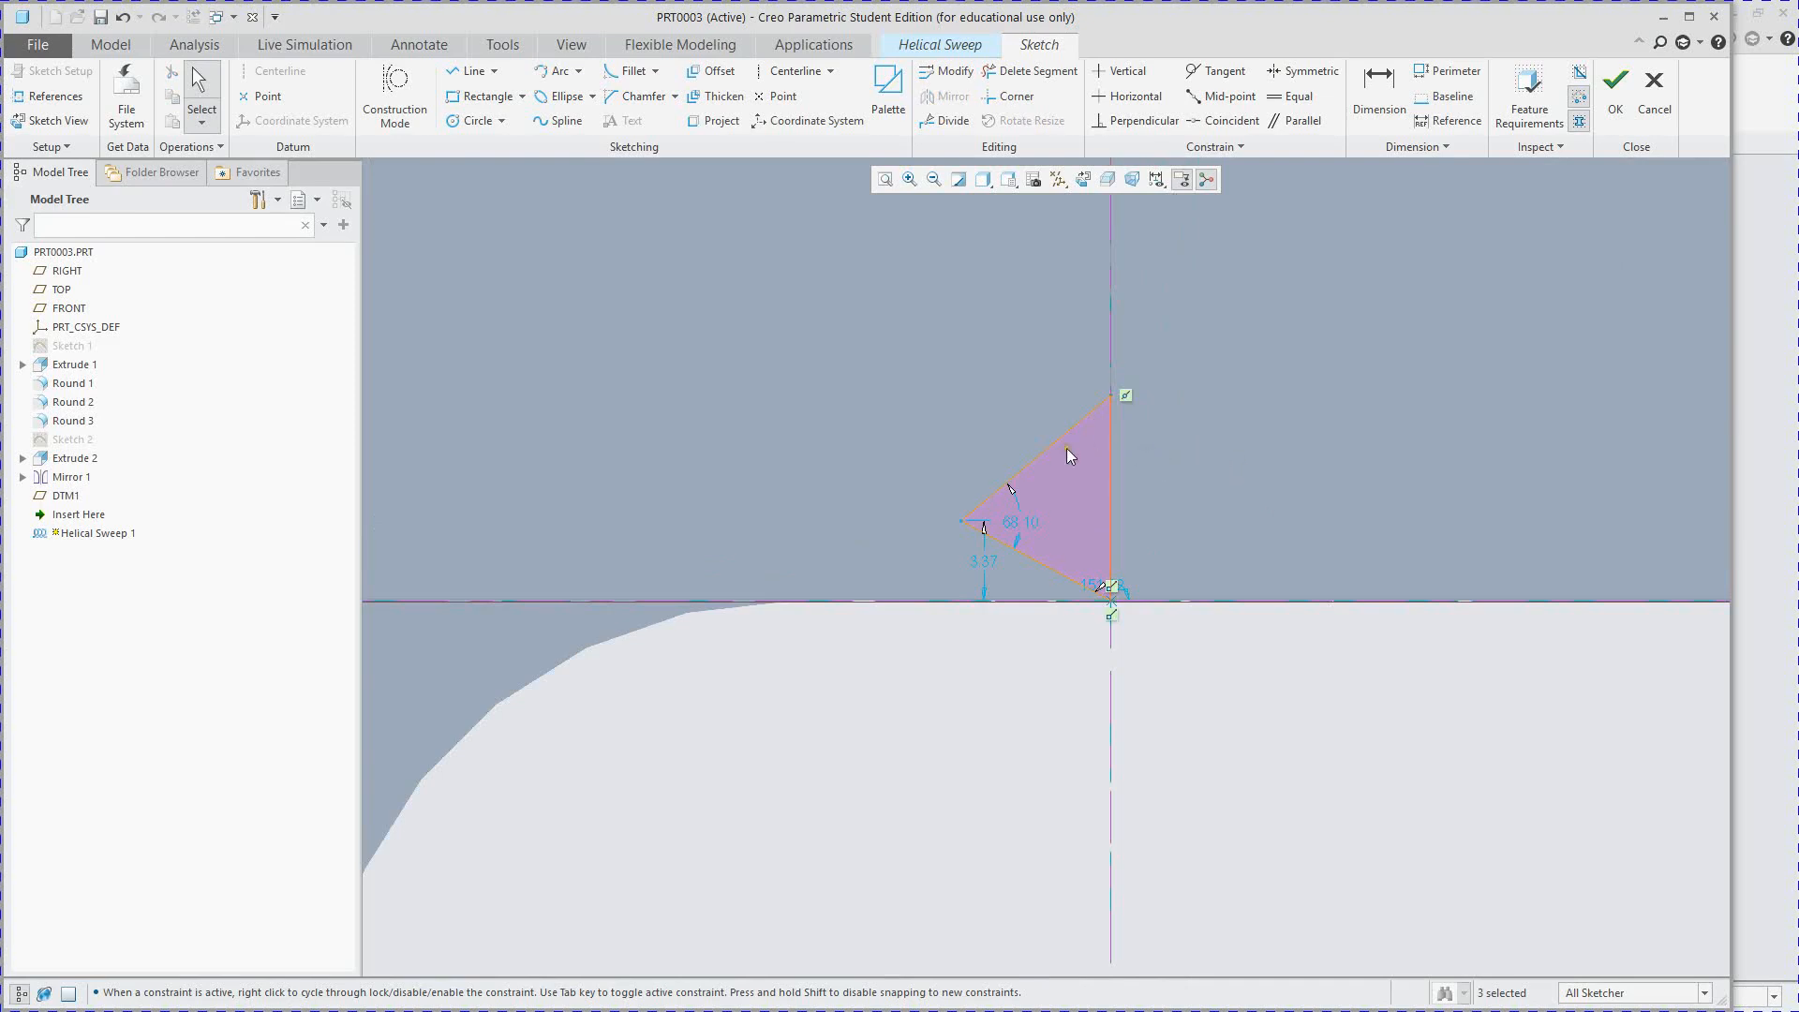
pyautogui.moveTo(1027, 459)
pyautogui.mouseDown(button='middle')
pyautogui.moveTo(1078, 471)
pyautogui.moveTo(993, 546)
pyautogui.moveTo(966, 516)
pyautogui.mouseUp(button='middle')
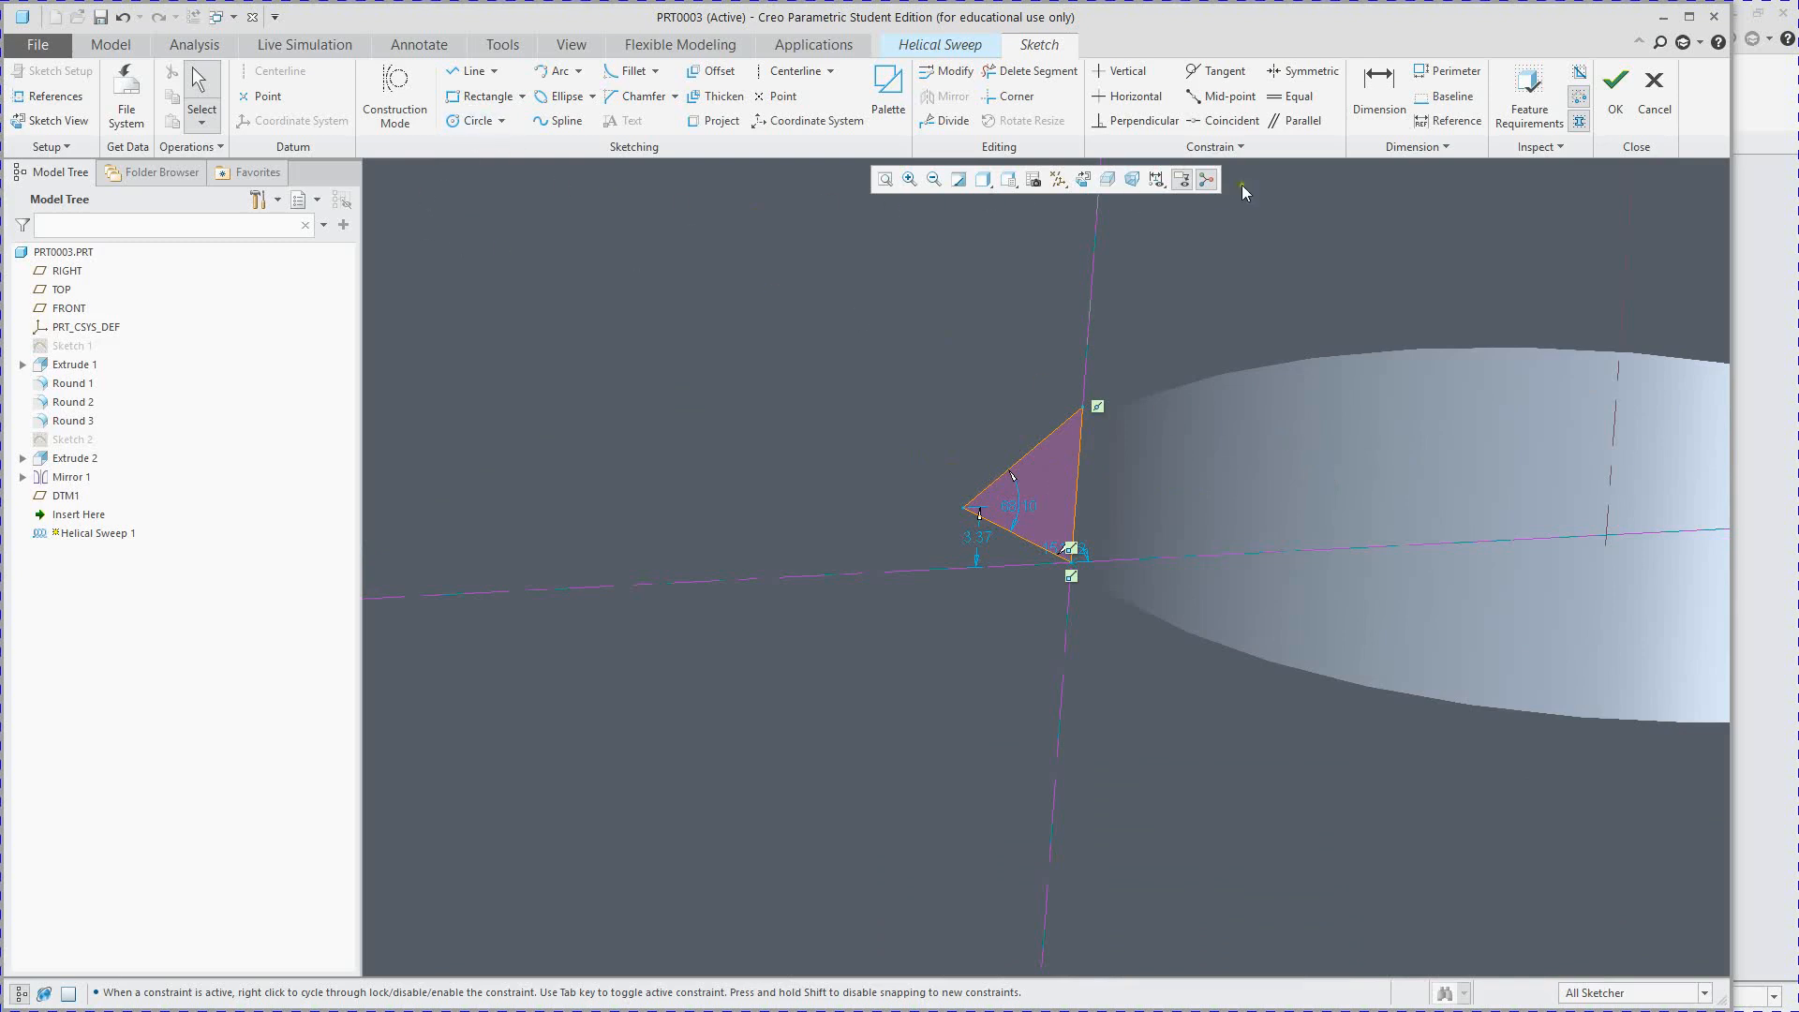
pyautogui.click(1084, 179)
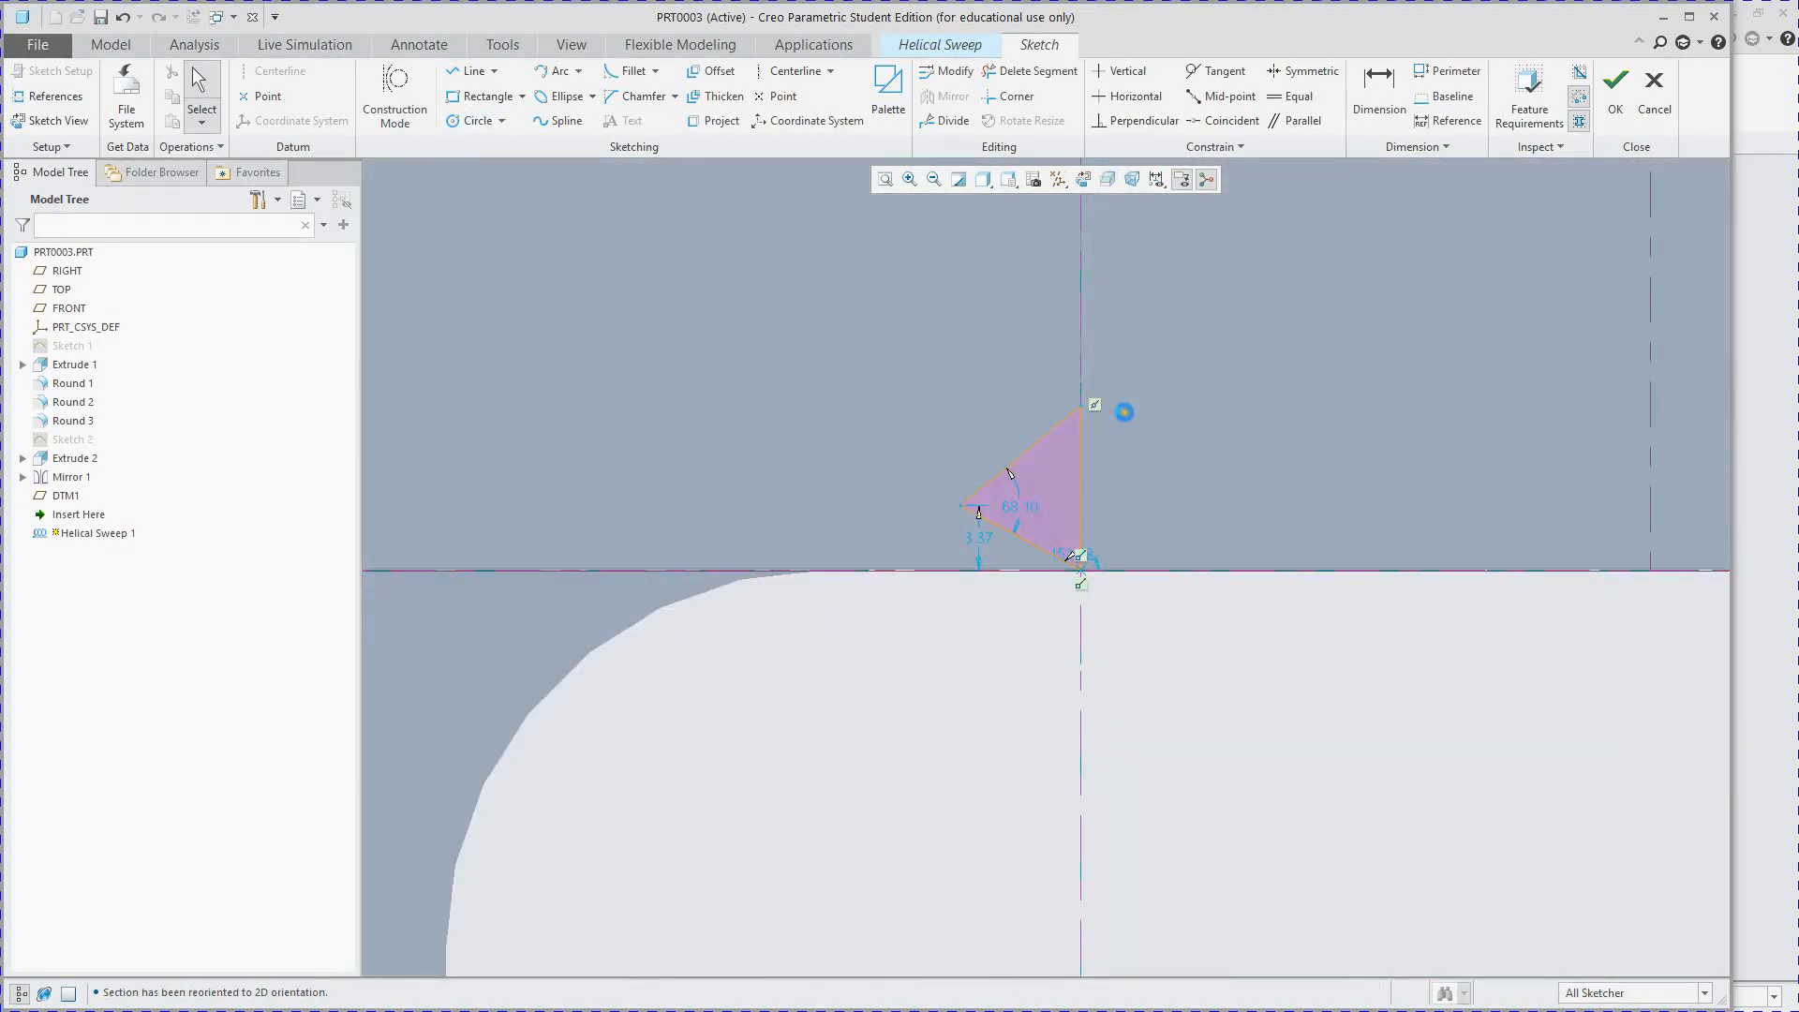
pyautogui.click(1613, 94)
# - Set the helical sweep to remove material and set its pitch to 10
pyautogui.moveTo(1196, 510)
pyautogui.mouseDown(button='middle')
pyautogui.moveTo(919, 514)
pyautogui.moveTo(890, 469)
pyautogui.mouseUp(button='middle')
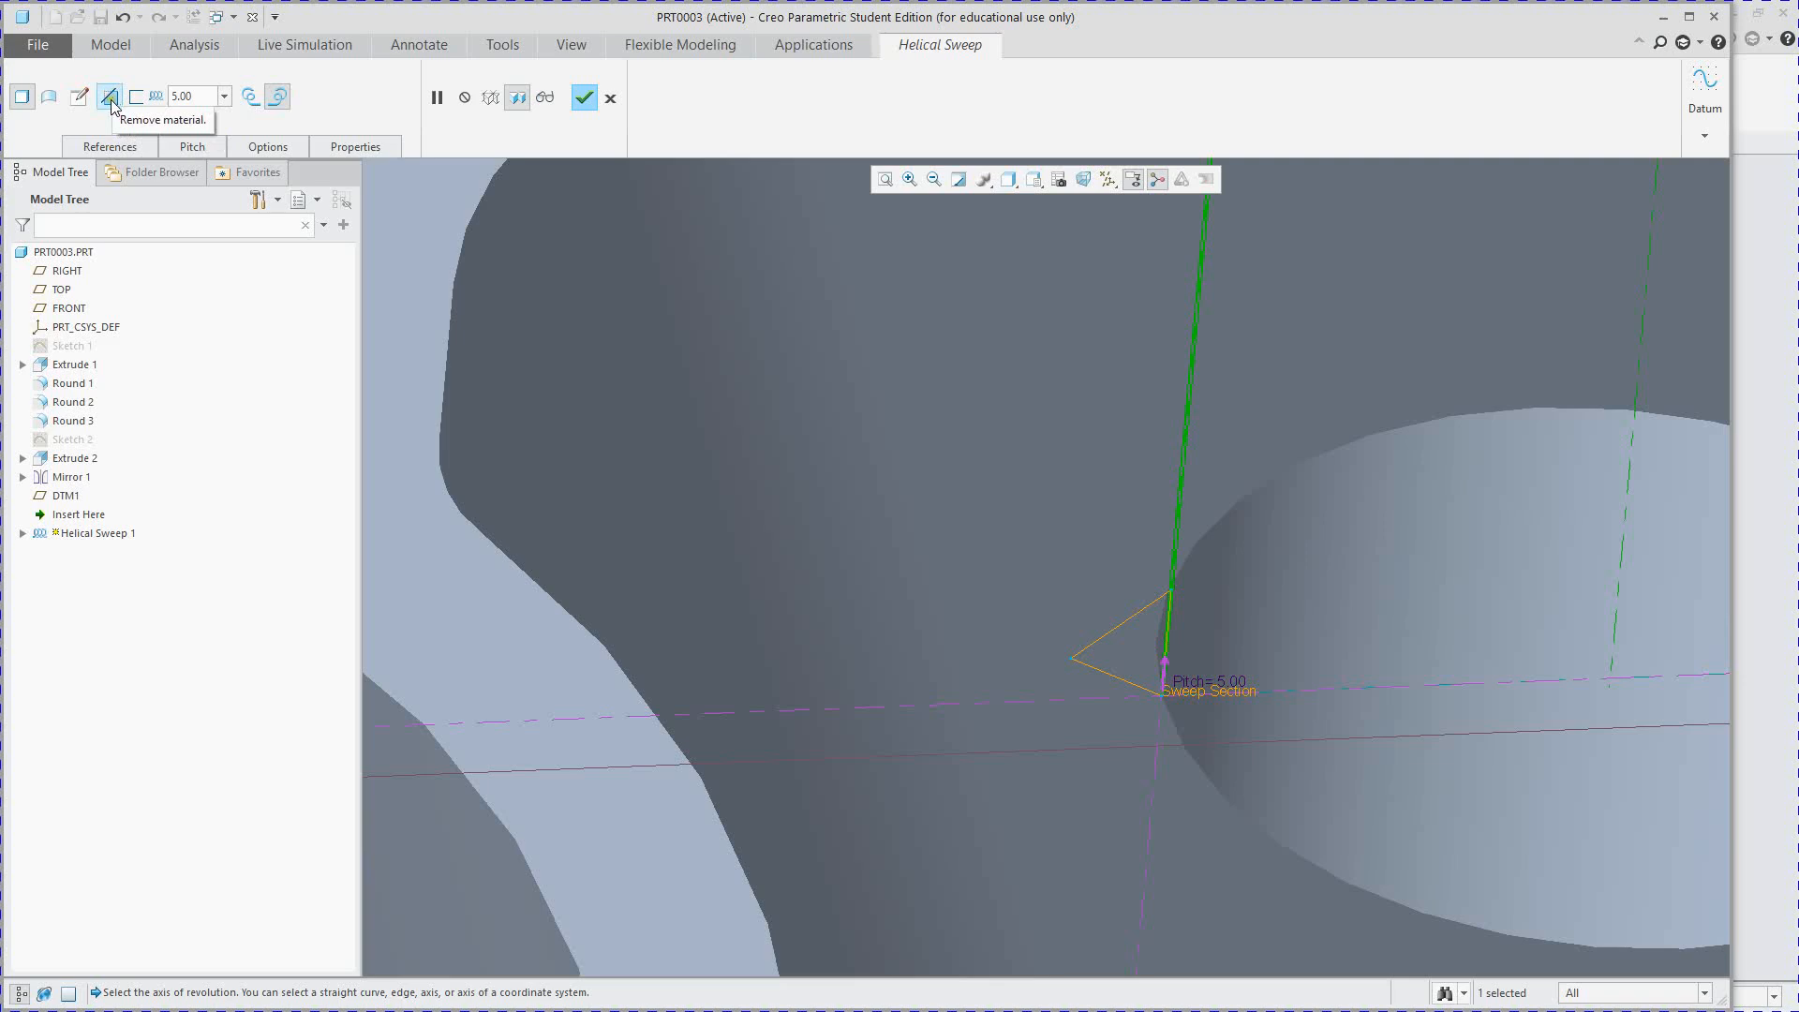
pyautogui.scroll(5, 1077, 554)
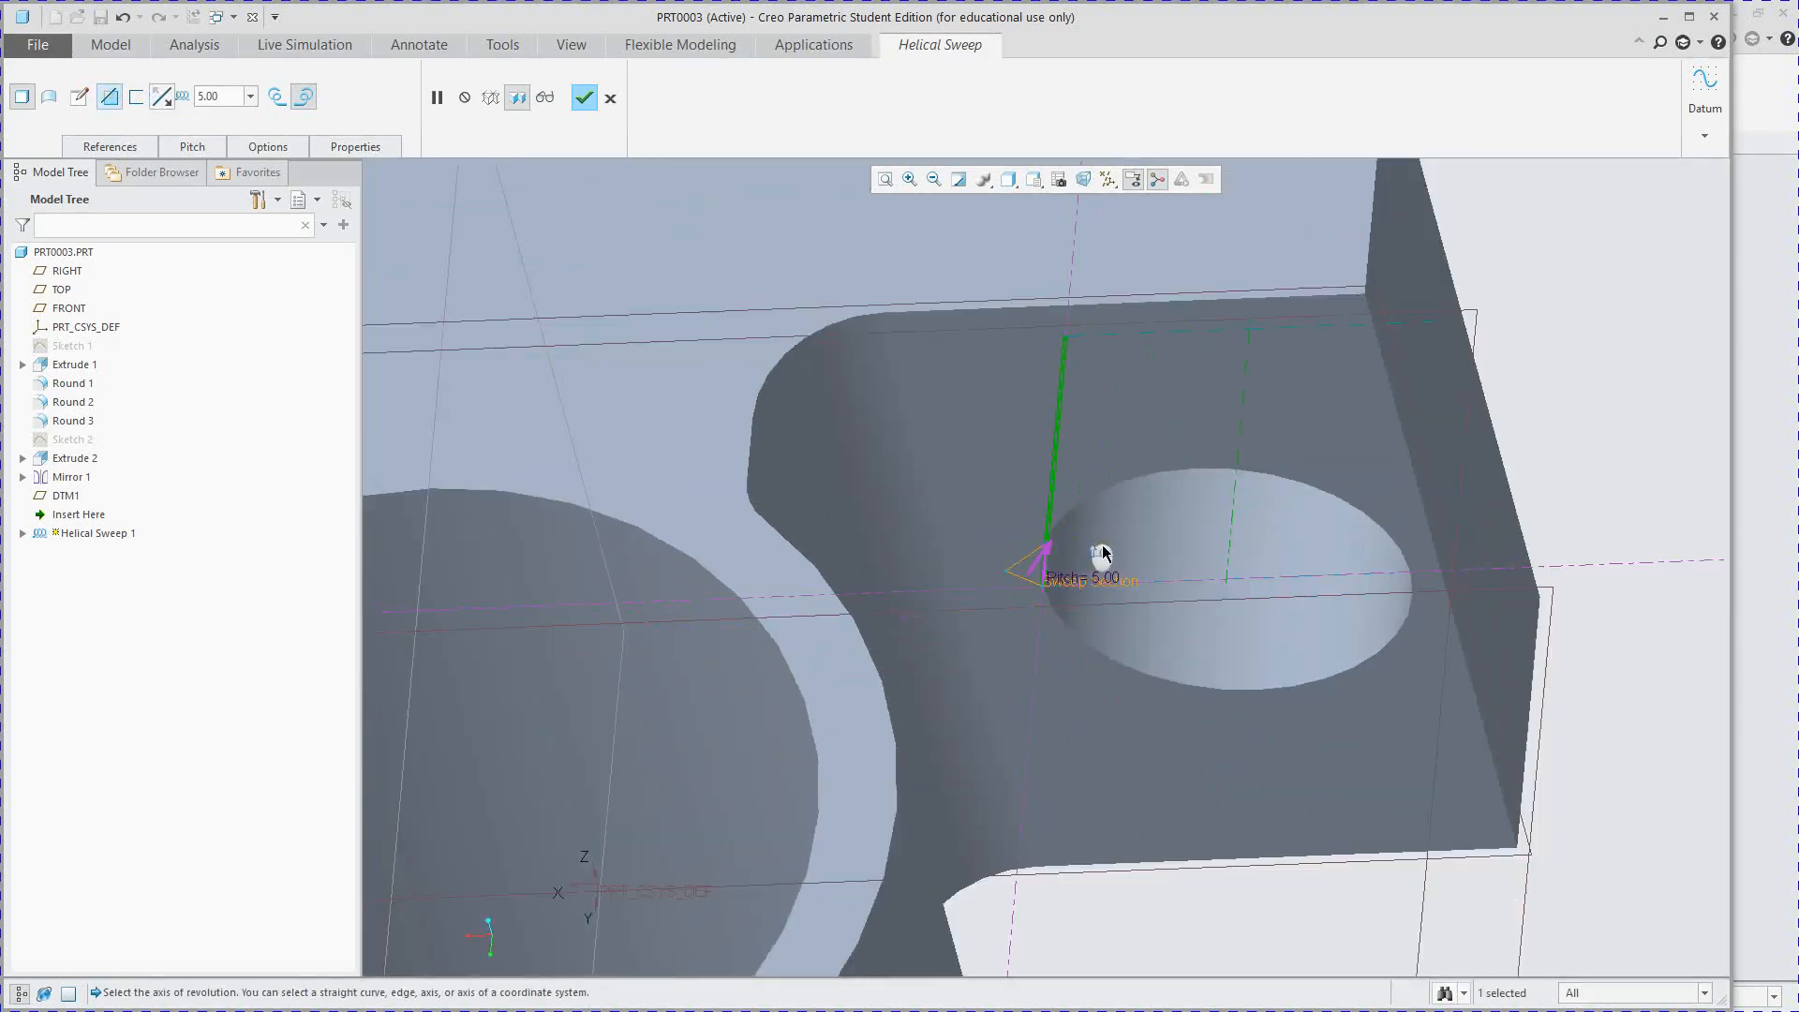
pyautogui.scroll(-5, 1092, 562)
pyautogui.moveTo(679, 373); pyautogui.dragTo(1023, 360, button='middle')
pyautogui.scroll(3, 995, 506)
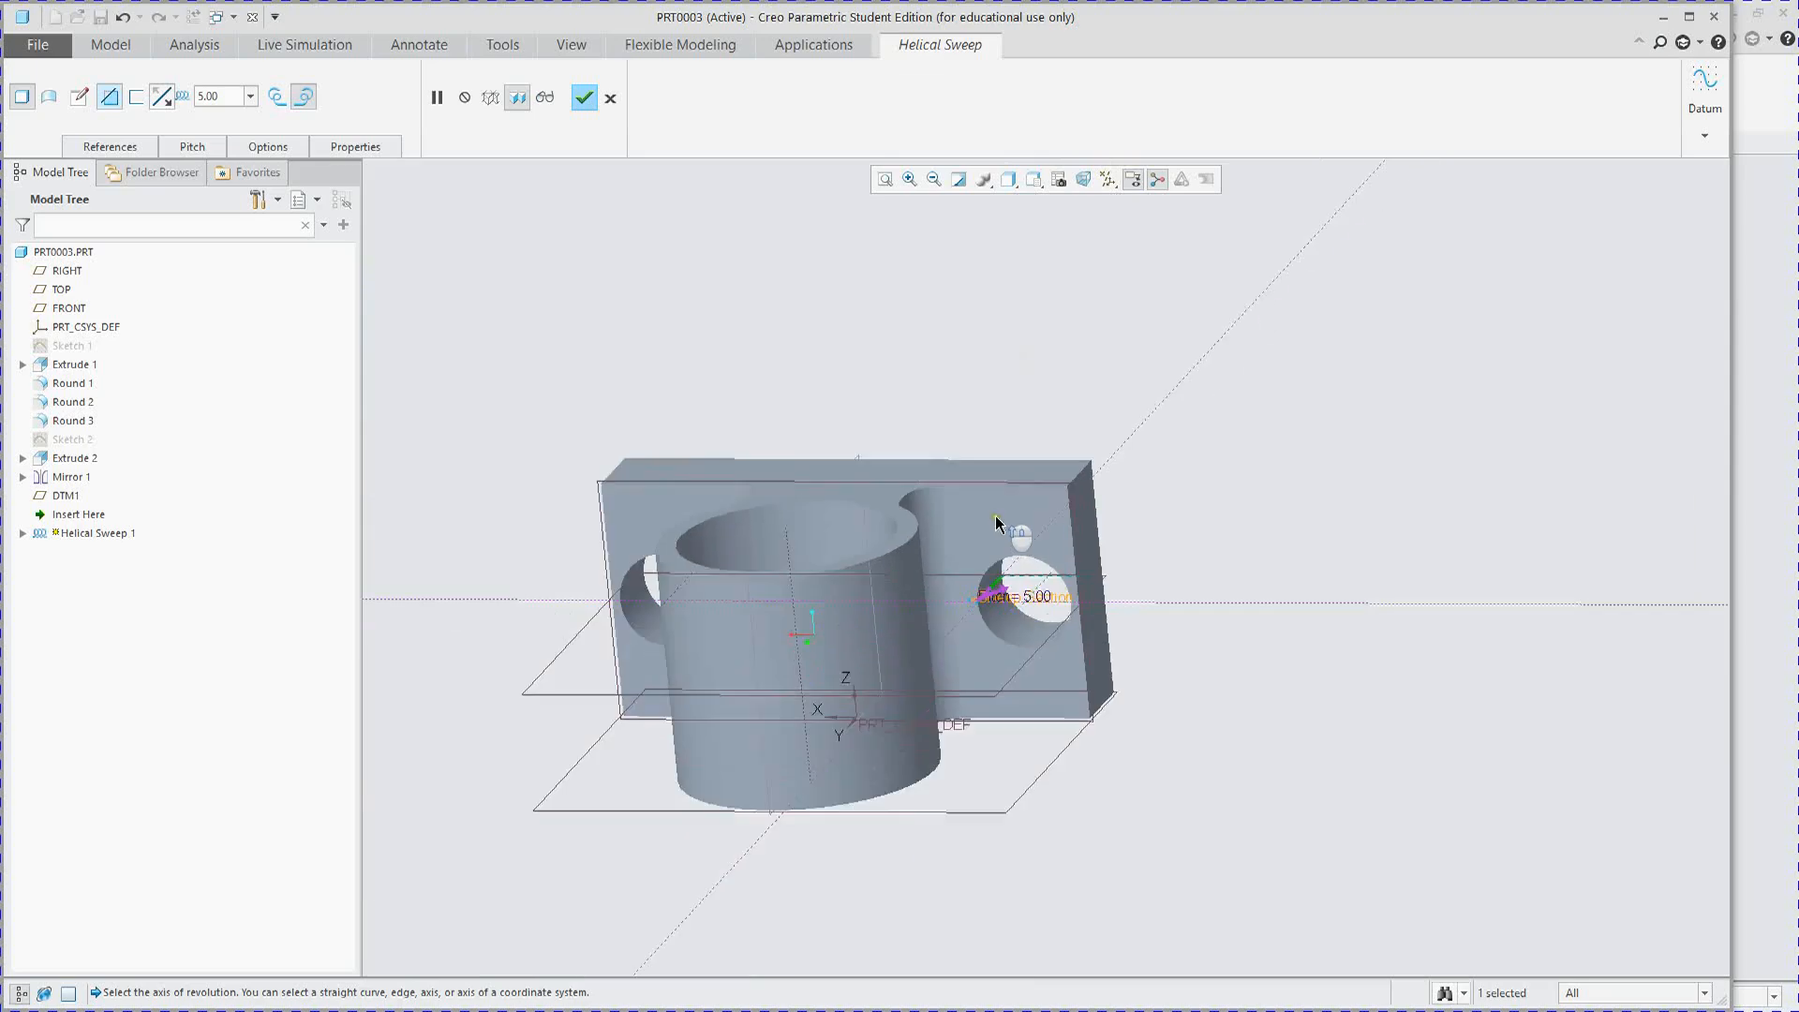
pyautogui.scroll(-9, 993, 532)
pyautogui.scroll(3, 1037, 789)
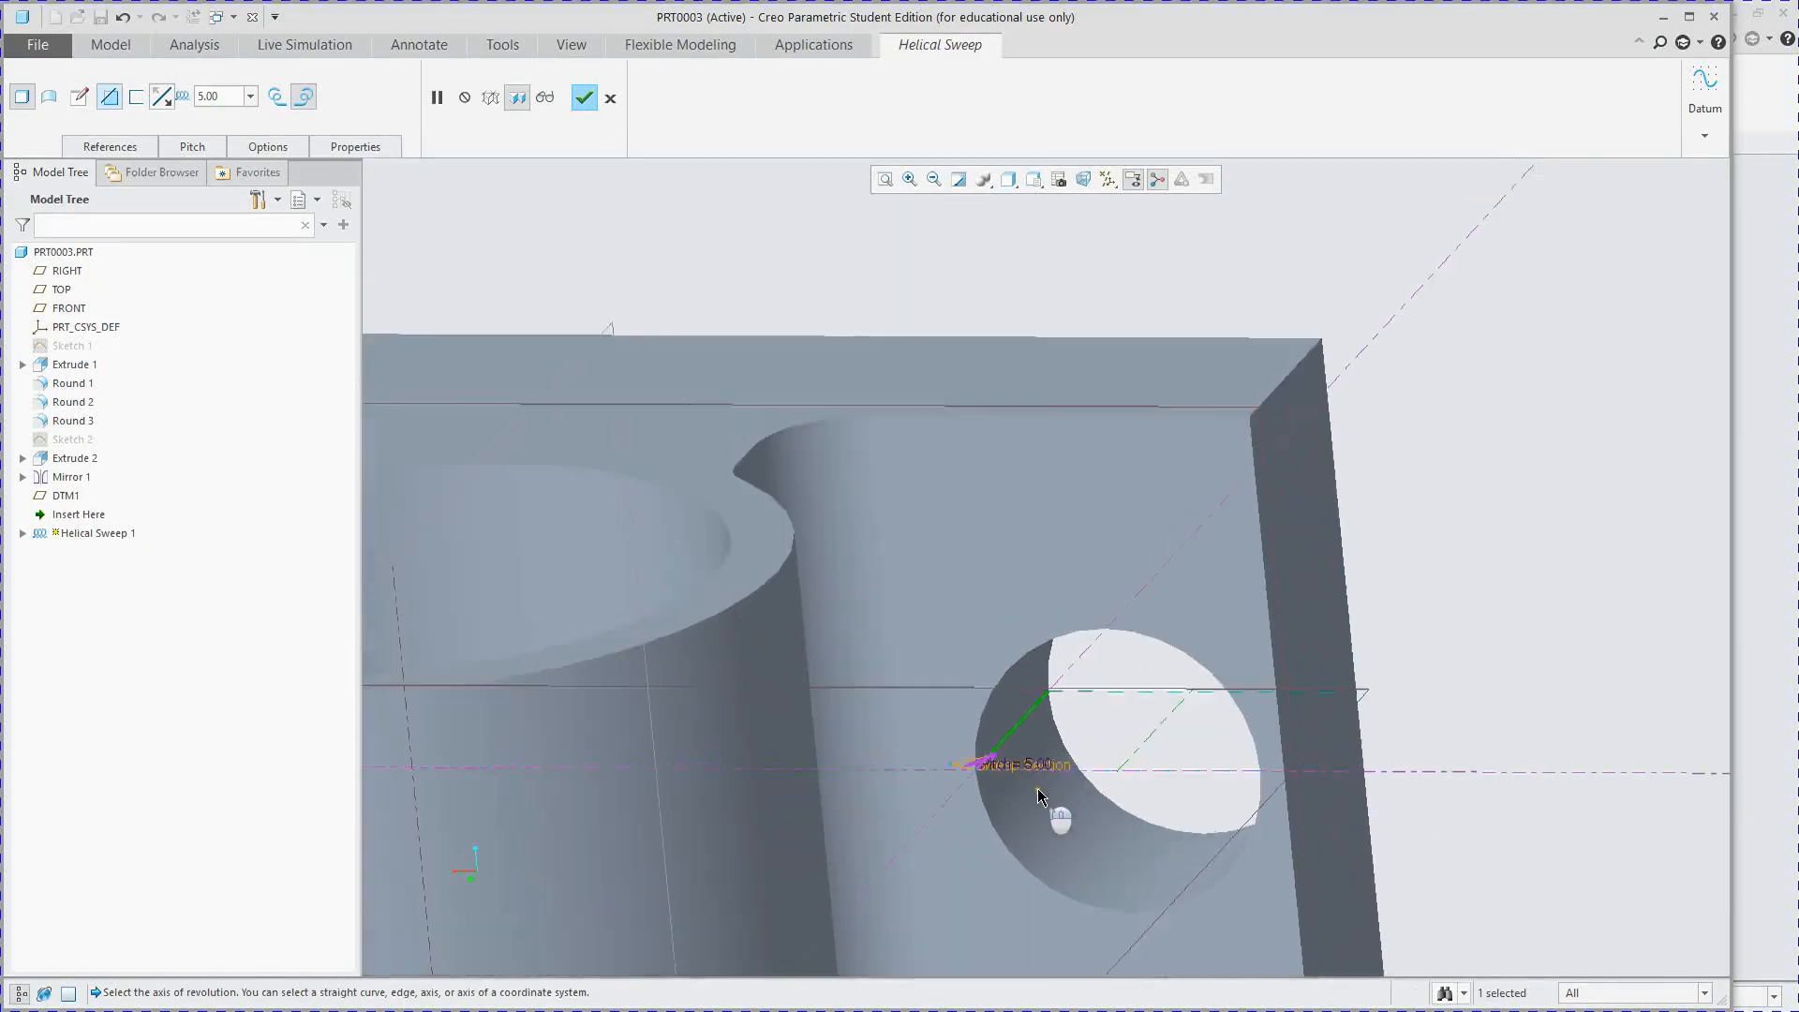
pyautogui.scroll(-4, 1048, 796)
pyautogui.moveTo(1047, 797); pyautogui.dragTo(1010, 669, button='middle')
pyautogui.moveTo(748, 629); pyautogui.dragTo(509, 225, button='middle')
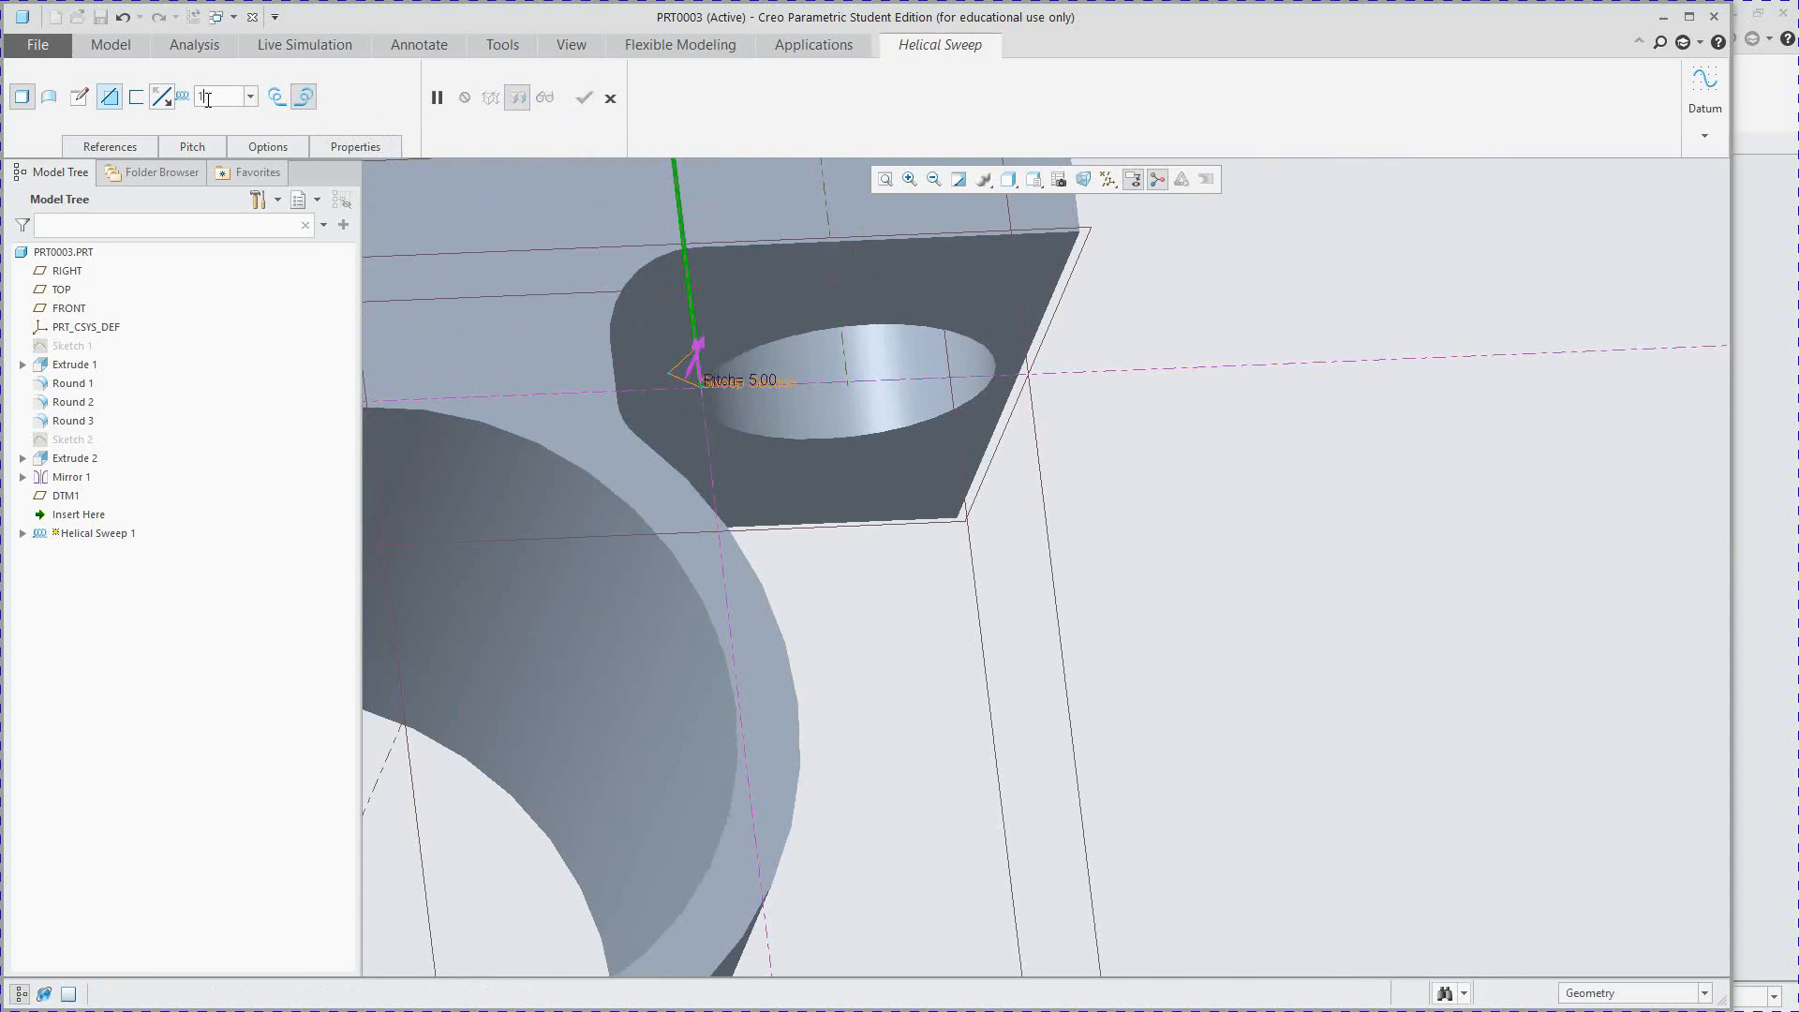
pyautogui.press('Return')
# - Check the thread preview in the mounting hole and complete the helical sweep cut
pyautogui.moveTo(594, 514)
pyautogui.mouseDown(button='middle')
pyautogui.moveTo(648, 511)
pyautogui.moveTo(609, 475)
pyautogui.moveTo(566, 536)
pyautogui.mouseUp(button='middle')
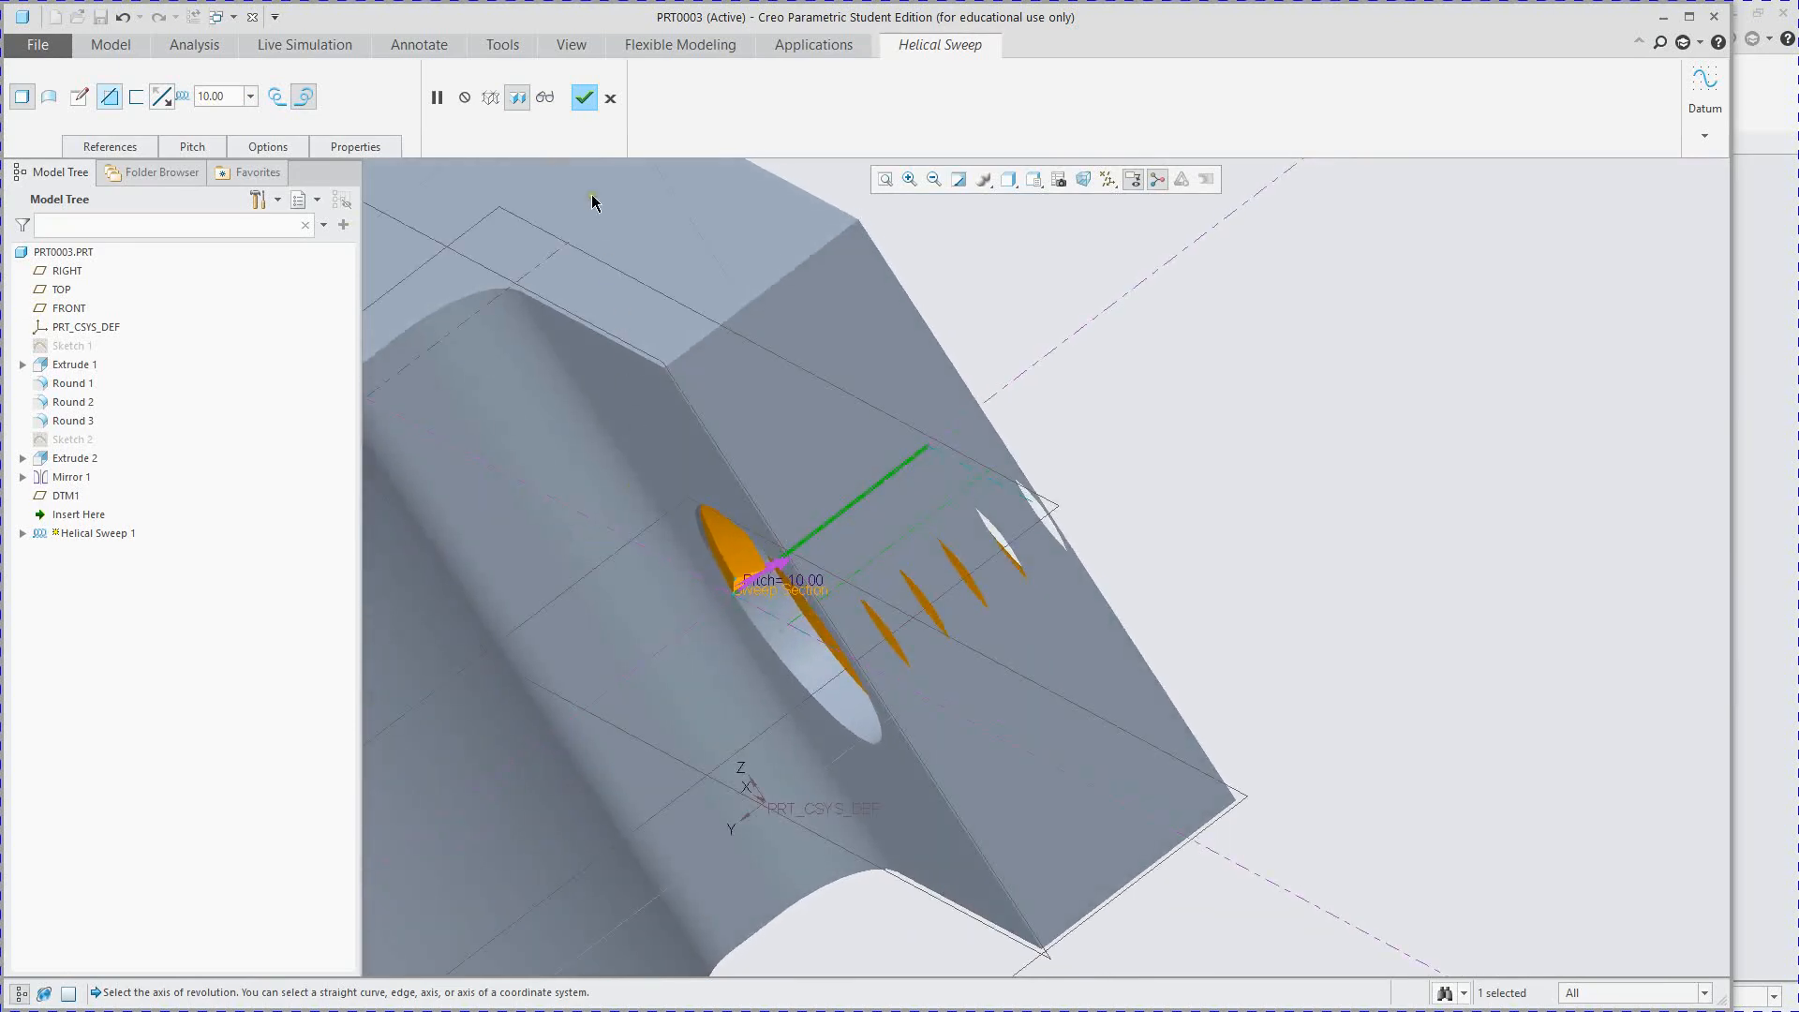
pyautogui.moveTo(687, 256); pyautogui.dragTo(734, 641, button='middle')
pyautogui.click(585, 102)
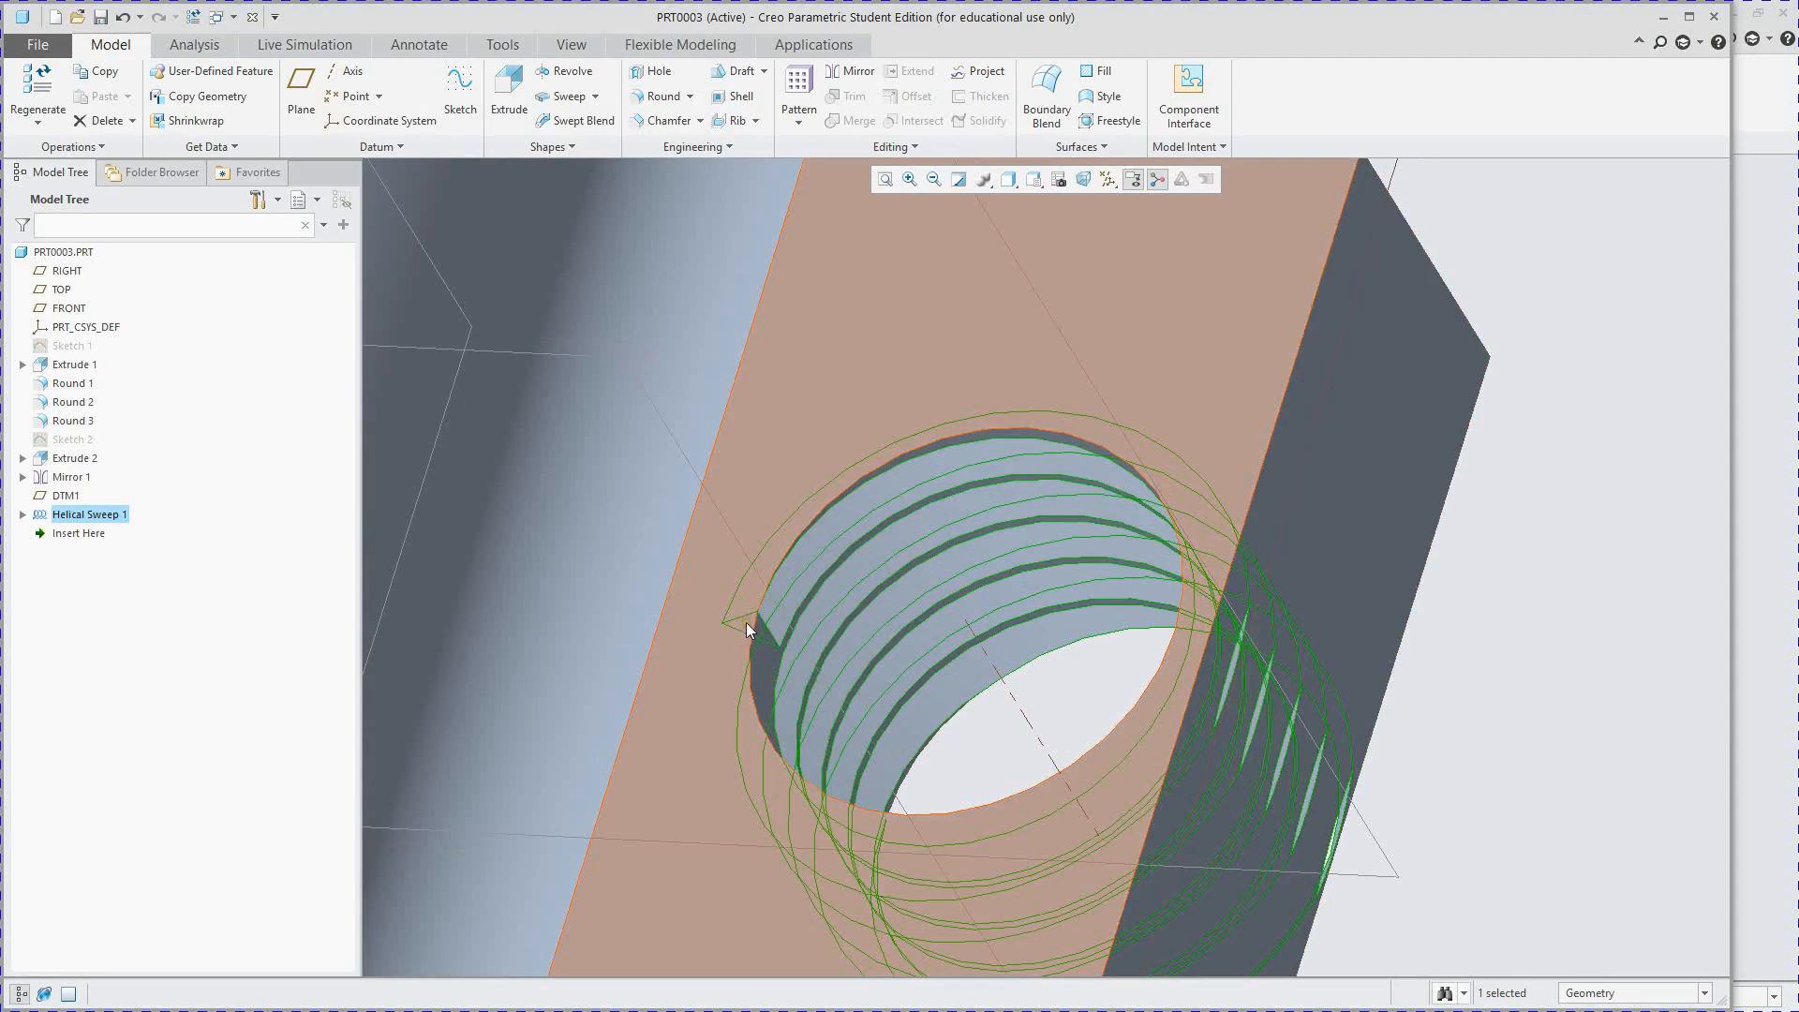
# - Examine the thread cut in the mounting hole from several angles, including where it meets the base's side face
pyautogui.scroll(2, 734, 665)
pyautogui.scroll(-3, 731, 665)
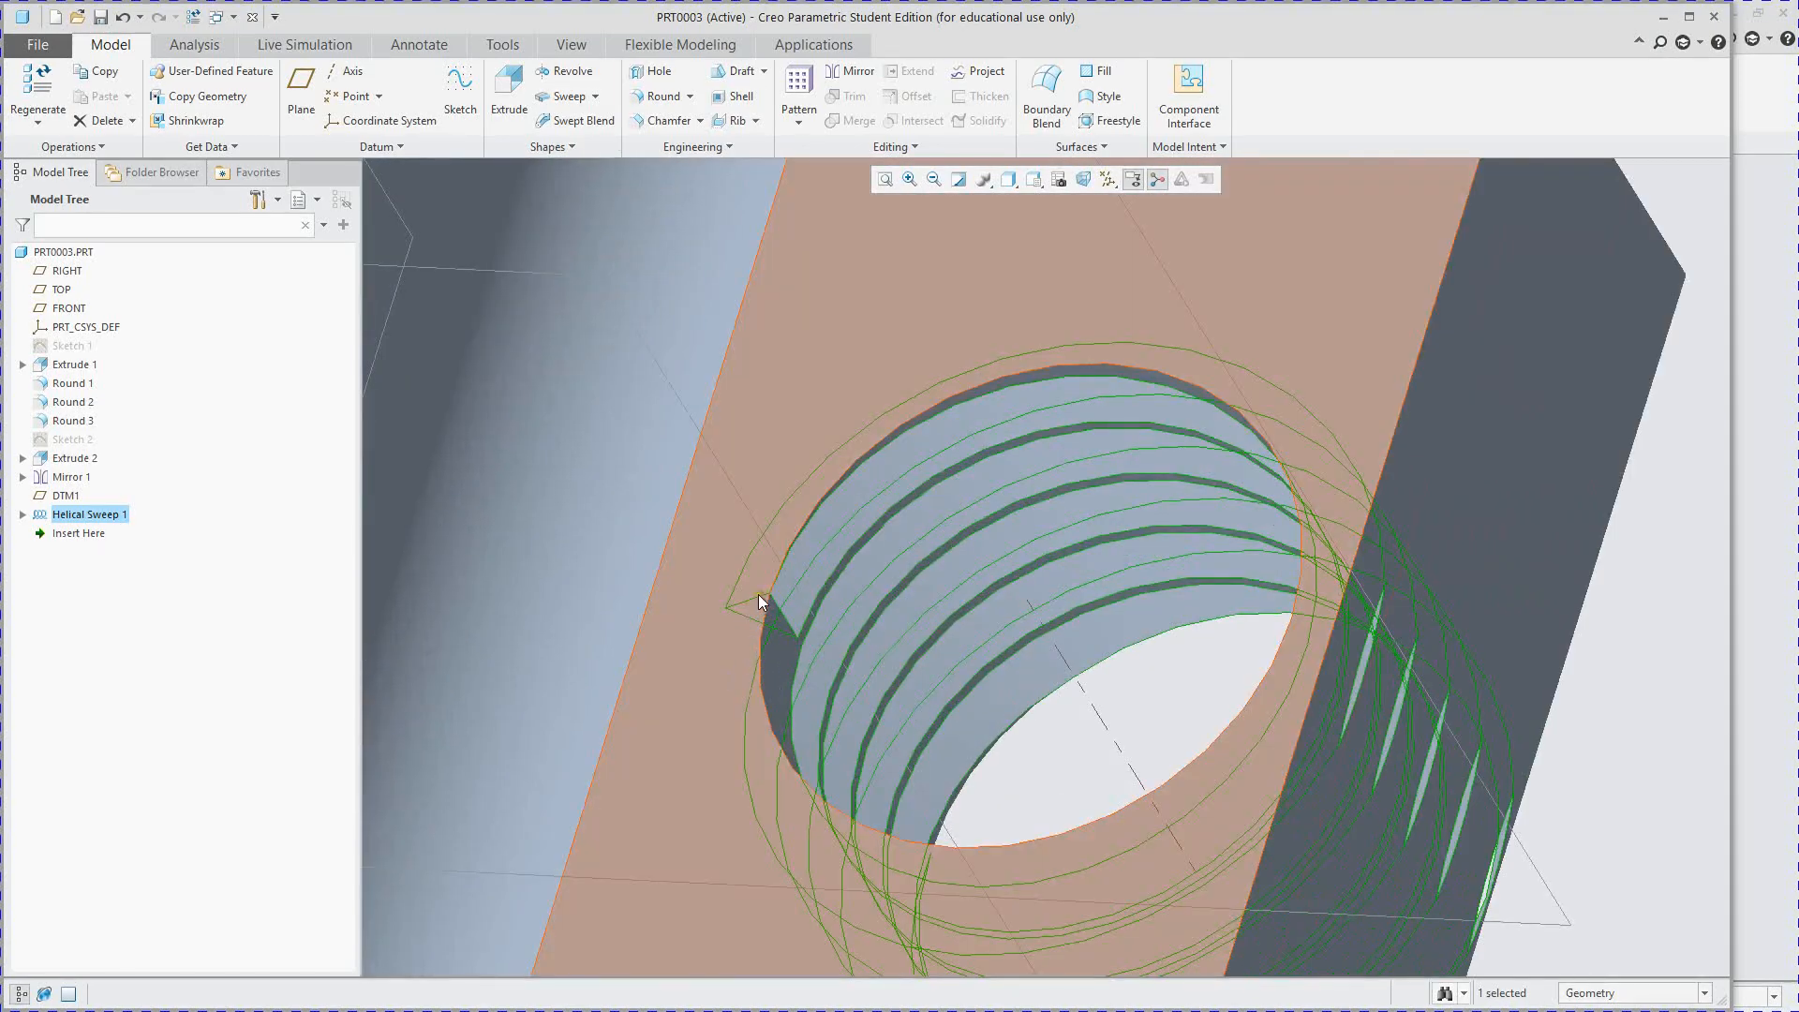
pyautogui.moveTo(759, 620); pyautogui.dragTo(815, 661, button='middle')
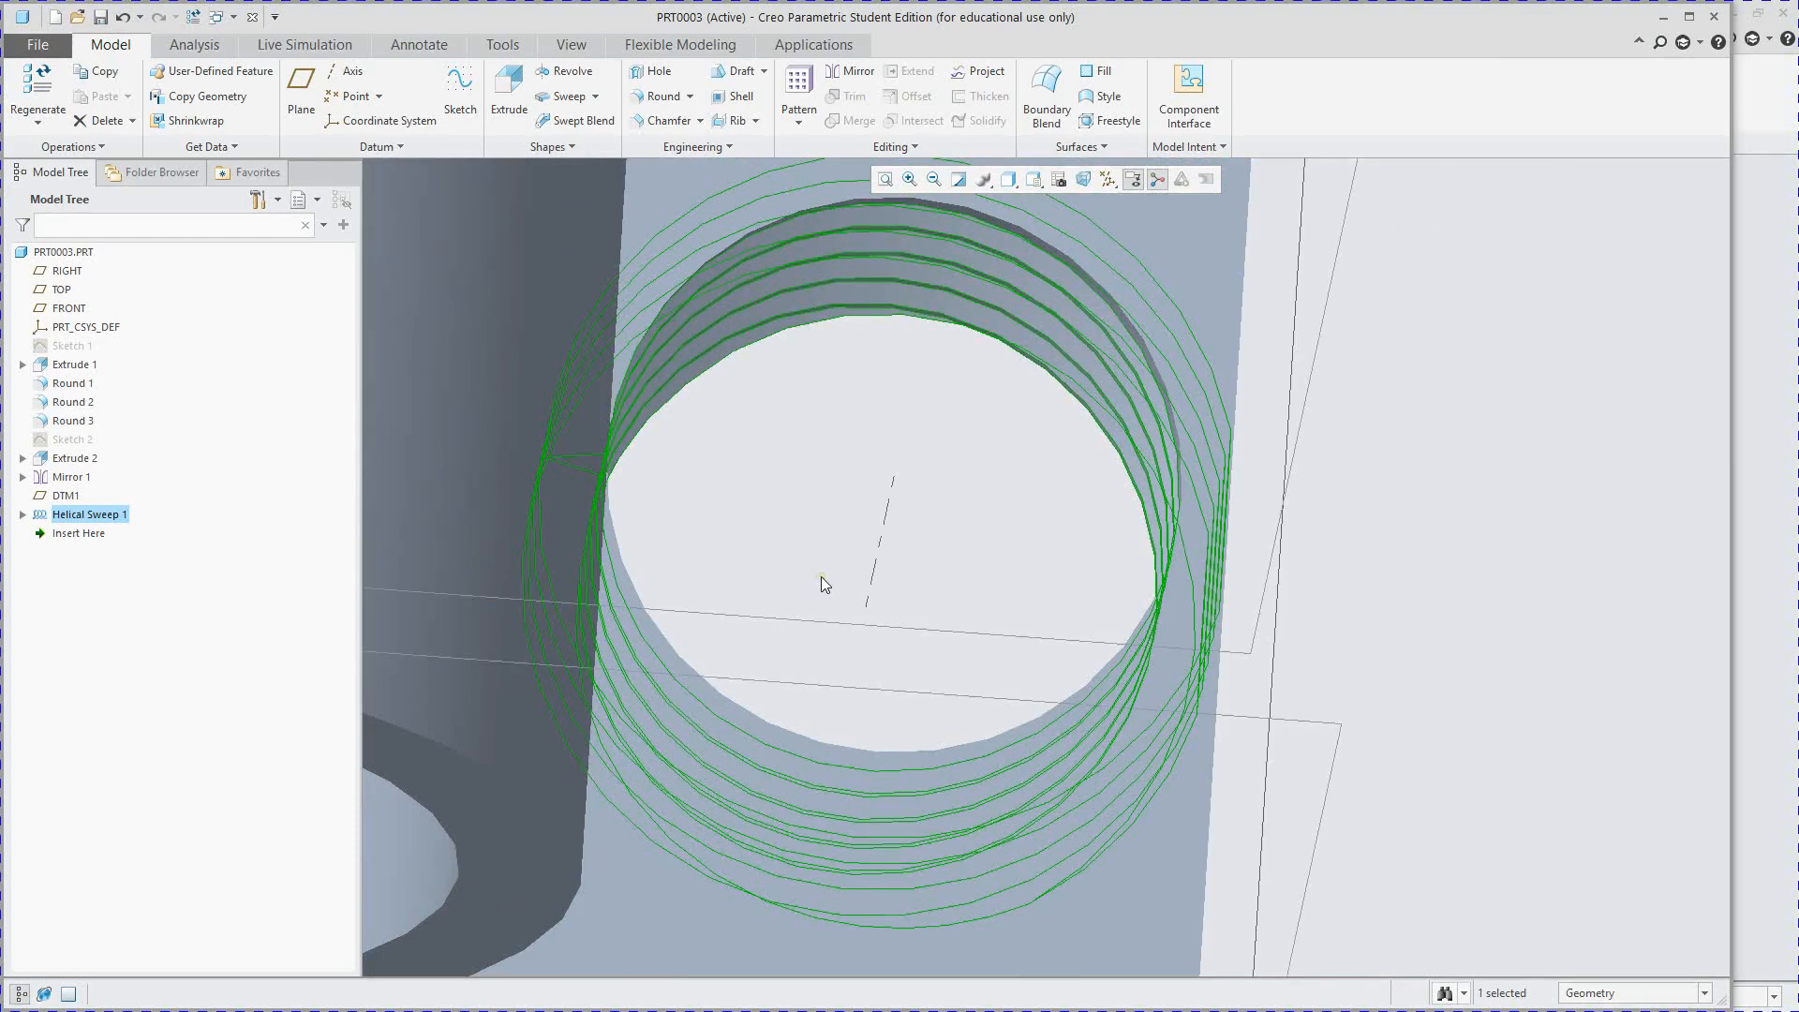
pyautogui.moveTo(783, 549); pyautogui.dragTo(735, 529, button='middle')
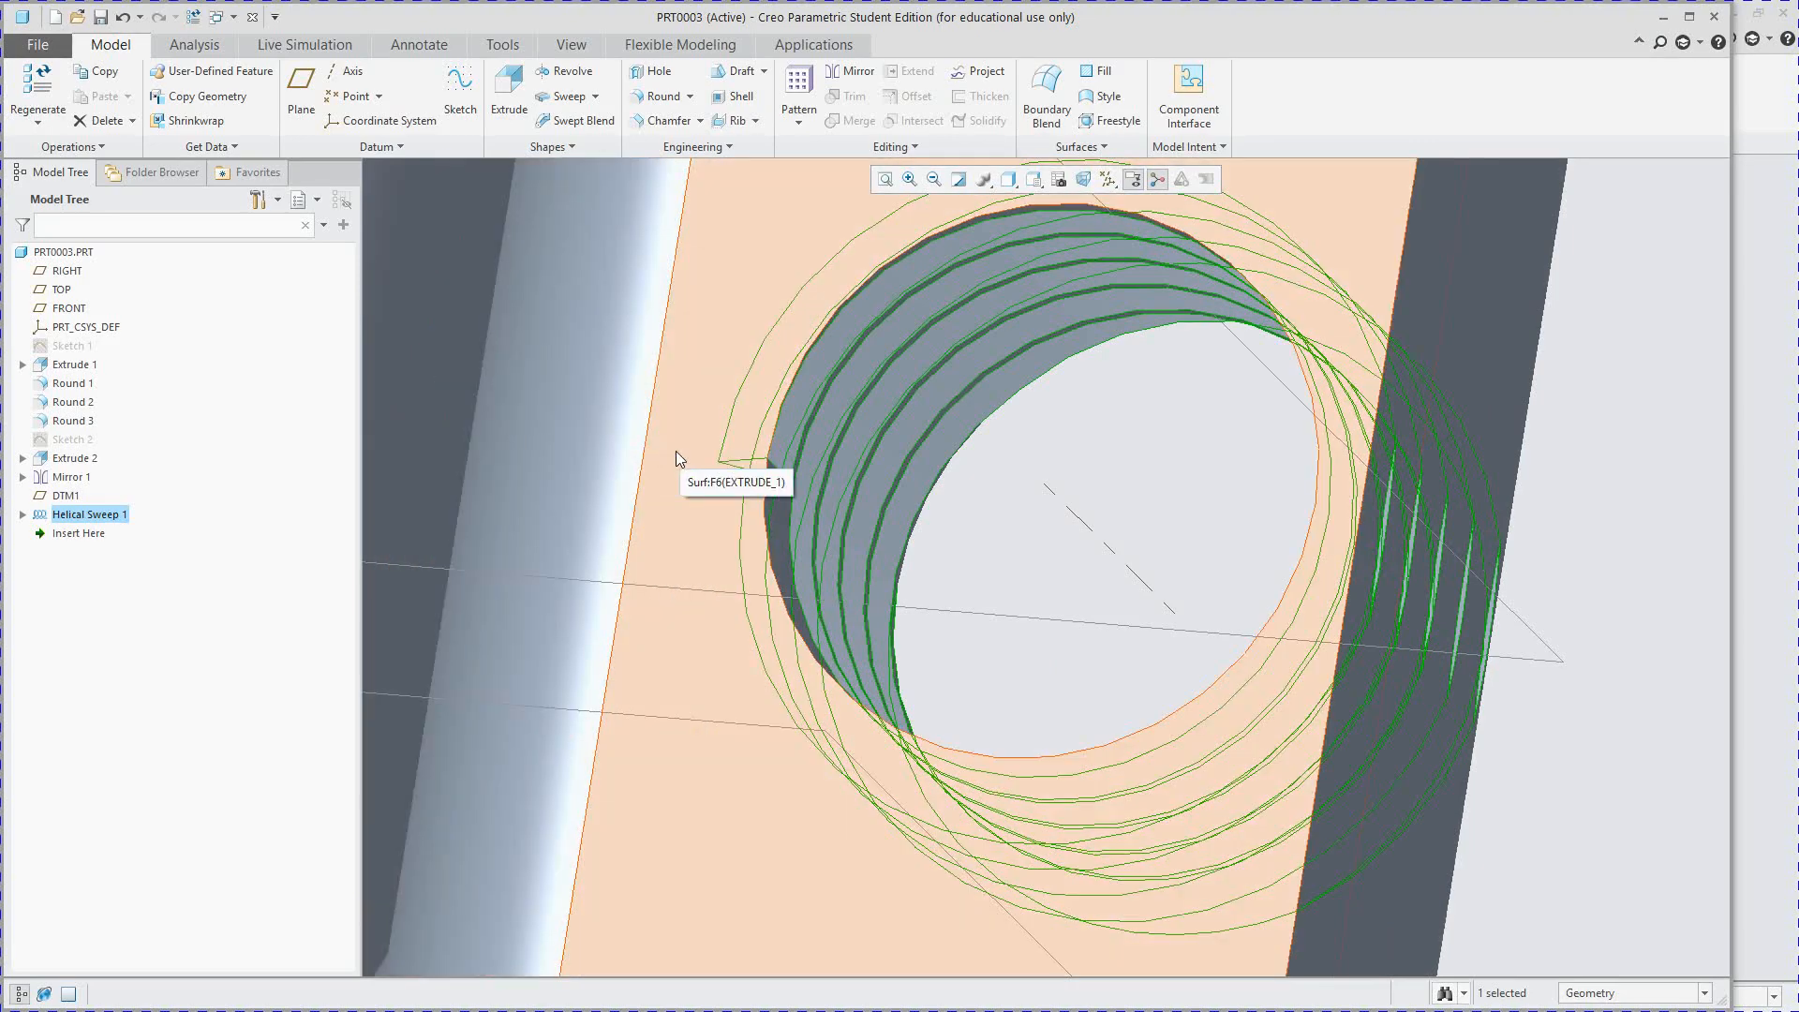
pyautogui.moveTo(677, 453); pyautogui.dragTo(721, 402, button='middle')
pyautogui.scroll(-8, 722, 404)
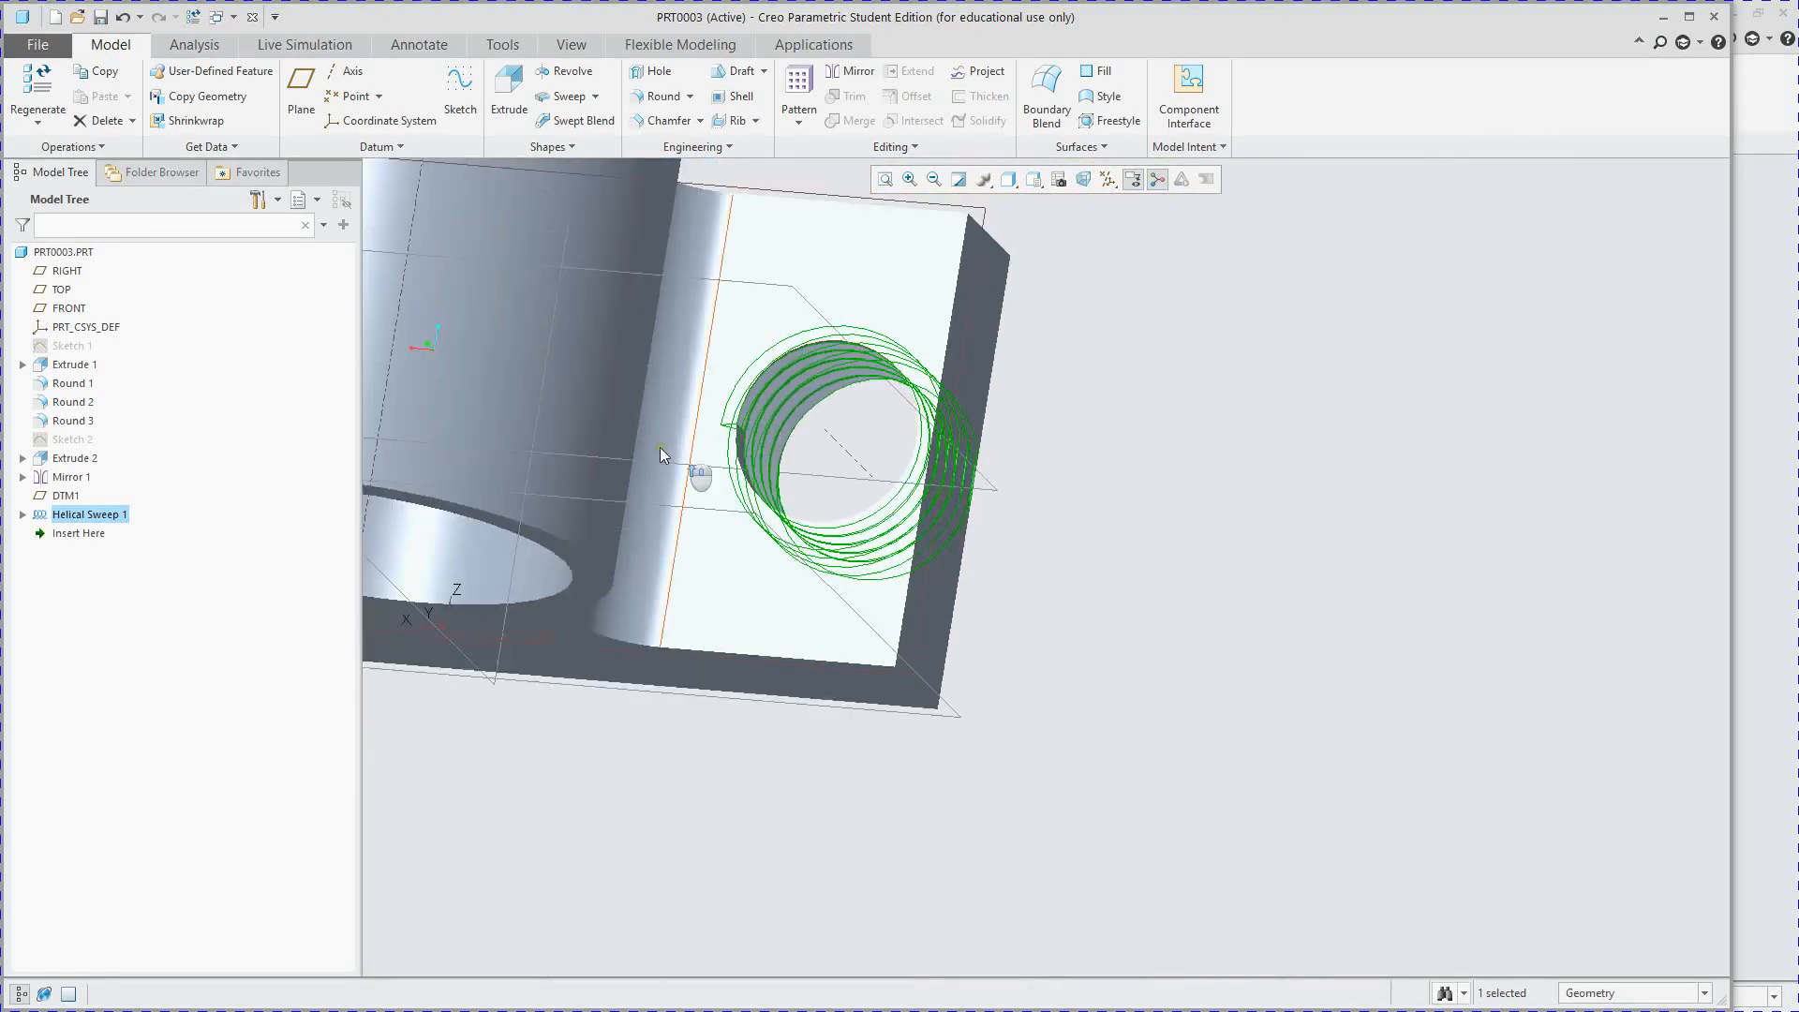
pyautogui.scroll(-3, 446, 383)
pyautogui.moveTo(1009, 508)
pyautogui.mouseDown(button='middle')
pyautogui.moveTo(1059, 511)
pyautogui.moveTo(1003, 473)
pyautogui.moveTo(1019, 468)
pyautogui.moveTo(1076, 525)
pyautogui.moveTo(1084, 503)
pyautogui.moveTo(1019, 503)
pyautogui.mouseUp(button='middle')
pyautogui.scroll(2, 881, 495)
pyautogui.scroll(-3, 881, 497)
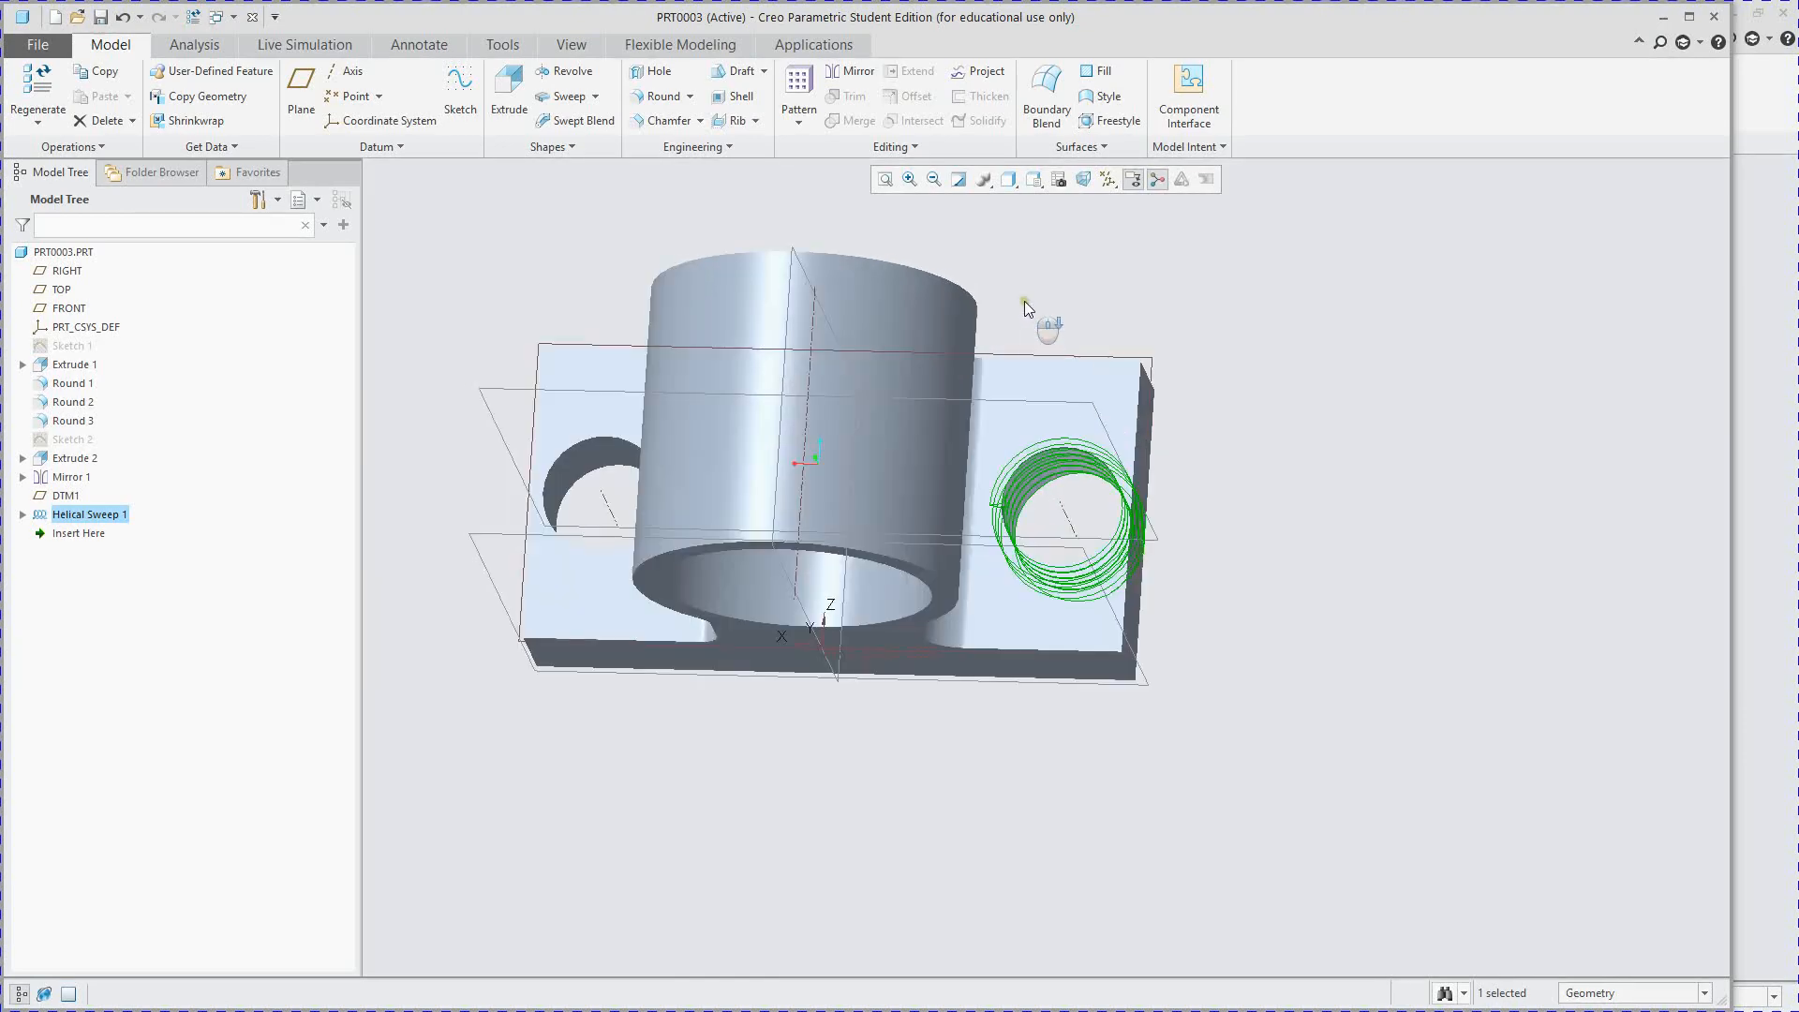
pyautogui.moveTo(913, 412); pyautogui.dragTo(703, 406, button='middle')
pyautogui.scroll(-4, 402, 408)
pyautogui.scroll(-4, 402, 408)
pyautogui.moveTo(667, 516)
pyautogui.mouseDown(button='middle')
pyautogui.moveTo(856, 491)
pyautogui.moveTo(756, 502)
pyautogui.moveTo(765, 522)
pyautogui.moveTo(734, 490)
pyautogui.moveTo(675, 482)
pyautogui.mouseUp(button='middle')
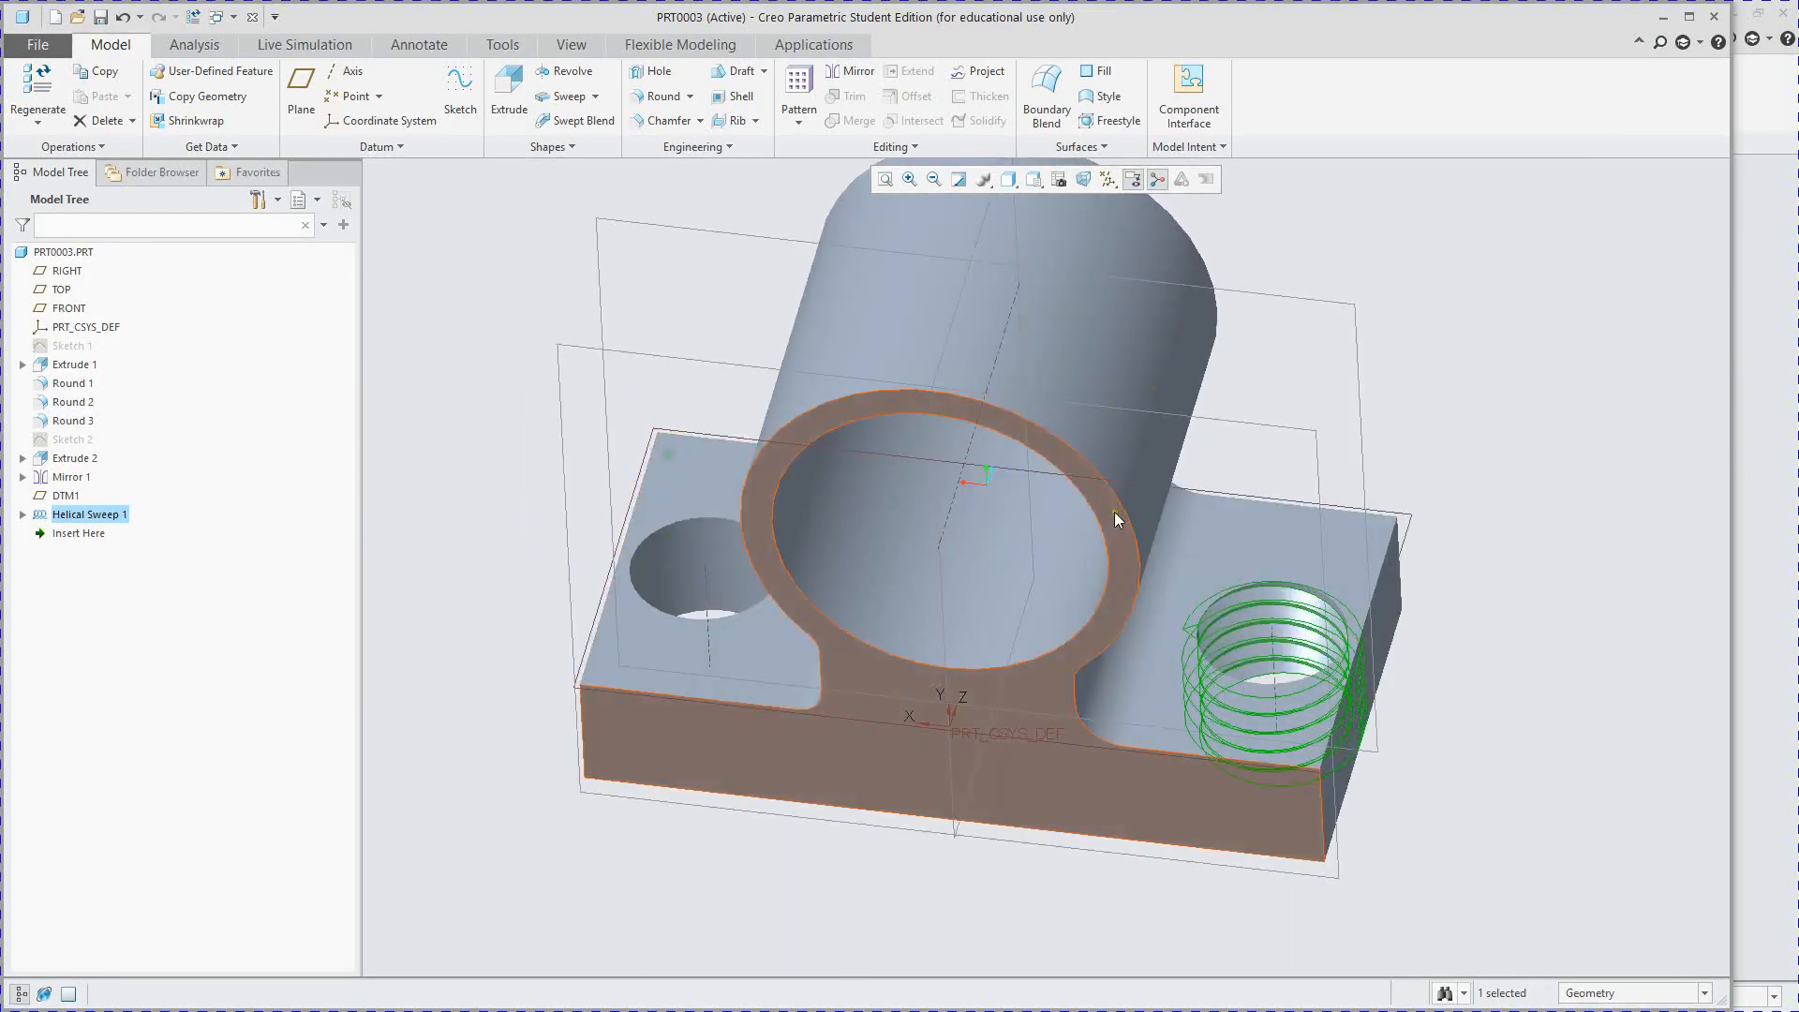
pyautogui.moveTo(1272, 618); pyautogui.dragTo(1213, 677, button='middle')
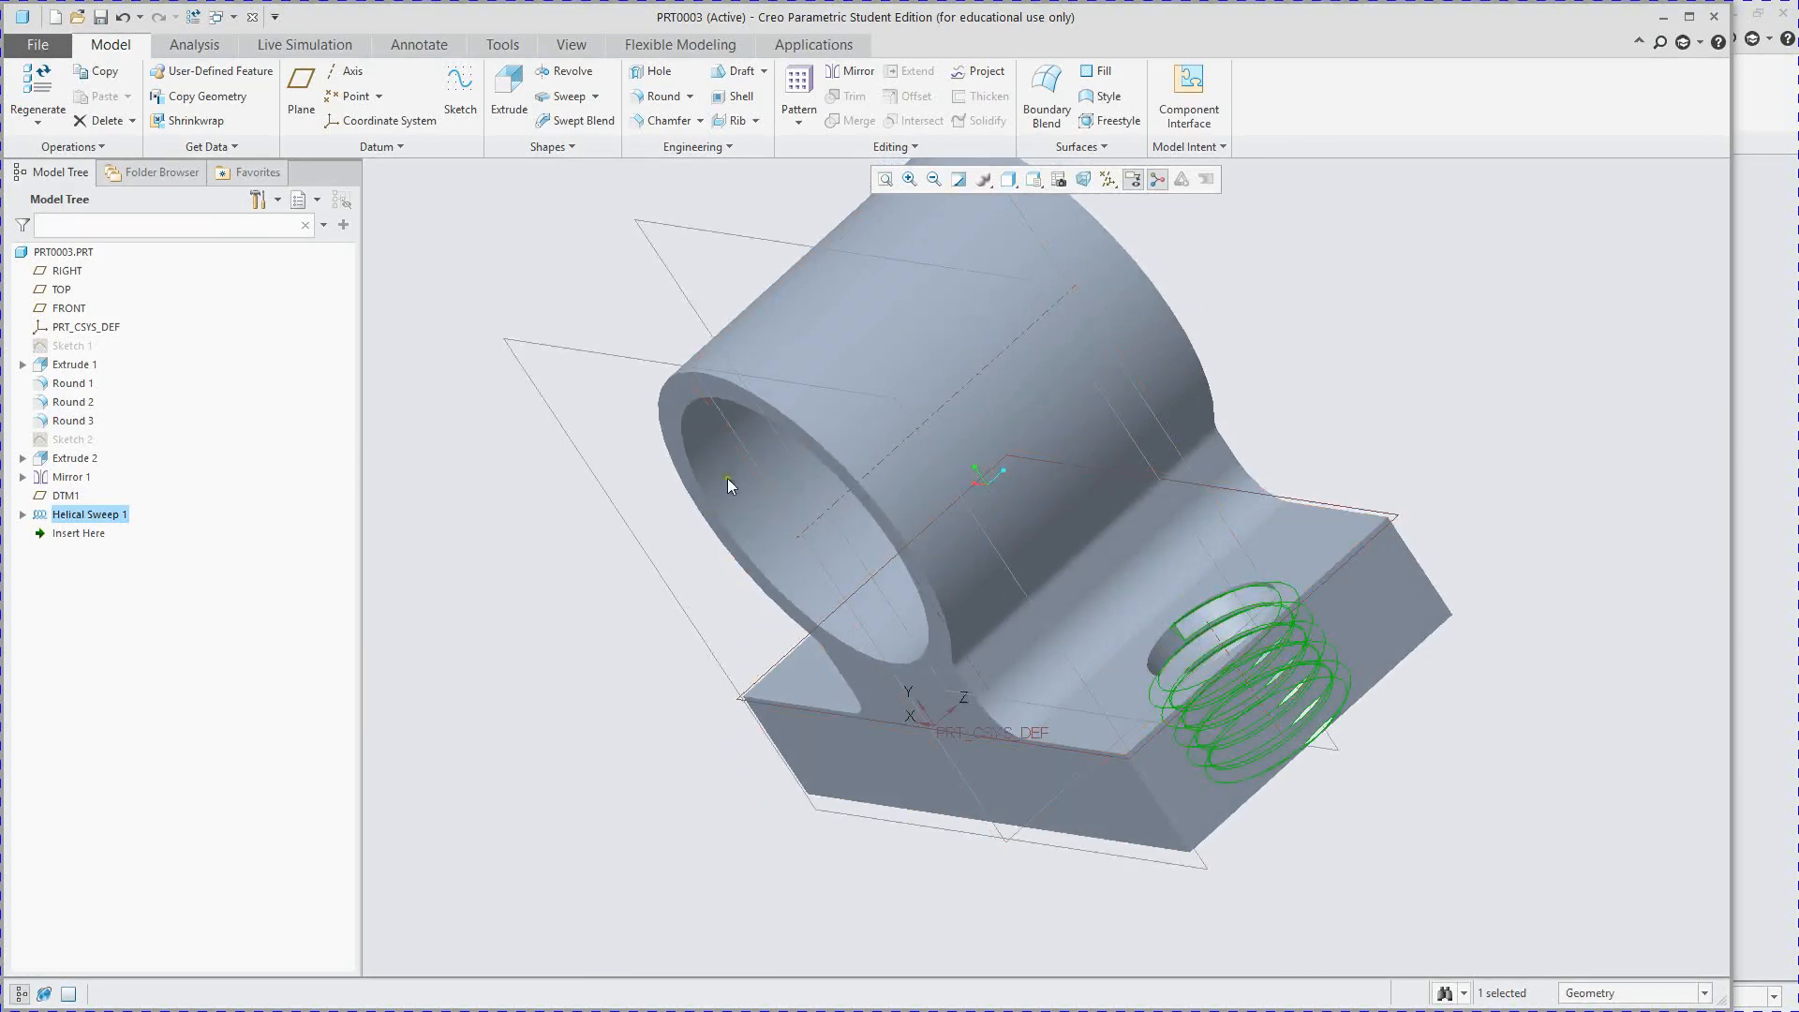
pyautogui.moveTo(761, 319); pyautogui.dragTo(802, 330, button='middle')
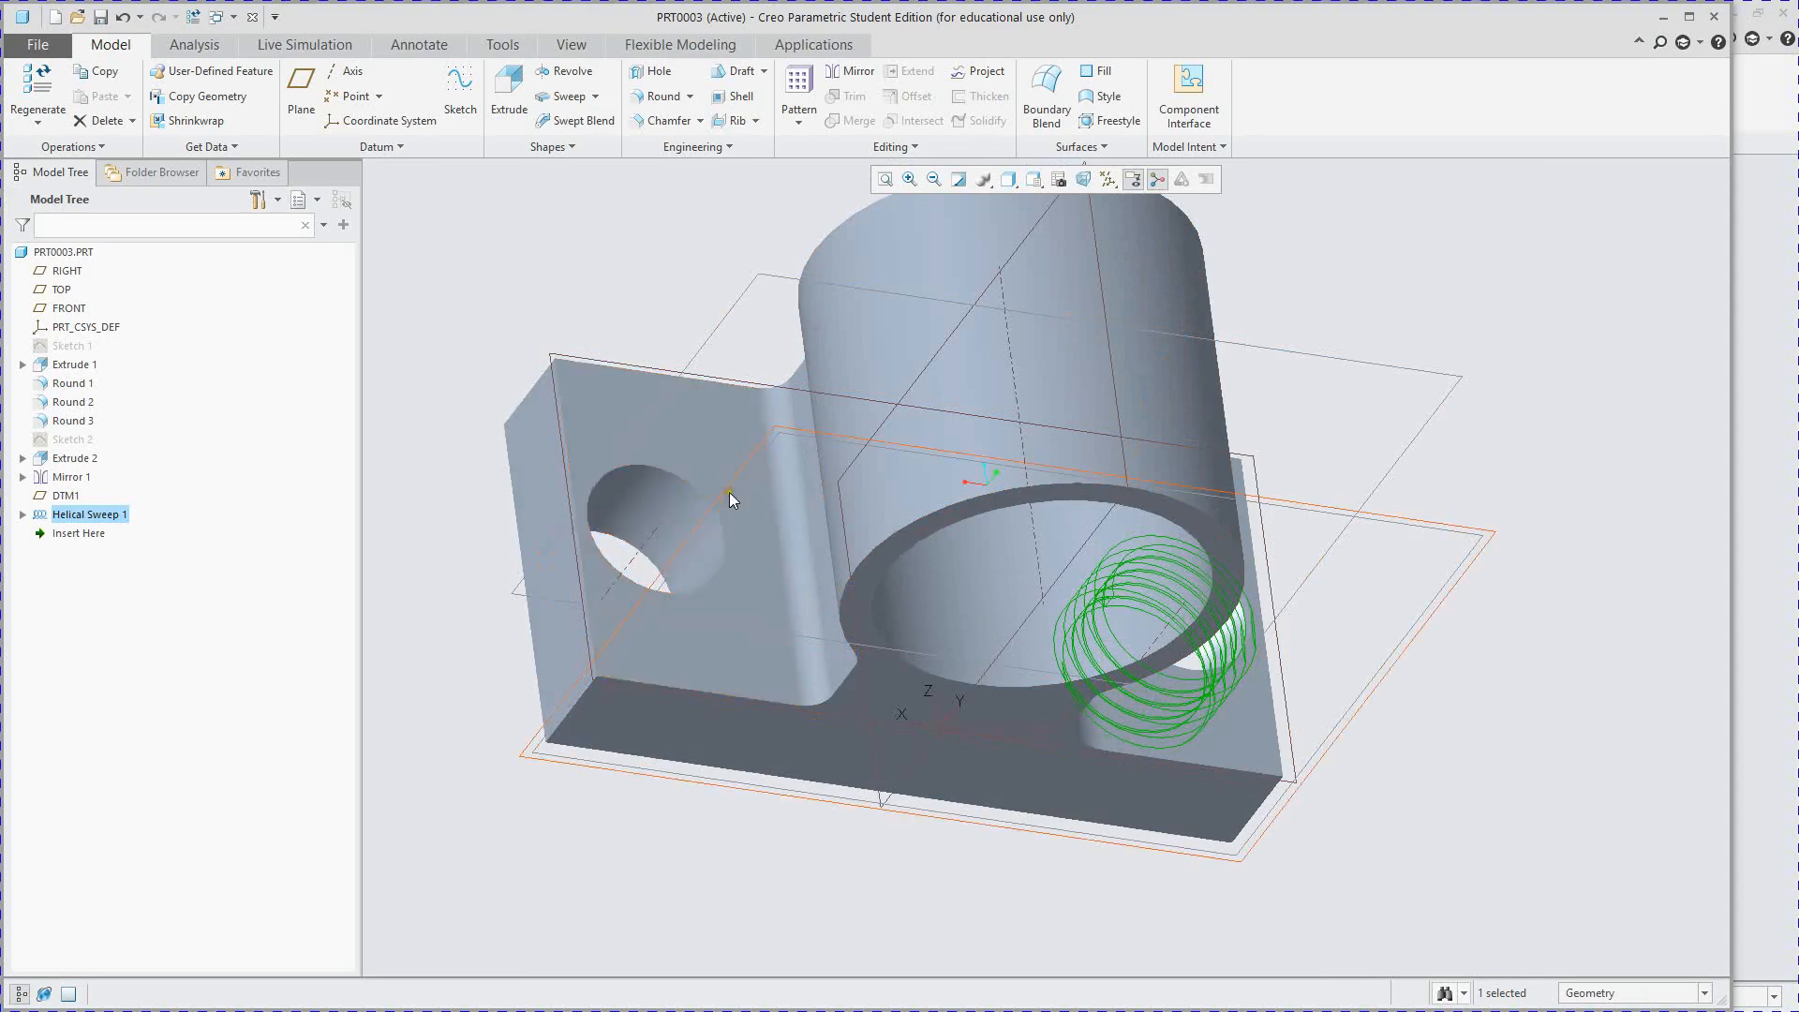
pyautogui.moveTo(671, 439); pyautogui.dragTo(723, 309, button='middle')
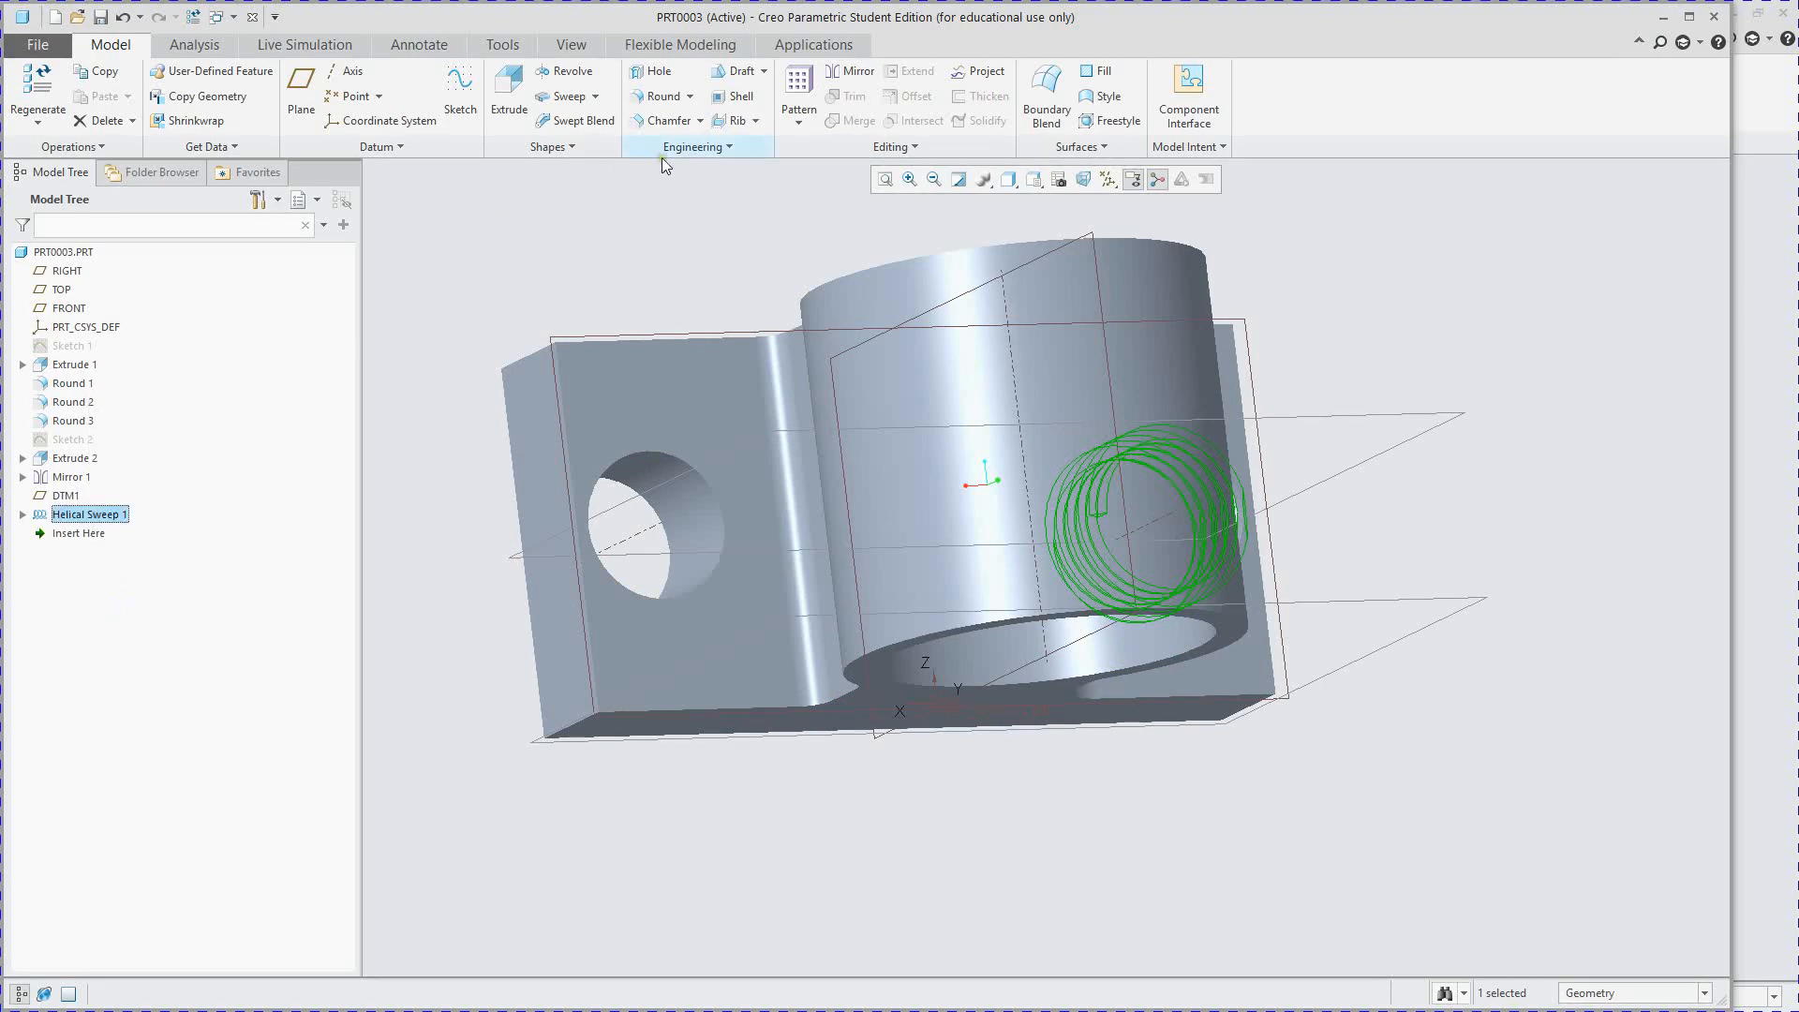
# - Mirror the helical sweep thread about the RIGHT plane onto the opposite mounting hole
pyautogui.click(842, 74)
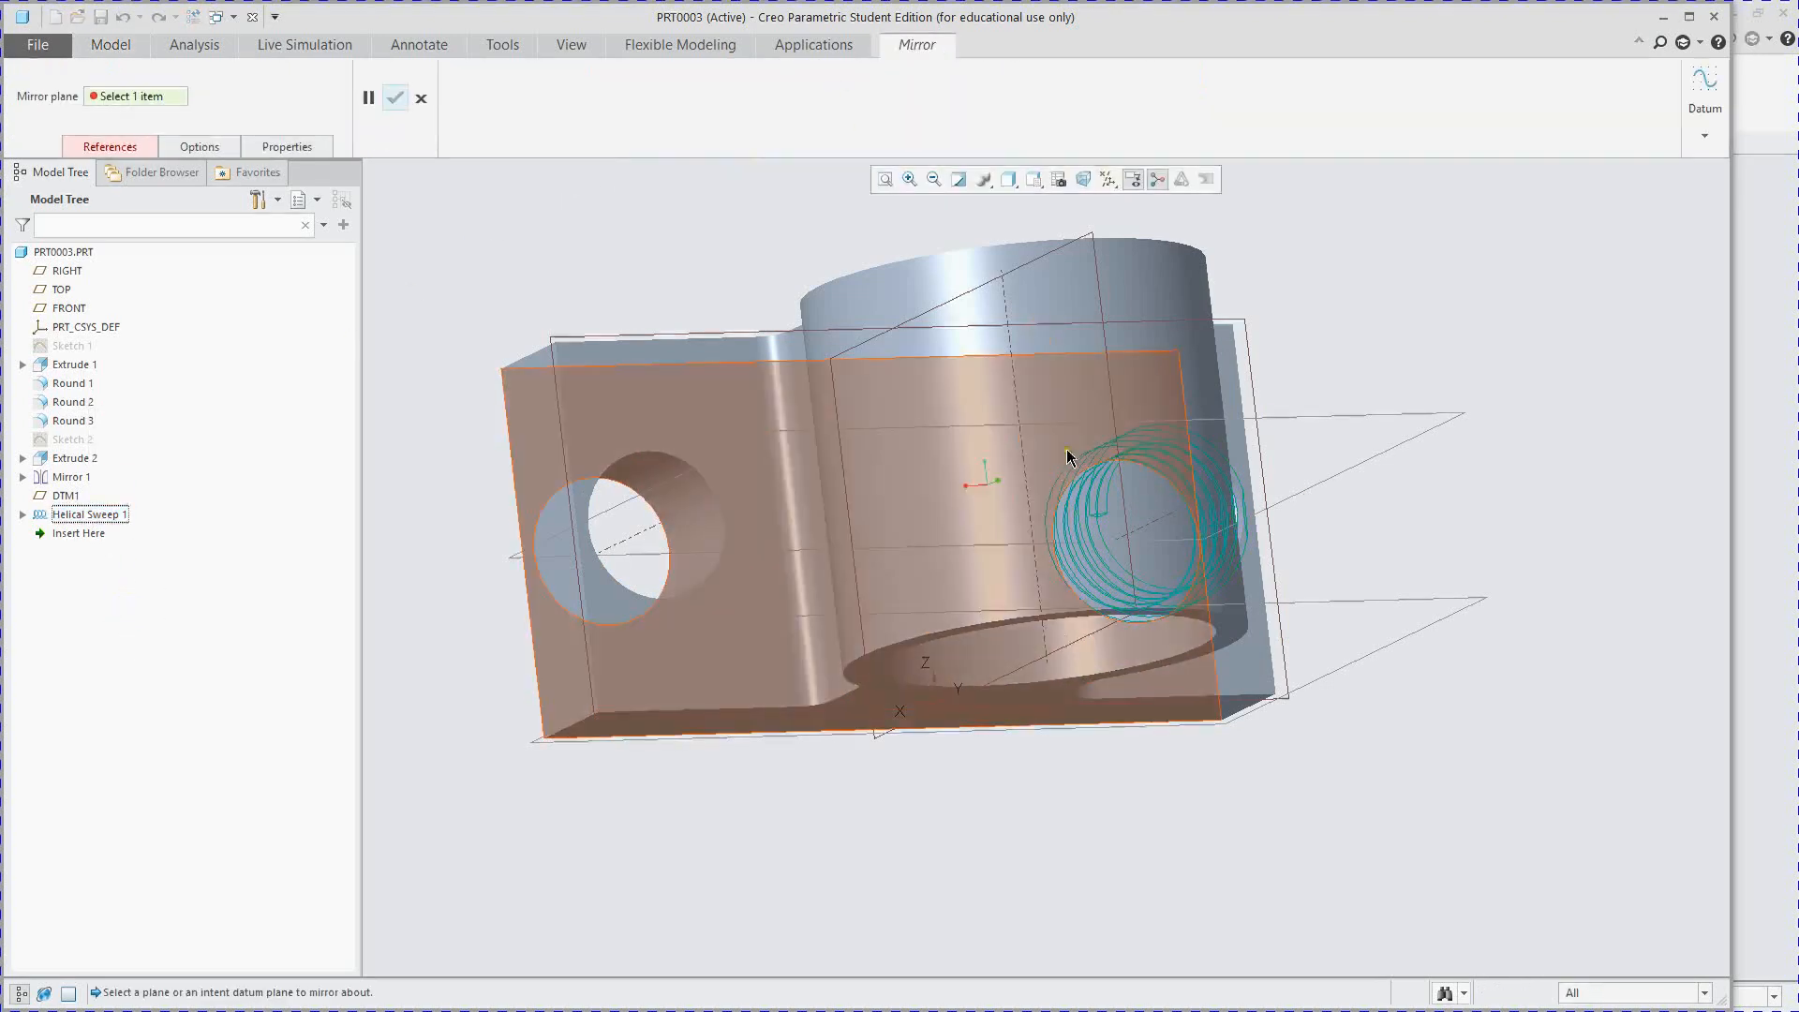
pyautogui.click(1113, 373)
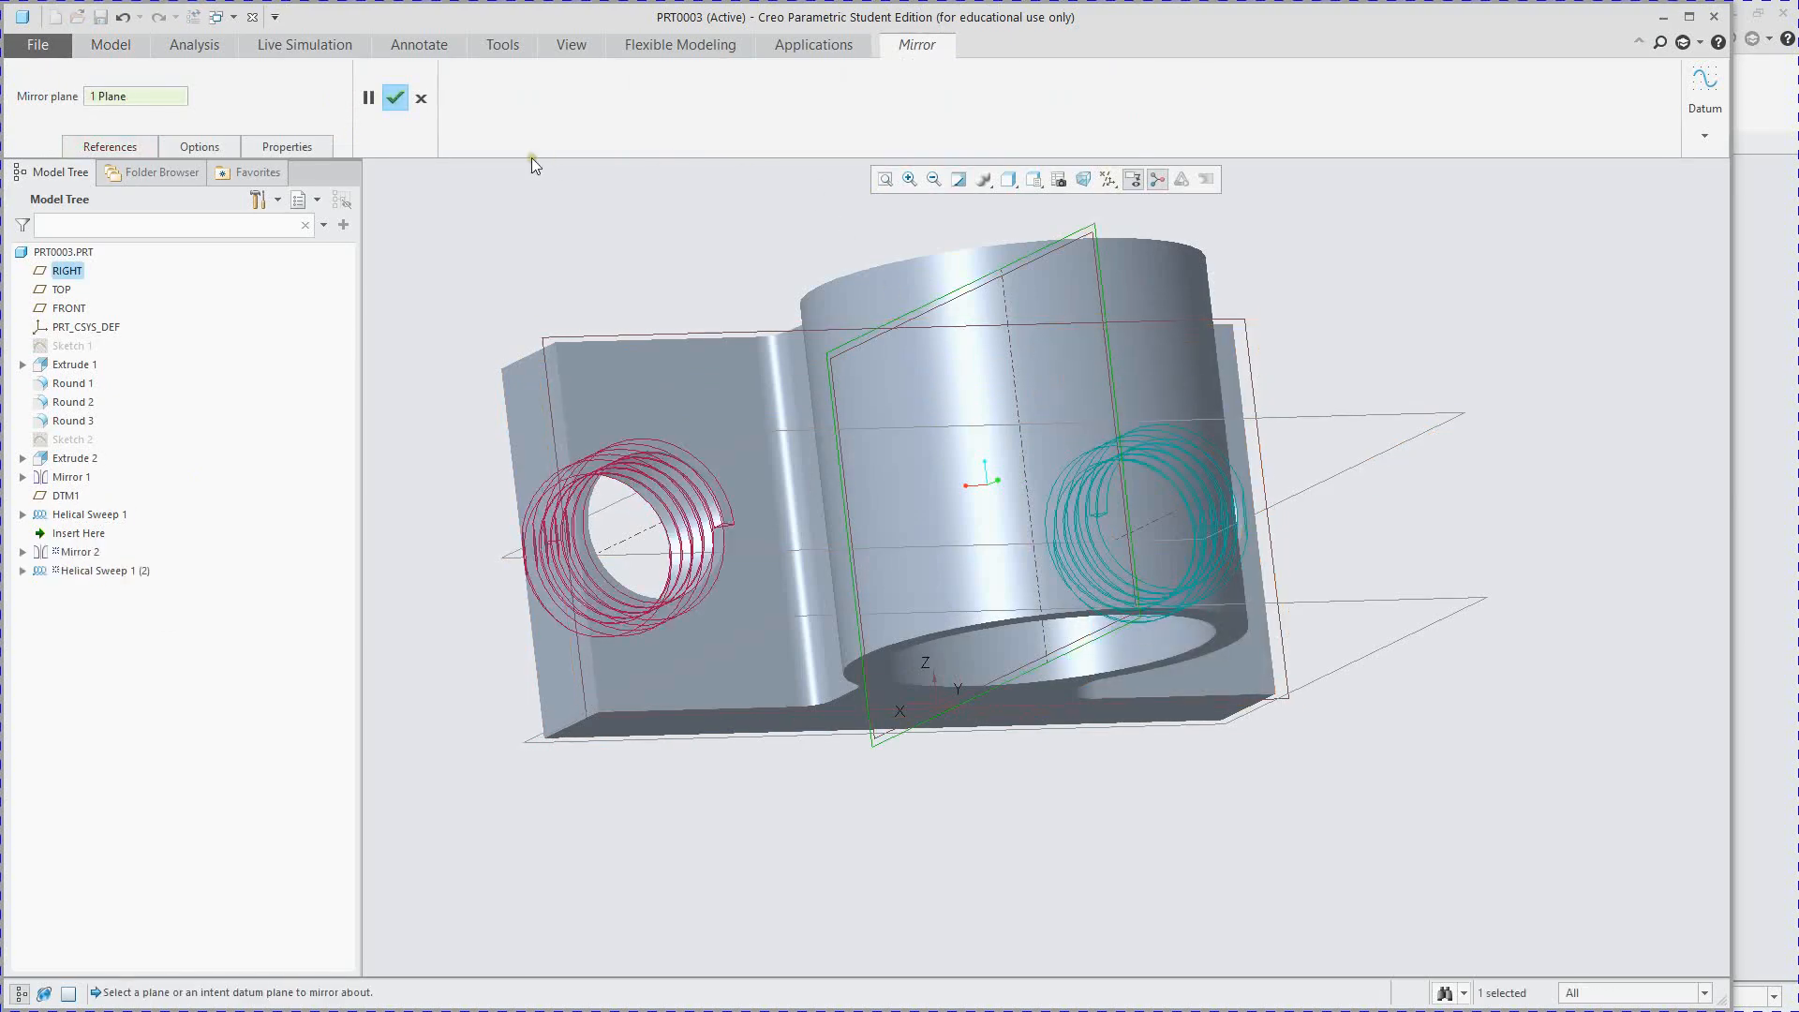
pyautogui.moveTo(1097, 519); pyautogui.dragTo(1084, 499, button='middle')
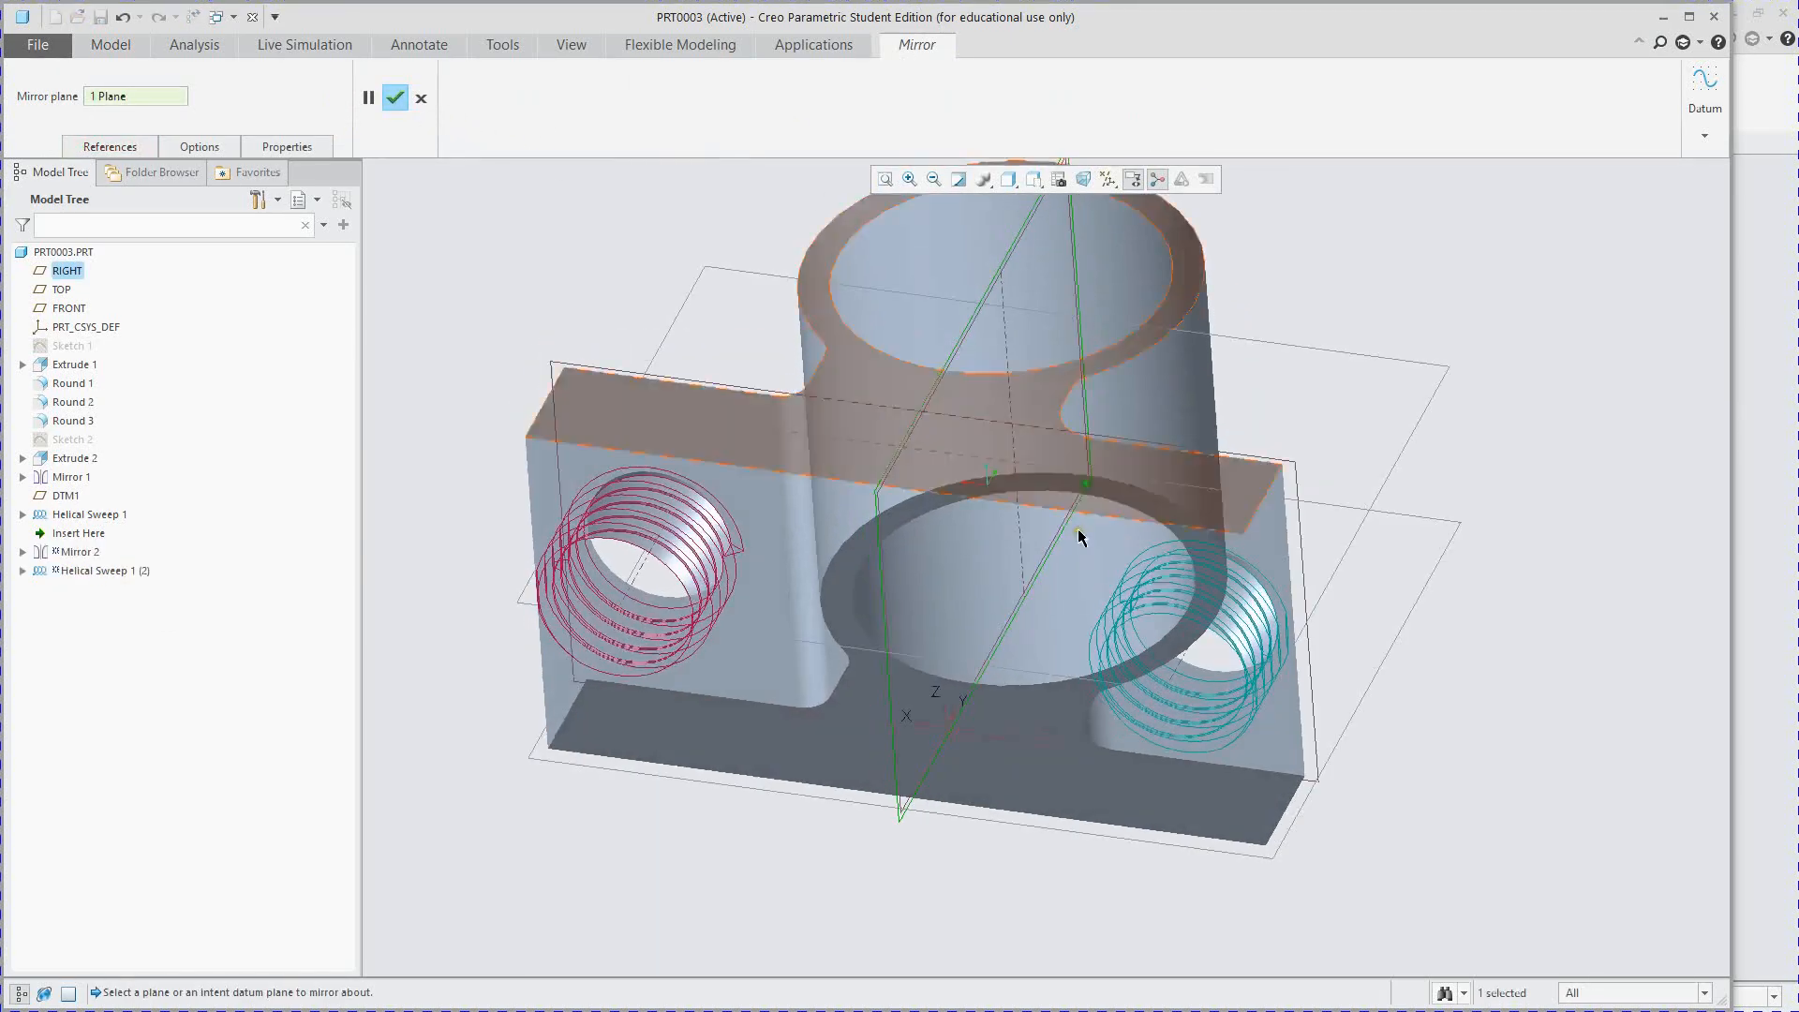
pyautogui.click(400, 107)
pyautogui.scroll(-2, 618, 422)
pyautogui.scroll(8, 655, 492)
pyautogui.moveTo(693, 541); pyautogui.dragTo(717, 590, button='middle')
pyautogui.scroll(-5, 705, 581)
pyautogui.scroll(3, 745, 551)
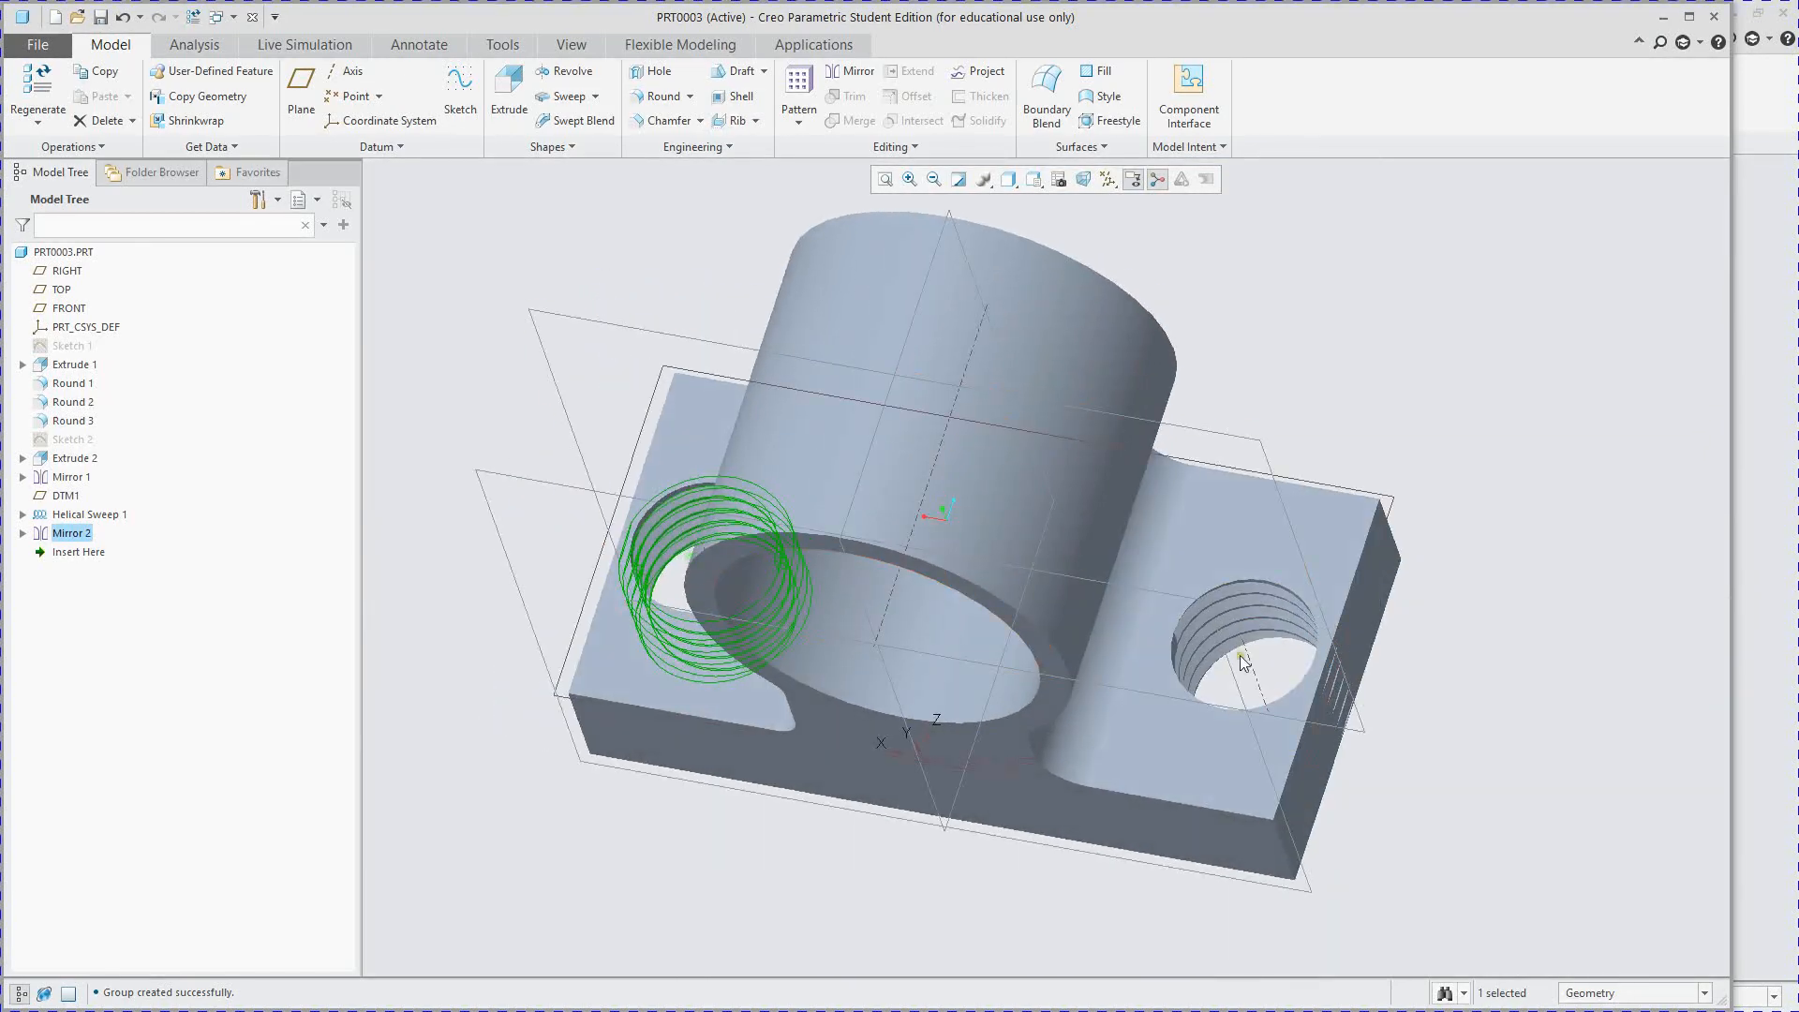
# - Examine the mirrored thread in its mounting hole from both the tube side and the underside of the base
pyautogui.moveTo(1132, 750); pyautogui.dragTo(750, 592, button='middle')
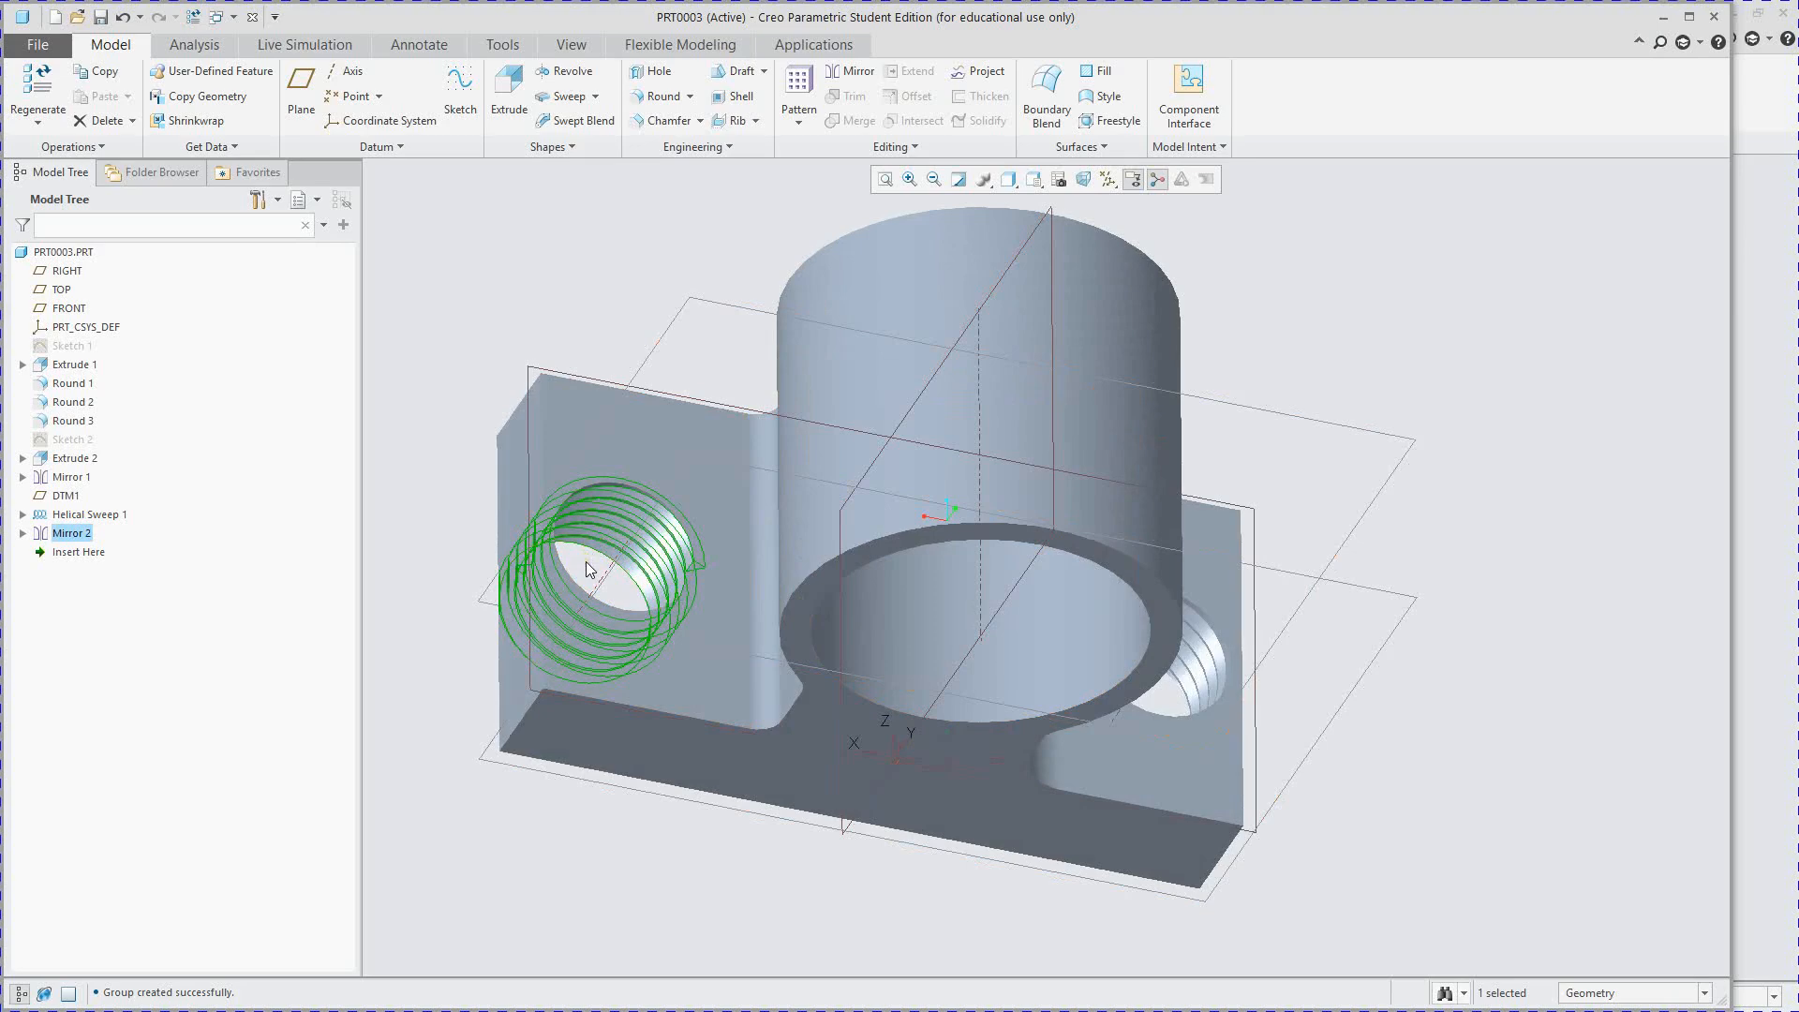
pyautogui.moveTo(841, 635)
pyautogui.mouseDown(button='middle')
pyautogui.moveTo(776, 610)
pyautogui.moveTo(871, 609)
pyautogui.moveTo(785, 591)
pyautogui.moveTo(847, 628)
pyautogui.mouseUp(button='middle')
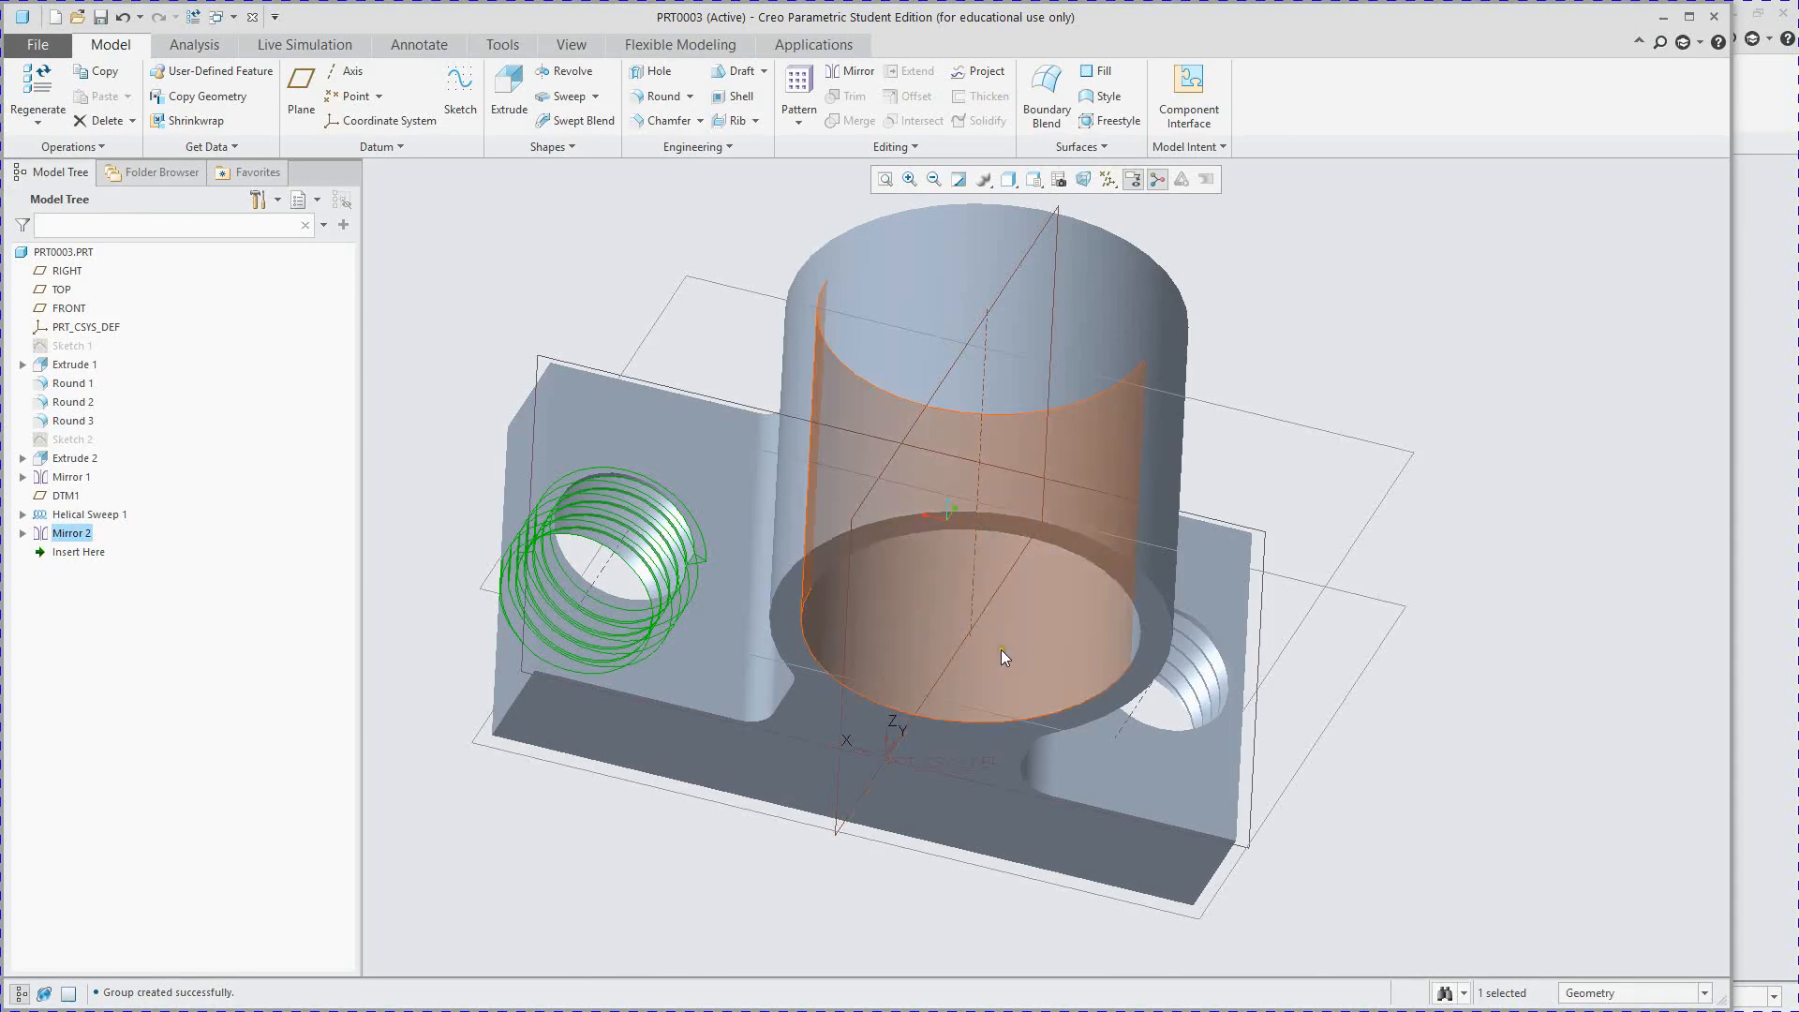
pyautogui.moveTo(970, 663)
pyautogui.mouseDown(button='middle')
pyautogui.moveTo(923, 622)
pyautogui.moveTo(980, 637)
pyautogui.moveTo(917, 604)
pyautogui.moveTo(958, 639)
pyautogui.mouseUp(button='middle')
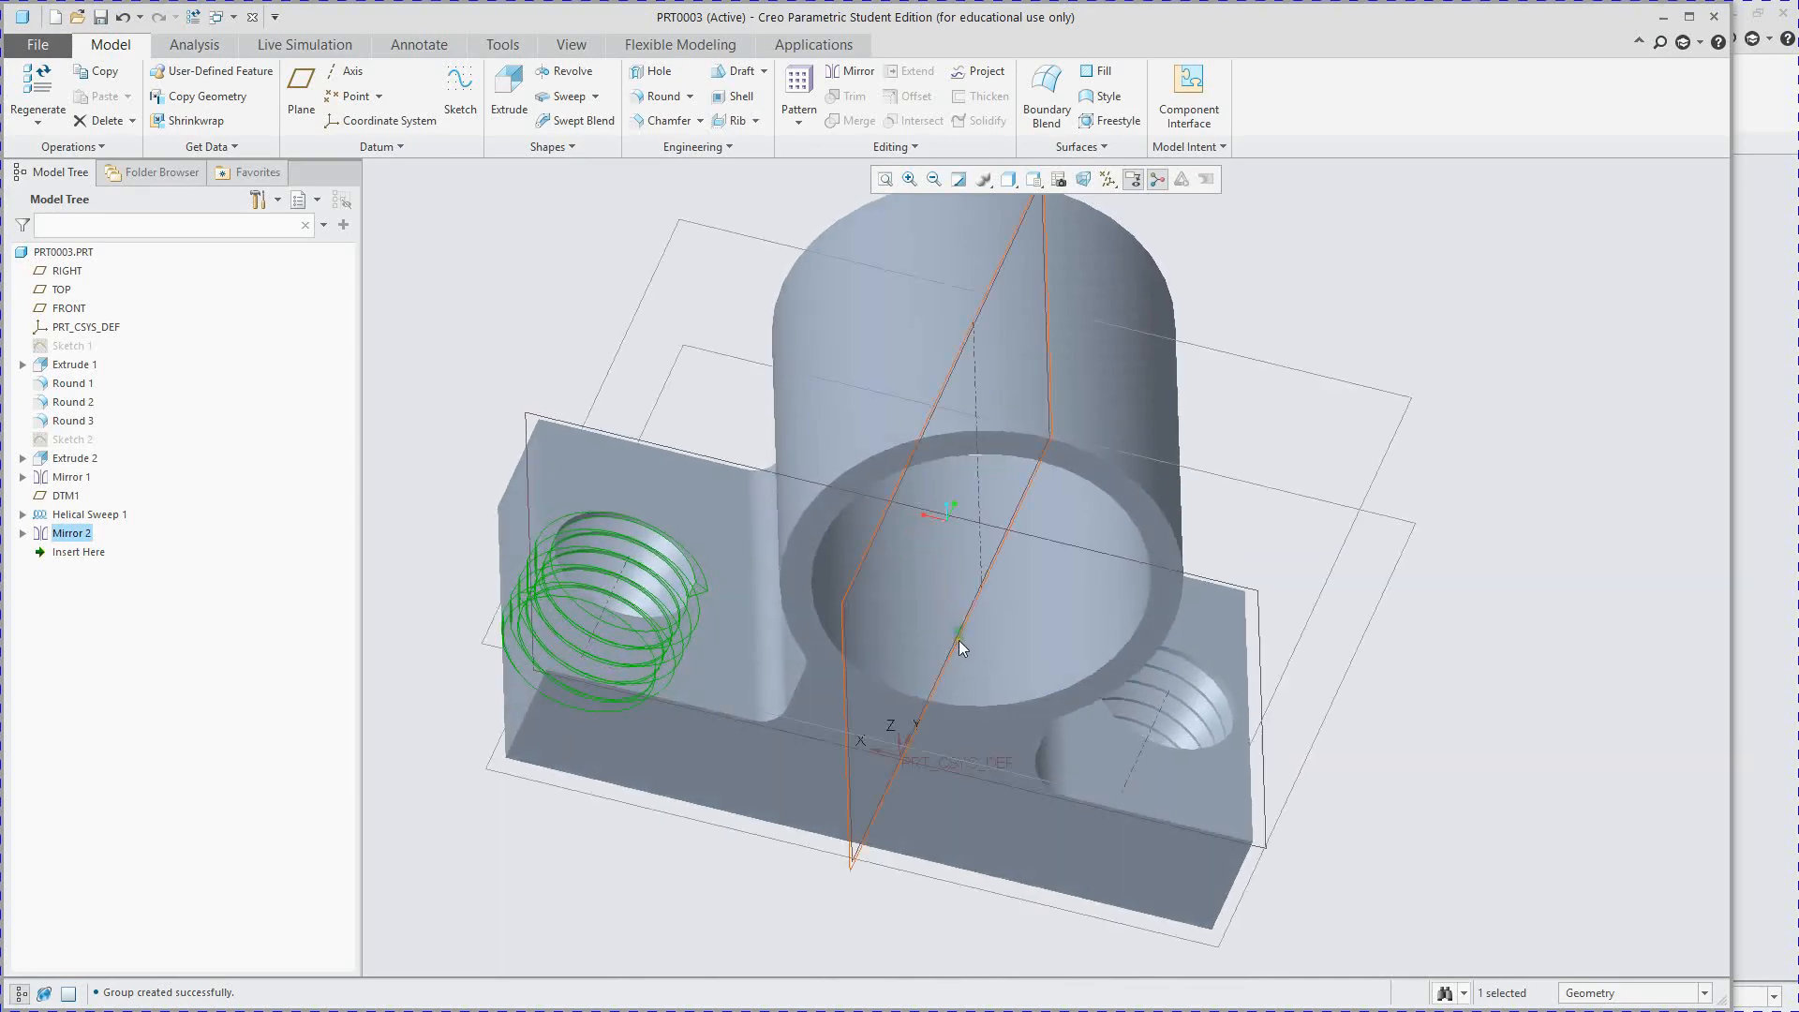
pyautogui.scroll(4, 958, 643)
pyautogui.scroll(-4, 960, 653)
pyautogui.scroll(2, 963, 662)
pyautogui.scroll(-1, 964, 661)
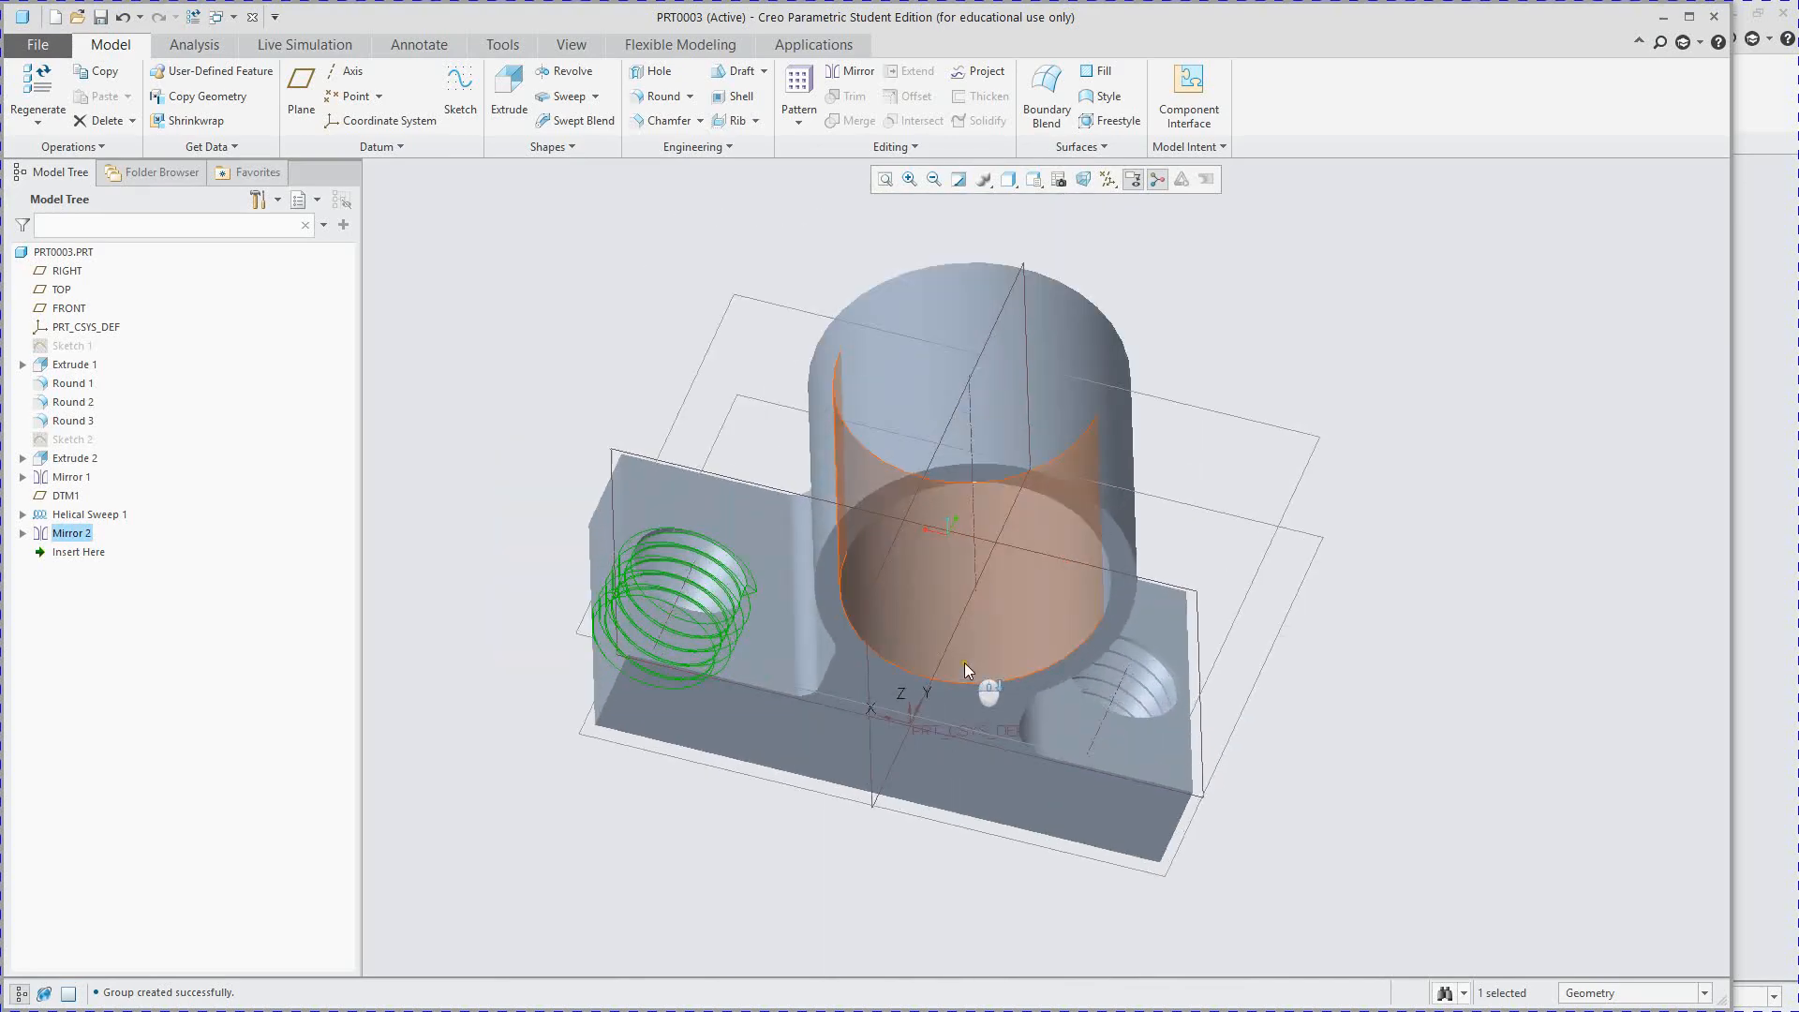
pyautogui.scroll(-2, 964, 662)
pyautogui.scroll(1, 1008, 641)
pyautogui.moveTo(1023, 626)
pyautogui.mouseDown(button='middle')
pyautogui.moveTo(926, 571)
pyautogui.moveTo(1031, 621)
pyautogui.moveTo(1007, 615)
pyautogui.mouseUp(button='middle')
pyautogui.scroll(3, 998, 617)
pyautogui.scroll(-2, 999, 617)
pyautogui.moveTo(998, 798); pyautogui.dragTo(1050, 726, button='middle')
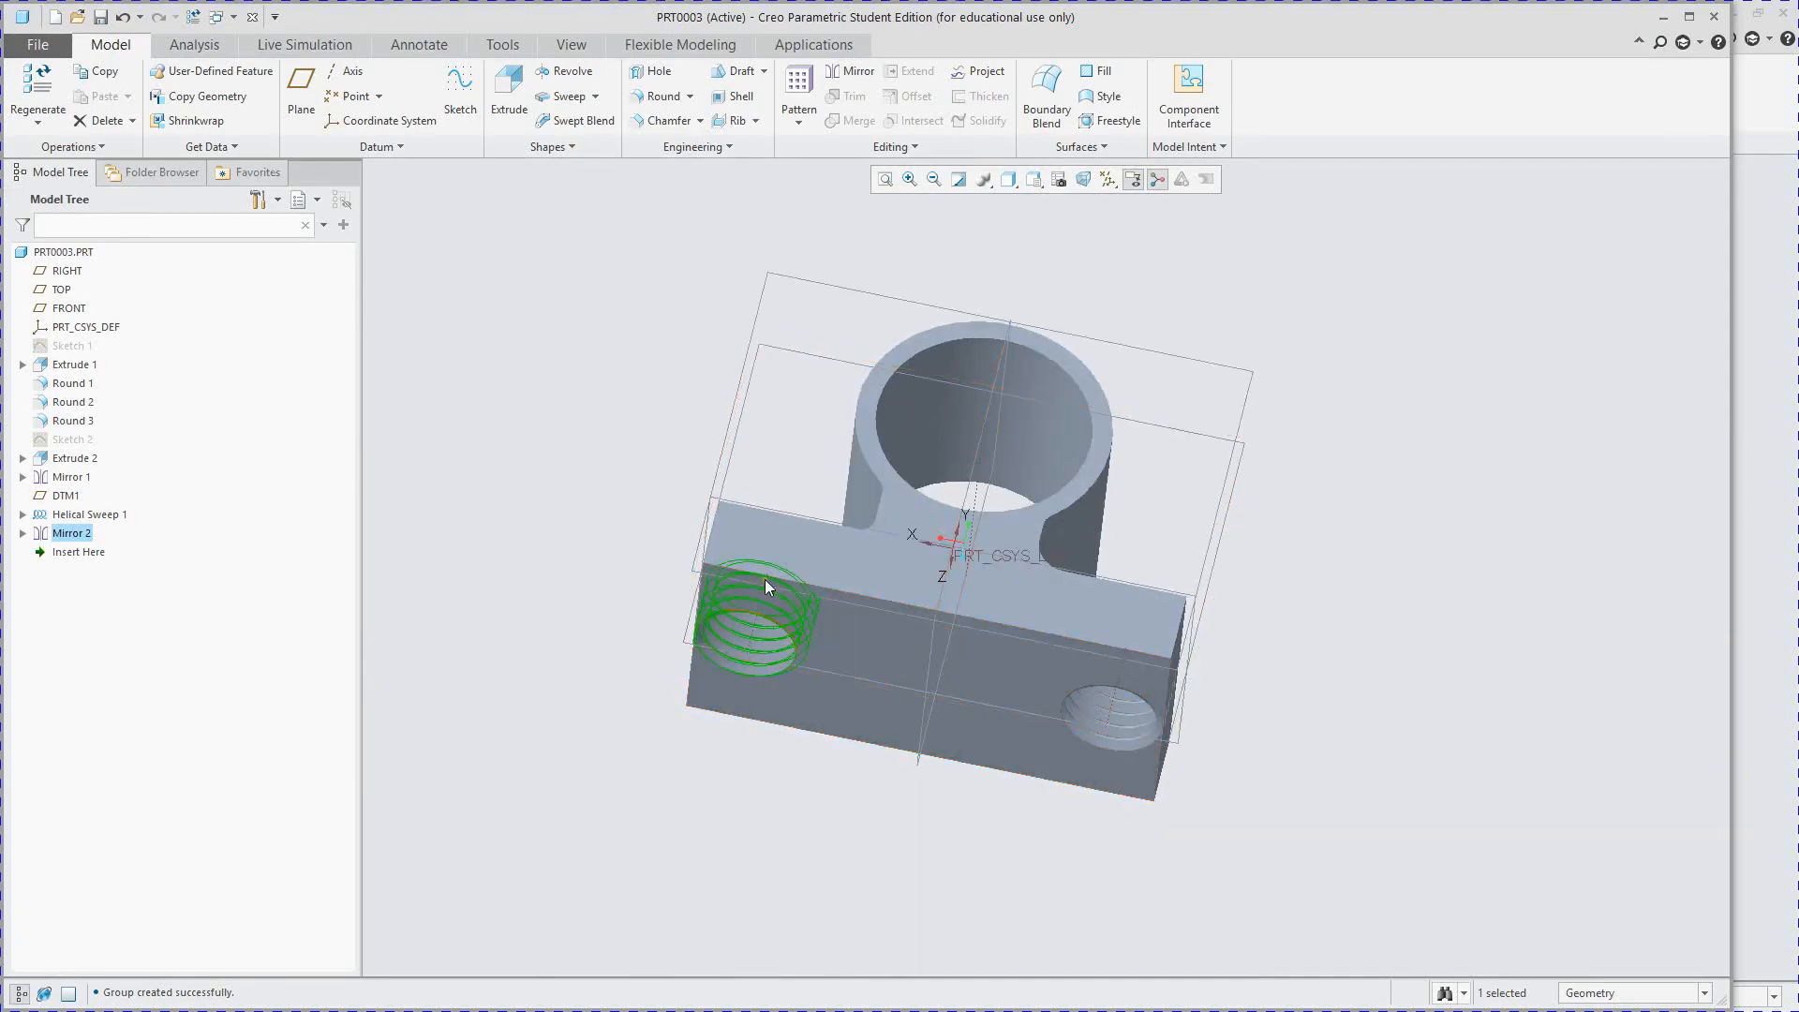
pyautogui.moveTo(948, 497); pyautogui.dragTo(957, 626, button='middle')
pyautogui.scroll(-2, 953, 497)
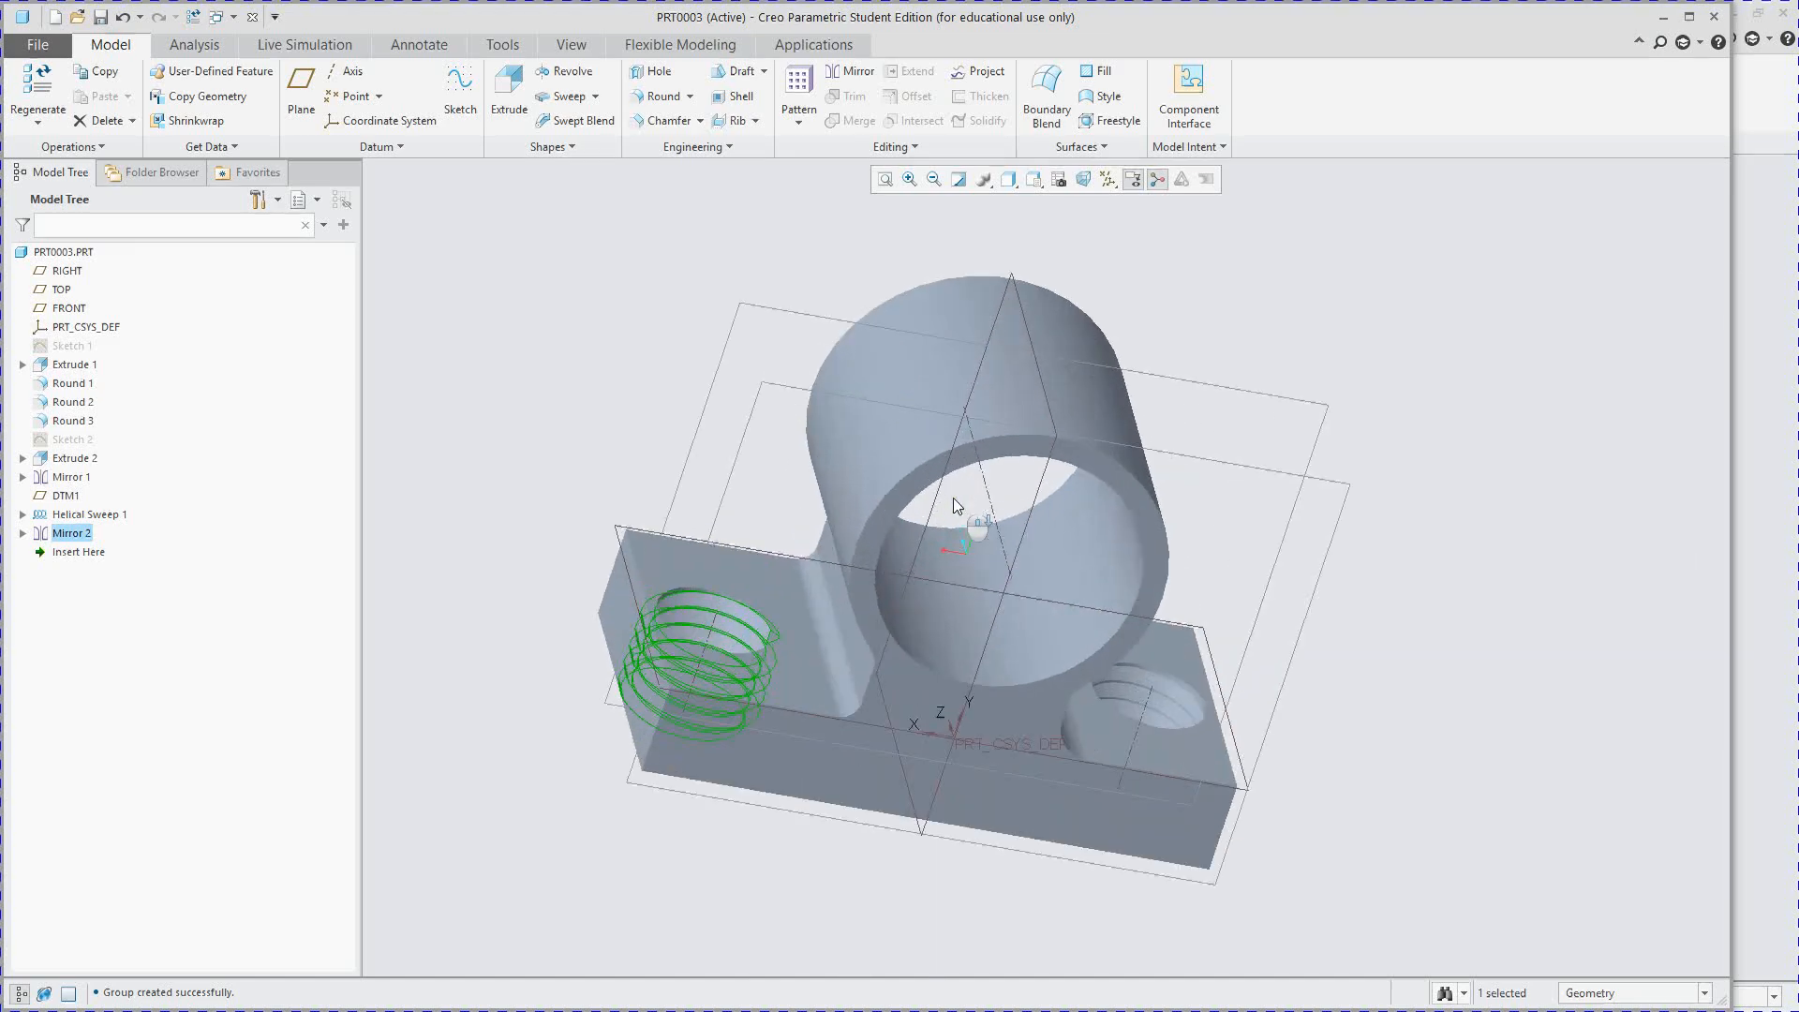
# - Compare the threads in both mounting holes and review the whole bracket from several angles
pyautogui.moveTo(953, 498); pyautogui.dragTo(847, 677, button='middle')
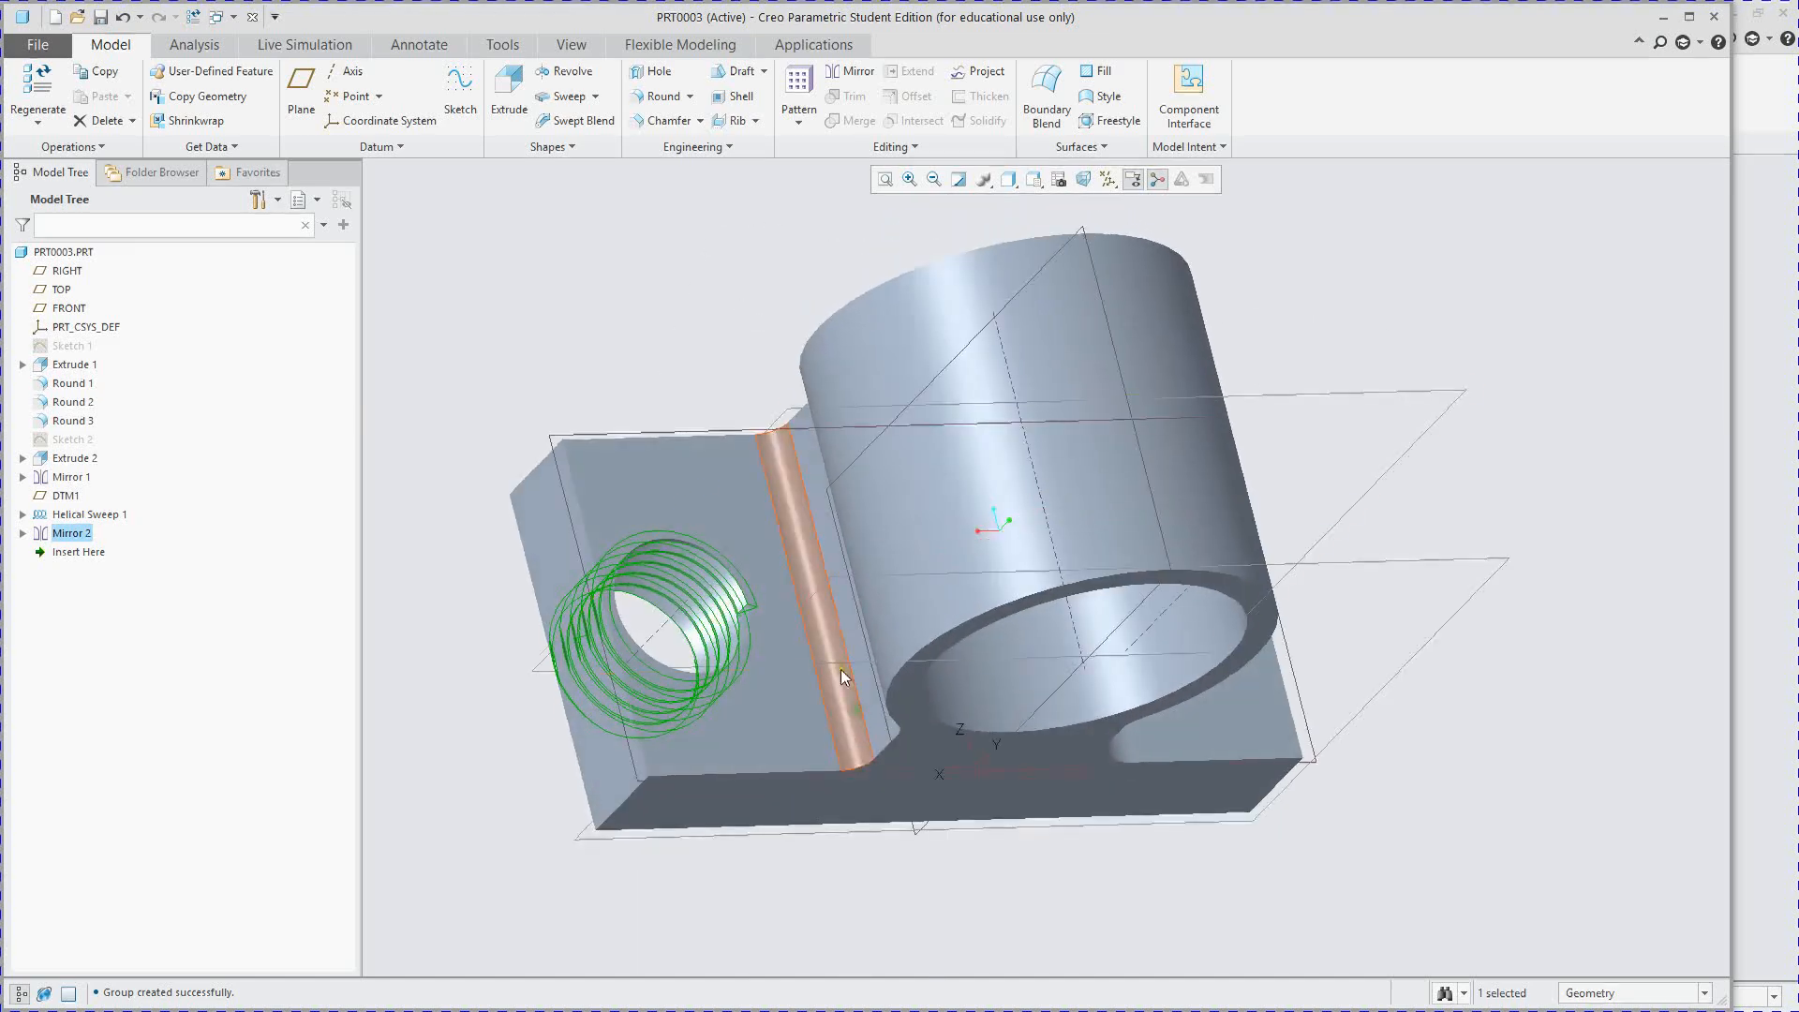
pyautogui.scroll(2, 1076, 591)
pyautogui.scroll(-3, 1075, 590)
pyautogui.moveTo(1031, 591); pyautogui.dragTo(1058, 627, button='middle')
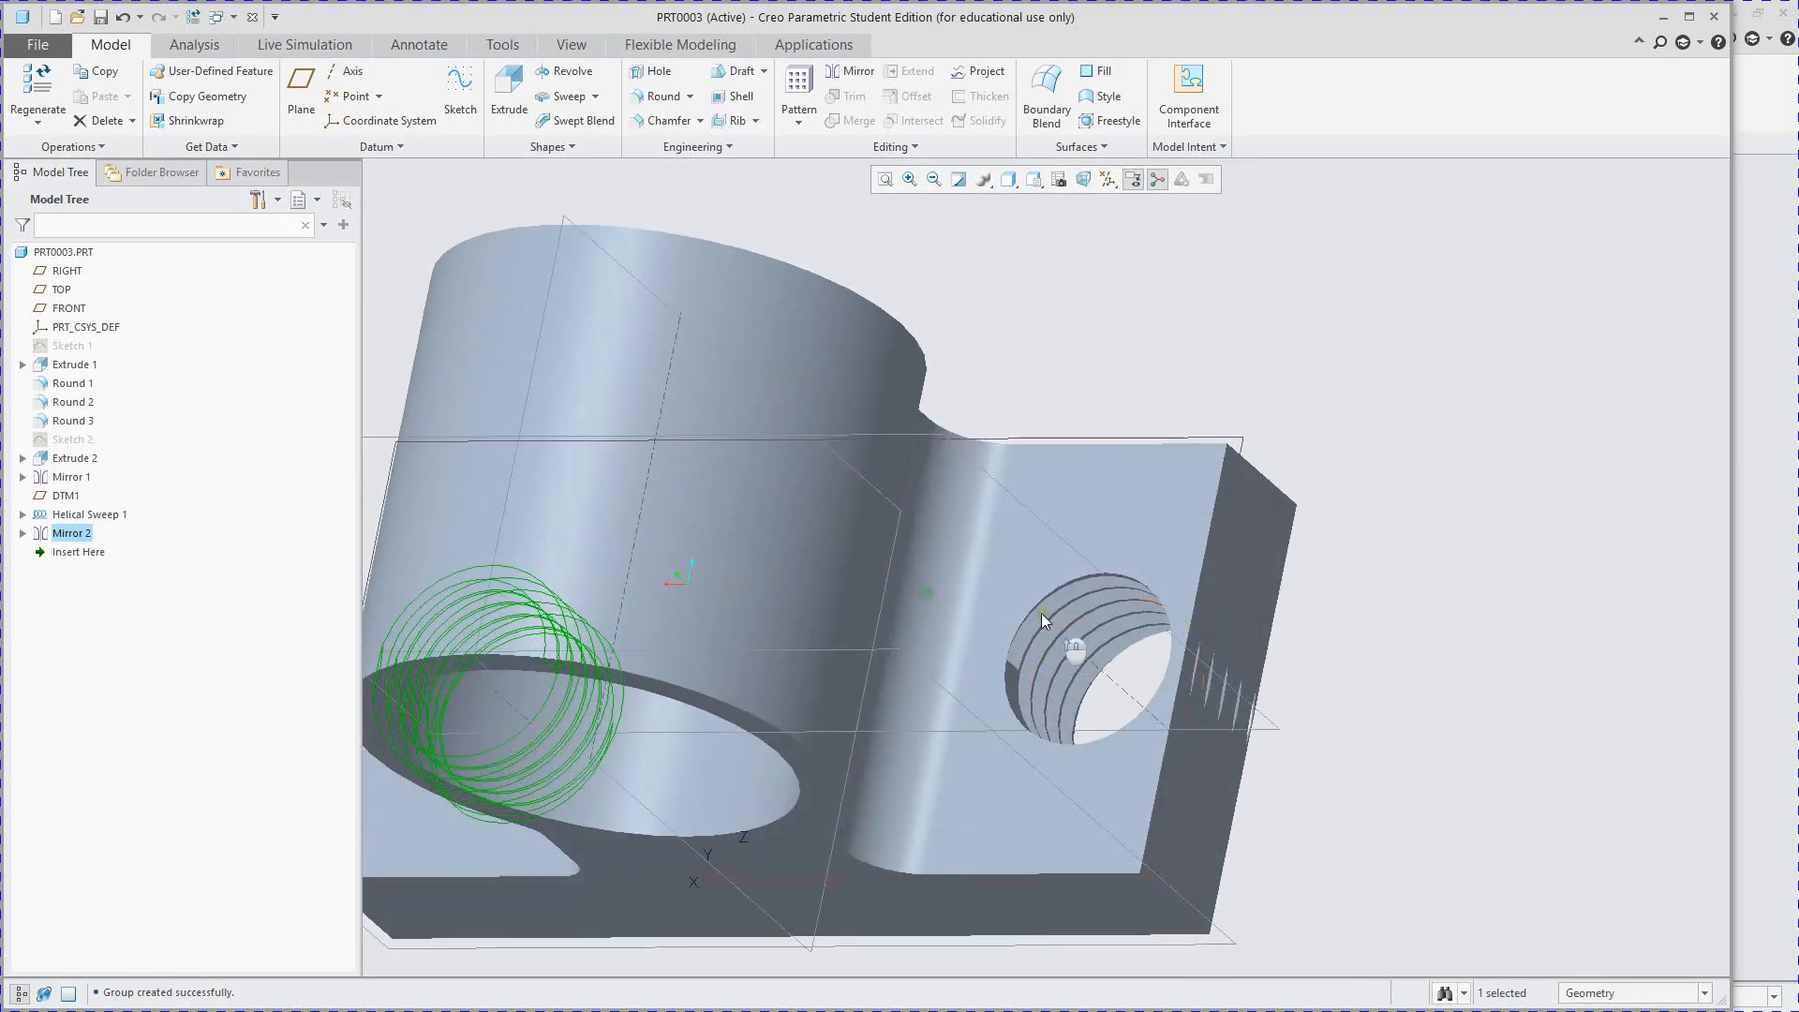
pyautogui.moveTo(953, 596); pyautogui.dragTo(743, 693, button='middle')
pyautogui.scroll(-2, 693, 690)
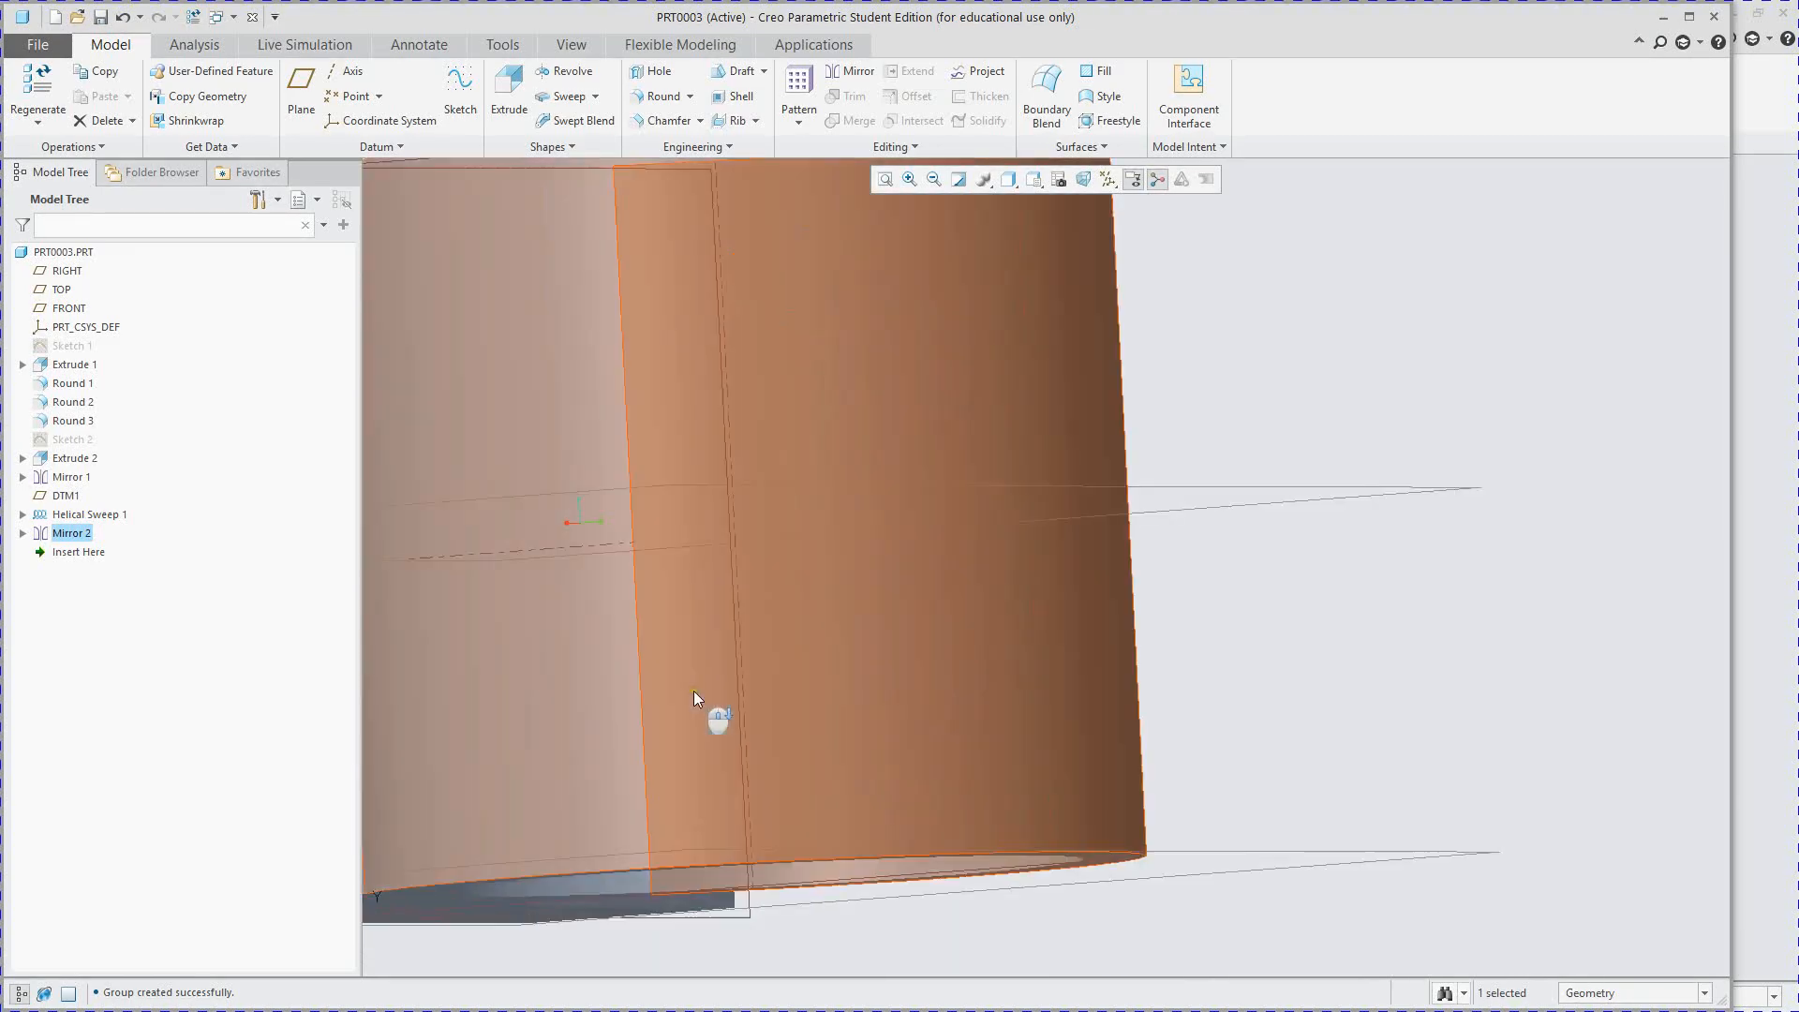
pyautogui.scroll(6, 603, 633)
pyautogui.moveTo(396, 645); pyautogui.dragTo(309, 596, button='middle')
pyautogui.keyDown('shift'); pyautogui.moveTo(641, 714); pyautogui.dragTo(828, 659, button='middle'); pyautogui.keyUp('shift')
pyautogui.scroll(2, 747, 798)
pyautogui.scroll(-4, 751, 814)
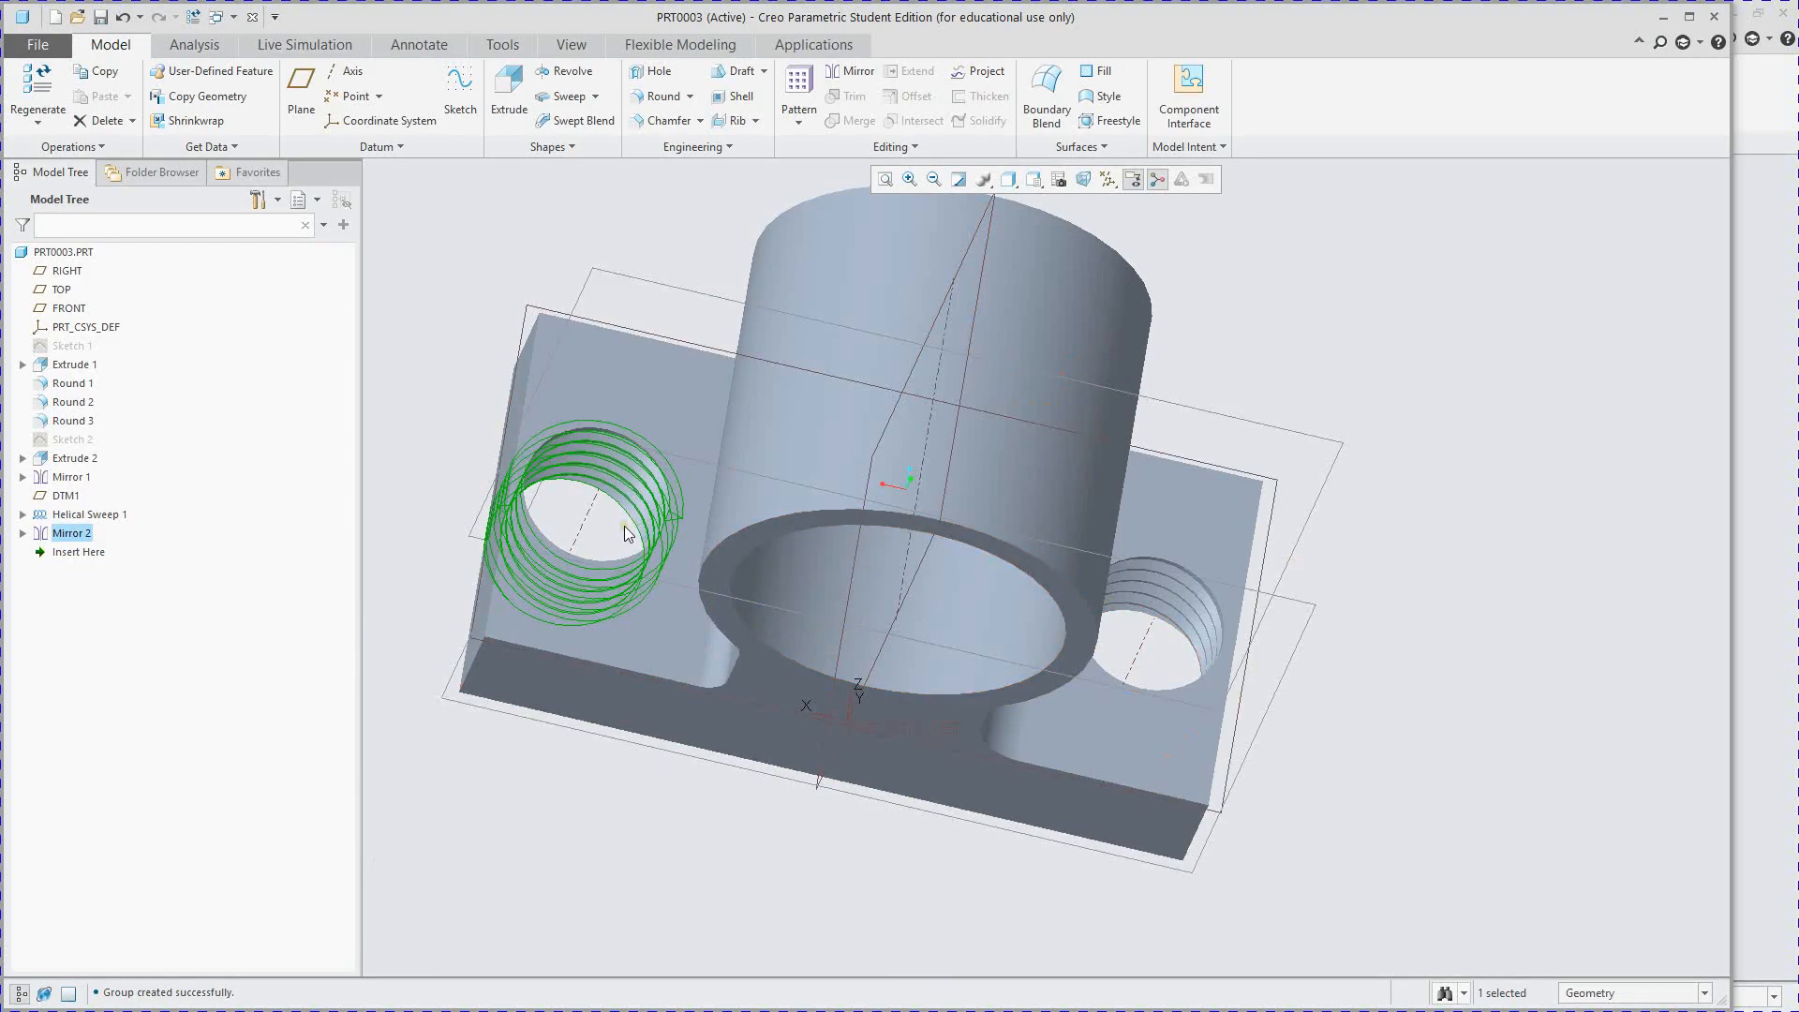
pyautogui.scroll(3, 706, 386)
pyautogui.scroll(-2, 748, 394)
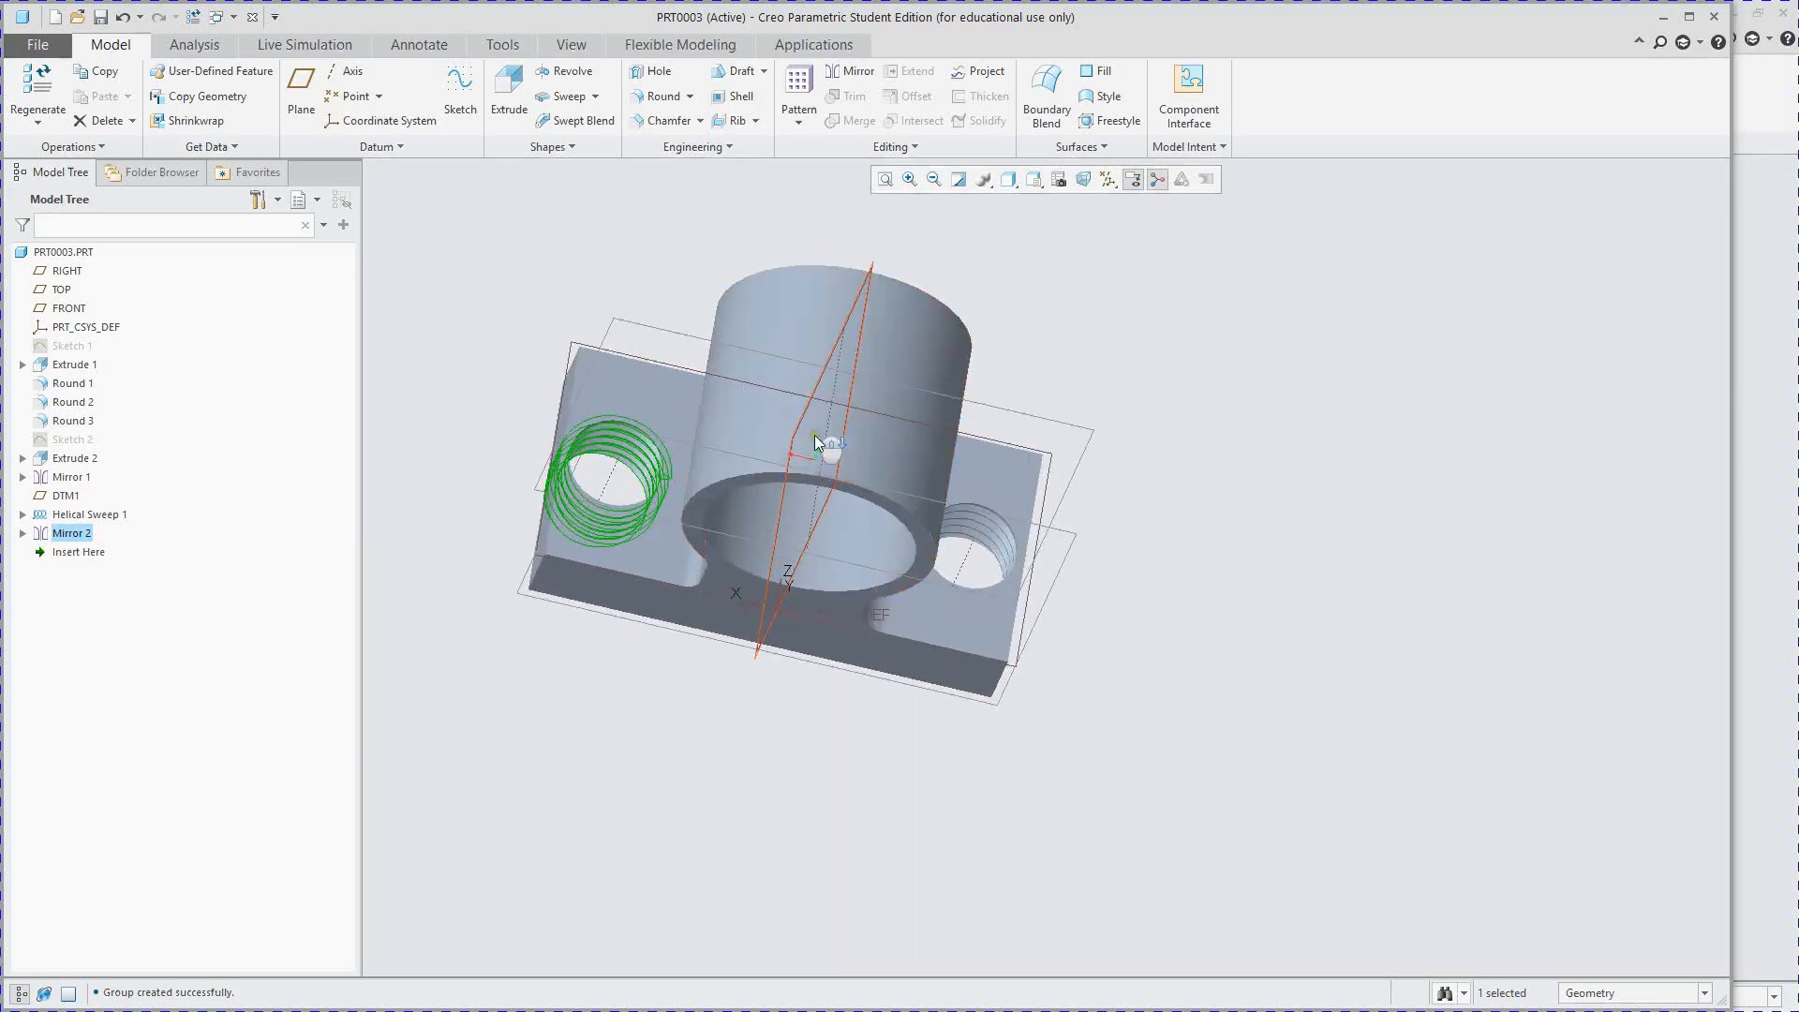
pyautogui.scroll(3, 828, 497)
pyautogui.scroll(-4, 823, 405)
pyautogui.moveTo(875, 531); pyautogui.dragTo(863, 413, button='middle')
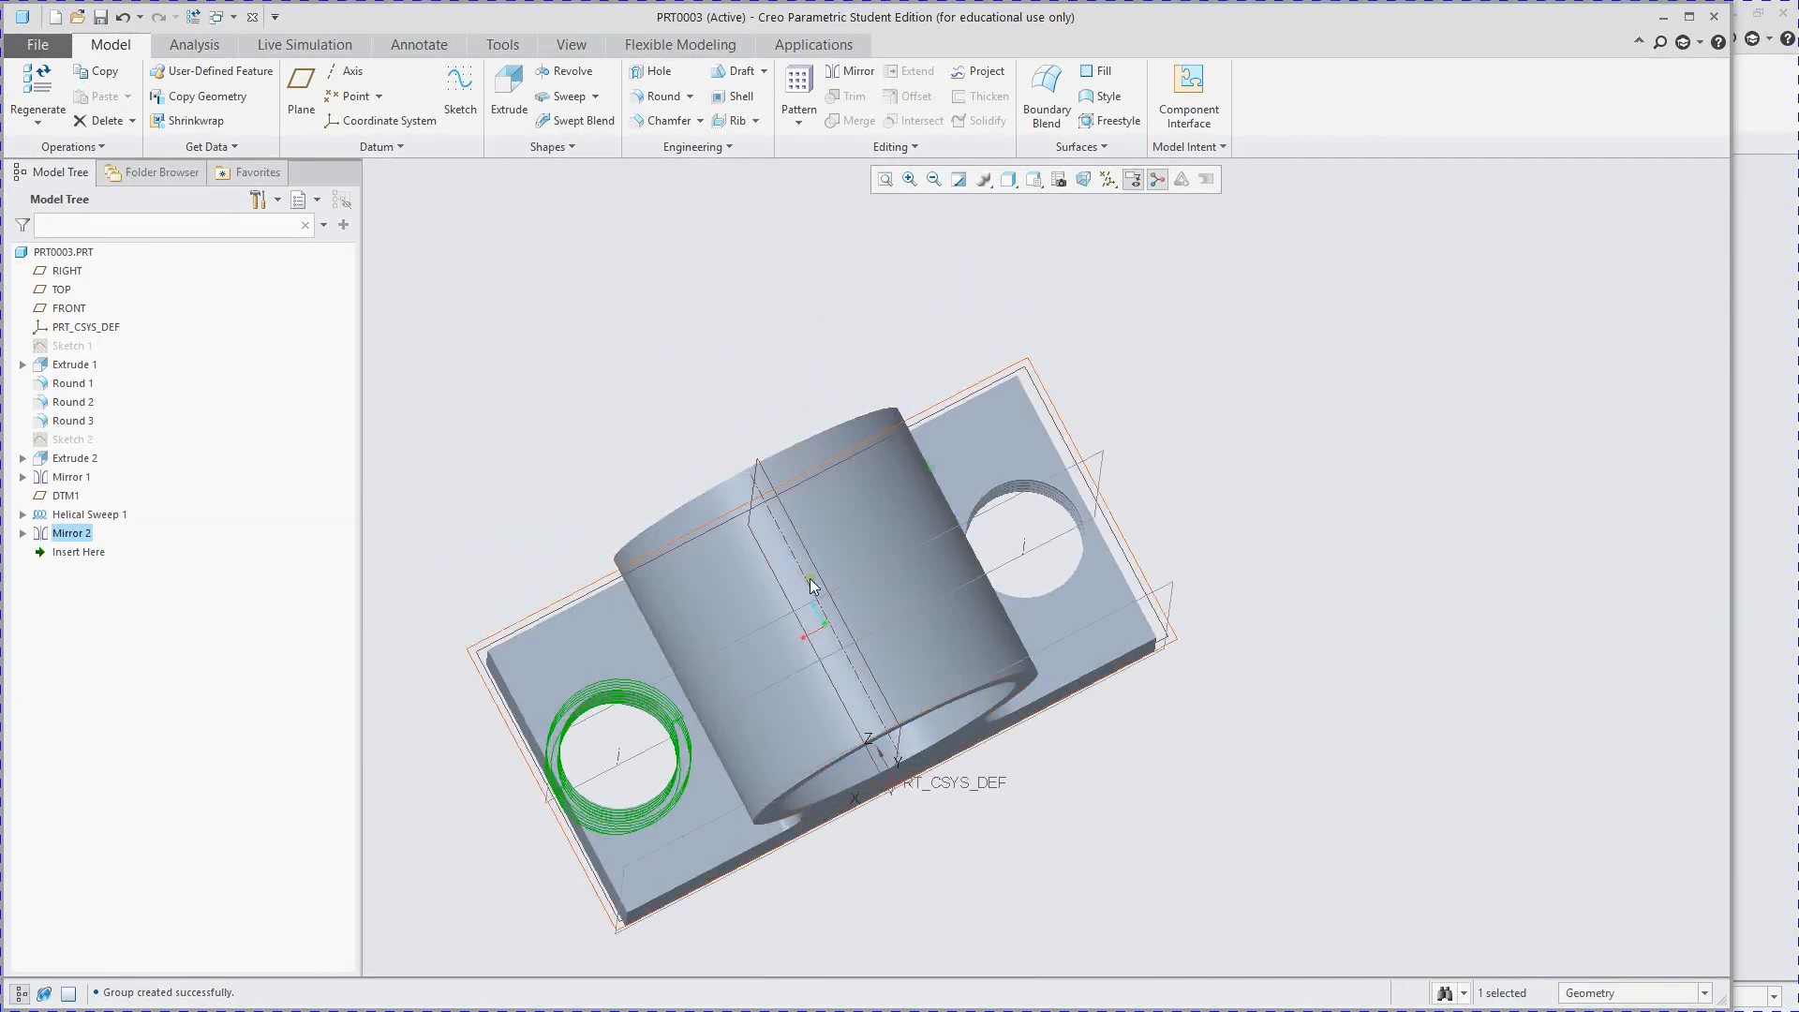
pyautogui.scroll(-2, 774, 734)
pyautogui.moveTo(789, 761); pyautogui.dragTo(633, 555, button='middle')
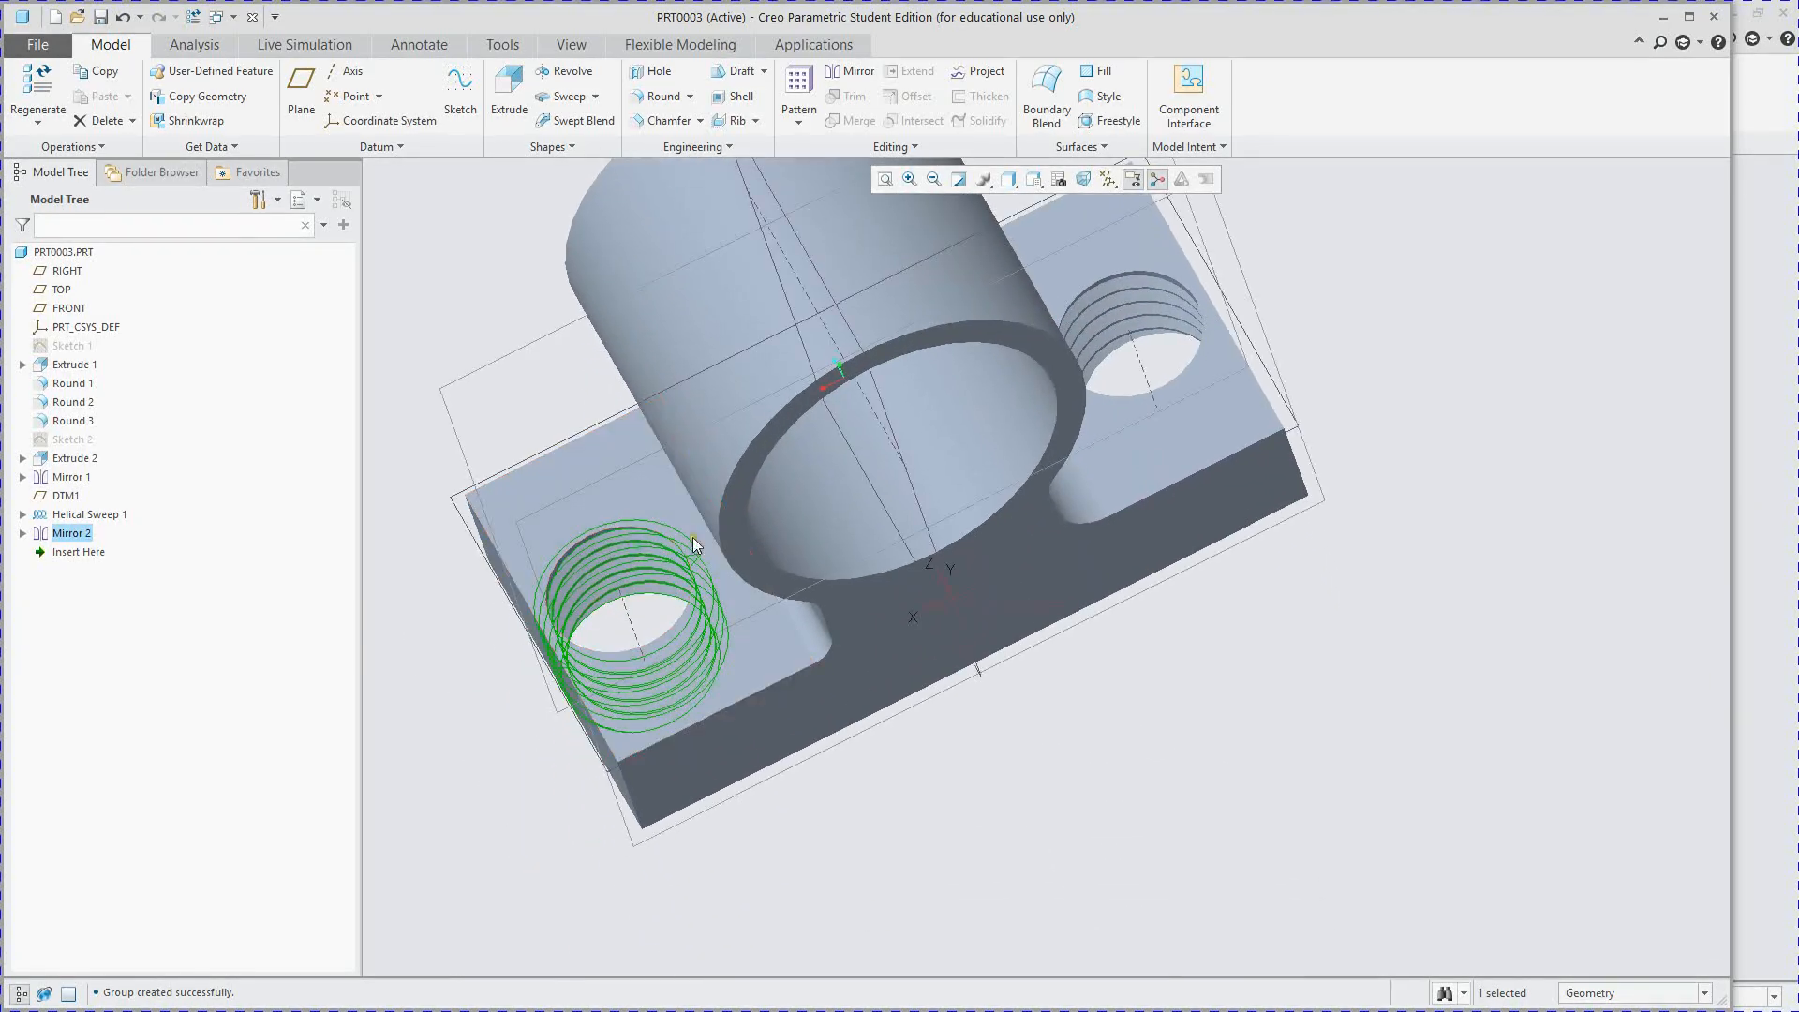
pyautogui.scroll(3, 853, 603)
pyautogui.scroll(-2, 852, 604)
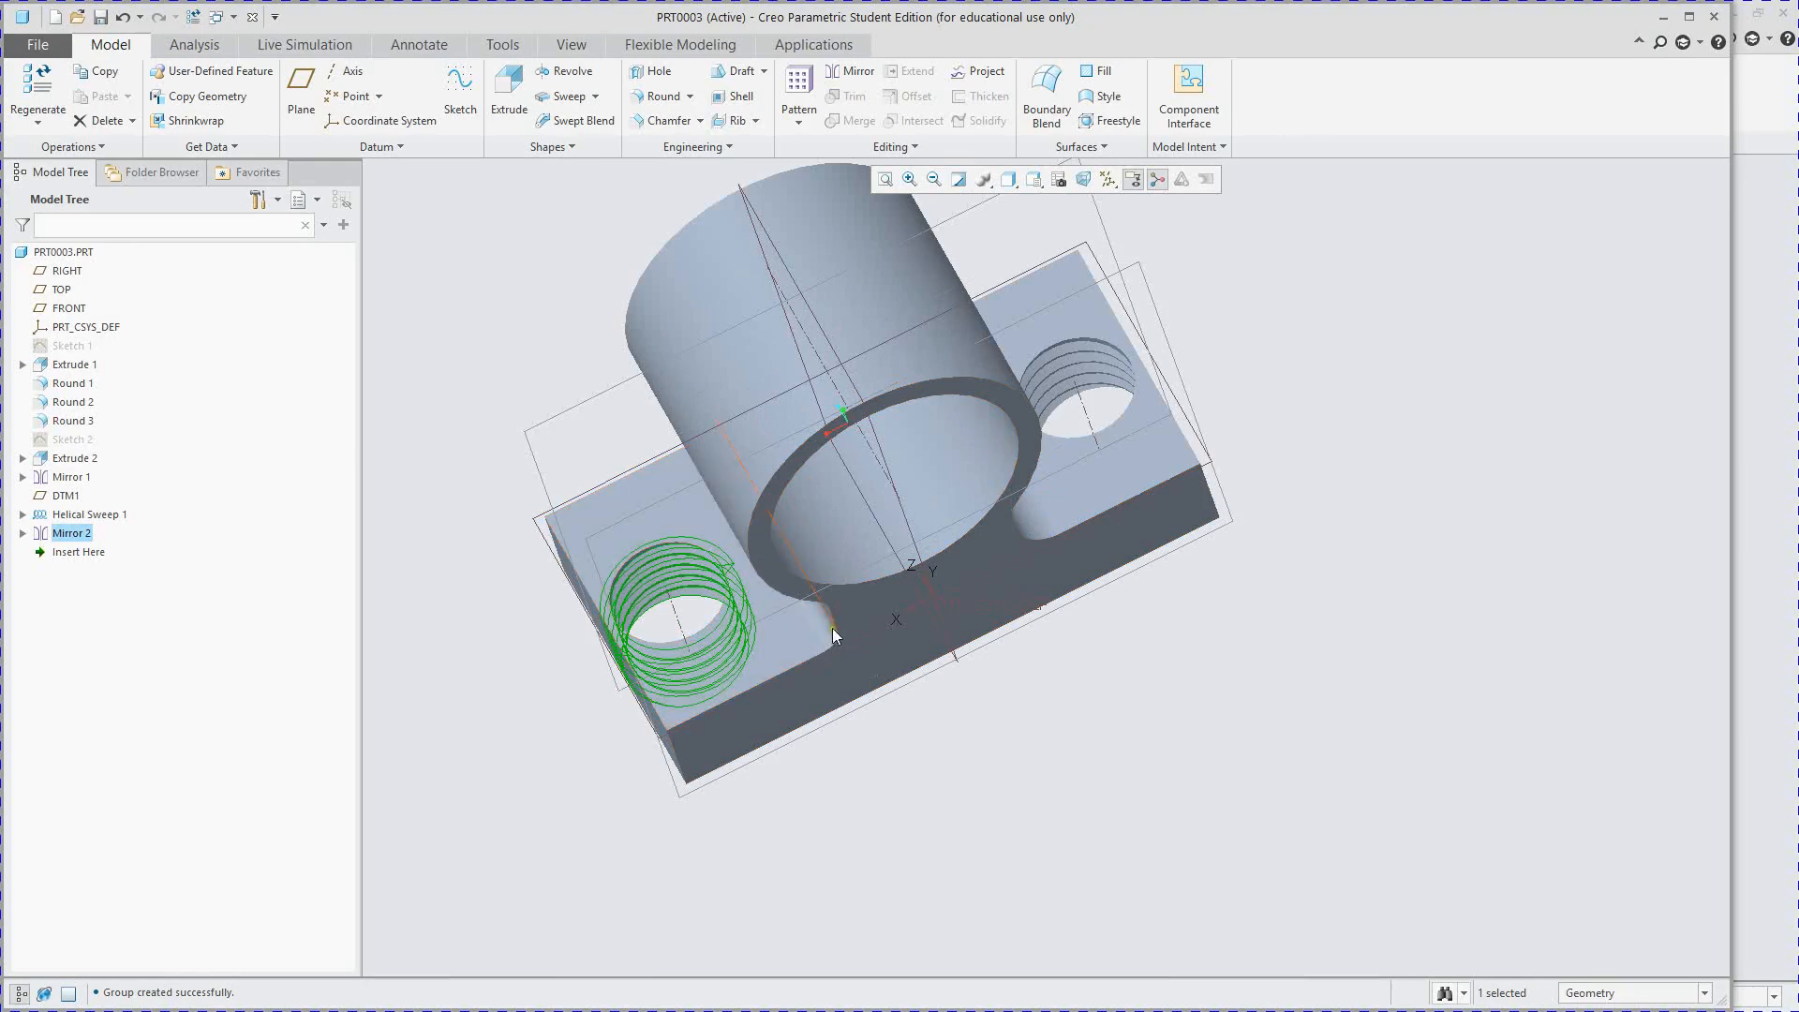
pyautogui.moveTo(817, 628); pyautogui.dragTo(909, 610, button='middle')
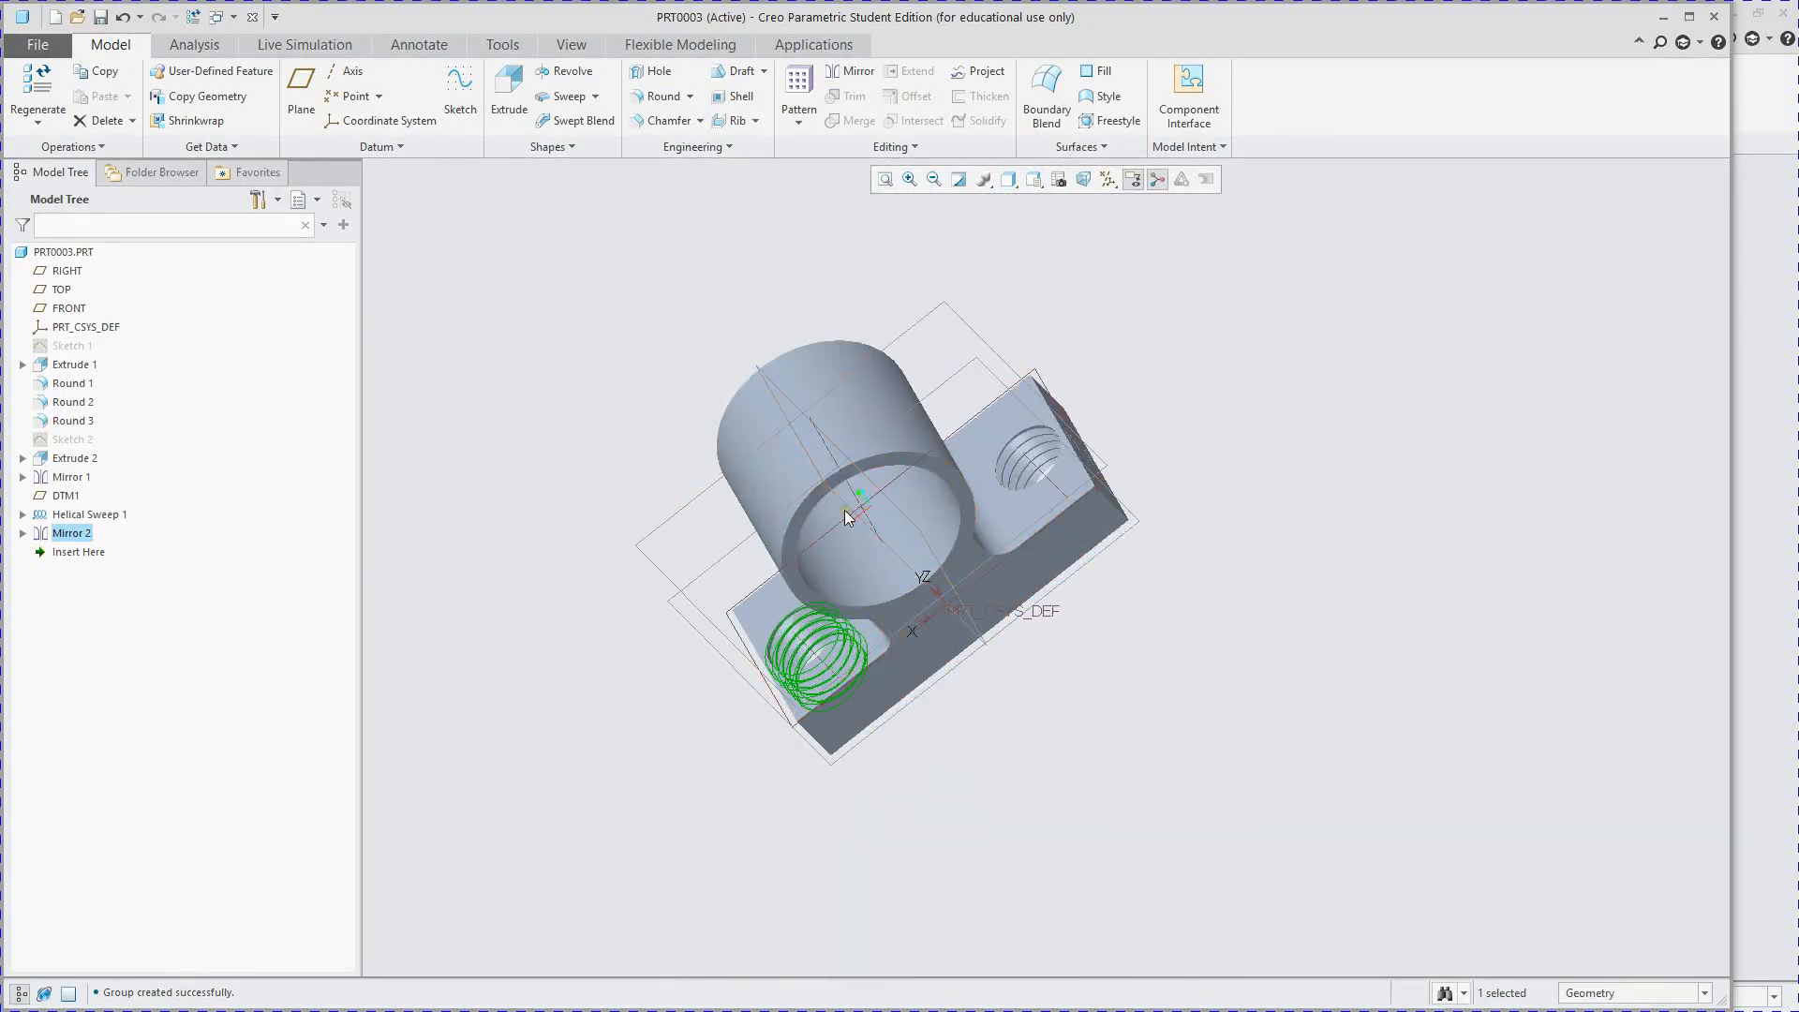
pyautogui.moveTo(742, 463); pyautogui.dragTo(740, 461, button='middle')
pyautogui.scroll(2, 824, 662)
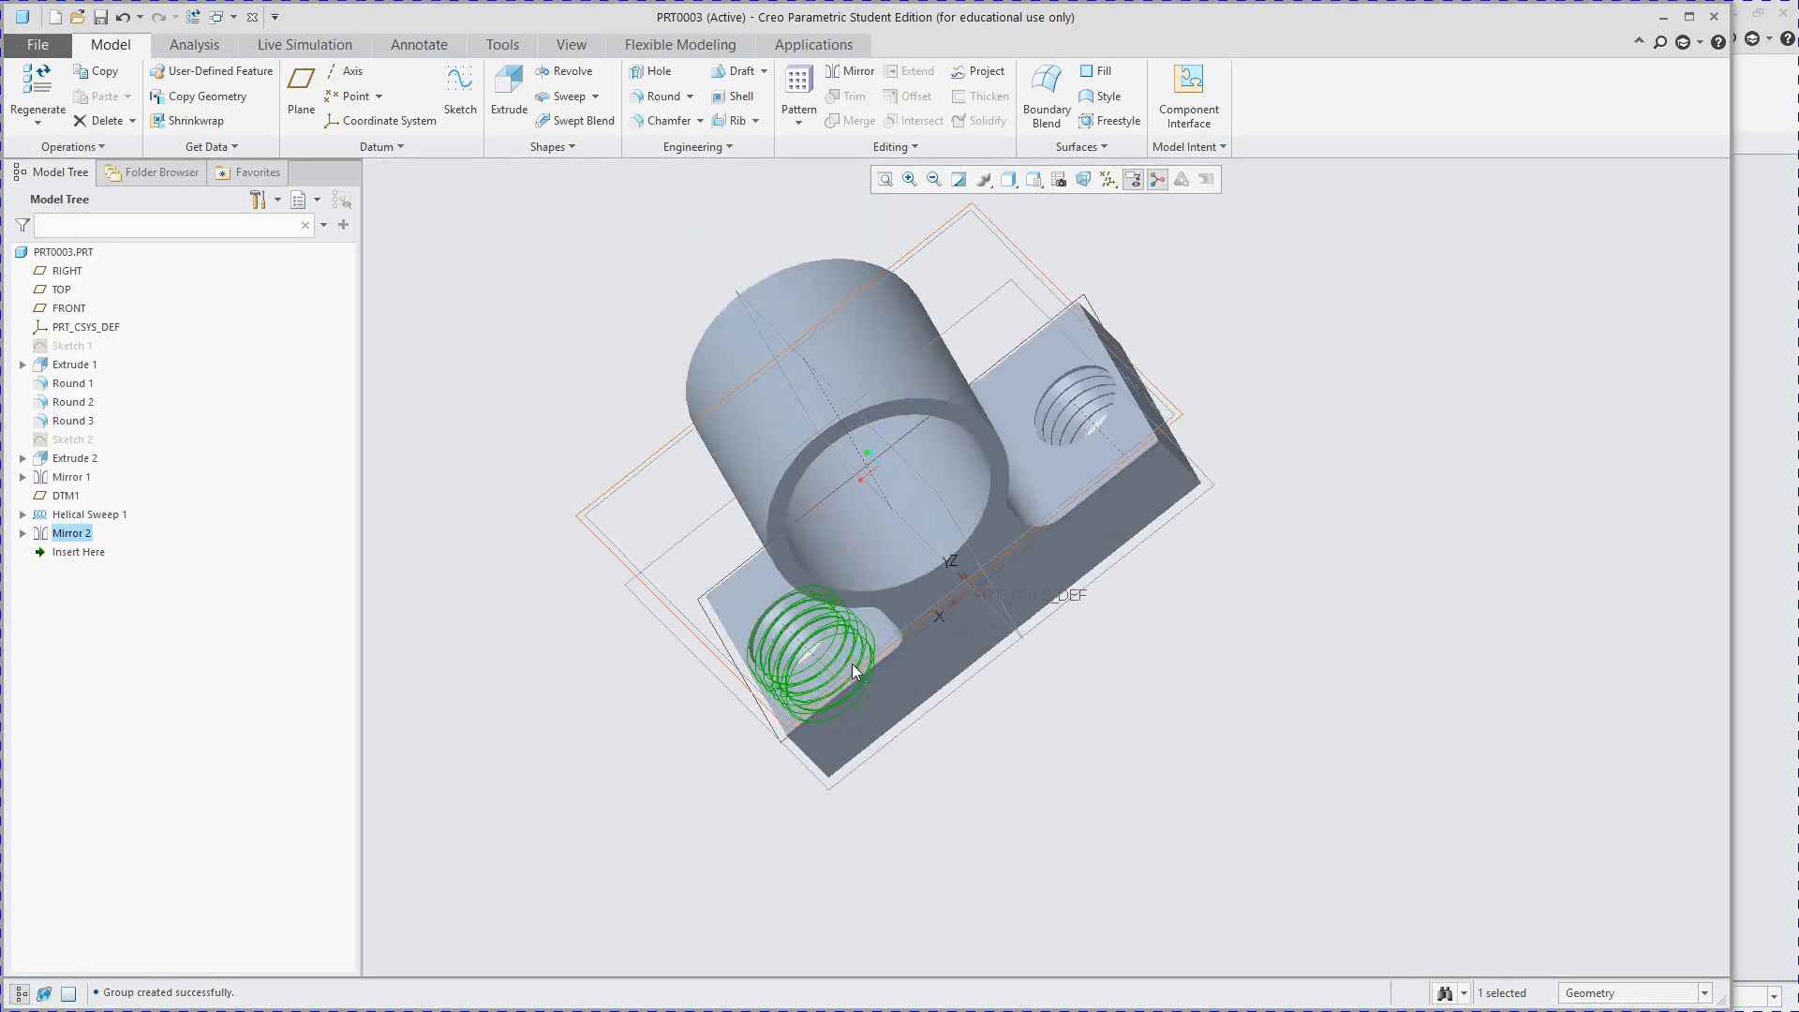